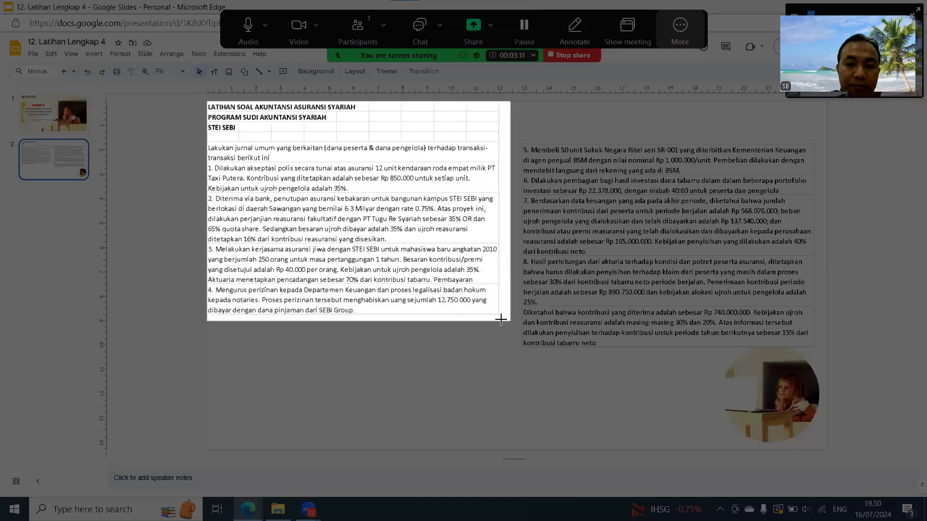
- Capture the title and questions 1 to 4 from the slide as an image and paste it into the Latihan #4 sheet in Google Sheets
left_click_drag(499, 314, 500, 314)
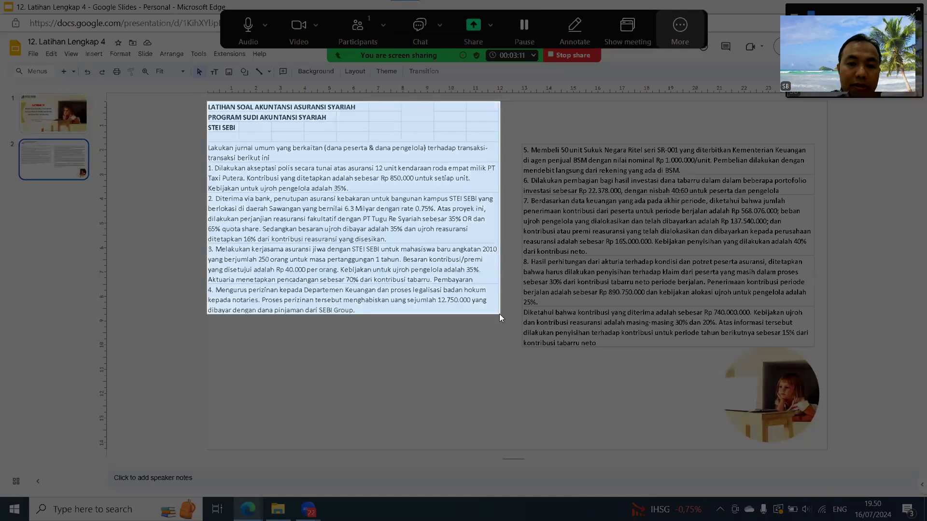
mouse_move(248, 509)
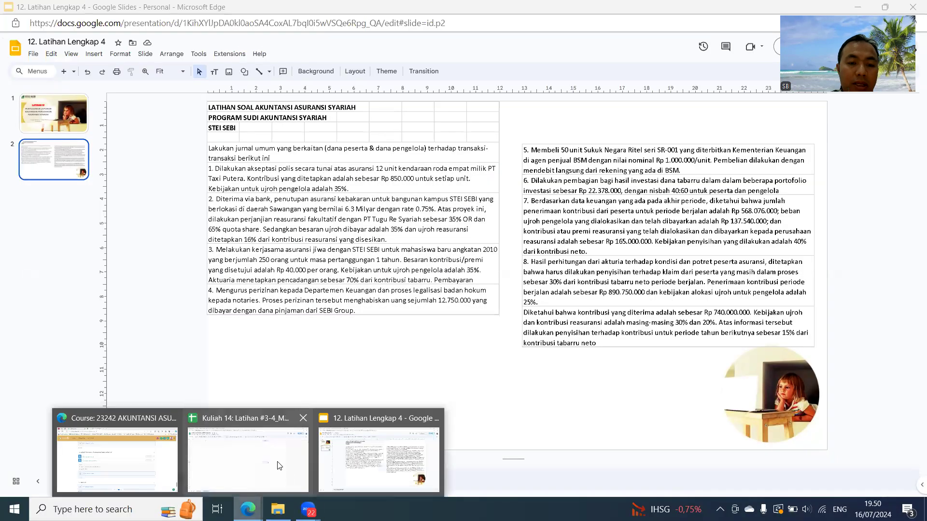
left_click(300, 476)
left_click(560, 163)
key("ctrl+v")
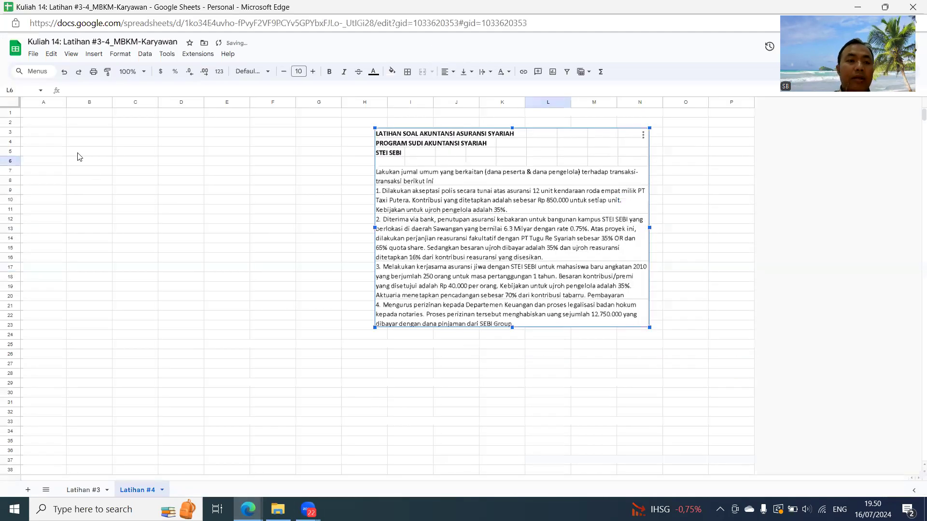
- Enter the title LATIHAN #4 in A1 and the heading JURNAL UMUM in A3
left_click(47, 115)
type("LATIHAN #4")
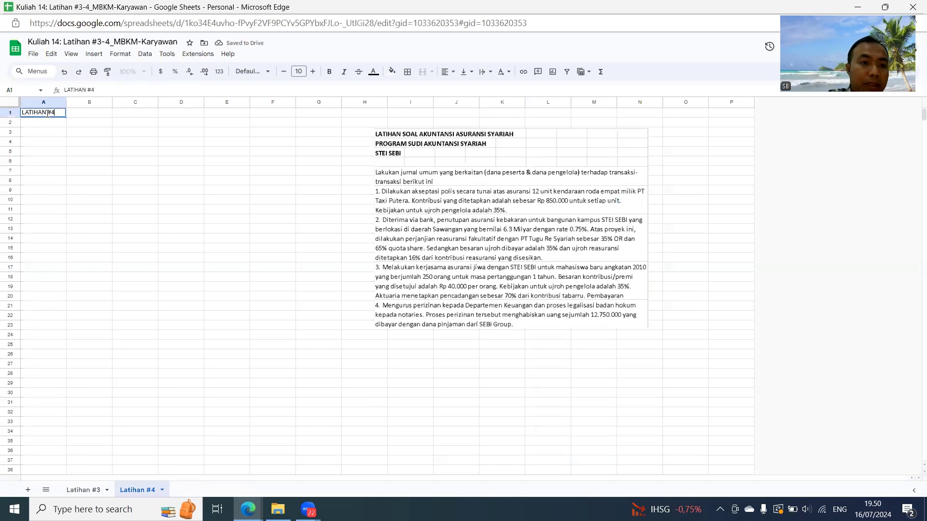
key("Return")
key("Down")
key("Down")
key("Up")
key("Up")
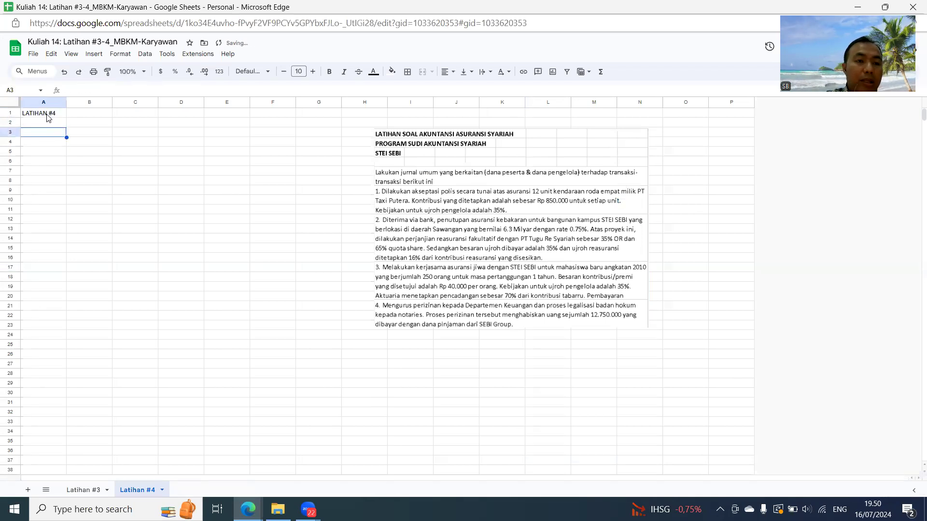
key("Down")
type("JU")
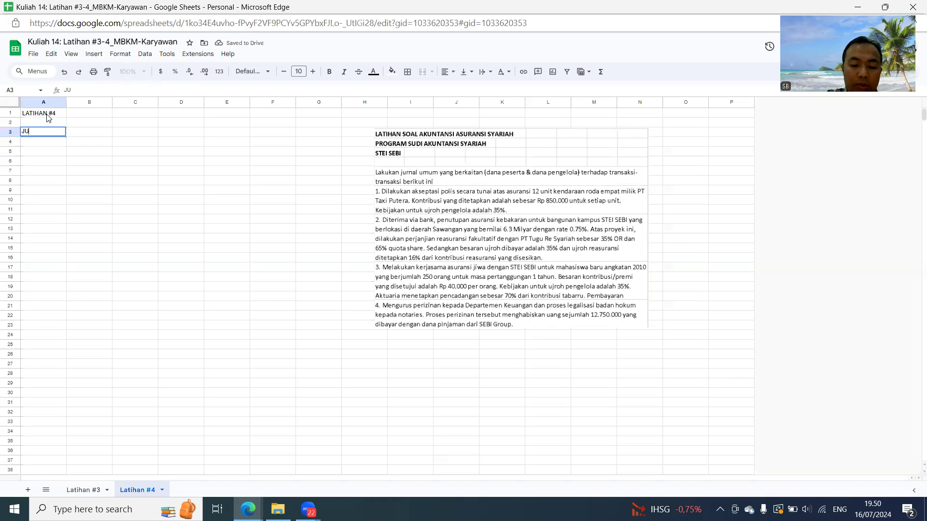
type("RNAL UMUM")
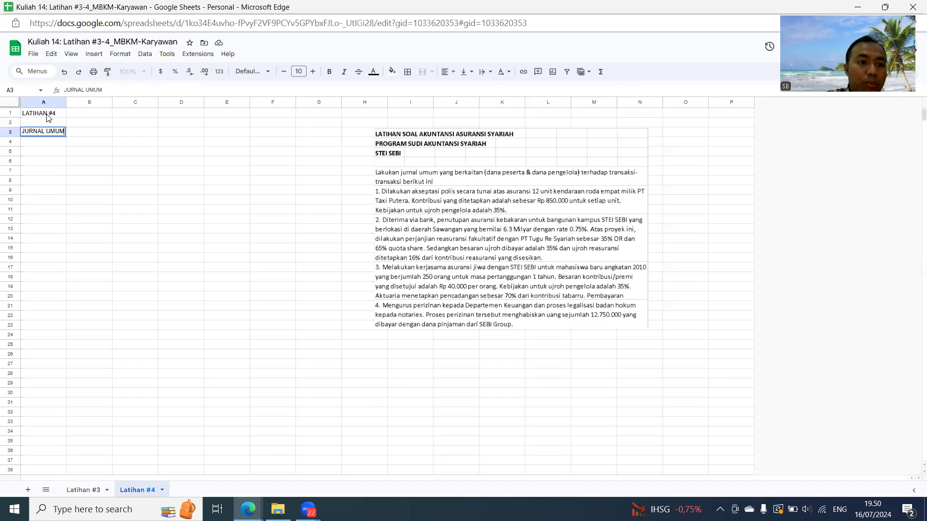
- Enter the journal table headers NO, AKUN, DEBIT and KREDIT in cells A5 to D5
left_click(55, 161)
left_click(47, 148)
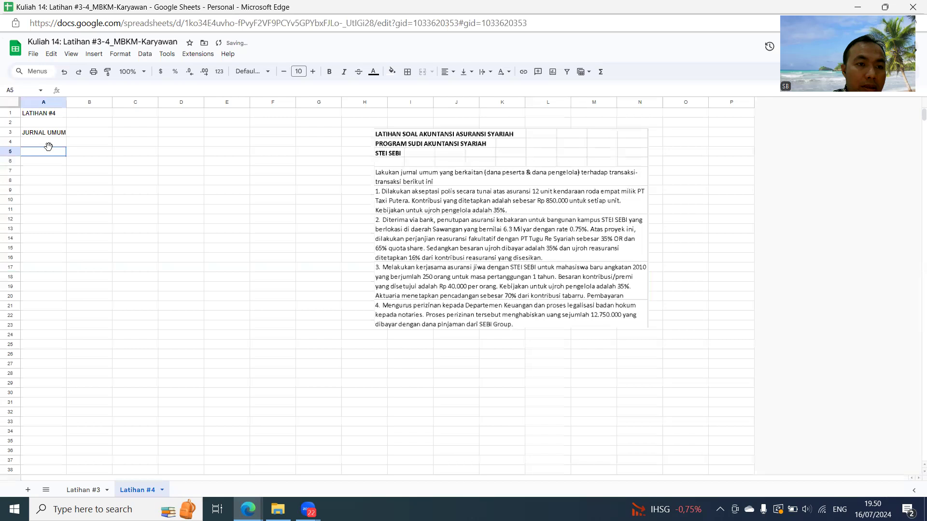
type("NO")
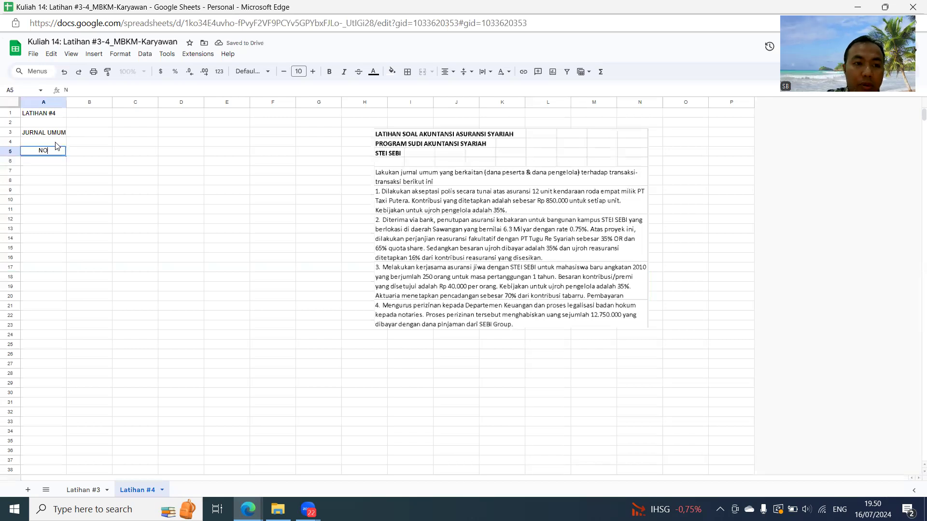
key("Tab")
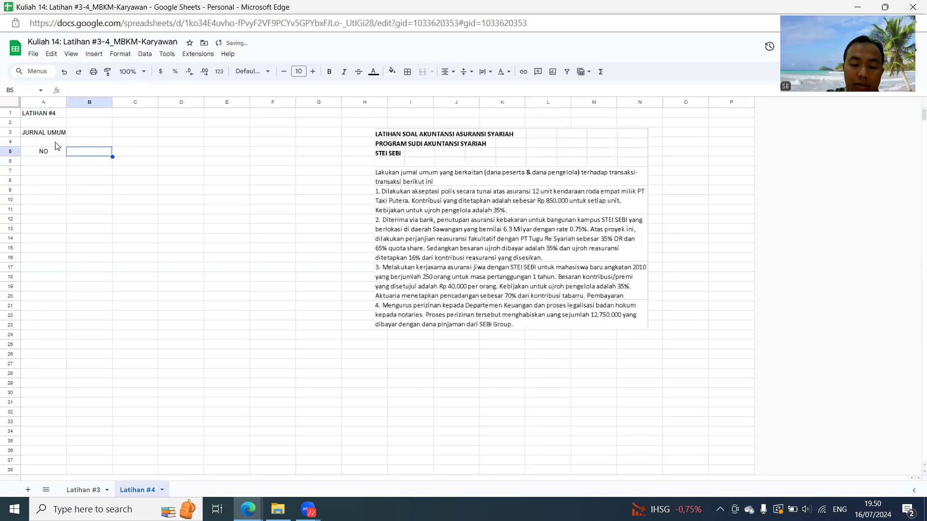
type("AKUN")
key("Tab")
type("DEBIT")
key("Tab")
type("KREDIT")
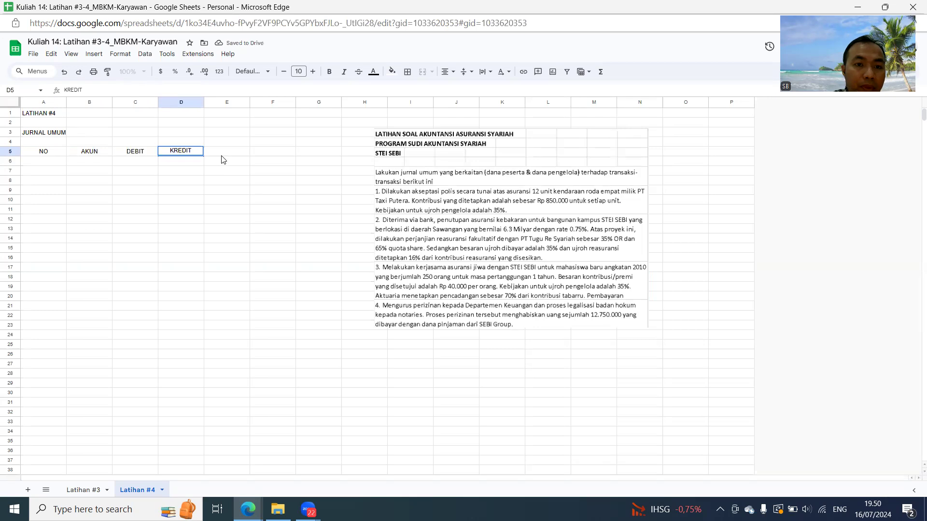
- Add the headers PESERTA ATAU PENGELOLA in E5 and LAPORAN? in F5
left_click(224, 154)
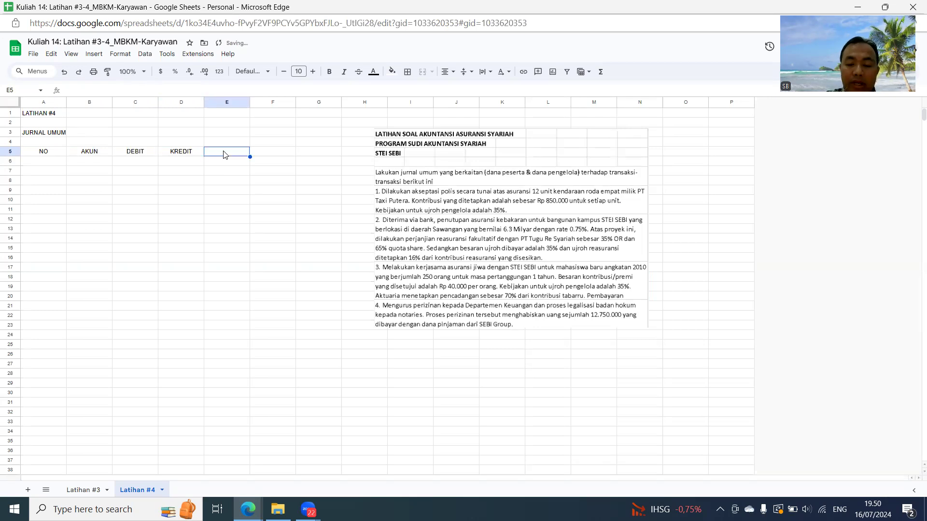
type("PESERTA ATAU PENGELOLA")
key("Tab")
type("L")
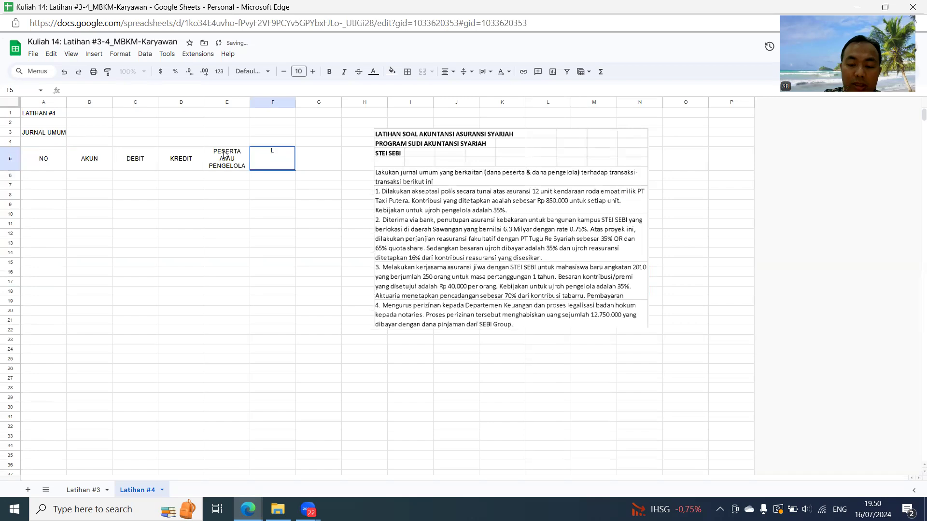
type("APORAN?")
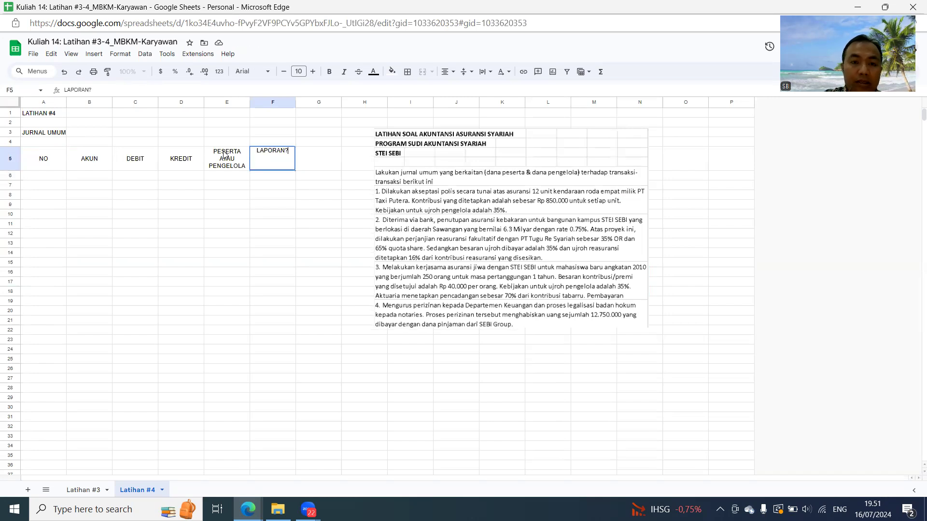
key("Return")
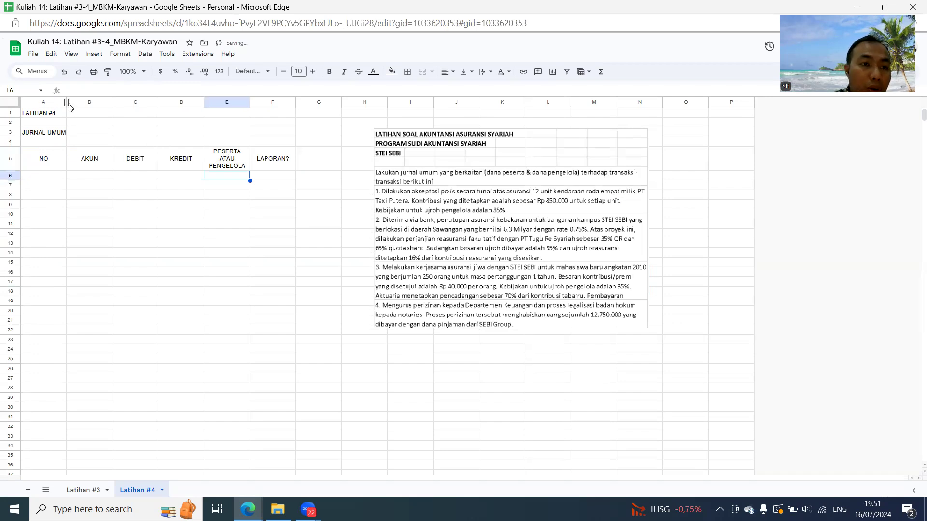
- Narrow the NO column and widen the AKUN and PESERTA ATAU PENGELOLA columns
left_click_drag(66, 102, 191, 132)
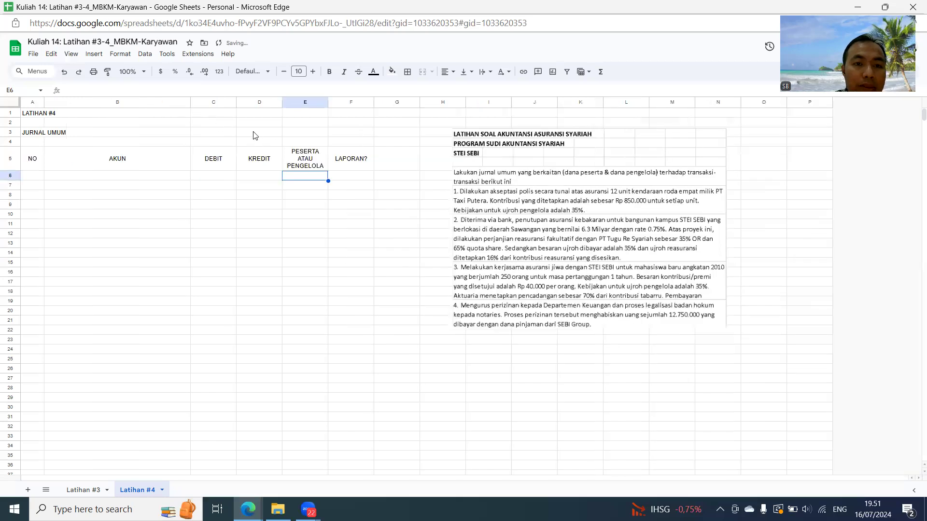
left_click_drag(327, 104, 344, 105)
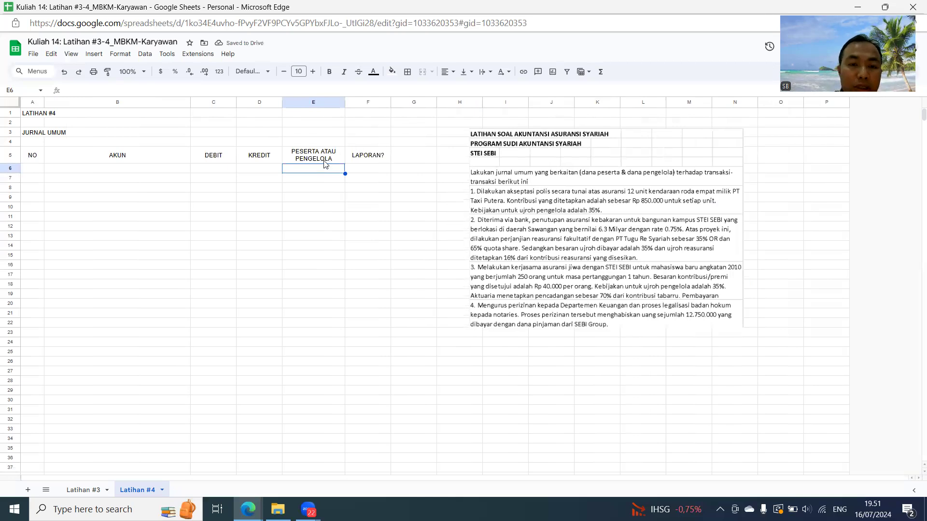
- Insert a dropdown in cells E6:E45 under the PESERTA ATAU PENGELOLA header
left_click_drag(319, 171, 304, 419)
scroll(312, 210, "up", 3)
key("ctrl+c")
key("ctrl+v")
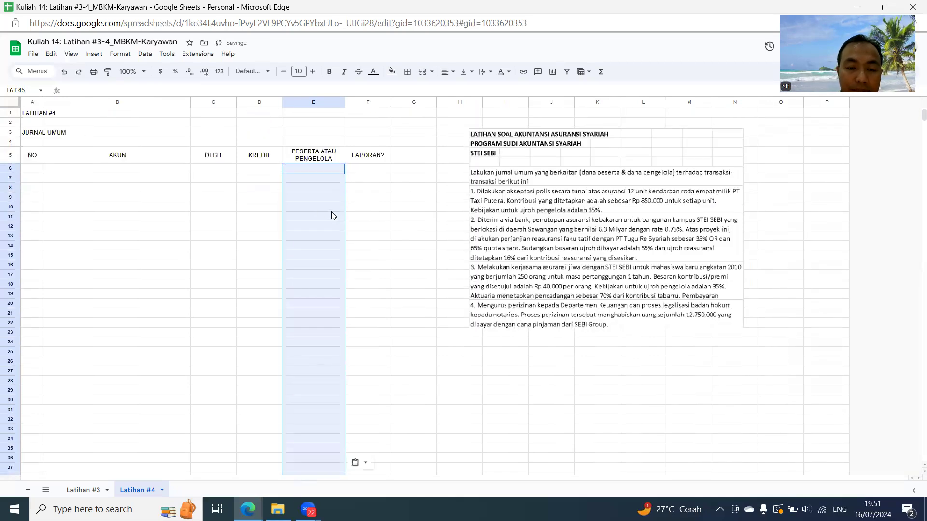
right_click(317, 185)
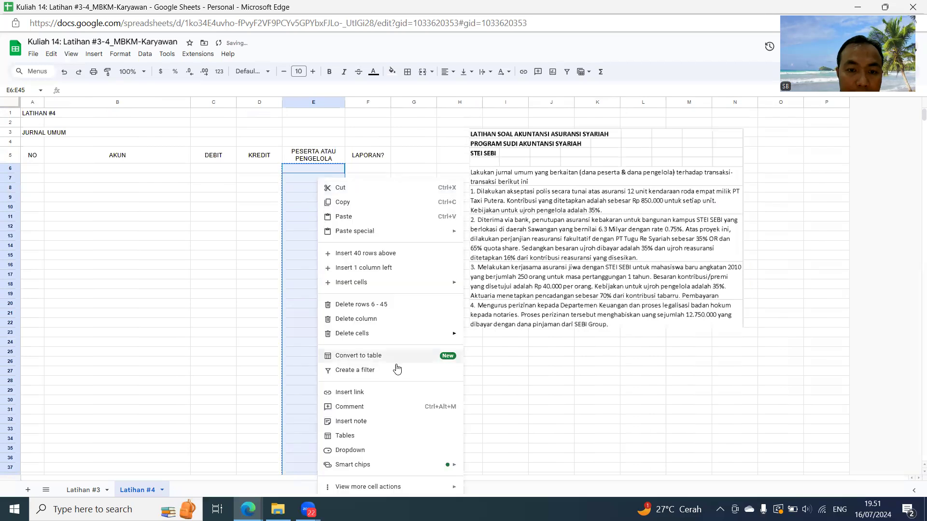
left_click(360, 450)
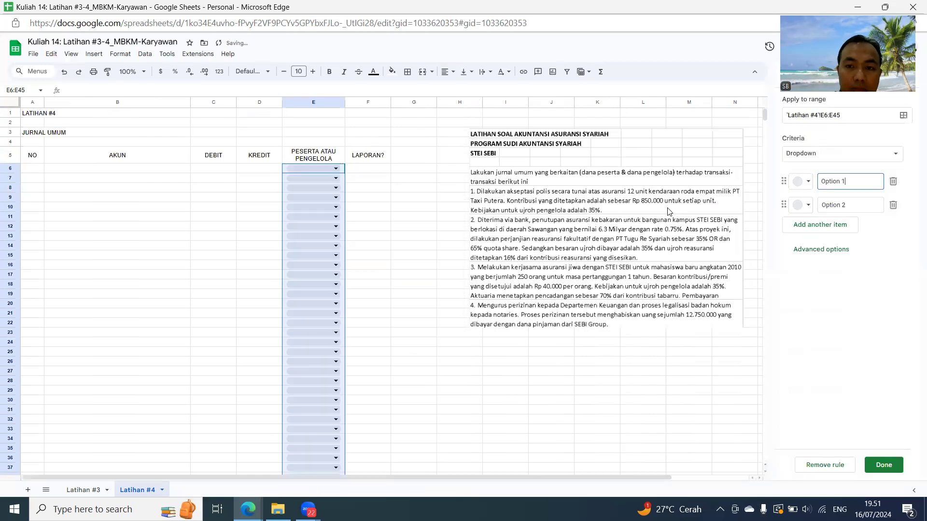
- Set the dropdown's two options to Peserta and Pengelola and save the rule
left_click_drag(845, 182, 792, 182)
type("pESERTA")
key("BackSpace")
key("BackSpace")
key("BackSpace")
key("BackSpace")
key("BackSpace")
key("BackSpace")
key("BackSpace")
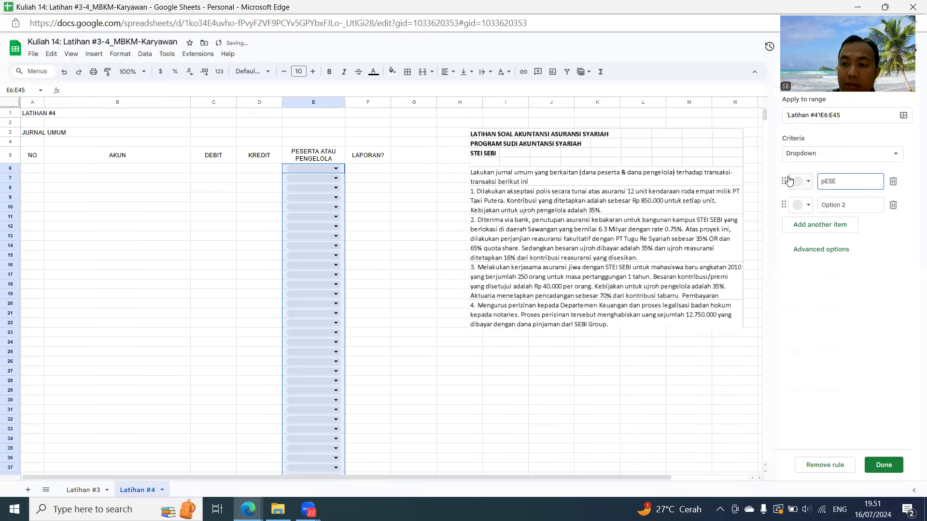
type("Peserta")
key("Return")
type("Pengelola")
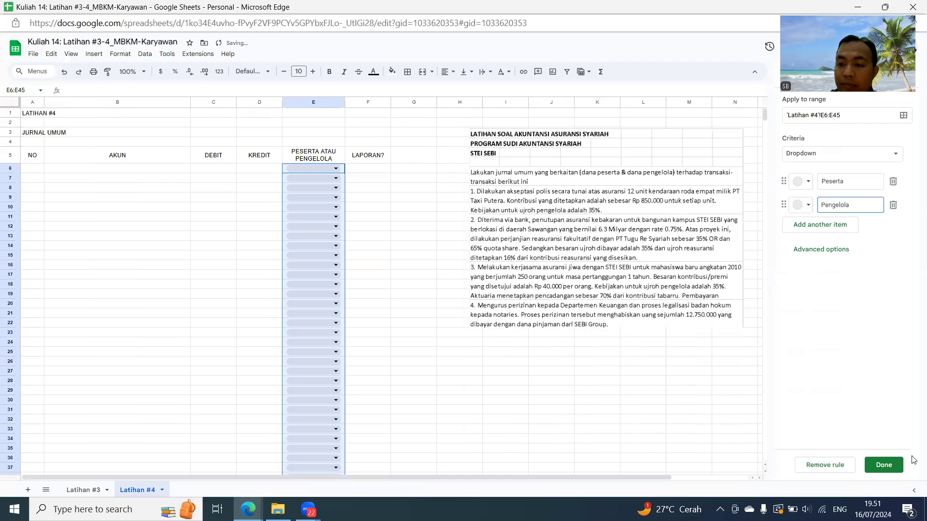
left_click(883, 465)
- Add a dropdown rule to F6:F45 under LAPORAN? with the options LPK, LSDDT and LR
left_click_drag(368, 170, 357, 443)
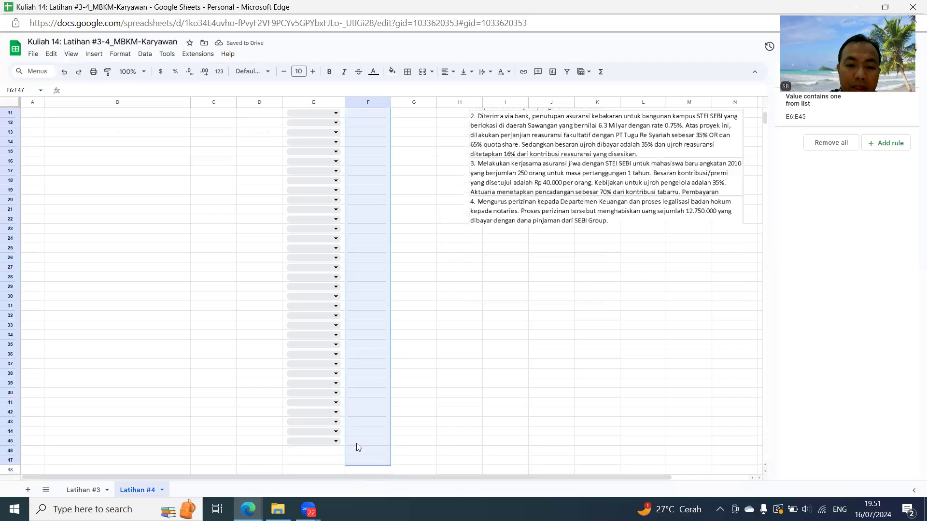
left_click(886, 143)
type("LPK")
key("Tab")
type("L")
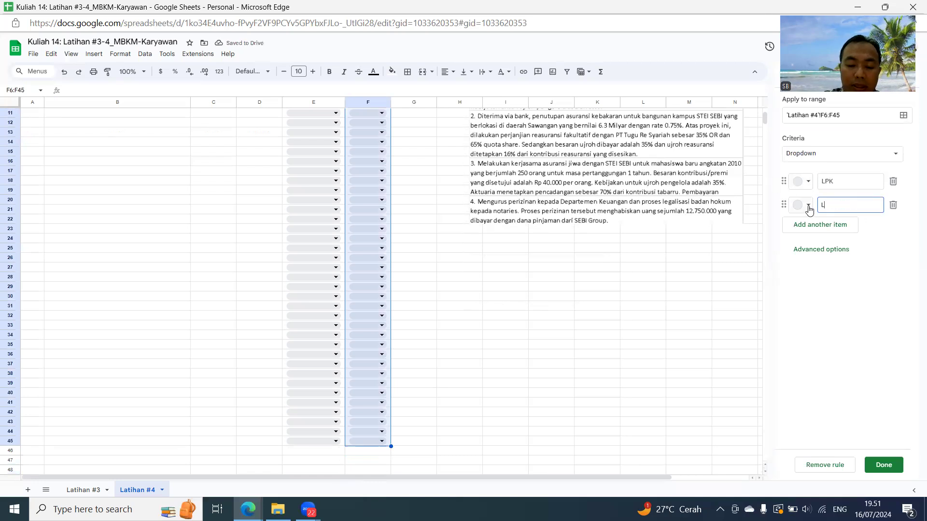
left_click(824, 226)
type("LP")
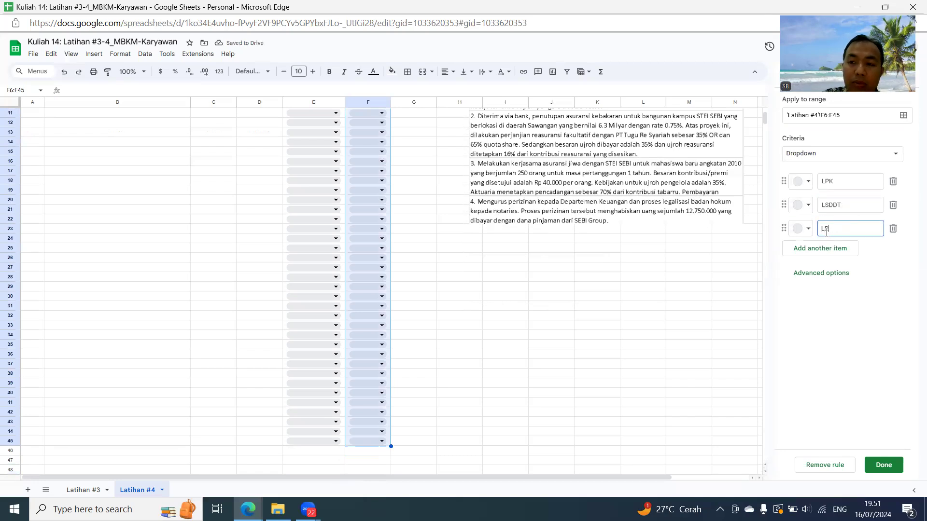
left_click(868, 466)
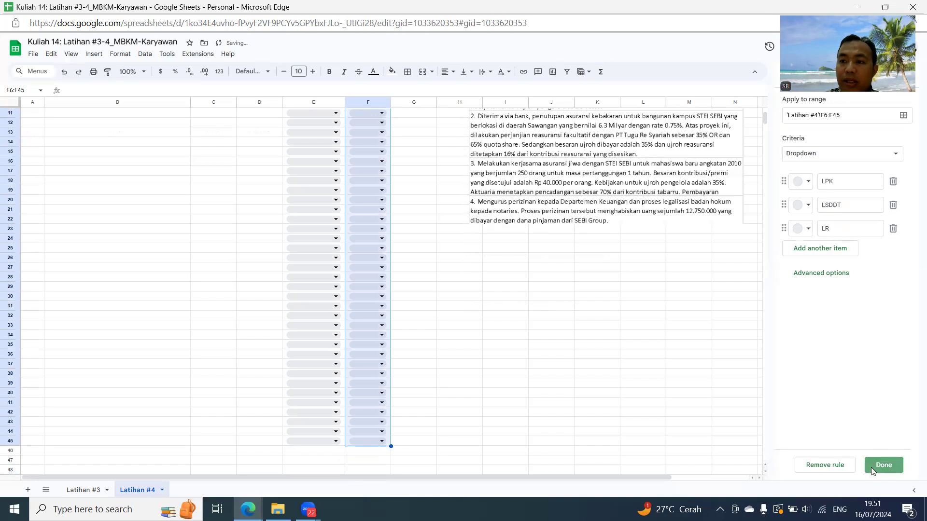
- Apply all borders to the journal table range A5:F45
left_click_drag(428, 297, 458, 296)
scroll(316, 209, "up", 4)
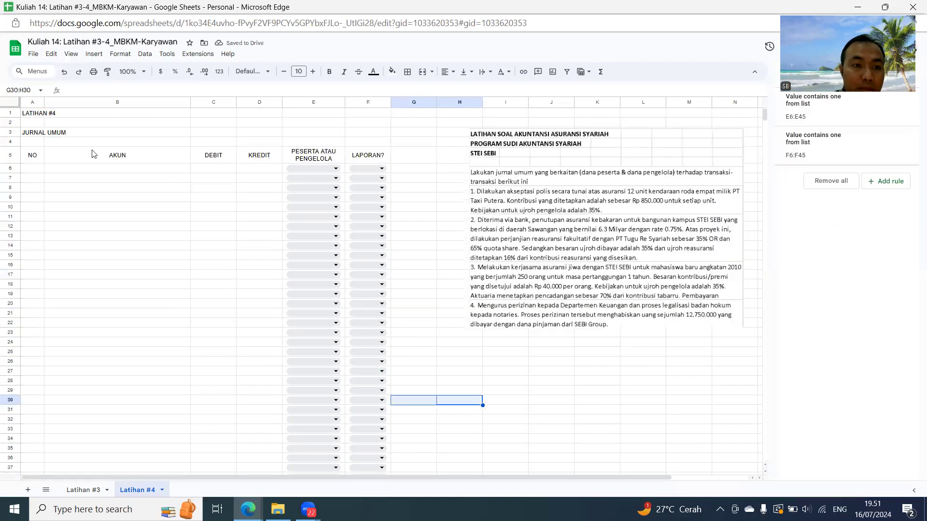
left_click_drag(46, 159, 363, 389)
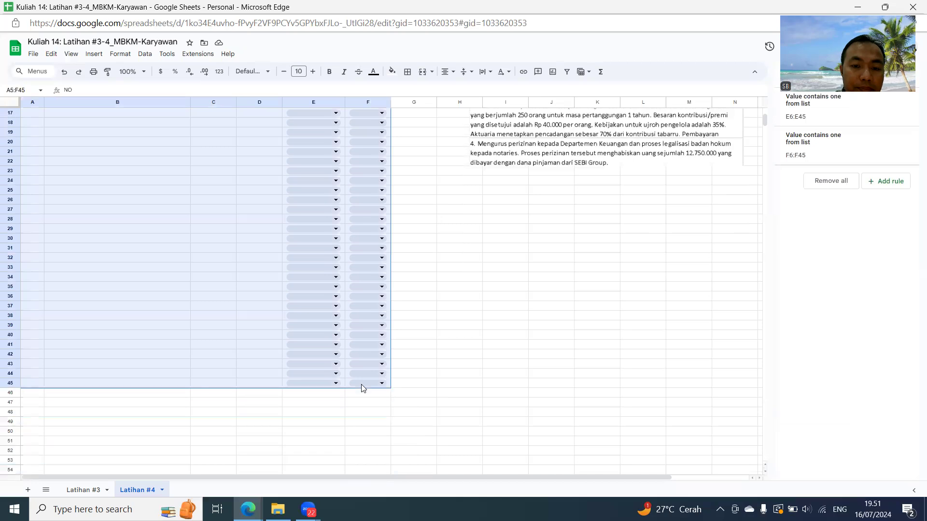
left_click(407, 72)
left_click(411, 90)
left_click(464, 263)
scroll(412, 270, "up", 5)
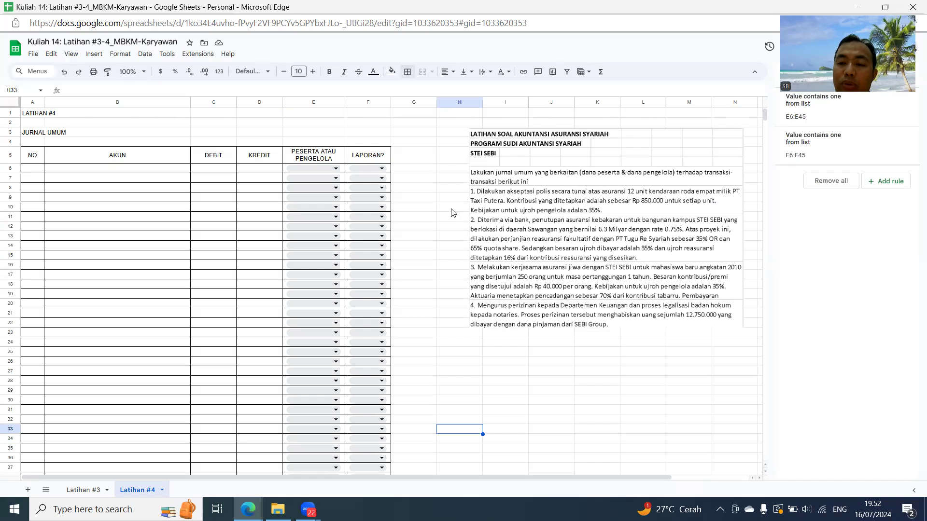
- Enter 1a as the transaction number in A6 and repeat it in A7 with the formula =A6
left_click(38, 172)
type("1a")
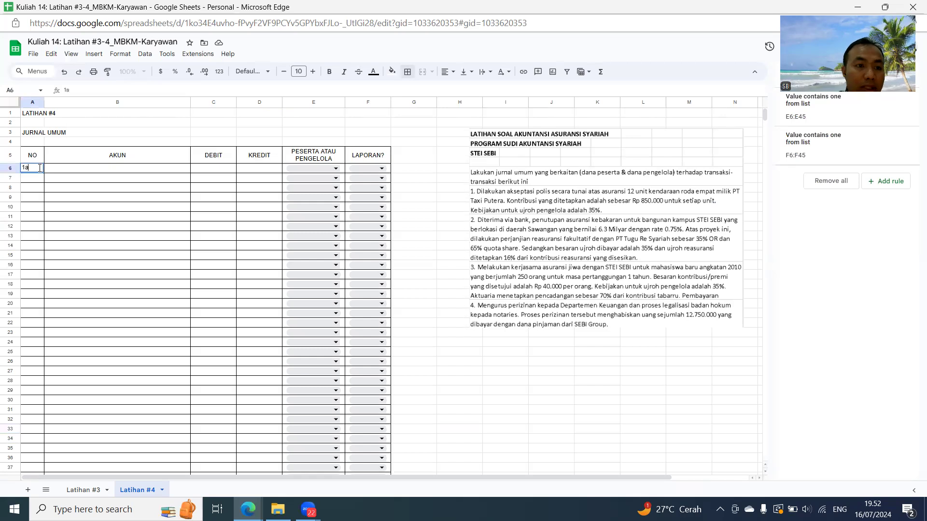
key("Return")
type("=")
key("Up")
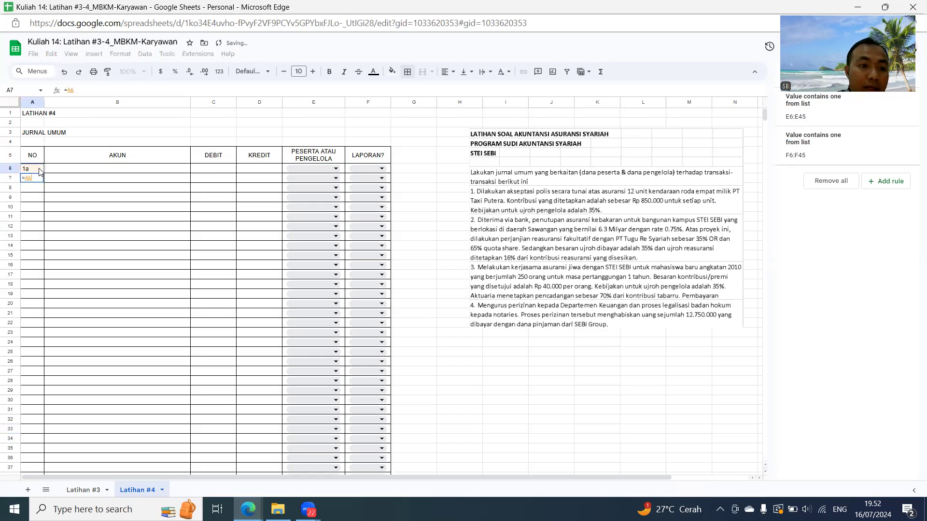
key("Return")
- Enter the accounts for transaction 1a: Kas in B6 and Pendapatan Kontribusi in B7
key("Up")
key("Up")
key("Tab")
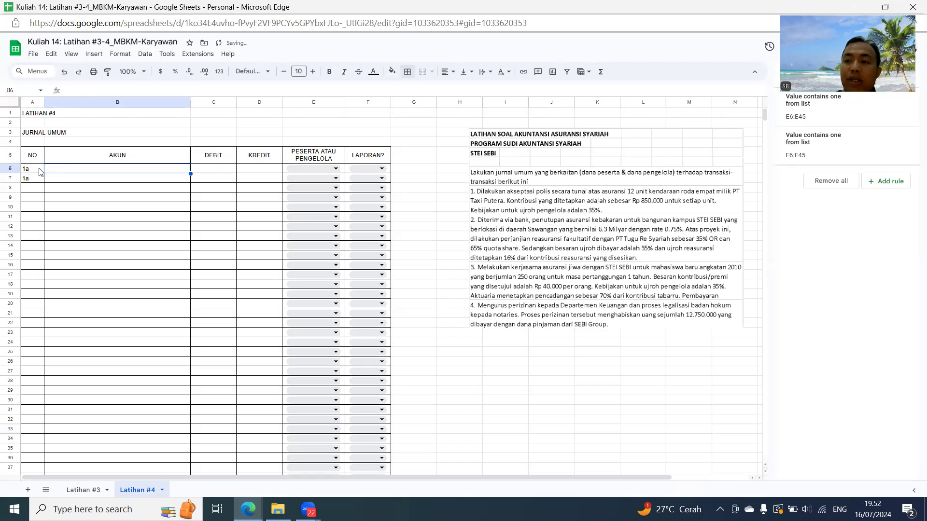
type("Kas")
key("Return")
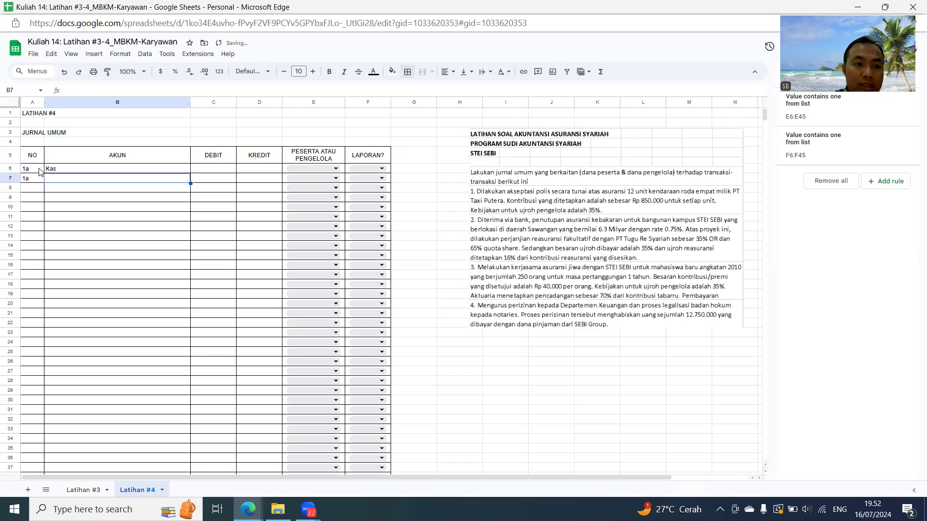
type("Pendapa")
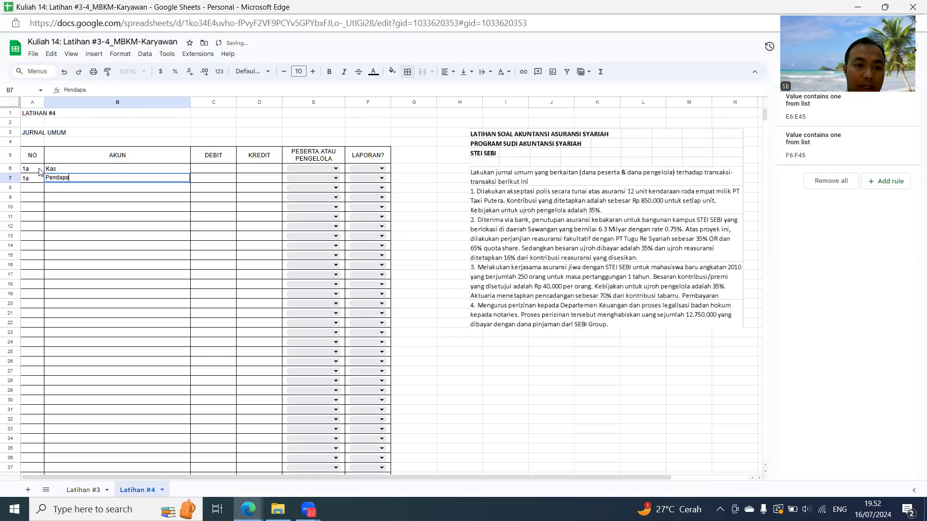
type("tan Kontribu")
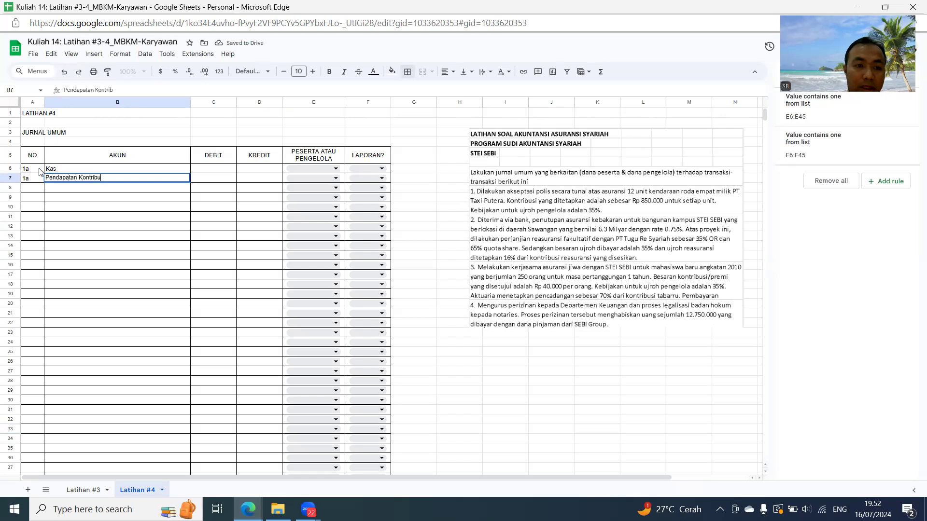
type("si")
key("Tab")
- Enter the debit for Kas in C6 as =12*850000 and the matching credit in D7 as =C6
key("Up")
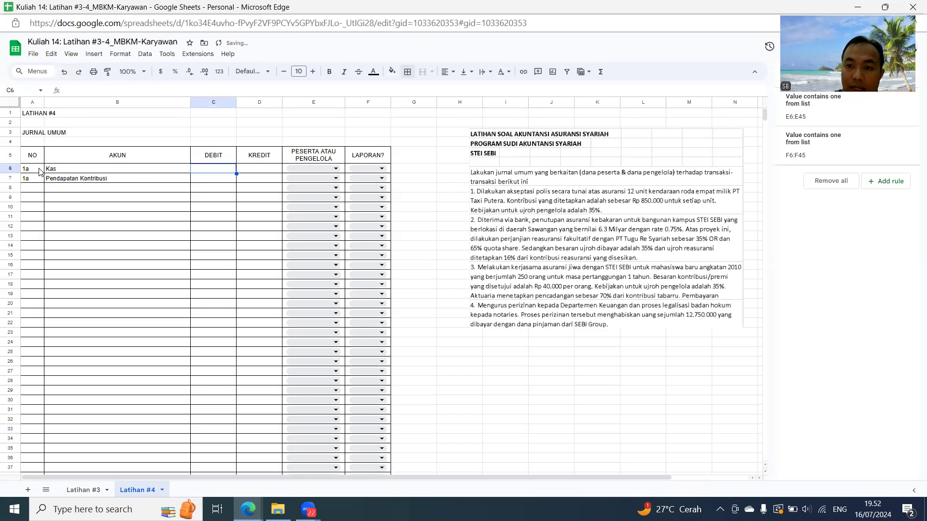
type("=12*")
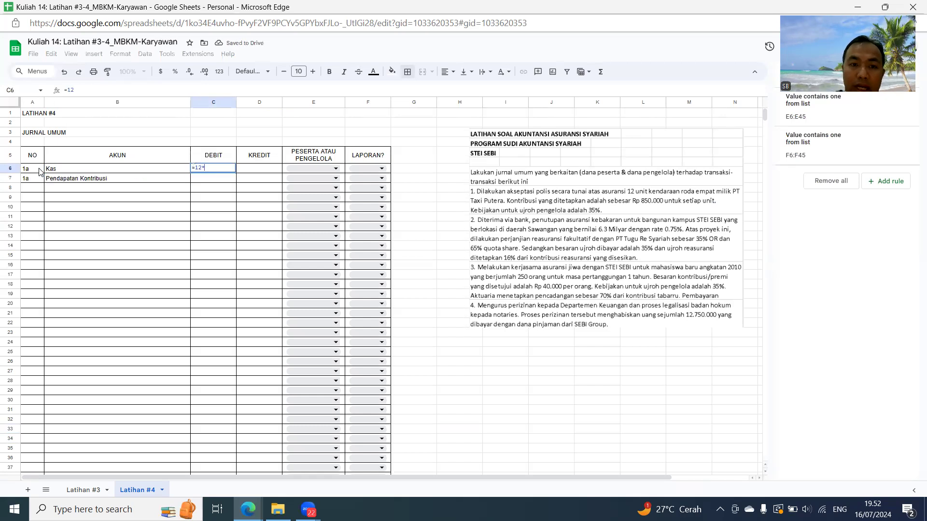
type("85")
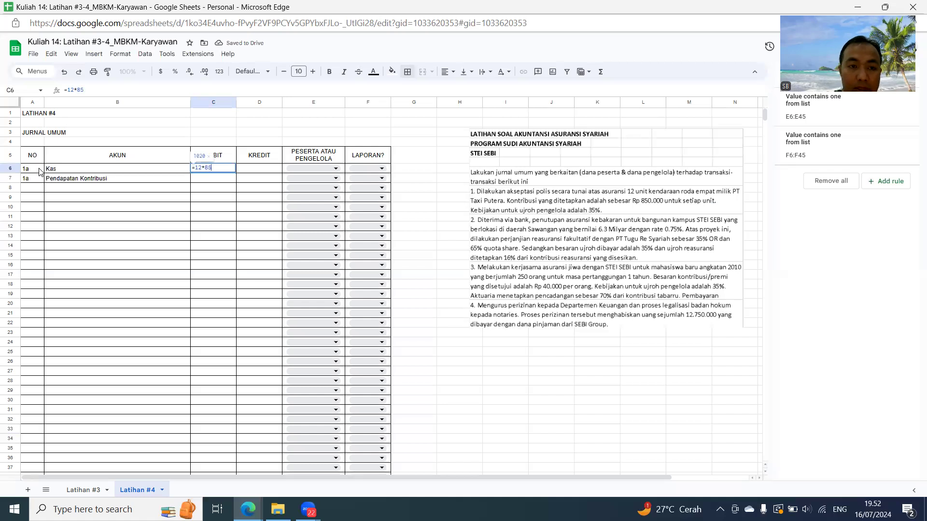
type("0000")
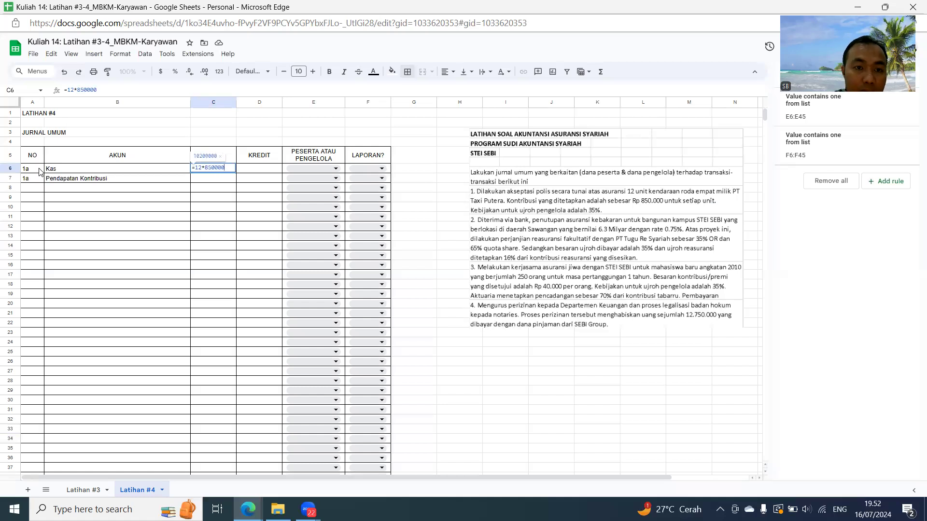
key("Return")
key("Right")
type("=C6")
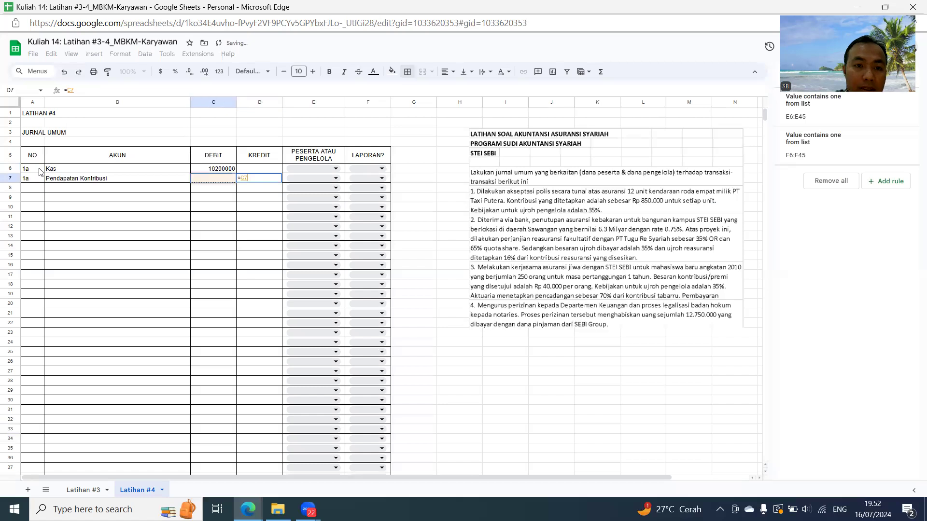
key("Return")
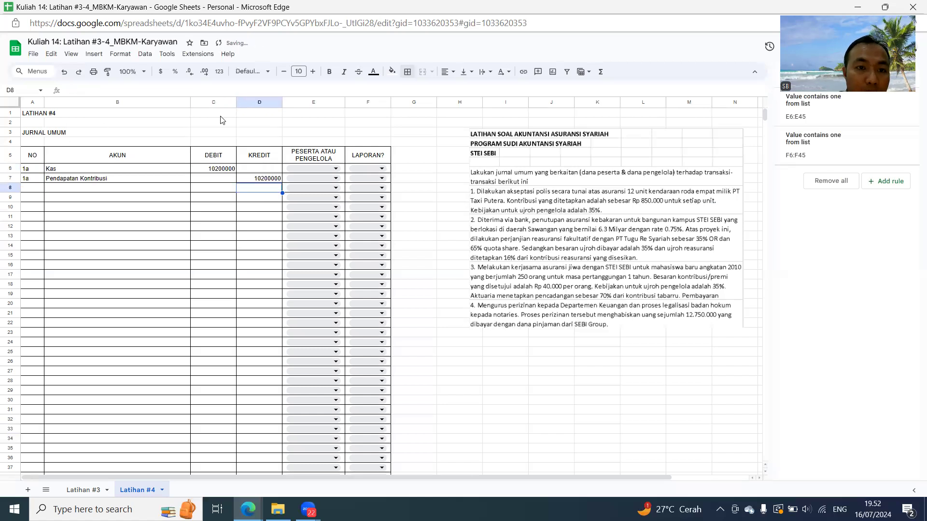
- Format the DEBIT and KREDIT columns C:D as numbers with thousands separators and no decimals
left_click_drag(220, 102, 245, 107)
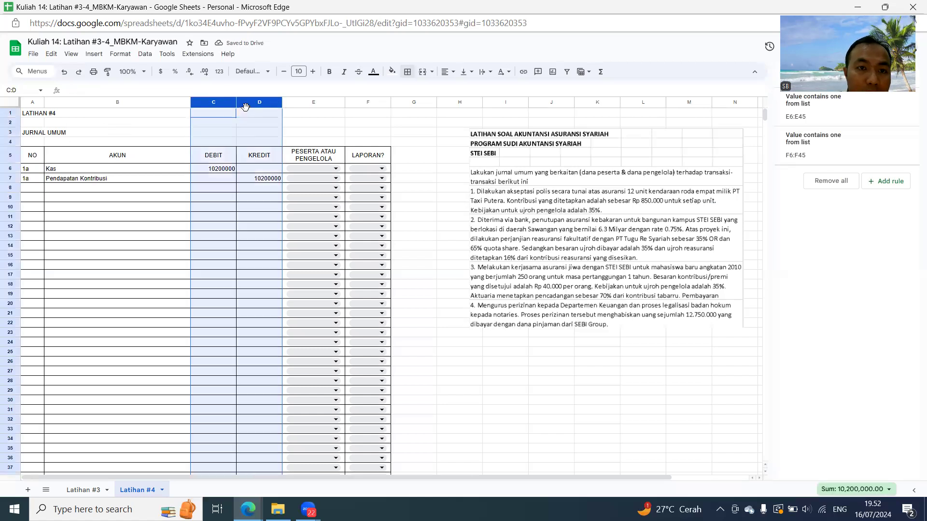
left_click(219, 72)
left_click(257, 192)
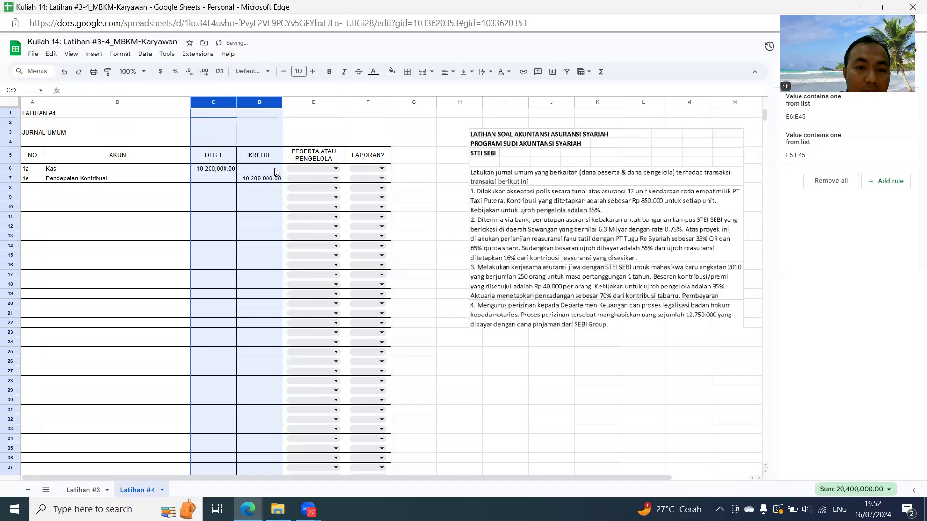
left_click(190, 72)
left_click(190, 71)
- Assign both 1a rows, E6 and E7, to Peserta
left_click(311, 169)
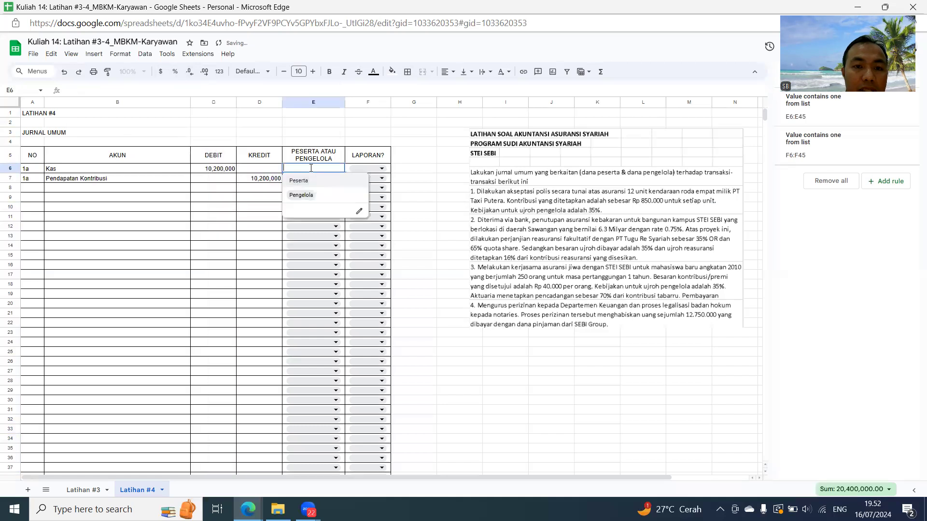
left_click(315, 181)
left_click(315, 180)
left_click(304, 190)
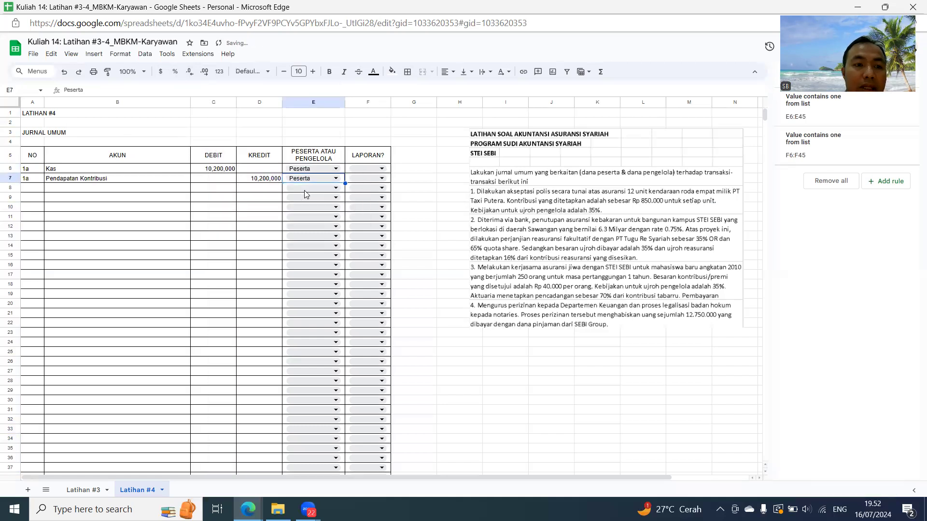
- Set the report type to LPK for Kas in F6 and LSDDT for Pendapatan Kontribusi in F7
left_click(374, 170)
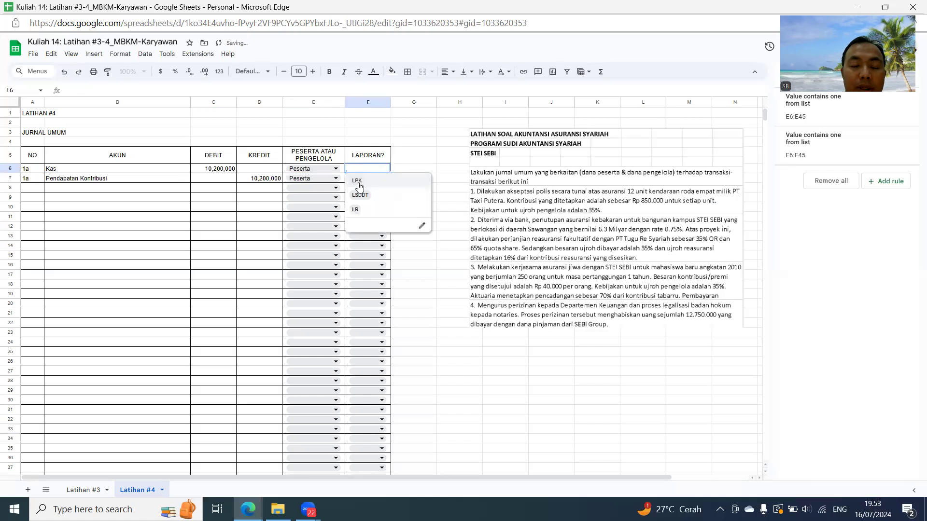
left_click(359, 182)
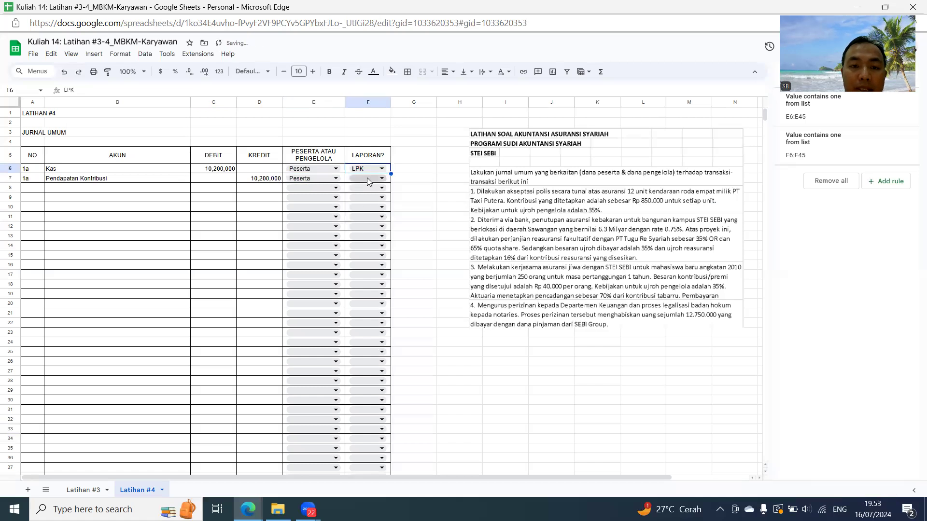
left_click(369, 181)
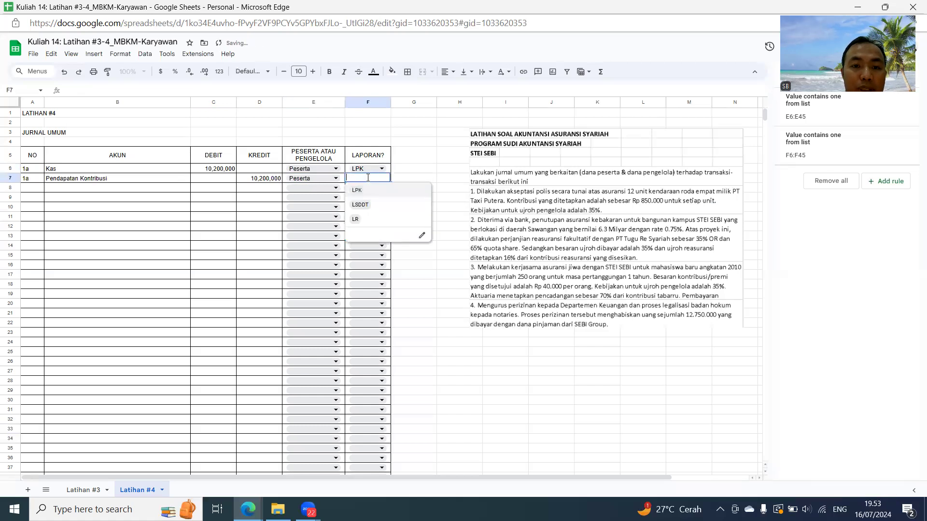
left_click(361, 205)
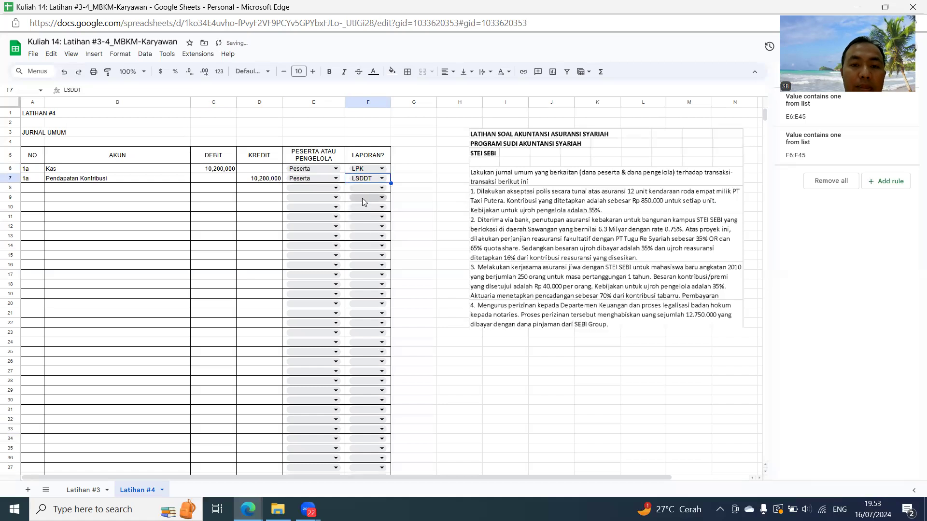
- Enter 1b as the transaction number in A9 and A10, leaving row 8 blank
left_click(37, 201)
type("1b")
key("Return")
type("1b")
key("Return")
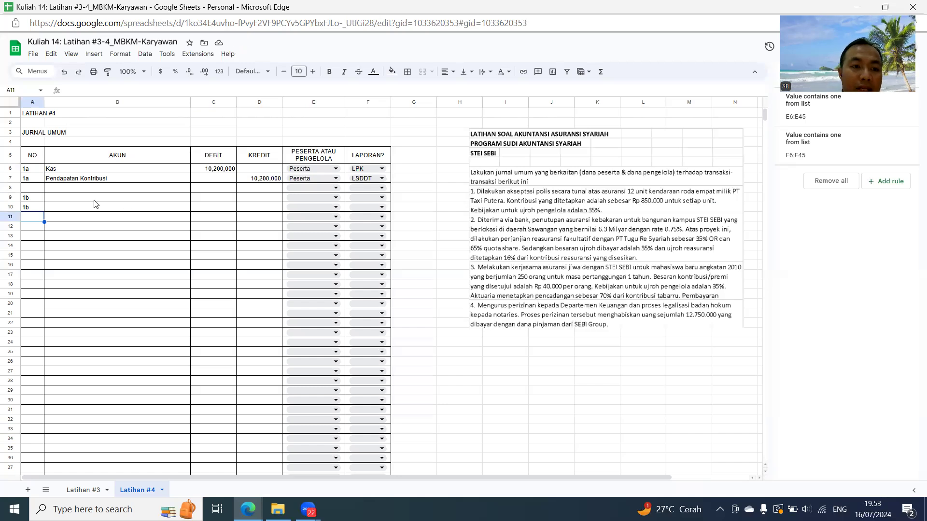
- Start a small reference table below the exercise text with the headers Pengelola in I25 and Peserta in J25
left_click(505, 353)
type("Pengelola")
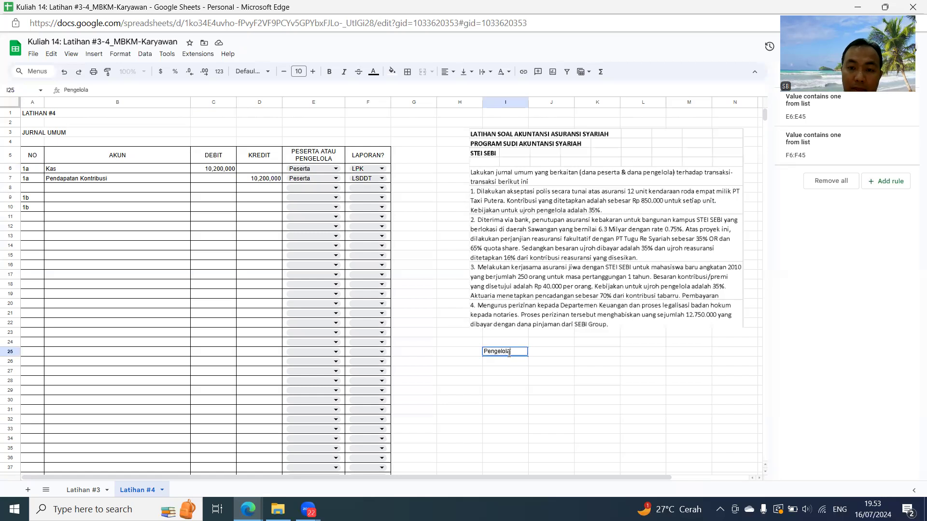
key("Tab")
type("Peserta")
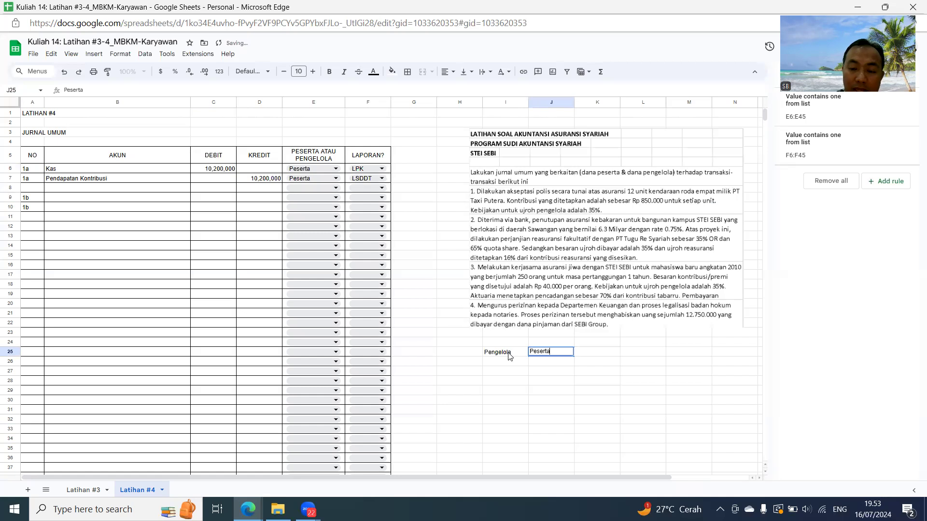
key("Return")
- Fill row 26 of the reference table with Ujroh in H26, Pendapatan in I26 and Beban in J26
key("Left")
type("Ujroh")
key("Tab")
type("Beb")
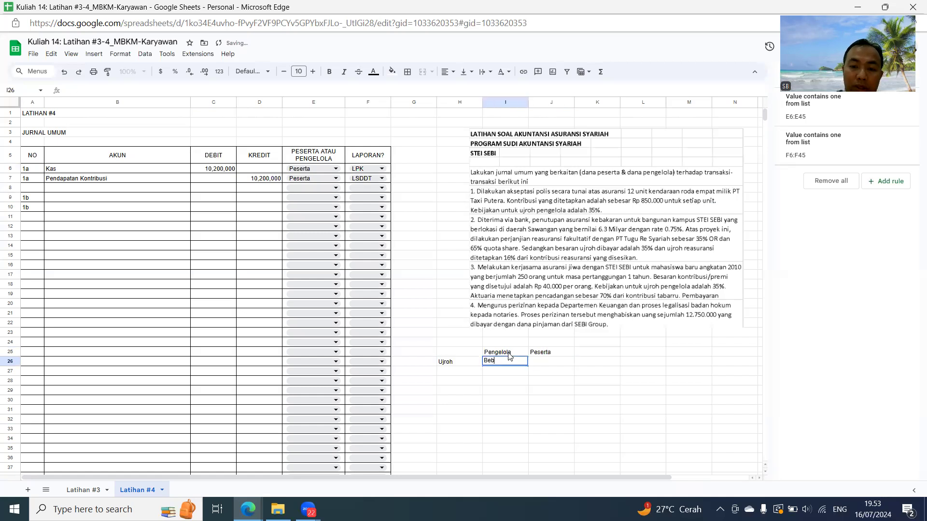
type("an")
key("BackSpace")
key("BackSpace")
key("BackSpace")
key("BackSpace")
type("Pendapatan")
key("Tab")
type("Pes")
key("BackSpace")
key("BackSpace")
key("BackSpace")
type("Bebe")
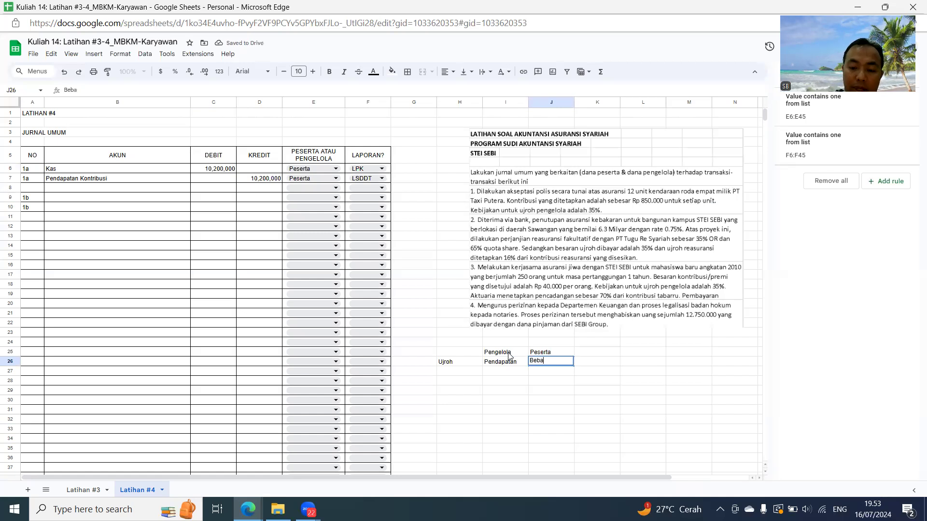
type("n")
key("Return")
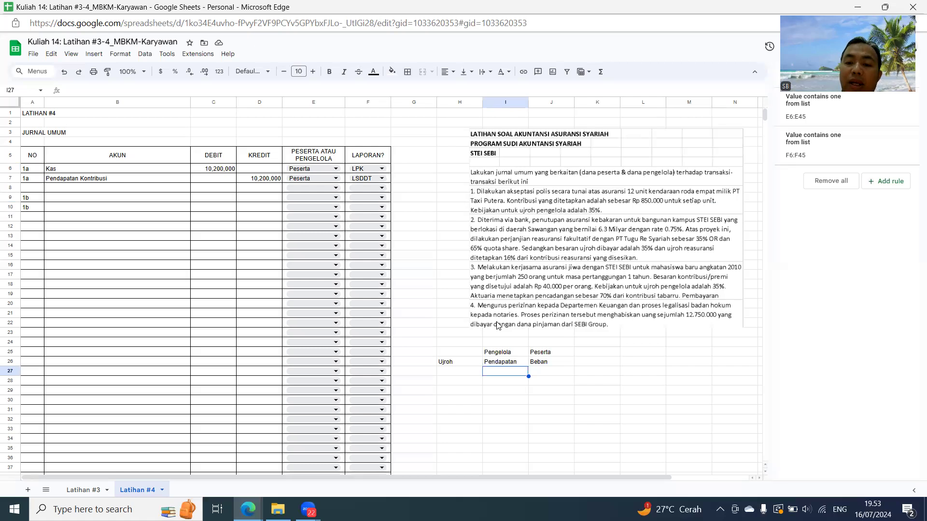
- Enter the accounts for transaction 1b: Beban Ujroh in B9 and Kas in B10
left_click(84, 198)
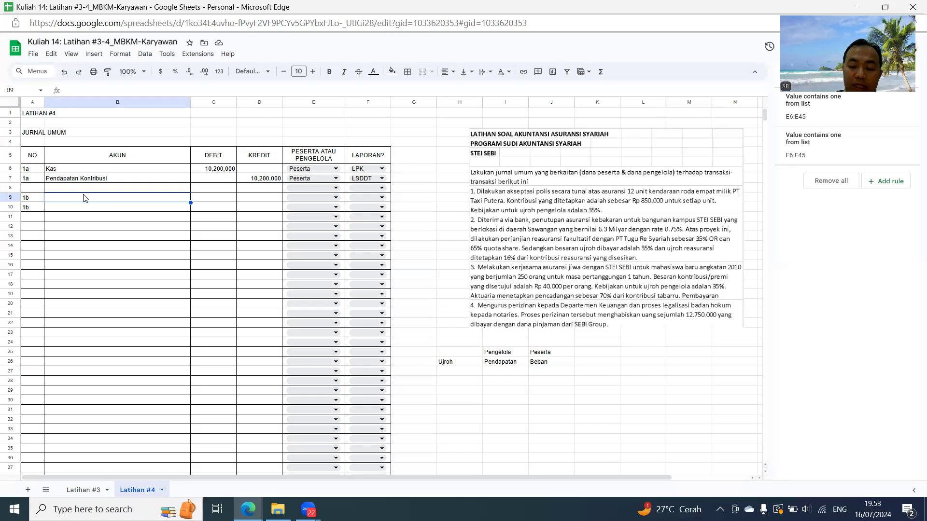
type("Beban Ujroh")
key("Return")
type("Kas")
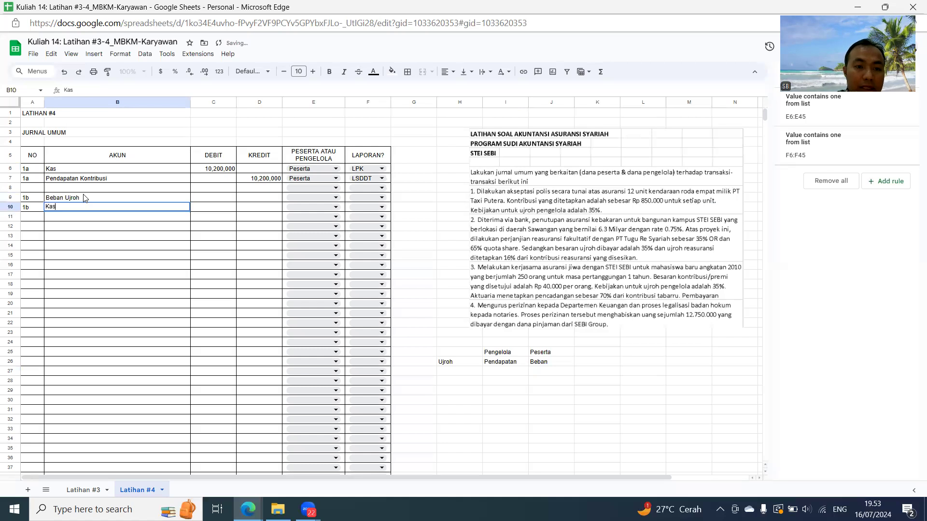
key("Tab")
- Enter the debit for Beban Ujroh in C9 as =35%*C6 and the matching credit in D10 as =C9
key("Up")
type("=")
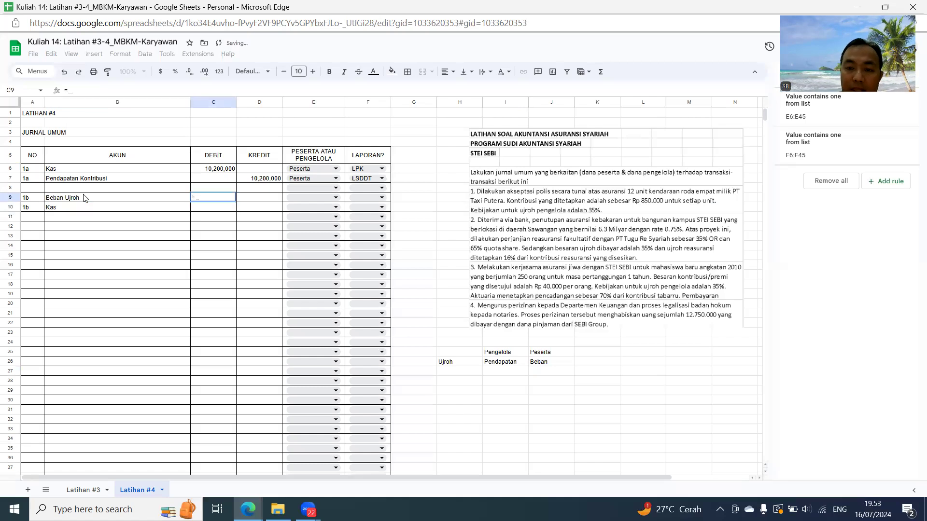
type("35%*")
key("Up")
key("Up")
key("Up")
key("Return")
key("Tab")
type("=")
key("Left")
key("Up")
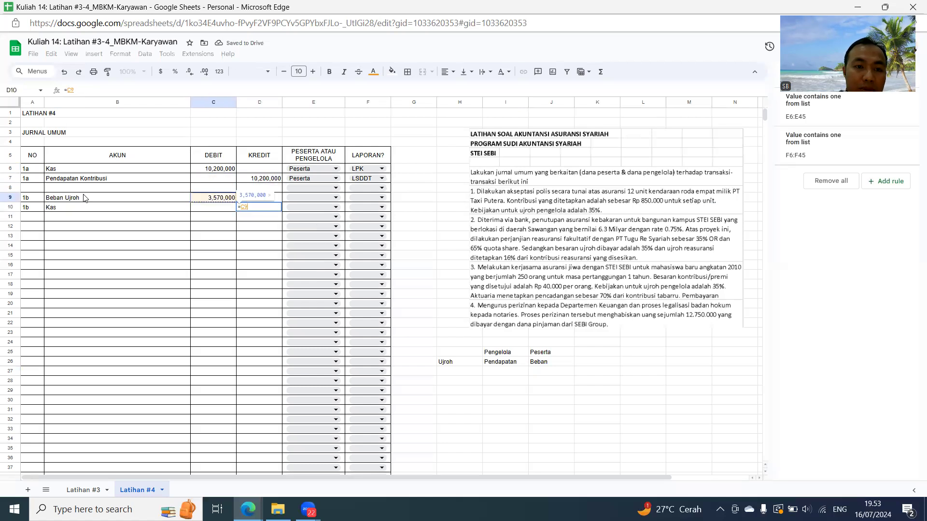
key("Return")
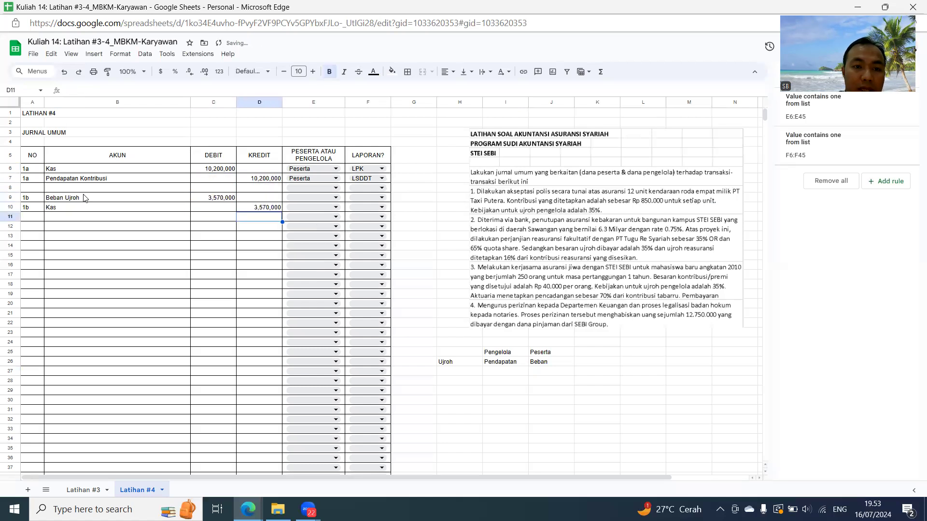
left_click(224, 170)
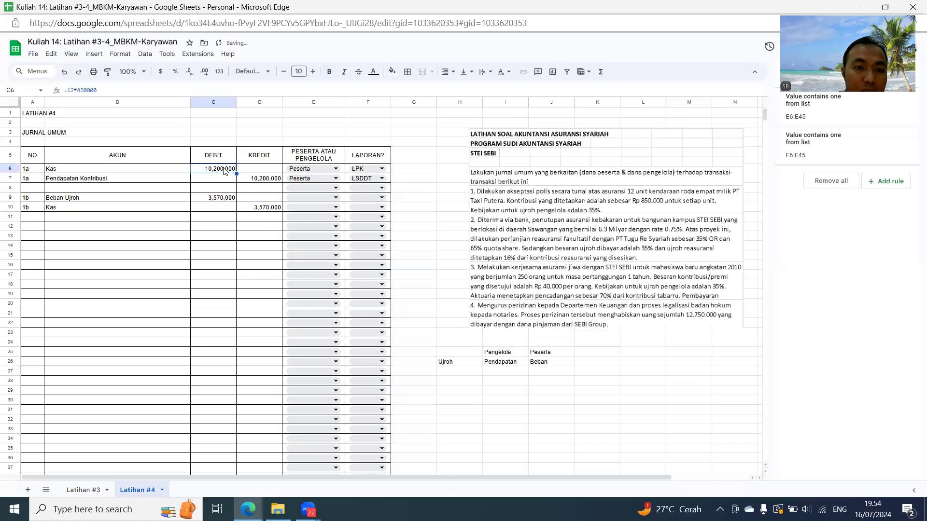
- Assign both 1b rows, E9 and E10, to Peserta
left_click(307, 197)
left_click(306, 210)
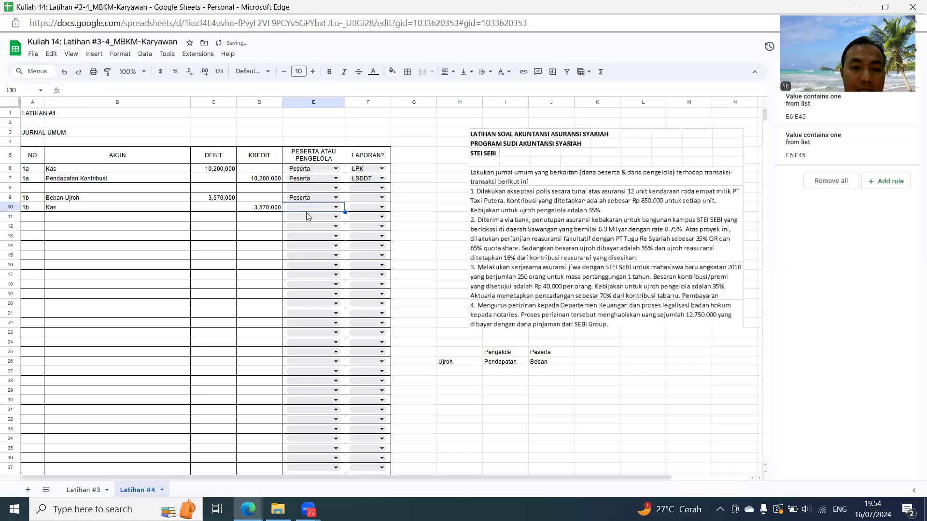
left_click(307, 210)
left_click(303, 223)
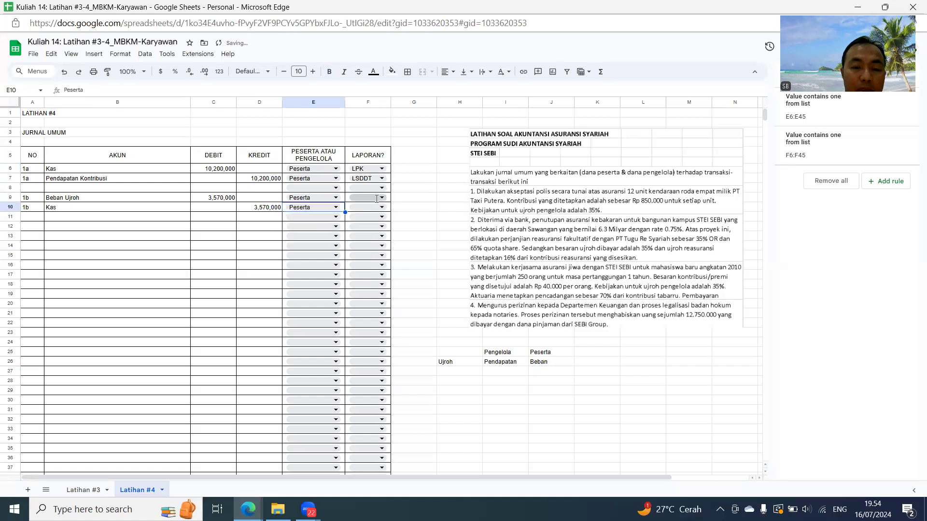
- Set the report type to LSDDT for Beban Ujroh in F9 and LPK for Kas in F10
left_click(377, 199)
left_click(363, 223)
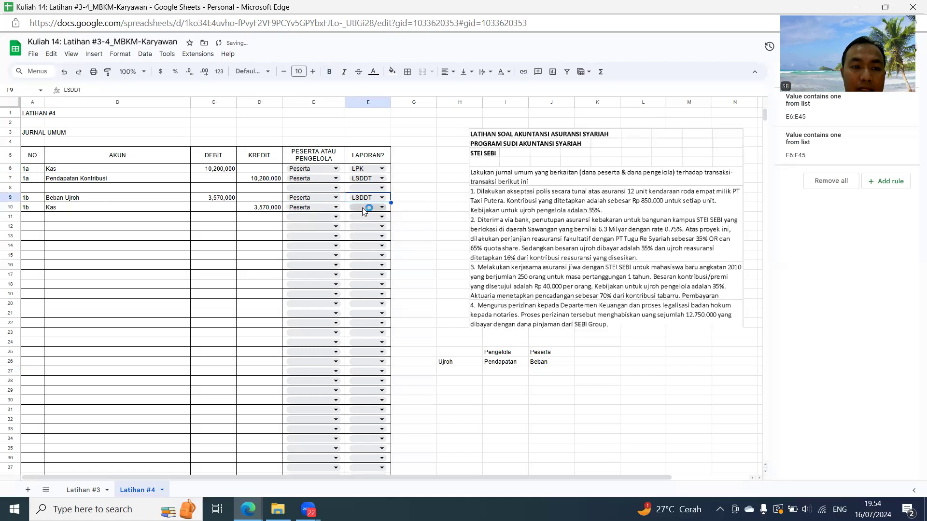
left_click(362, 208)
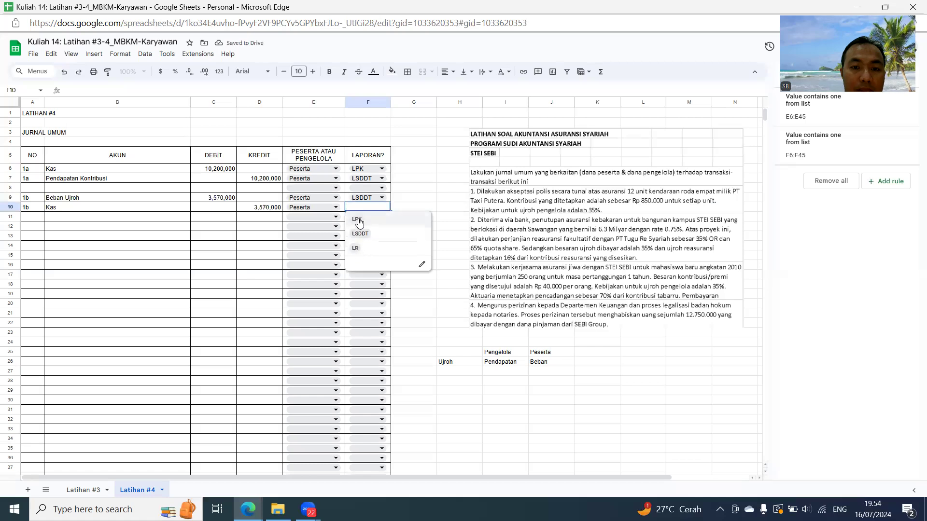
left_click(358, 221)
- Enter 1c as the transaction number in A12, leaving row 11 blank
left_click(42, 227)
type("1c")
key("Return")
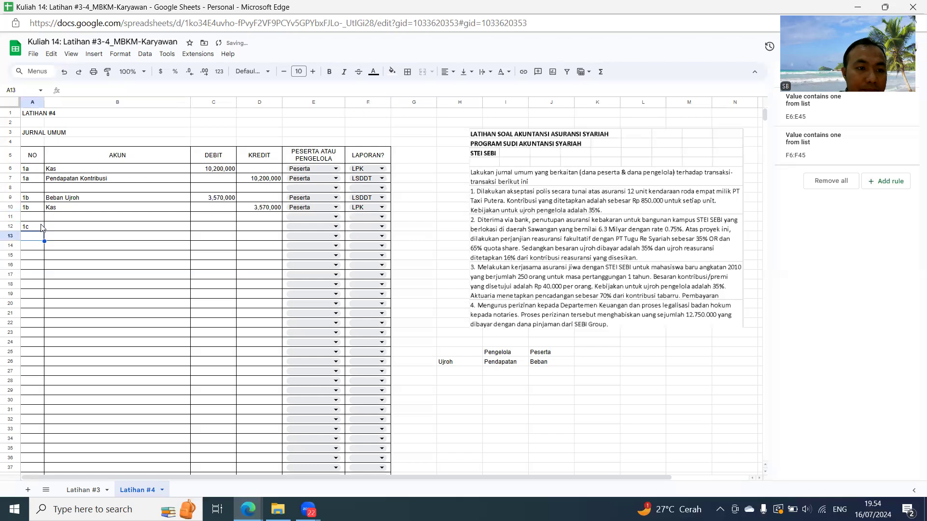
- Repeat transaction number 1c in A13 with =A12, and enter the accounts Kas in B12 and Pendapatan Ujroh in B13
type("=")
left_click(41, 227)
key("Return")
key("Up")
key("Right")
key("Up")
type("Kas")
key("Return")
type("Pen")
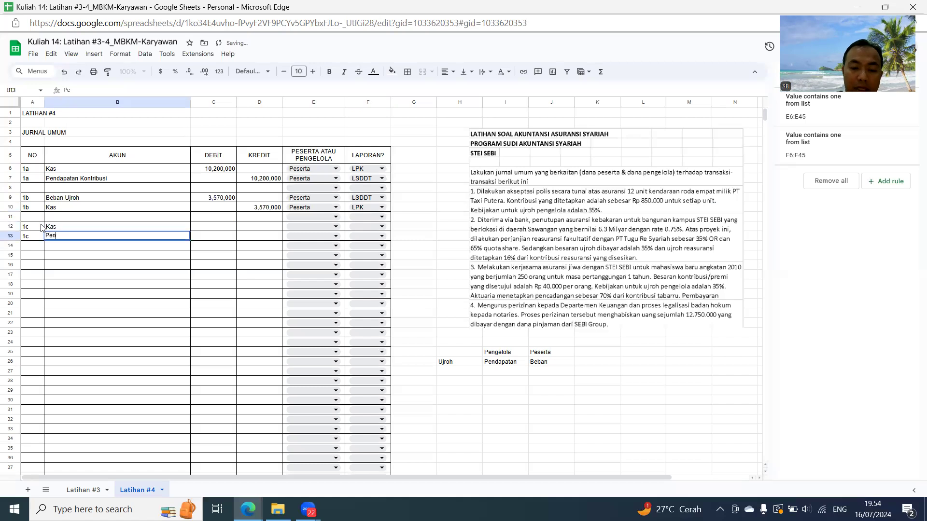
type("dapatan Ujroh")
key("Return")
- Enter the debit for the 1c Kas row in C12 as =C9 and the matching credit in D13 as =C12
key("Up")
key("Up")
key("Right")
type("=")
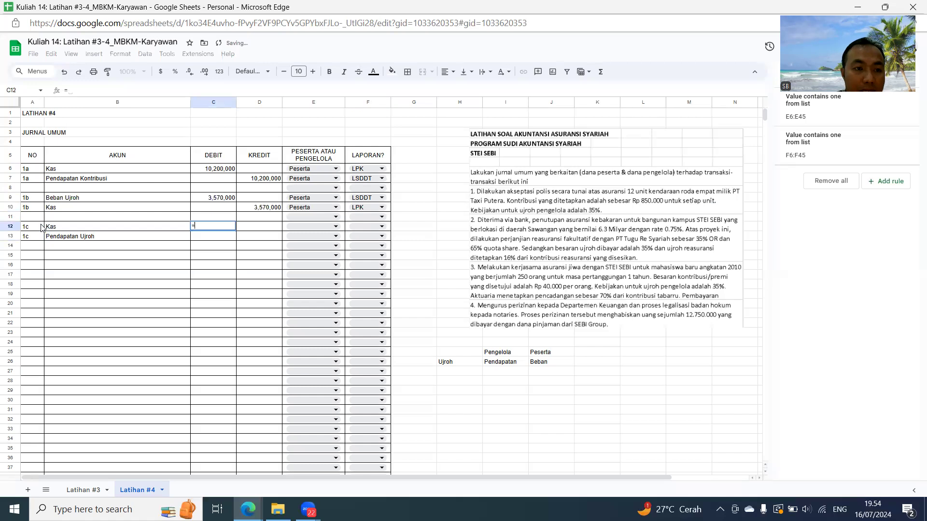
key("Up")
key("Up")
key("Up")
key("Return")
key("Right")
type("=")
key("Left")
key("Up")
key("Return")
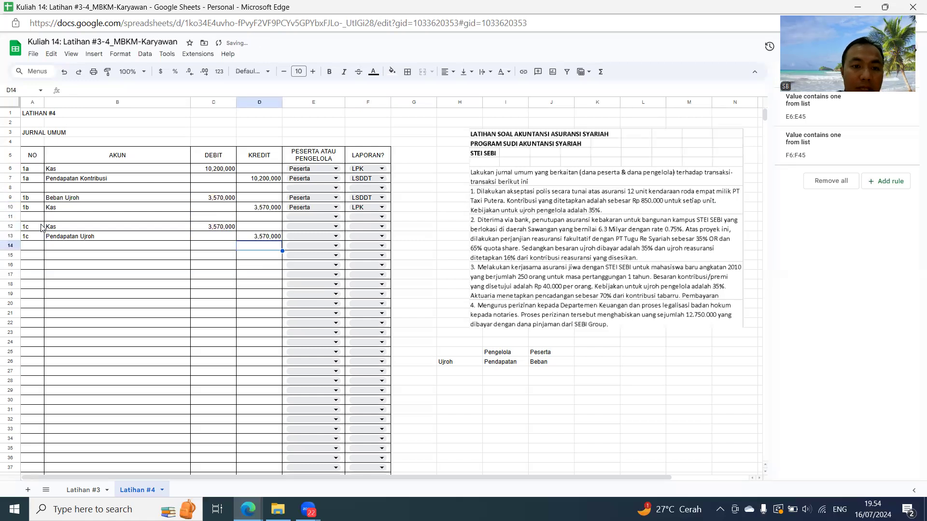
- Assign both 1c rows, E12 and E13, to Pengelola
key("Right")
key("Up")
key("Up")
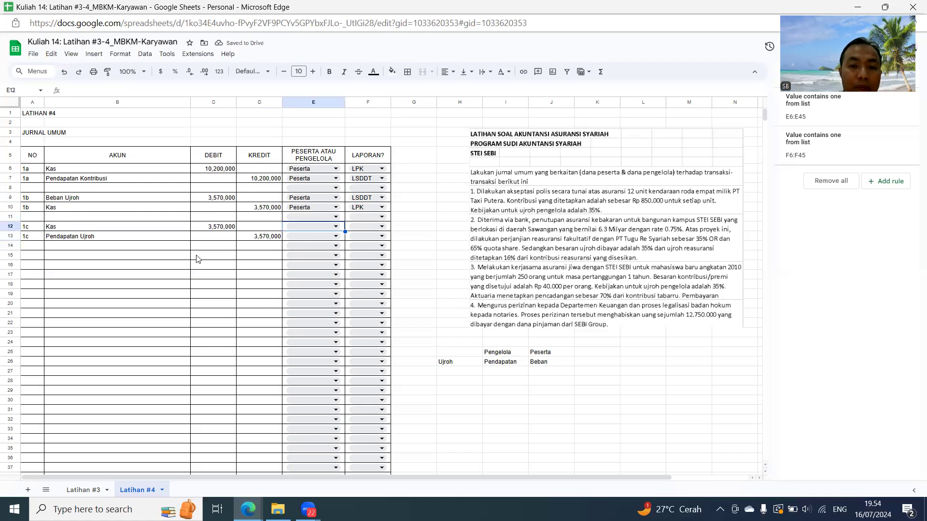
left_click(336, 227)
left_click(305, 258)
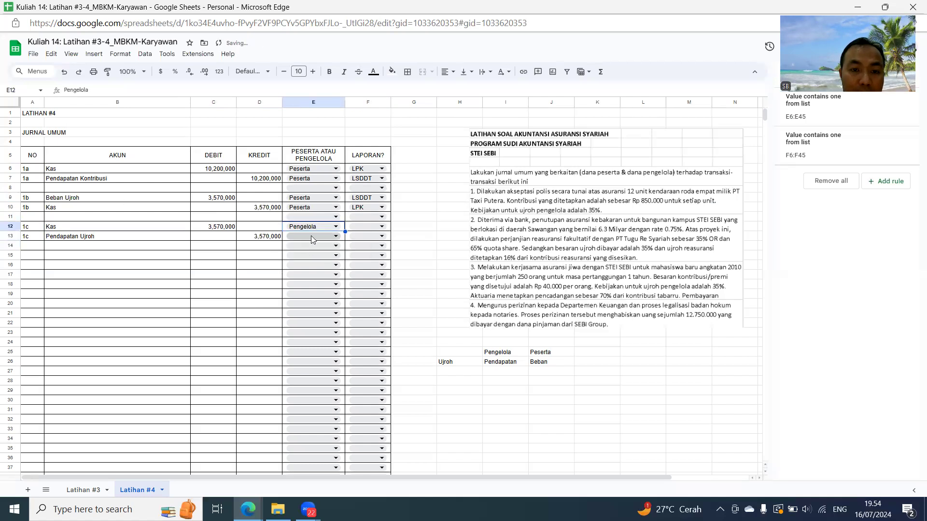
left_click(311, 235)
left_click(306, 264)
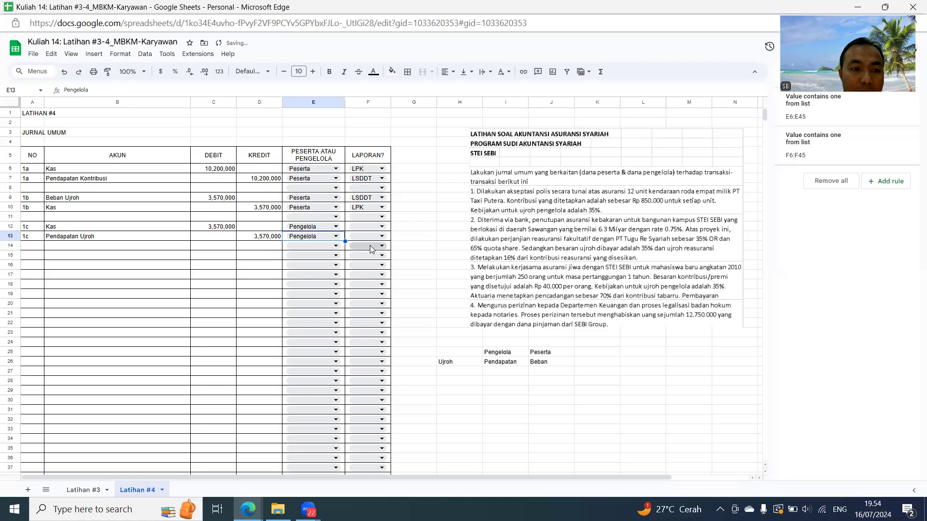
- Set the report type to LPK for Kas in F12 and LR for Pendapatan Ujroh in F13, and close the data validation rules
left_click(379, 227)
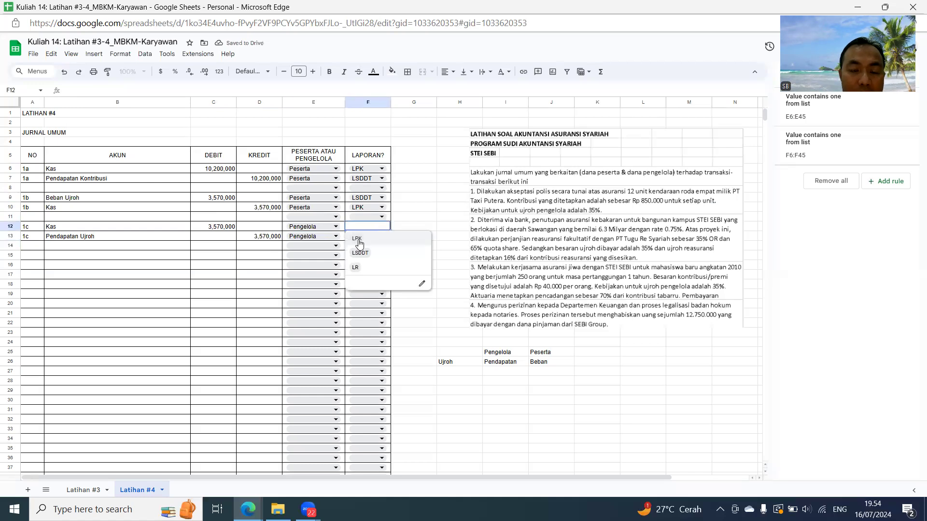
left_click(358, 243)
left_click(361, 237)
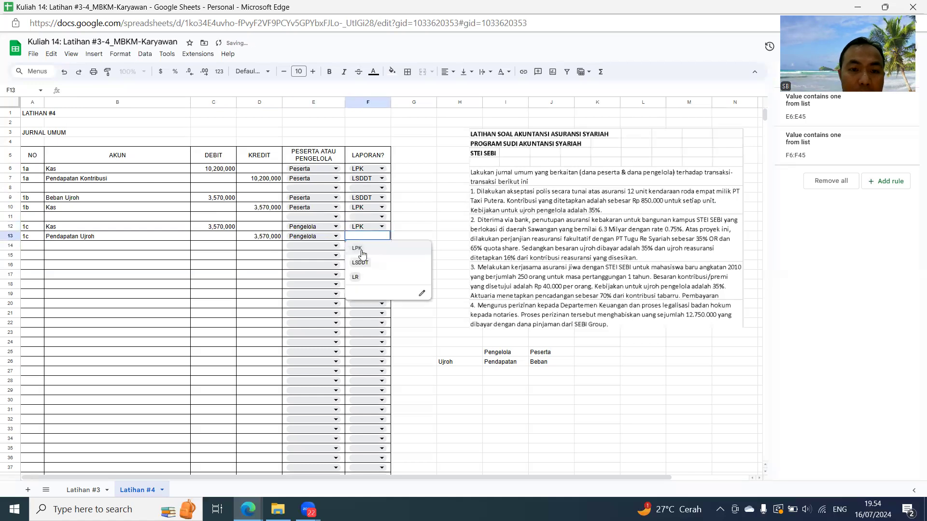
left_click(355, 278)
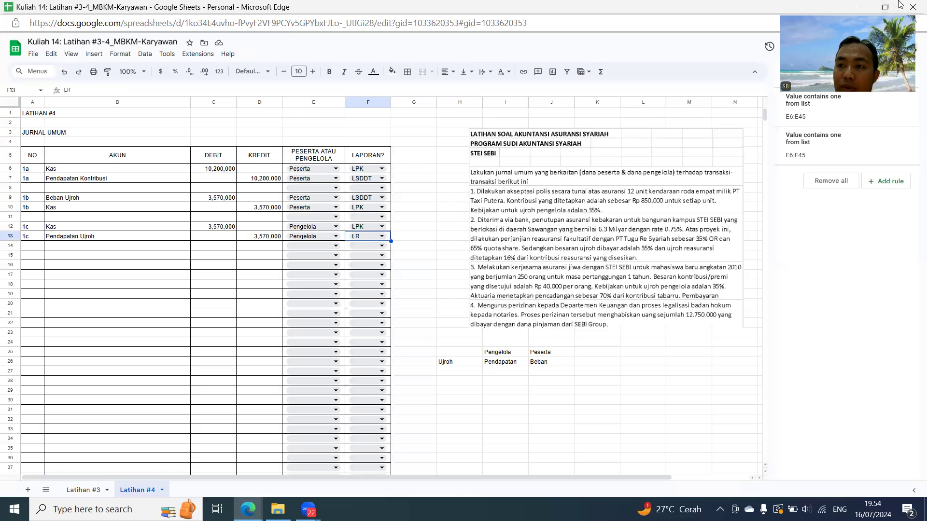
left_click(904, 81)
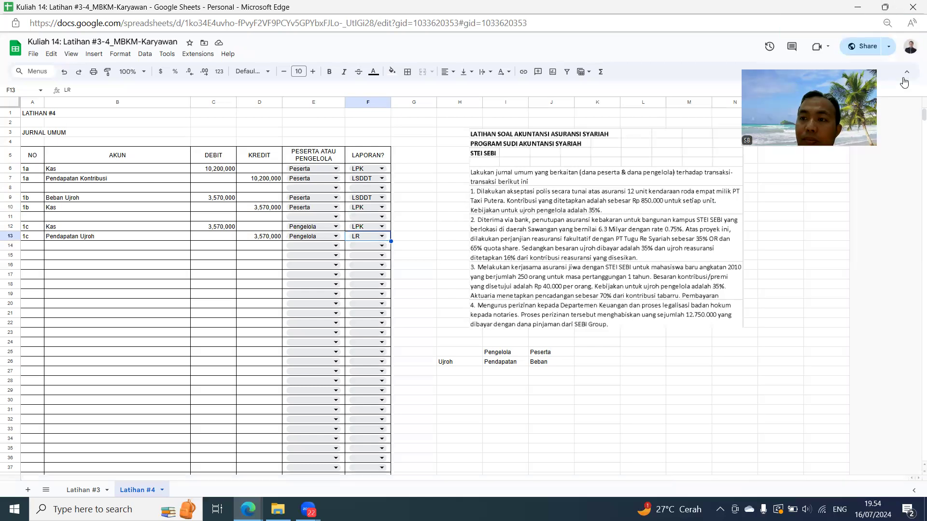
left_click(30, 259)
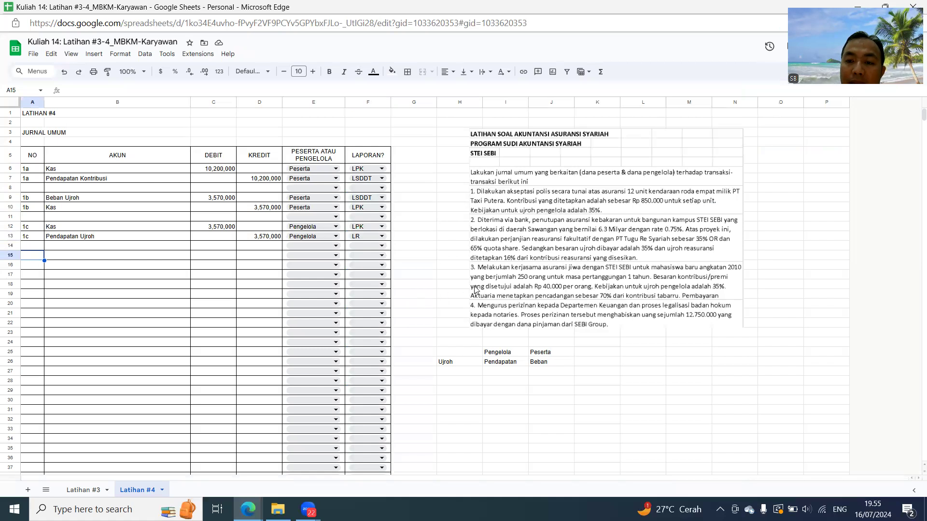
left_click(500, 393)
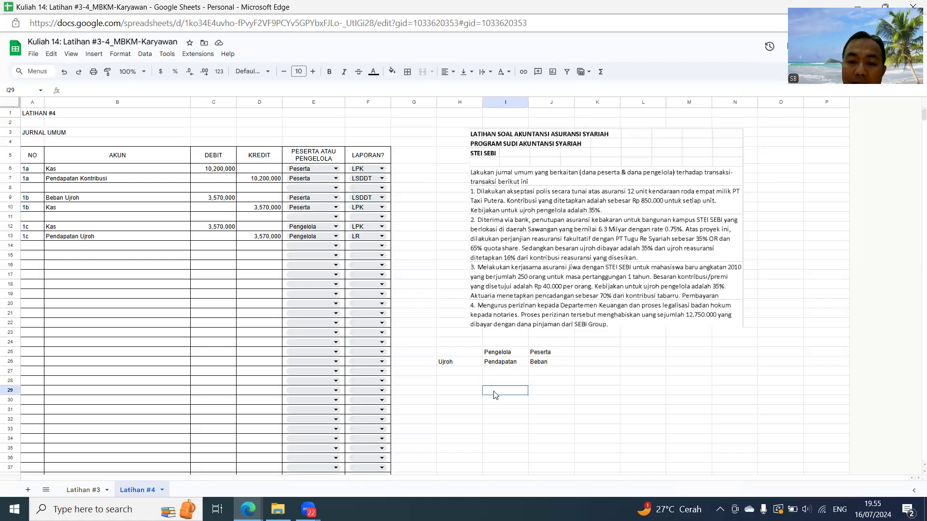
type("Nilai bangunan")
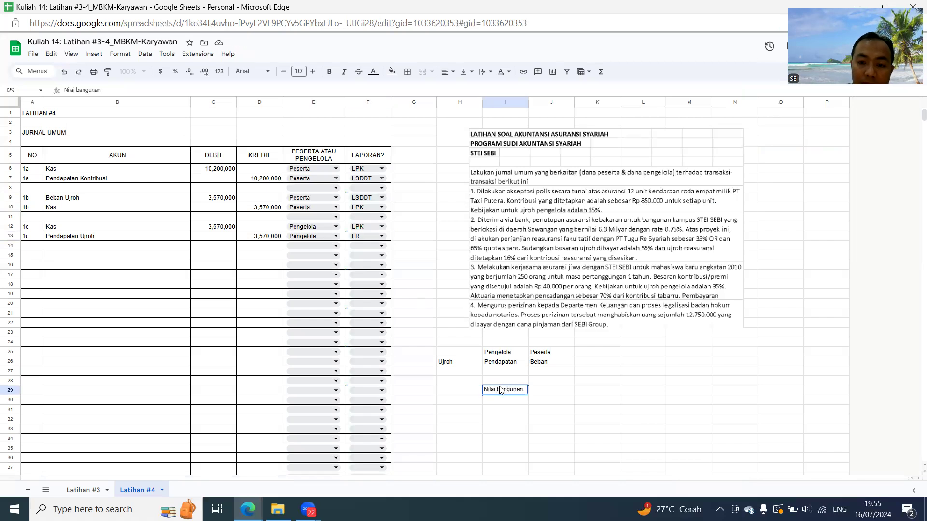
key("Tab")
type("3")
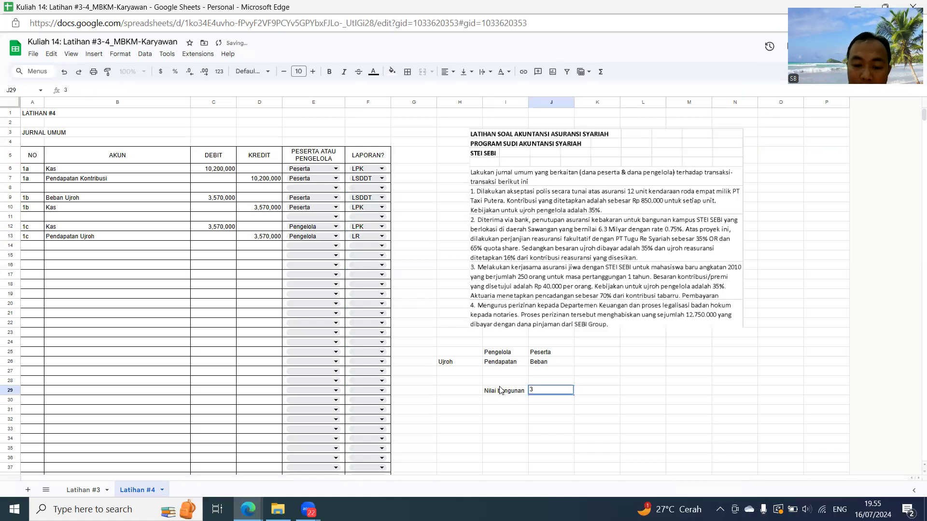
type("500000000")
key("Return")
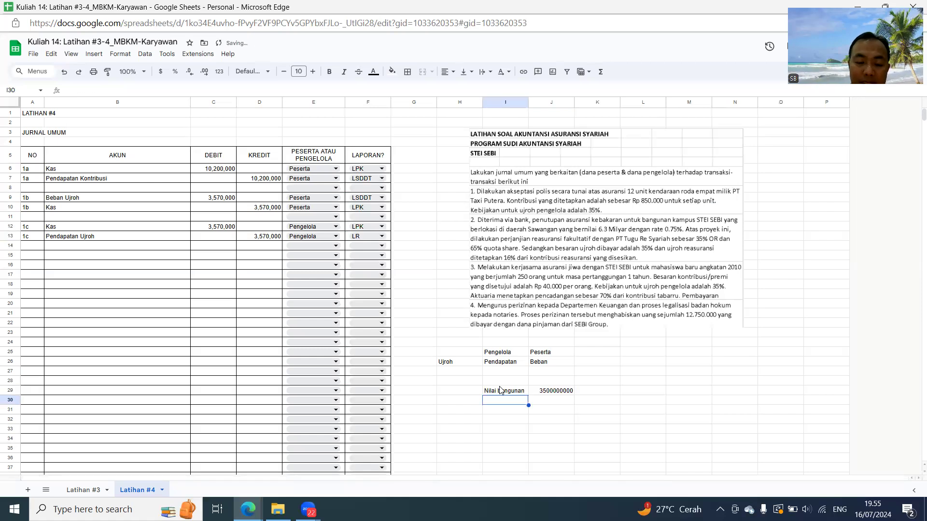
- Add the label Rate asuransi in I30 and calculate it in J30 as =0.75%*J29
type("Rate asuransi")
key("Tab")
type("=0.75%")
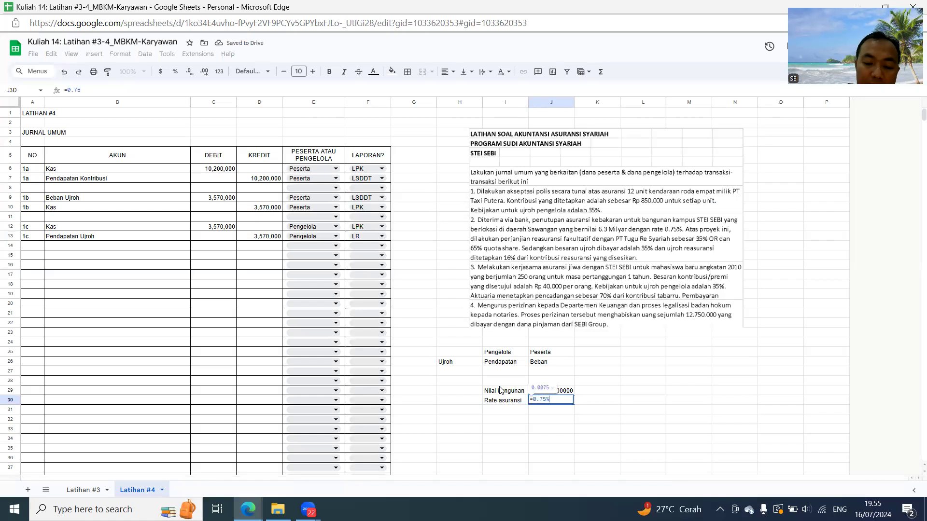
type("*j29")
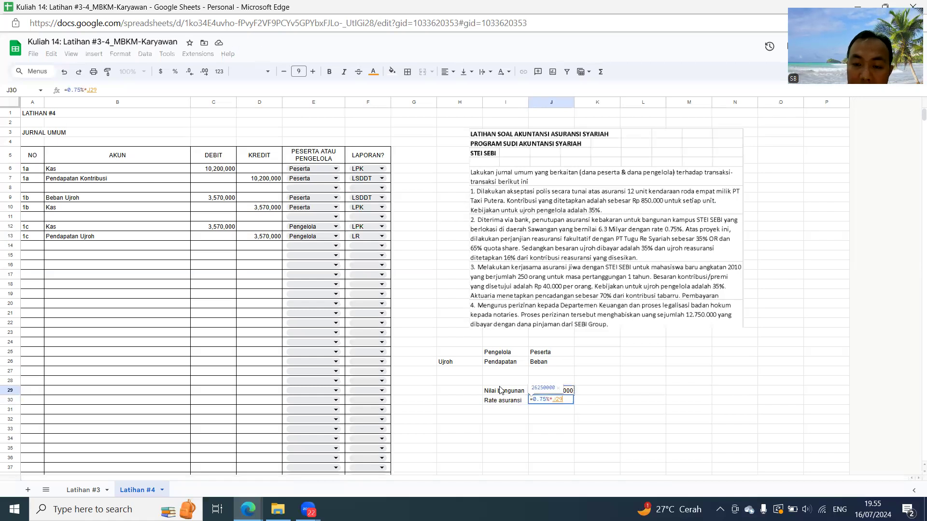
key("Return")
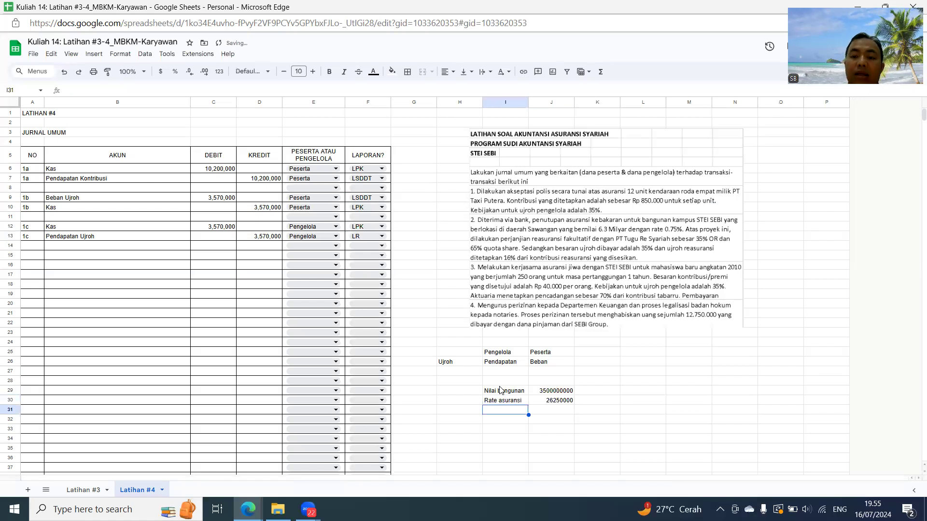
- Apply the Financial number format to J28:J31 and remove the decimal places
left_click(558, 381)
left_click(559, 410, "shift")
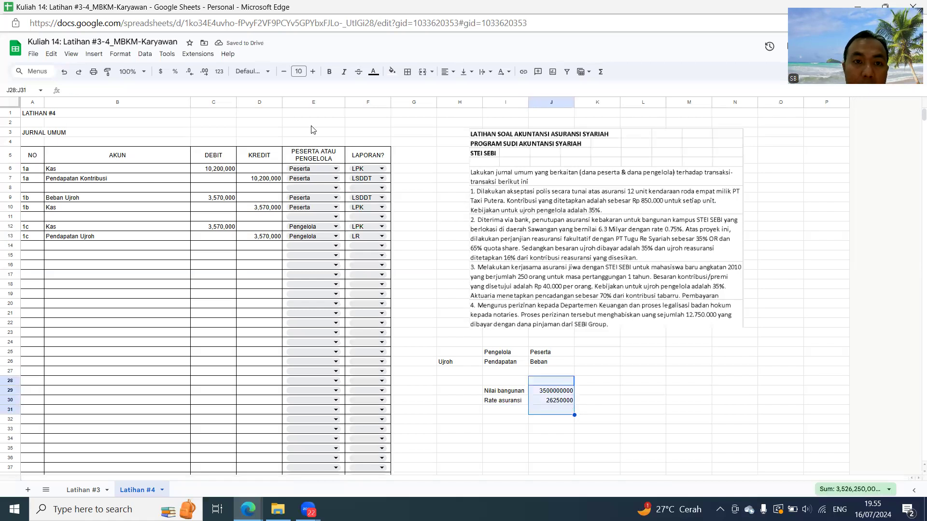
left_click(220, 72)
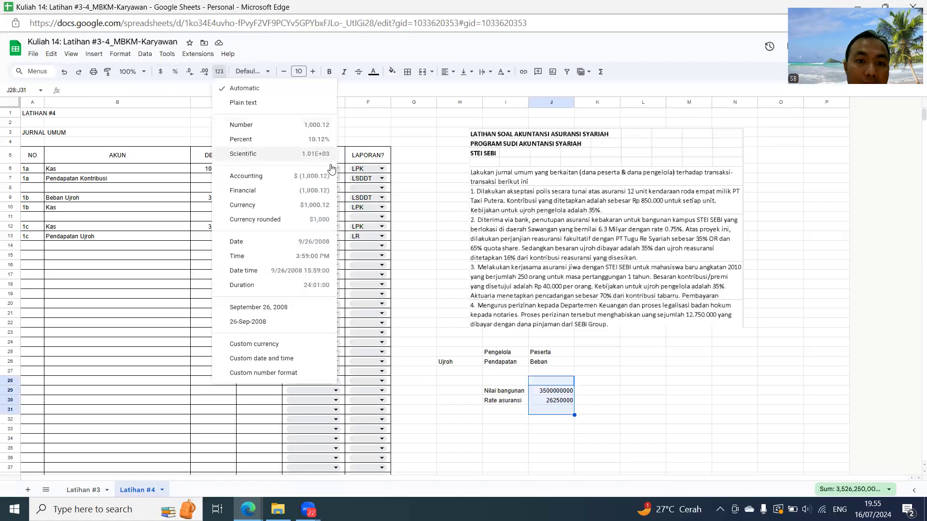
left_click(314, 196)
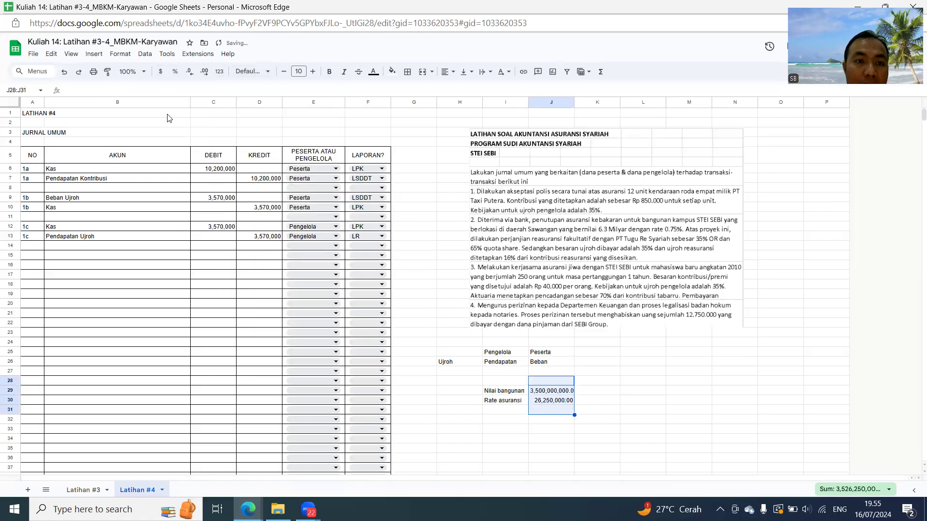
left_click(187, 72)
left_click(185, 72)
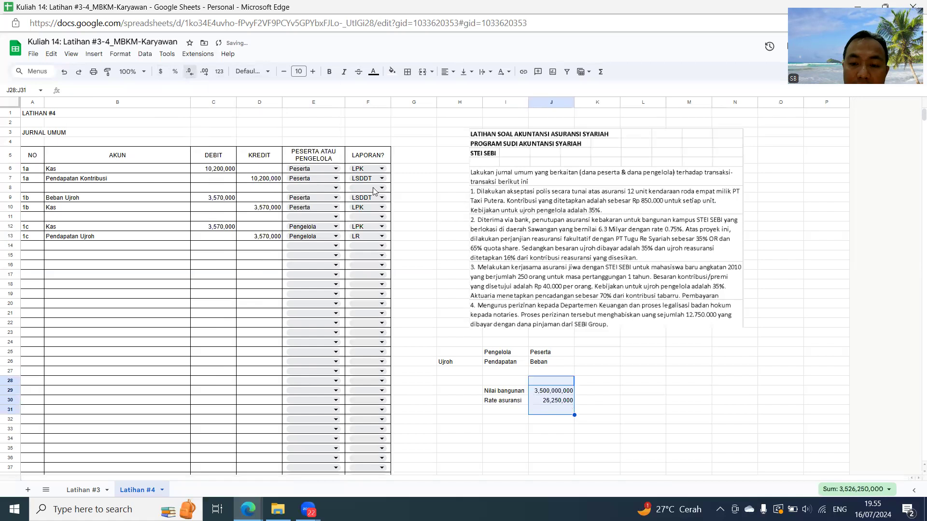
left_click(591, 393)
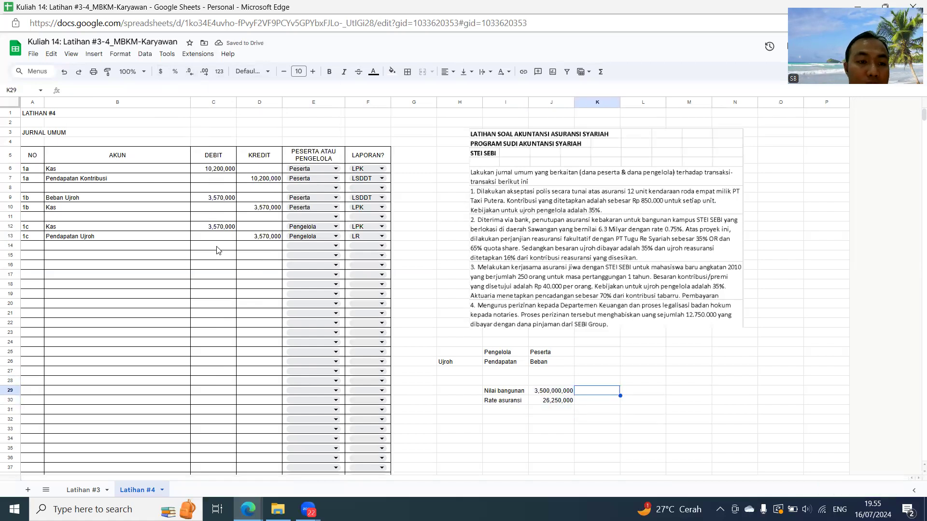
- Enter 2a as the transaction number in A15, leaving row 14 blank, and repeat it in A16
left_click(29, 259)
type("2a")
key("Return")
type("2a")
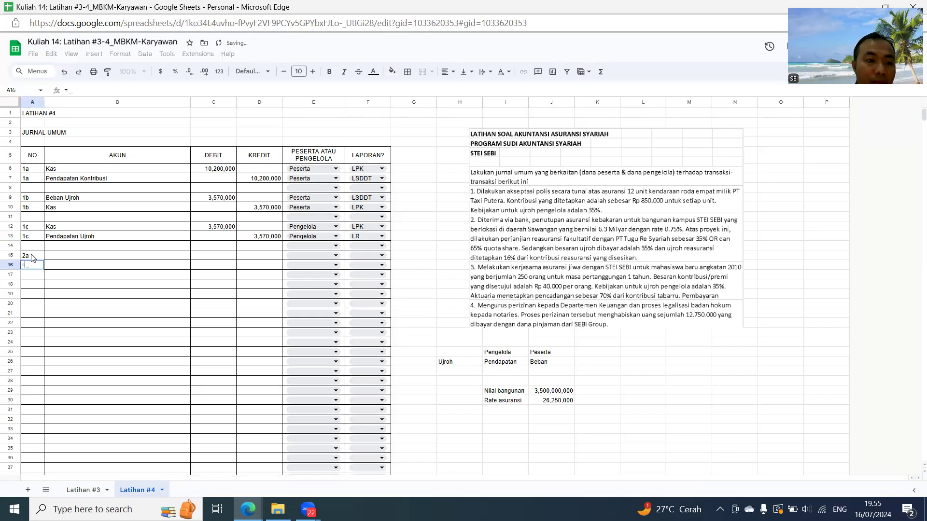
key("Return")
- Enter the 2a accounts: Bank in B15 and Pendapatan Kontribusi in B16 through the reference =B7
key("Up")
key("Right")
key("Up")
type("Bank")
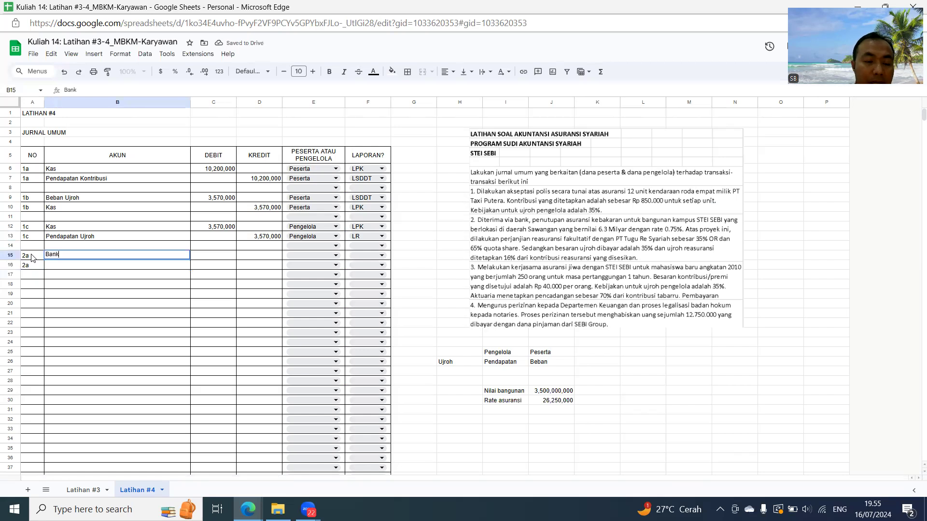
key("Return")
type("=")
key("Up")
key("Up")
key("Up")
key("Up")
key("Up")
key("Up")
key("Up")
key("Up")
key("Up")
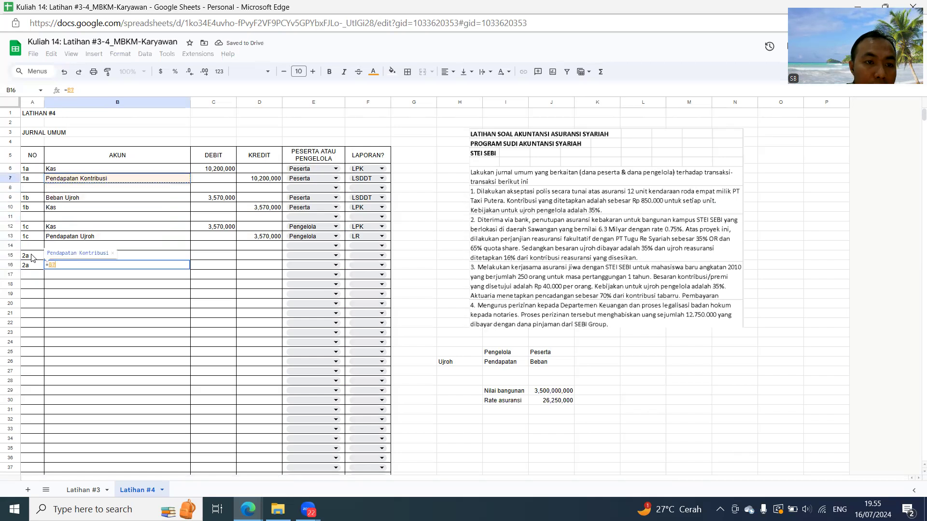
key("Return")
key("Up")
key("Up")
key("Right")
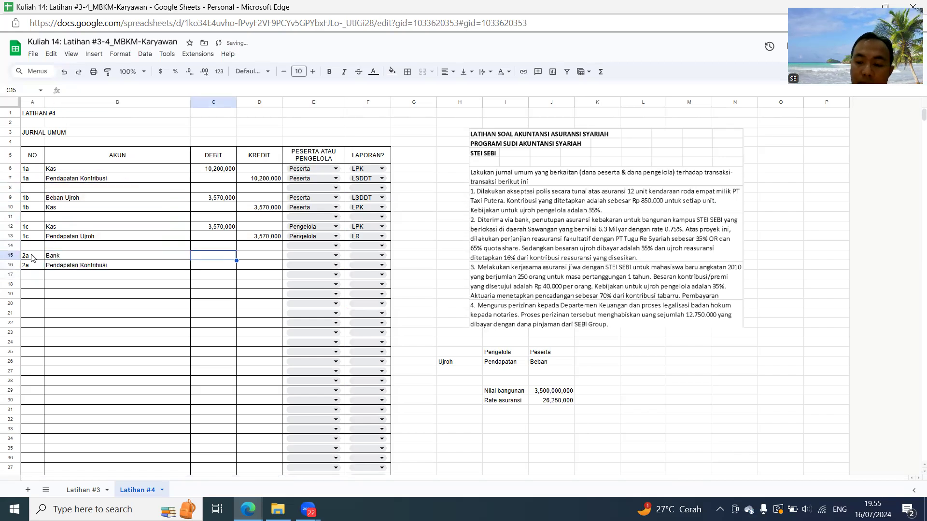
type("=0.75%*")
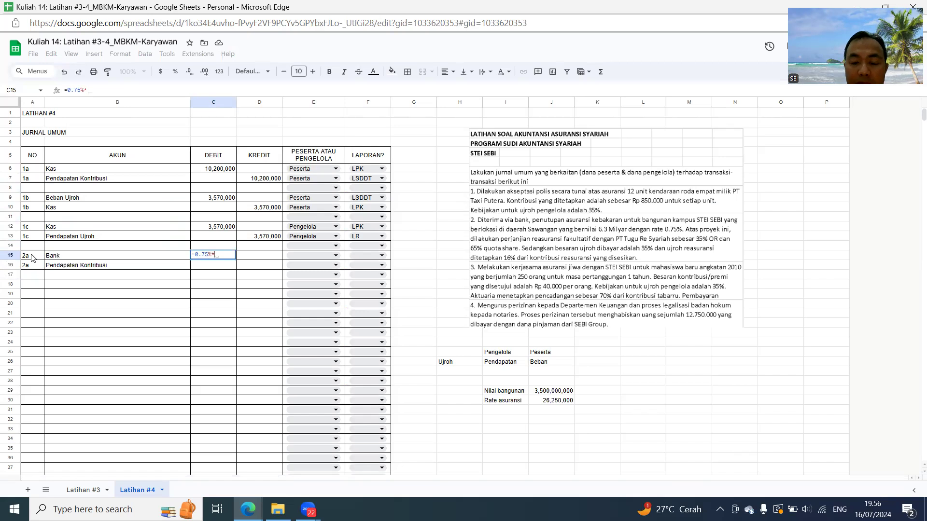
left_click(548, 393)
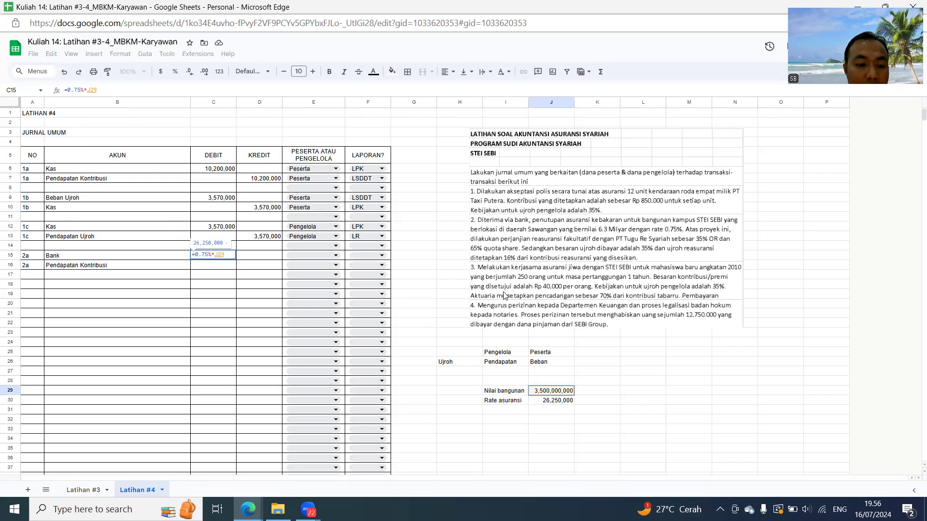
key("Escape")
left_click(546, 393)
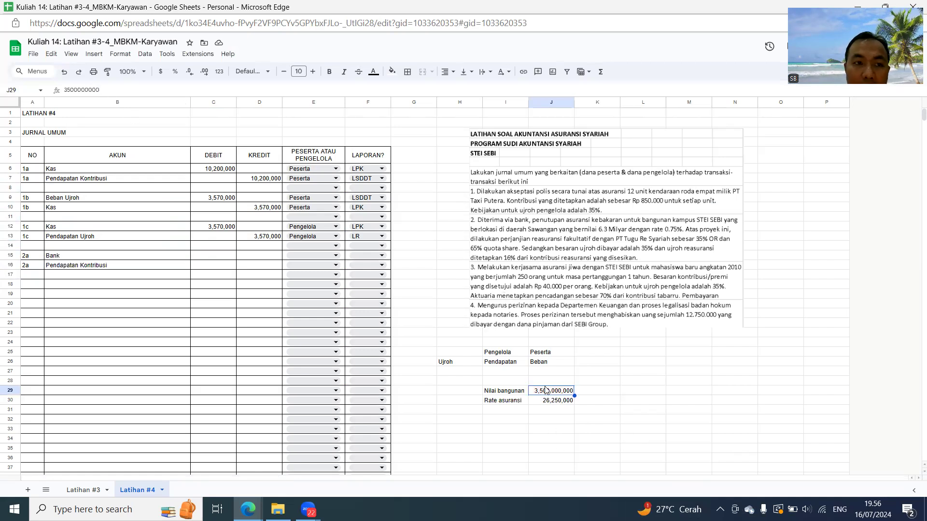
left_click(67, 90)
type("63")
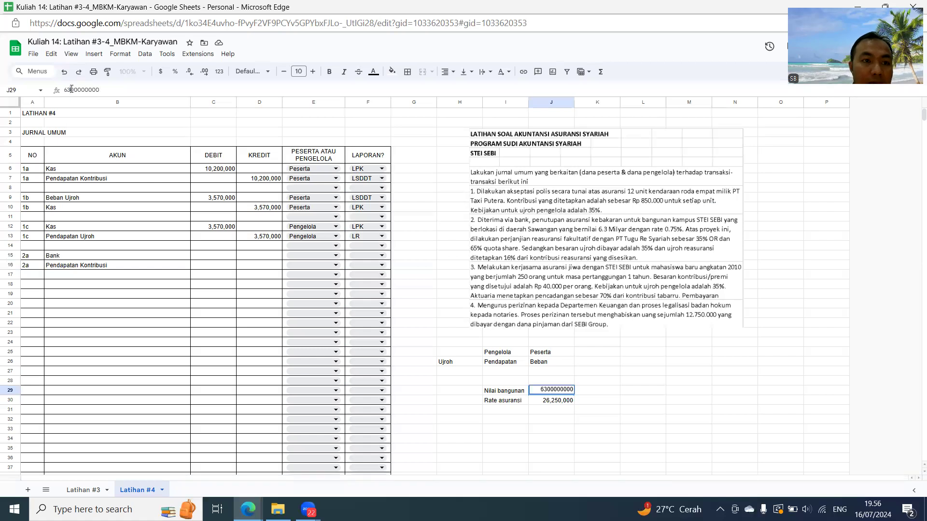
key("Return")
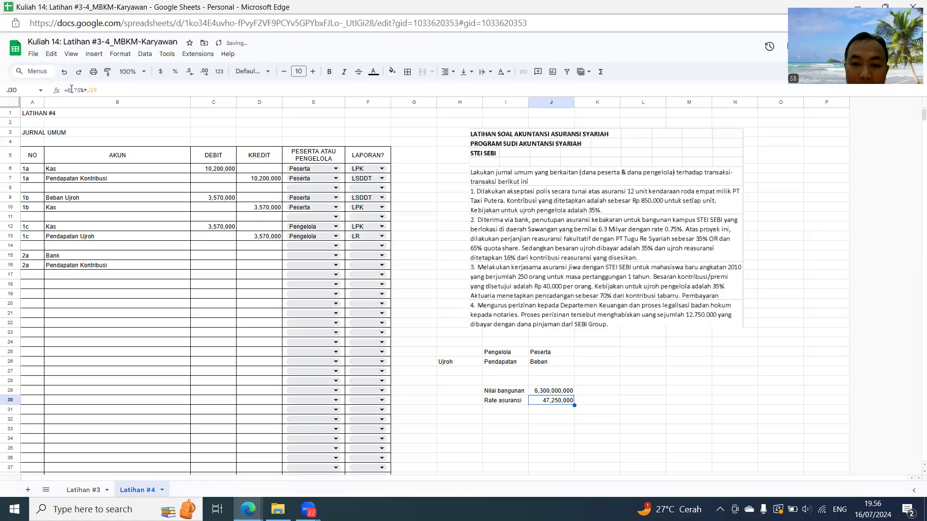
- Enter the 2a Bank debit in C15 as a reference to the Rate asuransi amount in J30
left_click(212, 255)
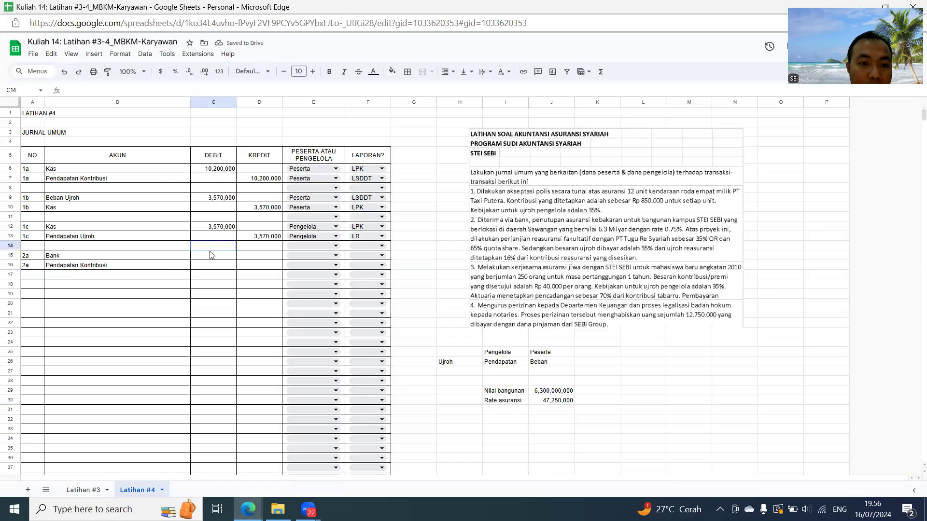
type("=")
key("Down")
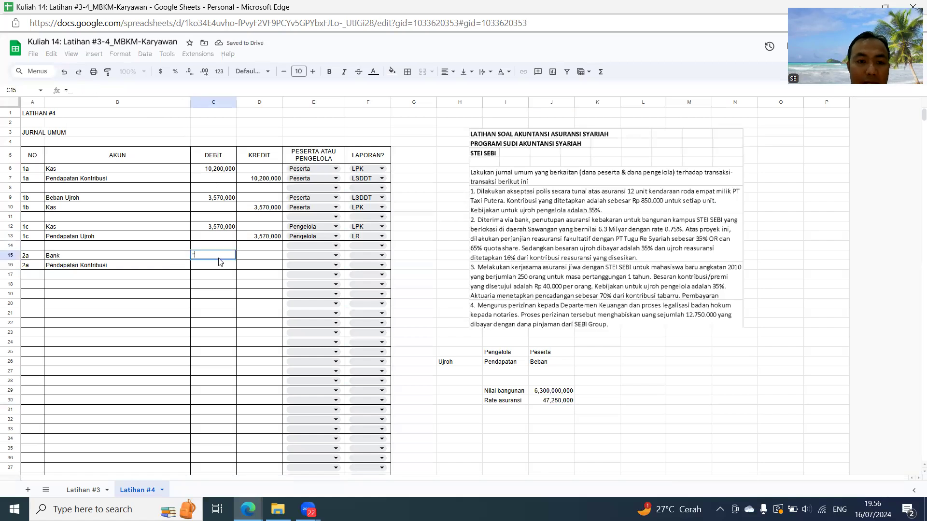
key("Right")
key("Right")
key("Right")
key("Right")
key("Right")
key("Down")
key("Down")
key("Down")
key("Down")
key("Down")
key("Down")
key("Down")
key("Down")
key("Down")
key("Down")
key("Down")
key("Down")
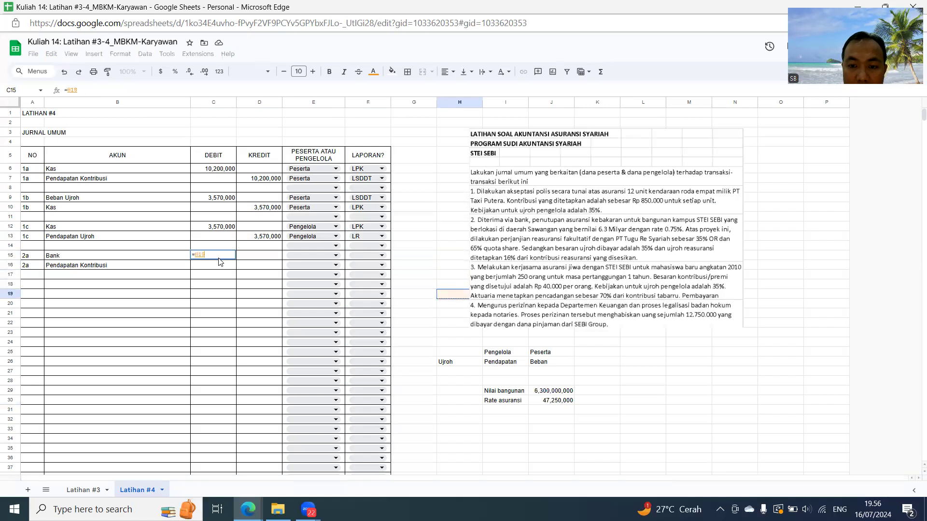
key("Down")
key("Down")
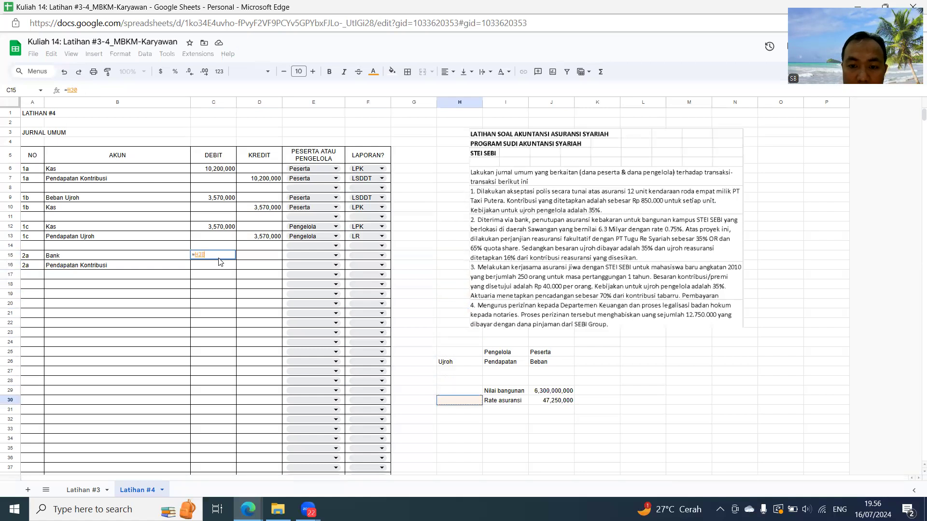
key("Right")
key("Right")
key("Return")
key("Right")
type("=")
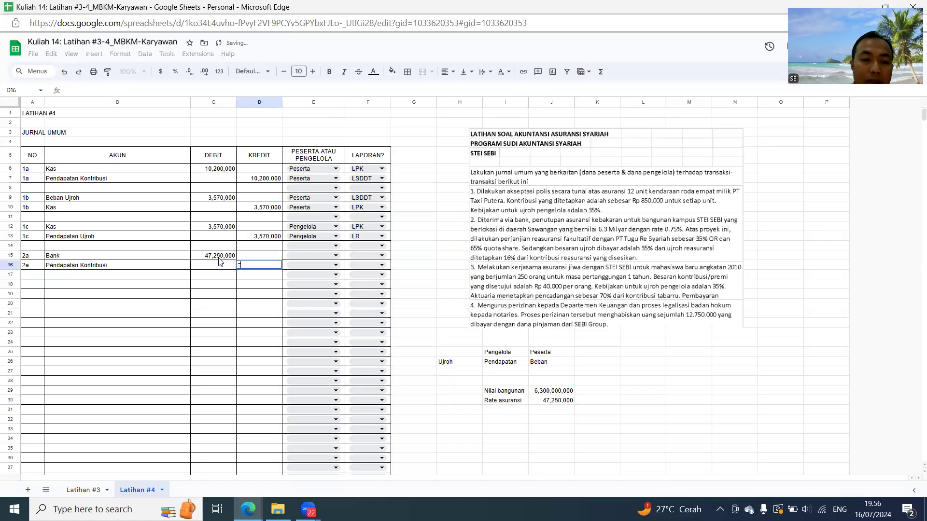
key("Left")
key("Up")
key("Escape")
key("Left")
key("Up")
type("=0.75%")
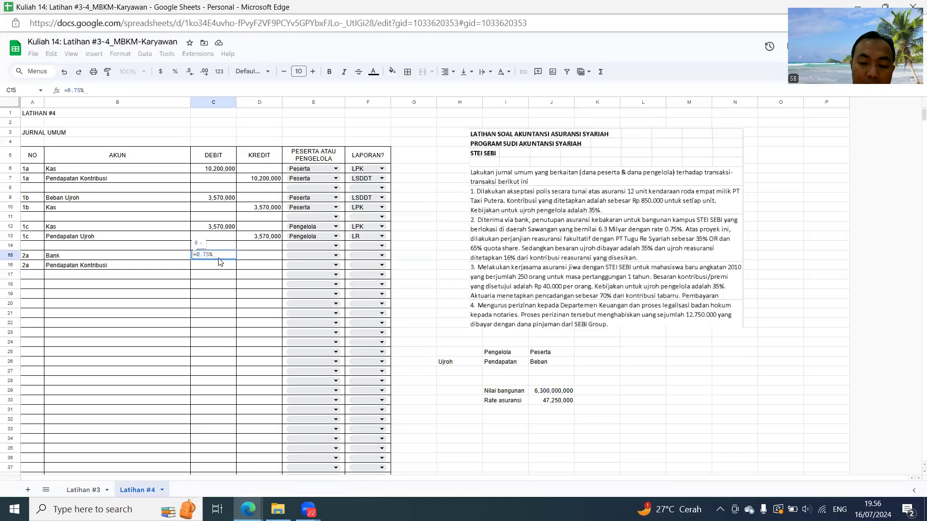
type("*6300000000")
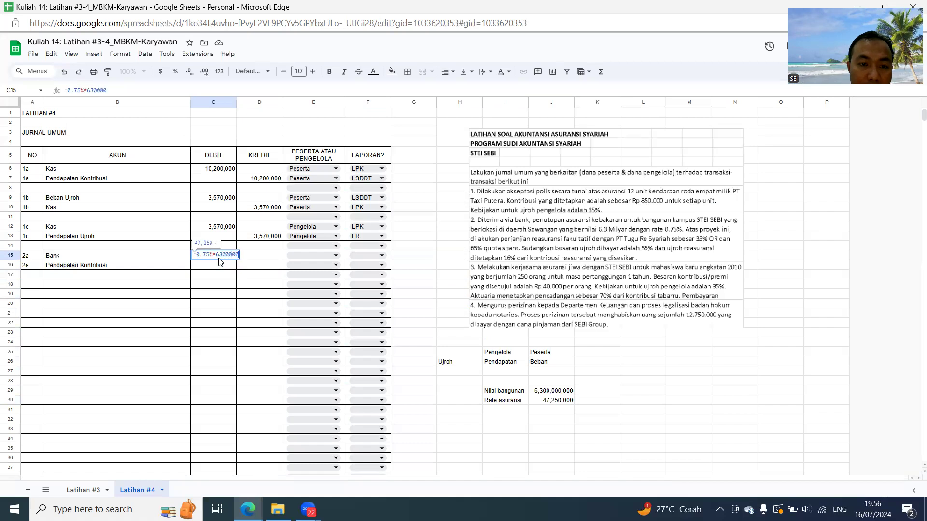
key("Return")
- Set the 2a Pendapatan Kontribusi credit in D16 equal to the debit in C15 with a reference
key("Right")
type("=")
left_click(218, 258)
key("Return")
- Assign both 2a rows, E15 and E16, to Peserta
key("Up")
key("Up")
key("Right")
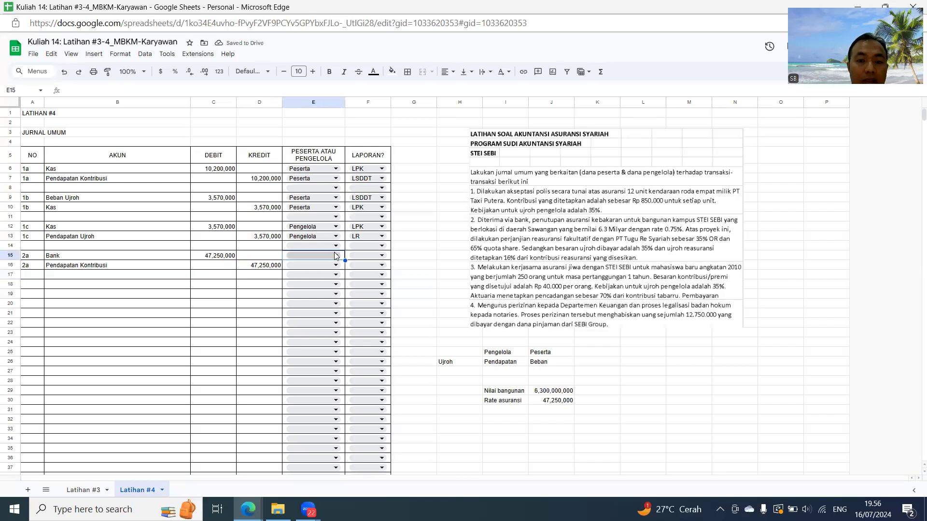
left_click(335, 255)
left_click(302, 268)
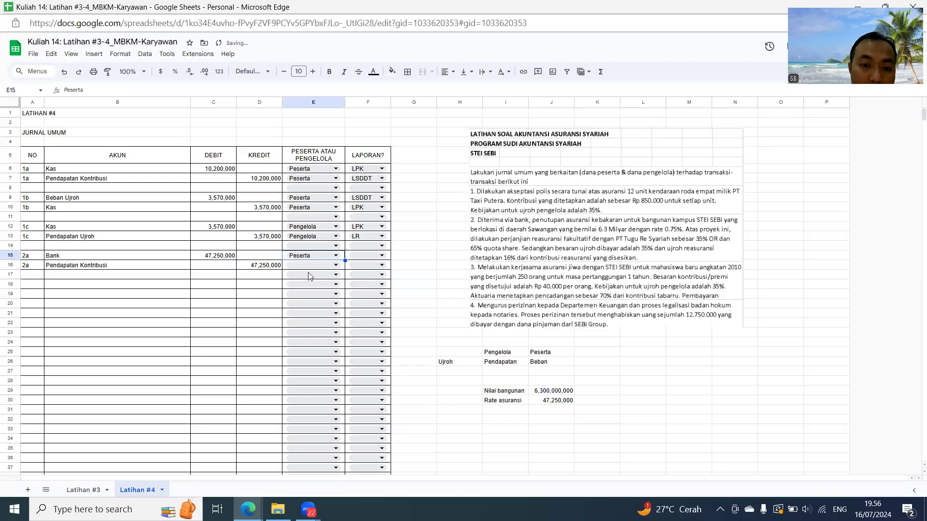
left_click(302, 266)
left_click(303, 277)
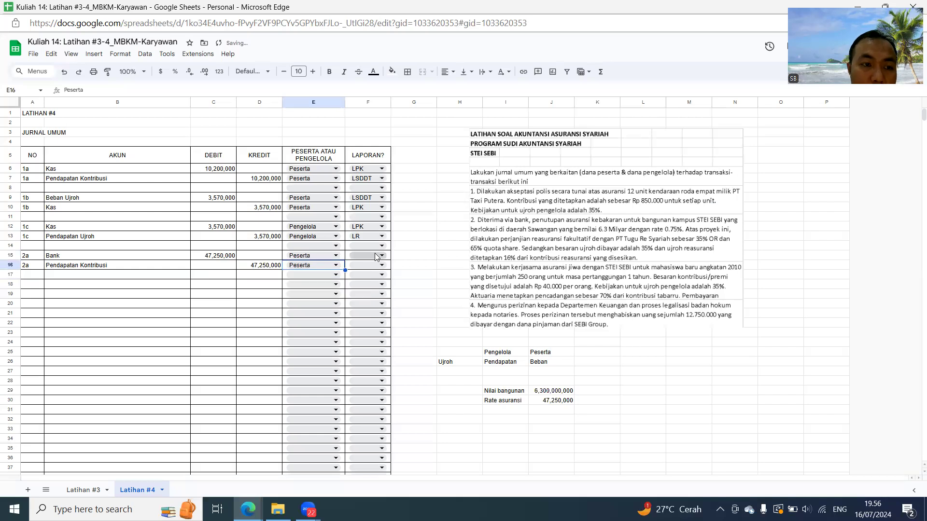
- Set the 2a reports to LPK for Bank in F15 and LSDDT for Pendapatan Kontribusi in F16
left_click(375, 253)
left_click(364, 271)
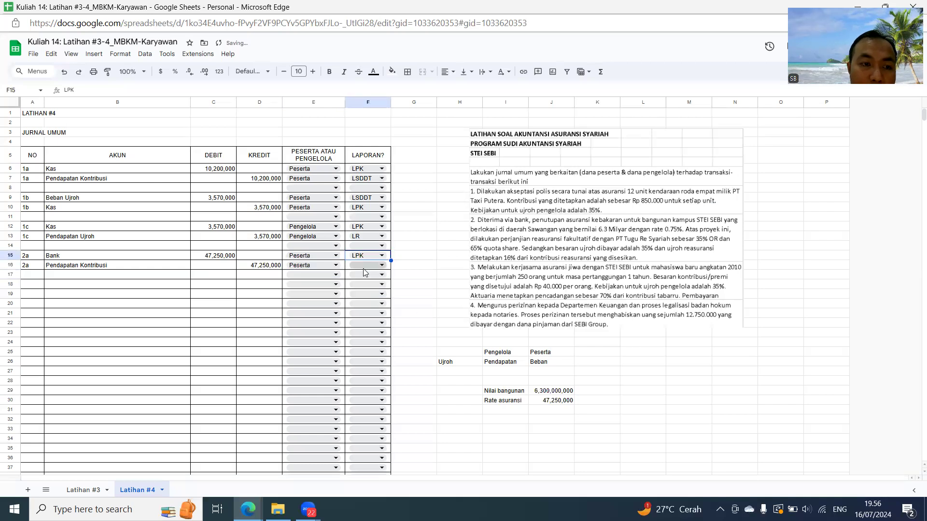
left_click(363, 269)
left_click(362, 291)
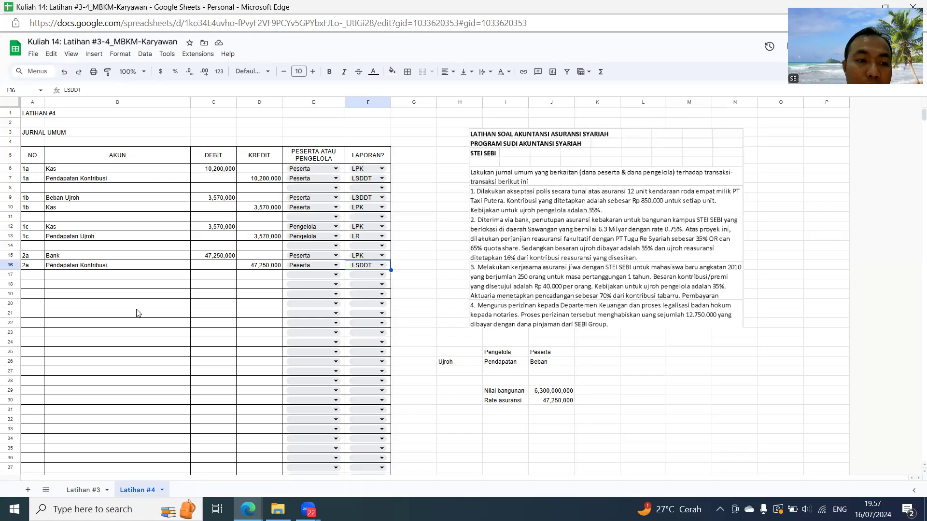
- Enter 2b as the transaction number in A18 and A19, leaving row 17 blank
left_click(28, 285)
type("2b")
key("Return")
type("2b")
key("Return")
- Enter the 2b accounts by reference to earlier account names: Beban Ujroh in B18 and Bank in B19
key("Up")
key("Up")
key("Right")
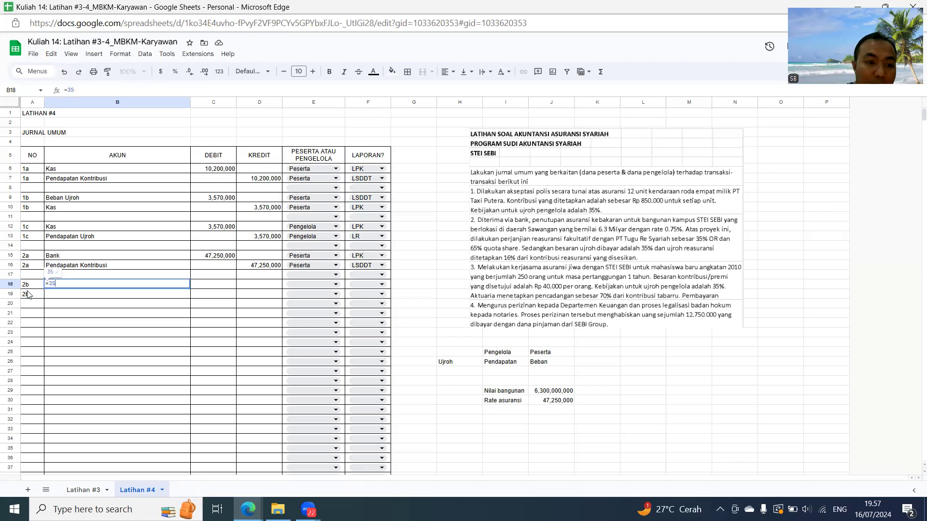
type("Be")
type("=")
key("Up")
key("Up")
key("Up")
key("Up")
key("Up")
key("Up")
key("Up")
key("Up")
key("Up")
key("Return")
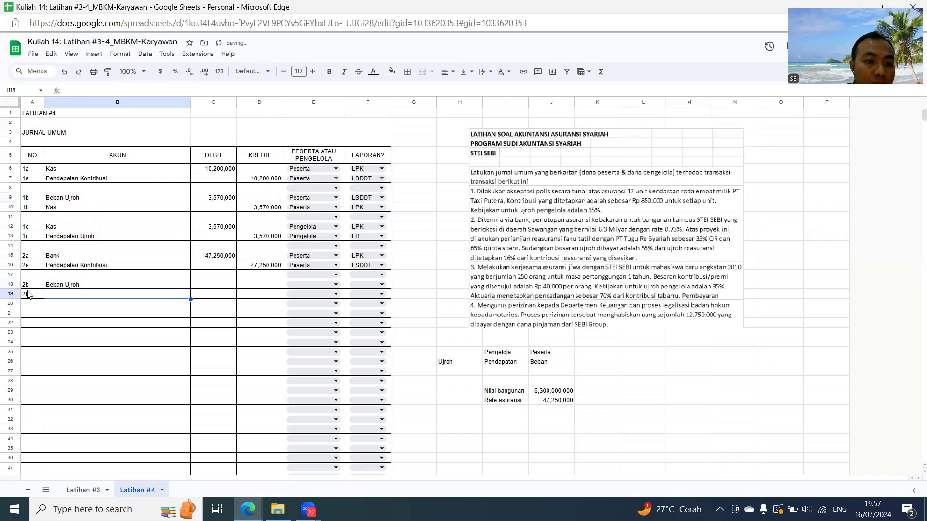
type("=")
key("Up")
key("Up")
key("Up")
key("Up")
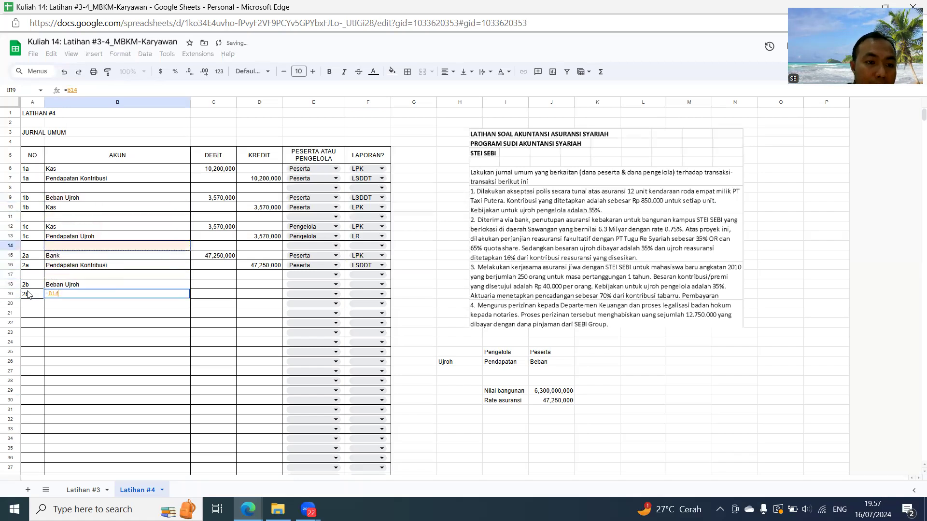
key("Return")
- Calculate the 2b Beban Ujroh debit in C18 as 35% of the contribution in D16
key("Up")
key("Up")
key("Right")
type("=35%*")
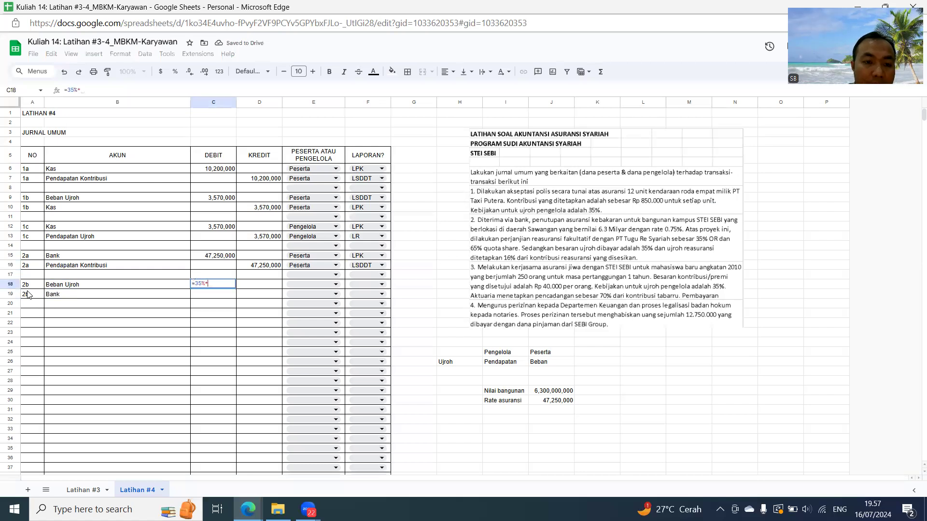
key("Up")
key("Up")
key("Right")
key("Return")
- Set the 2b Bank credit in D19 equal to the debit in C18 with a reference
key("Right")
type("=")
key("Left")
key("Up")
key("Return")
- Assign both 2b rows, E18 and E19, to Peserta
key("Up")
key("Up")
key("Right")
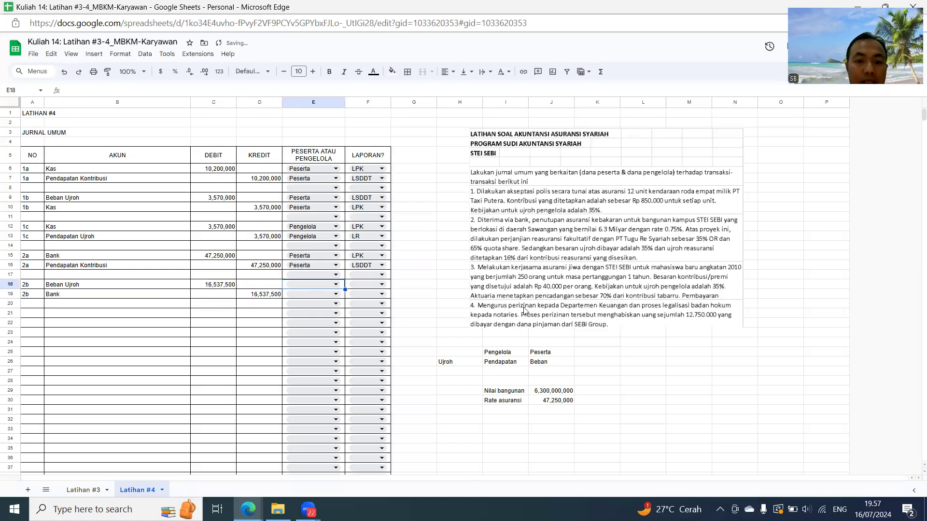
left_click(315, 281)
left_click(310, 297)
left_click(310, 298)
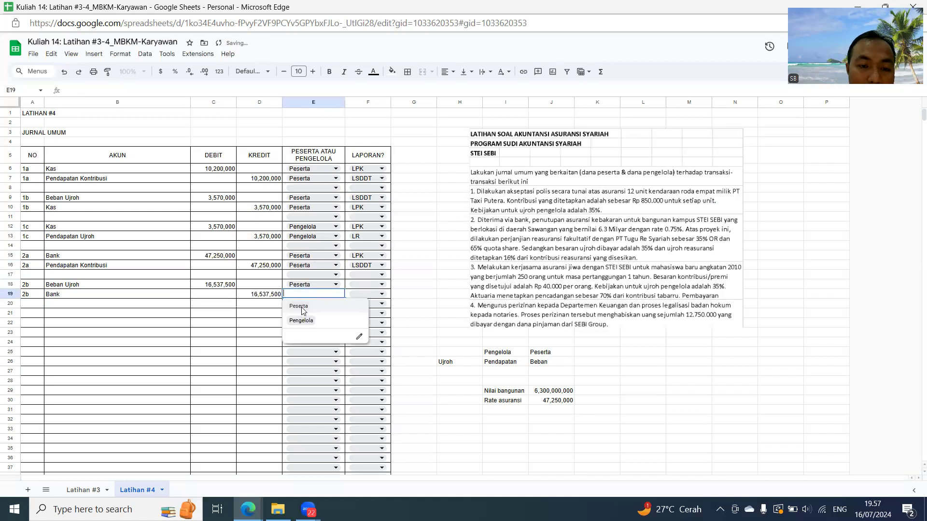
left_click(303, 308)
- Set the 2b reports to LSDDT for Beban Ujroh in F18 and LPK for Bank in F19
left_click(365, 284)
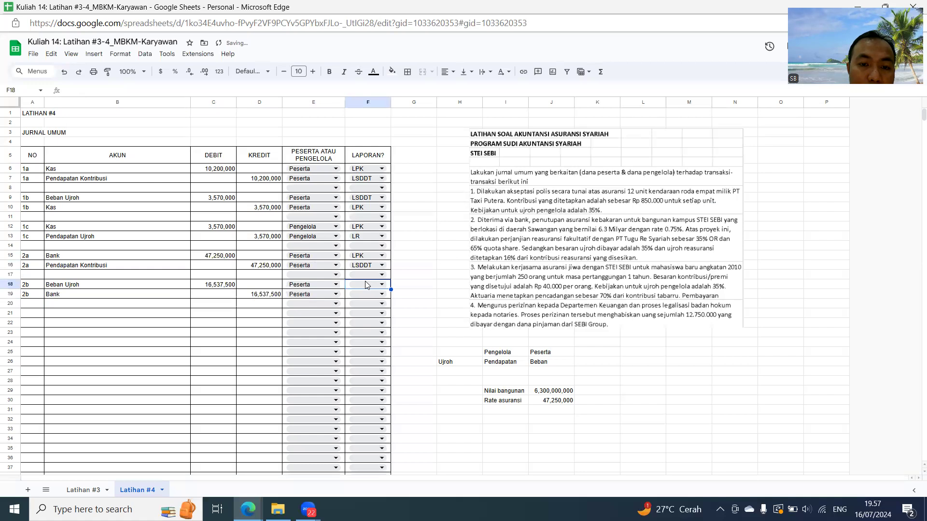
left_click(365, 285)
left_click(363, 310)
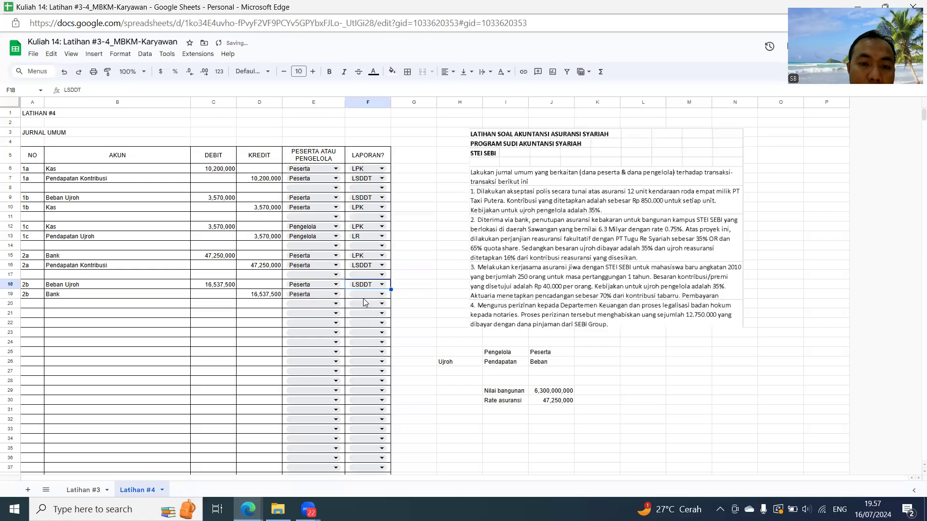
left_click(367, 294)
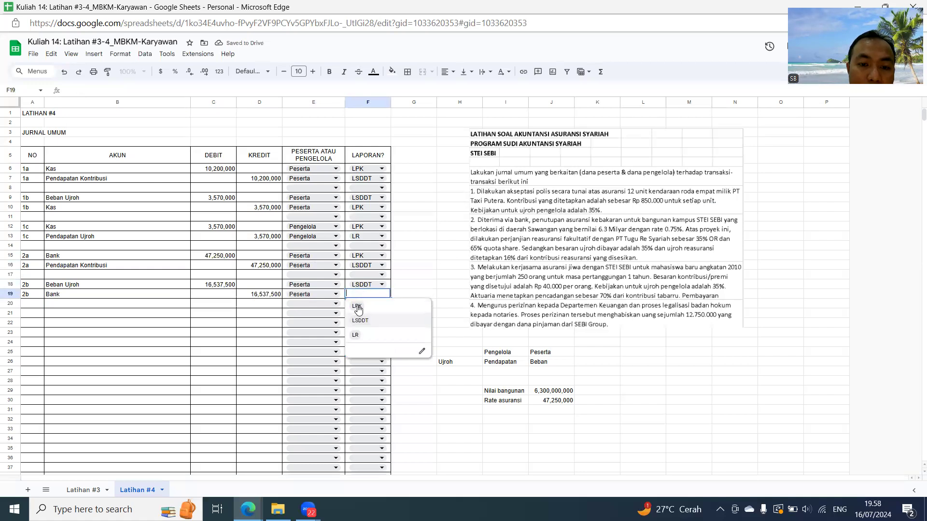
left_click(358, 309)
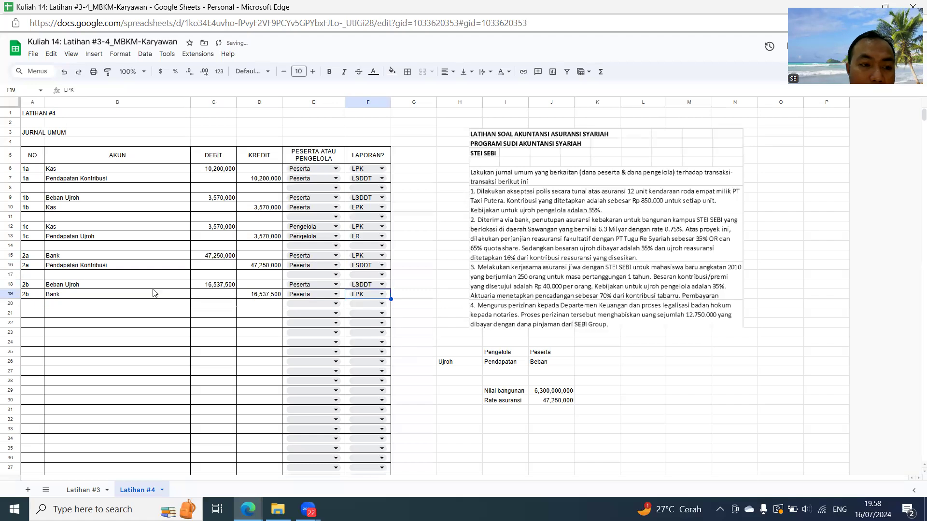
- Enter 2c as the transaction number in A21 and repeat it in A22 through a reference to A21
left_click(41, 316)
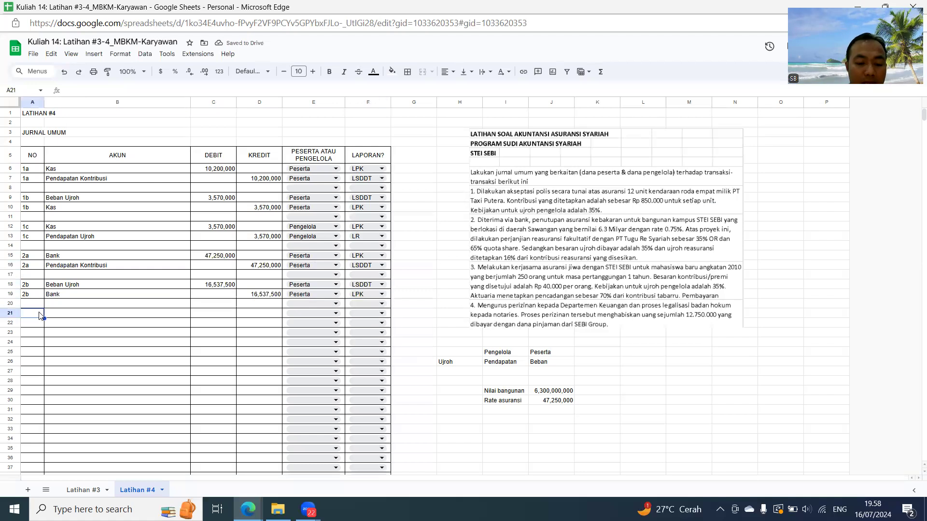
type("2c")
key("Return")
type("=")
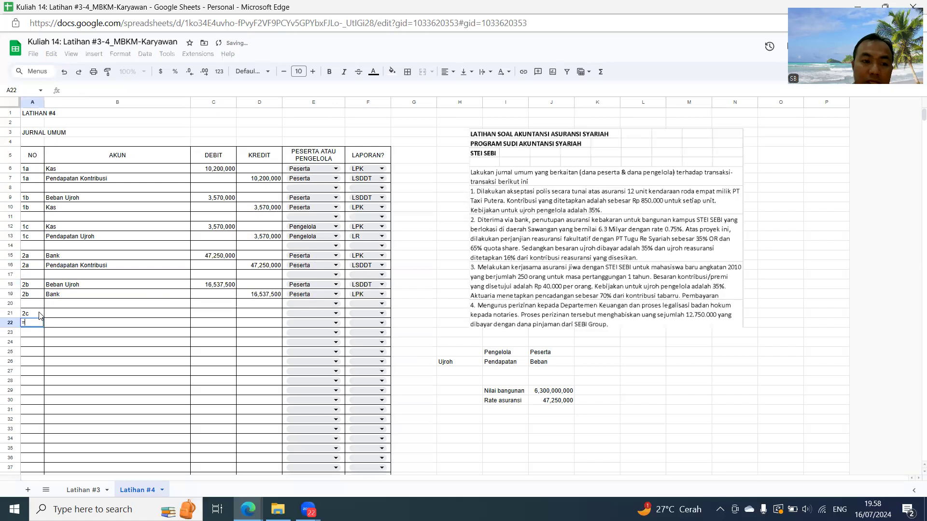
key("Up")
key("Return")
- Enter the 2c accounts: Bank in B21 and Pendapatan Ujroh in B22 through a reference to B13
key("Up")
key("Up")
key("Right")
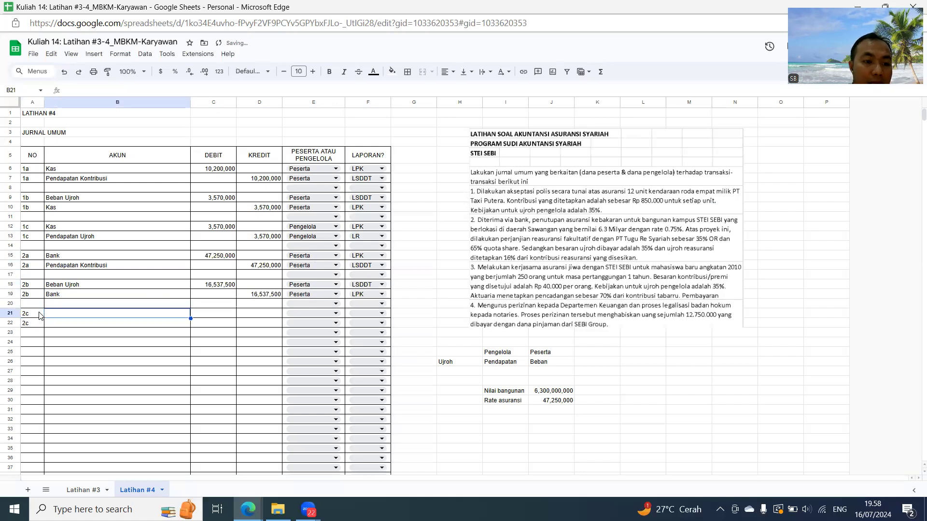
type("Bank")
key("Return")
type("=")
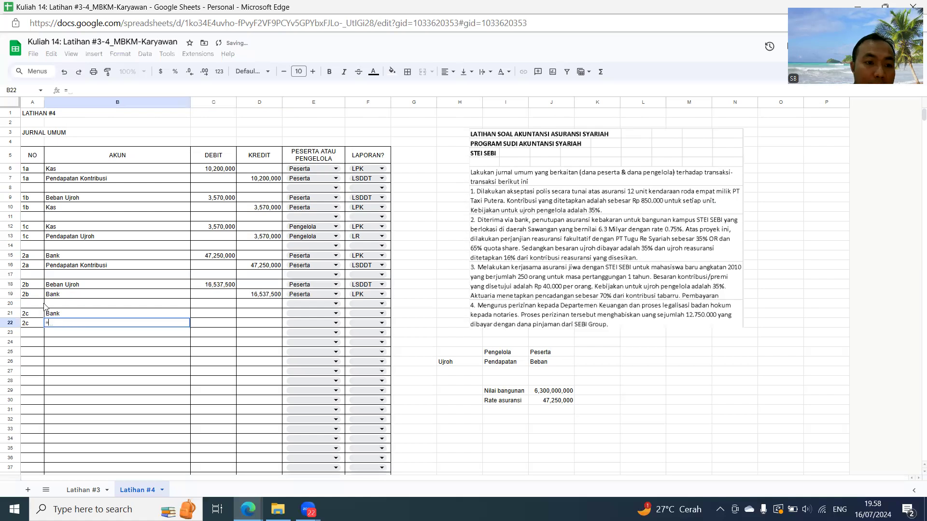
left_click(86, 239)
key("Return")
- Set the 2c Bank debit in C21 equal to the Beban Ujroh amount in C18 with a reference
key("Up")
key("Up")
key("Right")
type("=")
key("Up")
key("Up")
key("Up")
key("Return")
- Set the 2c Pendapatan Ujroh credit in D22 equal to the debit in C21 with a reference
key("Right")
type("=")
key("Left")
key("Up")
key("Return")
- Assign both 2c rows, E21 and E22, to Pengelola
key("Up")
key("Up")
key("Right")
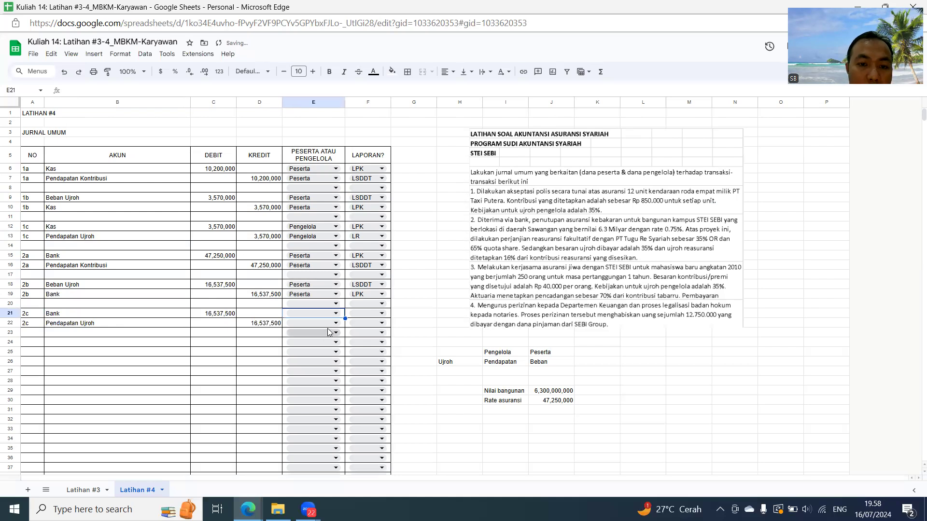
left_click(336, 313)
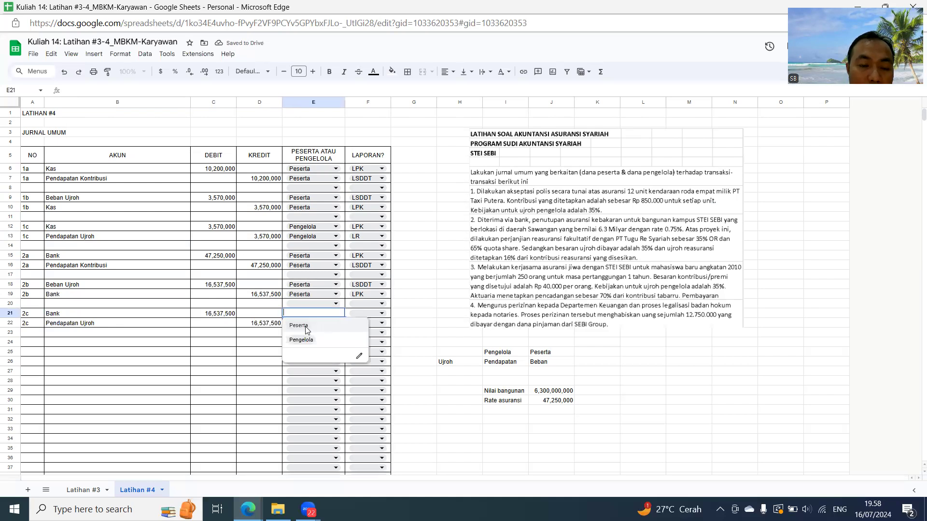
left_click(302, 340)
left_click(309, 323)
left_click(304, 351)
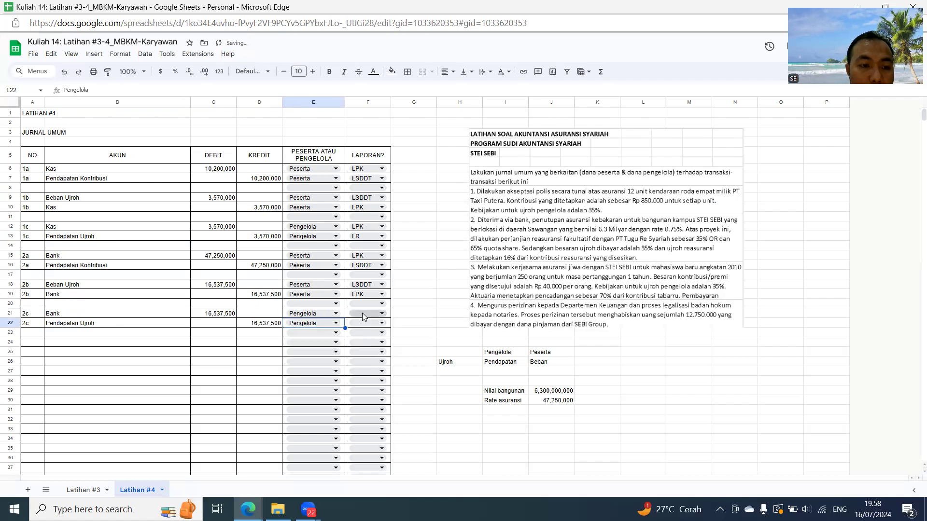
- Set the 2c reports to LPK for Bank in F21 and LR for Pendapatan Ujroh in F22
left_click(363, 315)
left_click(358, 327)
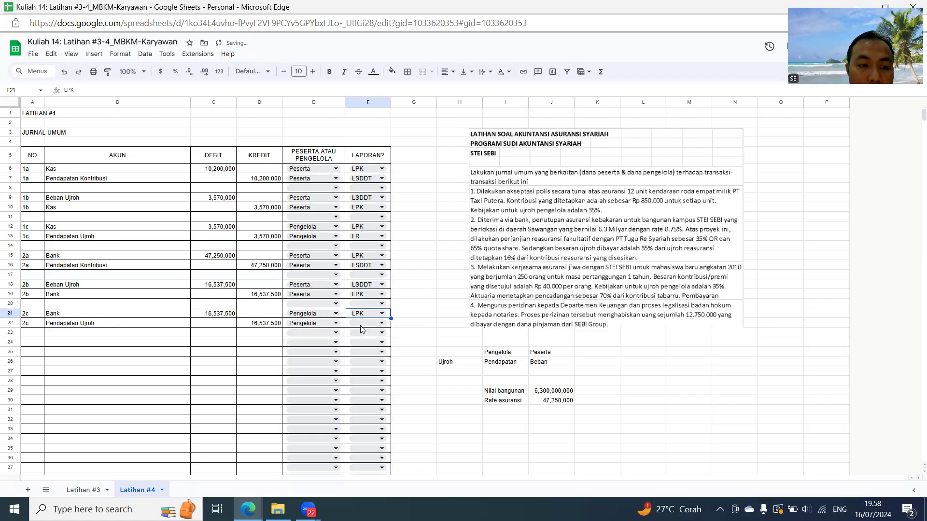
left_click(361, 323)
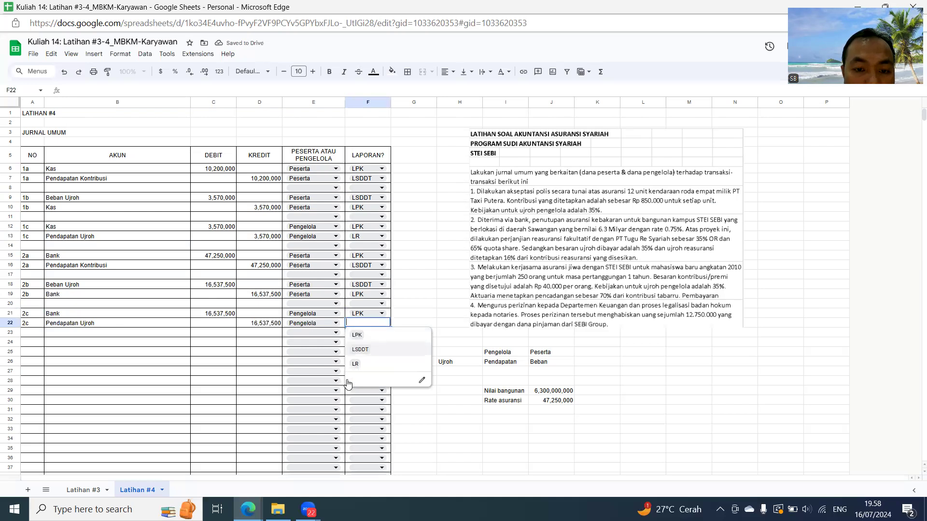
left_click(355, 364)
- Enter 2d as the transaction number in A24 and repeat it in A25 through a reference to A24
left_click(41, 343)
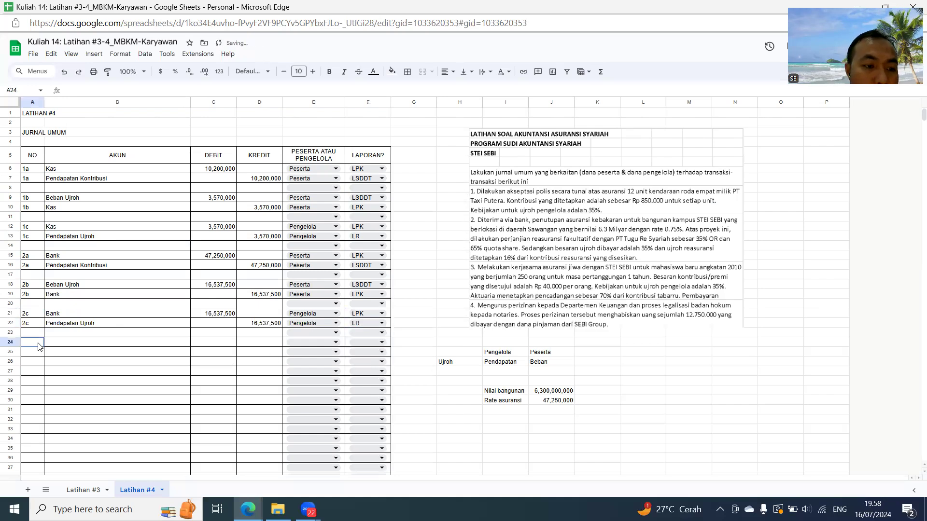
type("2d")
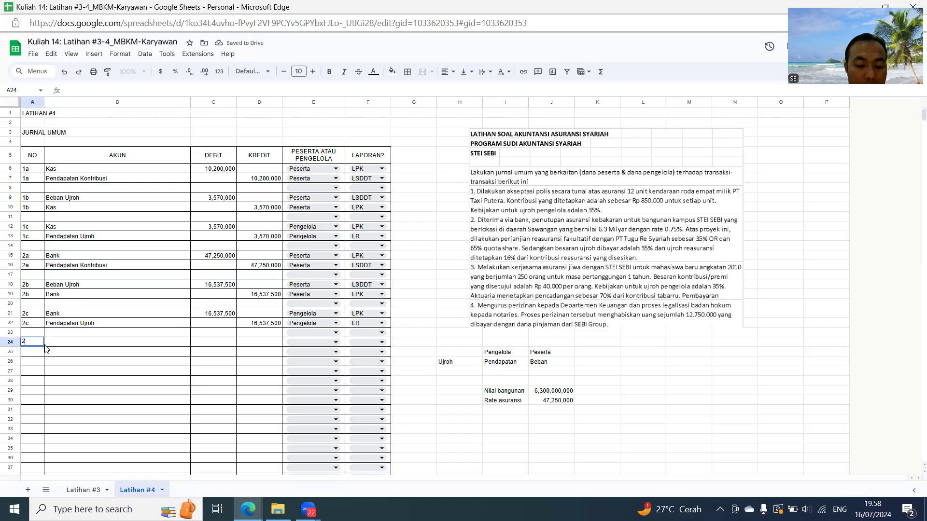
key("Return")
type("=")
key("Up")
key("Return")
- Enter the 2d accounts: Kontribusi Reasuransi in B24 and Bank in B25, the latter through a reference to an earlier Bank entry
key("Up")
key("Up")
left_click(46, 345)
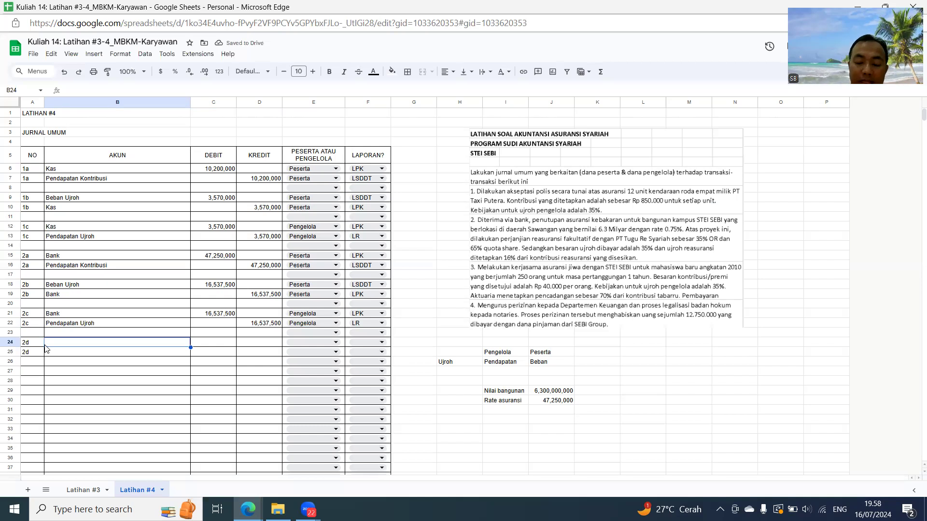
type("Kontribusi Reasuransi")
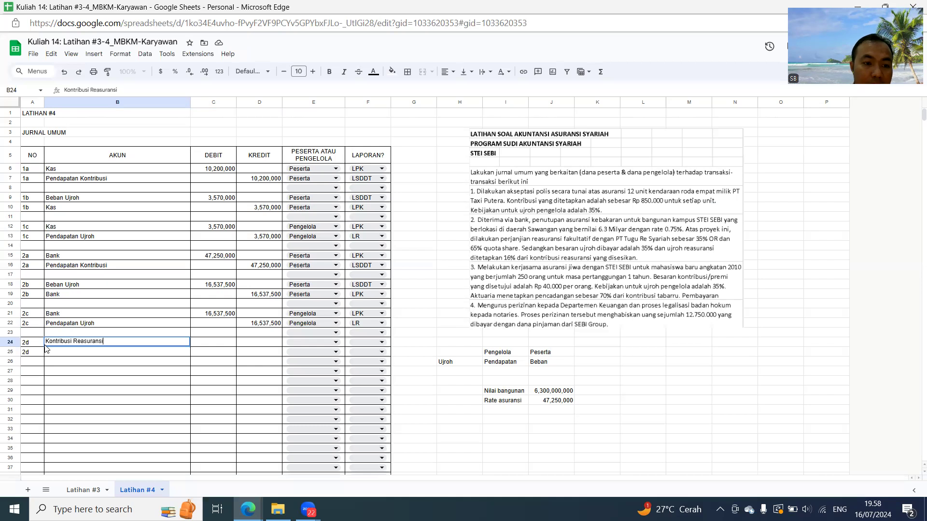
key("Return")
type("=")
key("Up")
key("Up")
key("Up")
key("Up")
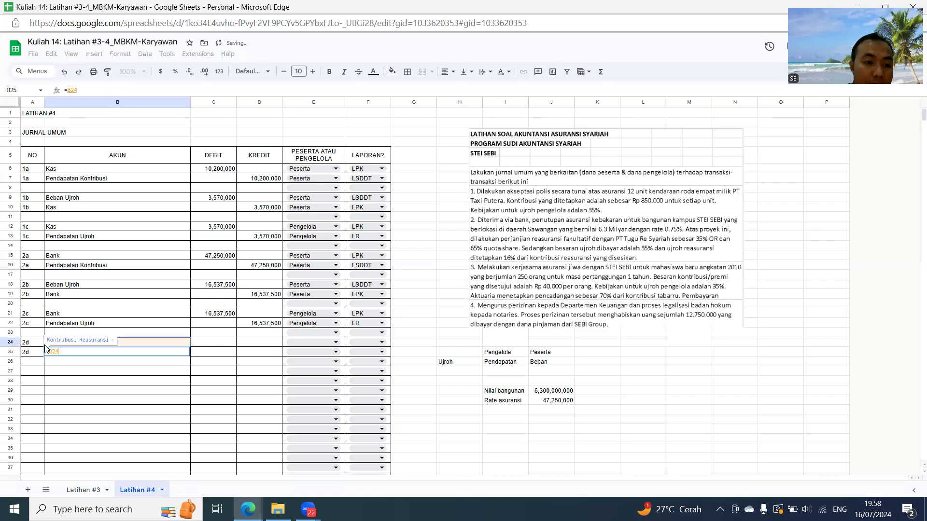
key("Return")
- Calculate the 2d Kontribusi Reasuransi debit in C24 with =65%*(D16-C18)
key("Up")
key("Up")
key("Right")
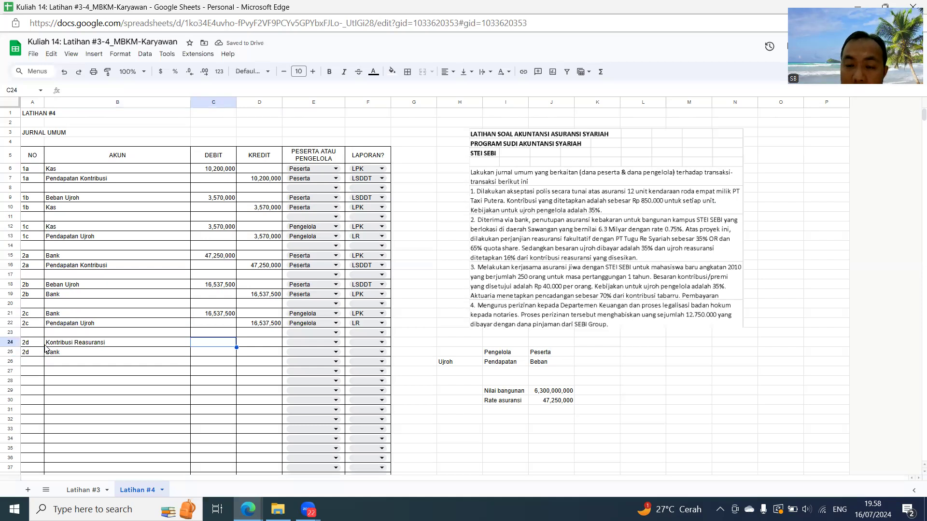
type("=65%")
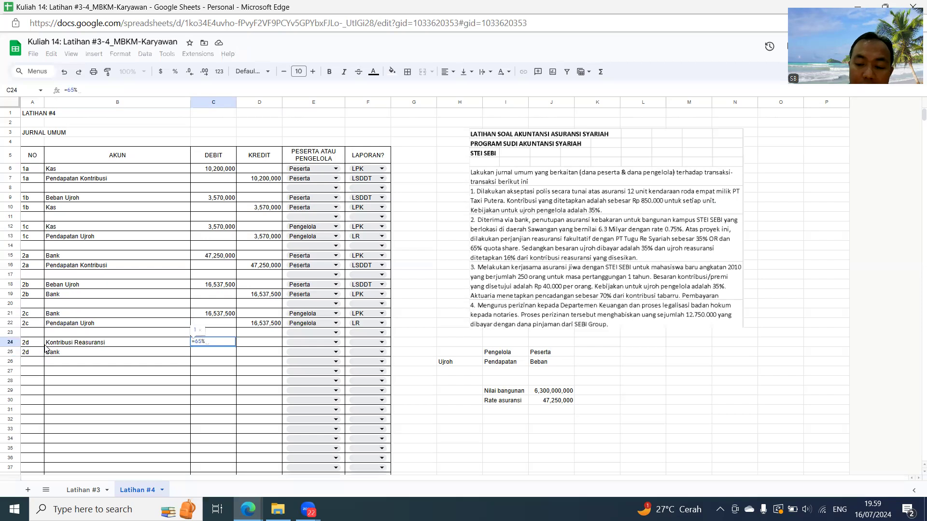
type("*(")
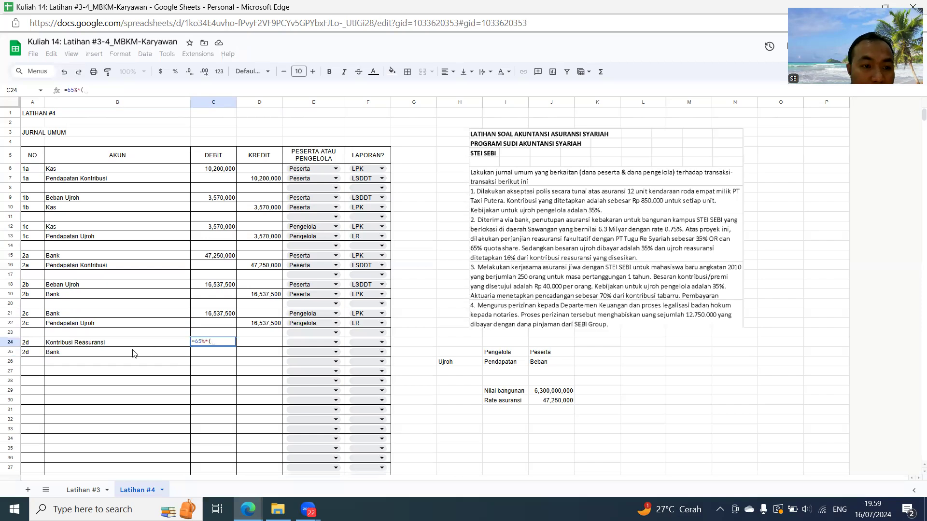
left_click(268, 265)
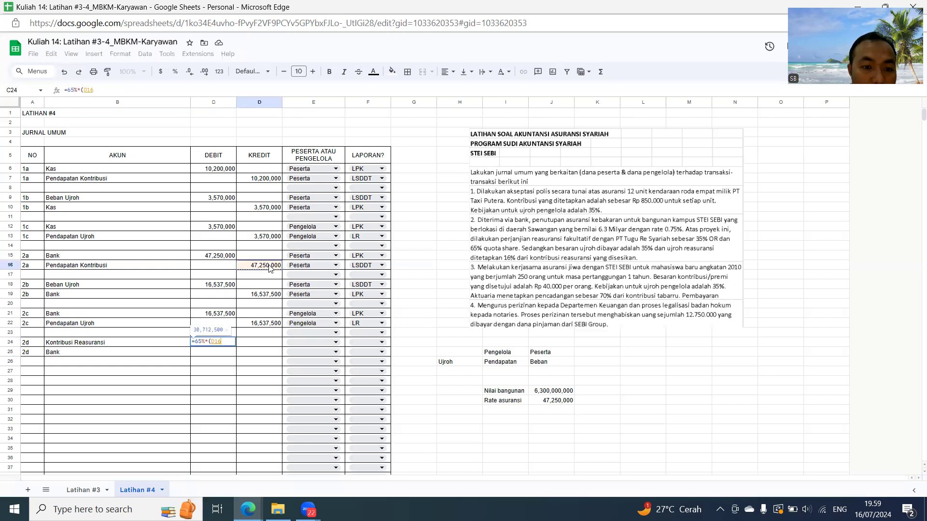
type("-")
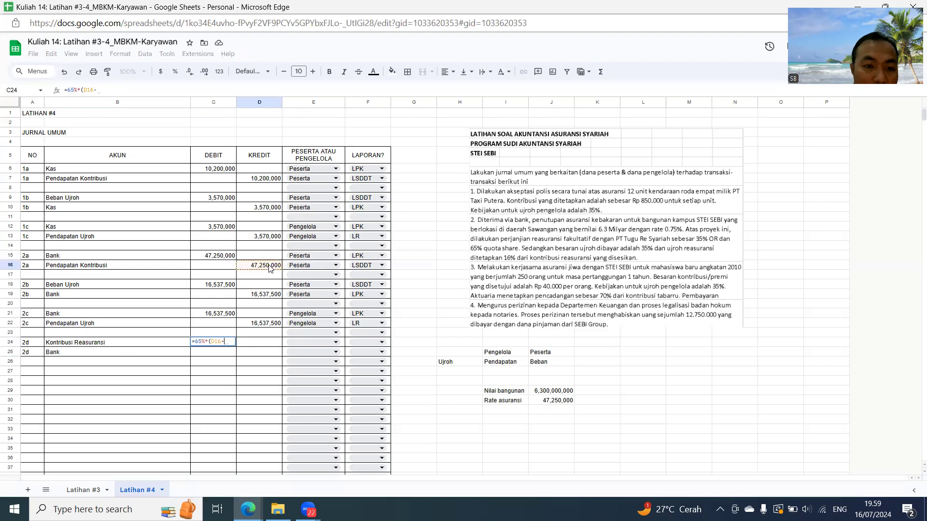
left_click(224, 286)
type(")")
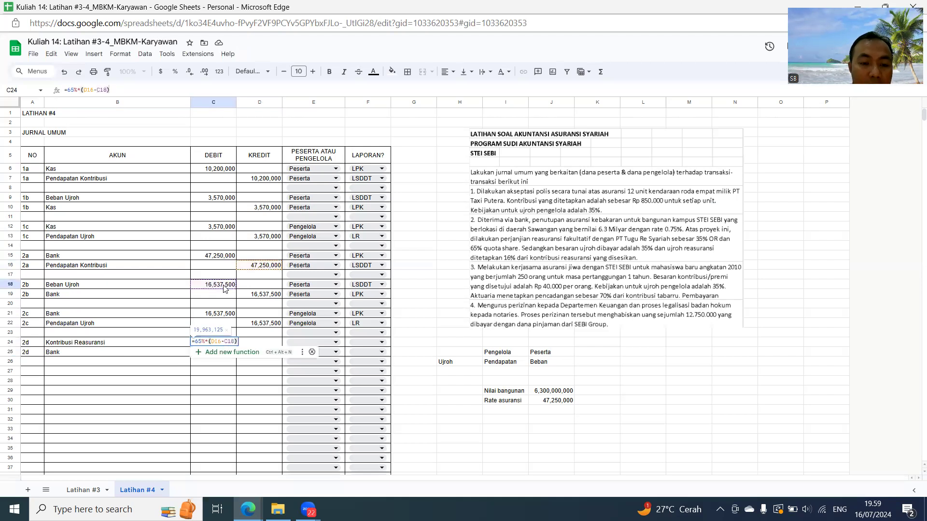
key("Return")
- Set the 2d Bank credit in D25 equal to the debit in C24 with a reference
key("Right")
type("=")
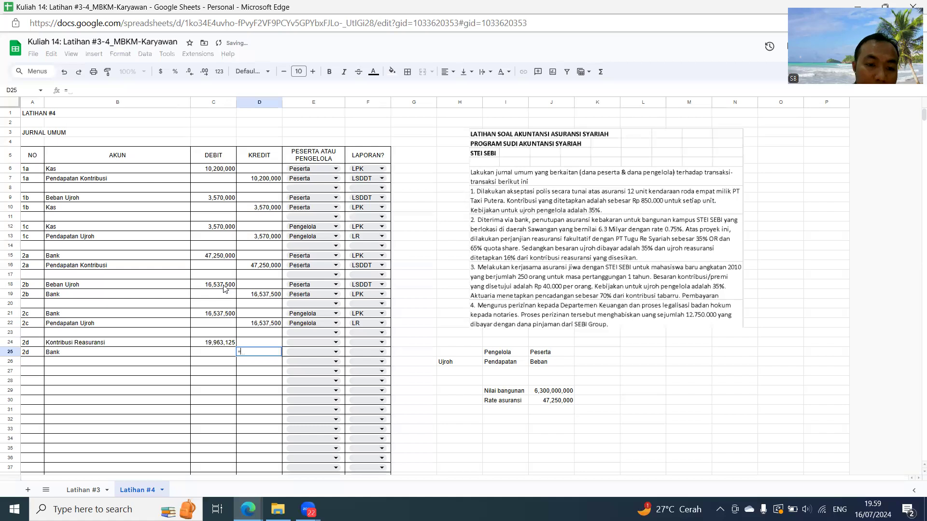
key("Left")
key("Up")
key("Return")
- Assign both 2d rows, E24 and E25, to Peserta
key("Up")
key("Up")
key("Right")
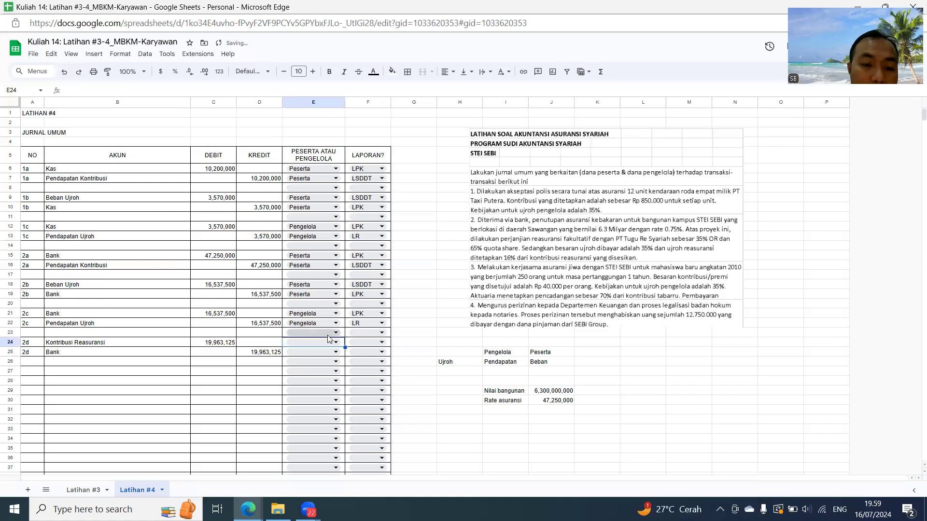
left_click(311, 343)
left_click(308, 355)
left_click(304, 352)
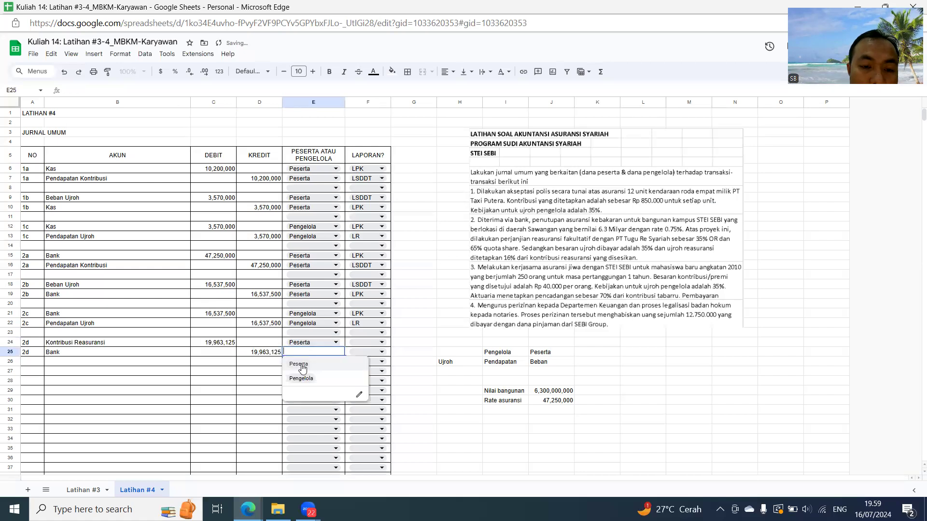
left_click(302, 366)
- Set the 2d reports to LSDDT for Kontribusi Reasuransi in F24 and LPK for Bank in F25
left_click(370, 344)
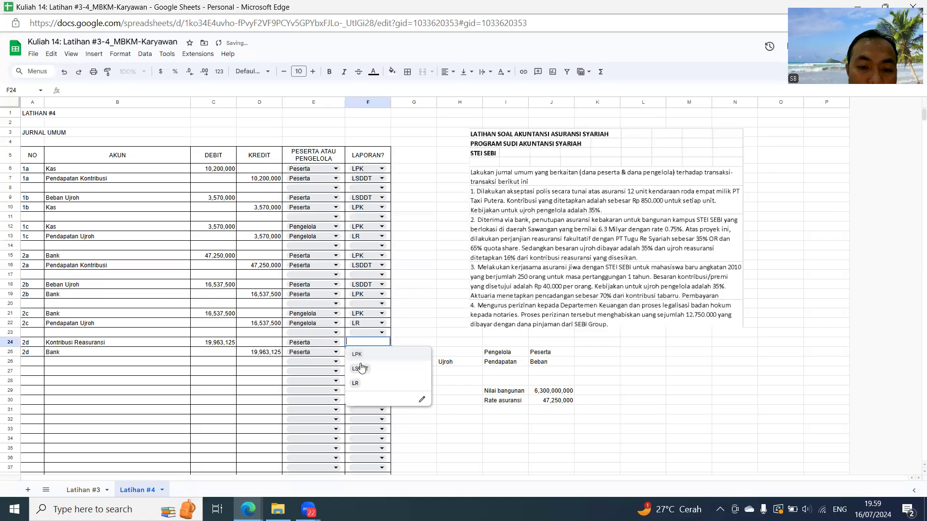
left_click(360, 369)
left_click(359, 352)
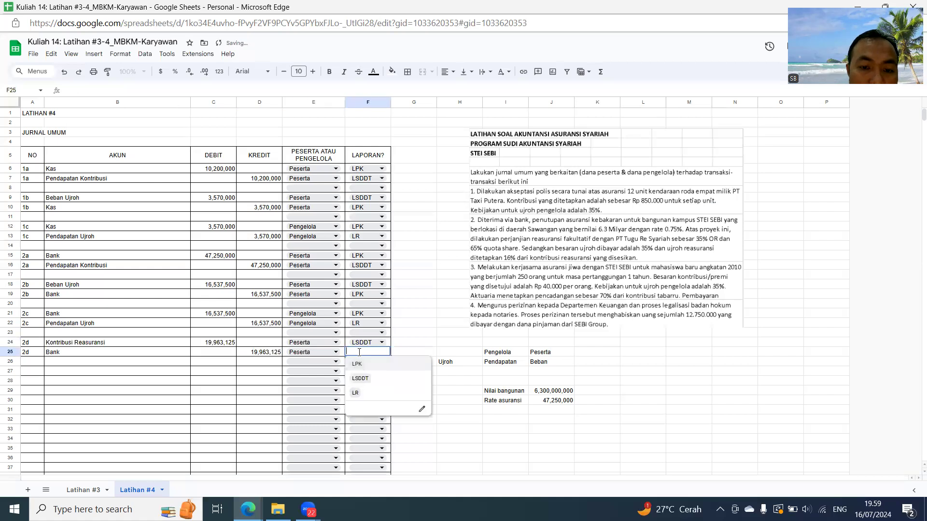
left_click(358, 365)
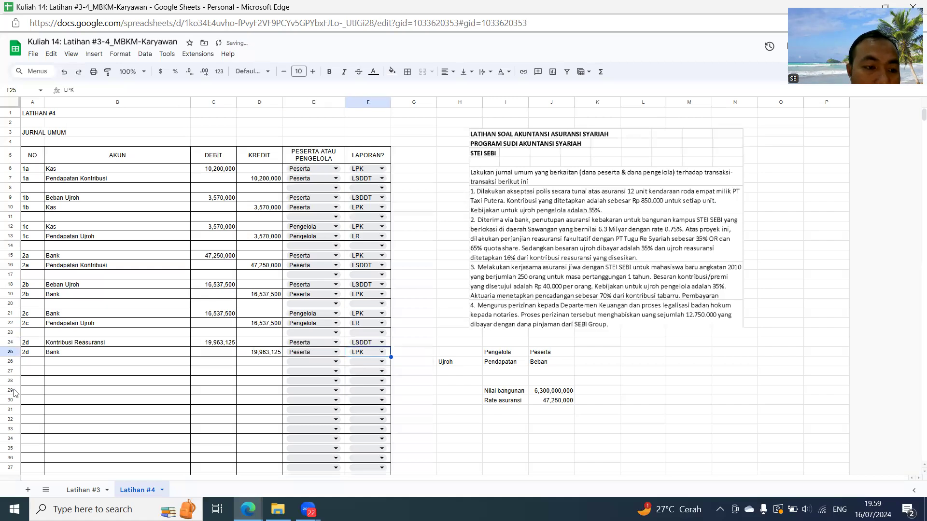
- Enter 2e as the transaction number in A27 and repeat it in A28 through a reference to A27
left_click(31, 372)
type("2e")
key("Return")
type("=A27")
key("Return")
key("Up")
key("Up")
key("Right")
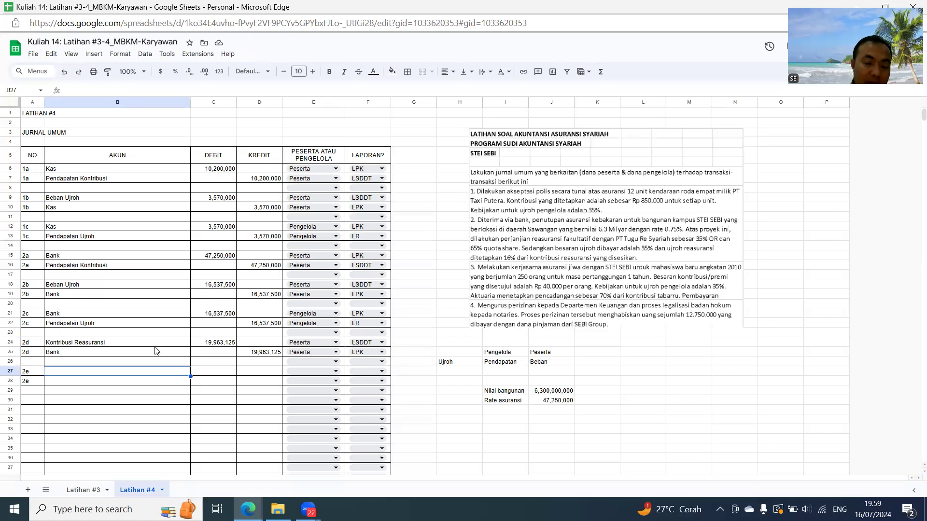
- Add an Ujroh Reas row to the side notes in H27, with Beban under Pengelola and Pendapatan under Peserta
left_click(450, 374)
type("Ujroh Reas")
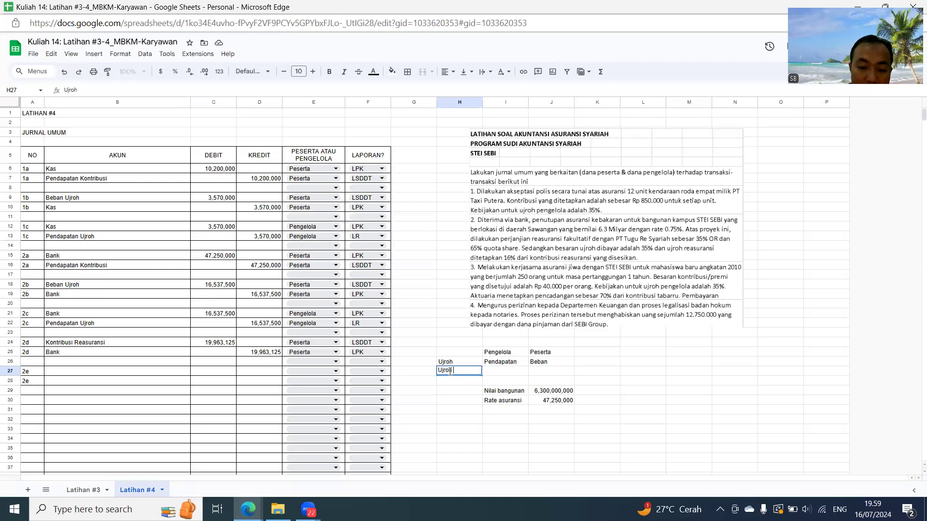
key("Tab")
type("Beban")
key("Tab")
type("Pendapatan")
key("Return")
- Enter the 2e accounts: Bank in B27 through a reference to an earlier Bank entry and Pendapatan Ujroh Reas in B28
key("Left")
key("Left")
key("Left")
key("Left")
key("Left")
key("Left")
key("Left")
key("Up")
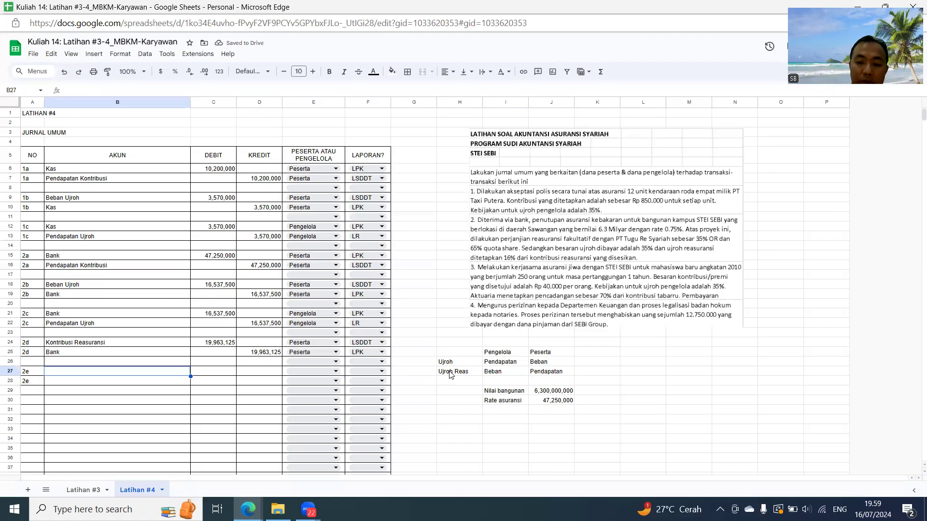
type("Bank")
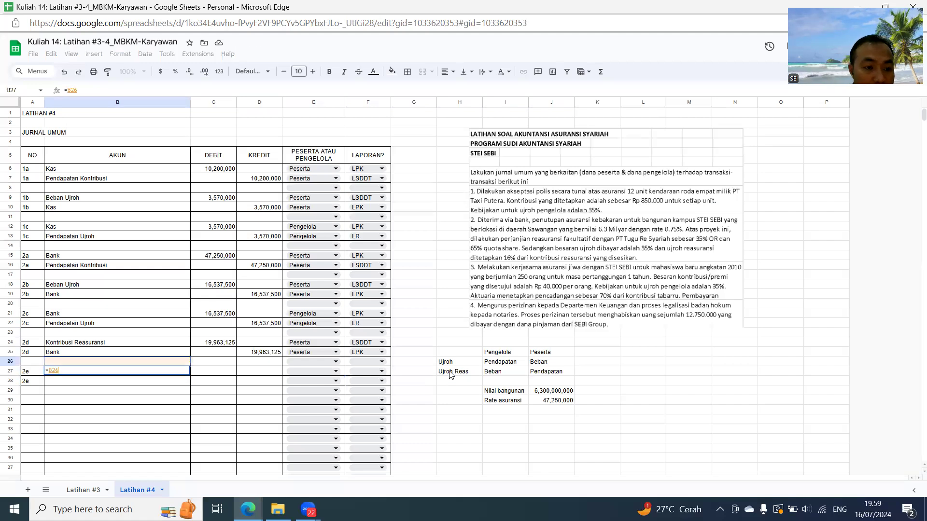
key("Return")
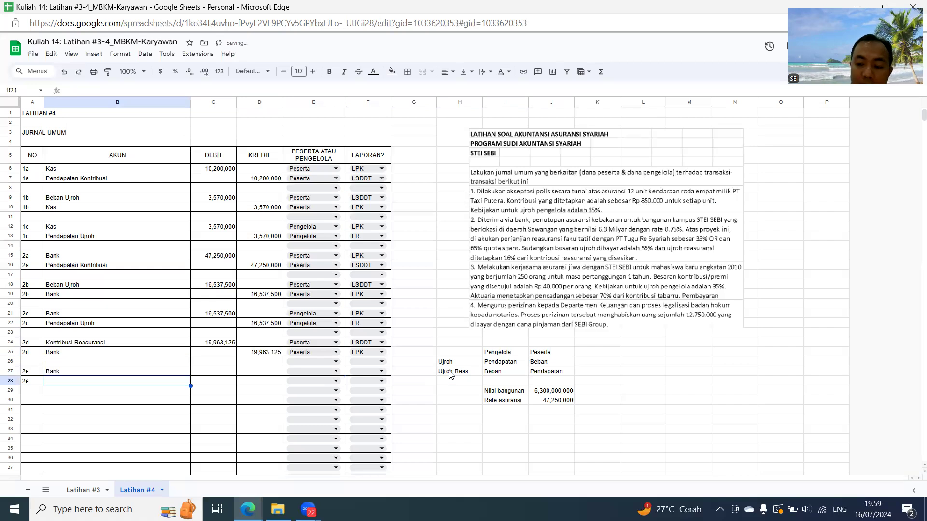
type("Pendapa")
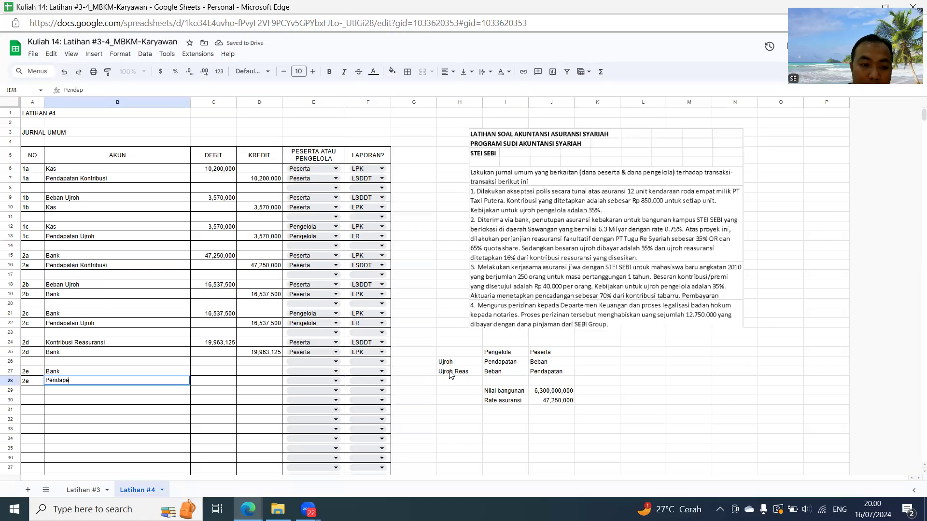
type("tan Ujroh Reas")
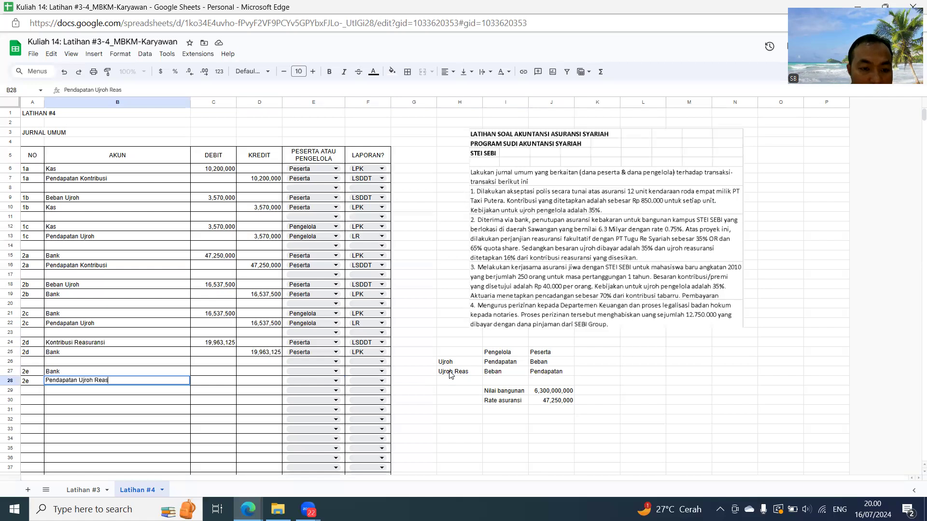
- Calculate the 2e Bank debit in C27 as 16% of the reinsurance contribution with =16%*C24
key("Tab")
key("Up")
type("=16%")
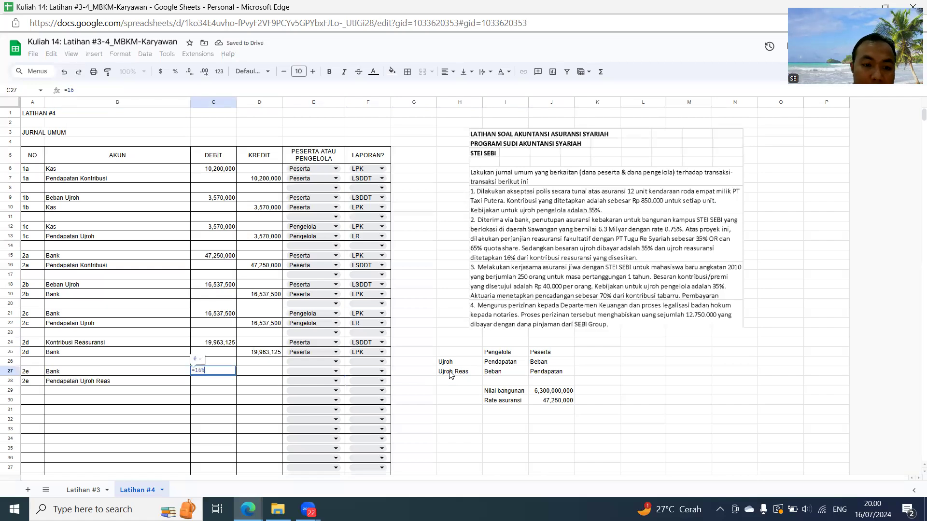
type("*")
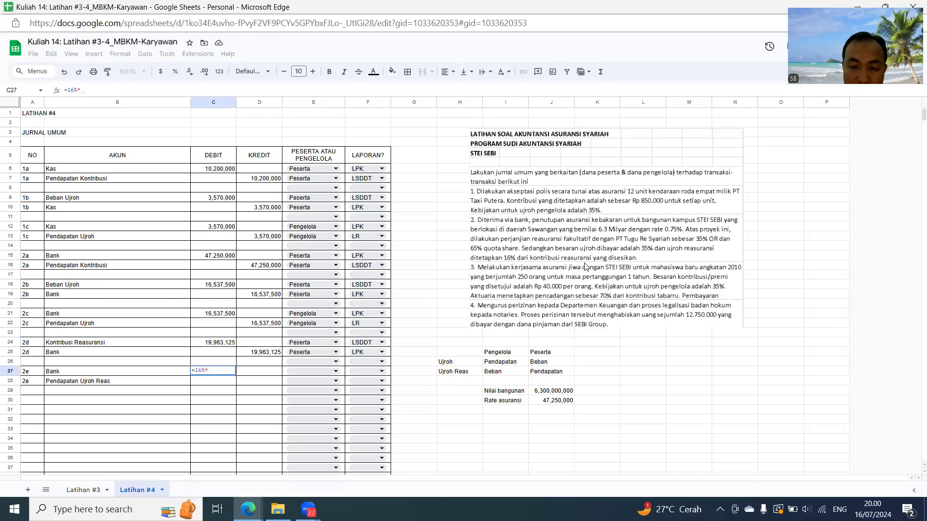
left_click(231, 344)
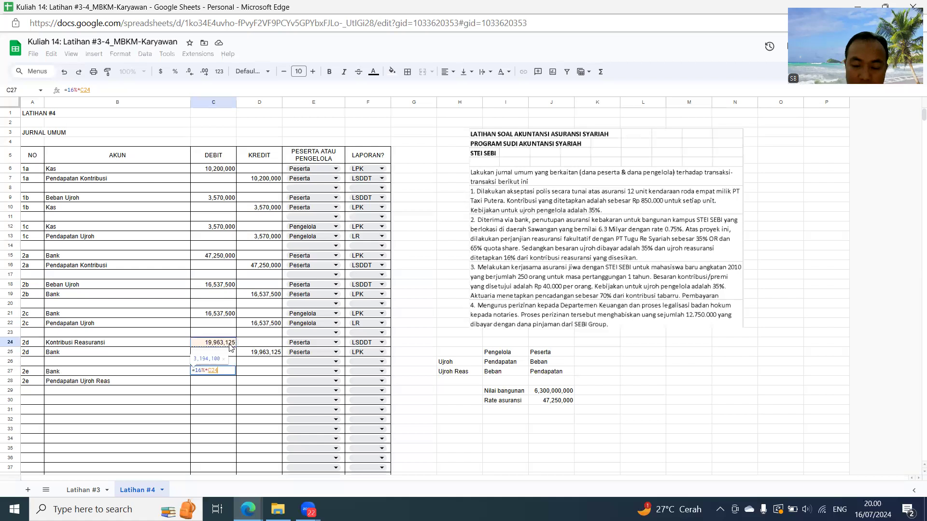
key("Return")
- Set the 2e Pendapatan Ujroh Reas credit in D28 equal to the debit in C27 with a reference
key("Right")
type("=")
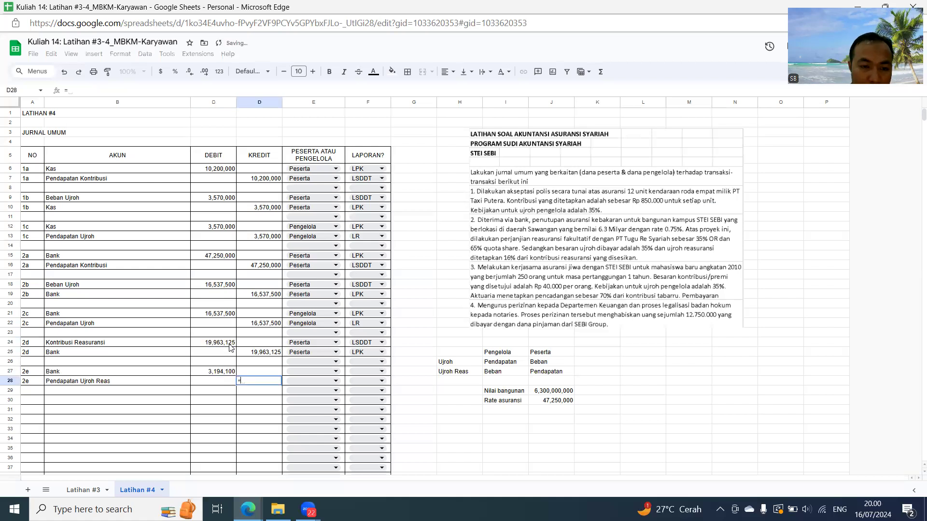
key("Left")
key("Up")
key("Return")
- Assign both 2e rows, E27 and E28, to Peserta
key("Right")
key("Up")
key("Up")
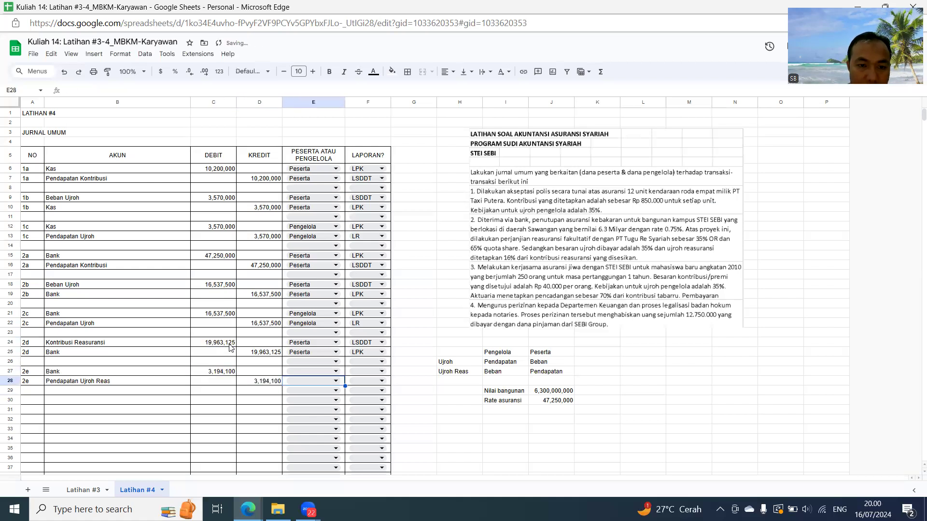
left_click(337, 371)
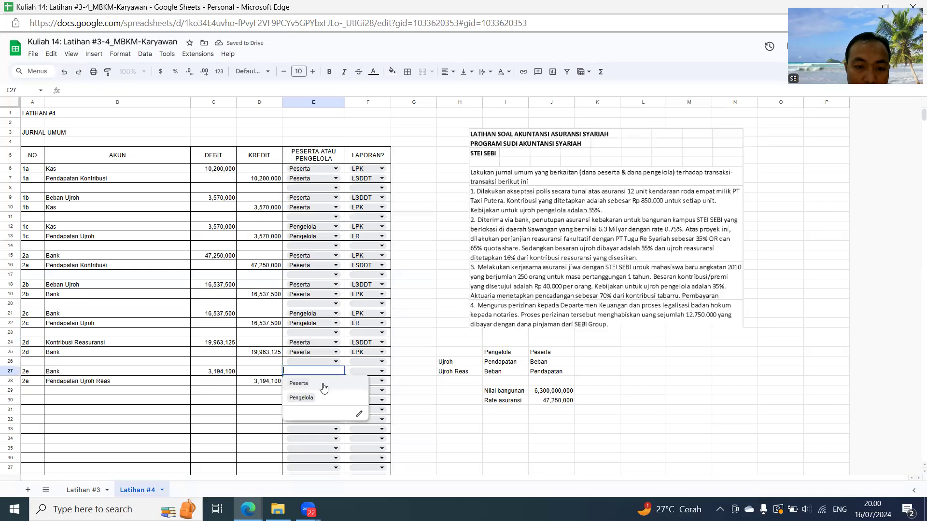
left_click(307, 384)
left_click(307, 384)
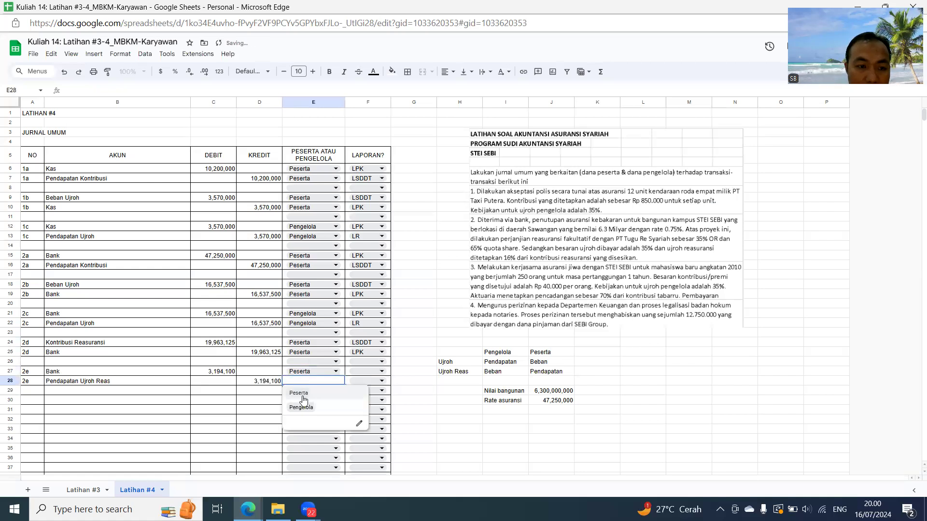
left_click(304, 393)
- Set the 2e reports to LPK for Bank in F27 and LSDDT for Pendapatan Ujroh Reas in F28
left_click(366, 371)
left_click(356, 383)
left_click(363, 382)
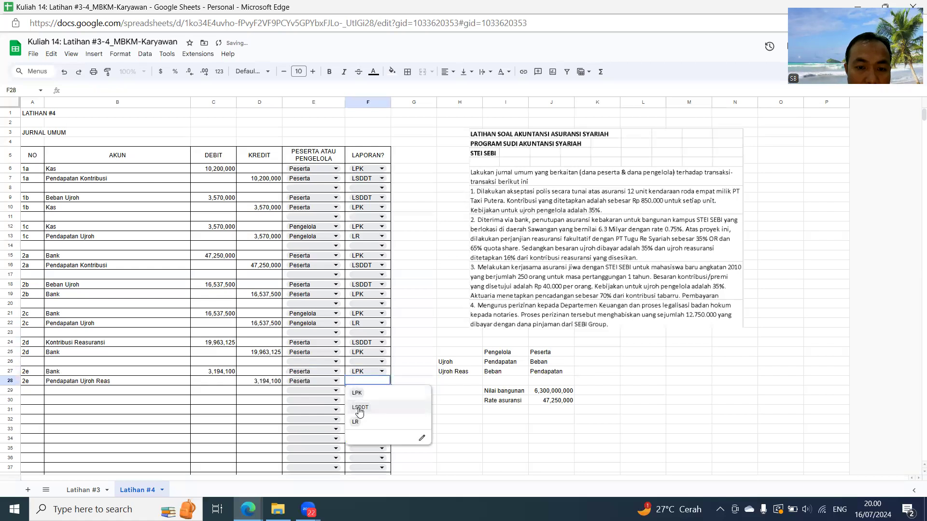
left_click(358, 407)
- Enter 2f as the transaction number in A30 and repeat it in A31 through a reference to A30
left_click(30, 404)
type("2f")
key("Return")
type("2f")
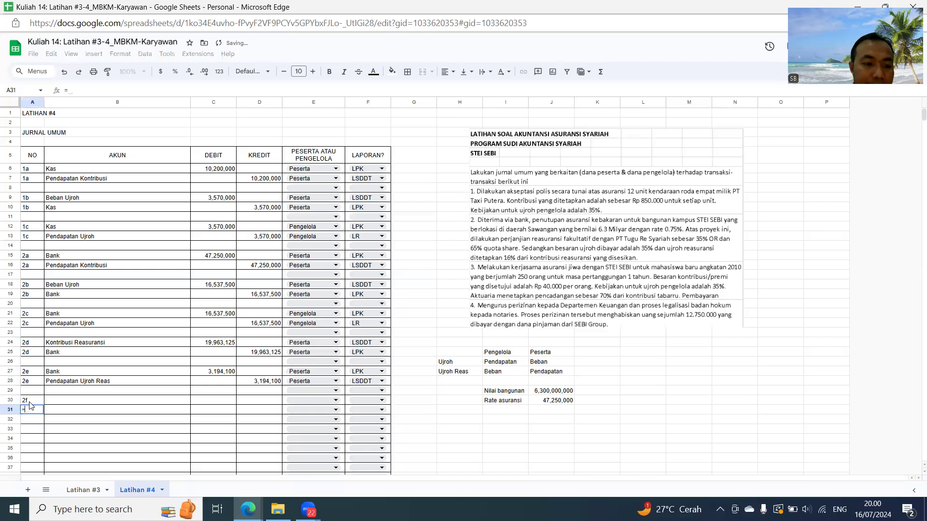
key("Return")
- Enter the 2f accounts: Beban Ujroh Reas in B30 and Bank in B31
key("Up")
key("Up")
key("Right")
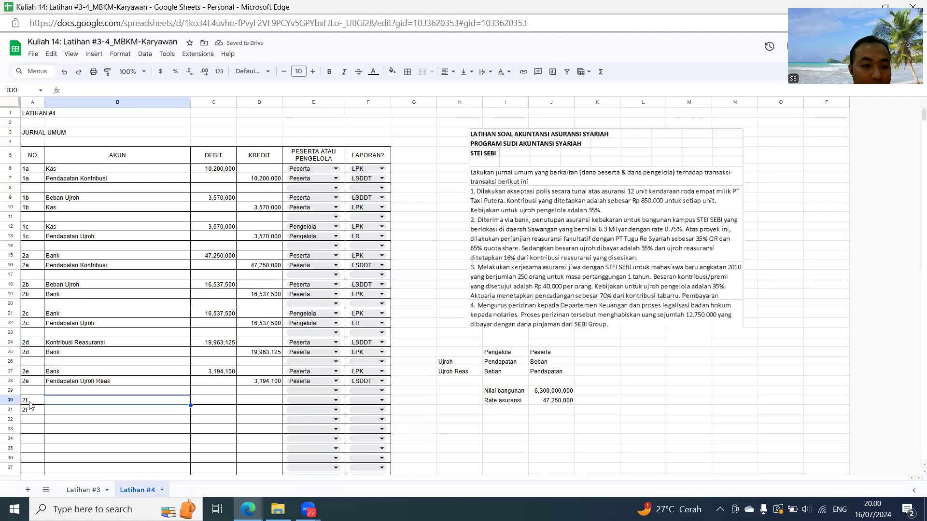
type("Beban Ujroh Reas")
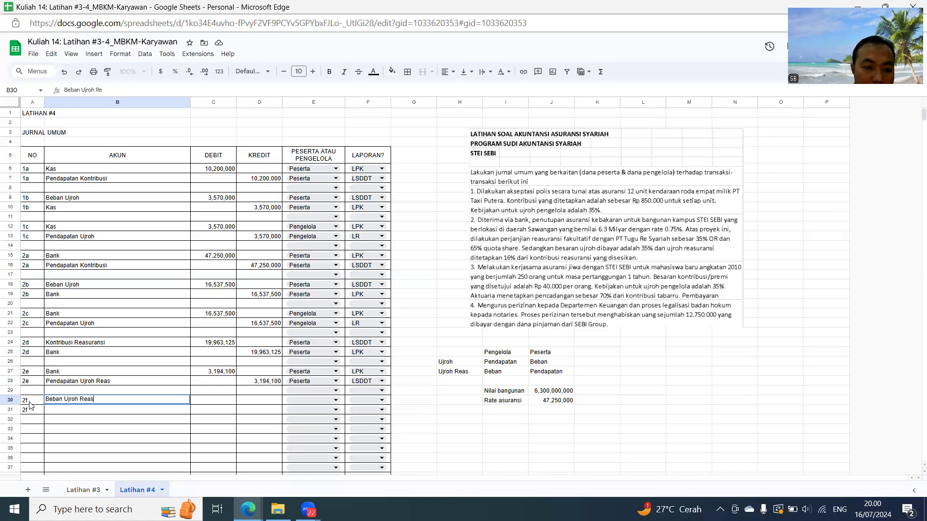
key("Return")
type("Bank")
key("Return")
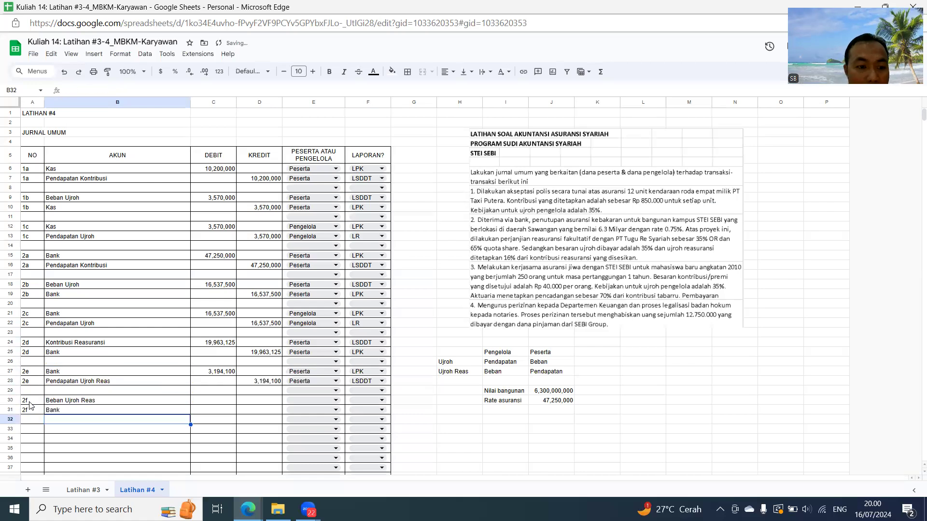
- Enter the 2f amounts by reference: the 2e Bank debit from C27 in C30, and C30 in the credit cell D31
key("Up")
key("Up")
key("Right")
type("=")
key("Up")
key("Up")
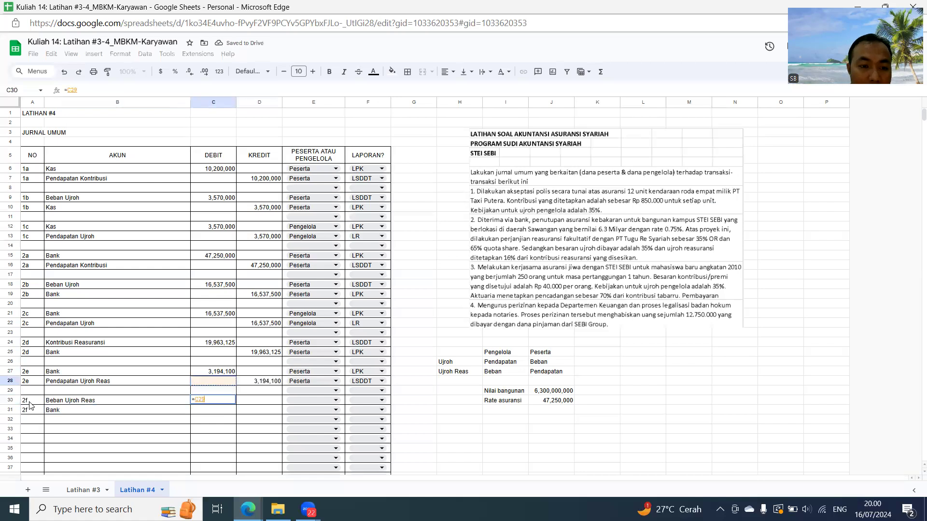
key("Return")
key("Right")
type("=")
key("Left")
key("Up")
key("Return")
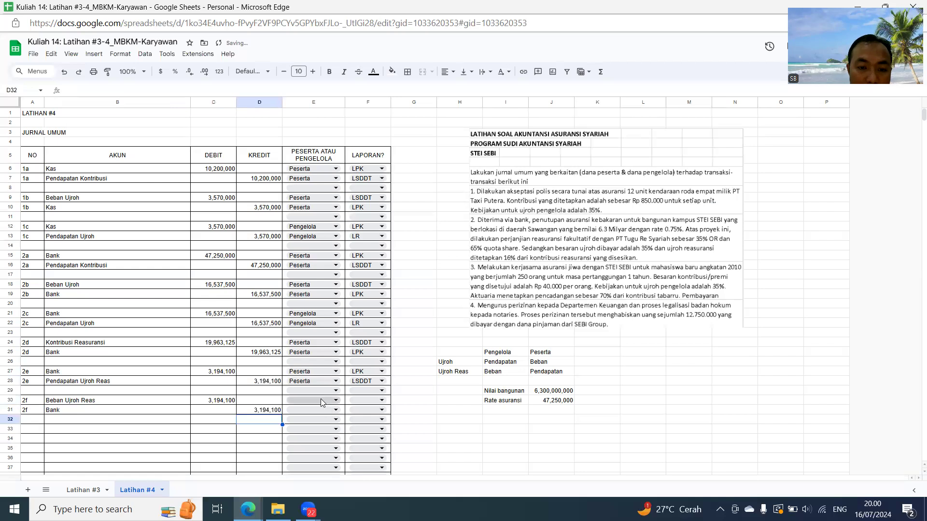
- Assign both 2f rows, E30 and E31, to Pengelola
left_click(312, 400)
left_click(300, 426)
left_click(304, 410)
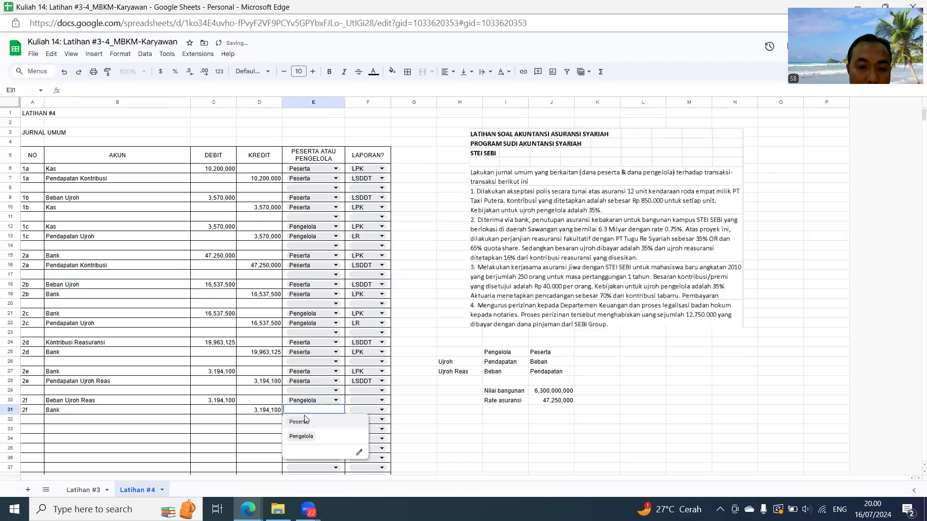
left_click(301, 436)
- Set the 2f reports to LR for Beban Ujroh Reas in F30 and LPK for Bank in F31
left_click(360, 400)
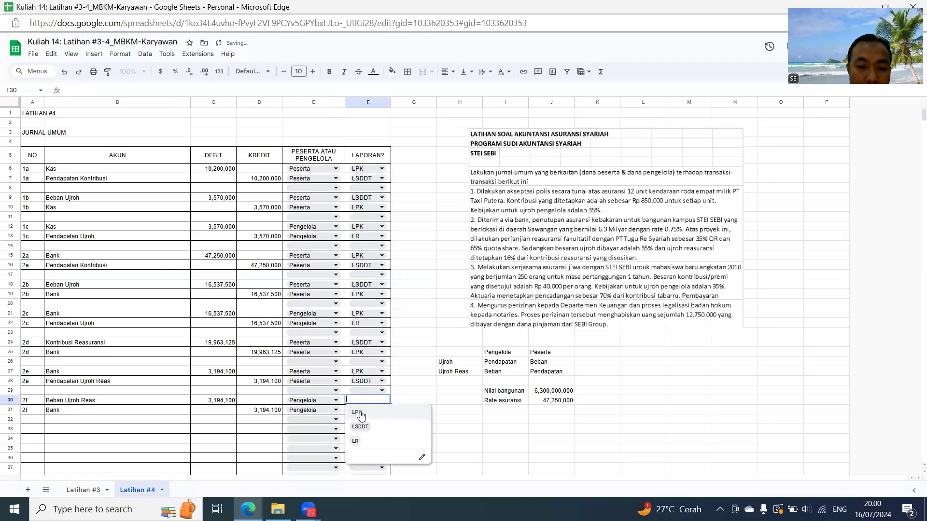
left_click(358, 427)
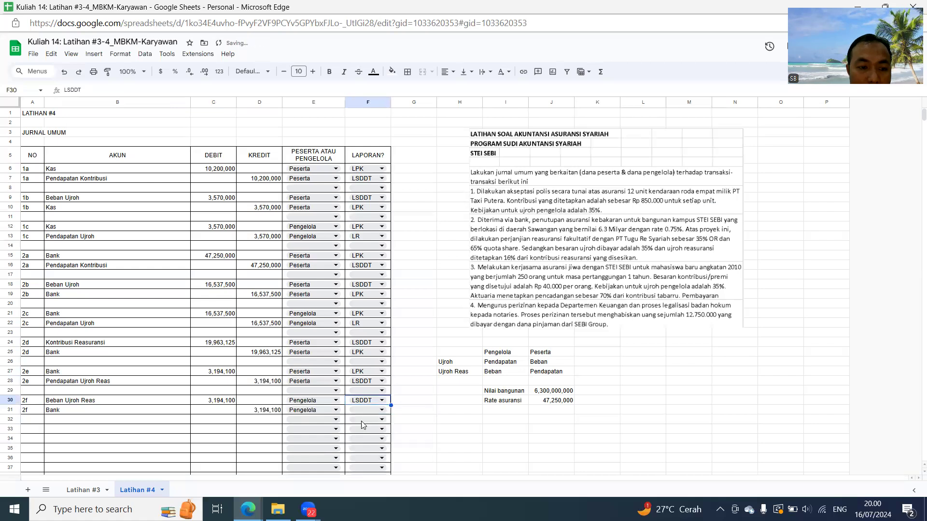
left_click(367, 401)
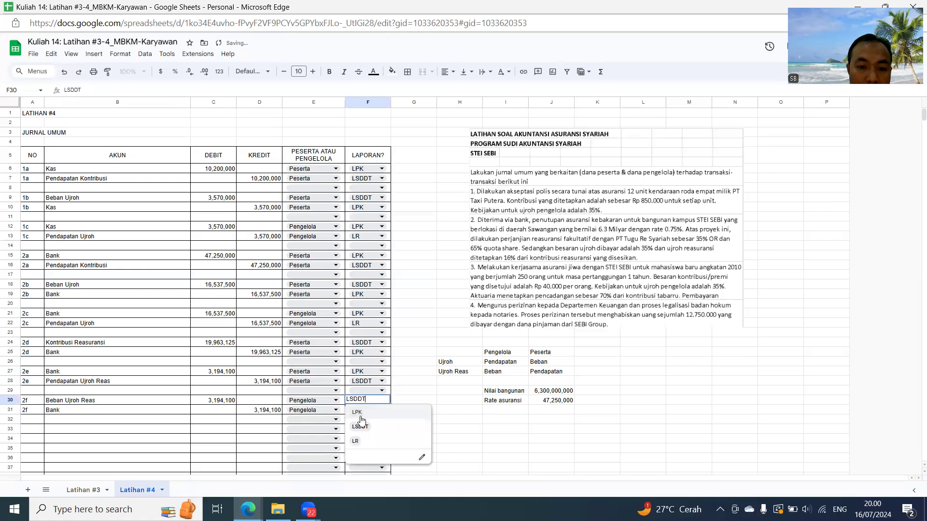
left_click(358, 442)
left_click(365, 411)
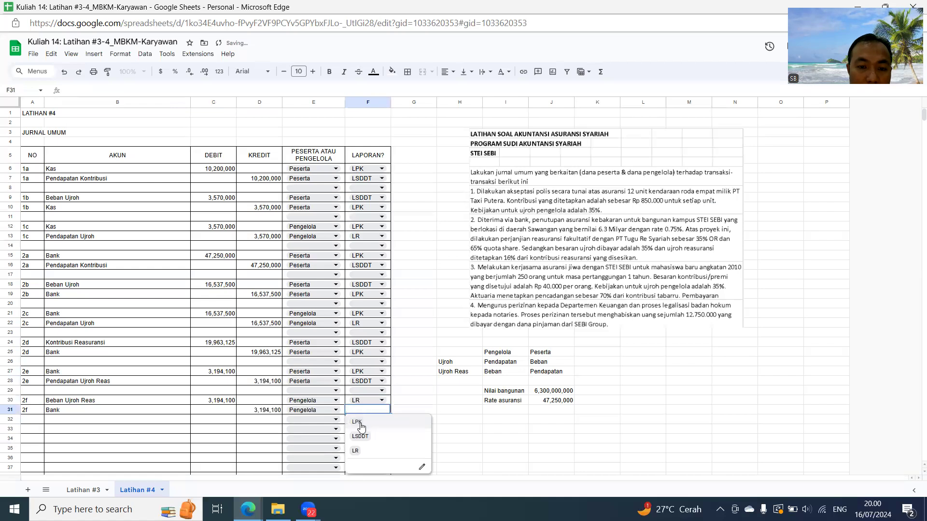
left_click(359, 424)
scroll(297, 340, "down", 5)
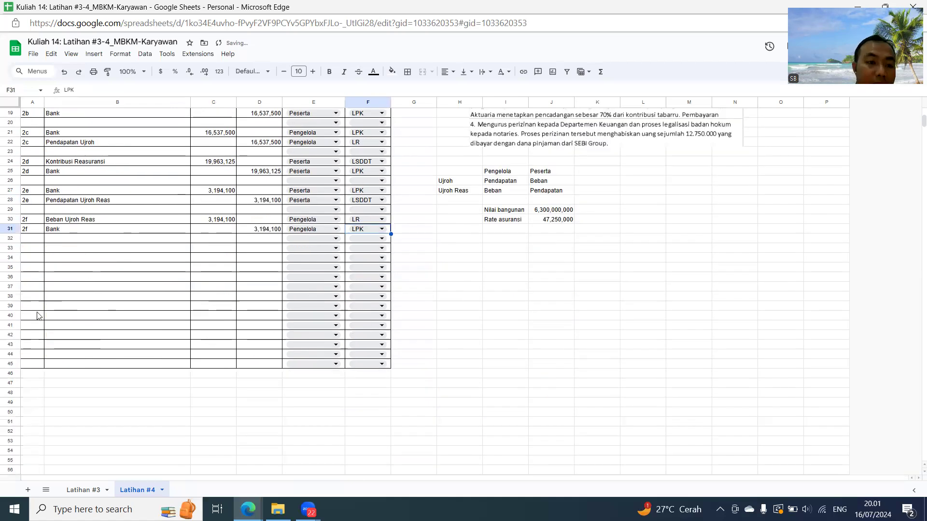
left_click_drag(15, 328, 9, 408)
right_click(105, 297)
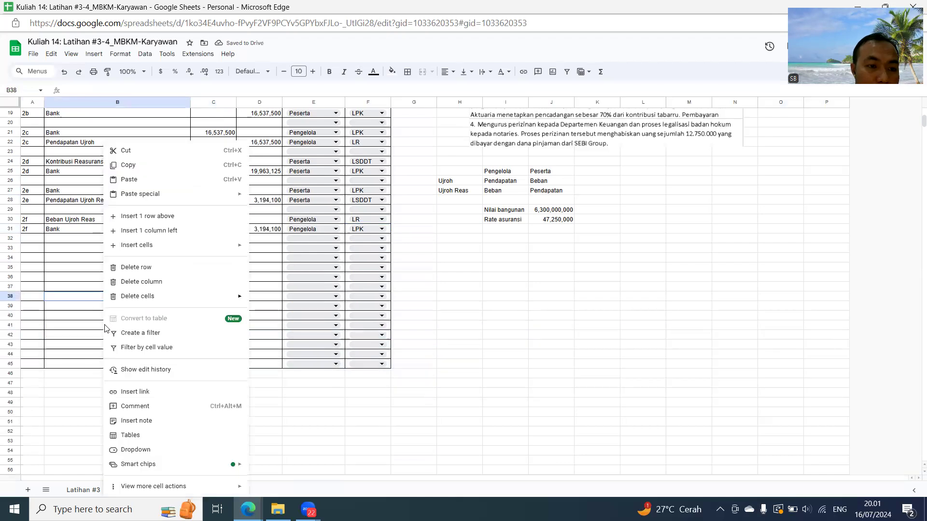
left_click(10, 298)
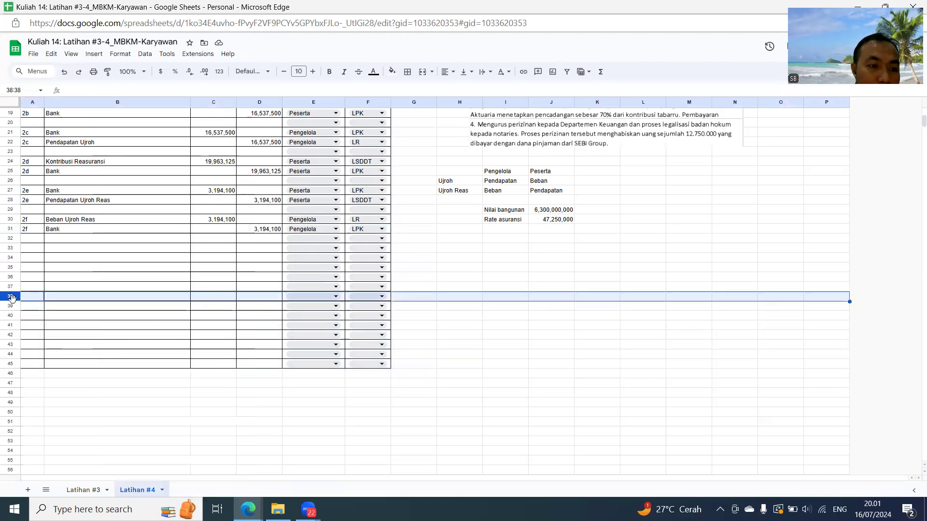
key("ctrl+shift+Down")
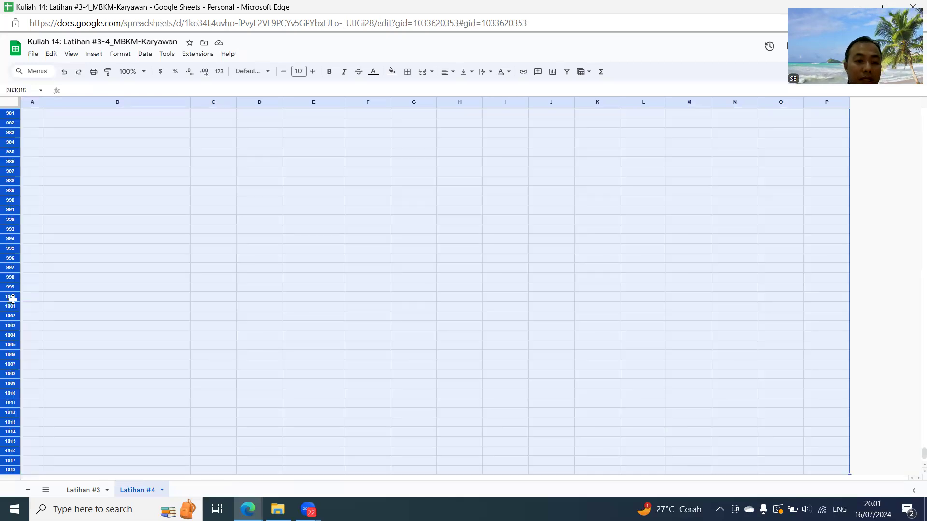
key("ctrl+Up")
- Insert 10 rows above row 39 to extend the formatted journal table
scroll(16, 287, "up", 4)
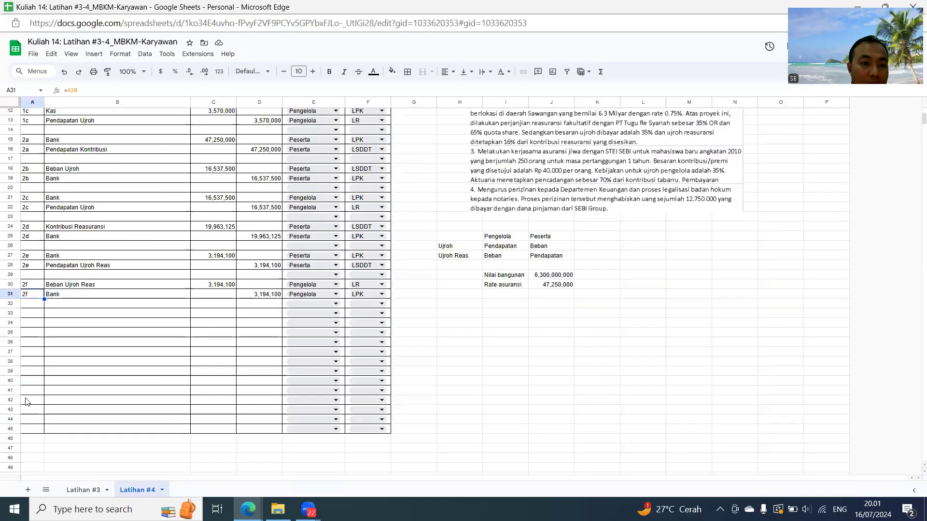
left_click_drag(13, 375, 10, 458)
right_click(83, 405)
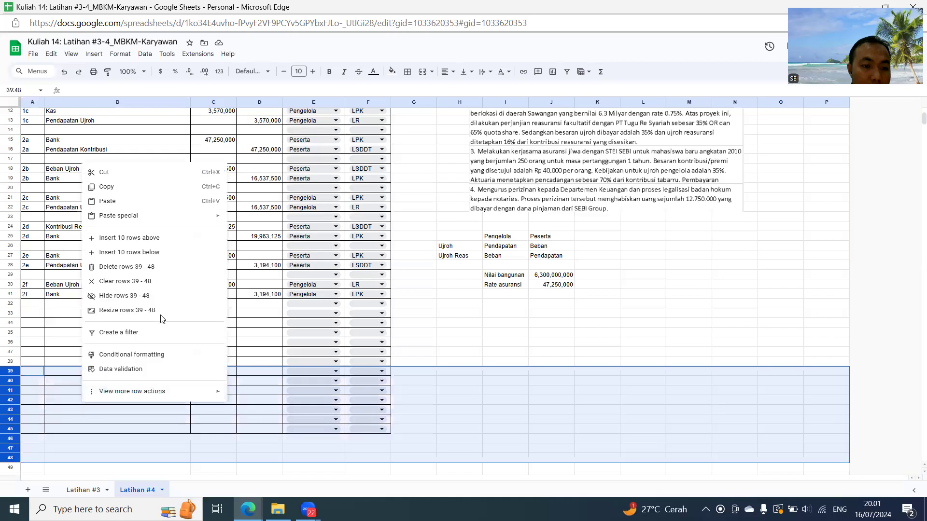
left_click(157, 238)
- Enter 3a as the transaction number in A33 and repeat it in A34 through a reference to A33
left_click(34, 317)
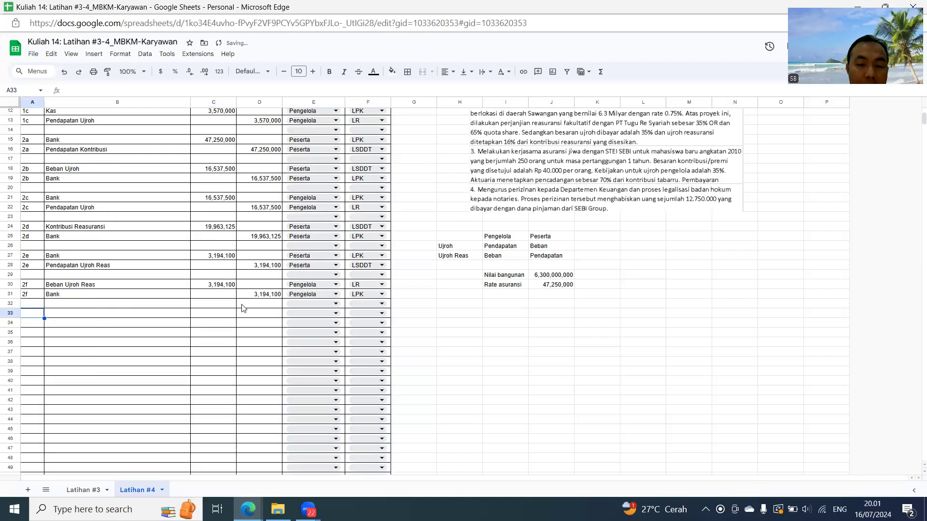
scroll(243, 308, "up", 3)
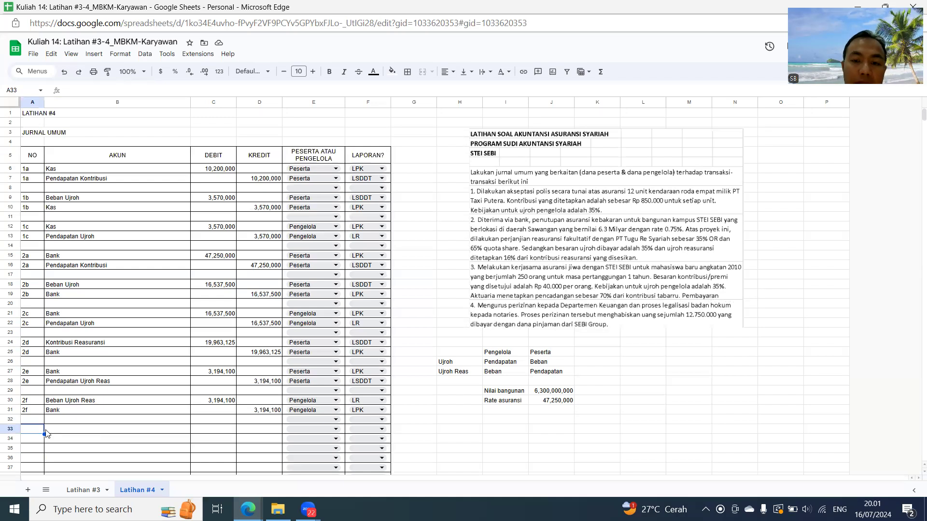
type("3a")
key("Return")
type("=A33")
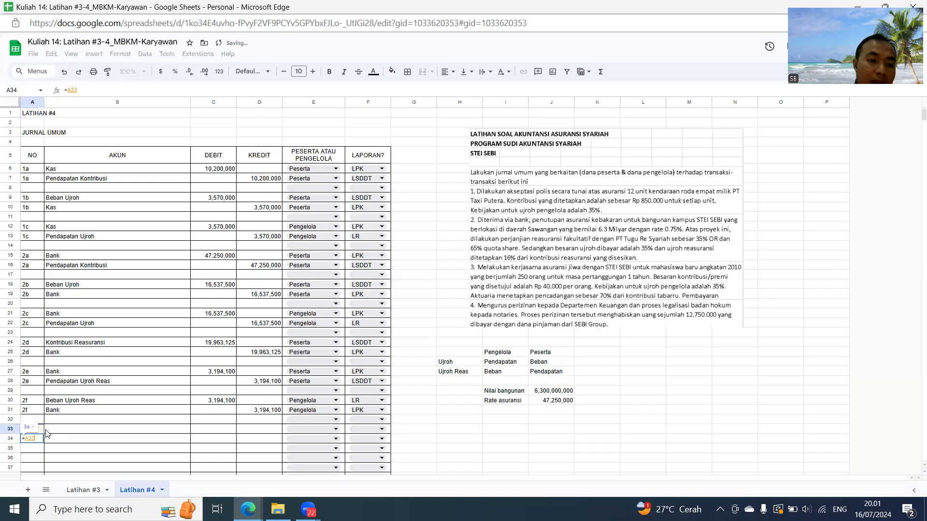
key("Return")
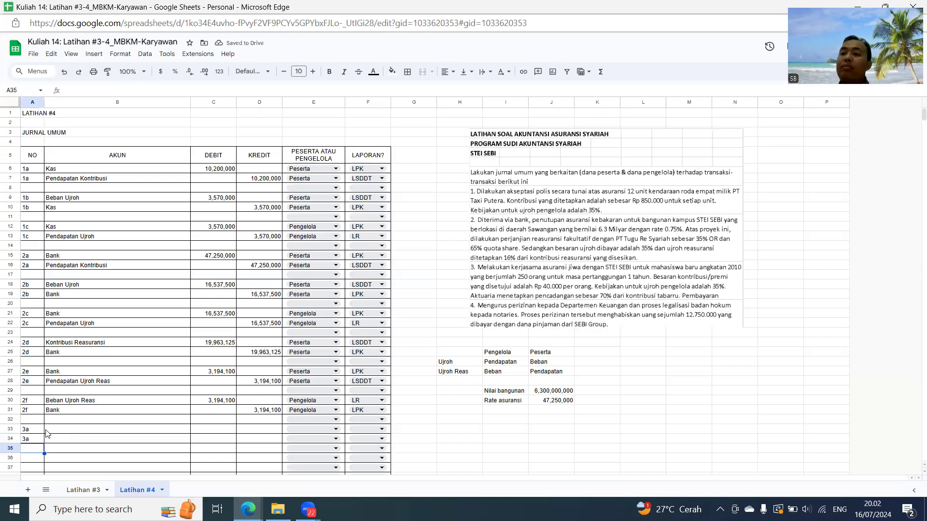
- Enter the 3a accounts: Piutang Kontribusi in B33 and Pendapatan Kontribusi in B34 through a reference to B7
key("Up")
key("Up")
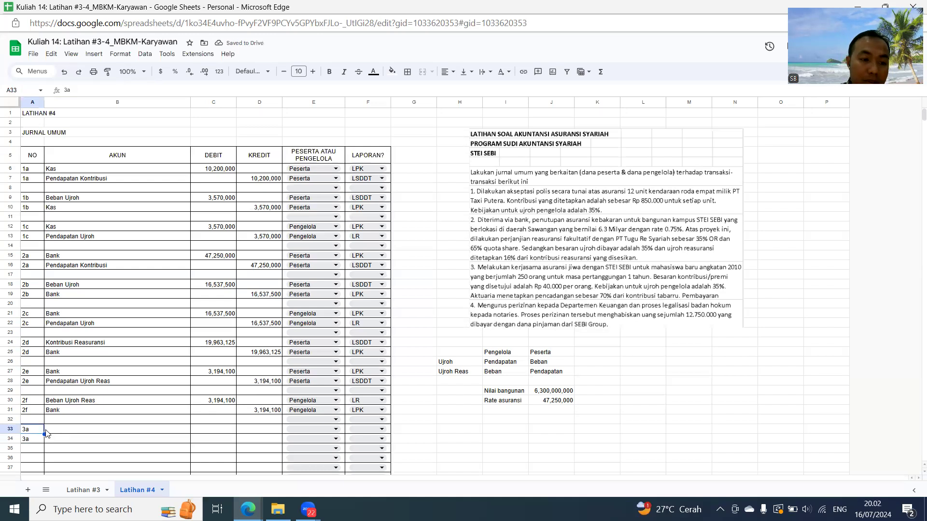
key("Right")
type("P")
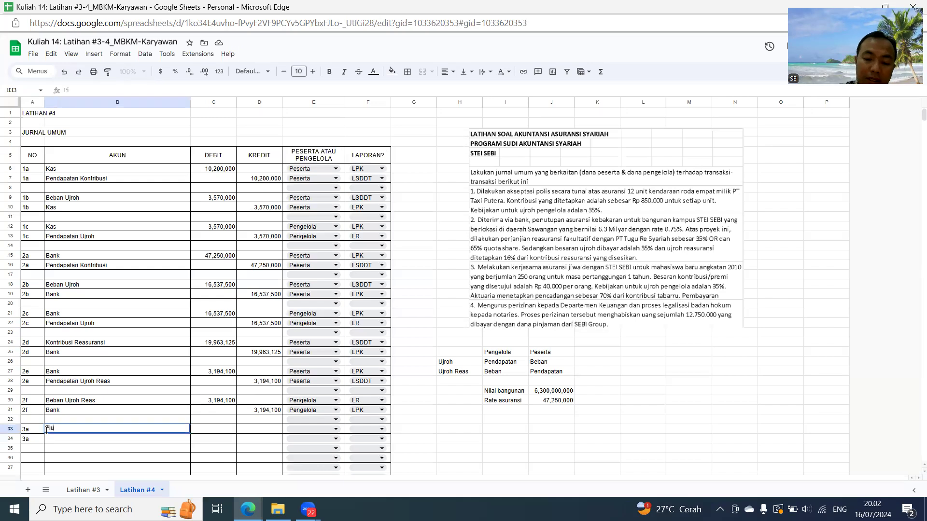
type("iutang Kontr")
key("Return")
type("=")
left_click(98, 180)
key("Return")
- Enter the 3a debit as =250*40000 in C33 and reference C33 for the credit in D34
key("Up")
key("Up")
key("Right")
type("=250*")
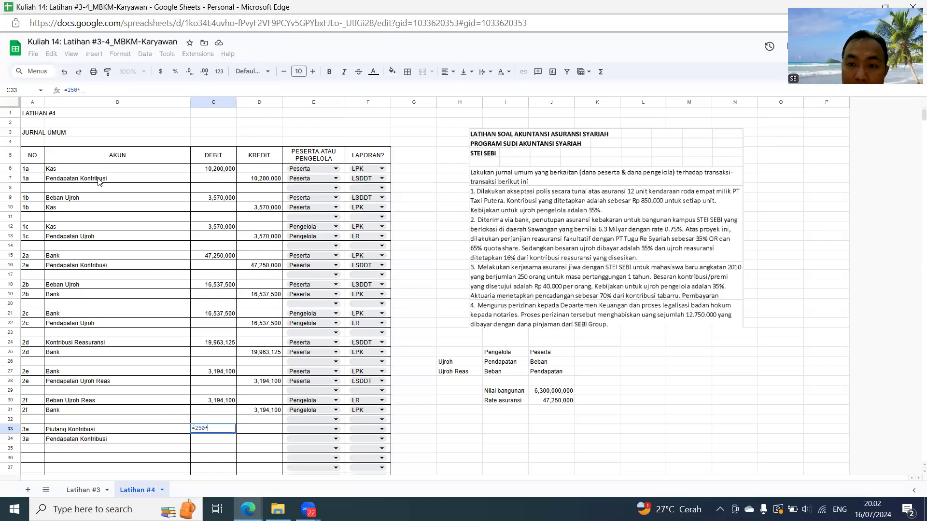
type("40000")
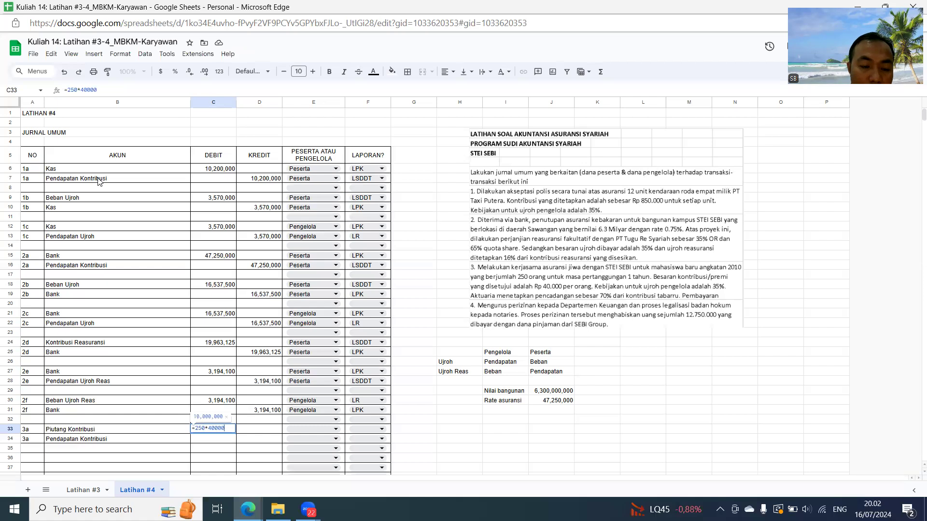
key("Return")
key("Right")
type("=C33")
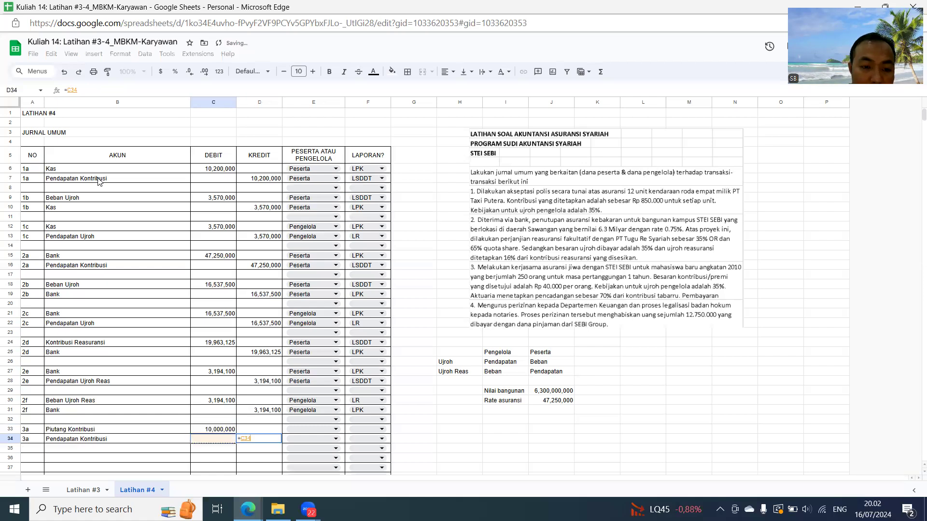
key("Return")
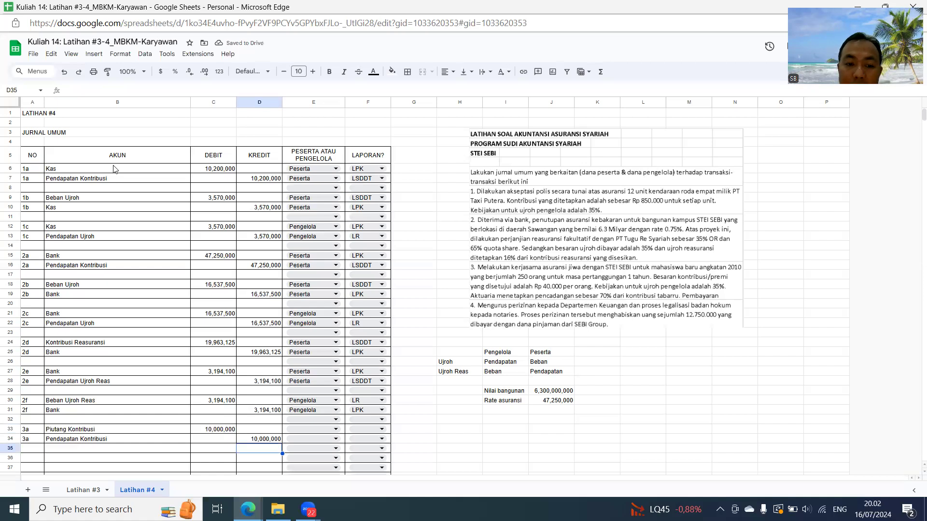
- Assign both 3a rows, E33 and E34, to Peserta
left_click(325, 429)
left_click(309, 414)
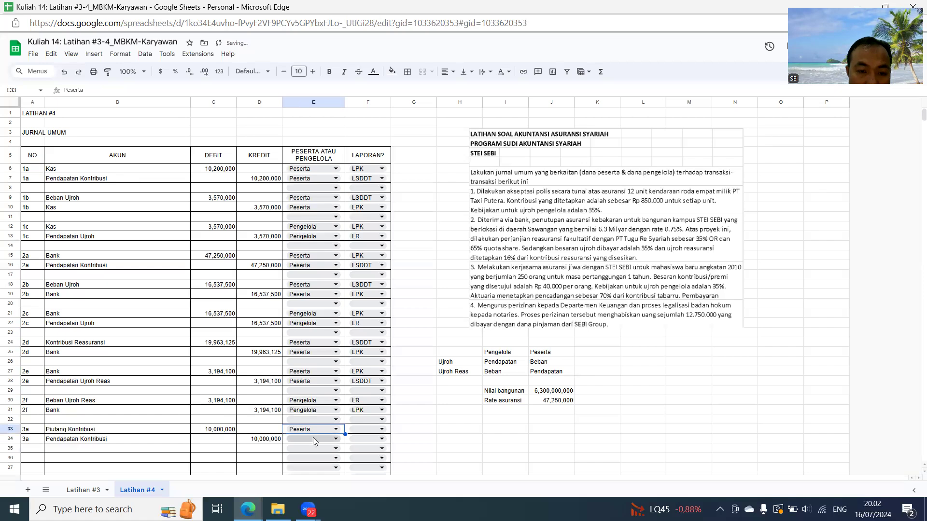
left_click(313, 440)
left_click(295, 430)
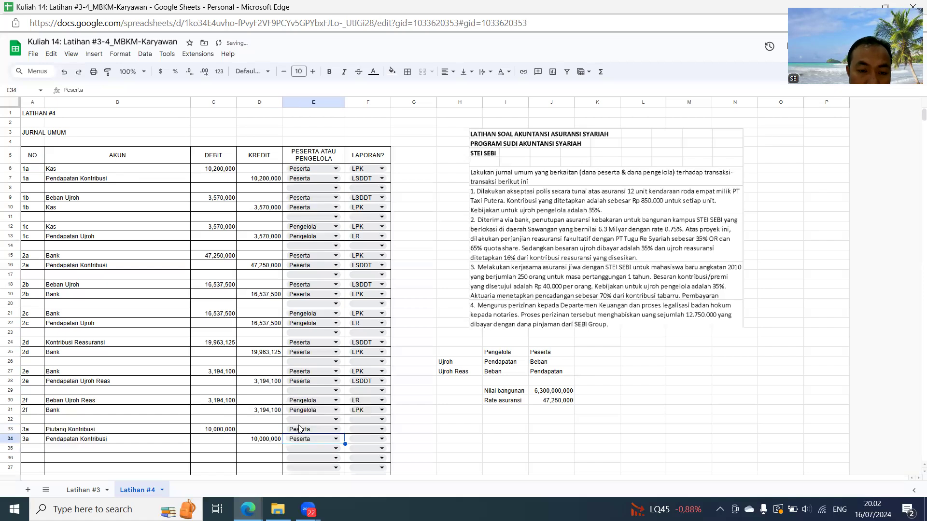
- Set the 3a reports to LPK for Piutang Kontribusi in F33 and LSDDT for Pendapatan Kontribusi in F34
left_click(356, 428)
left_click(357, 416)
left_click(360, 439)
left_click(370, 410)
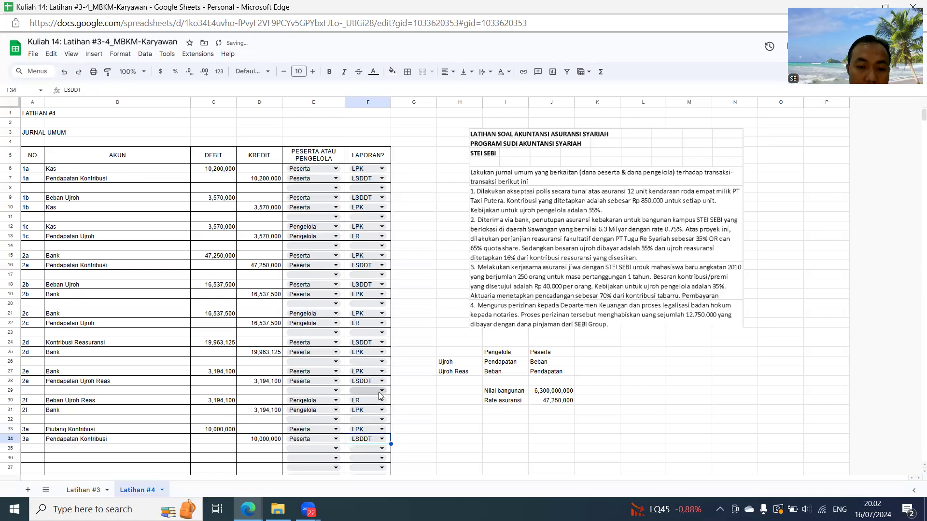
- Move the exercise text image down beside the lower journal rows, and enter 3b in A36, repeated in A37 through a reference
scroll(380, 397, "down", 2)
left_click_drag(556, 167, 541, 291)
left_click(28, 339)
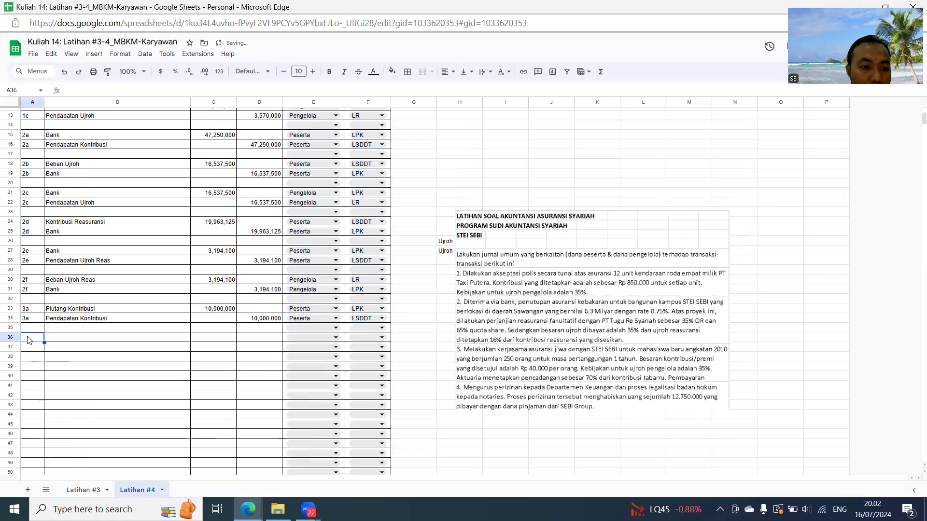
type("3b")
key("Return")
type("=")
key("Up")
key("Return")
- Enter the 3b accounts: Beban Ujroh in B36 and Utang Ujroh in B37
key("Up")
key("Up")
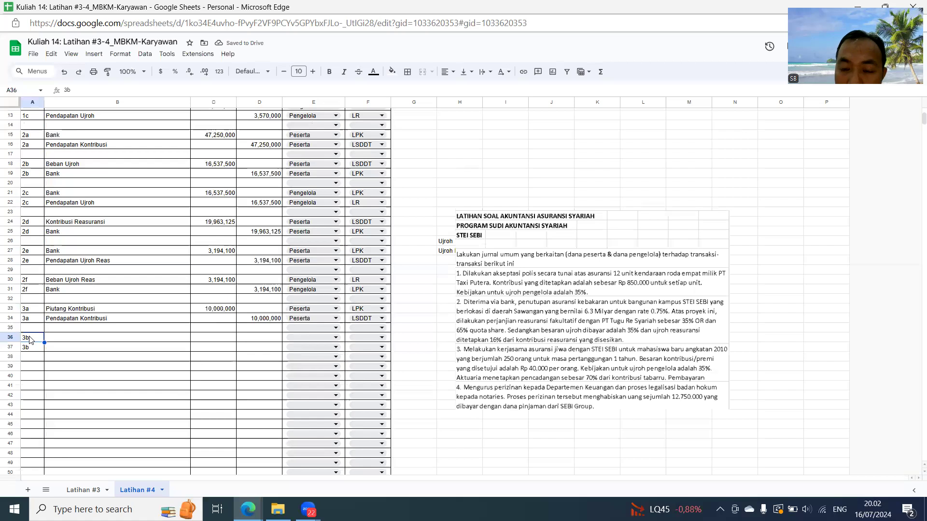
key("Right")
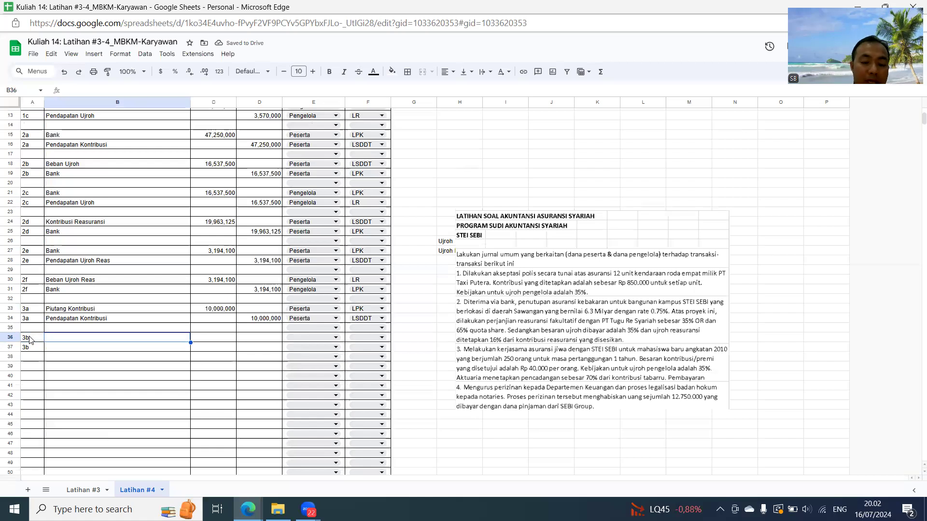
type("Beban")
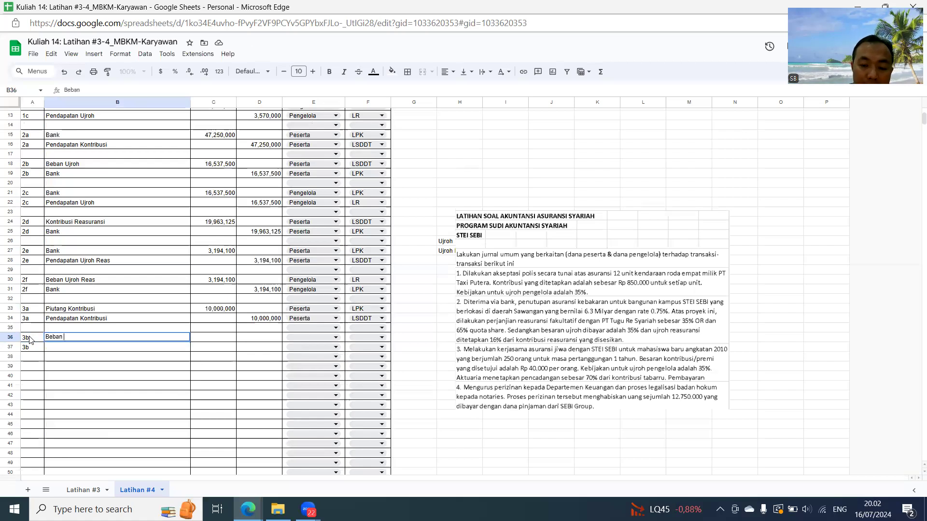
type(" Ujroh")
key("Return")
type("U")
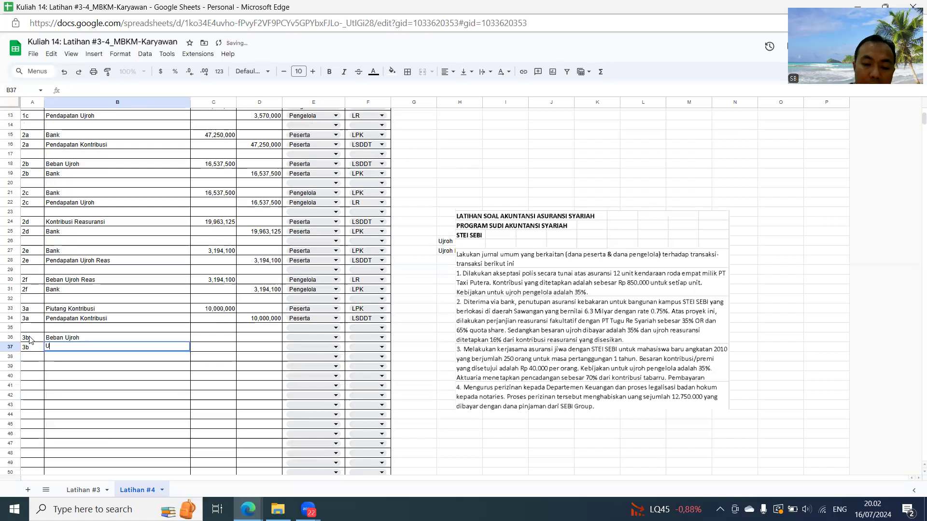
type("tang Ujroh")
- Calculate the 3b debit in C36 as 35% of the 3a credit in D34, and reference C36 for the credit in D37
key("Up")
key("Right")
type("=35")
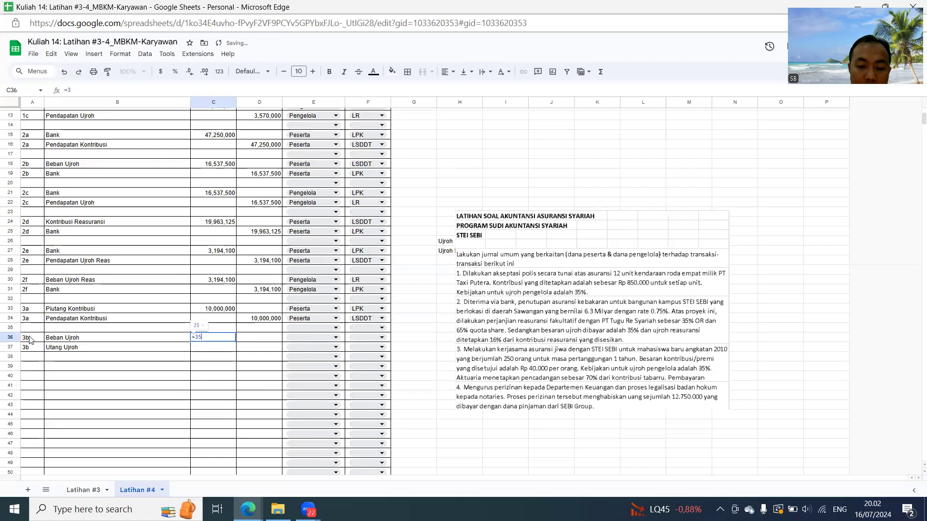
type("%*")
key("Up")
key("Up")
key("Right")
key("Return")
key("Right")
type("=")
key("Up")
key("Left")
key("Return")
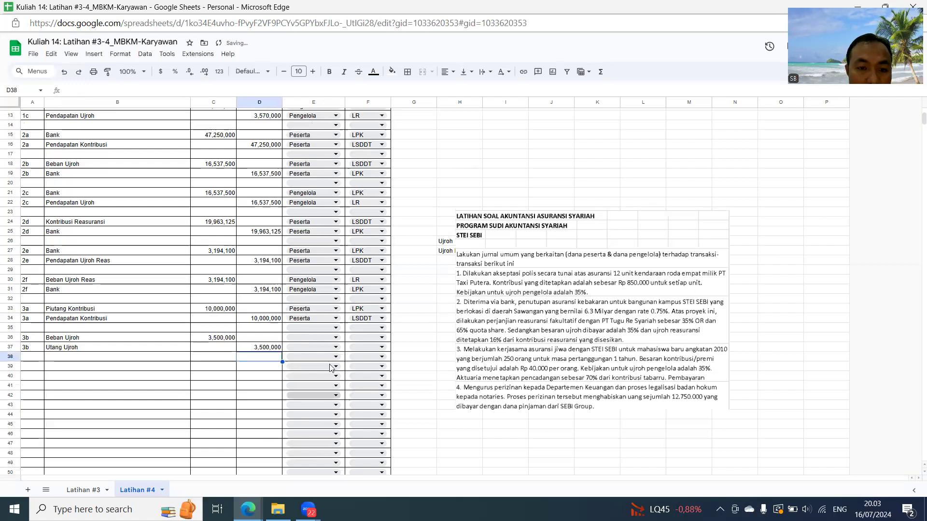
- Assign both 3b rows, E36 and E37, to Peserta
left_click(309, 337)
left_click(306, 354)
left_click(309, 347)
left_click(338, 359)
- Classify the 3b rows by report: LSDDT in F36 and LPK in F37
left_click(356, 342)
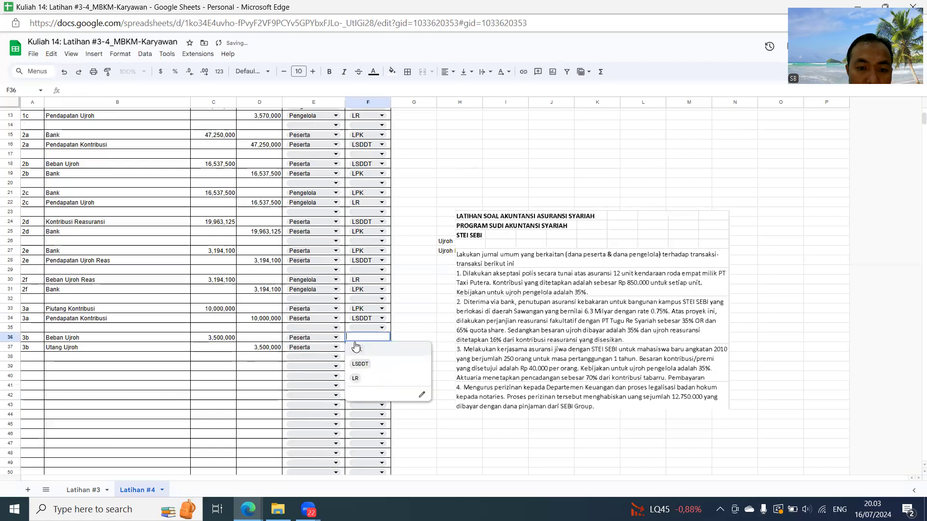
left_click(360, 366)
left_click(360, 347)
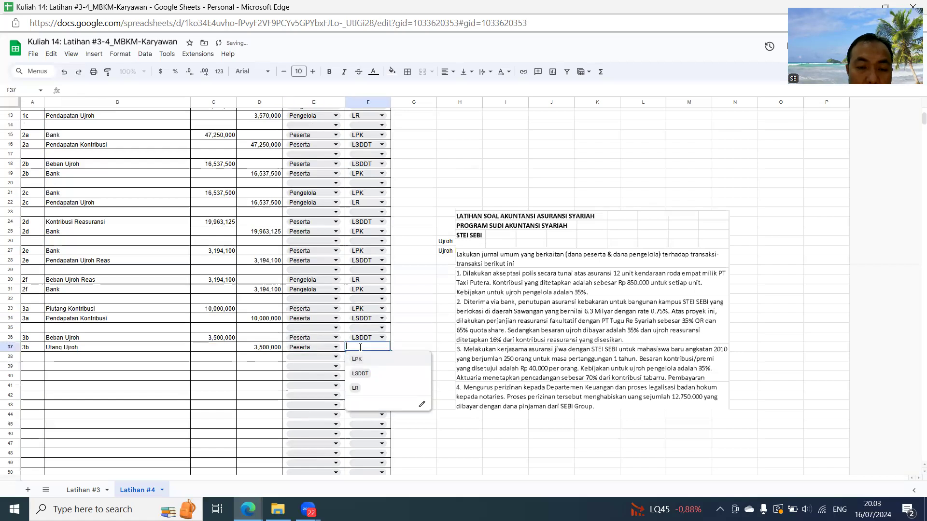
left_click(357, 360)
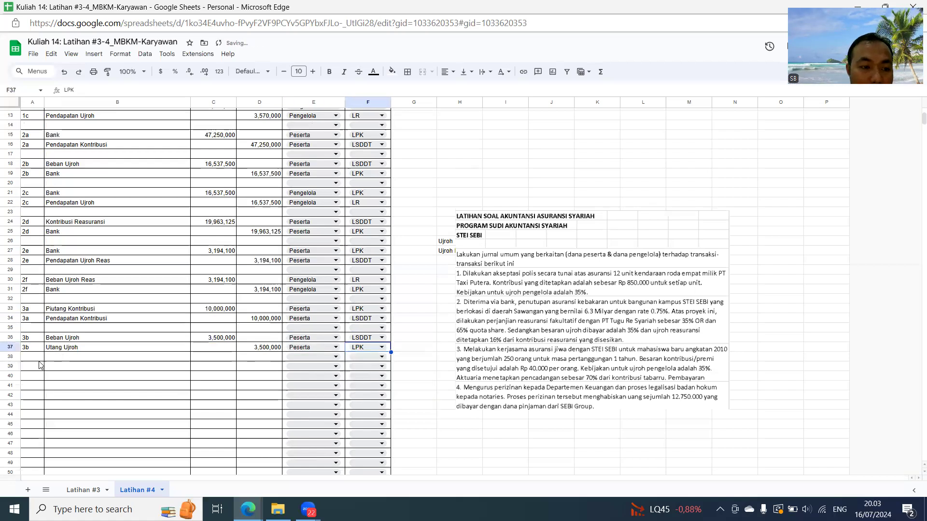
- Enter 3c in A39 and repeat it in A40 through a reference to A39
left_click(33, 367)
type("3c")
key("Return")
type("3c")
key("Return")
key("Up")
key("Up")
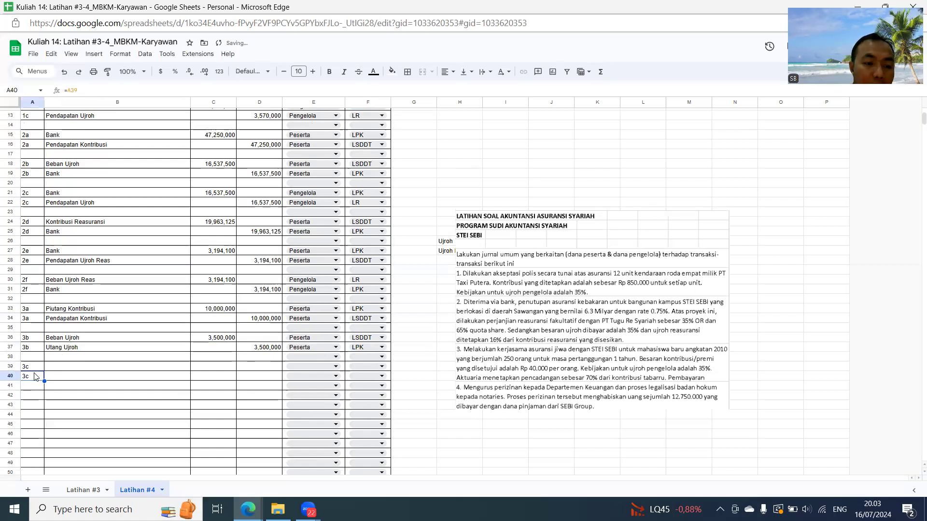
- Enter the 3c accounts: Piutang Ujroh in B39 and Pendapatan Ujroh in B40
key("Right")
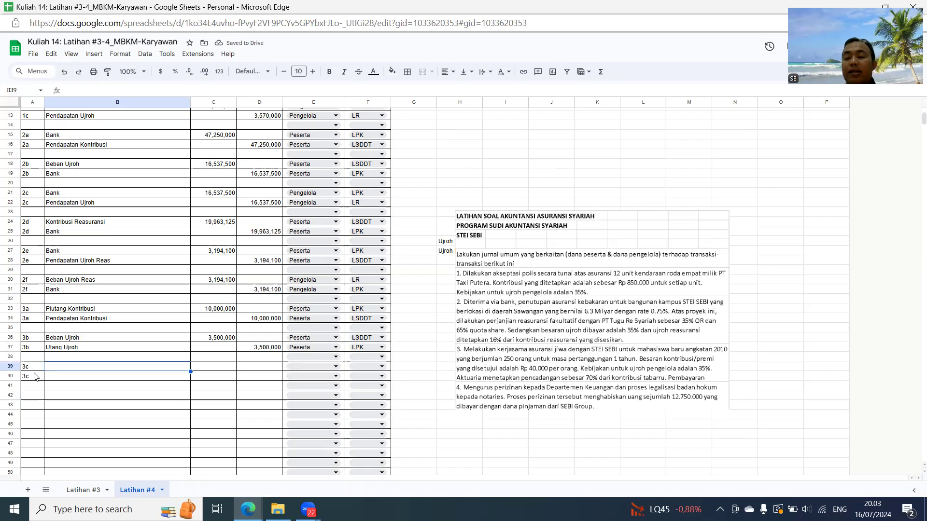
type("Piutang Ujroh")
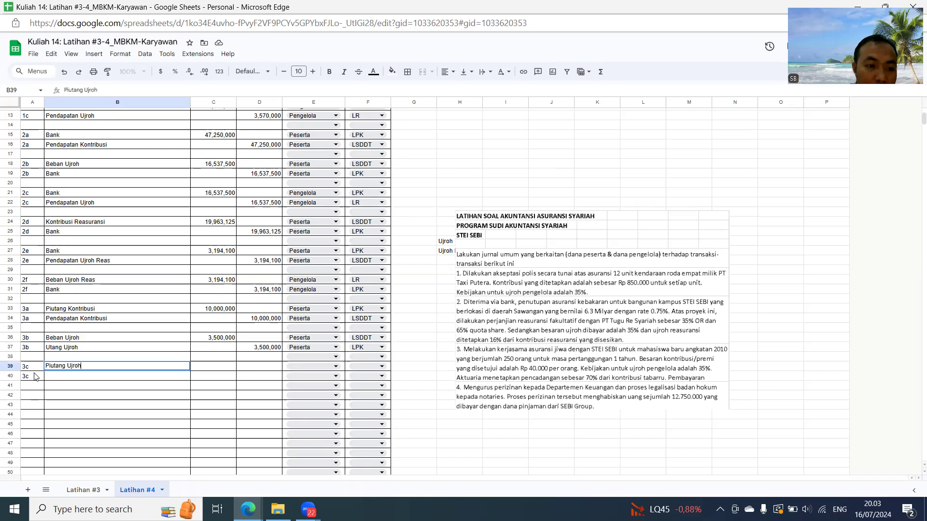
key("Return")
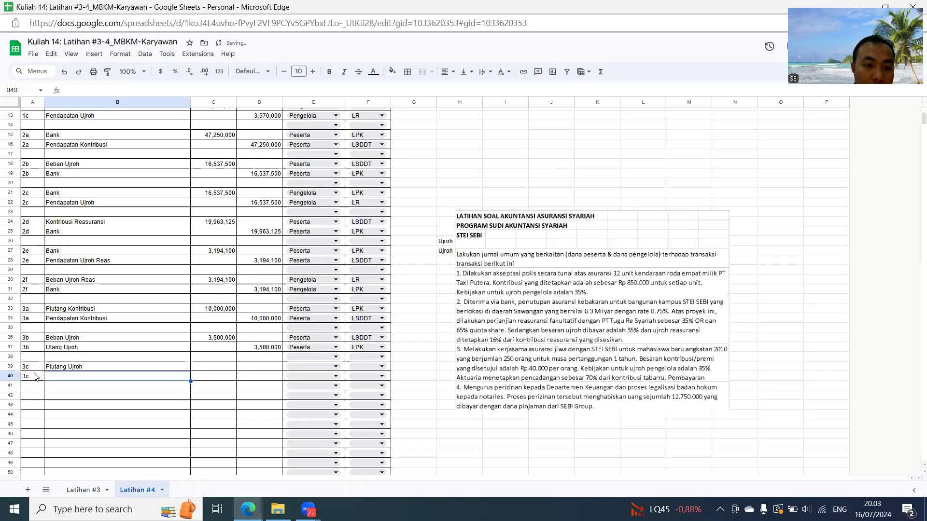
type("Pendapatan U")
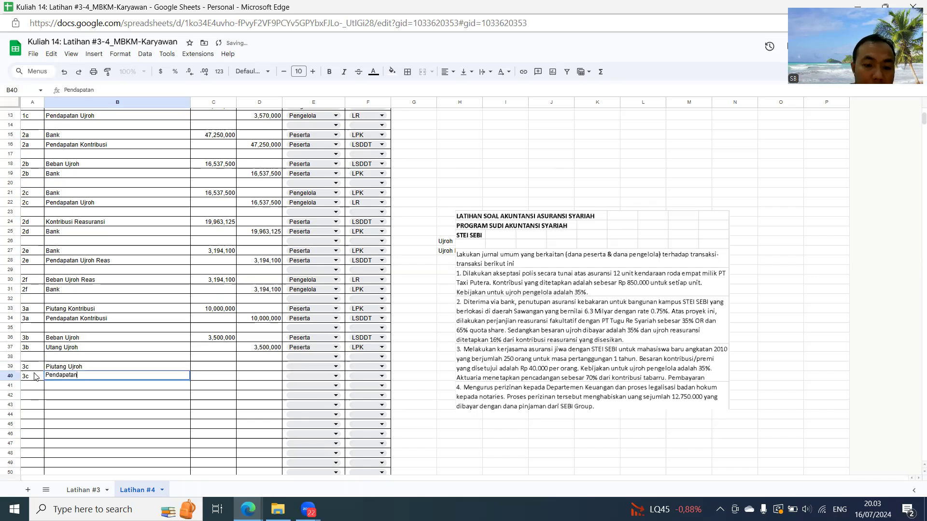
key("Tab")
- Fill the 3c debit in C39 by referencing the 3b ujroh amount, and reference C39 for the credit in D40
key("Up")
type("=")
key("Up")
key("Up")
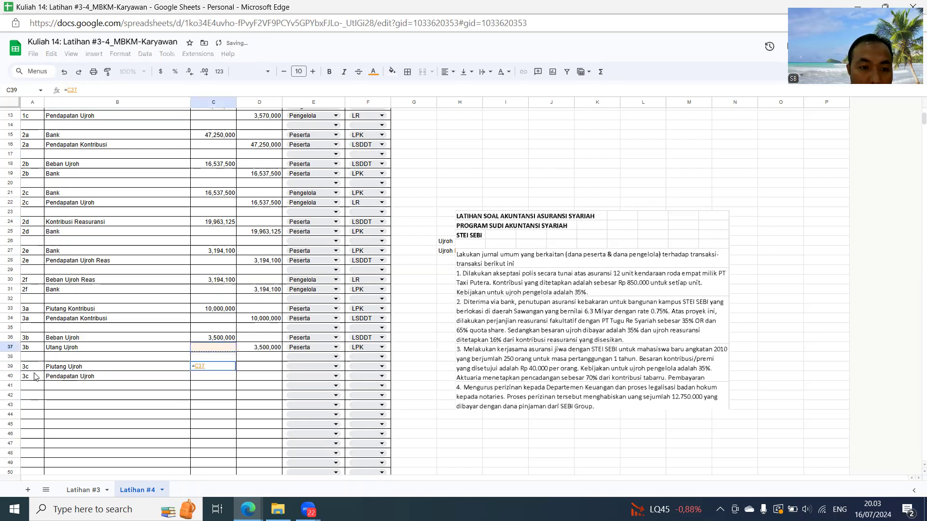
key("Return")
key("Right")
type("=")
key("Left")
key("Up")
key("Return")
key("Up")
key("Up")
key("Right")
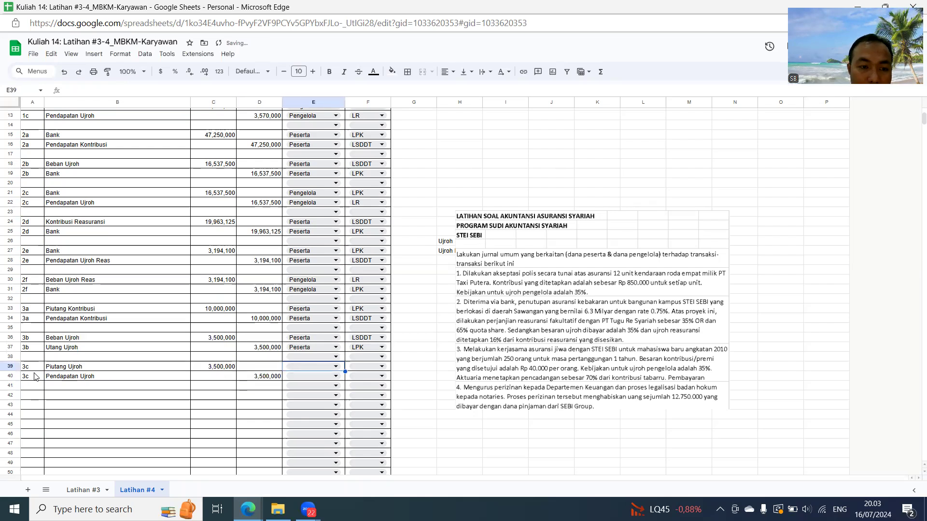
- Assign both 3c rows, E39 and E40, to Pengelola
left_click(336, 366)
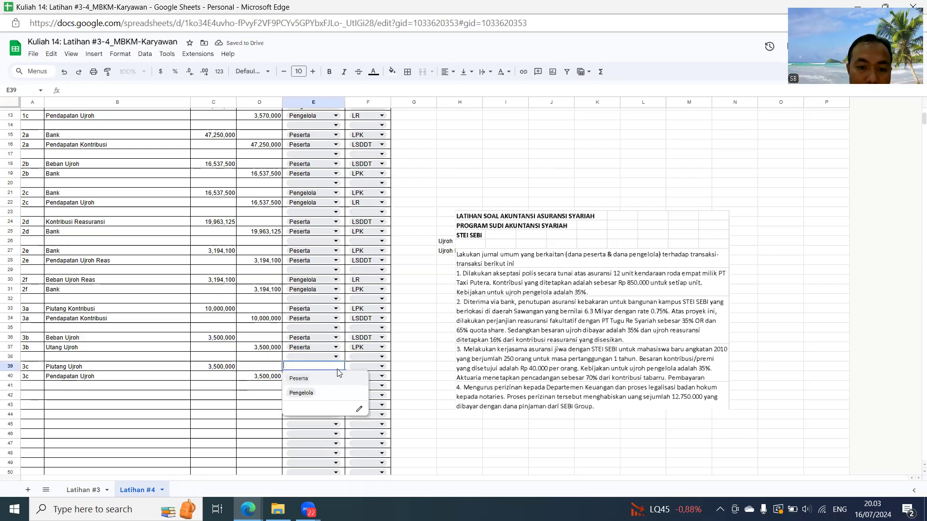
left_click(301, 392)
key("Down")
key("Return")
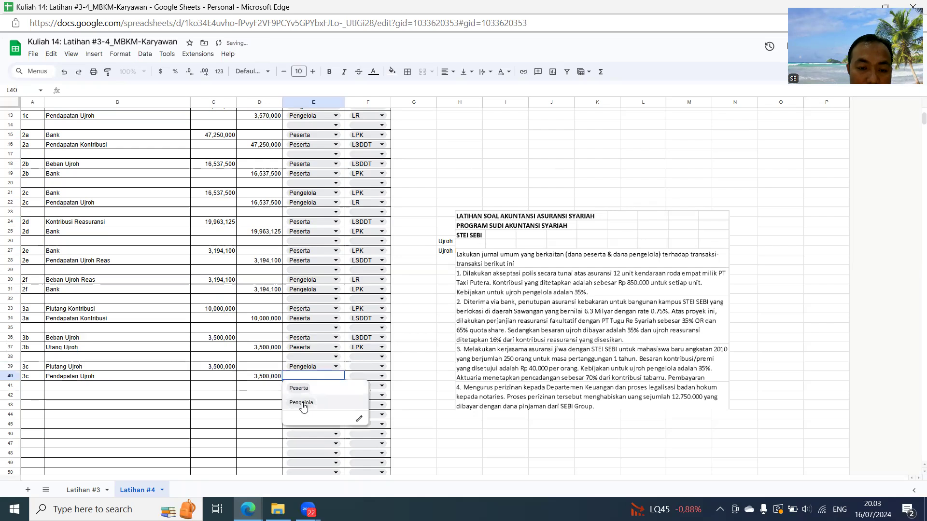
left_click(301, 403)
- Classify the 3c rows by report, LPK in F39 and LR in F40, leaving F43 empty
left_click(376, 367)
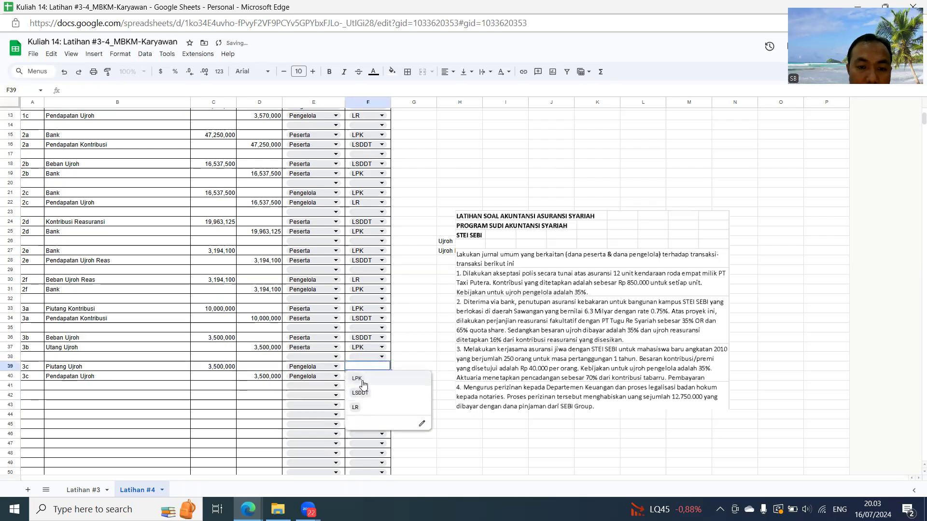
left_click(363, 382)
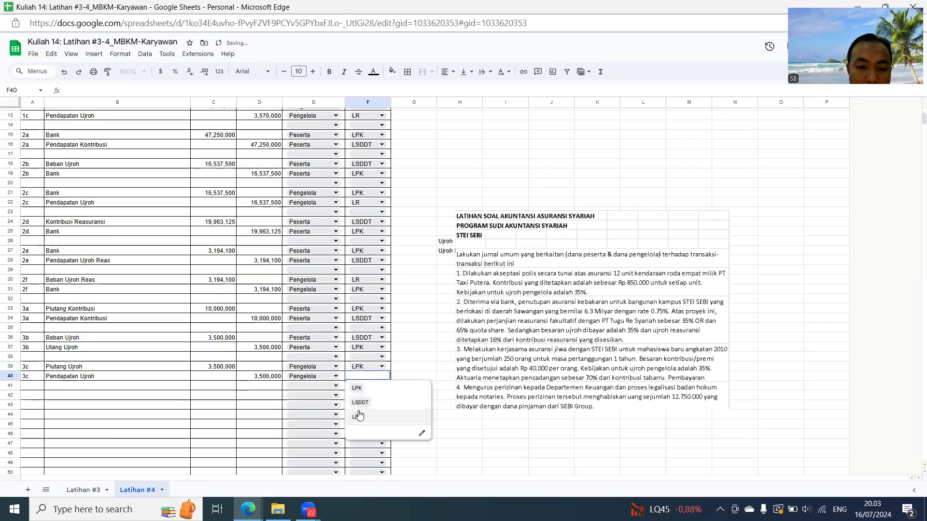
left_click(359, 406)
left_click(359, 407)
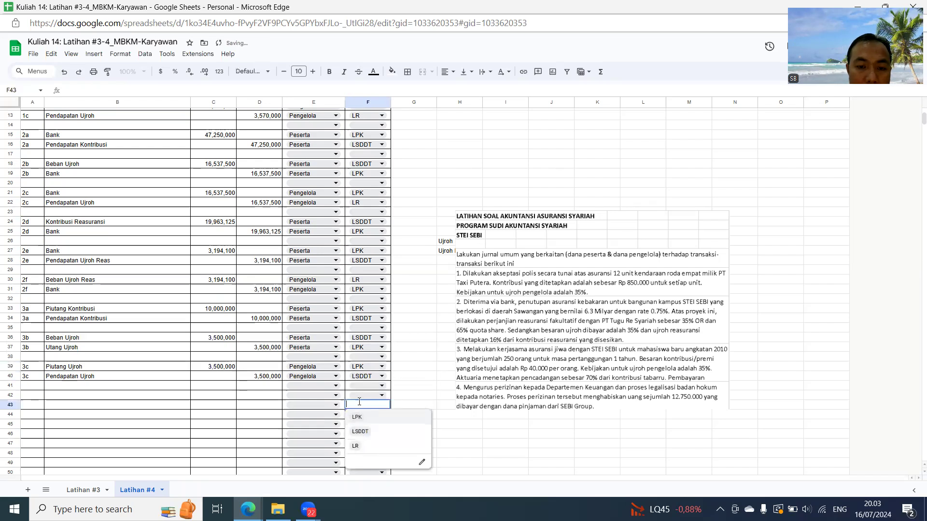
left_click(358, 447)
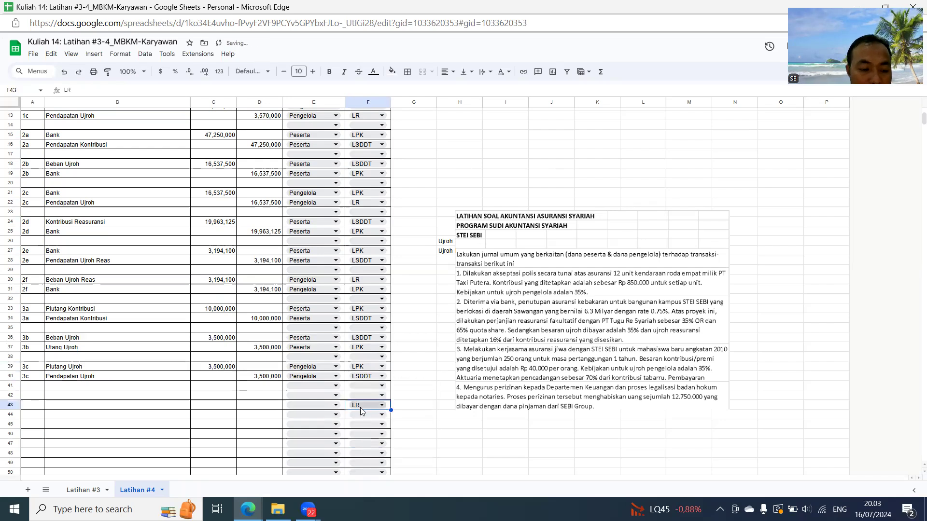
key("Delete")
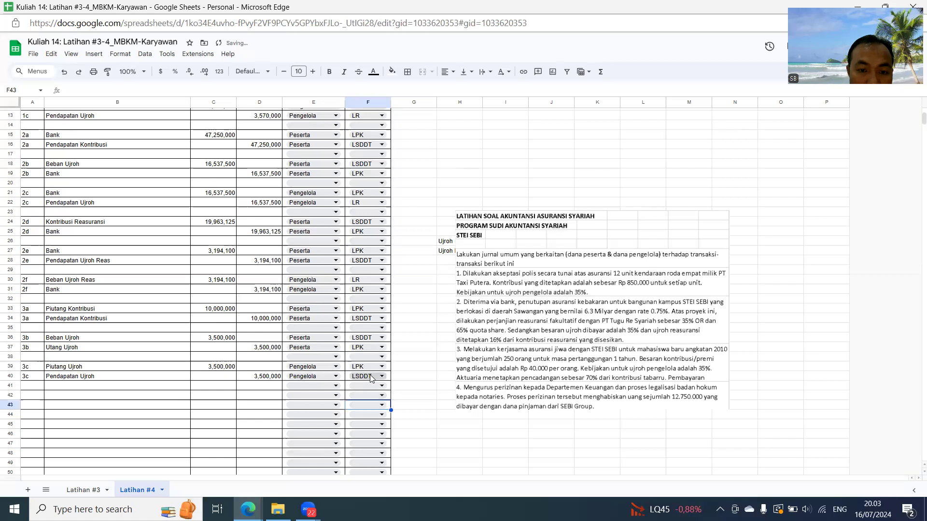
left_click(371, 378)
left_click(367, 419)
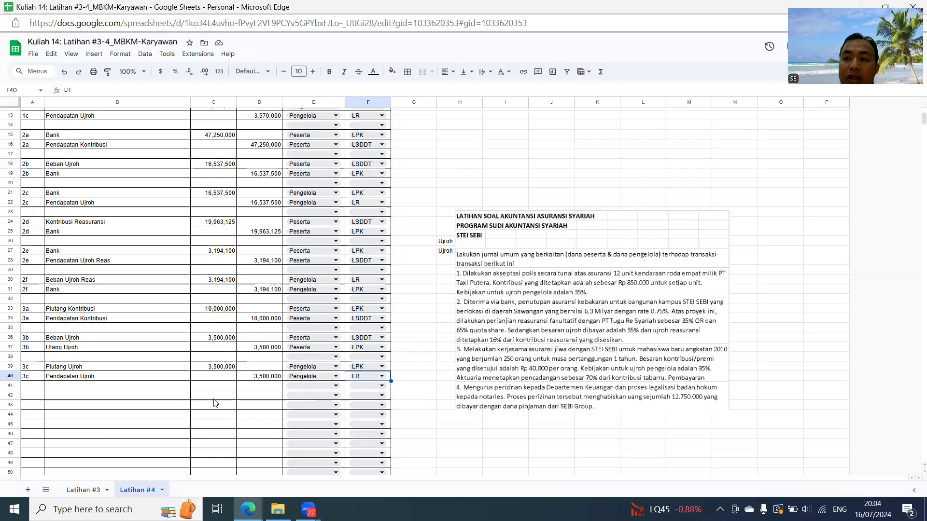
- Enter 3d in A42 and repeat it in A43 through a reference to A42
left_click(28, 396)
type("3d")
key("Return")
type("=")
key("Up")
key("Return")
key("Up")
key("Up")
- Enter the 3d accounts: Beban Penyisihan KYBMP in B42 and Penyisihan KYBMP in B43
key("Right")
type("Beban")
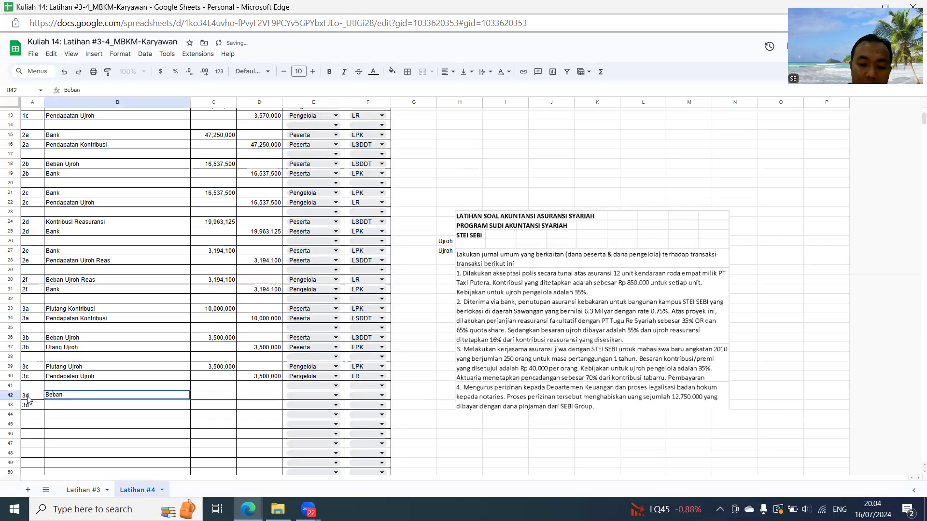
type(" Penyisi")
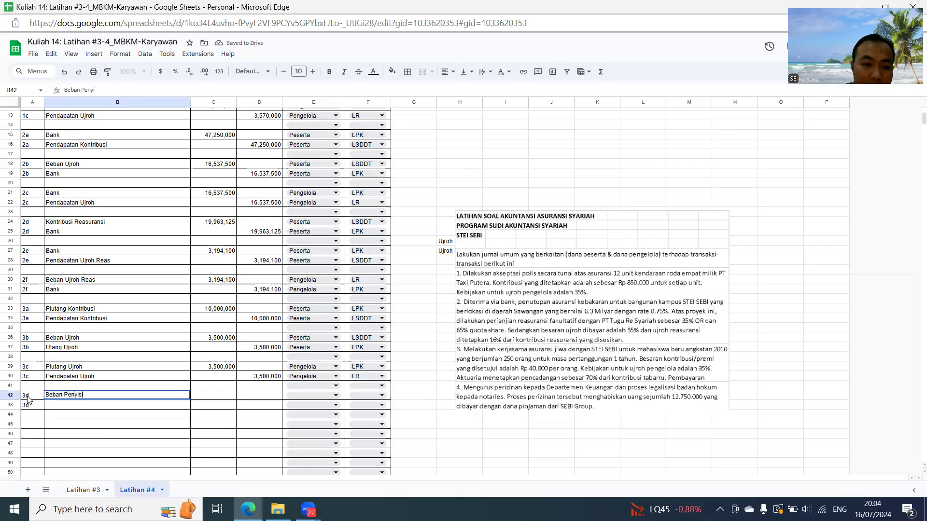
type("han KYBMP")
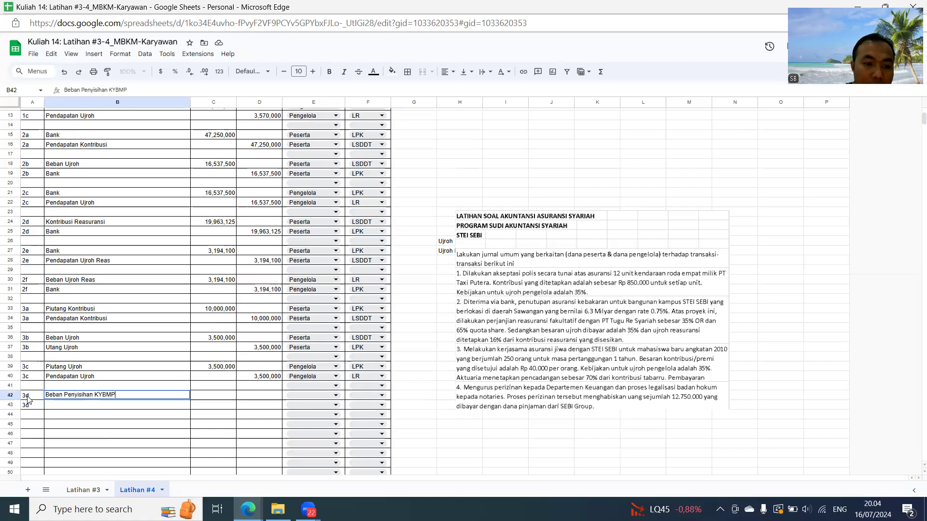
key("Return")
type("Peny")
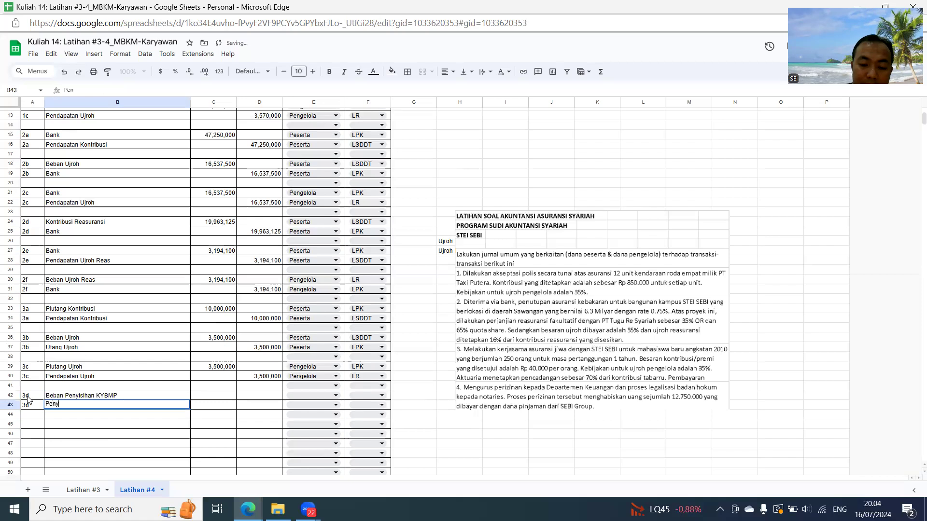
type("isihan KYM")
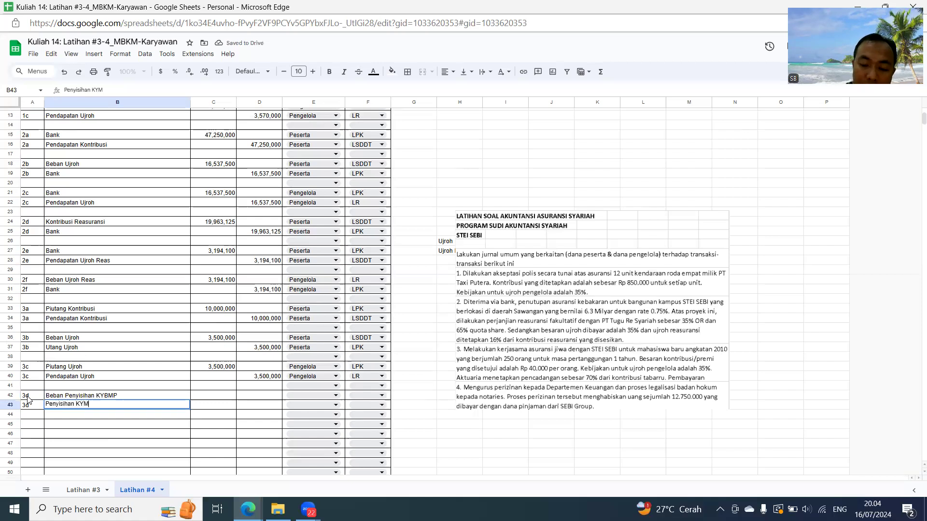
key("BackSpace")
type("BMP")
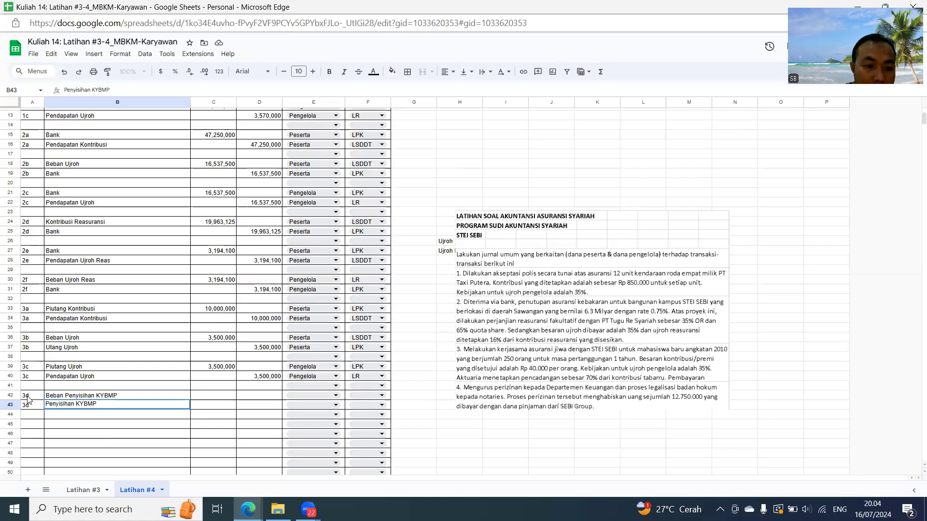
- Calculate the 3d debit in C42 as 40%*(D34-C36), and reference C42 for the credit in D43
key("Right")
key("Up")
type("=")
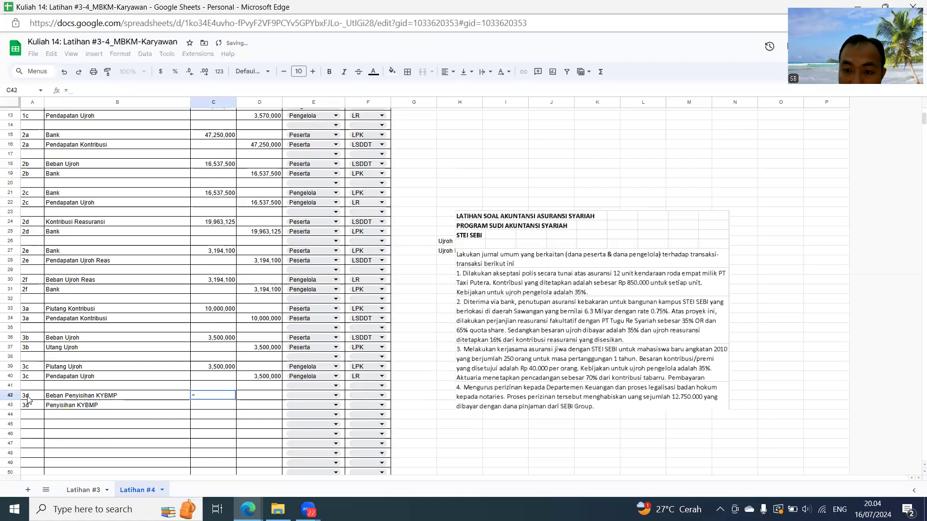
type("40")
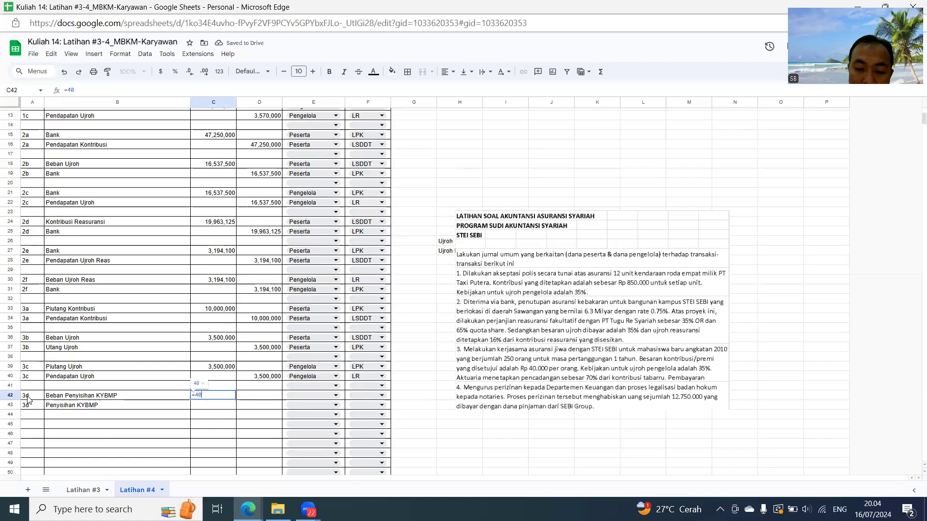
type("%*(")
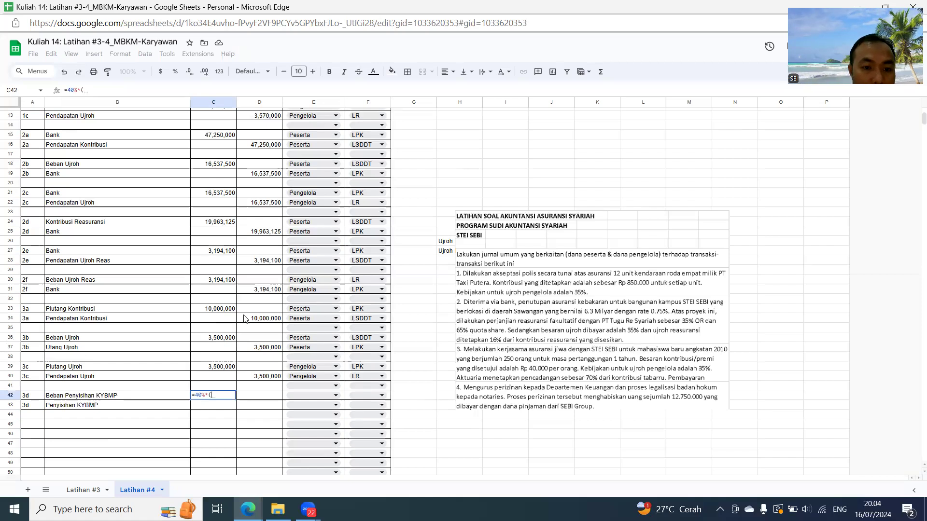
left_click(259, 321)
type("-")
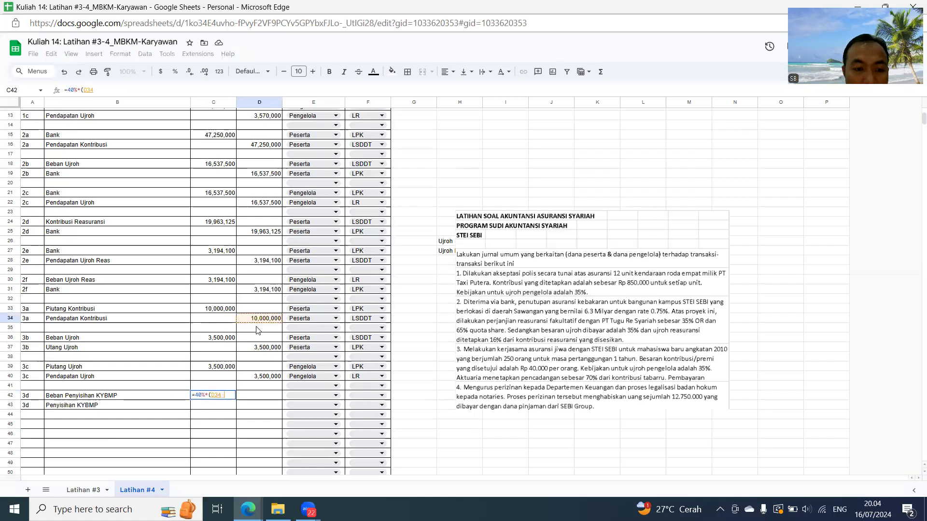
left_click(231, 338)
key("Return")
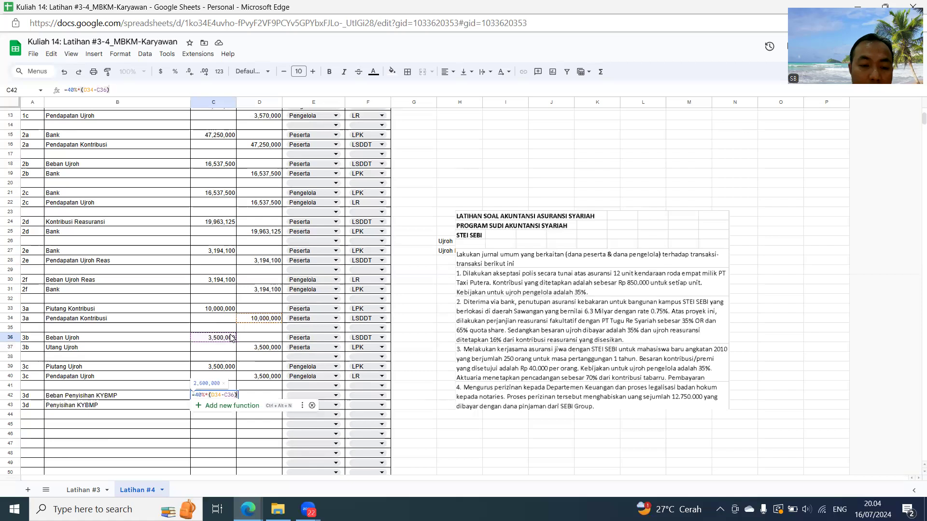
key("Right")
type("=c42")
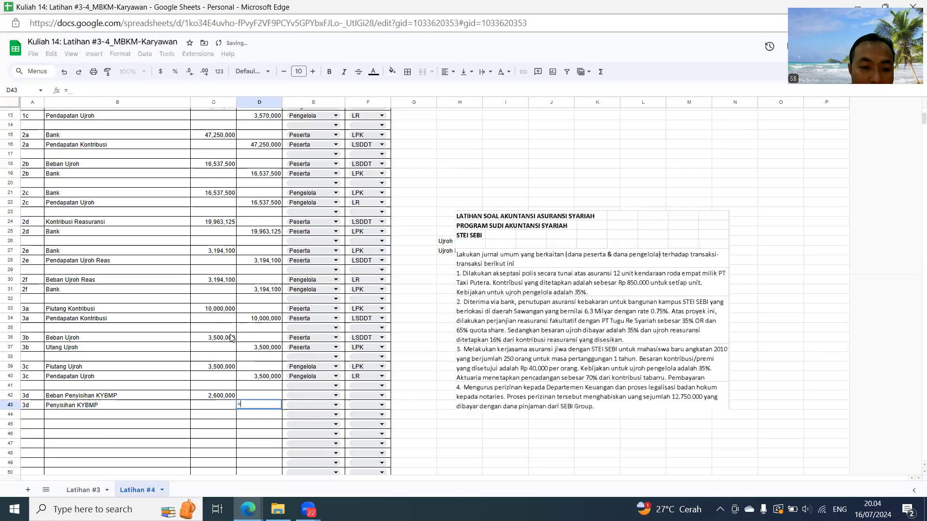
key("Return")
- Review the debit and credit formulas of entries 3a to 3d, and return to the fund cell E42
key("Up")
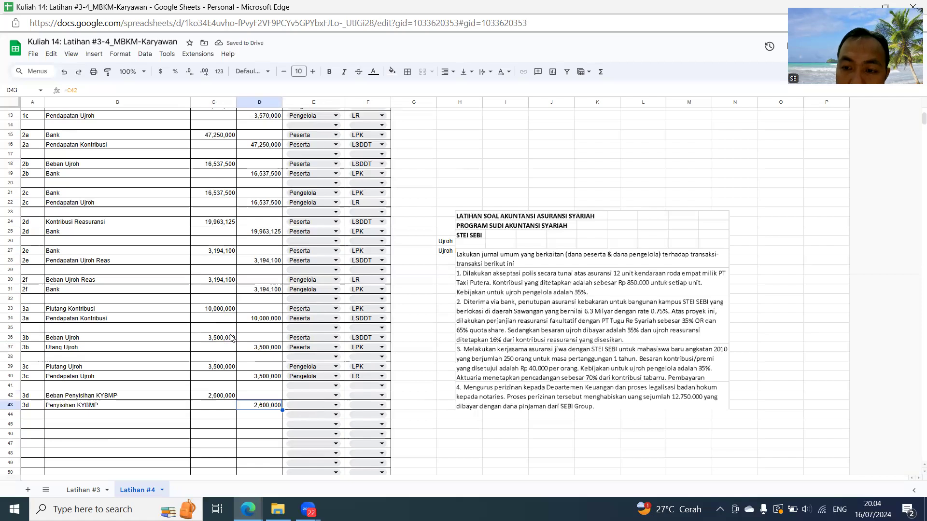
key("Up")
key("Up")
key("Up")
key("Up")
key("Up")
key("Up")
key("Up")
key("Up")
key("Up")
key("Up")
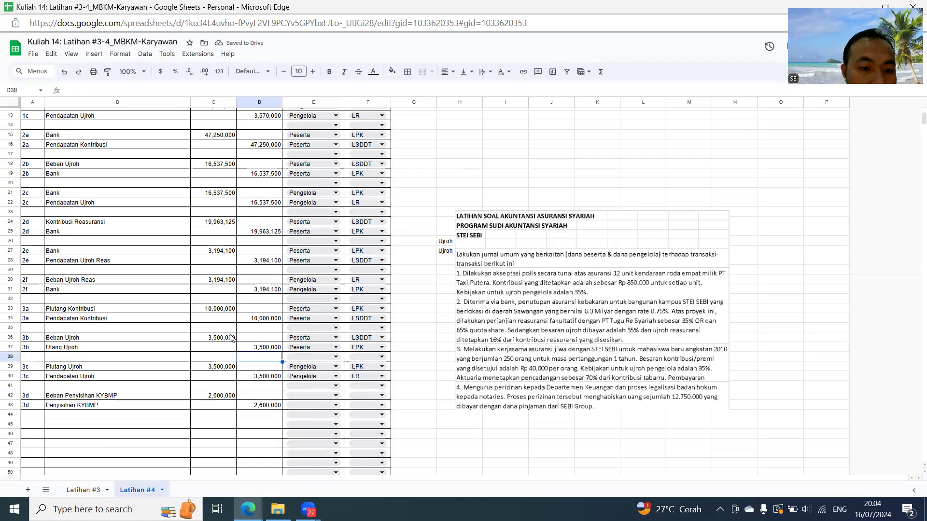
key("Left")
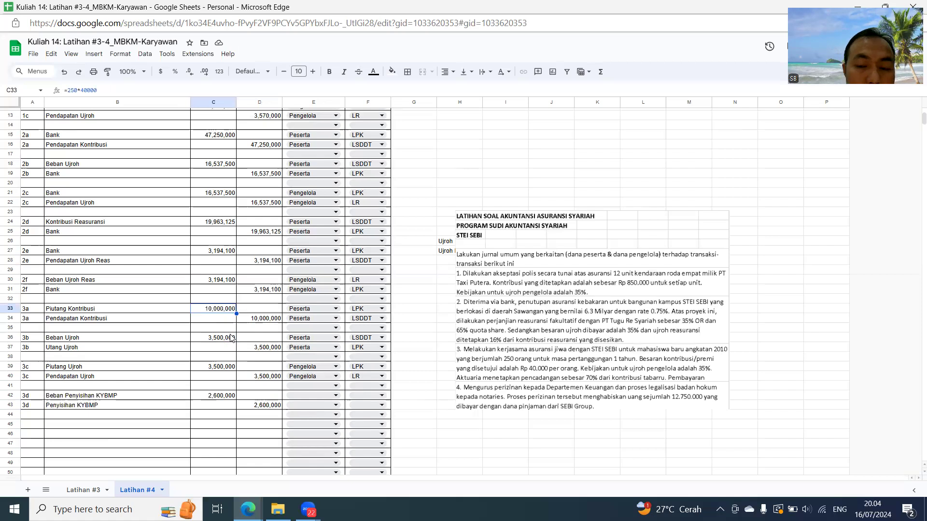
key("Down")
key("Down")
key("Down")
key("Down")
key("Down")
key("Down")
key("Down")
key("Down")
key("Down")
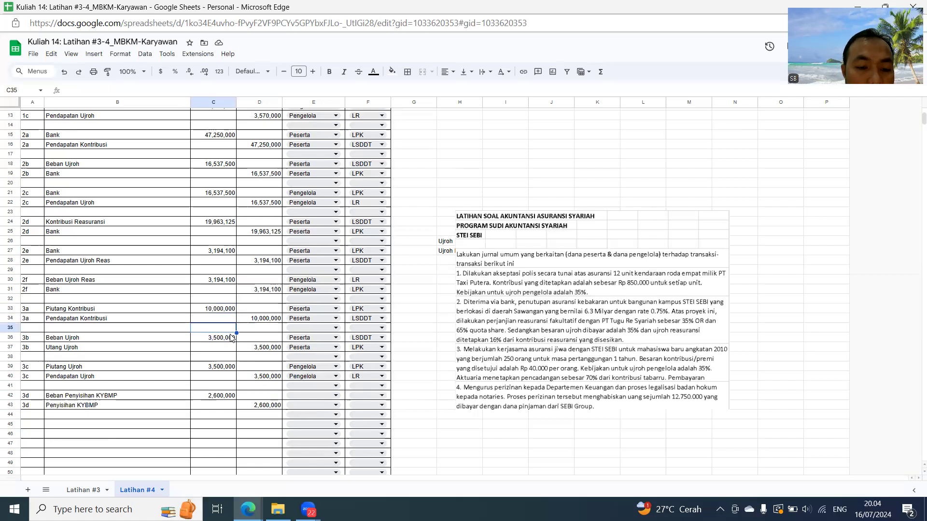
key("Right")
key("Right")
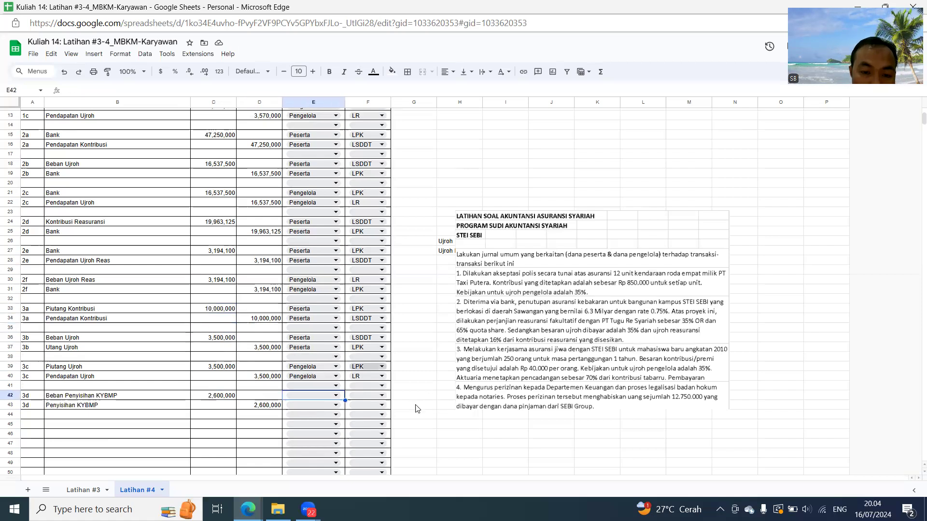
- Classify both 3d lines as Peserta in E42 and E43, with report LSDDT in F42 and LPK in F43
left_click(333, 395)
left_click(310, 408)
left_click(310, 404)
left_click(299, 418)
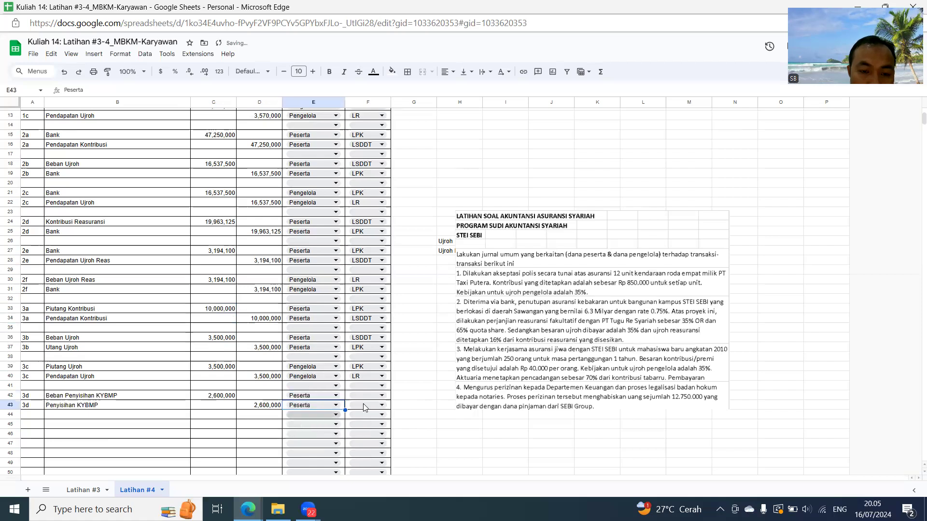
left_click(374, 400)
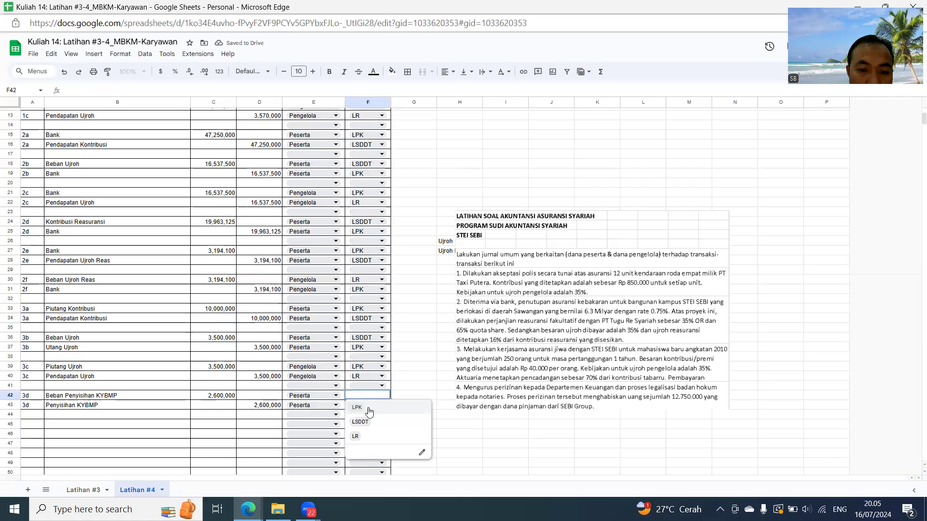
left_click(359, 418)
left_click(359, 408)
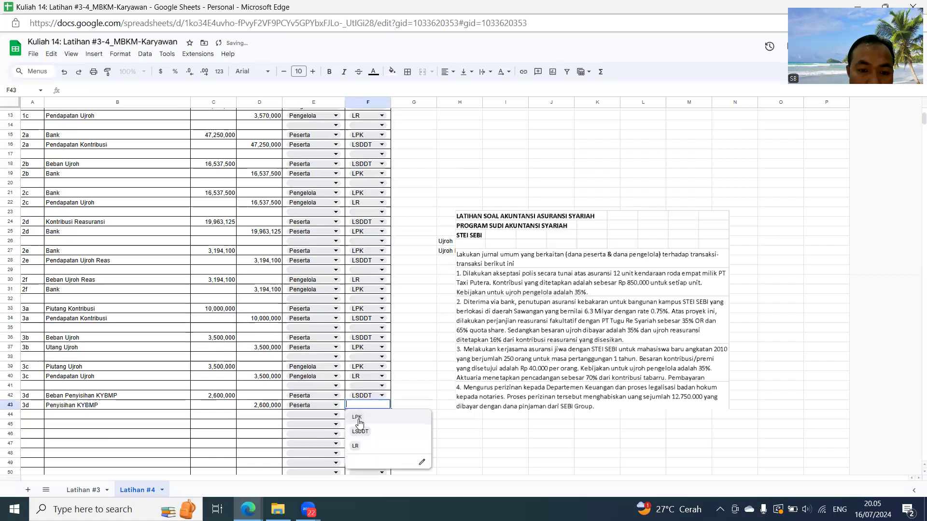
left_click(359, 414)
- Extend the journal table by inserting 13 blank rows above row 49
scroll(358, 414, "down", 4)
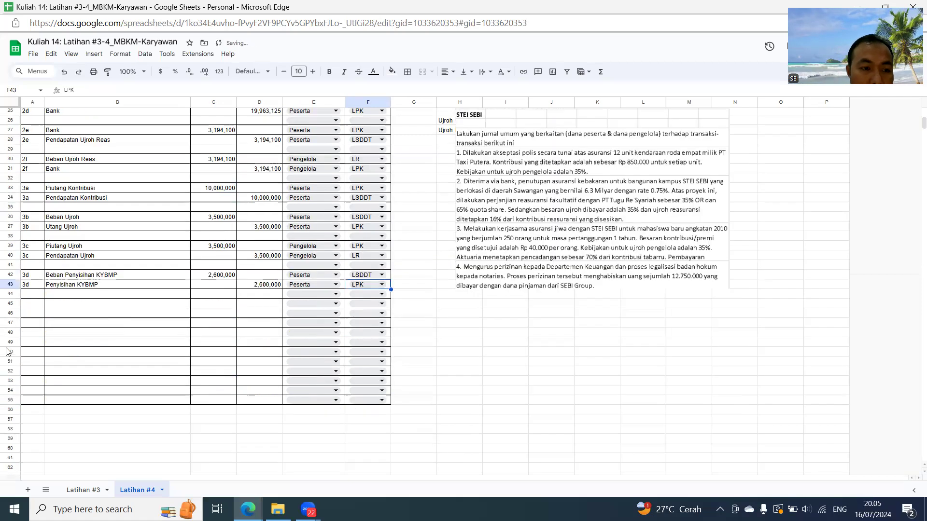
left_click_drag(12, 343, 10, 456)
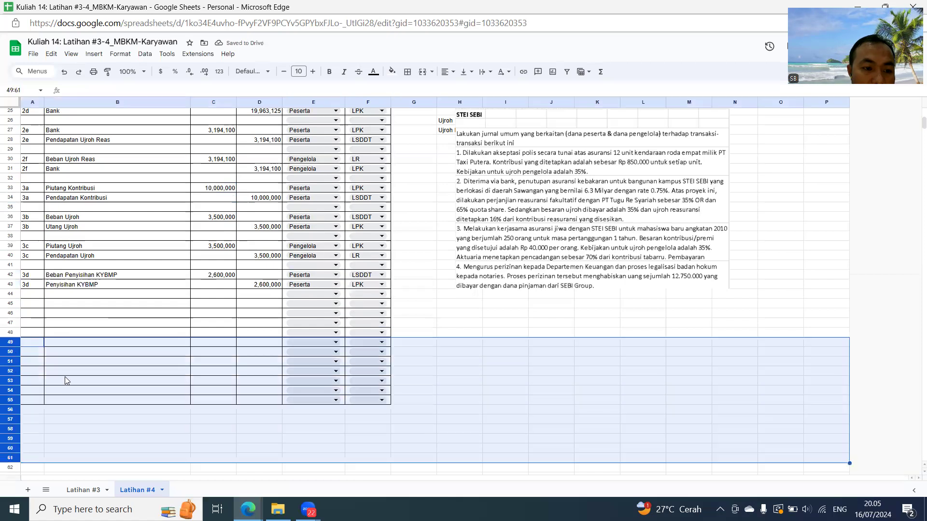
right_click(67, 380)
left_click(112, 213)
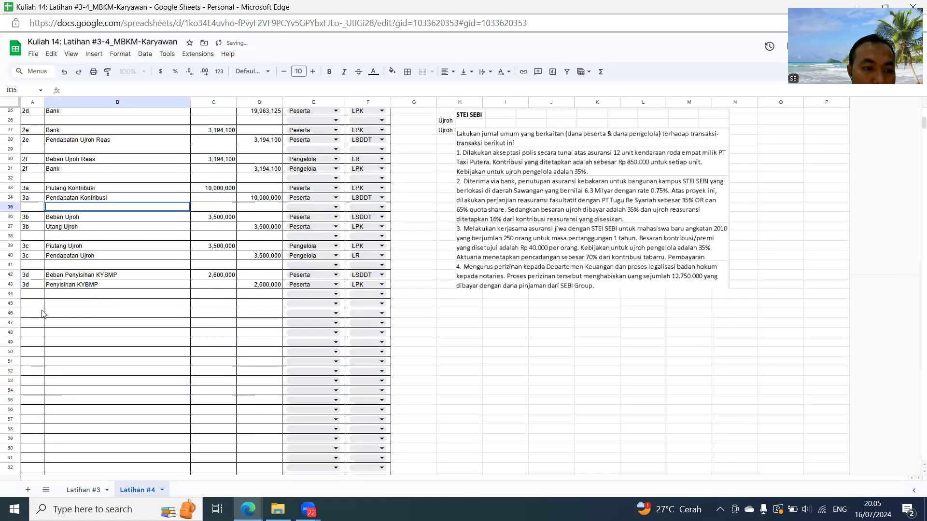
- Enter 4a in A45 and repeat it in A46 through a reference to A45
double_click(36, 304)
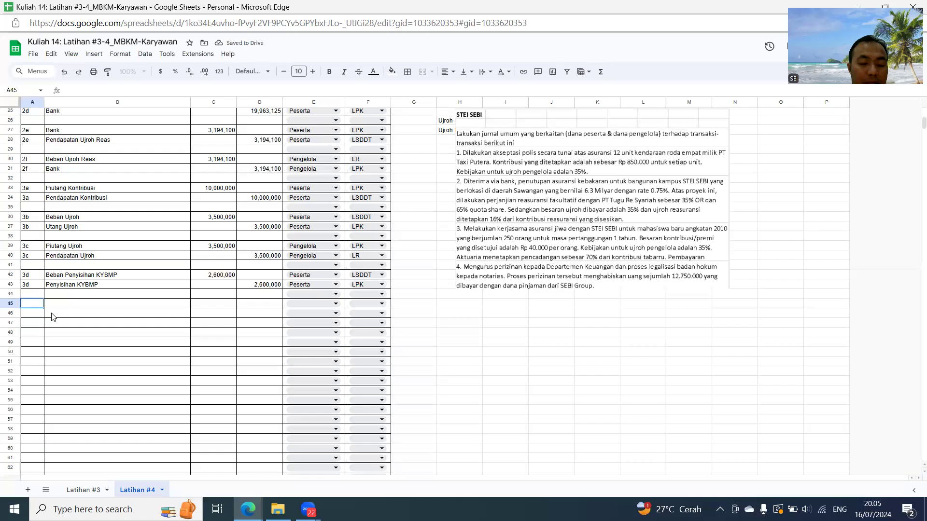
key("Return")
type("=")
key("Up")
key("Return")
- Replace the 3b debit account in B36 with a reference to Beban Ujroh in B18
key("Up")
key("Up")
key("Up")
key("Up")
key("Up")
key("Up")
key("Up")
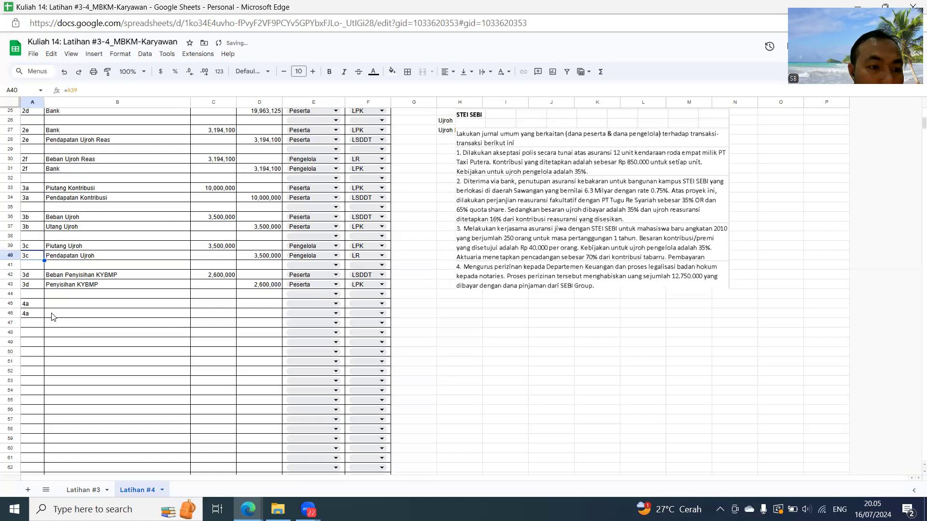
key("Right")
key("Up")
key("Up")
key("Up")
key("Up")
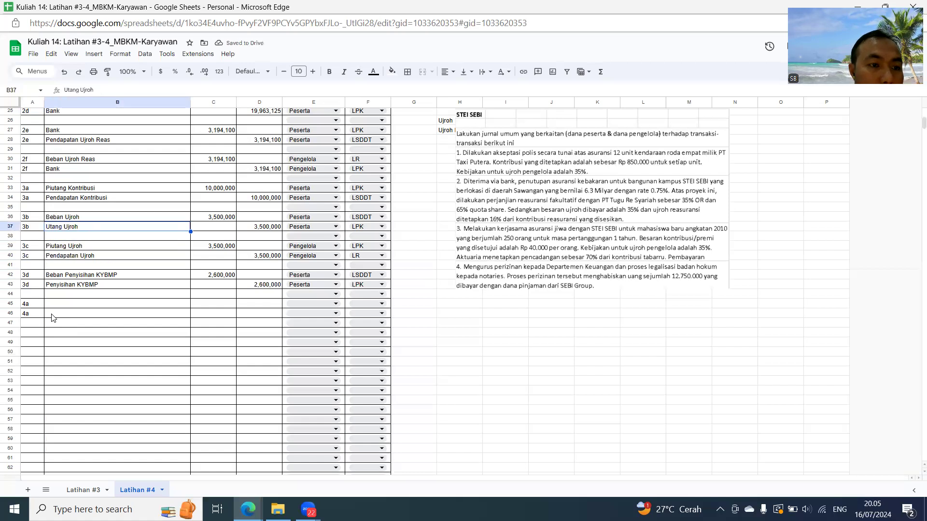
type("=")
key("Up")
key("Up")
key("Up")
key("Up")
key("Up")
key("Up")
key("Up")
key("Up")
key("Up")
key("Up")
key("Up")
key("Up")
key("Up")
key("Up")
key("Up")
key("Up")
key("Up")
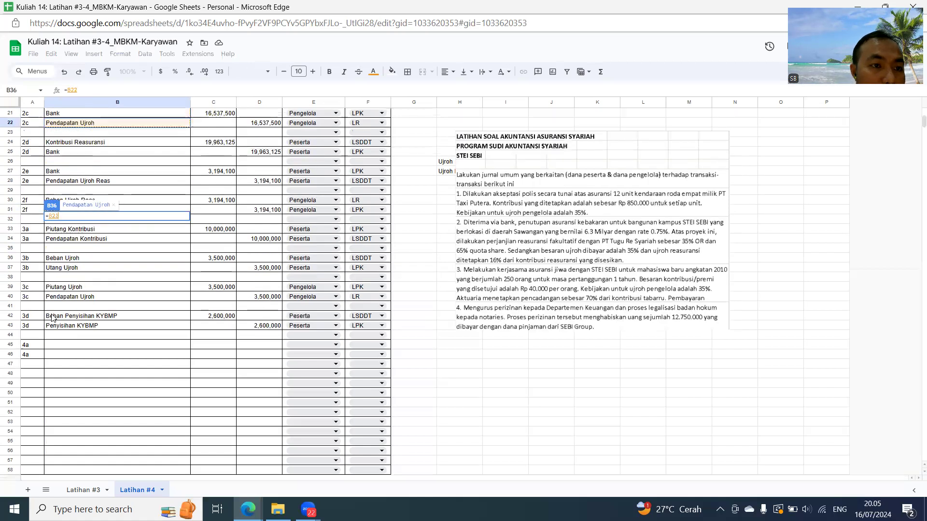
key("Up")
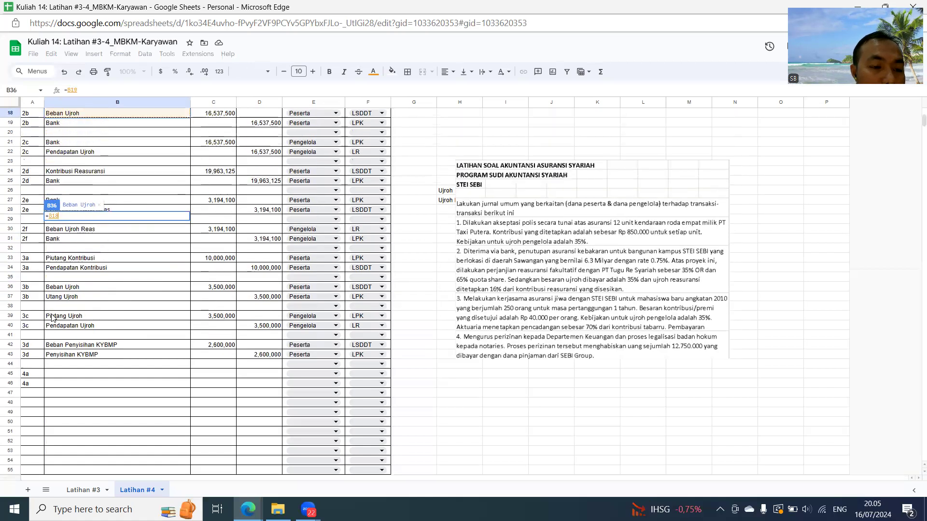
key("Return")
key("Down")
key("Down")
key("Down")
key("Down")
type("=")
key("Up")
key("Up")
key("Up")
key("Up")
key("Up")
key("Up")
key("Up")
key("Up")
key("Up")
key("Up")
key("Up")
key("Up")
key("Up")
key("Up")
key("Up")
key("Up")
key("Up")
key("Up")
key("Up")
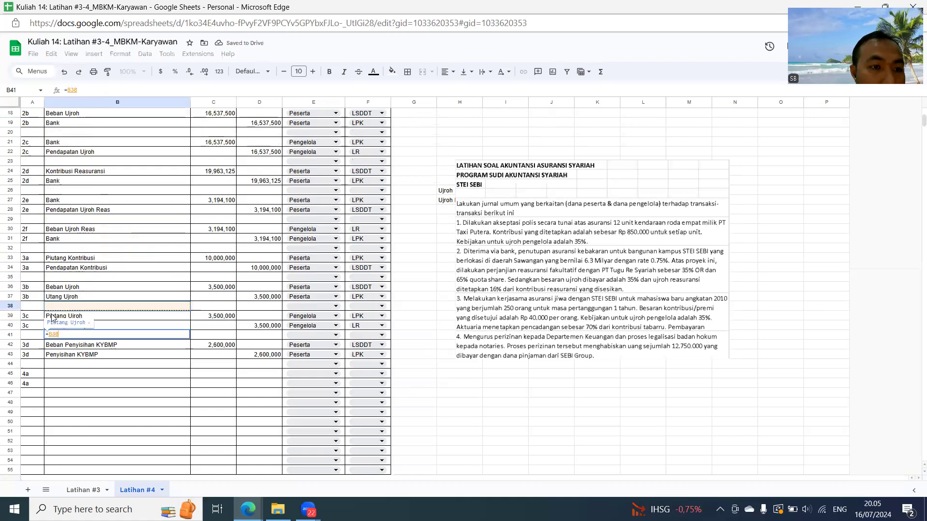
key("Return")
key("Down")
- Replace the 3c credit account in B40 with a reference to Pendapatan Ujroh in B22
key("Up")
key("Up")
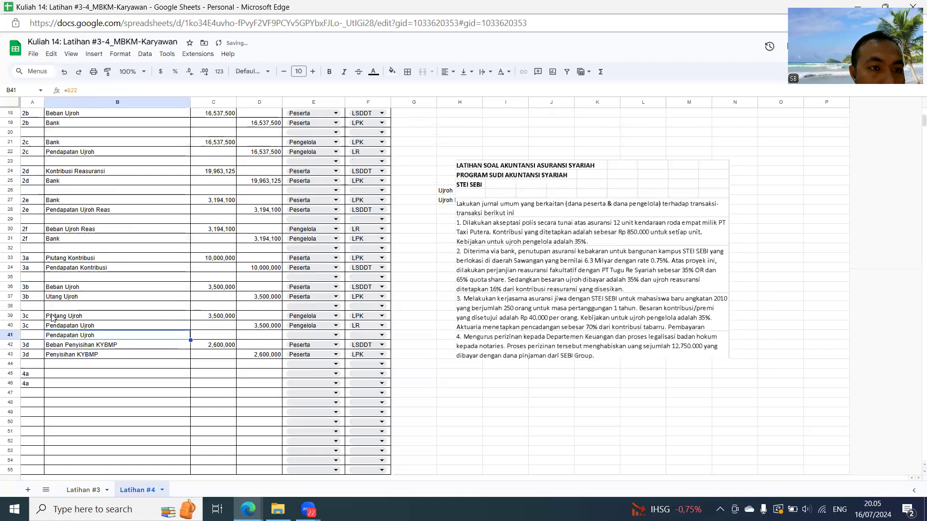
key("Delete")
key("Up")
type("=")
key("Up")
key("Up")
key("Up")
key("Up")
key("Up")
key("Up")
key("Up")
key("Up")
key("Up")
key("Up")
key("Up")
key("Up")
key("Up")
key("Up")
key("Up")
key("Up")
key("Up")
key("Up")
key("Up")
key("Down")
key("Return")
key("Up")
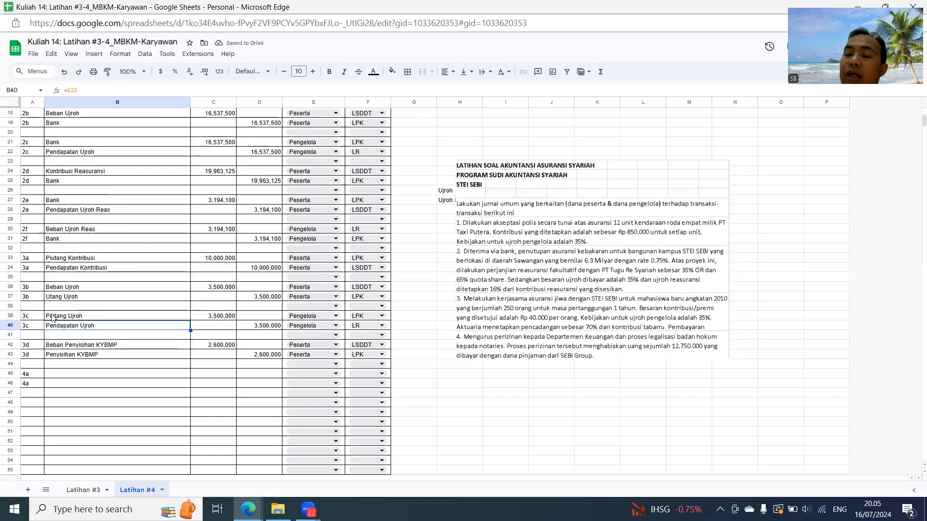
- Enter the 4a debit account Beban Perizinan in B45
key("Down")
key("Down")
key("Down")
key("Down")
key("Down")
key("Down")
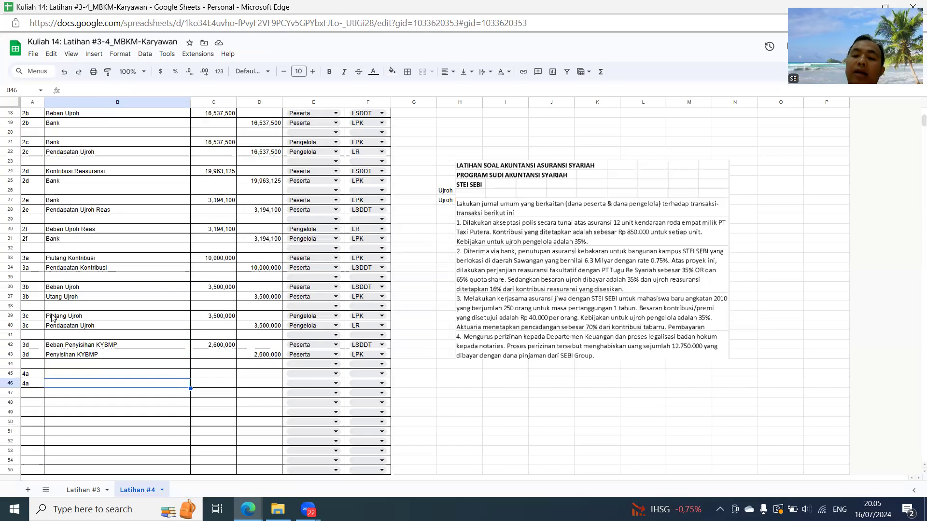
key("Up")
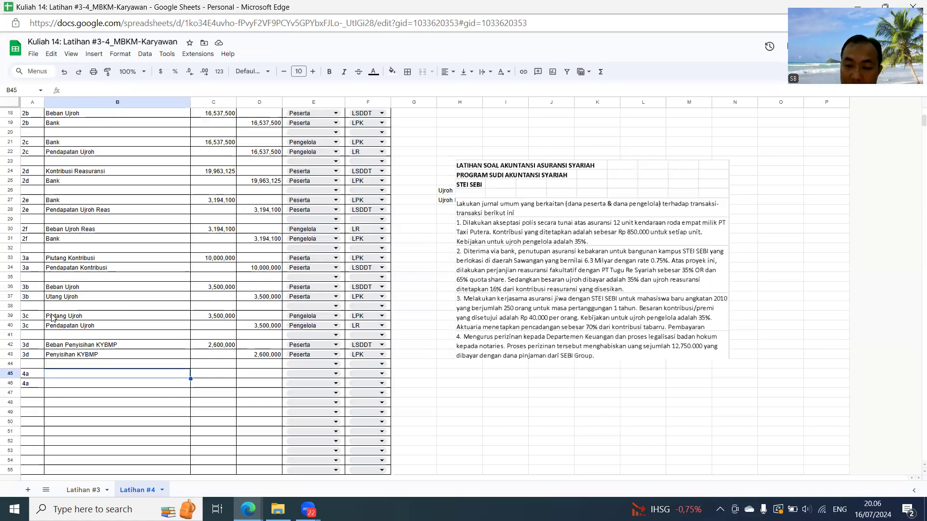
type("Beban ")
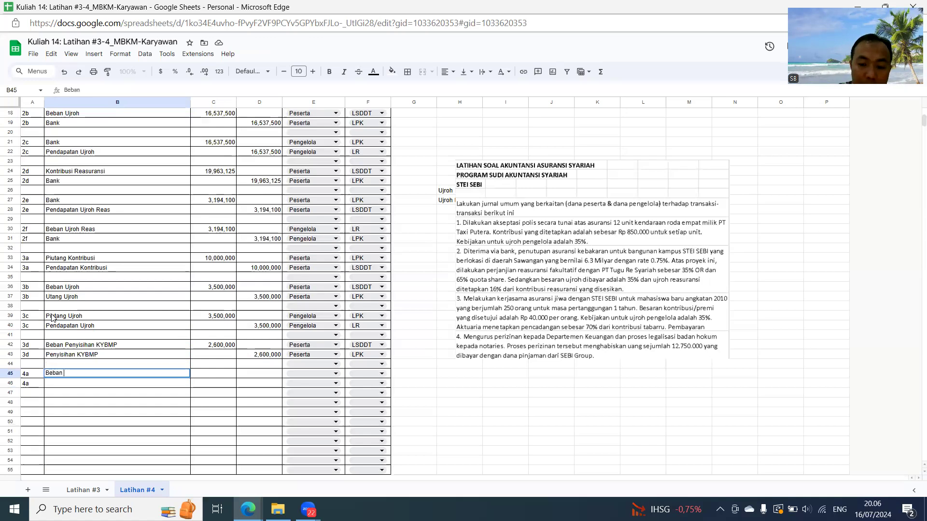
type("Perizinan")
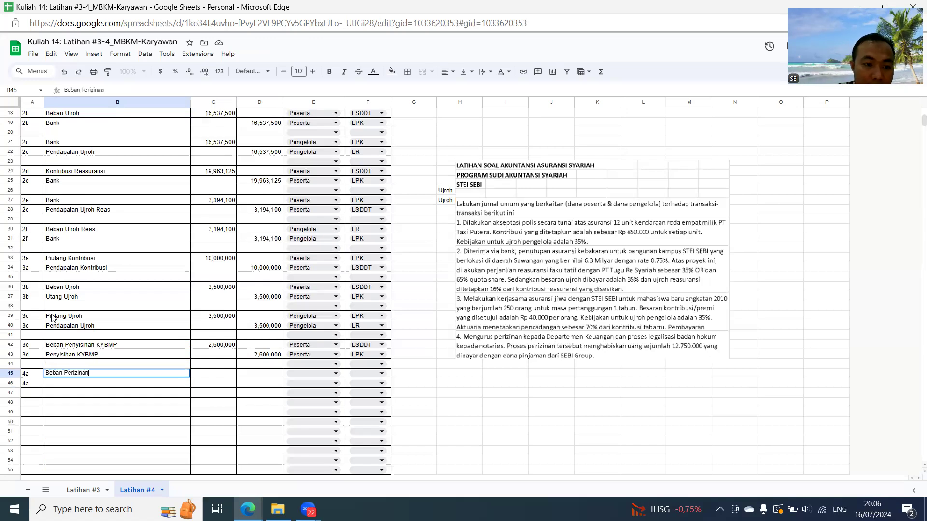
key("Return")
- Enter the 4a credit account Utang Pihak Ketiga in B46
type("Utang ")
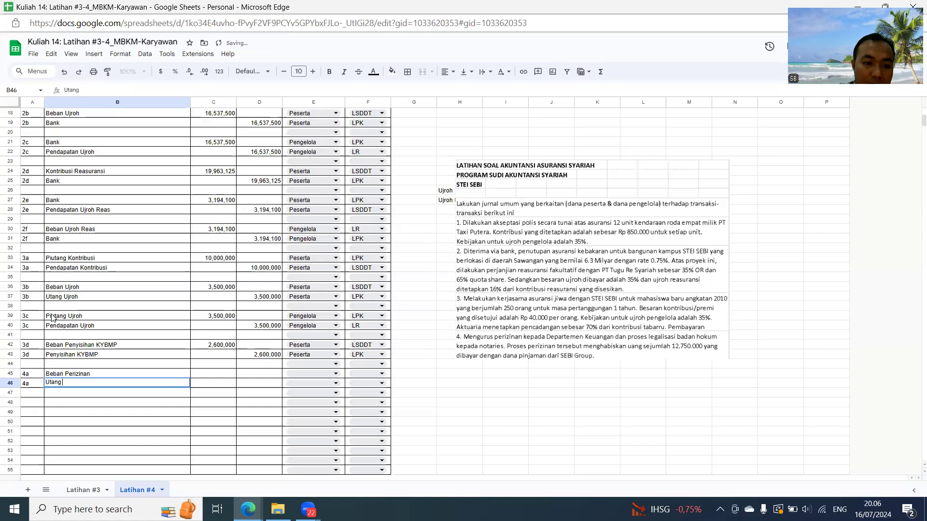
type("kepada STEI SEB")
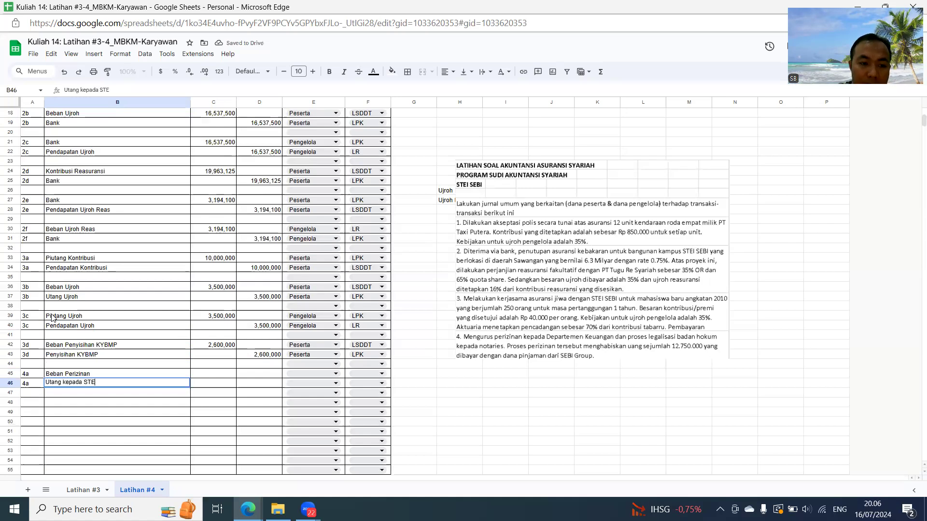
key("BackSpace")
key("BackSpace")
key("BackSpace")
key("BackSpace")
key("BackSpace")
key("BackSpace")
key("BackSpace")
key("BackSpace")
key("BackSpace")
key("BackSpace")
key("BackSpace")
key("BackSpace")
key("BackSpace")
key("BackSpace")
key("BackSpace")
key("BackSpace")
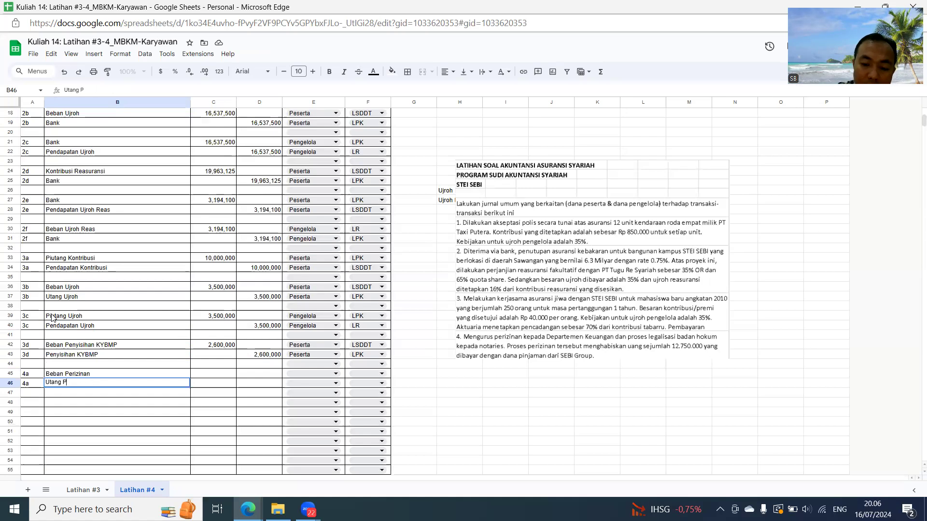
type("Pihak Ketiga")
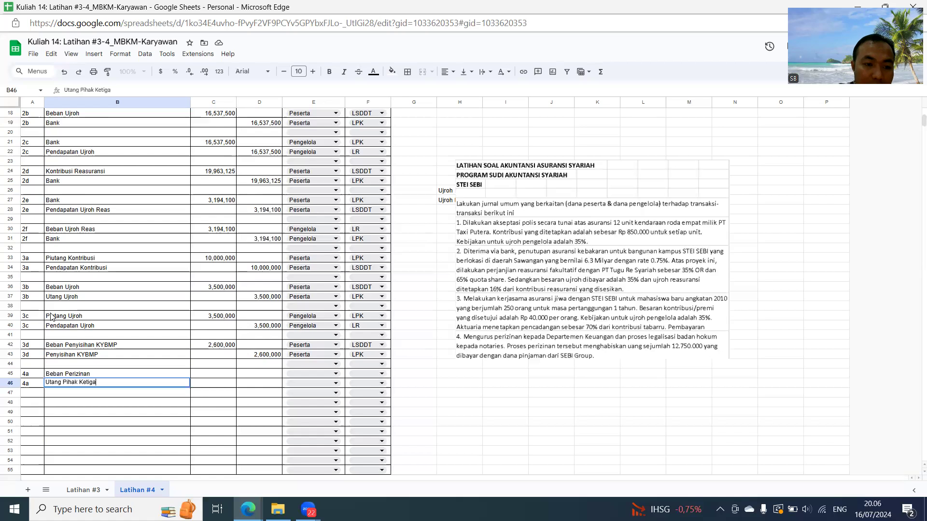
key("Tab")
- Enter the 4a debit of 12,750,000 in C45, and reference C45 for the credit in D46
key("Up")
type("12,750")
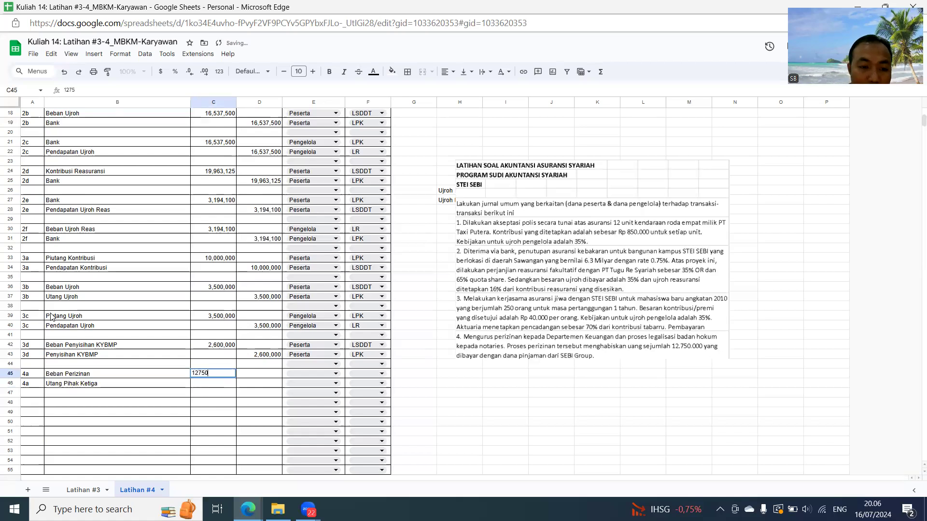
type(",000")
key("Return")
key("Right")
type("=")
key("Left")
key("Up")
key("Return")
- Classify both 4a lines as Pengelola in E45 and E46, with report LR in F45 and LPK in F46
key("Up")
key("Up")
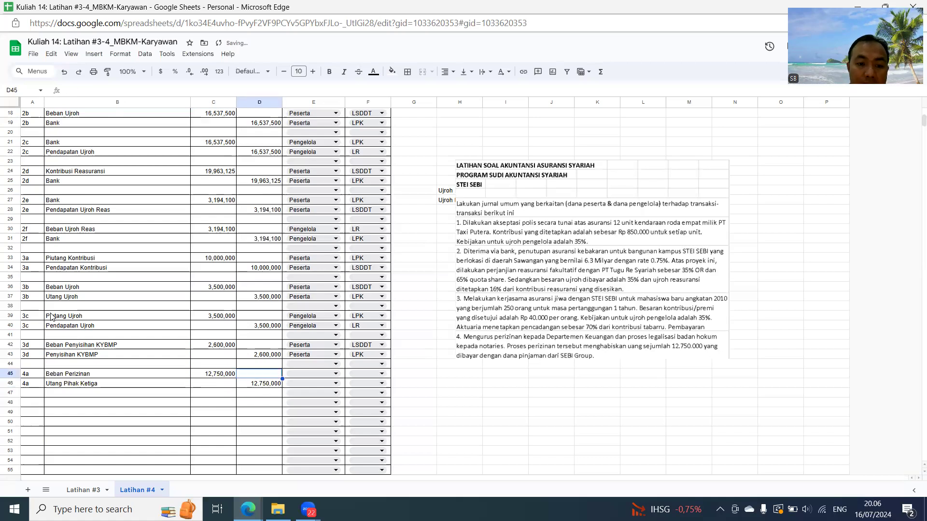
key("Right")
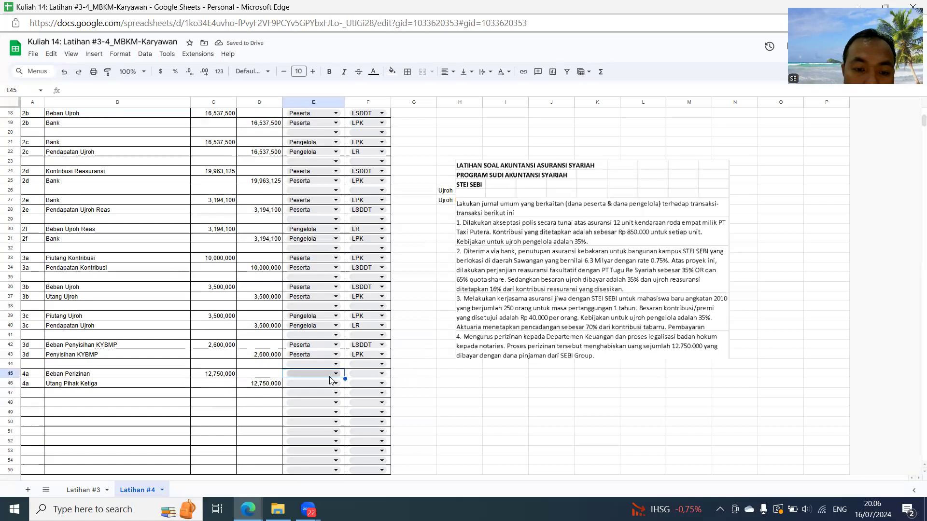
left_click(334, 373)
left_click(311, 401)
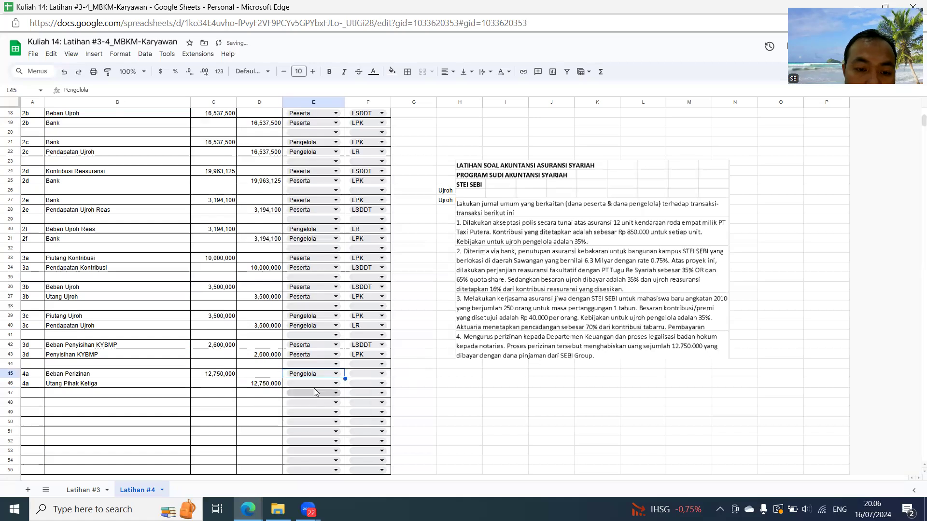
left_click(316, 383)
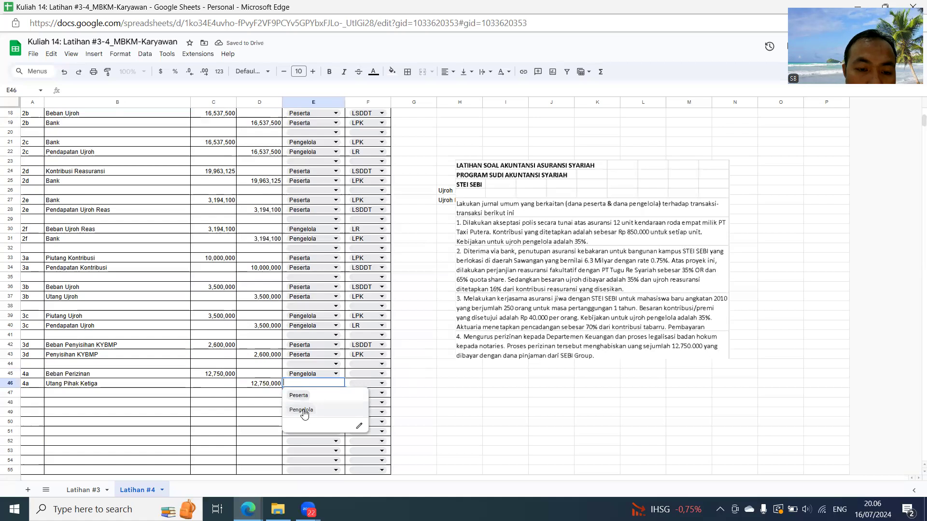
left_click(303, 410)
left_click(360, 374)
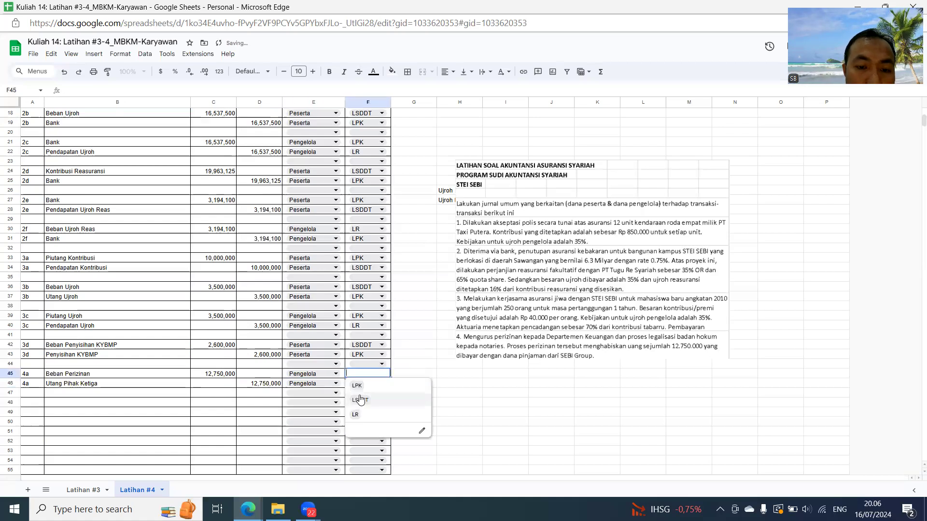
left_click(356, 416)
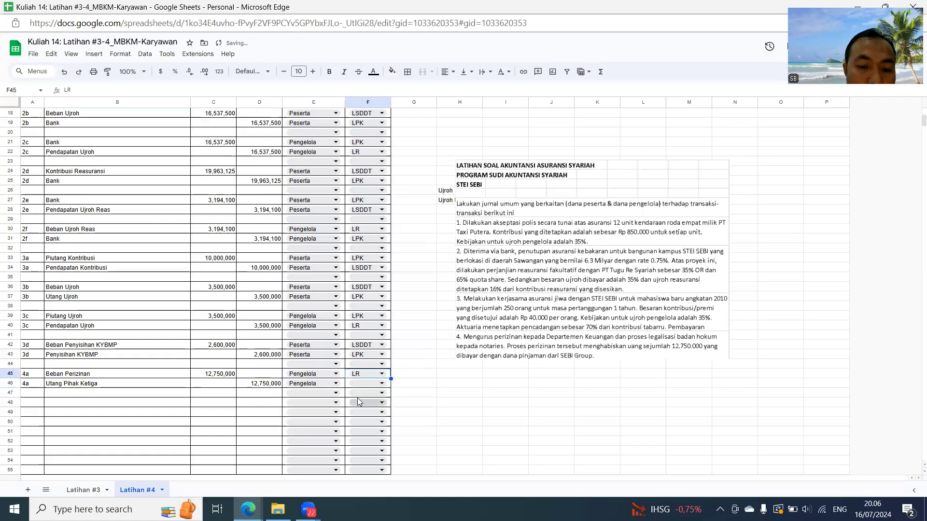
left_click(362, 384)
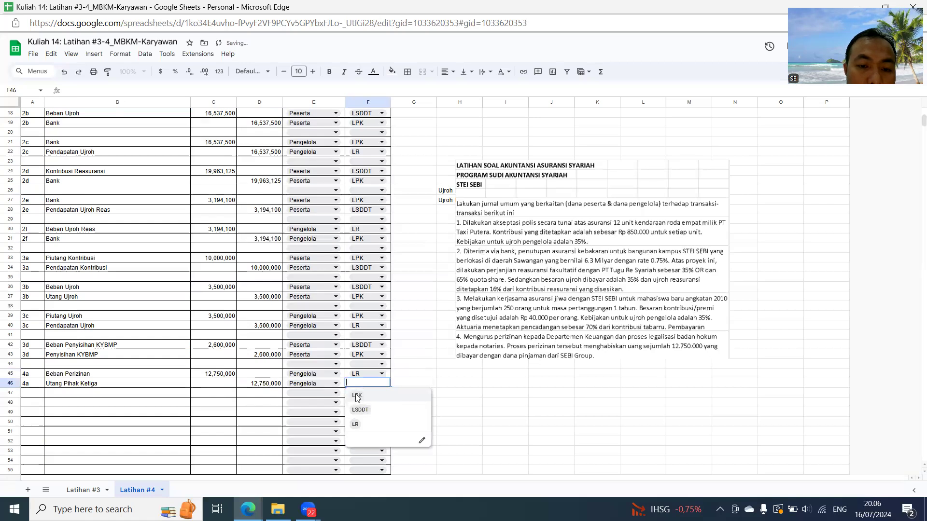
left_click(357, 396)
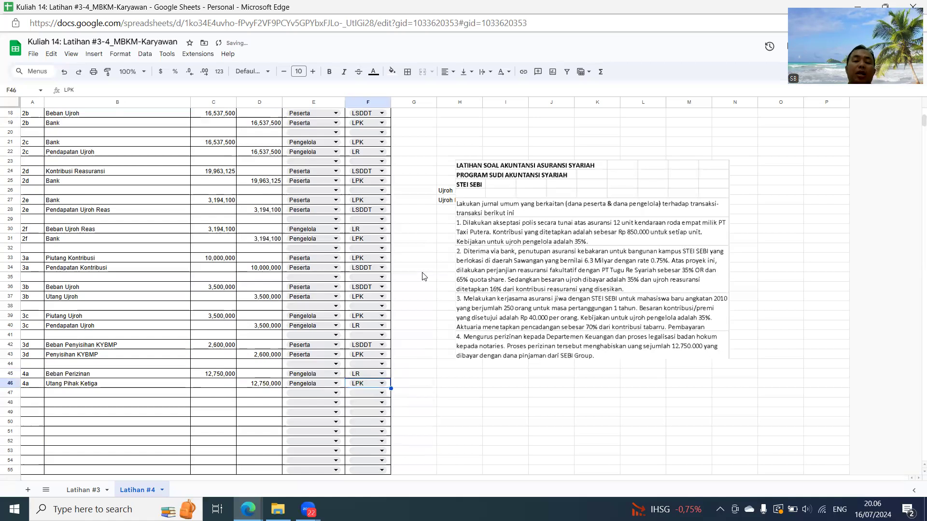
- Move the exercise question image up to start at row 18, and switch to the 12. Latihan Lengkap 4 presentation
left_click(534, 225)
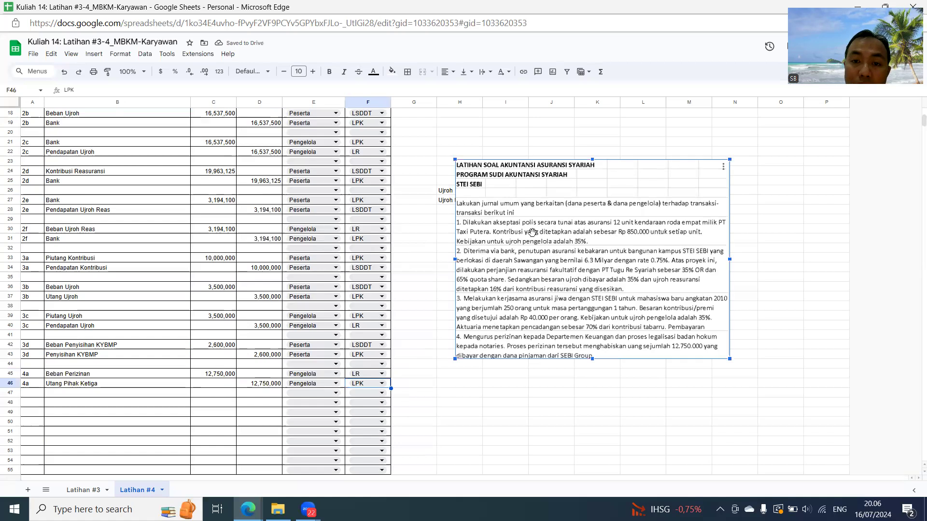
left_click_drag(534, 226, 517, 186)
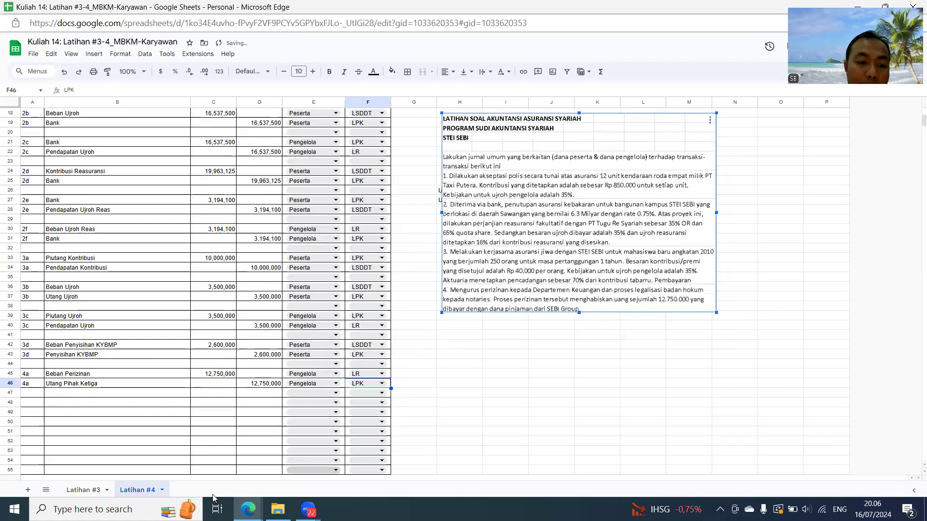
mouse_move(248, 509)
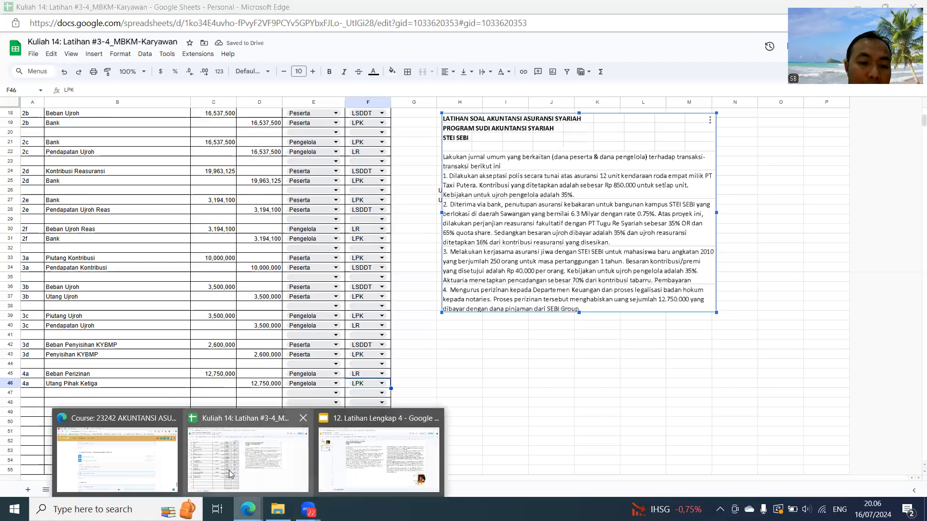
left_click(406, 453)
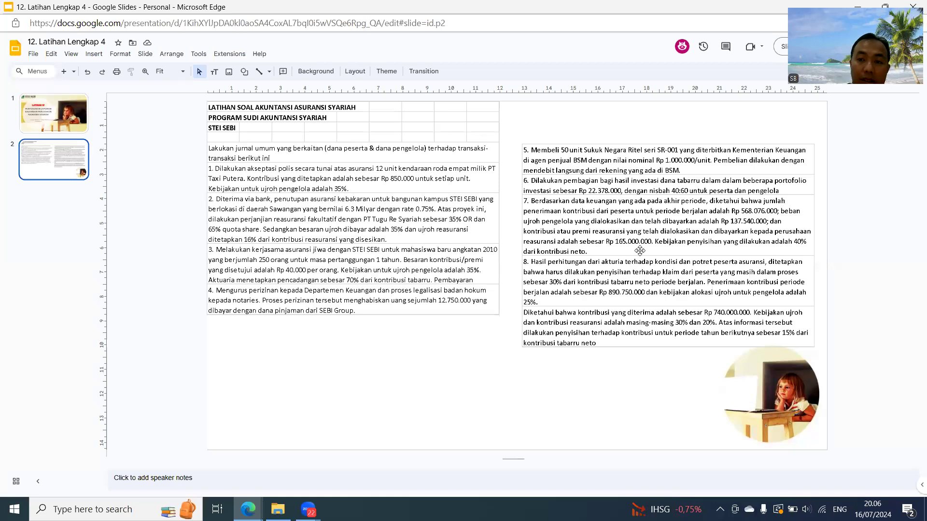
- Capture the questions from number 5 onward on the slide as a screenshot and try to paste it into the Latihan #4 sheet
key("super+shift+s")
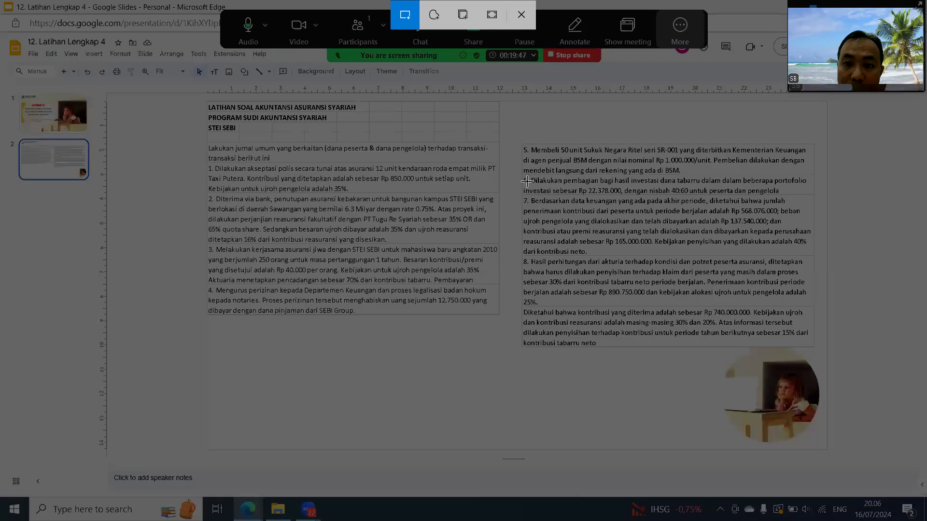
left_click_drag(520, 141, 814, 348)
left_click_drag(815, 348, 815, 349)
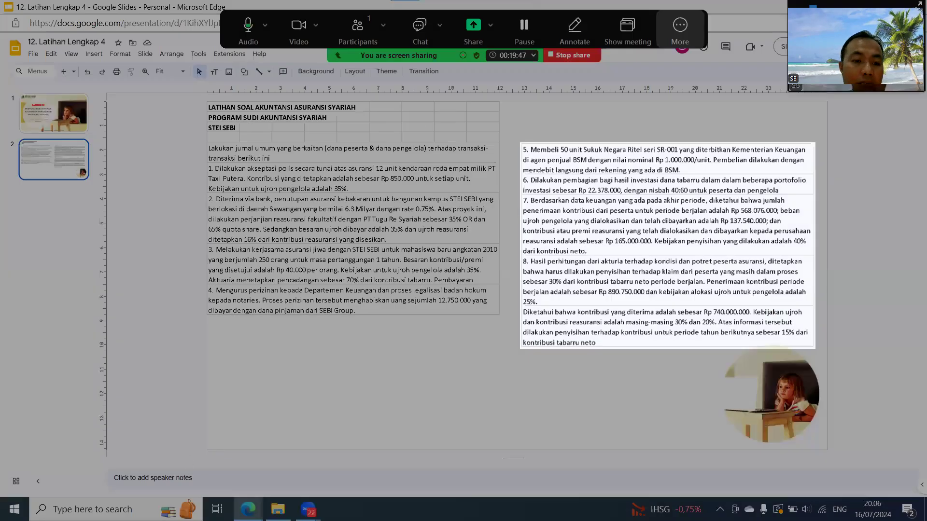
mouse_move(248, 509)
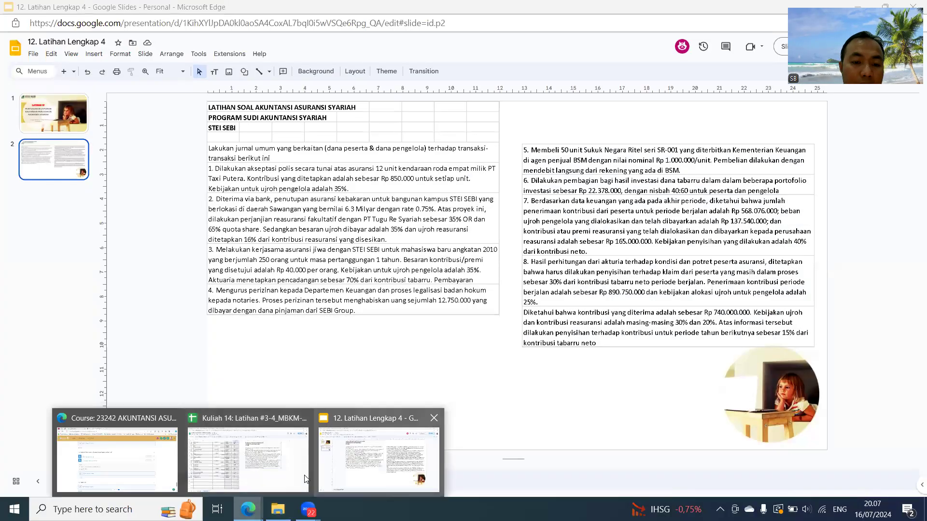
left_click(309, 468)
key("ctrl+v")
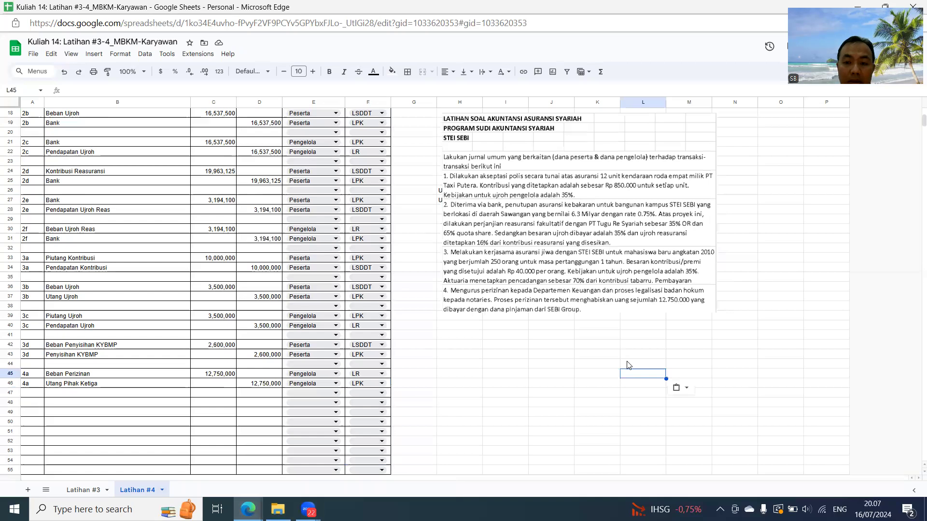
left_click(573, 341)
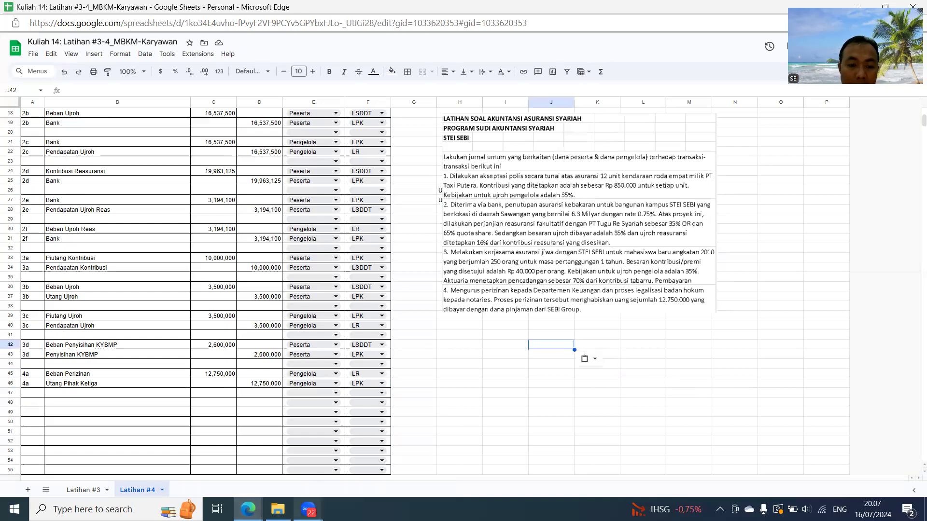
- Return to the 12. Latihan Lengkap 4 slide and capture the block of questions from number 5 onward again
mouse_move(249, 509)
left_click(379, 459)
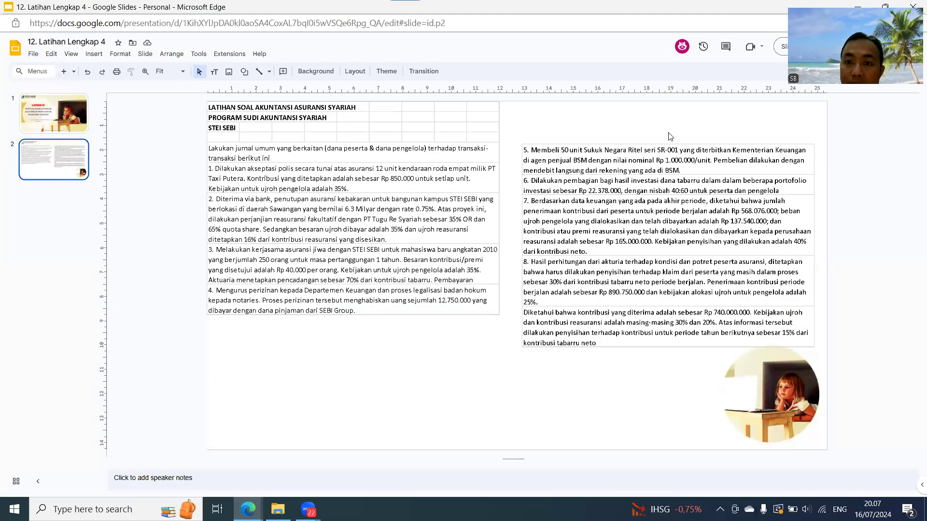
key("super+shift+s")
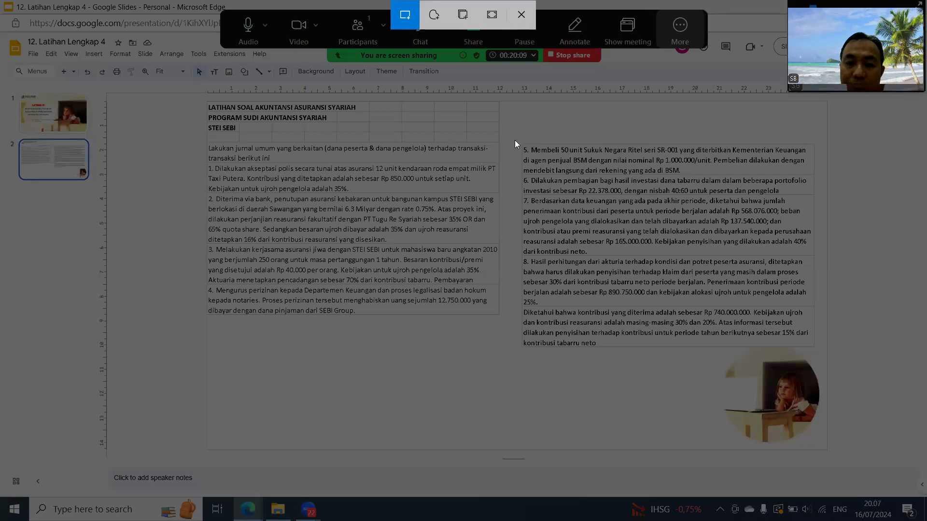
key("Escape")
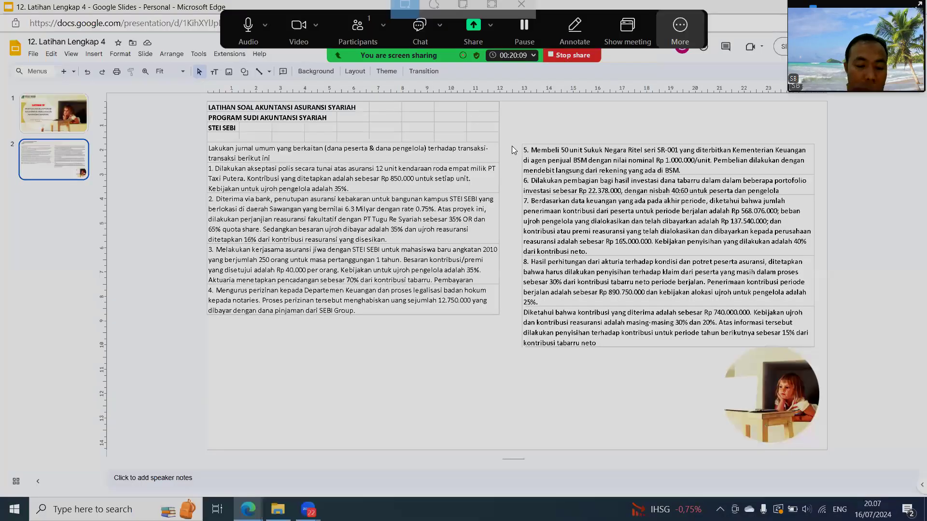
key("super+shift+s")
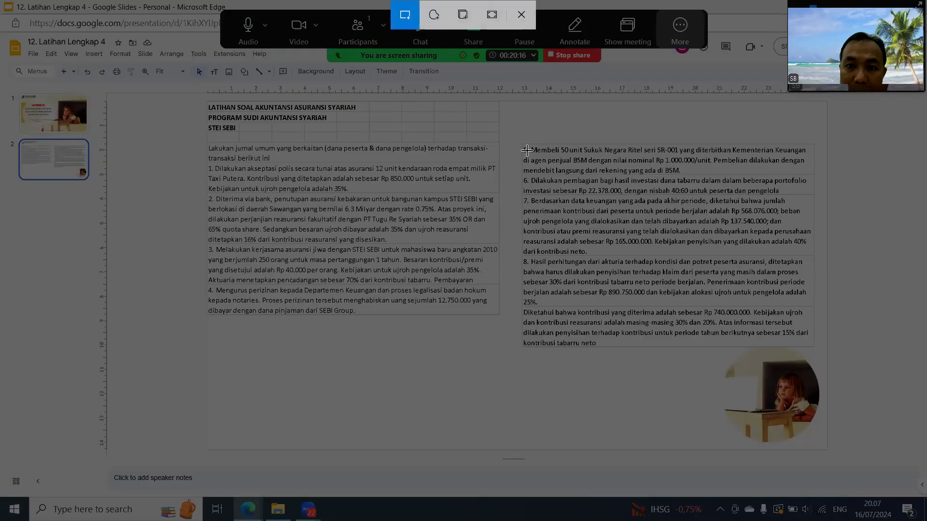
left_click_drag(520, 140, 816, 348)
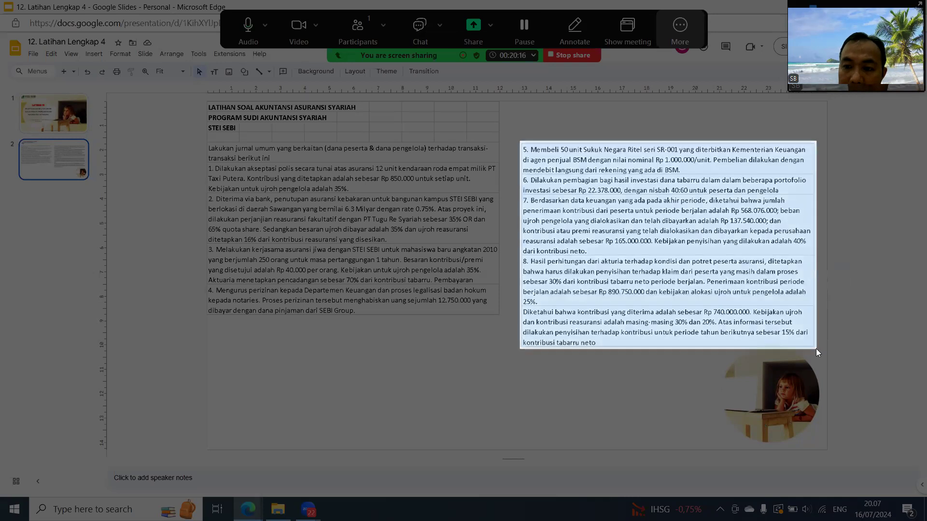
- Try to paste the captured questions at M43 of the Latihan #4 sheet, using the format-only paste option
mouse_move(247, 509)
left_click(116, 453)
left_click(678, 358)
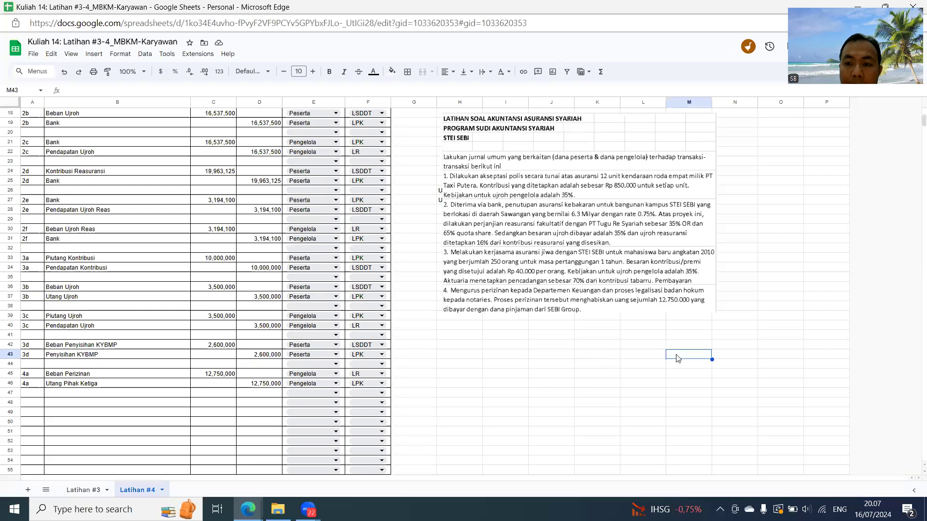
key("ctrl+v")
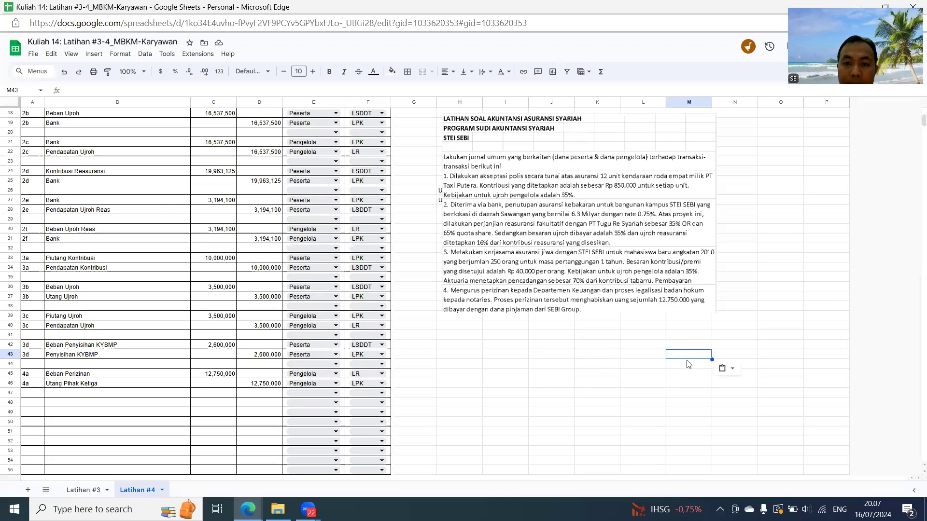
left_click(732, 369)
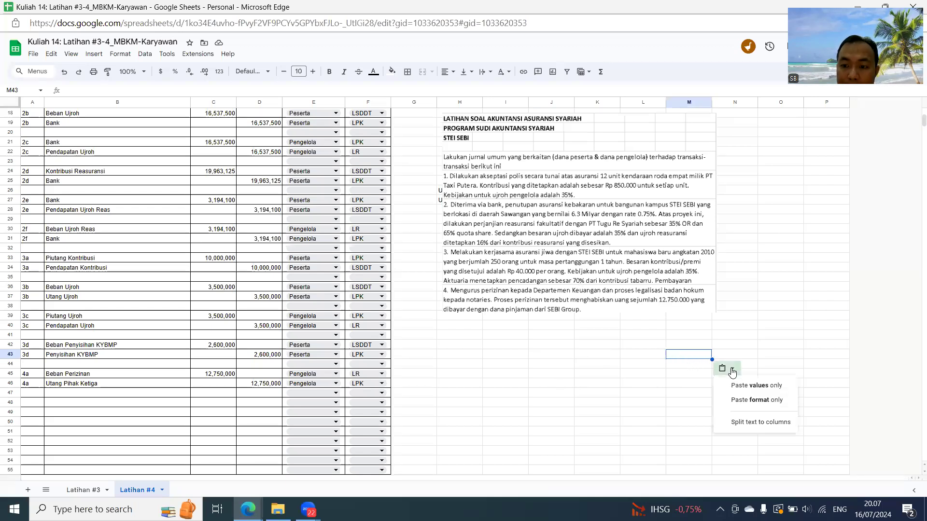
left_click(761, 403)
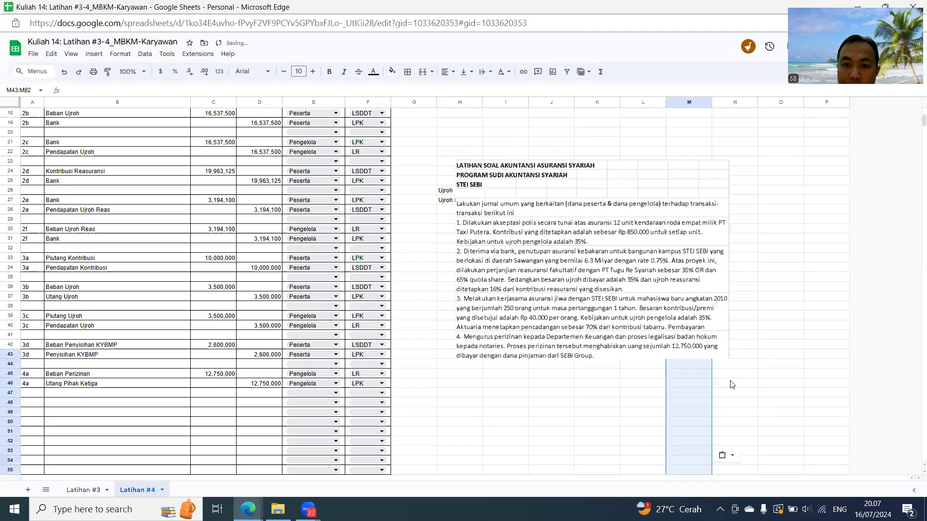
- Move the image of questions 1 to 4 back up beside the journal, starting at about row 18
left_click(676, 377)
left_click(610, 207)
left_click_drag(609, 206, 597, 153)
left_click(579, 326)
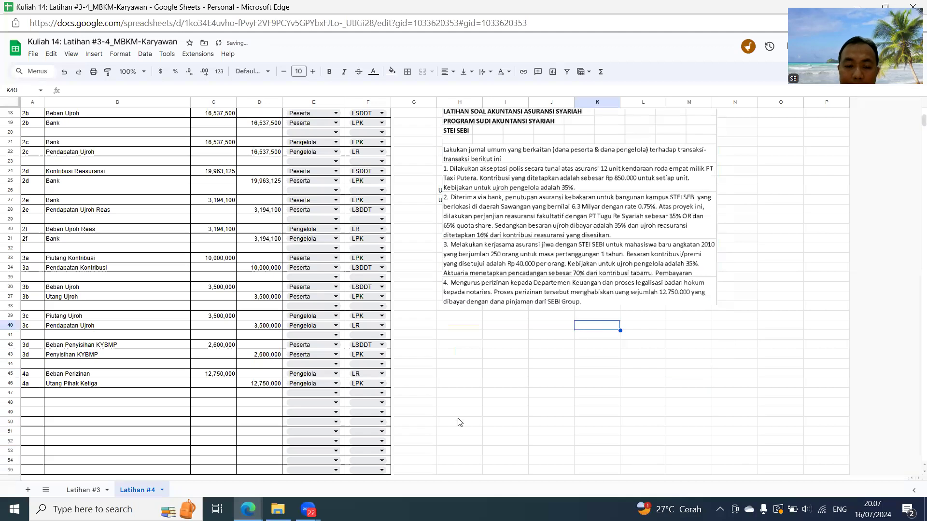
- Switch to the 12. Latihan Lengkap 4 presentation and take a fresh screenshot of questions 5 onward with the closing paragraph
mouse_move(248, 510)
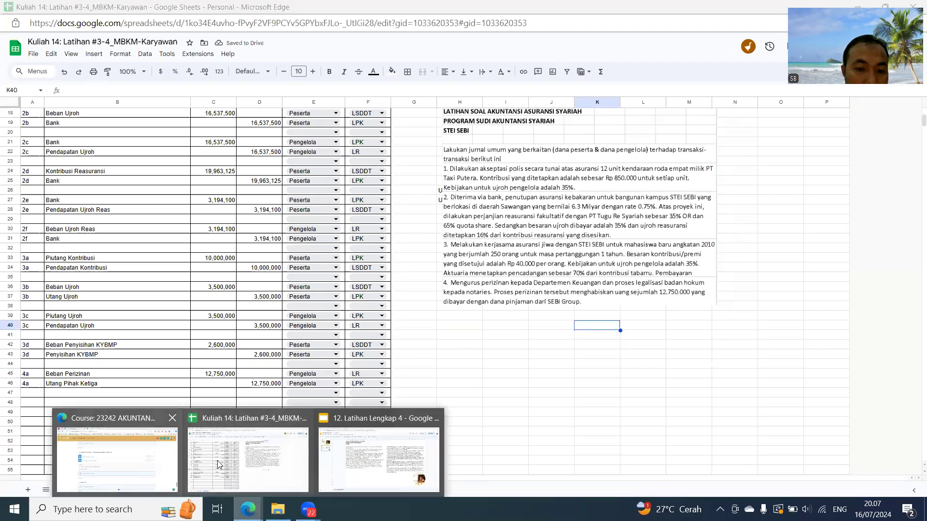
left_click(418, 467)
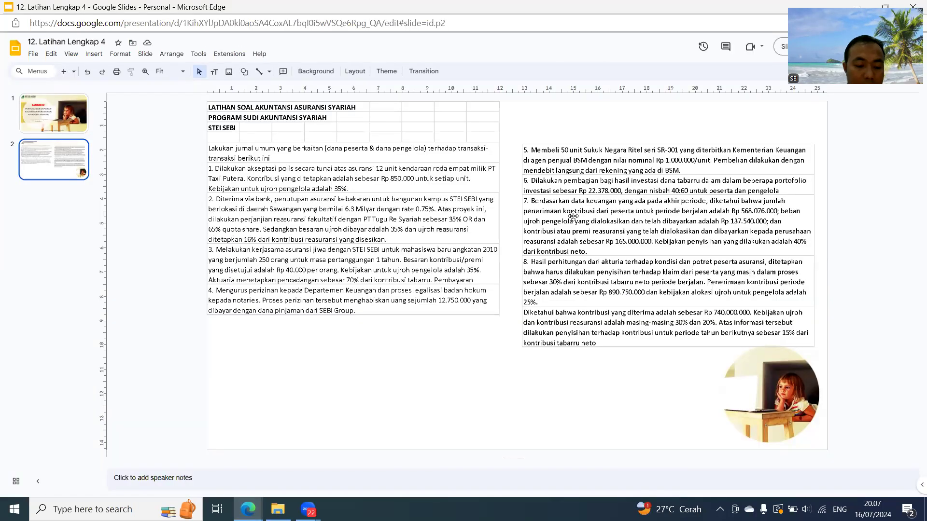
key("super+shift+s")
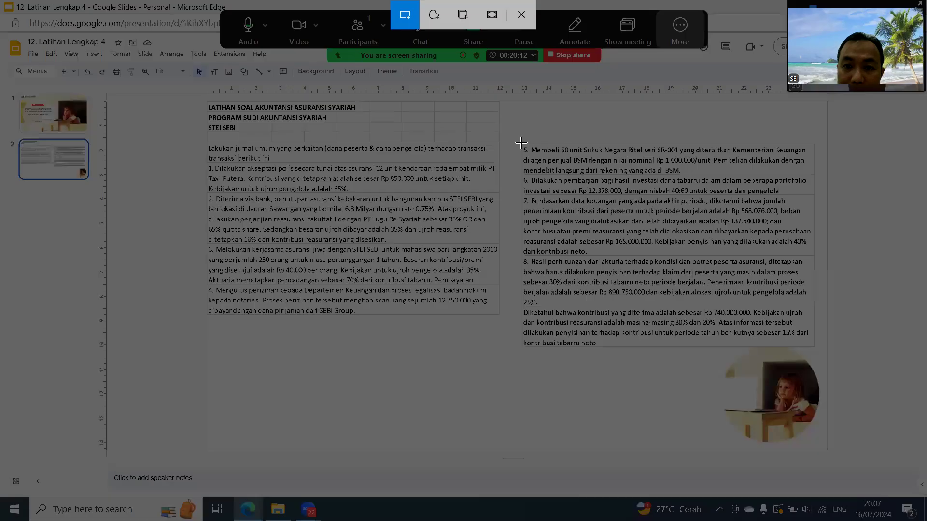
left_click_drag(520, 143, 818, 352)
mouse_move(248, 507)
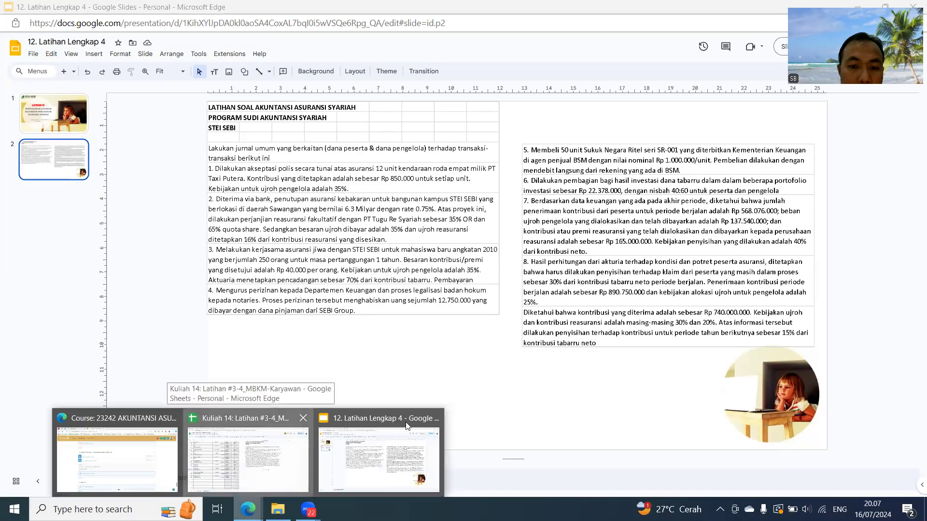
- In the Latihan #4 sheet, move the question image up to end at row 25 and try to paste the new screenshot at K34
left_click(259, 466)
left_click(664, 364)
key("ctrl+v")
left_click_drag(607, 198, 609, 116)
left_click(585, 268)
key("ctrl+v")
left_click(631, 281)
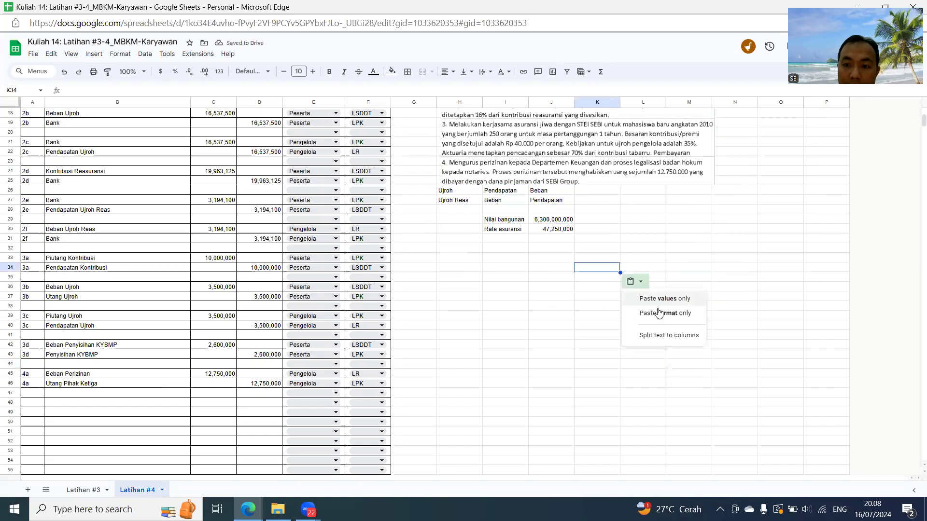
left_click(642, 357)
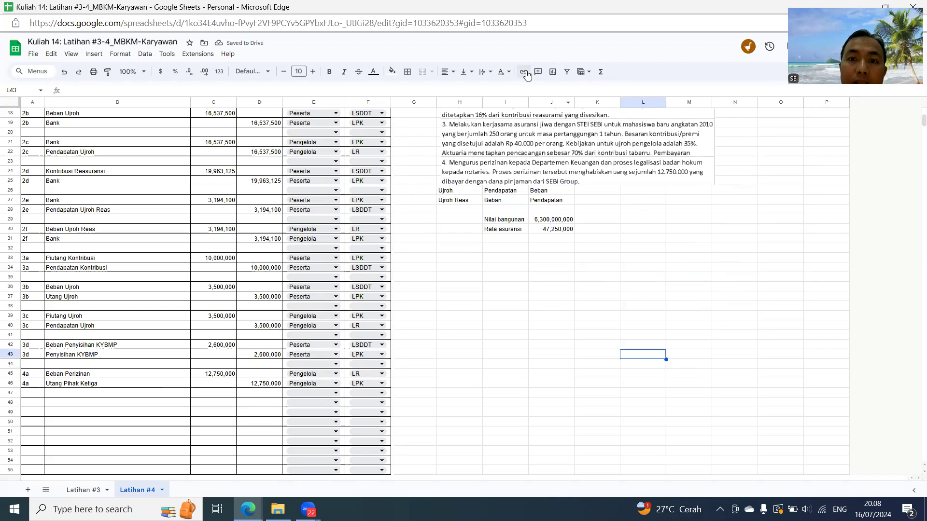
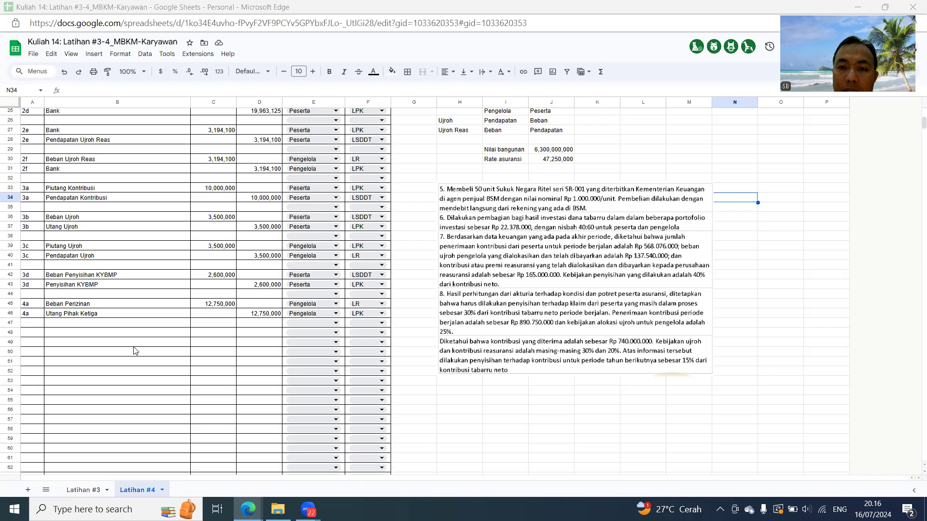
- Number the journal row at A48 as entry 5 and link A49 to that number
left_click(30, 337)
type("5")
key("Return")
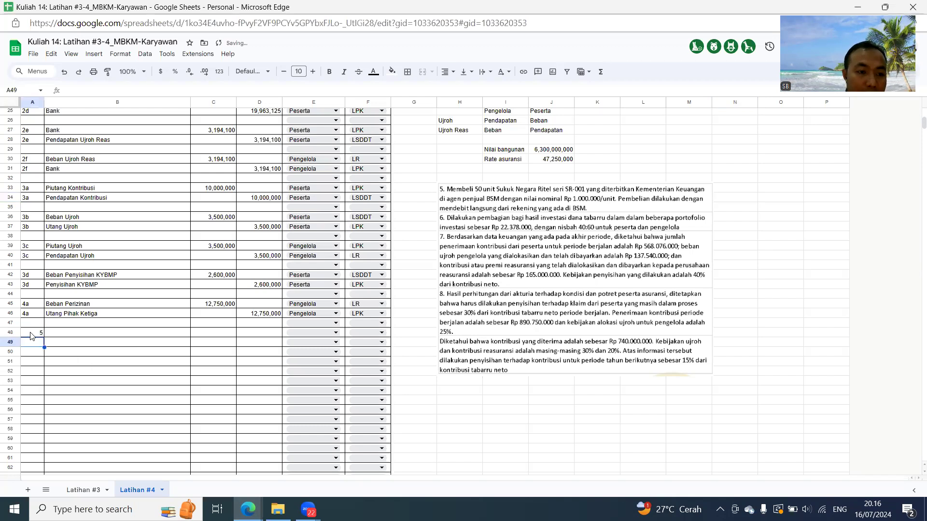
type("=")
key("Return")
- Enter Sukuk Negara and BSM as the accounts of the two entry 5 rows, B48 and B49
key("Up")
key("Up")
key("Right")
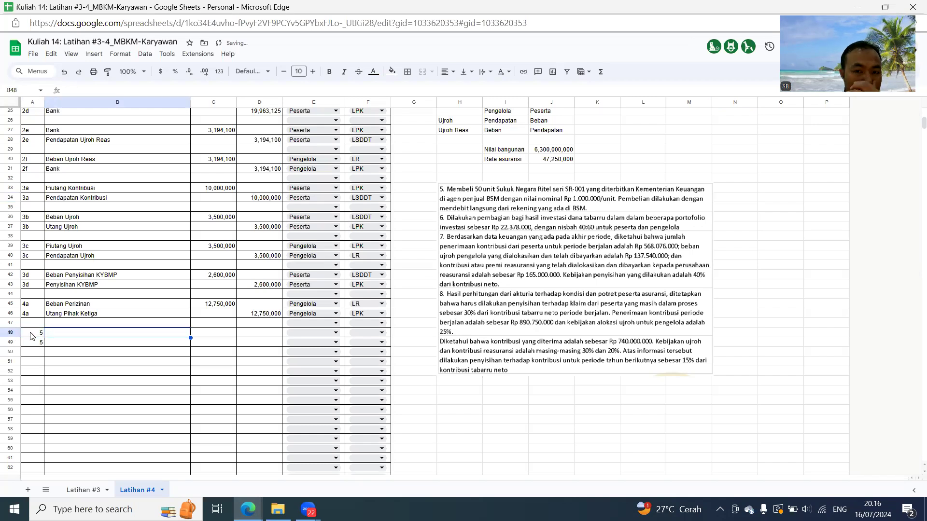
type("Sukuk Negara")
key("Return")
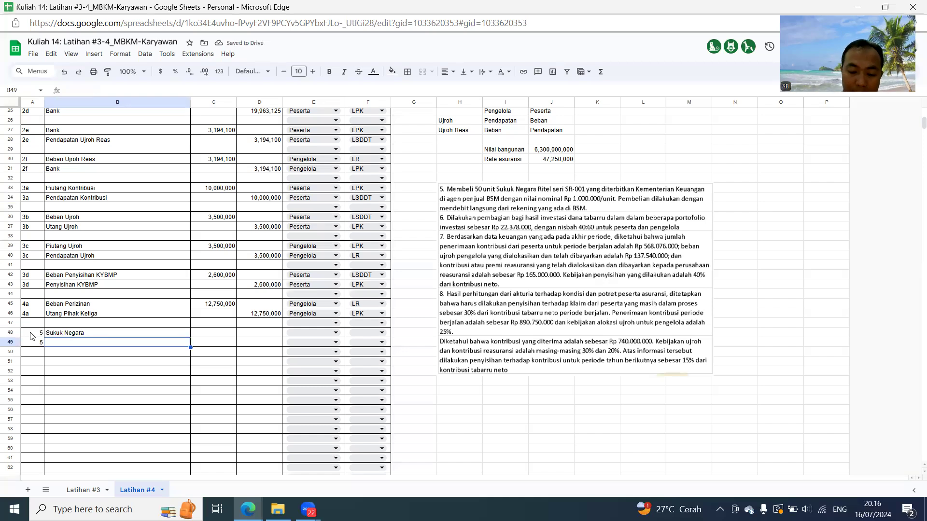
type("BSM")
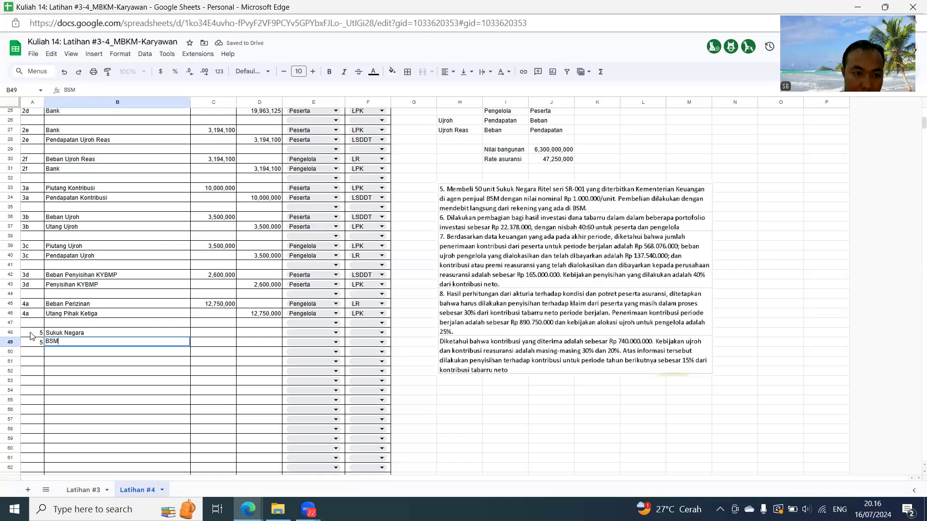
key("Tab")
- Calculate the Sukuk Negara debit in C48 as =50*1000000 and link the BSM credit in D49 to it
key("Up")
type("=50*1000000")
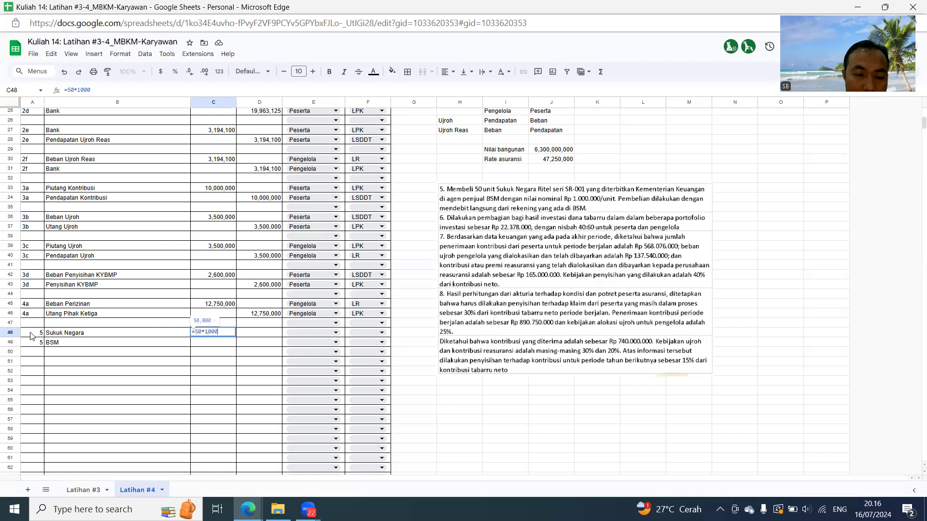
key("Return")
key("Right")
type("=")
key("Left")
key("Up")
key("Return")
- Assign both entry 5 rows to Peserta and set the Sukuk Negara row's report to LPK
key("Up")
key("Up")
key("Right")
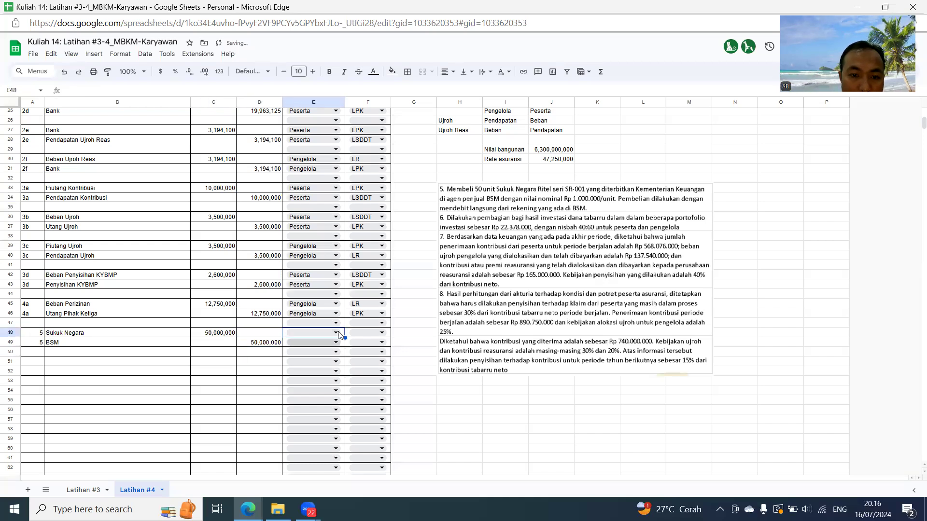
left_click(335, 332)
left_click(300, 344)
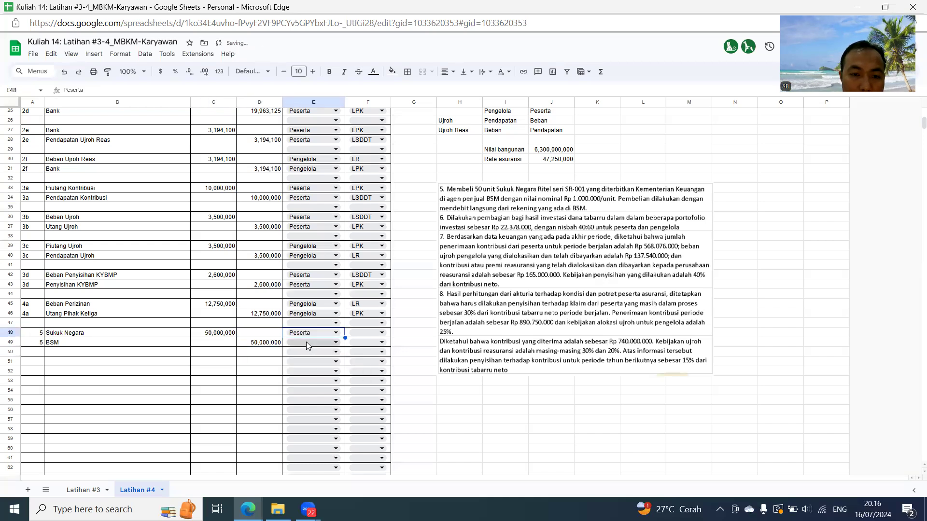
left_click(306, 342)
left_click(301, 356)
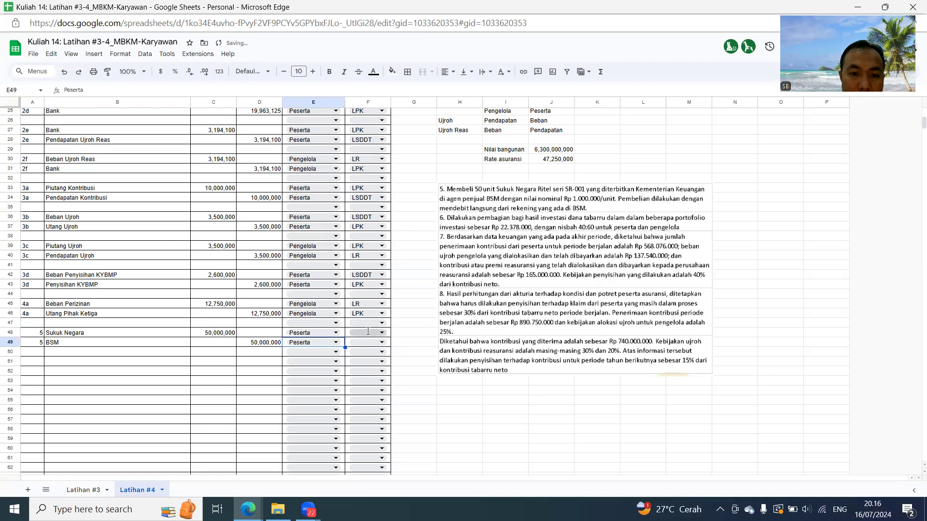
left_click(367, 332)
left_click(357, 344)
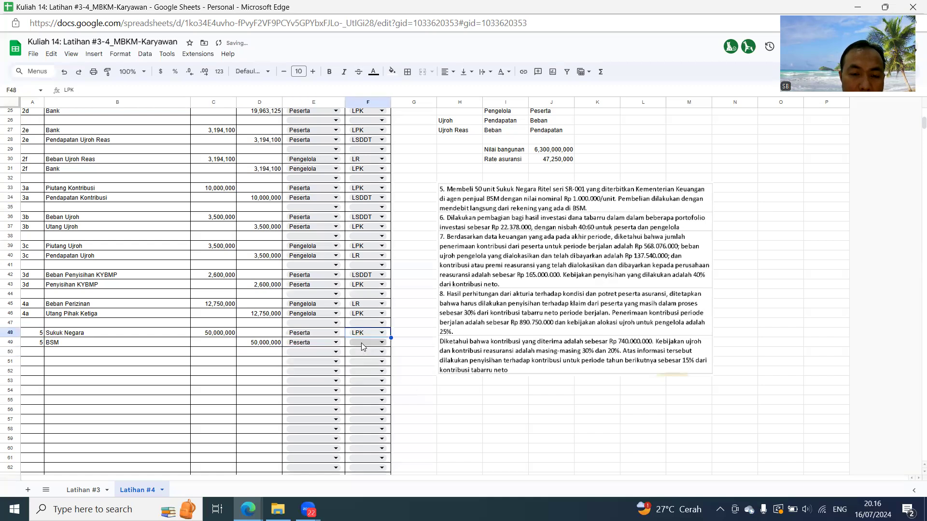
left_click(363, 342)
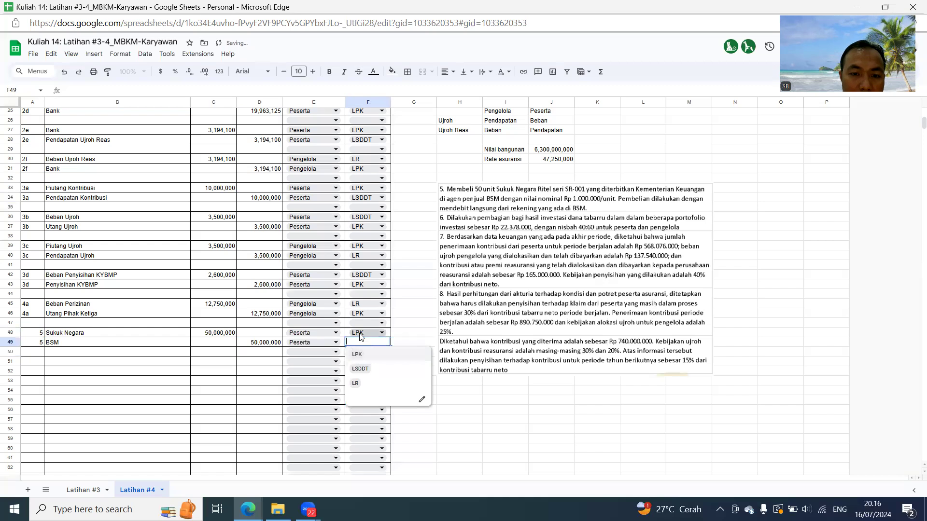
left_click(361, 333)
left_click(359, 360)
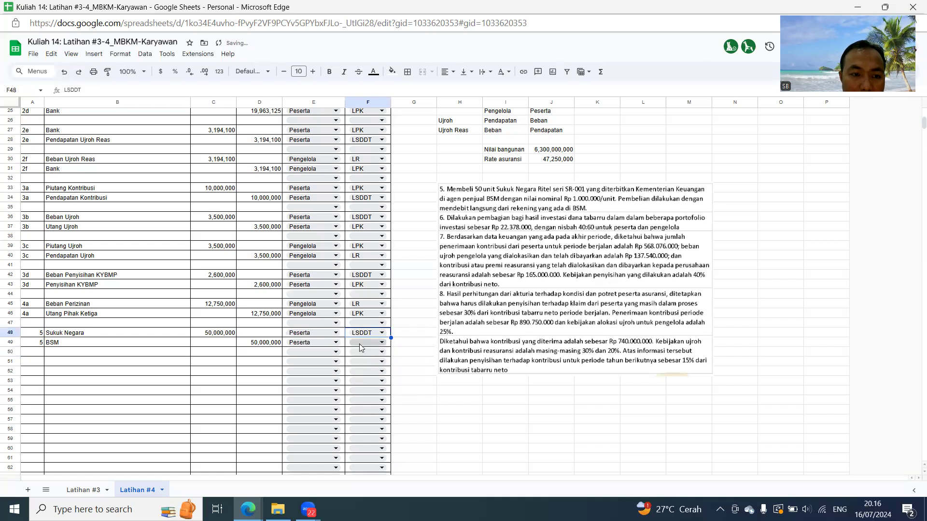
left_click(360, 343)
left_click(362, 333)
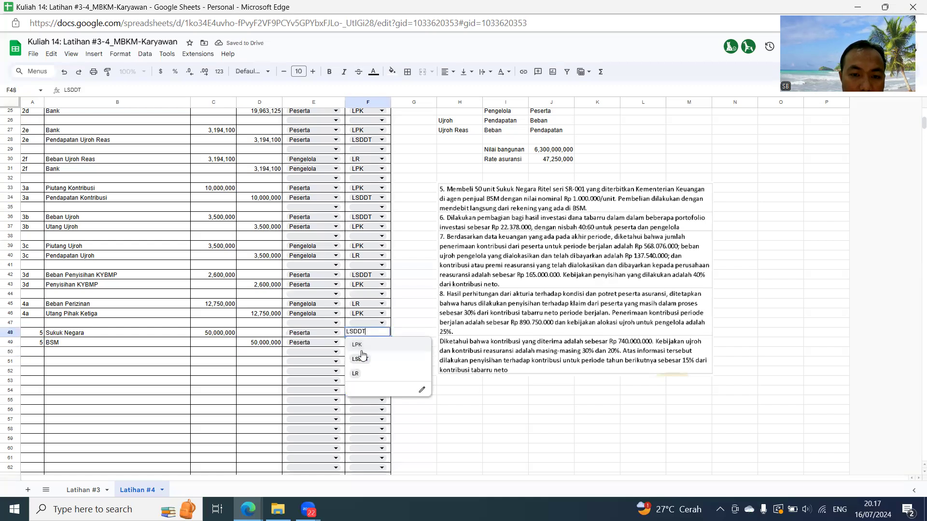
left_click(361, 344)
- Set the report of the BSM row in entry 5 to LPK
left_click(361, 343)
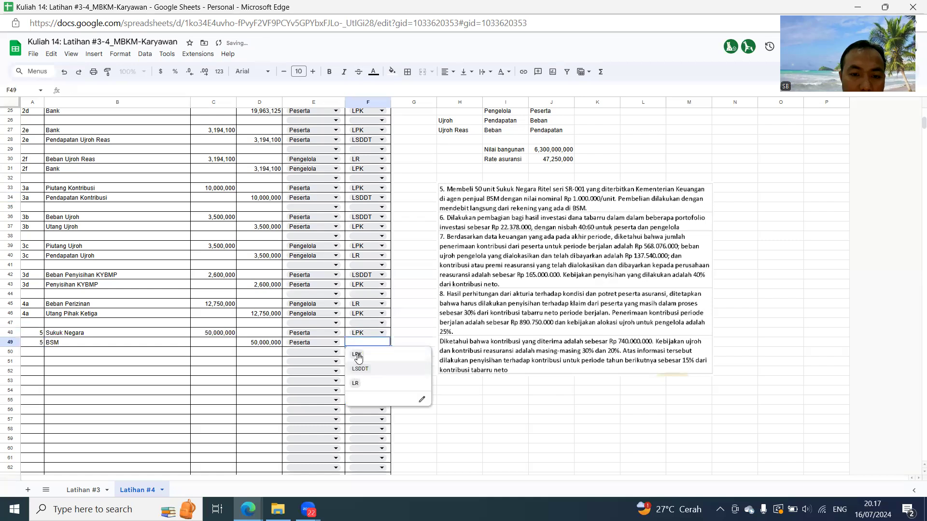
left_click(361, 354)
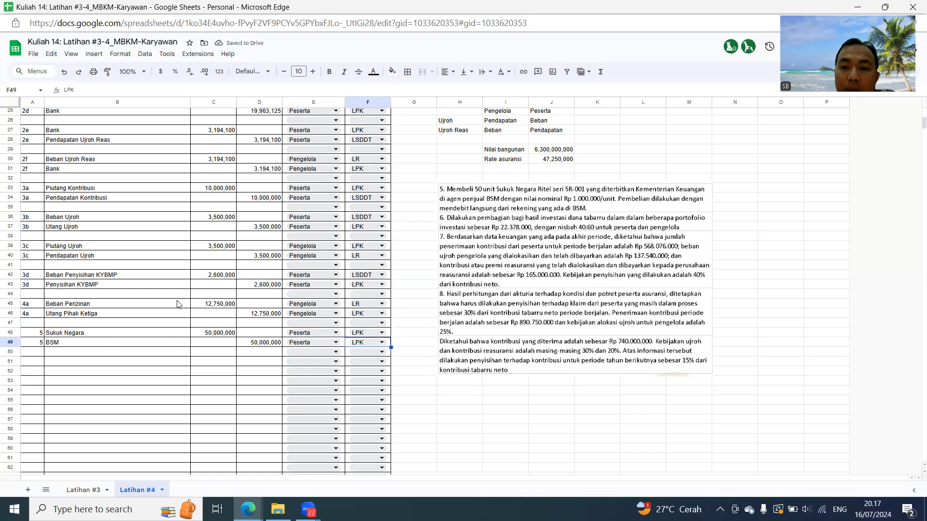
- Number the journal rows at A51 and A52 as entry 6a
left_click(37, 363)
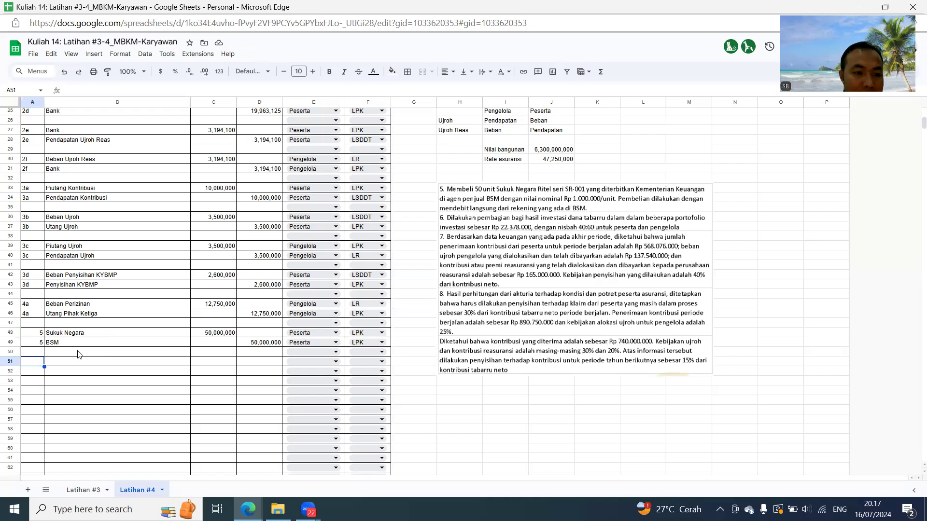
type("6a")
key("Return")
type("6a")
key("Return")
- Fill the first 6a account in B51 with a reference to the Kas account in B6
key("Up")
key("Up")
key("Right")
type("Kas")
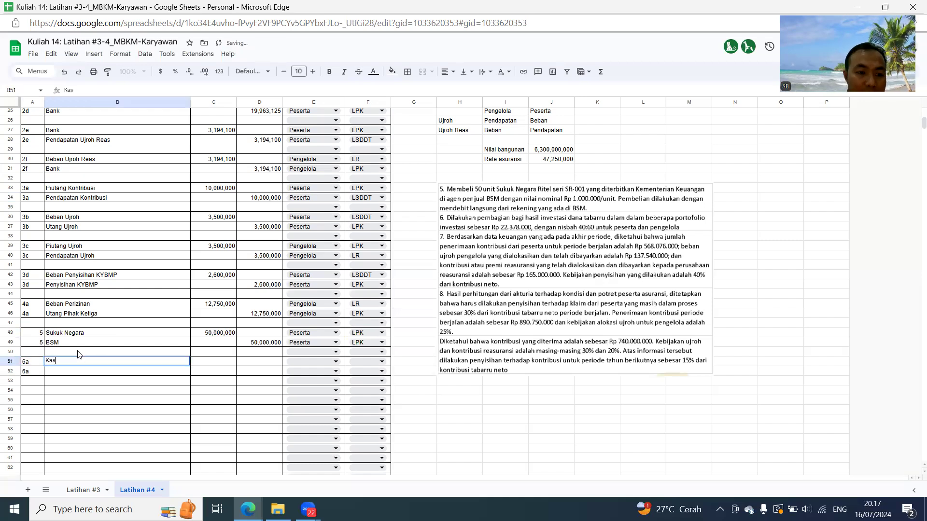
type("=")
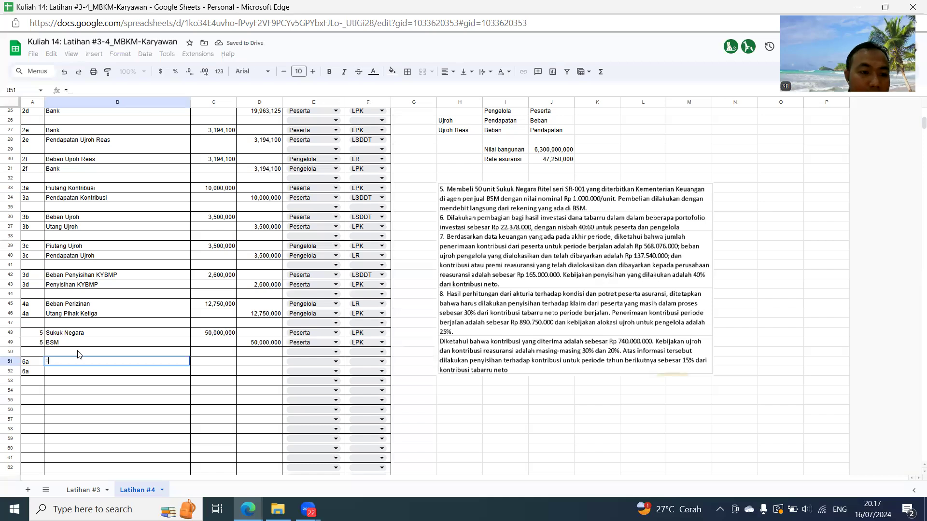
scroll(62, 145, "up", 4)
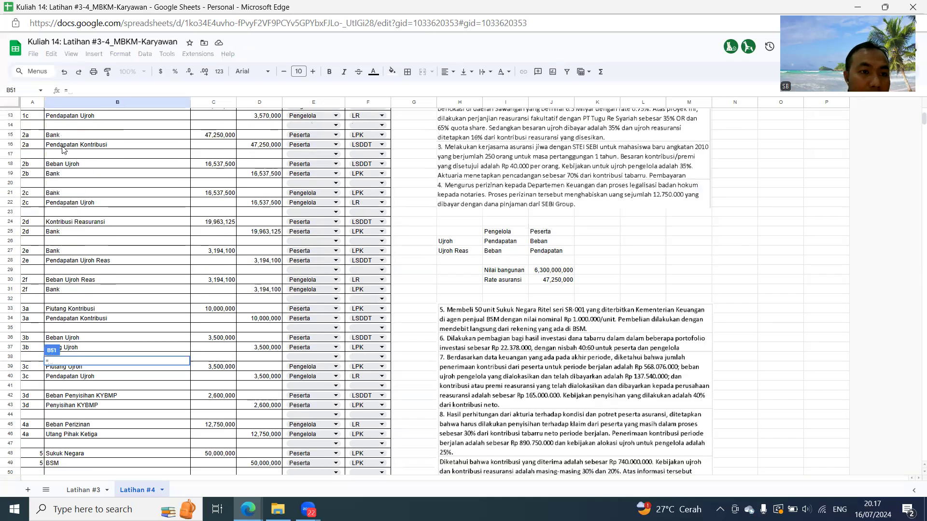
scroll(62, 146, "up", 4)
left_click(52, 169)
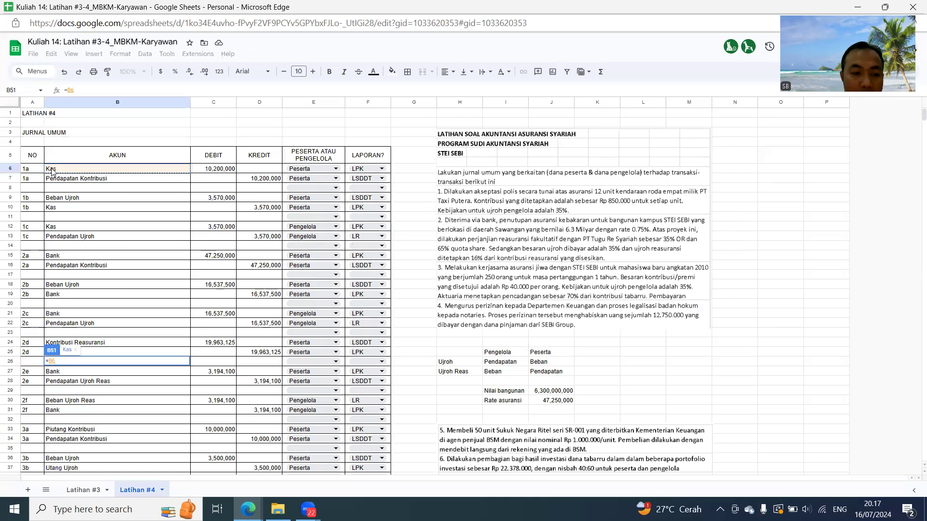
key("Return")
- Enter Hasil Investasi as the account of the second 6a row, B52
type("Hasikl I")
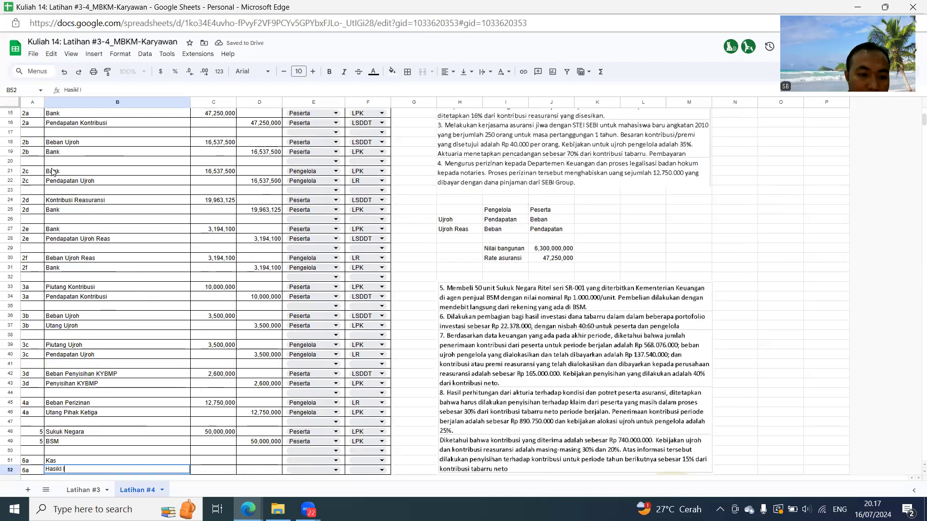
key("BackSpace")
key("BackSpace")
key("BackSpace")
type("l Investasi")
key("Return")
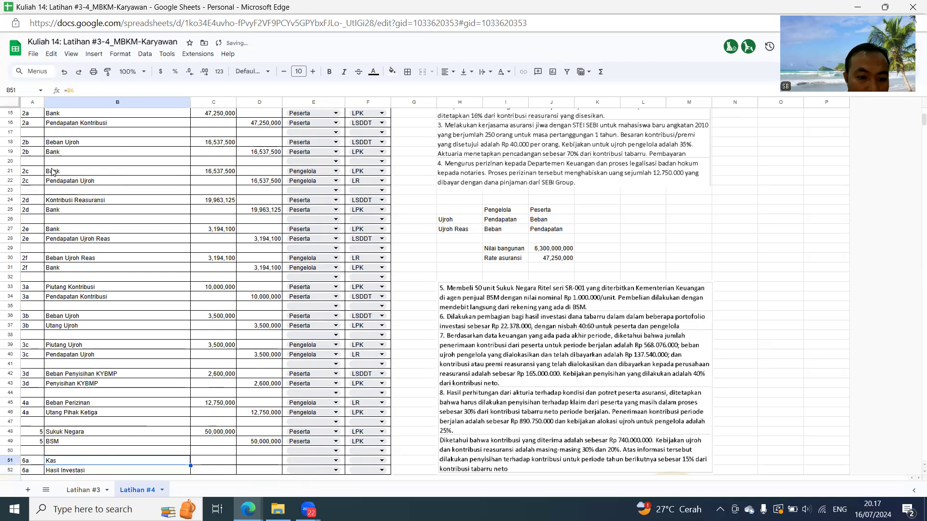
- Enter 22,378,000 as the Kas debit in C51 and link the Hasil Investasi credit in D52 to it
scroll(53, 172, "down", 3)
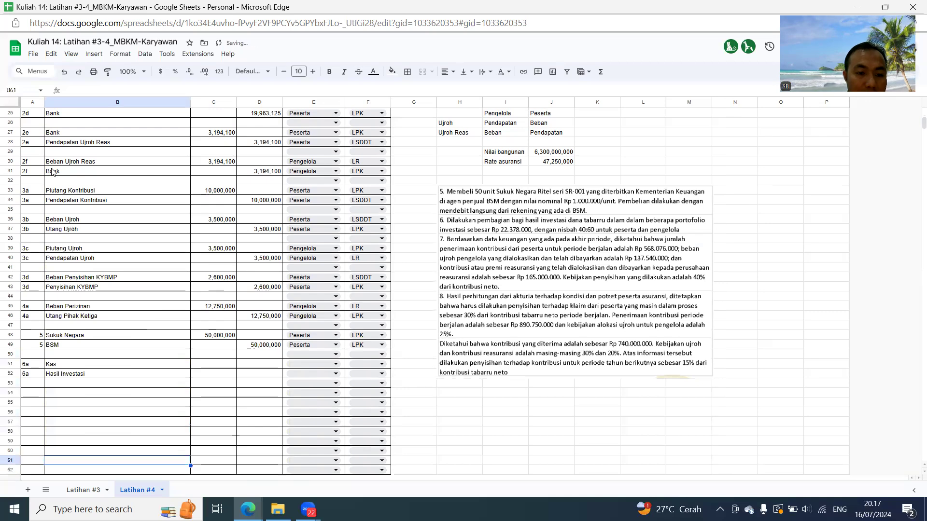
key("Up")
key("Right")
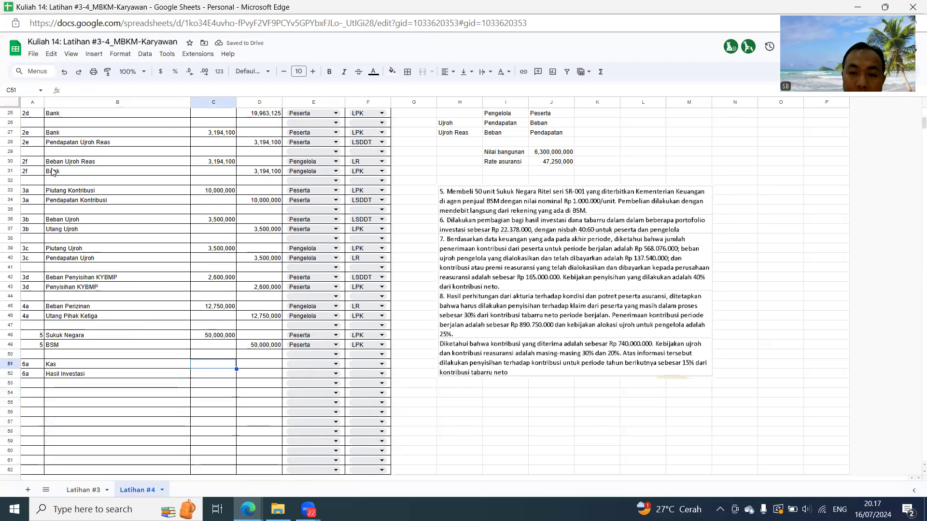
type("2237800")
key("Return")
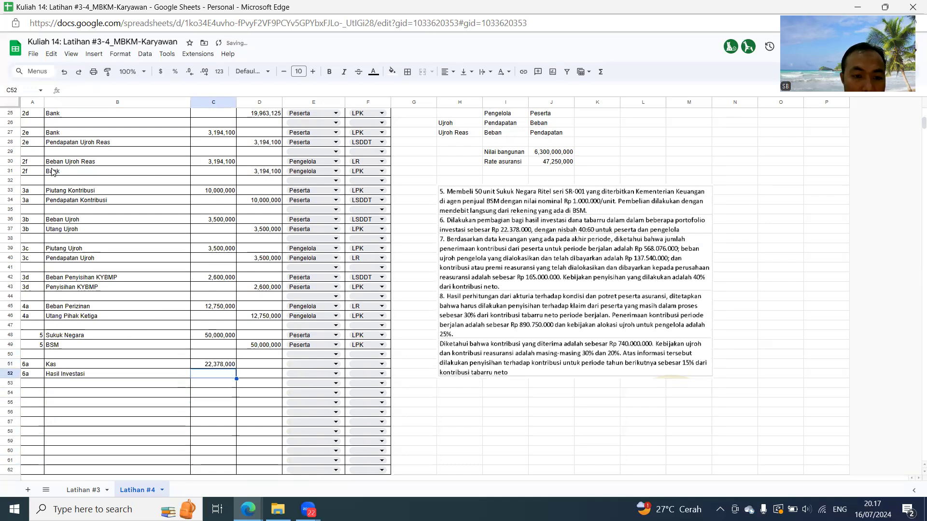
key("Right")
type("=")
key("Left")
key("Up")
key("Return")
- Assign both the Kas and Hasil Investasi rows of entry 6a to Peserta
key("Up")
key("Up")
key("Right")
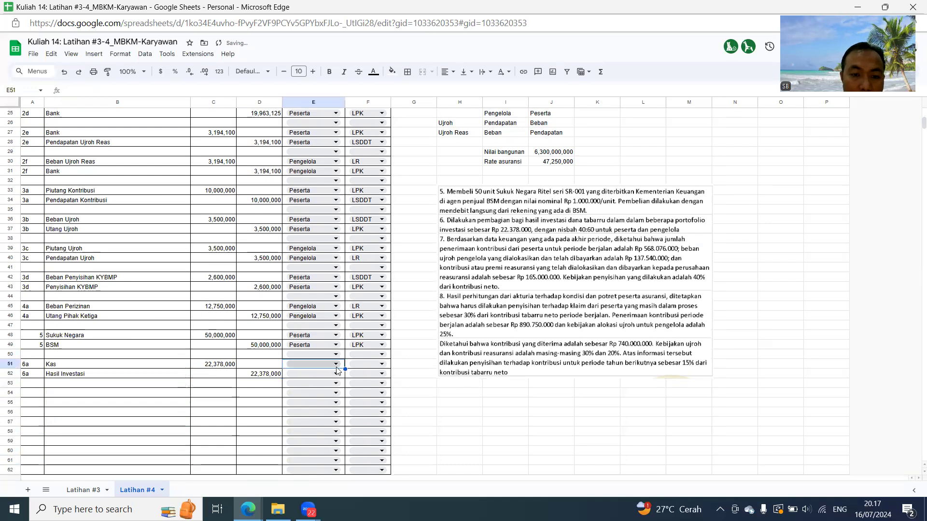
left_click(336, 364)
left_click(305, 379)
left_click(304, 376)
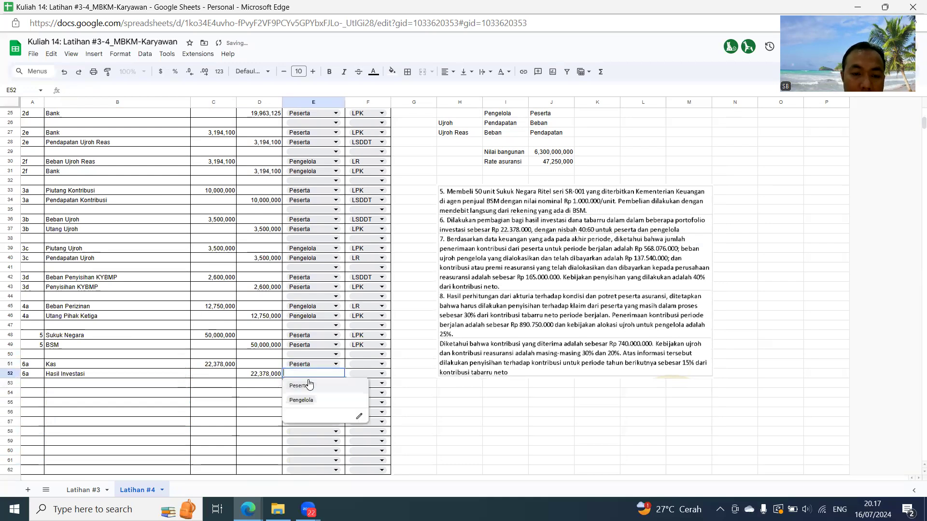
left_click(305, 386)
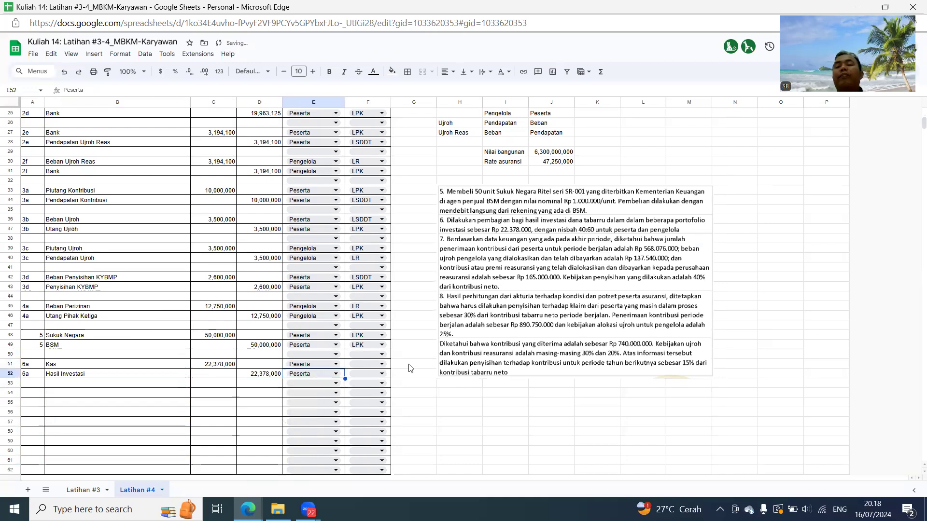
- Set the report to LPK for the 6a Kas row and to LSDDT for the Hasil Investasi row
left_click(370, 365)
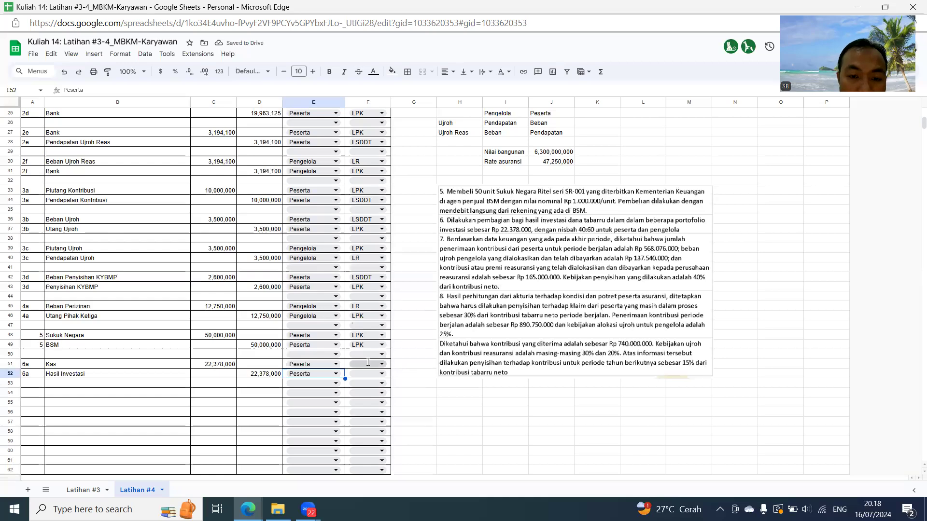
left_click(359, 376)
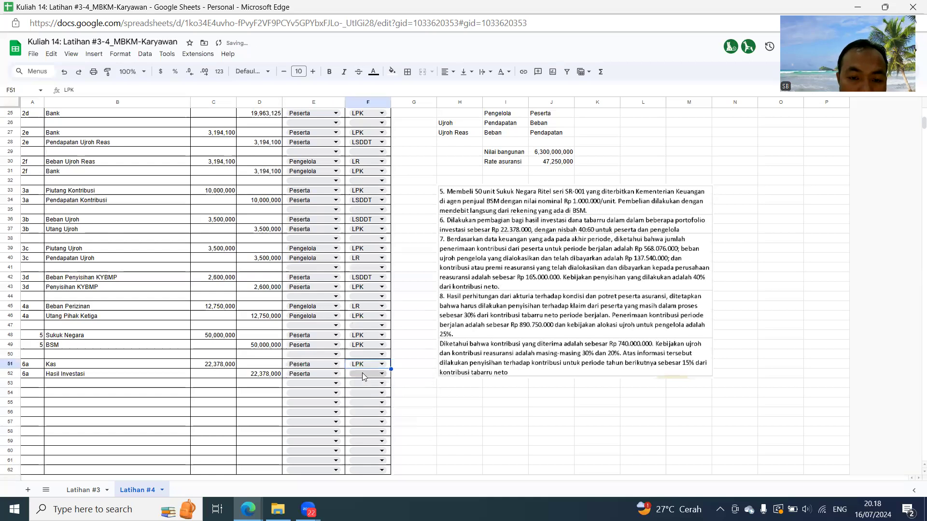
left_click(363, 374)
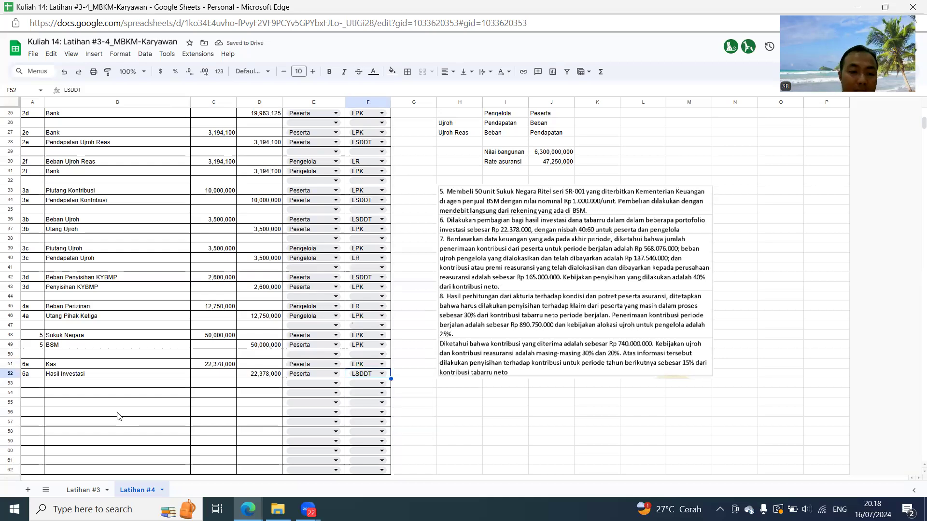
- Number the journal row at A54 as entry 6b and link A55 to that number
left_click(36, 396)
type("6b")
key("Return")
type("-")
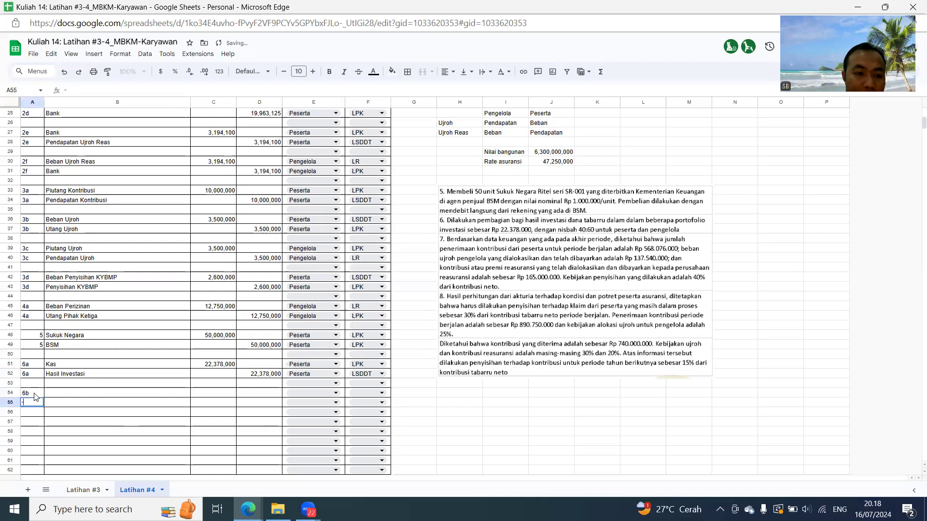
left_click(35, 397)
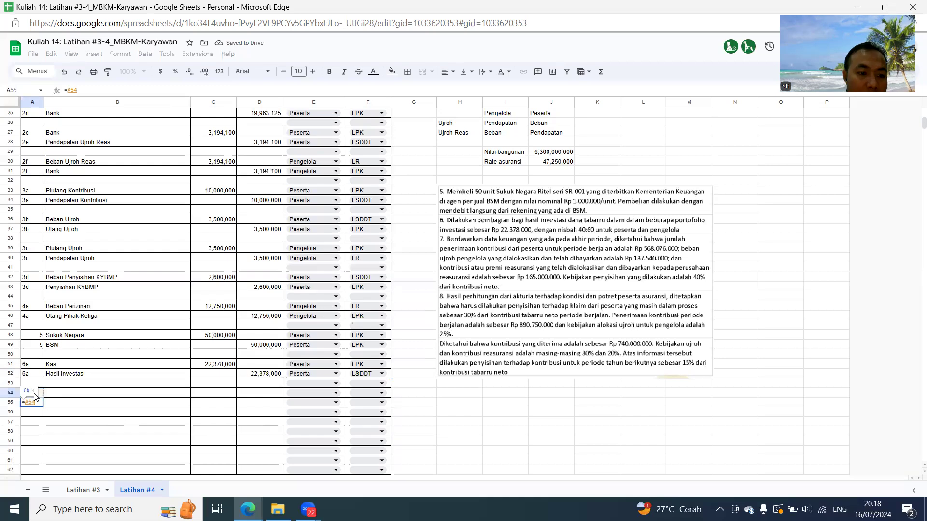
key("Return")
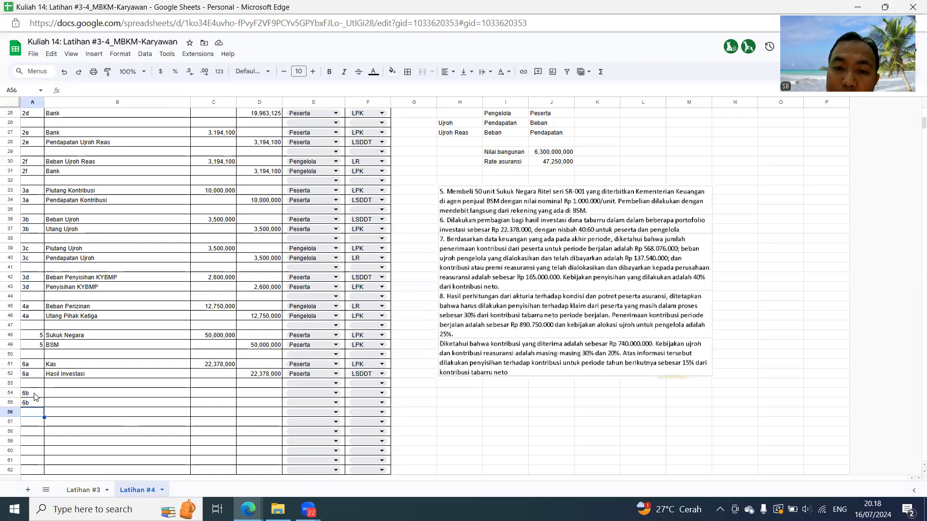
- Enter Beban Bagi Hasil untuk Peserta as the account of the first 6b row in B54
left_click(35, 397)
key("Tab")
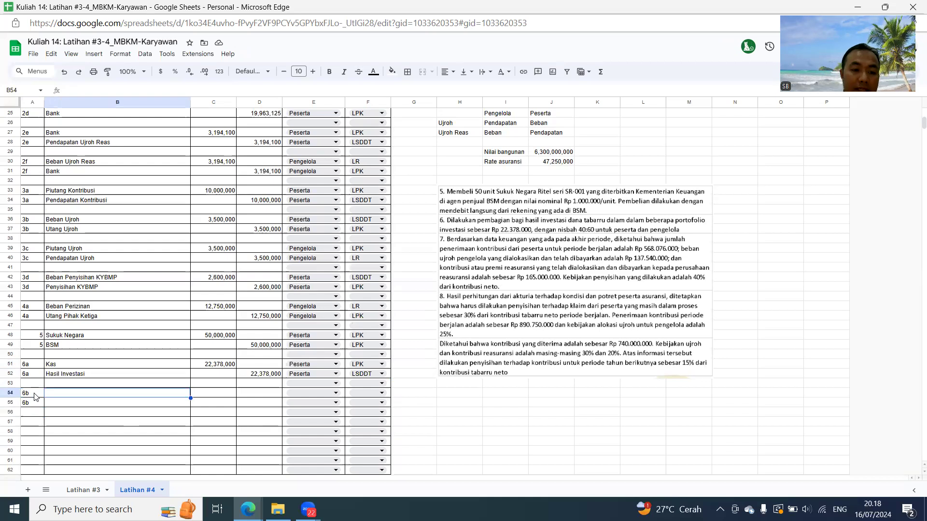
type("Beban ")
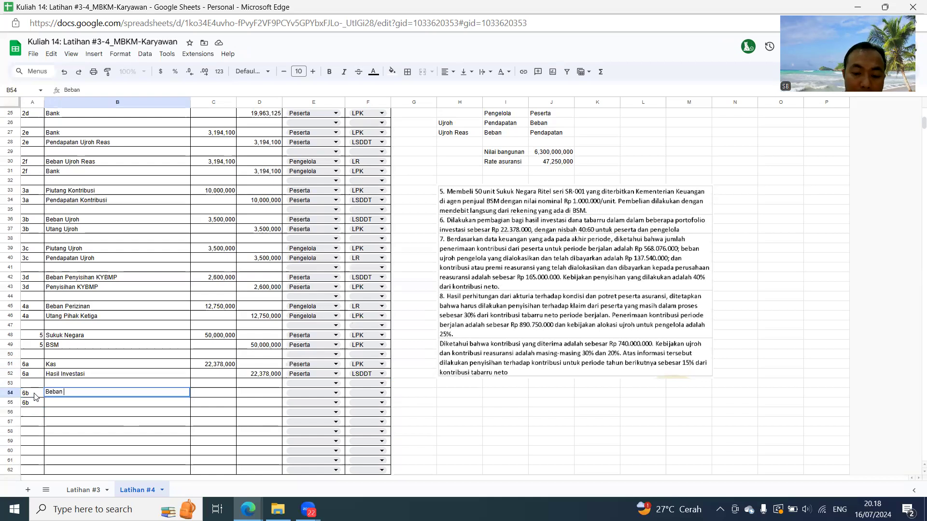
type("Basgi Hasiluntuk Peser")
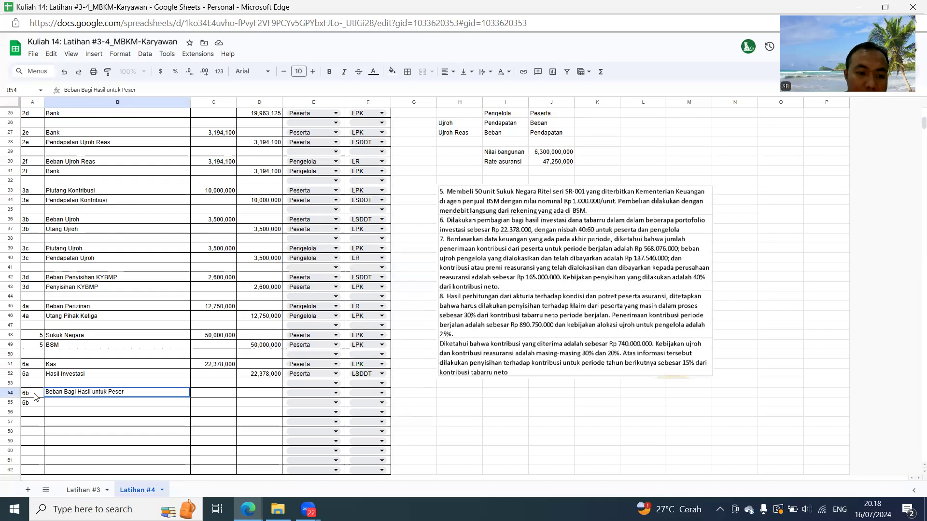
type("ta")
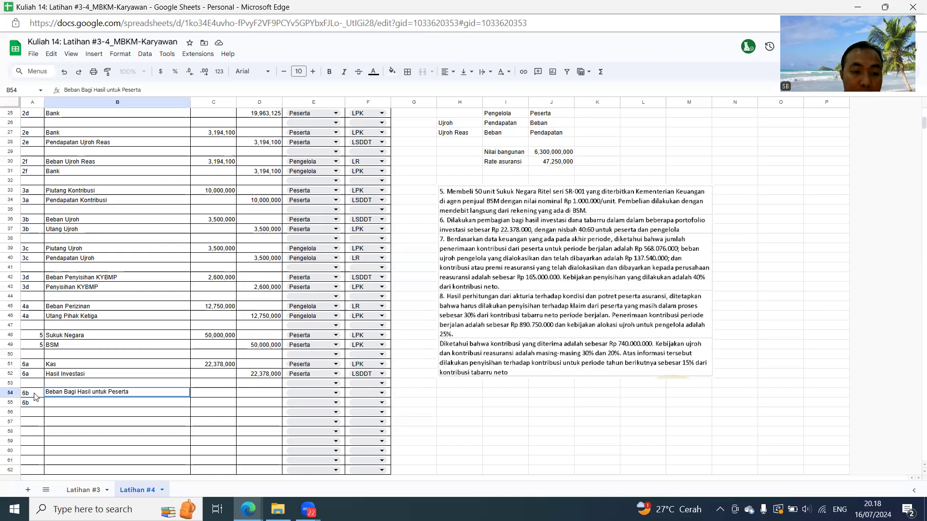
key("Return")
- Enter Beban Bagi Hasil untuk Pengelola as the account of the second 6b row in B55
type("Beban ")
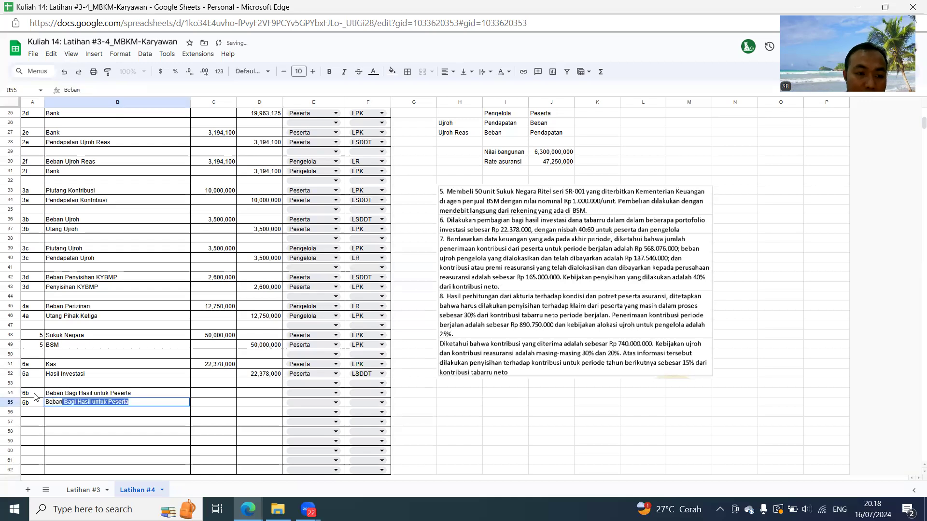
type("Bagi Hasil ")
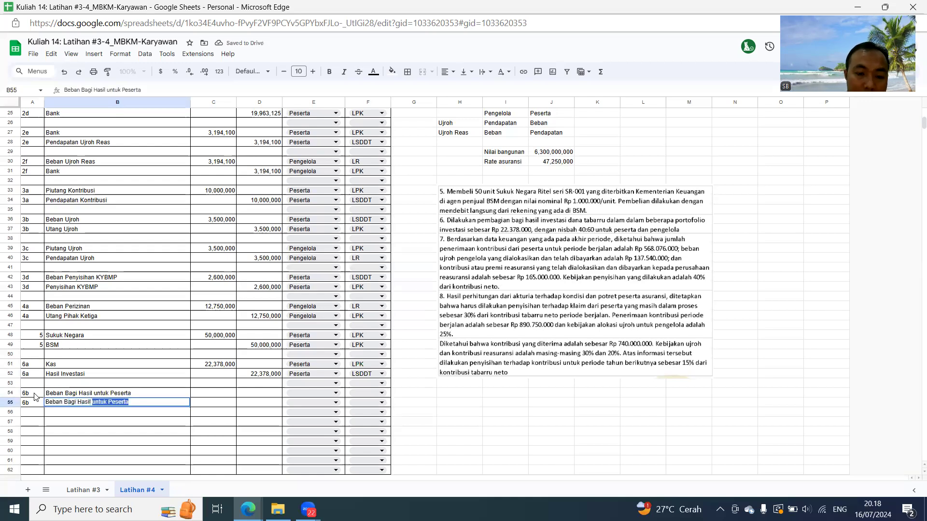
type("untuk Penge")
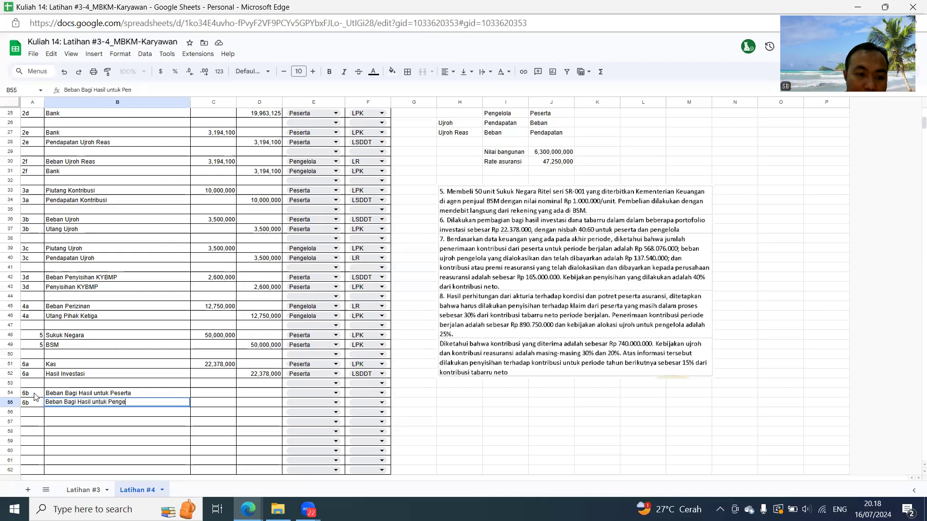
type("lola")
key("Return")
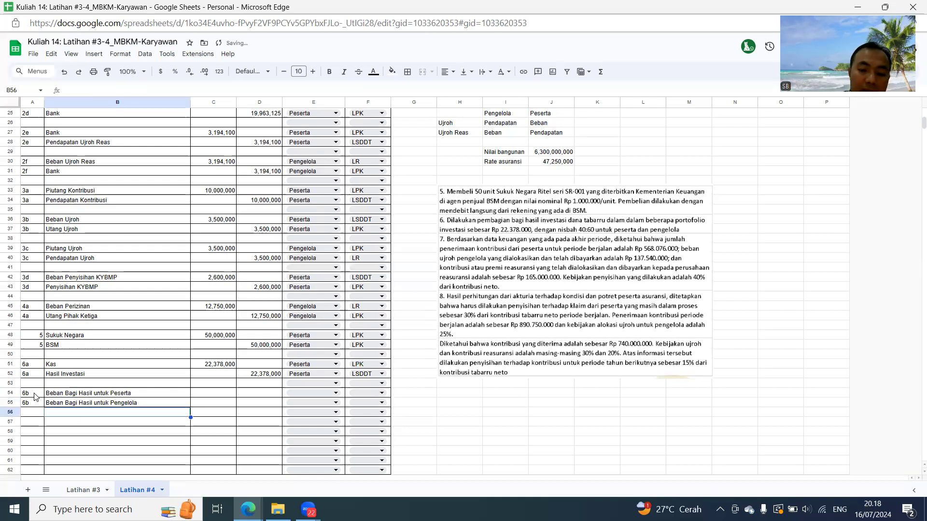
- Add a third 6b row in row 56, linking its account to the Kas cell B51 and numbering it 6b
type("=")
key("Up")
key("Up")
key("Up")
key("Up")
key("Up")
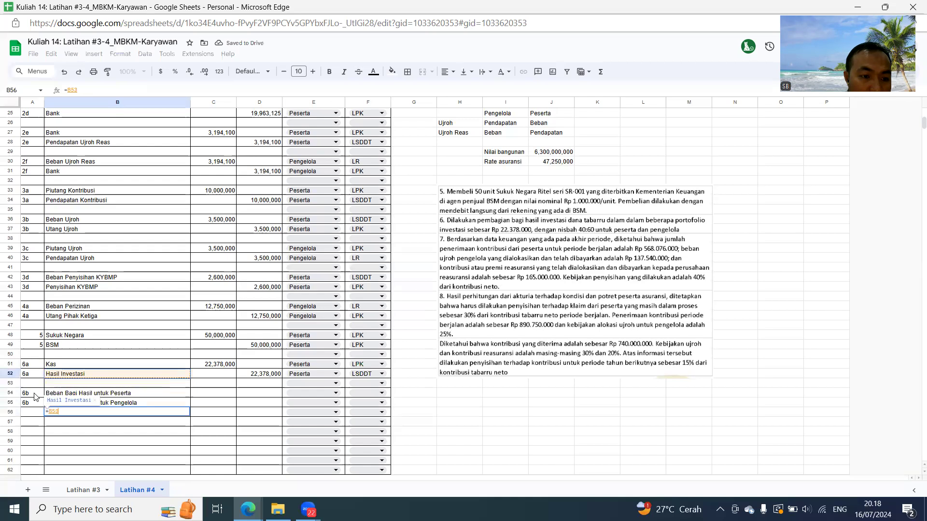
key("Return")
key("Left")
key("Up")
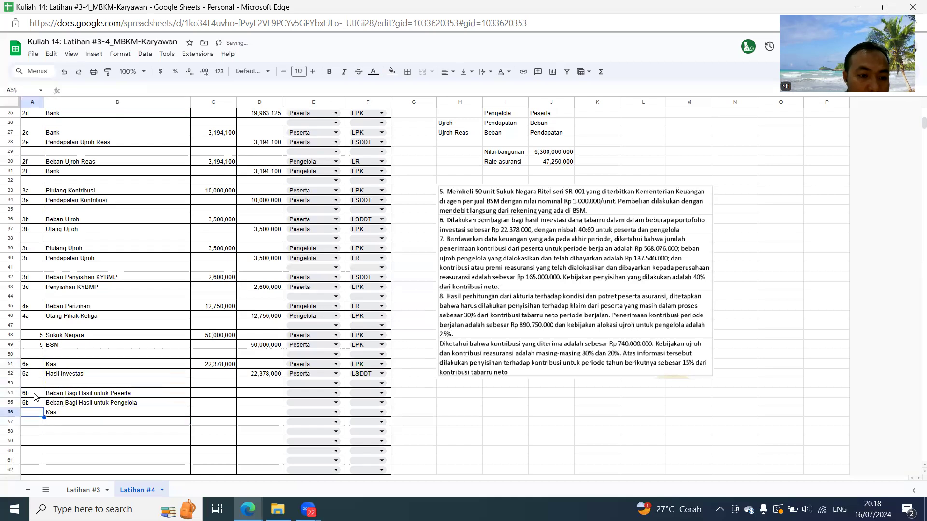
type("6b")
key("Return")
- Calculate the Beban Bagi Hasil untuk Peserta debit in C54 as 40% of the Hasil Investasi amount in D52
key("Right")
key("Up")
key("Up")
key("Up")
key("Right")
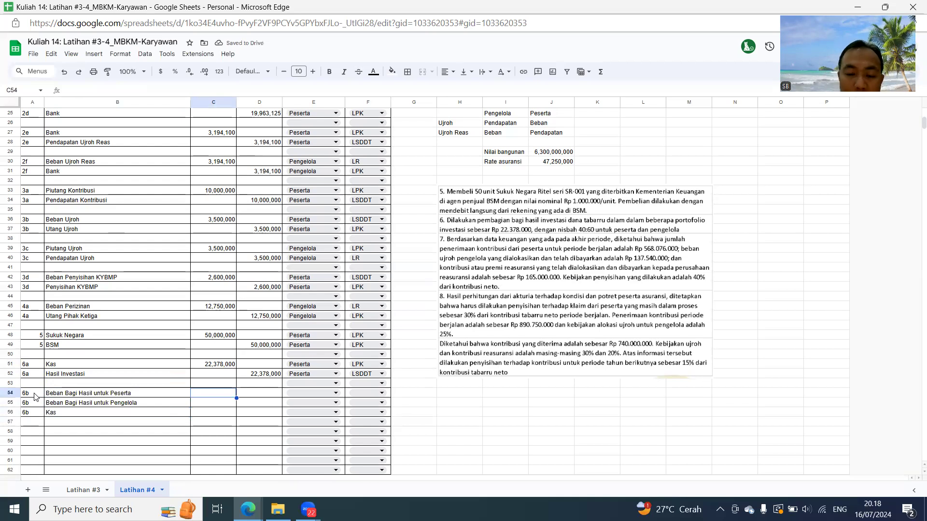
type("=40%*")
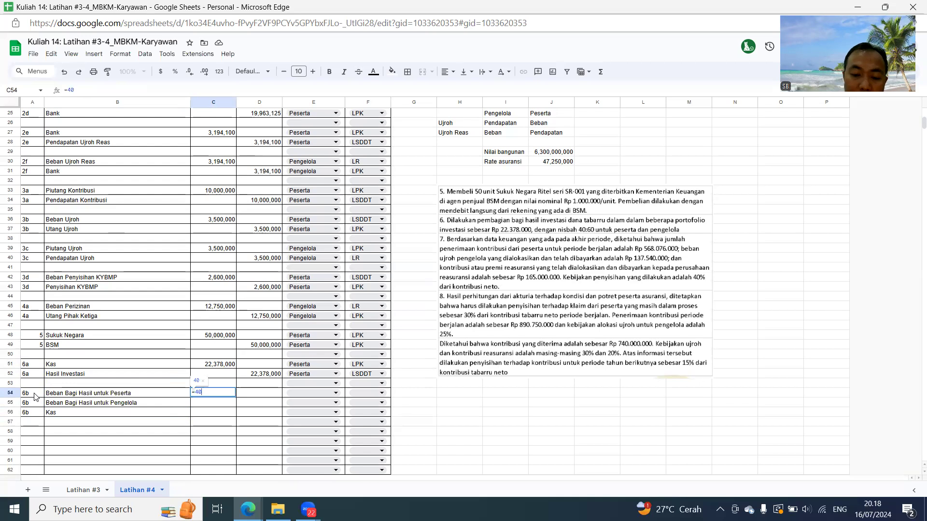
key("Up")
key("Up")
key("Right")
key("Return")
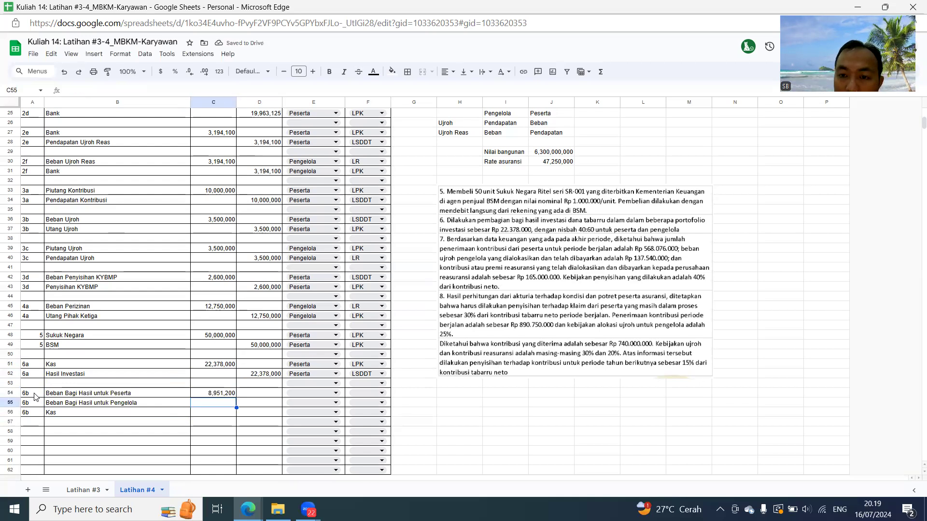
- Calculate the Beban Bagi Hasil untuk Pengelola debit in C55 as 60% of the Hasil Investasi amount in D52
type("=60%")
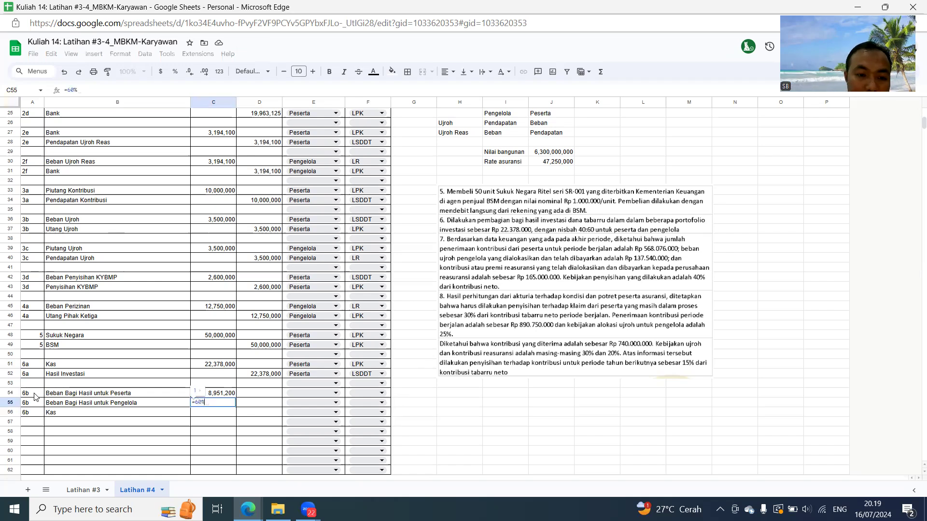
key("BackSpace")
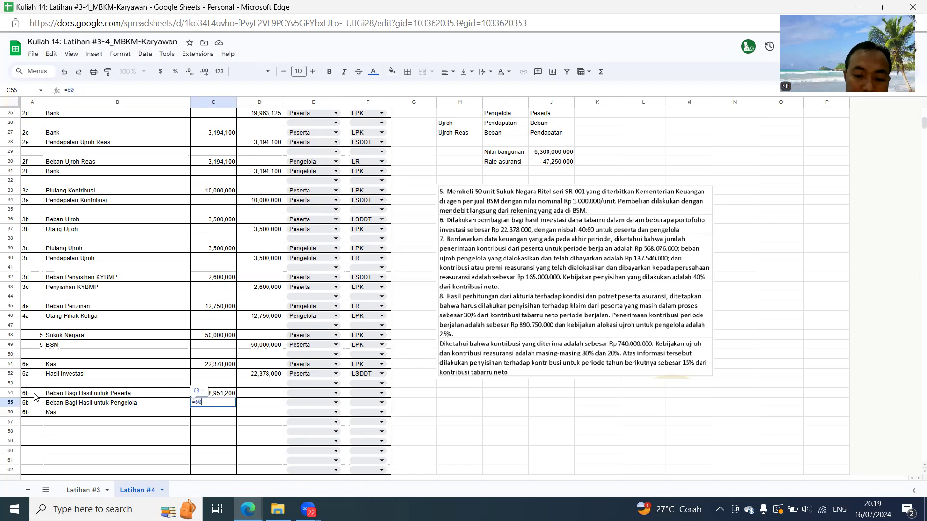
type("%*")
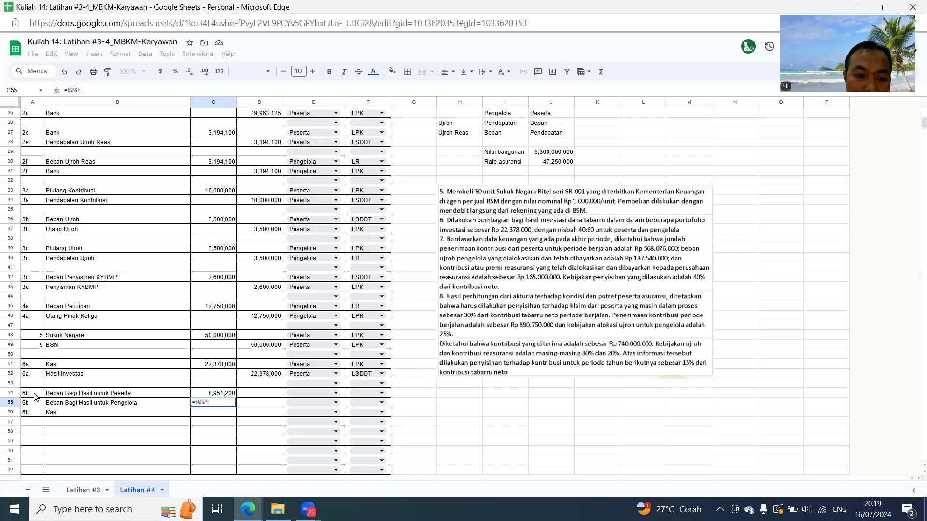
key("Up")
key("Up")
key("Up")
key("Right")
key("Return")
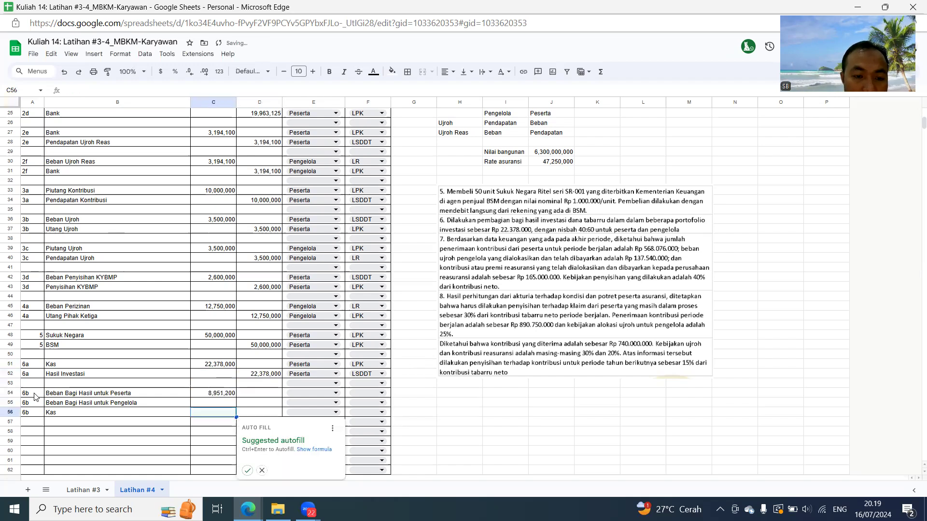
- Calculate the 6b Kas credit in D56 as the sum of the two debits in C54:C55
key("Right")
type("=sum(")
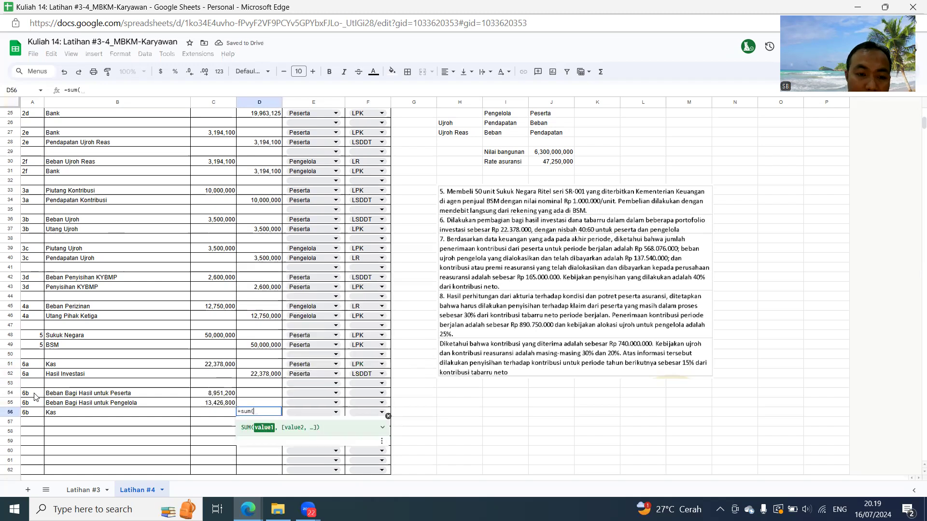
key("Left")
key("Up")
key("shift+Up")
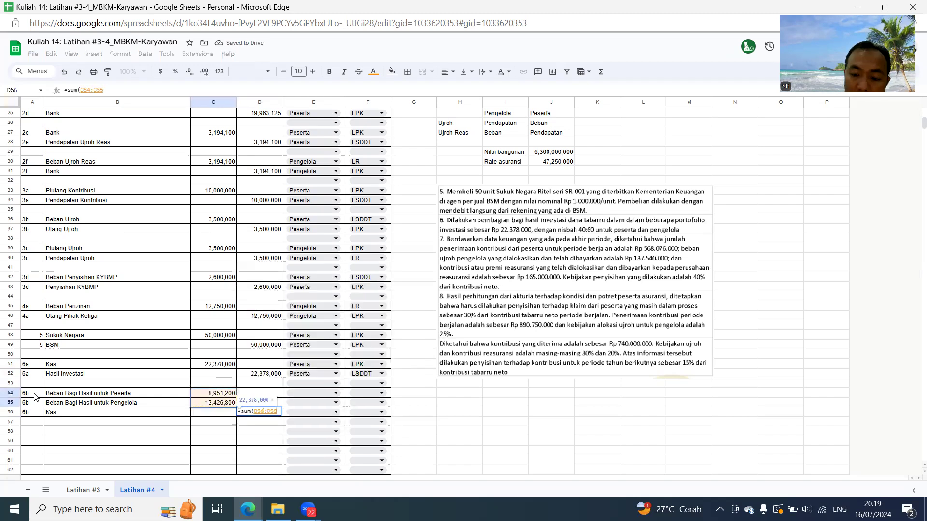
key("Return")
- Number the journal row at A58 as entry 6c and link A59 to that number
key("Down")
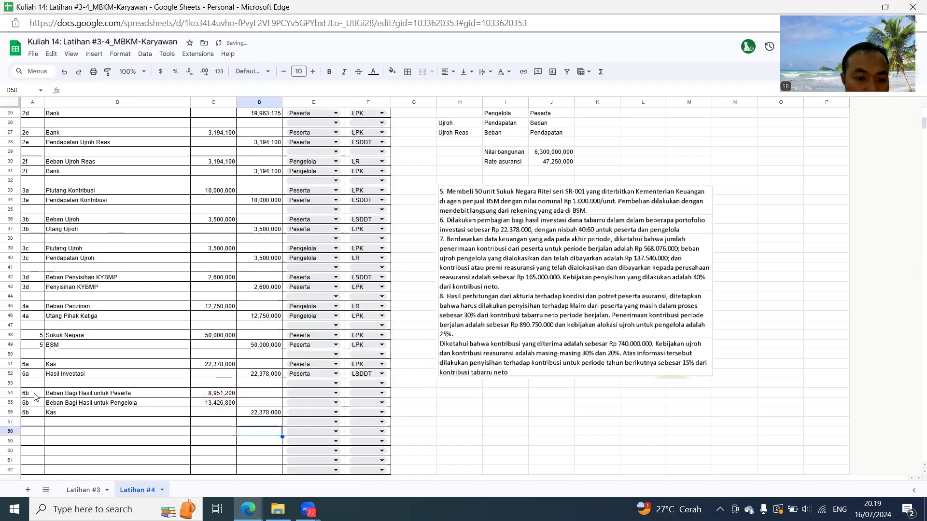
key("Left")
key("Left")
key("Left")
type("gd")
type("6")
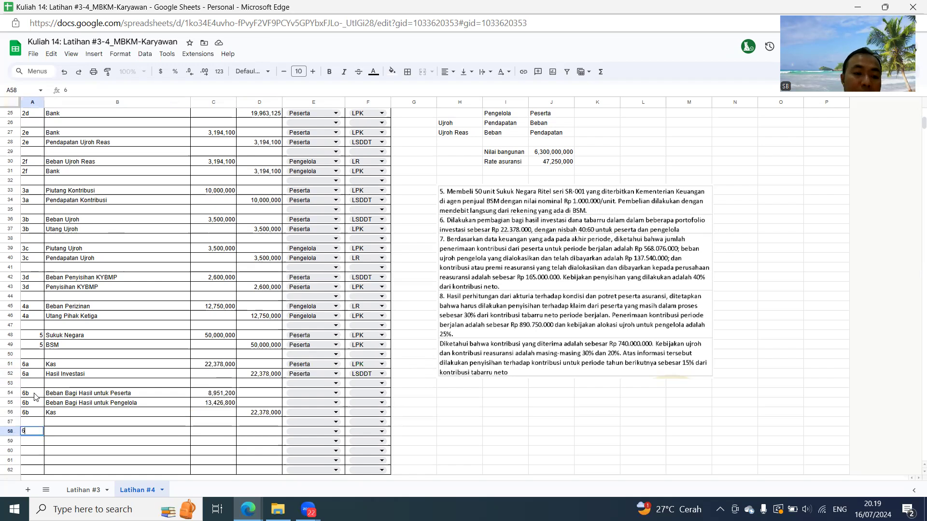
key("Return")
key("Up")
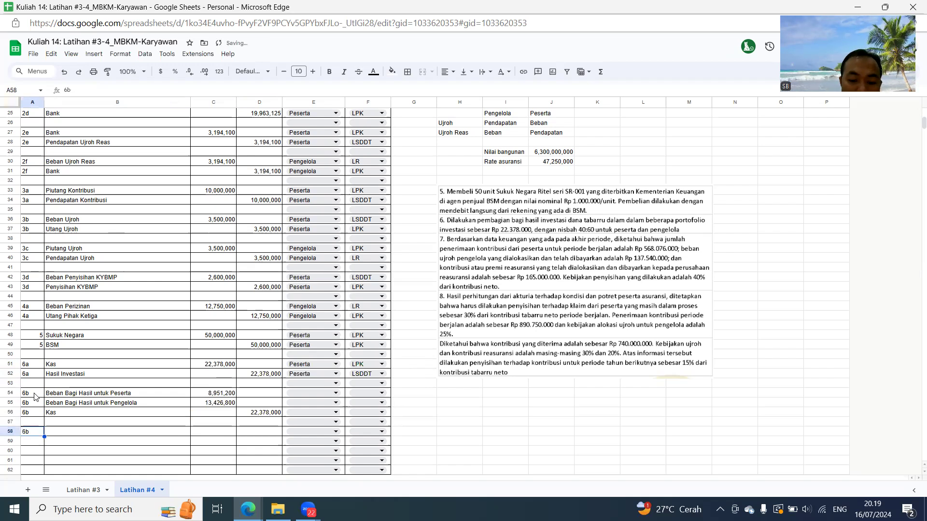
type("6c")
key("Return")
type("=")
key("Up")
key("Return")
key("Up")
key("Up")
- Link the 6c account in B58 to the Kas cell B56 and enter Pendapatan Bagi Hasil in B59
key("Right")
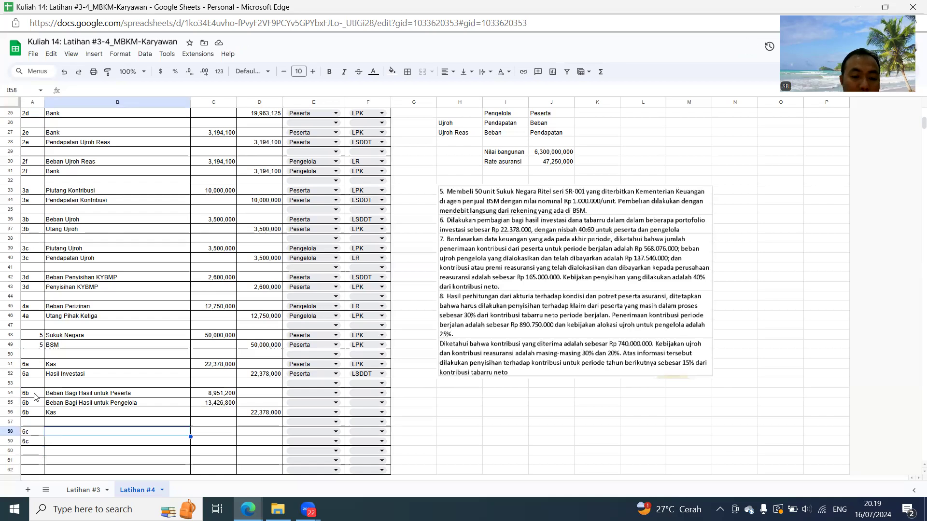
type("Kas")
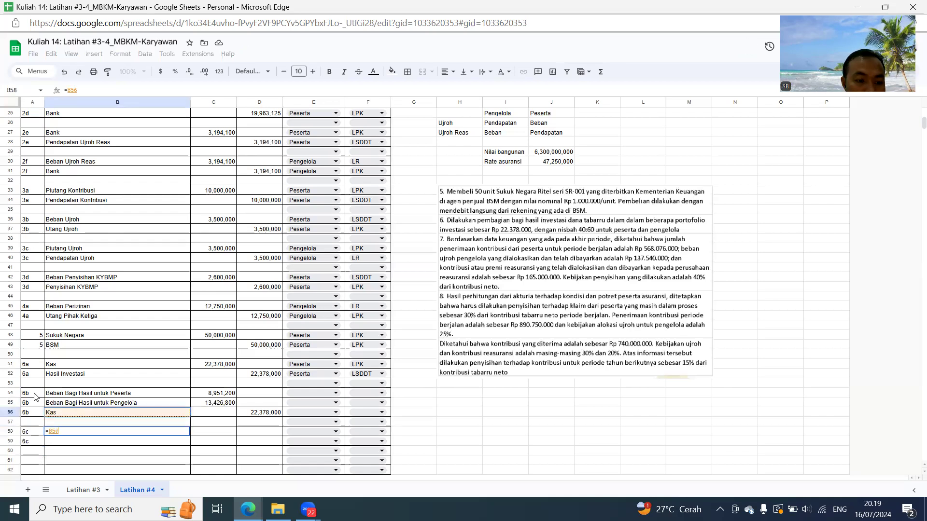
key("Return")
type("Pendap")
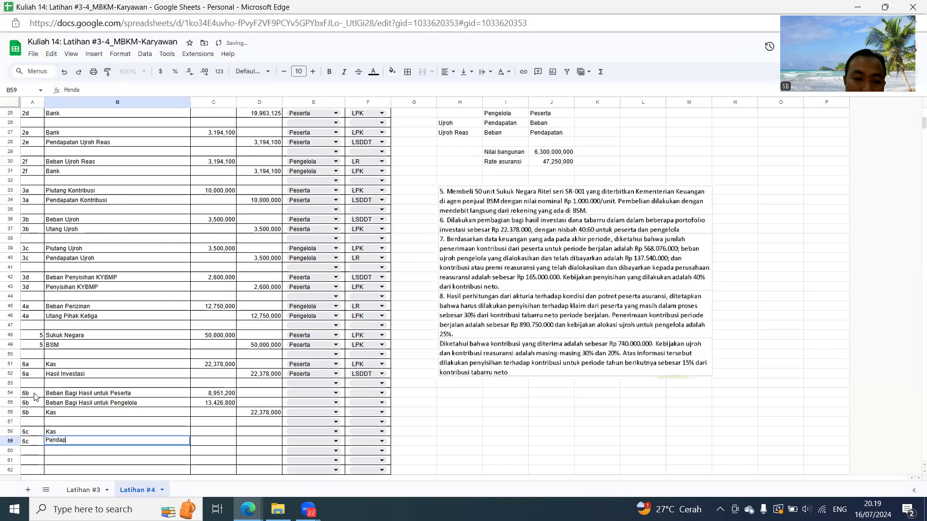
type("atan Bagi Hasil")
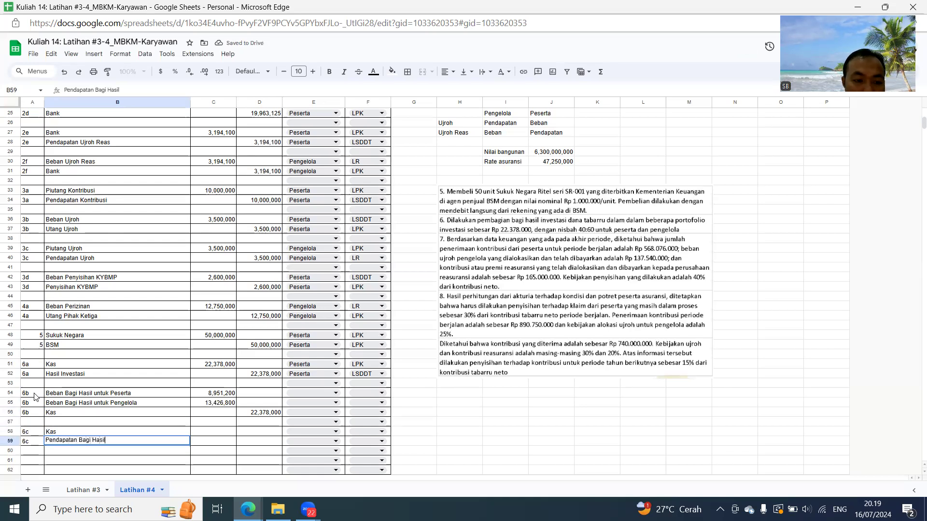
- Link the 6c Kas debit in C58 to the Pengelola share in C55 and the credit in D59 to C58
key("Right")
key("Up")
key("Right")
key("Left")
type("=C55")
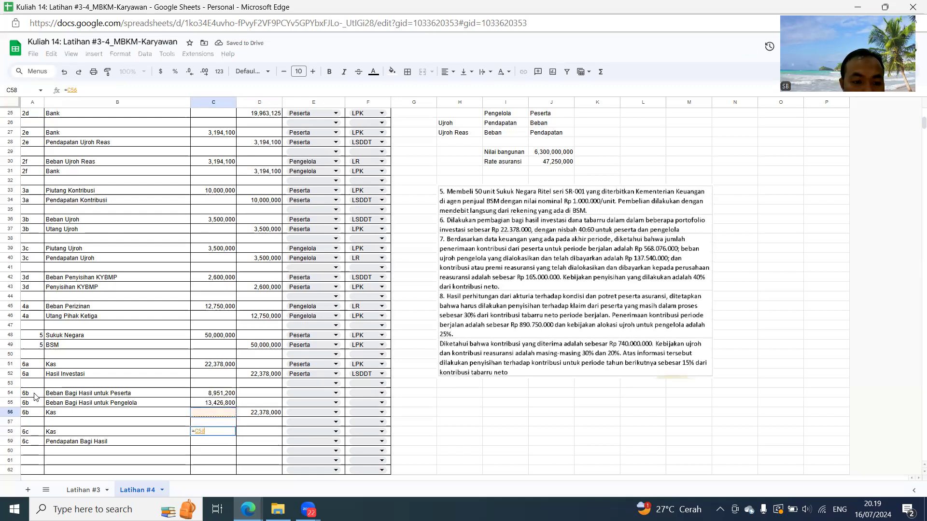
key("Return")
key("Right")
type("=C58")
key("Return")
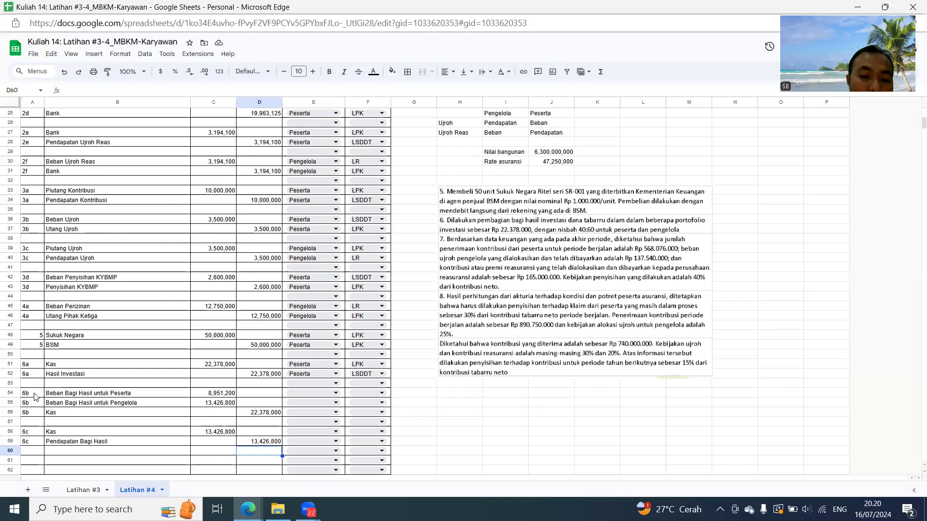
- Insert 11 blank journal rows above row 62 and move the question text image slightly lower beside the journal
scroll(34, 397, "down", 5)
left_click_drag(9, 353, 10, 446)
right_click(107, 372)
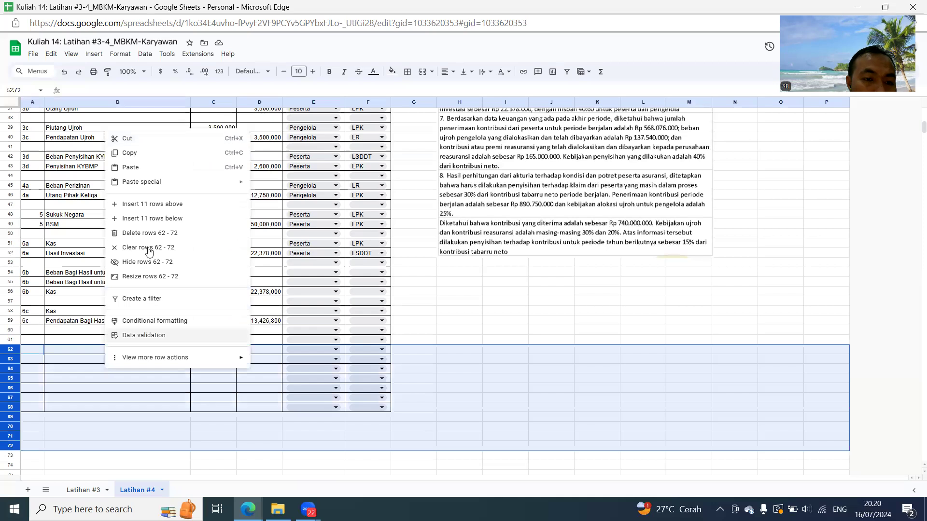
left_click(150, 205)
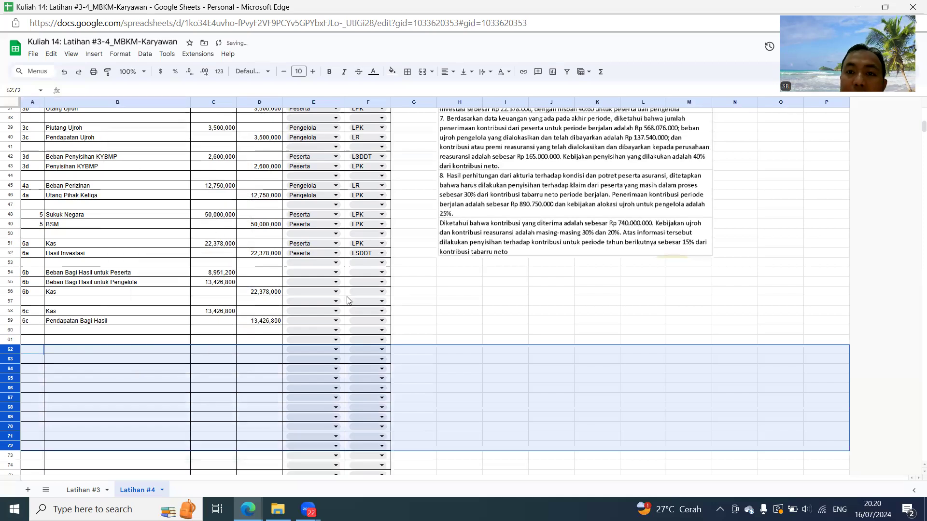
left_click(481, 174)
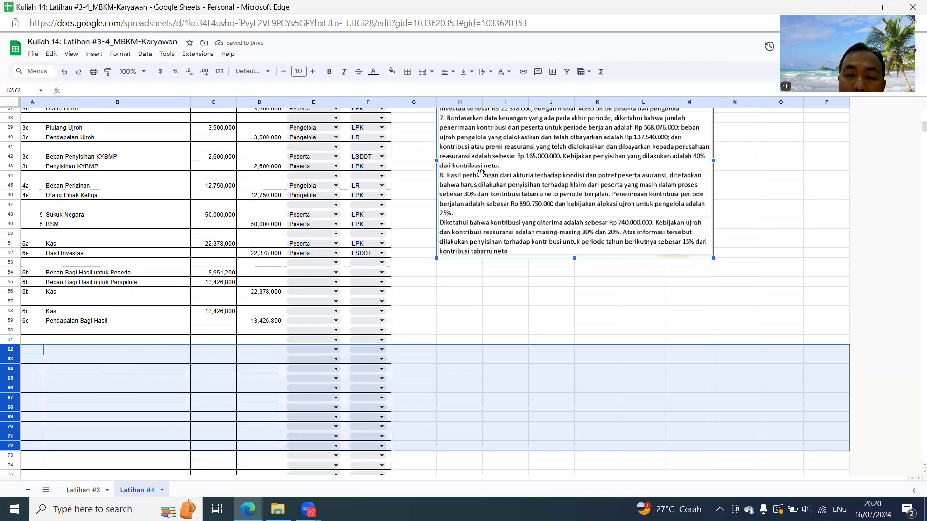
left_click_drag(481, 174, 478, 210)
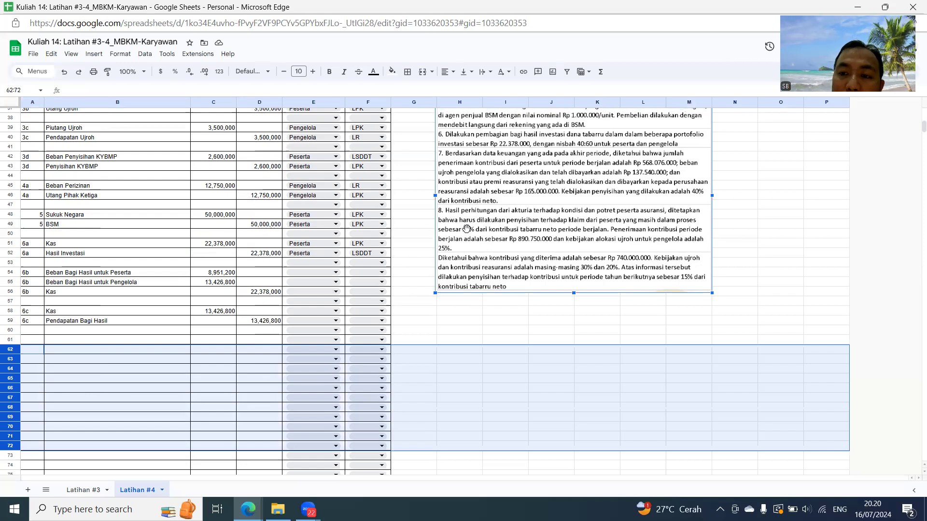
- Number the journal rows at A61 and A62 as entry 7a
left_click(29, 343)
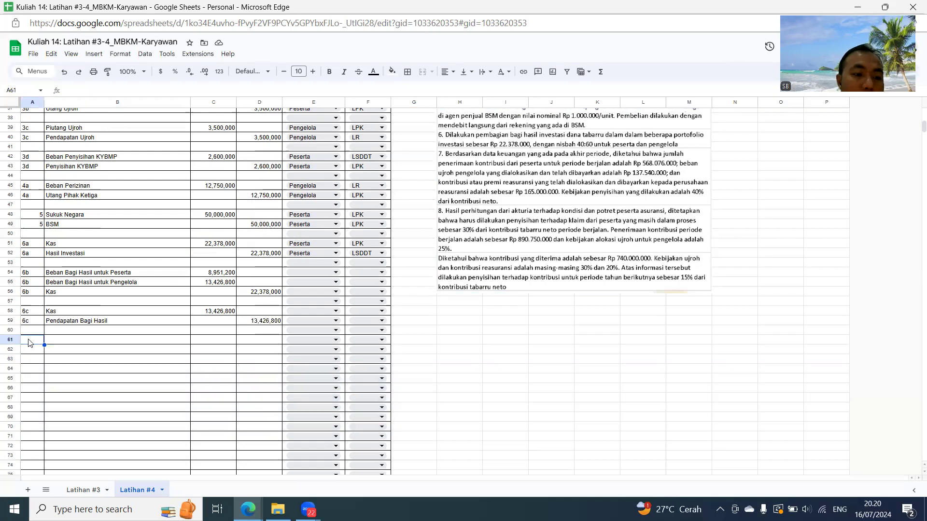
type("7a")
key("Return")
type("7a")
key("Return")
key("Up")
key("Up")
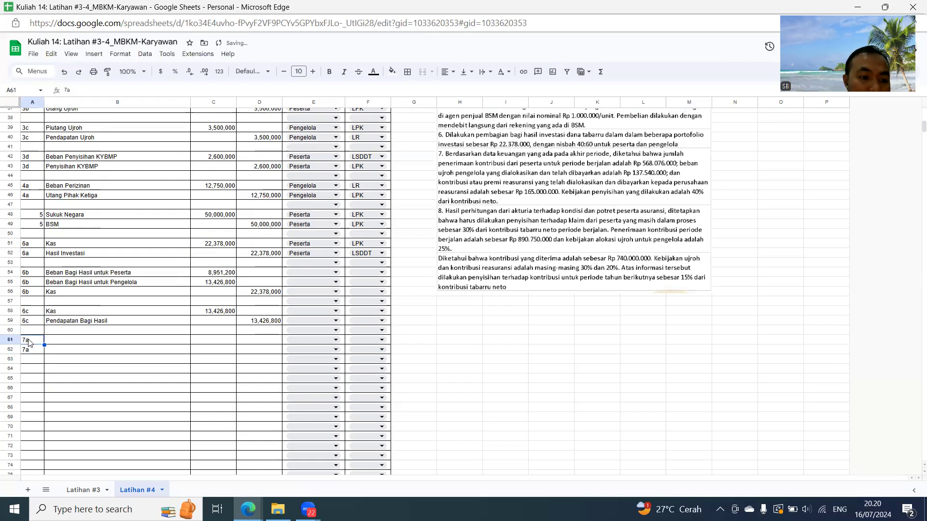
- Link the 7a account in B61 to the Kas cell B58 and enter Pendapatan Kontribusi in B62
key("Right")
type("=")
key("Up")
key("Up")
key("Up")
key("Return")
type("=")
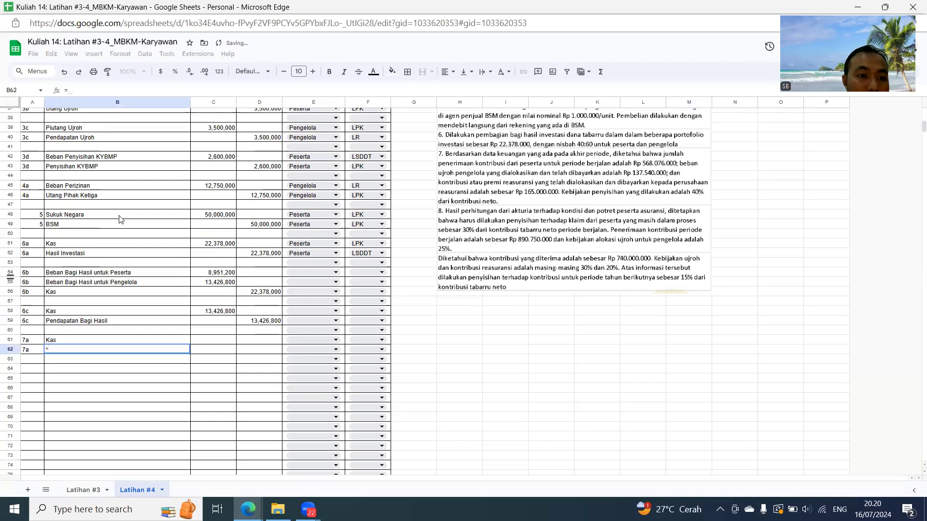
scroll(107, 190, "up", 4)
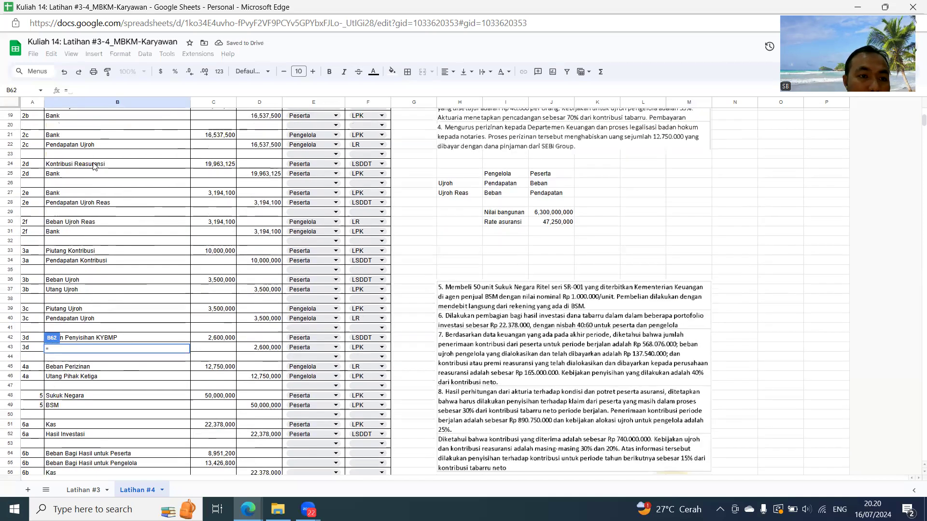
scroll(92, 165, "up", 3)
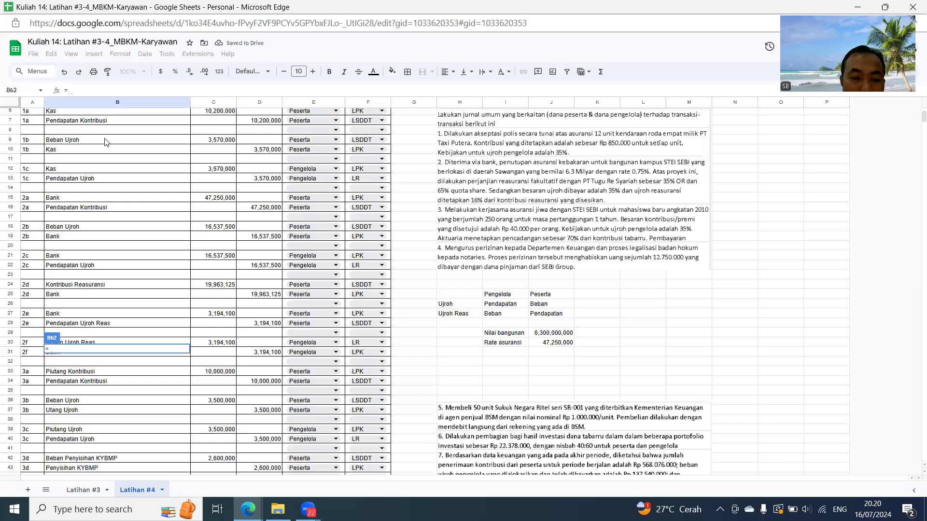
key("Escape")
scroll(148, 176, "down", 7)
- Enter a 568,076,000 debit for the 7a Kas in C61 and link the credit in D62 to C61
left_click(223, 330)
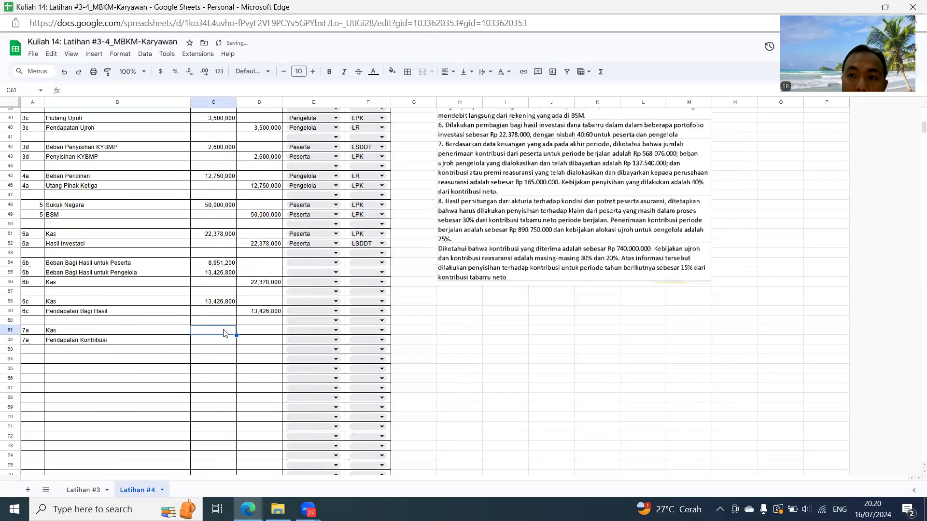
type("567")
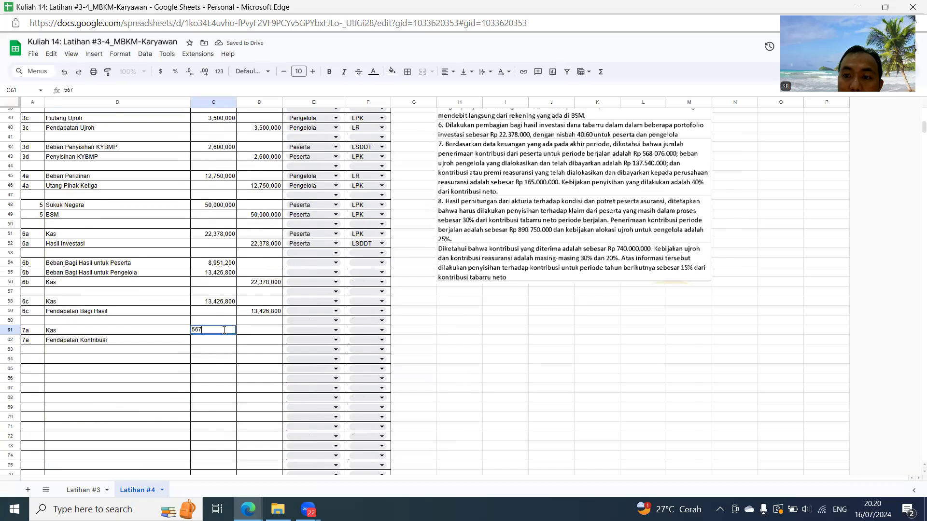
key("BackSpace")
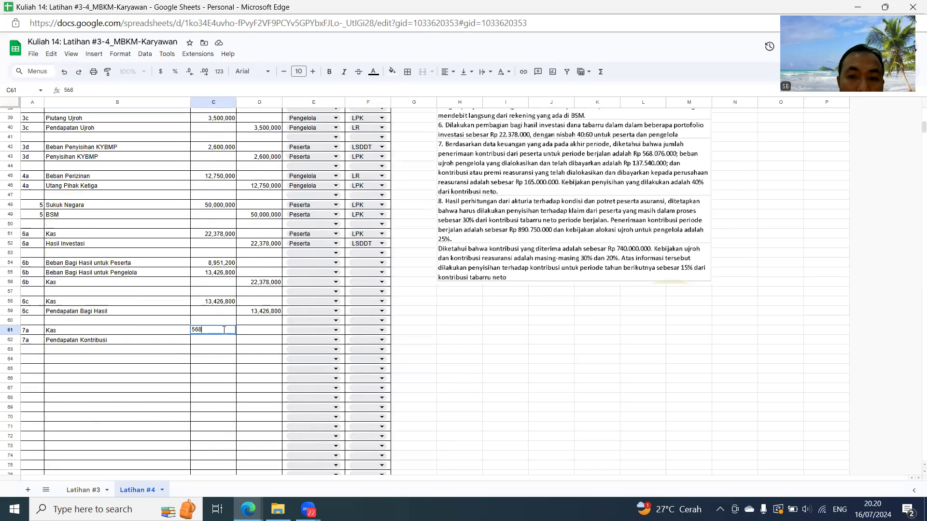
type("8,076,")
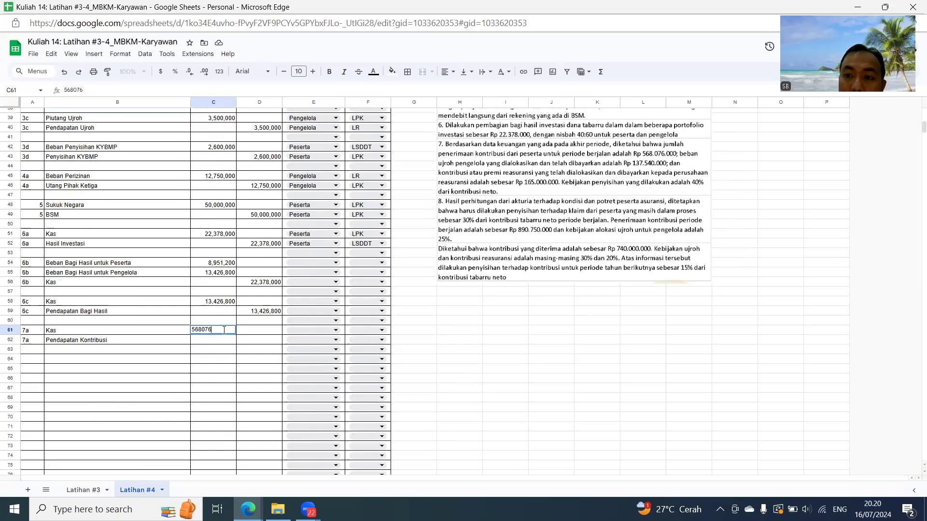
type("000")
key("Return")
key("Tab")
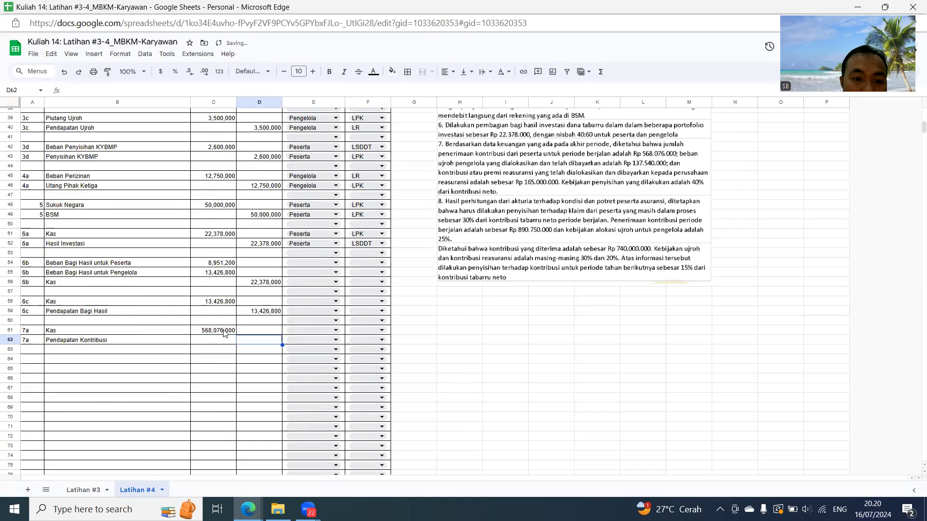
type("=")
left_click(223, 333)
key("Return")
key("Up")
key("Up")
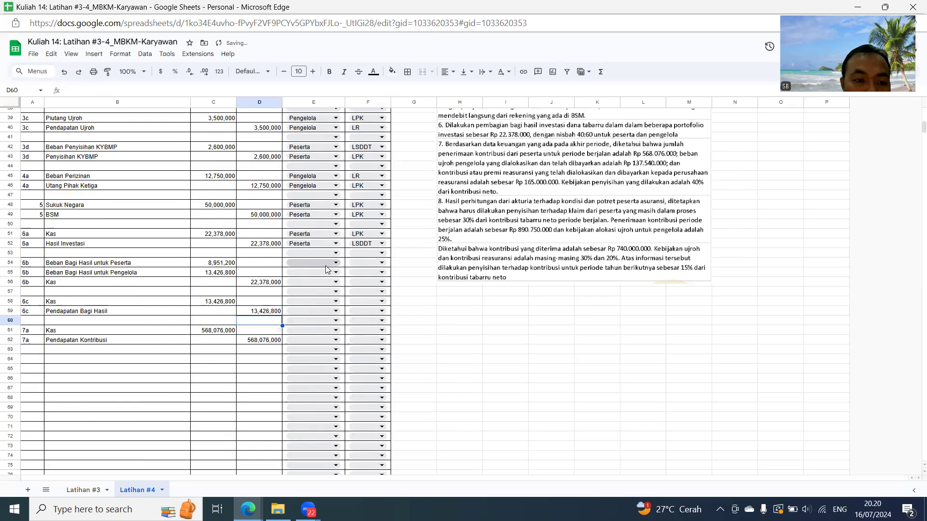
- Set the fund owner of the three 6b rows, E54 to E56, to Peserta
left_click(335, 264)
left_click(301, 276)
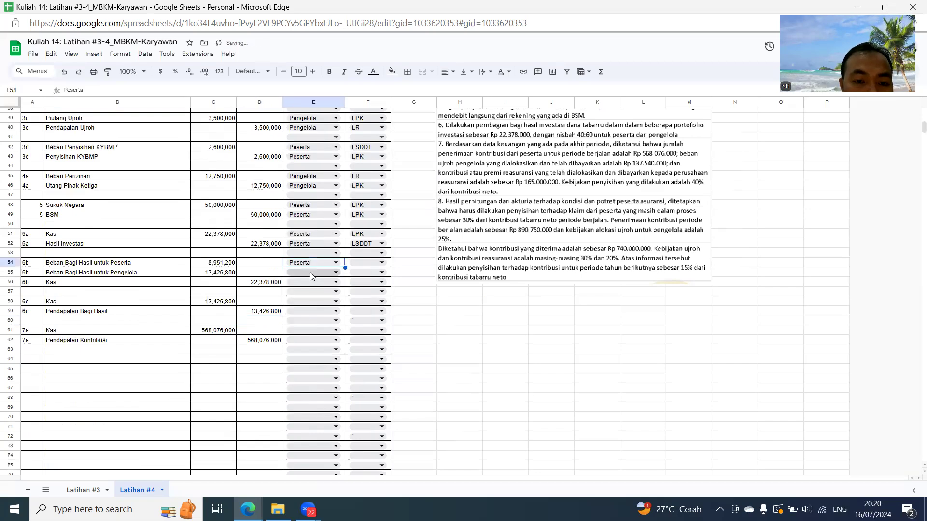
left_click(311, 273)
left_click(309, 285)
left_click(308, 282)
left_click(302, 295)
- Assign the 6b reports: LSDDT for both Beban Bagi Hasil rows in F54 and F55, and LPK for Kas in F56
left_click(359, 263)
left_click(360, 289)
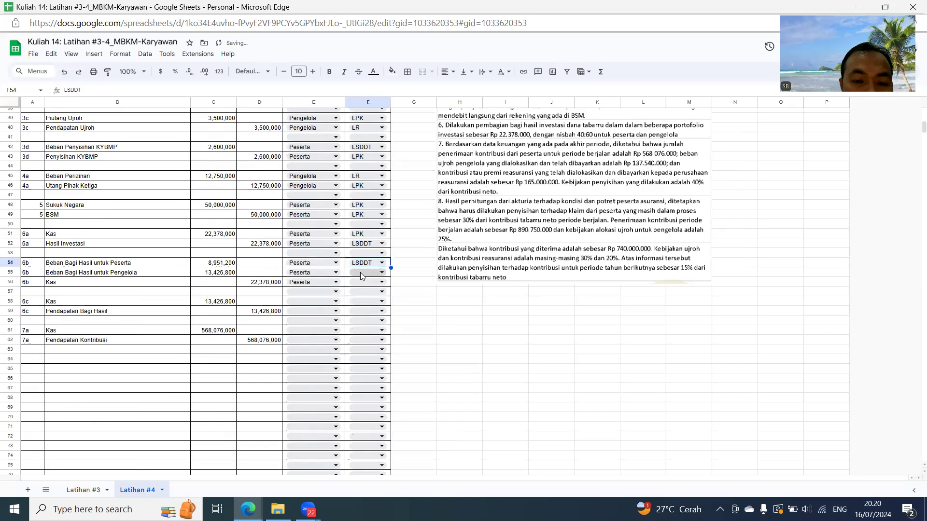
left_click(362, 274)
left_click(360, 298)
left_click(363, 281)
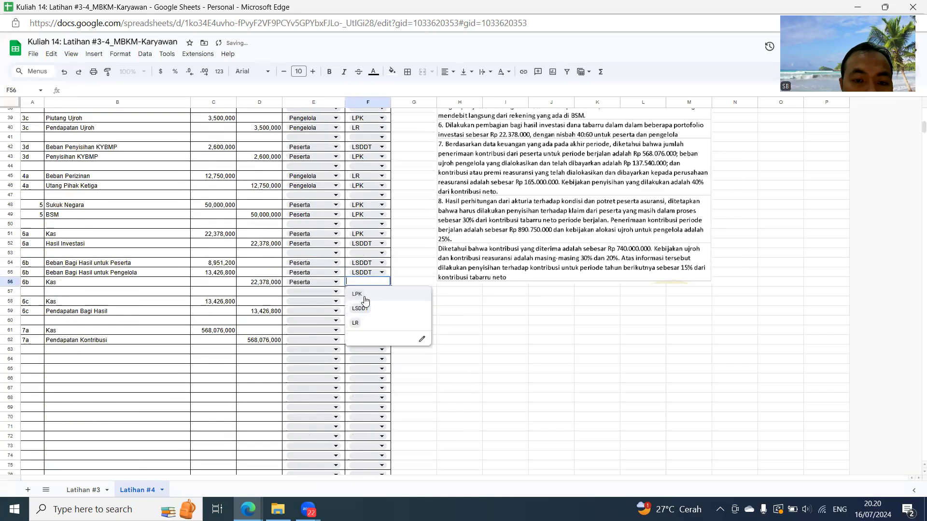
left_click(357, 294)
- Set the fund owner of both 6c rows, E58 and E59, to Pengelola
left_click(309, 301)
left_click(309, 301)
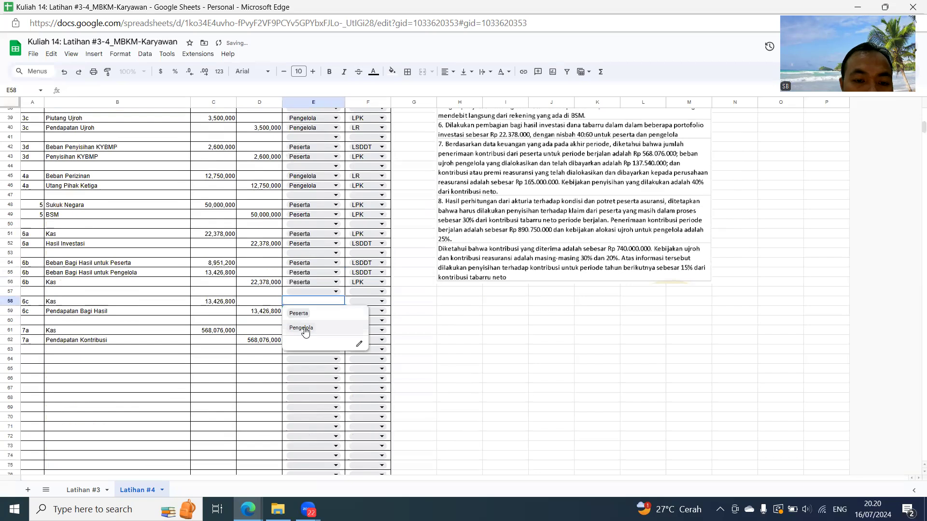
left_click(304, 325)
left_click(309, 311)
left_click(309, 311)
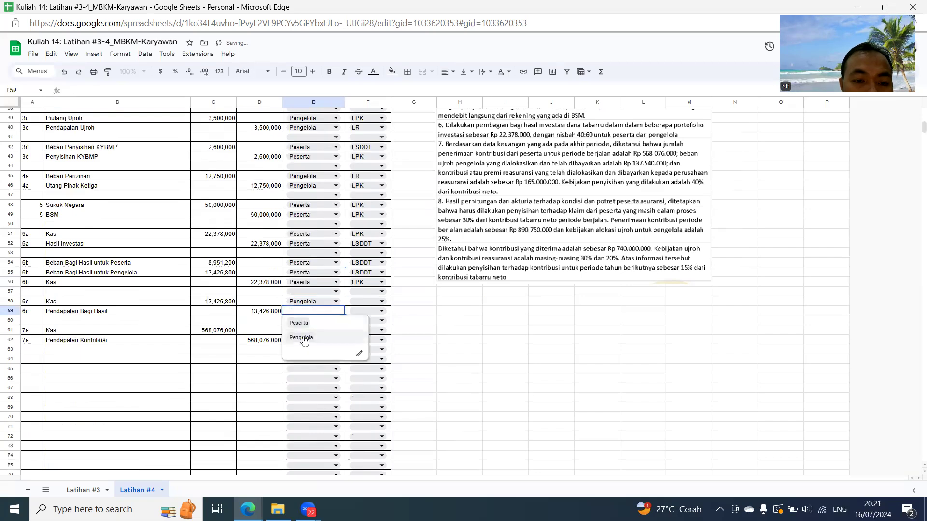
left_click(307, 338)
- Assign the 6c reports: LPK for Kas in F58 and LR for Pendapatan Bagi Hasil in F59
left_click(363, 301)
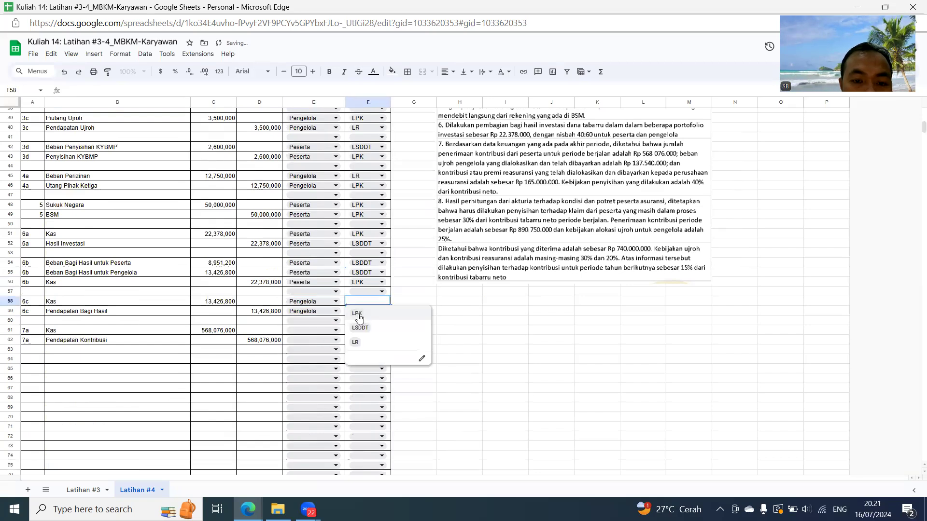
left_click(360, 312)
left_click(360, 311)
left_click(360, 311)
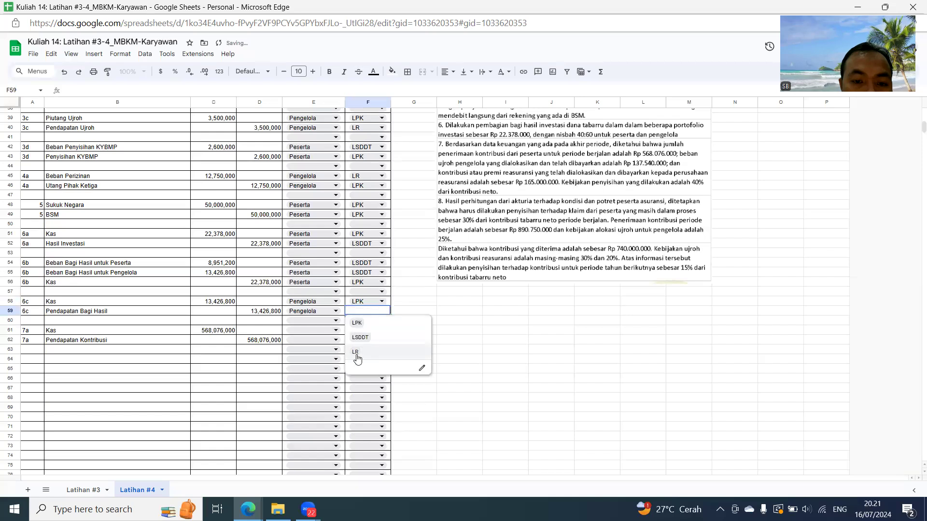
left_click(358, 352)
- Set the fund owner of both 7a rows, E61 and E62, to Peserta
left_click(309, 330)
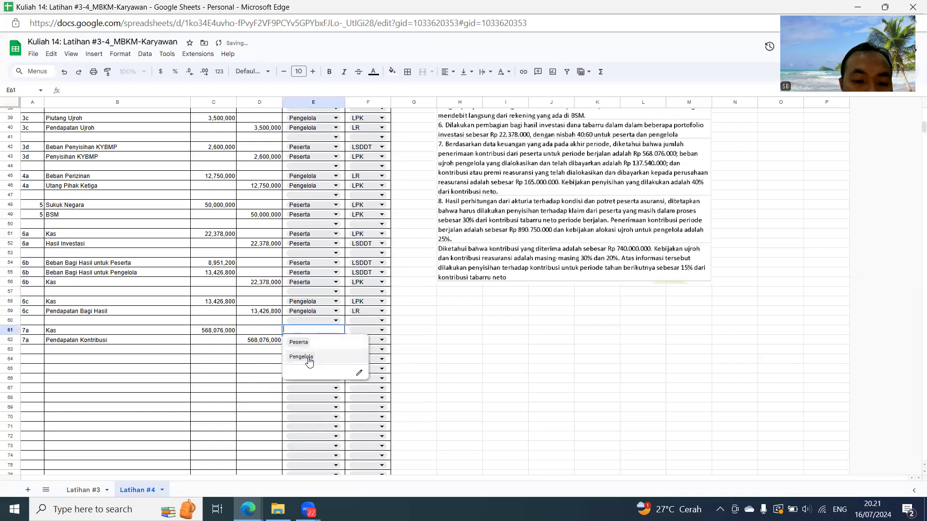
left_click(307, 343)
left_click(308, 340)
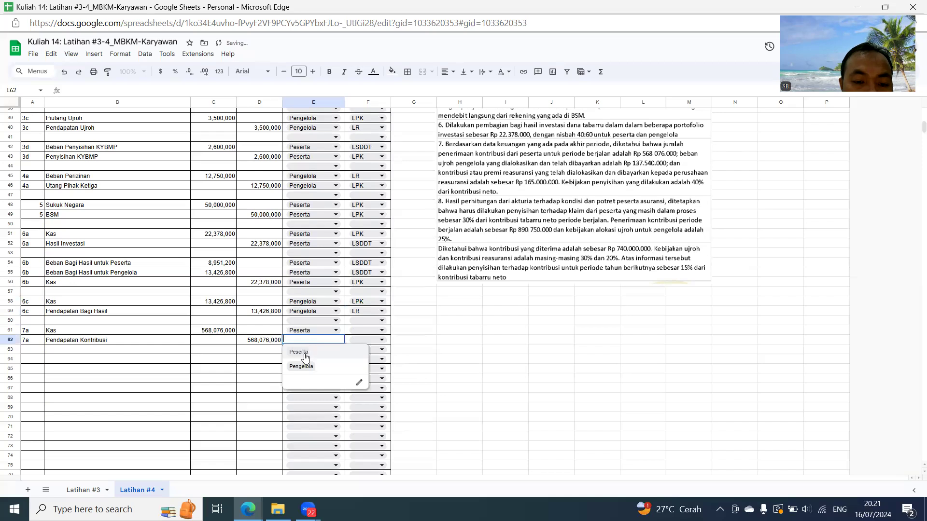
left_click(305, 357)
- Assign the 7a reports: LPK for Kas in F61 and LSDDT for Pendapatan Kontribusi in F62
left_click(366, 332)
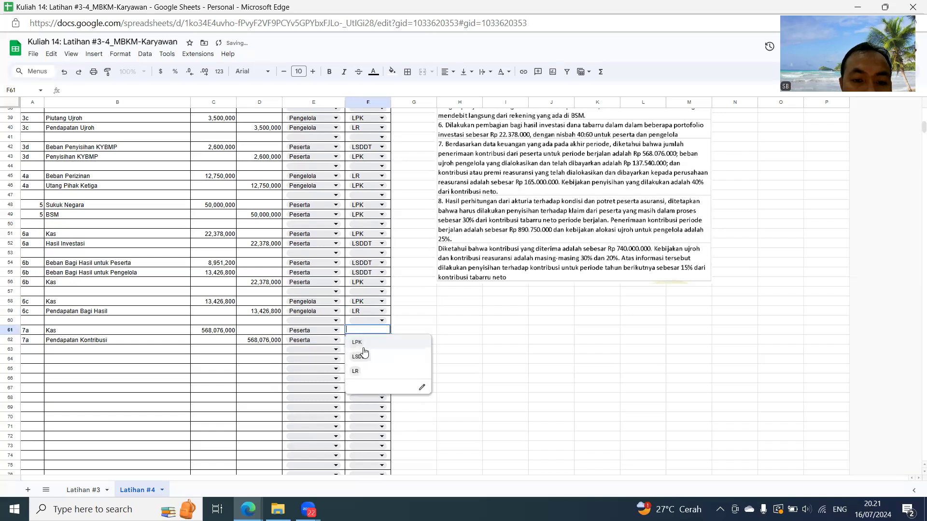
left_click(358, 343)
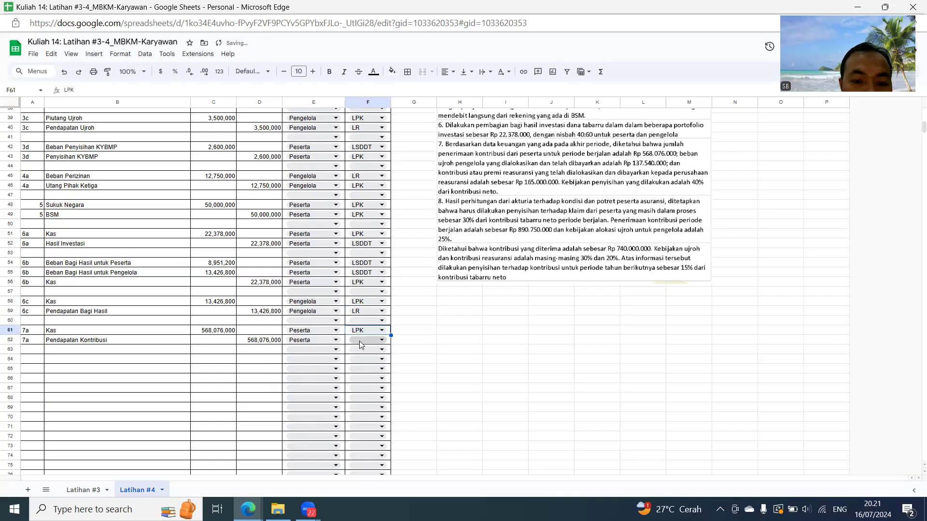
left_click(359, 339)
left_click(360, 365)
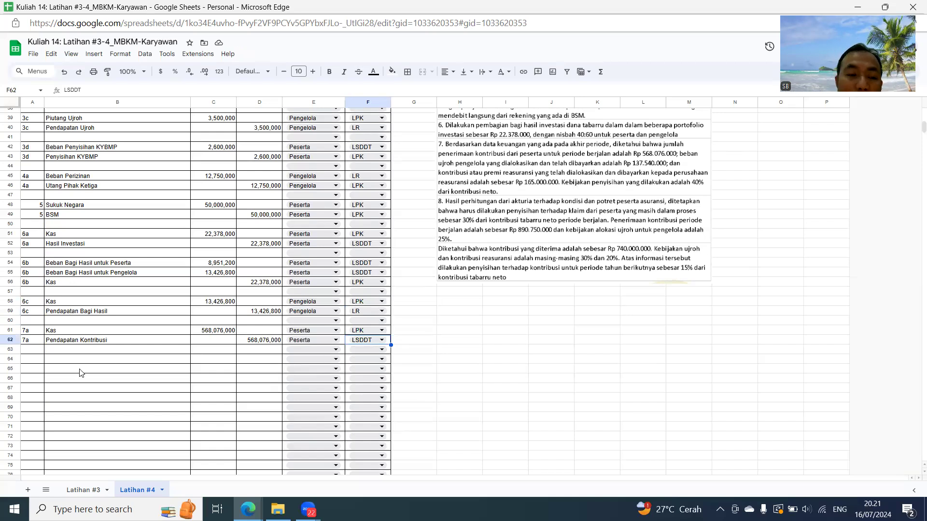
- Number the journal rows at A64 and A65 as entry 7b
left_click(32, 360)
type("7b")
key("Return")
type("7b")
key("Return")
- Link the 7b accounts: B64 to the Beban Ujroh cell B36 and B65 to the Kas cell B61
key("Up")
key("Right")
key("Up")
type("=")
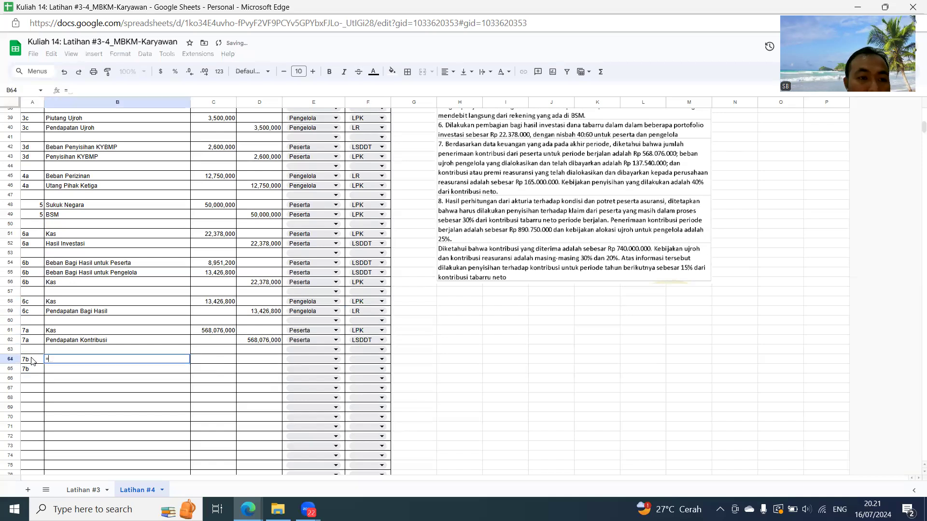
scroll(90, 156, "up", 2)
left_click(73, 150)
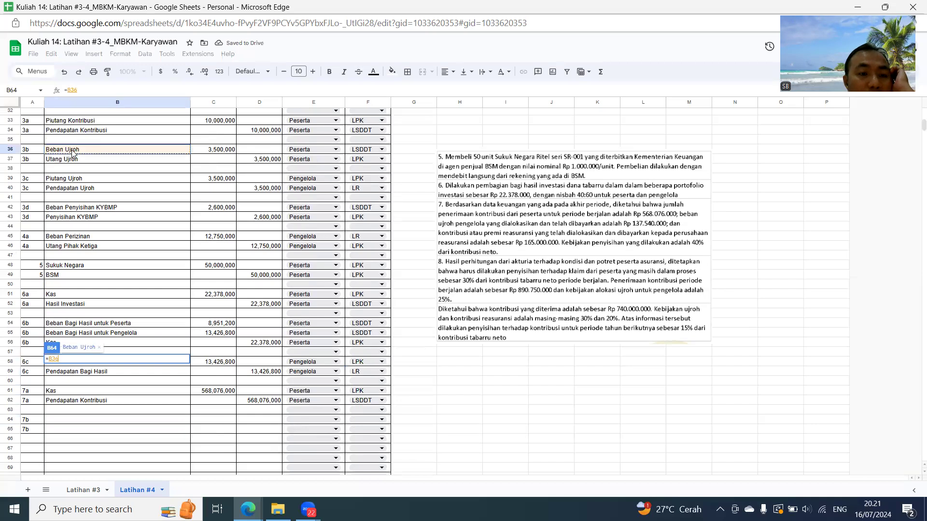
key("Return")
type("=")
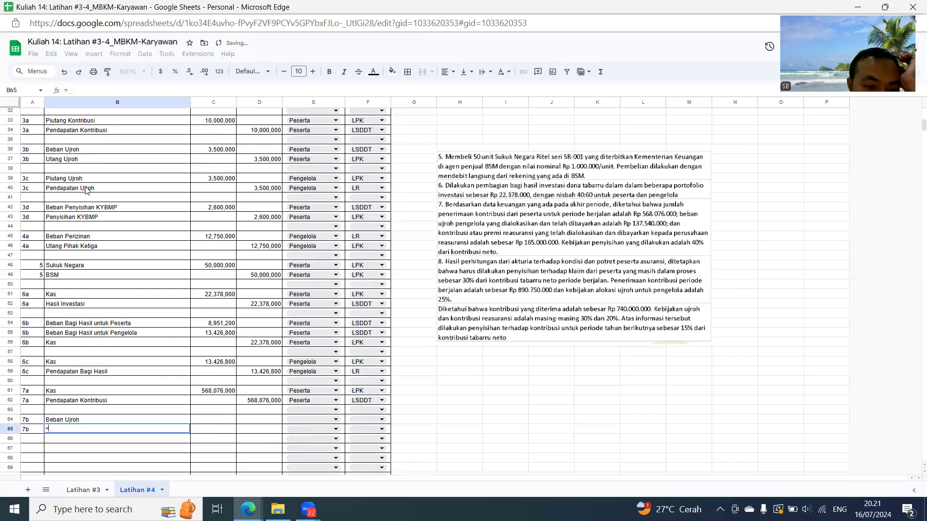
left_click(62, 392)
key("Return")
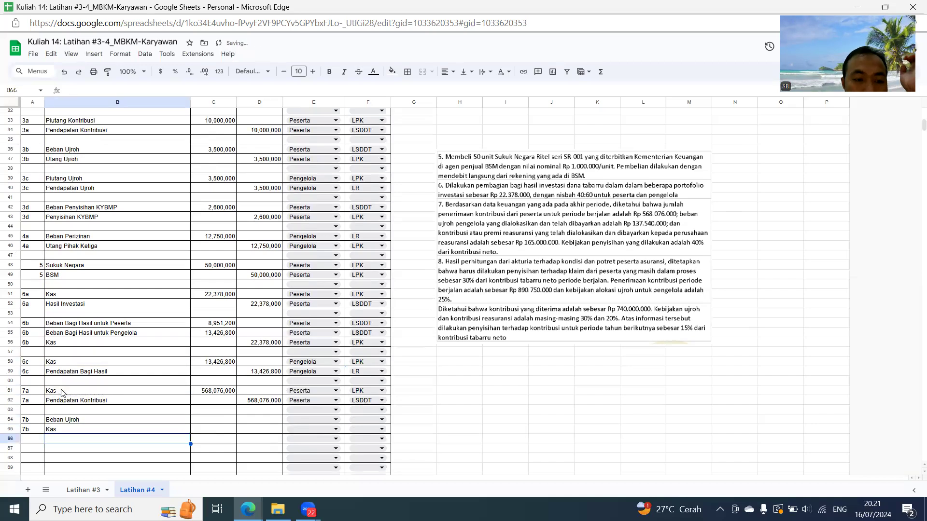
- Enter a 137,540,000 debit for the 7b Beban Ujroh in C64 and link the Kas credit in D65 to C64
left_click(228, 421)
type("137")
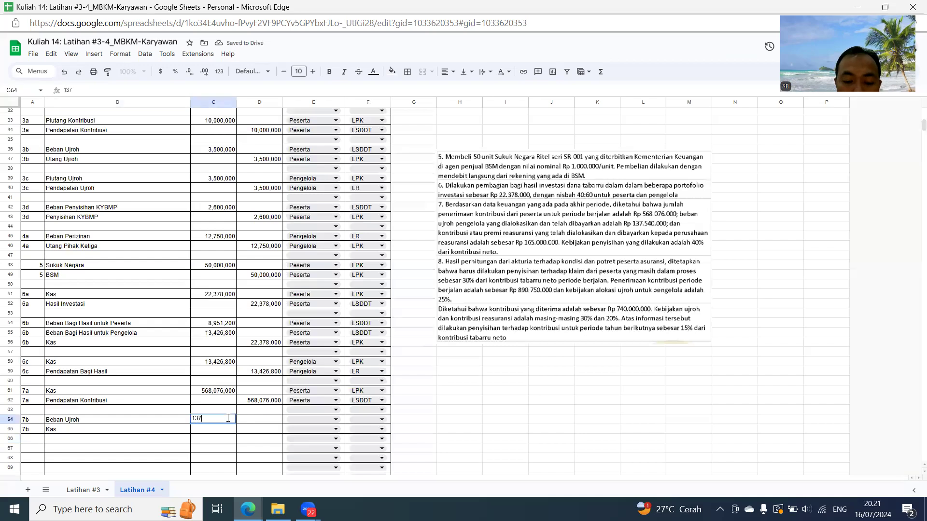
type(",540,000")
key("Return")
key("Tab")
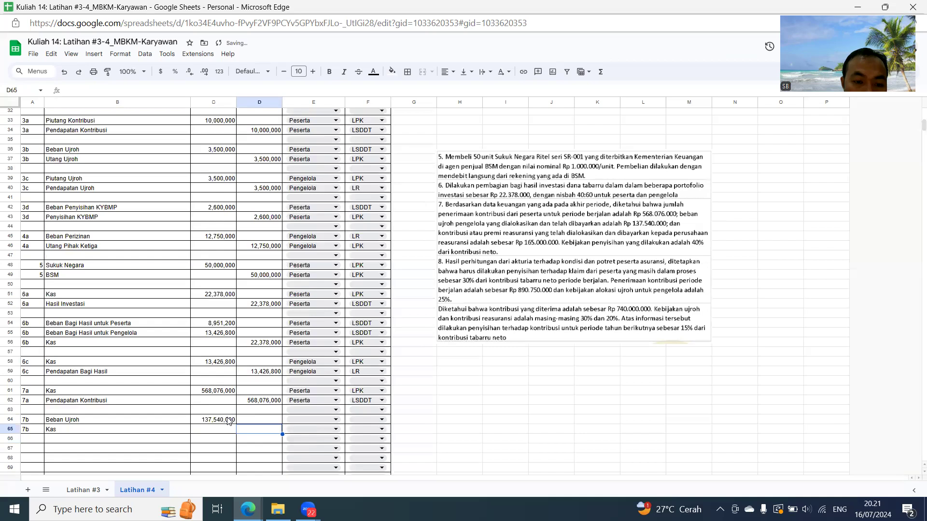
type("=")
key("Left")
key("Up")
key("Return")
- Set the fund owner of both 7b rows, E64 and E65, to Peserta
key("Up")
key("Up")
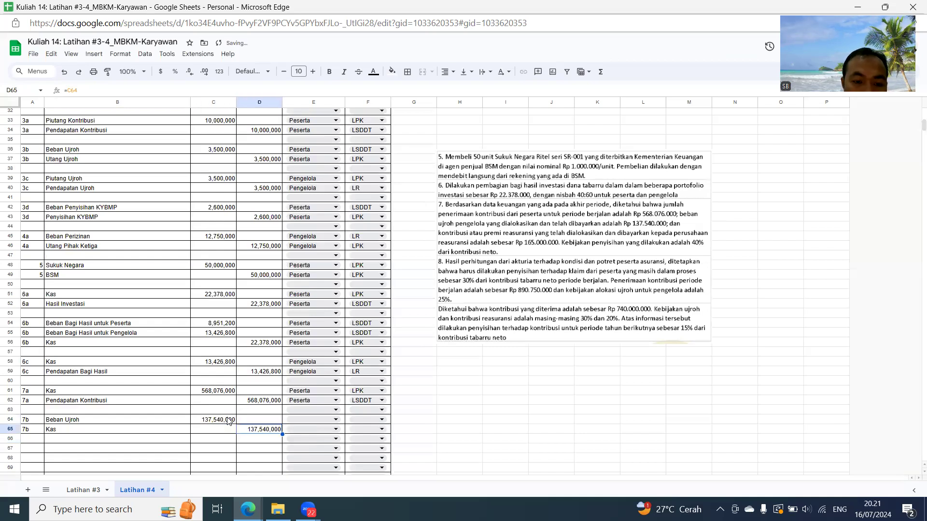
key("Right")
left_click(330, 420)
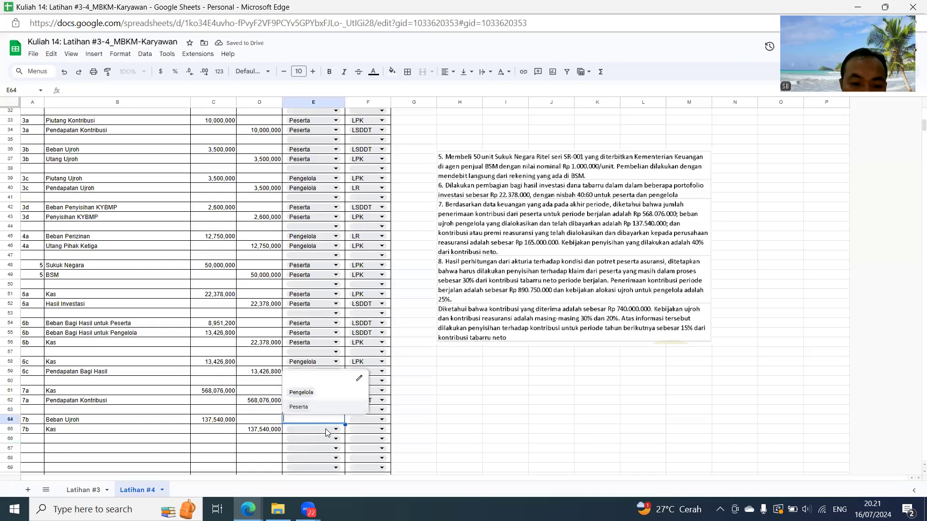
left_click(300, 413)
left_click(307, 429)
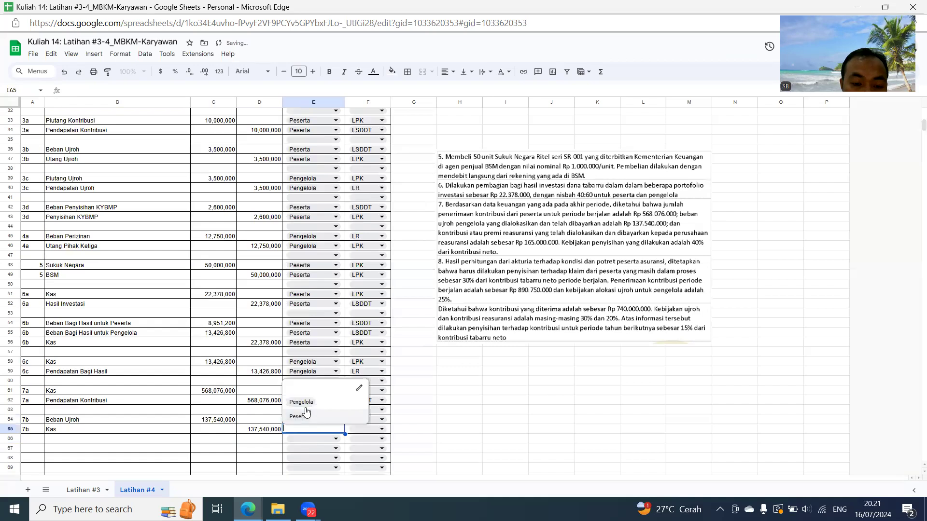
left_click(303, 417)
- Number row 67 as entry 7c in A67 and link A68 to A67
scroll(358, 378, "down", 3)
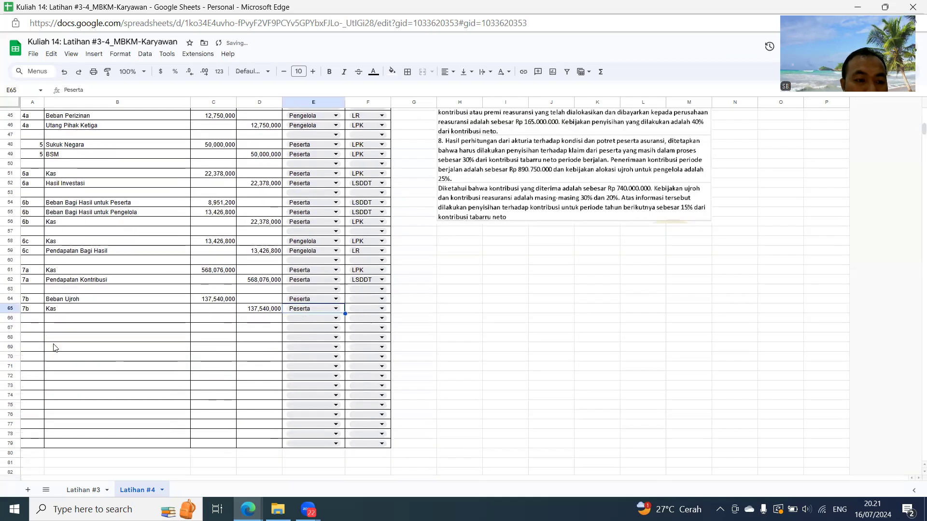
left_click(36, 328)
type("7c")
key("Return")
type("=")
key("Up")
key("Return")
- Link the 7c account in B67 to the Kas cell B65 and B68 to an earlier Pendapatan Ujroh account cell
key("Up")
key("Up")
key("Right")
type("=")
key("Up")
key("Up")
key("Up")
key("Down")
key("Return")
type("=")
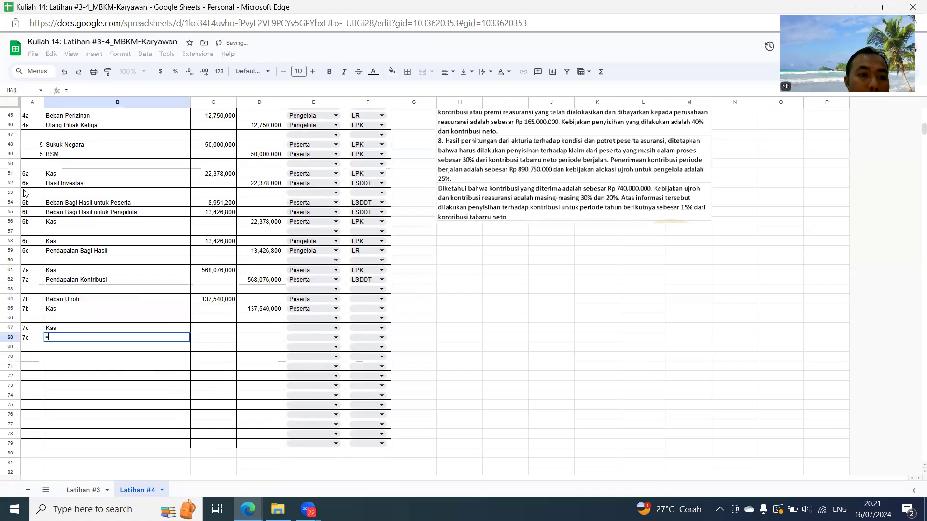
scroll(141, 191, "up", 4)
left_click(103, 250)
key("Return")
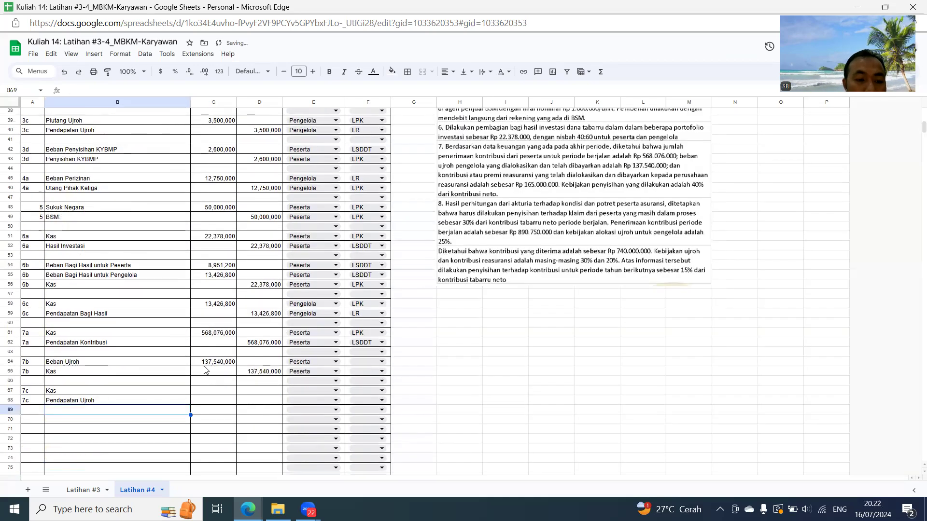
- Link the 7c Kas debit in C67 to the Beban Ujroh amount in C64
left_click(215, 393)
type("=")
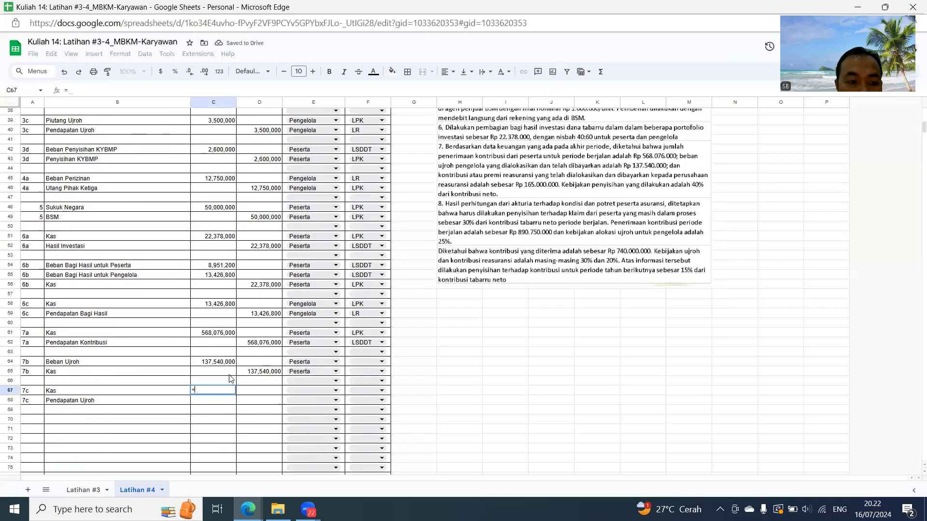
left_click(225, 363)
key("Return")
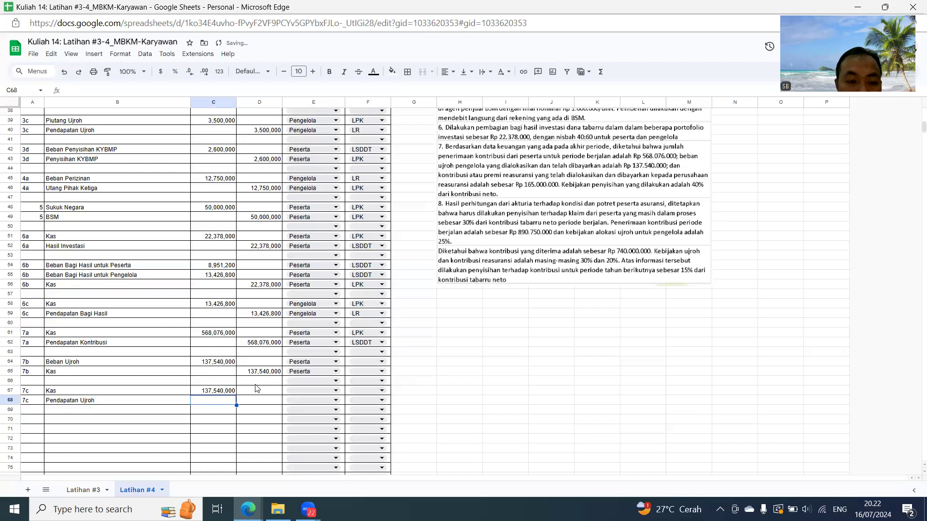
- Link the 7c Pendapatan Ujroh credit in D68 to the Kas debit in C67
left_click(259, 402)
type("=")
left_click(218, 390)
key("Return")
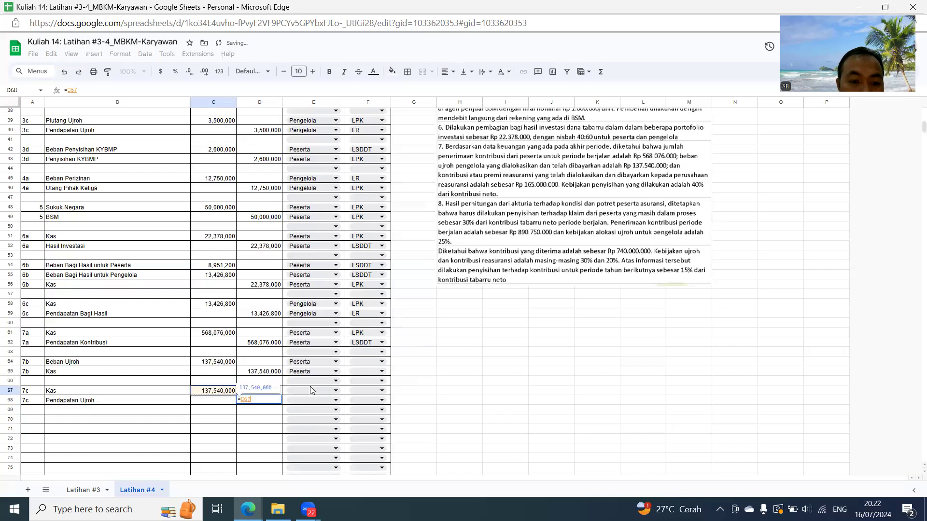
- Set the fund owner of both 7c rows, E67 and E68, to Pengelola
left_click(321, 388)
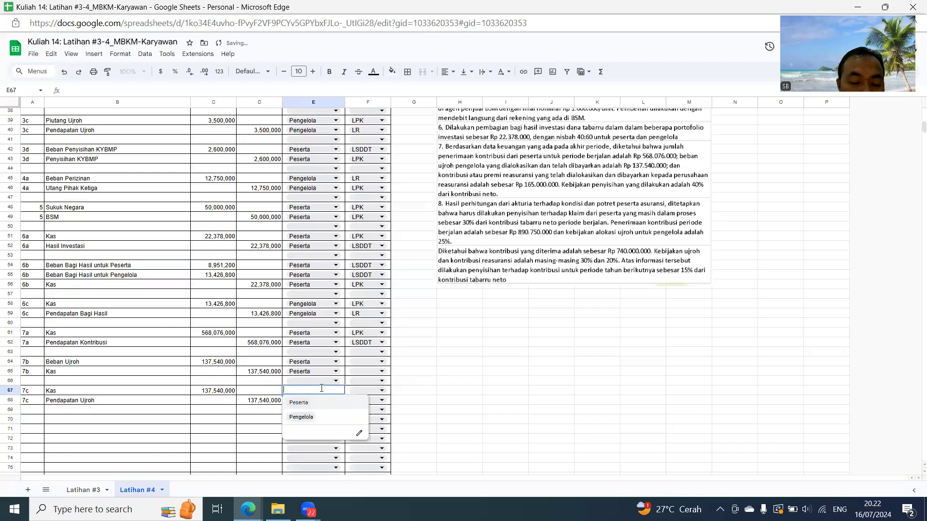
left_click(301, 417)
left_click(309, 400)
left_click(302, 426)
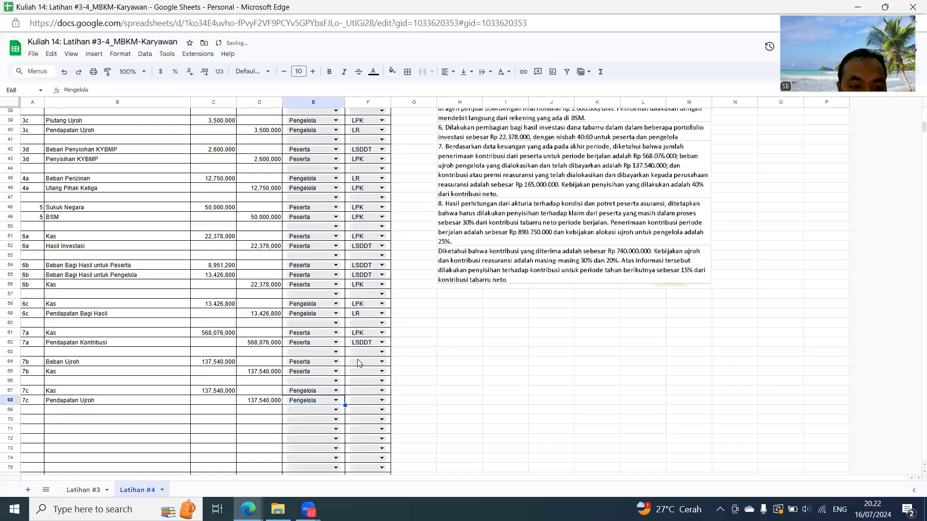
- Set the report of the 7b rows to LSDDT in F64 and LPK in F65
left_click(359, 360)
left_click(359, 389)
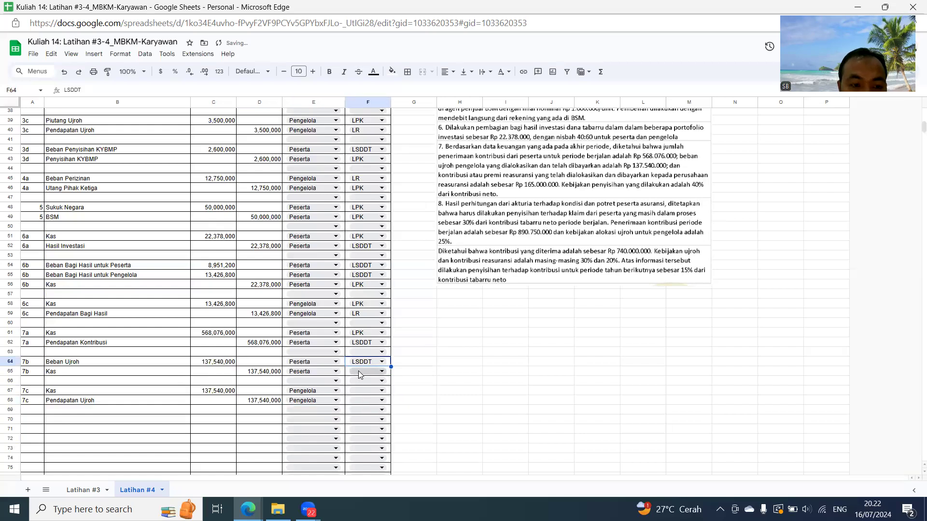
left_click(358, 371)
left_click(359, 384)
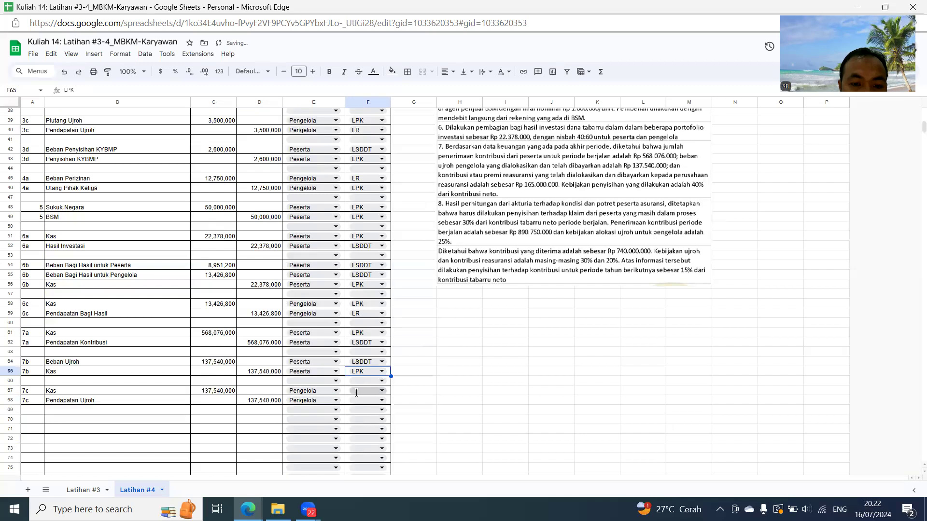
- Set the report of the 7c rows to LPK in F67 and LR in F68
left_click(356, 393)
left_click(358, 407)
left_click(358, 401)
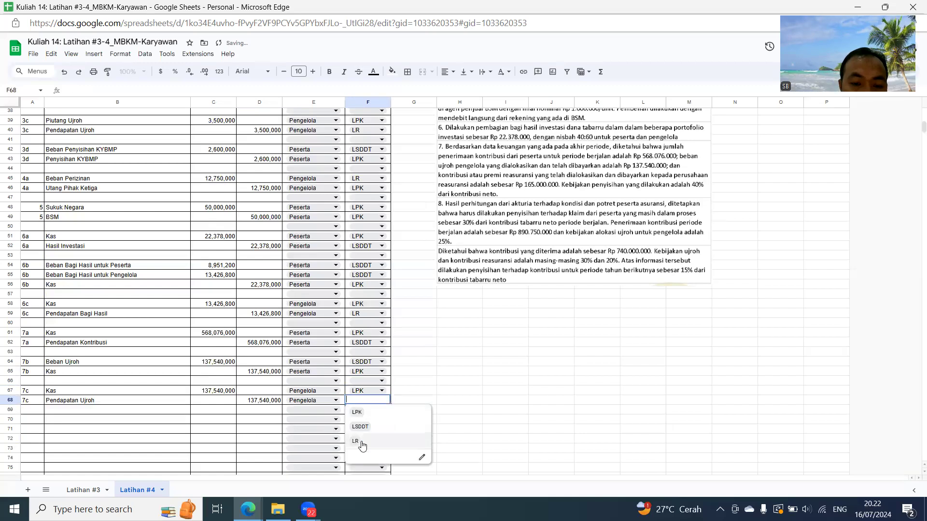
left_click(359, 438)
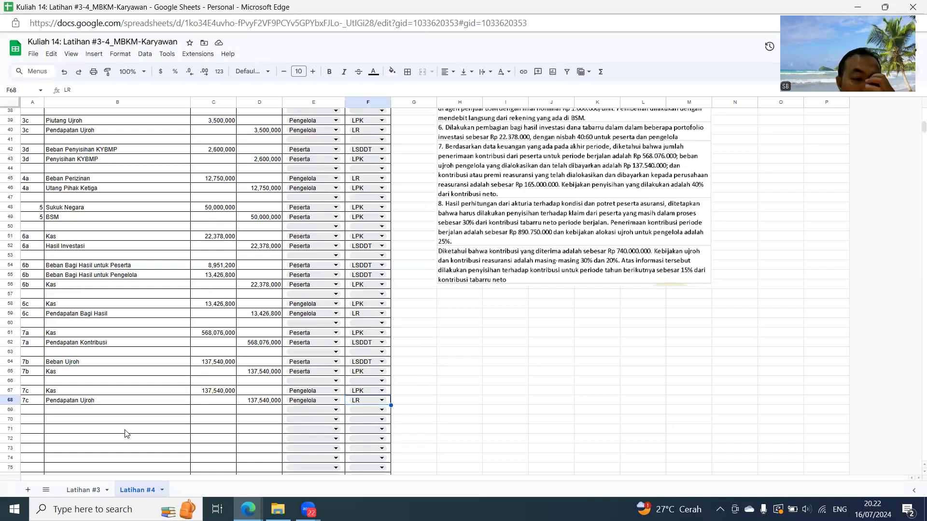
- Number row 70 as entry 7d in A70 and link A71 to A70
scroll(124, 433, "down", 2)
left_click(29, 360)
type("7d")
key("Return")
type("=")
left_click(29, 360)
key("Return")
- Link the 7d account in B70 to the Beban Penyisihan KYBMP cell B42 and copy the formula to B71
left_click(67, 359)
type("=")
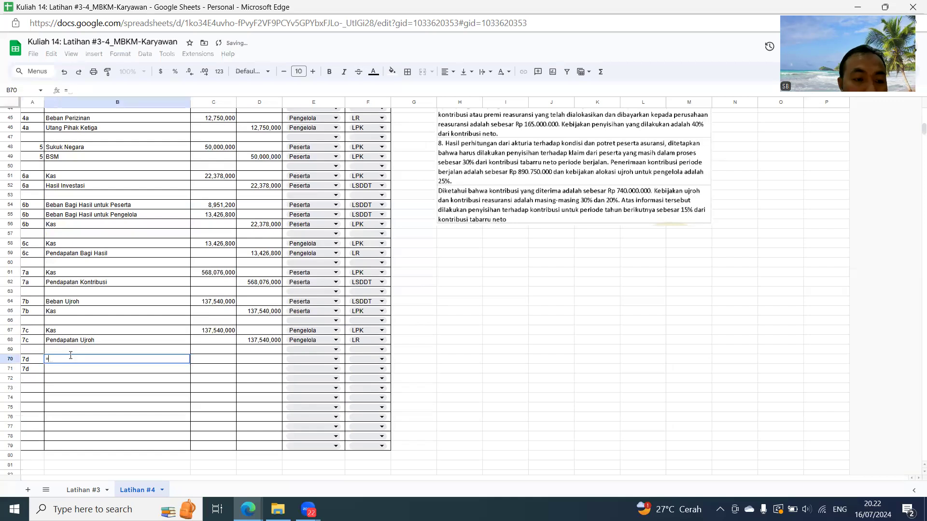
scroll(96, 203, "up", 2)
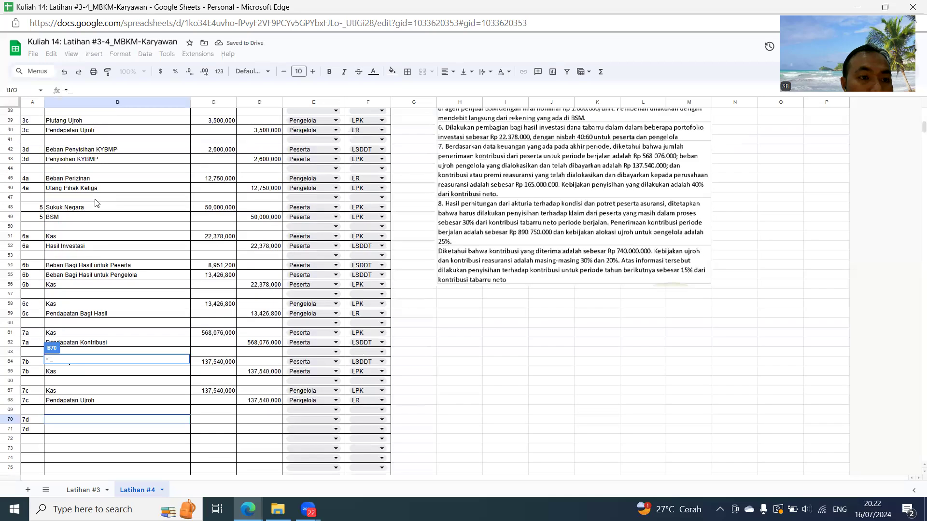
left_click(86, 151)
key("Return")
key("Up")
key("ctrl+c")
key("Down")
key("ctrl+v")
- Enter the 7d debit of 165,000,000 in C70 and link the credit in D71 to it
key("Right")
key("Up")
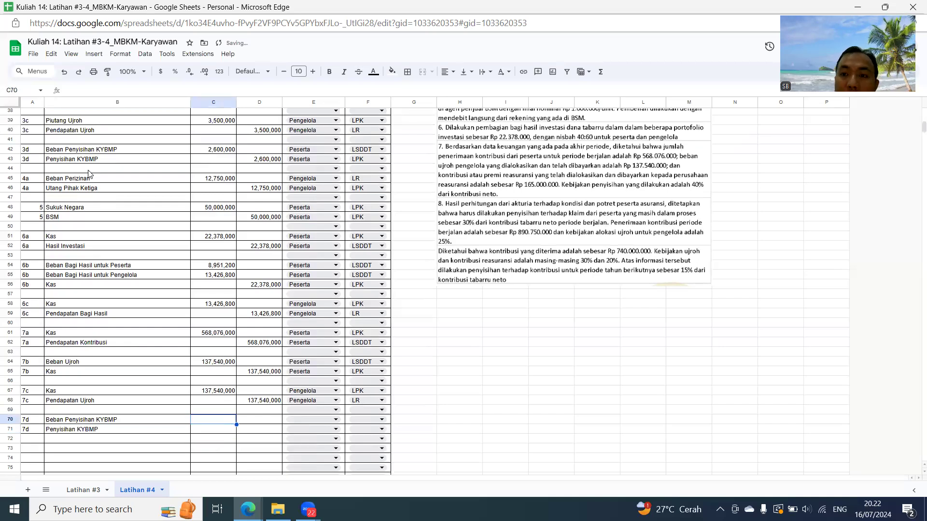
type("165")
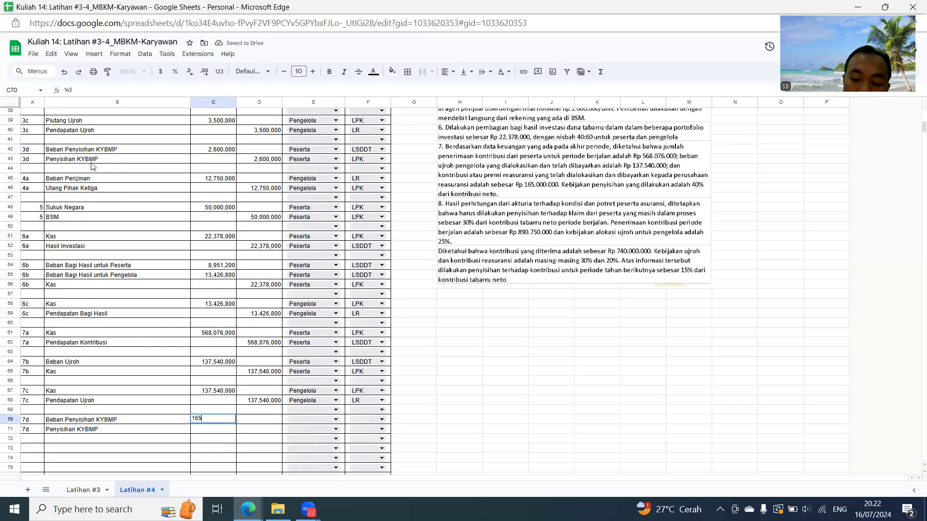
type(",000,0")
key("Return")
key("Right")
type("=")
key("Left")
key("Up")
key("Return")
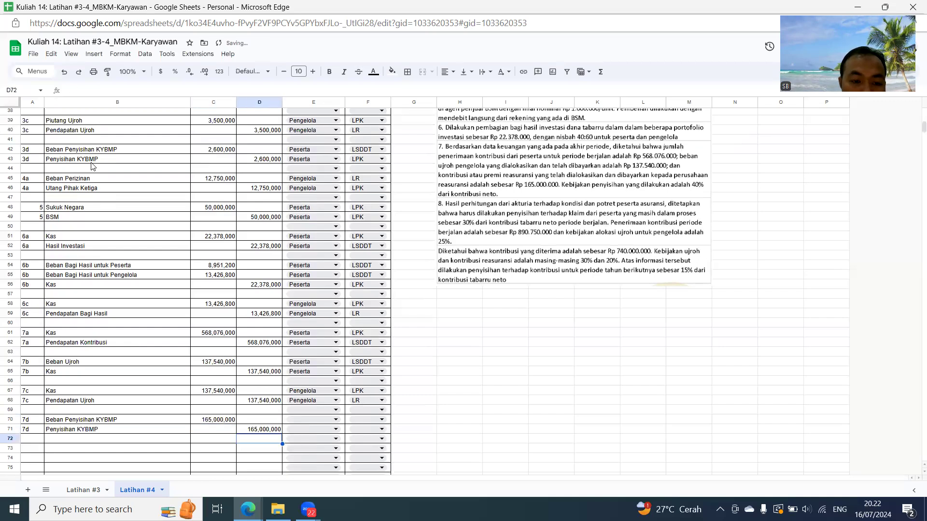
- Set the fund owner of both 7d rows, E70 and E71, to Peserta
key("Up")
key("Up")
key("Right")
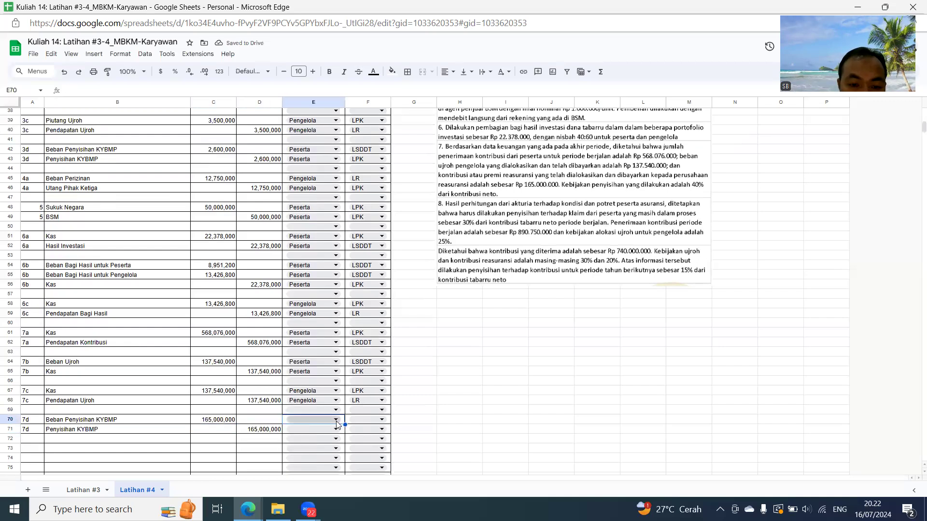
left_click(336, 420)
left_click(309, 407)
left_click(309, 429)
left_click(305, 417)
- Set the report of the 7d rows to LSDDT in F70 and LPK in F71
left_click(363, 420)
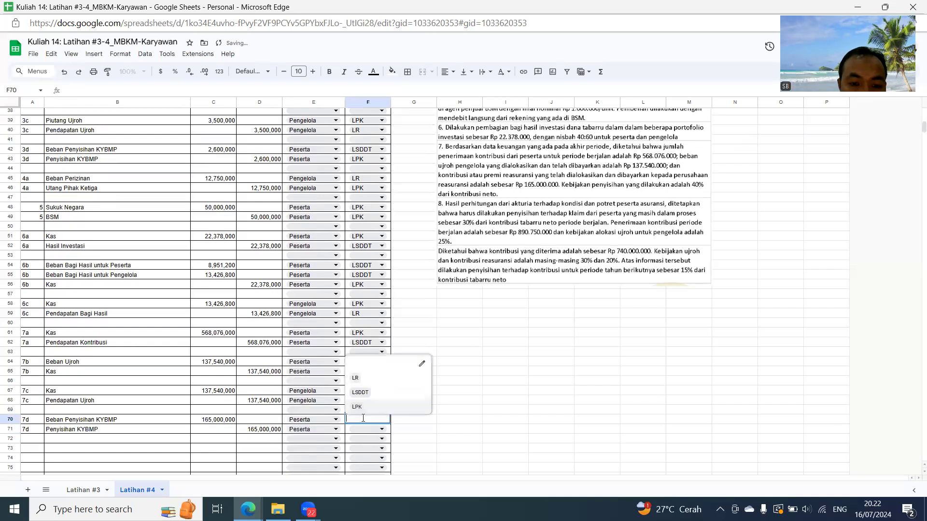
left_click(357, 409)
left_click(357, 429)
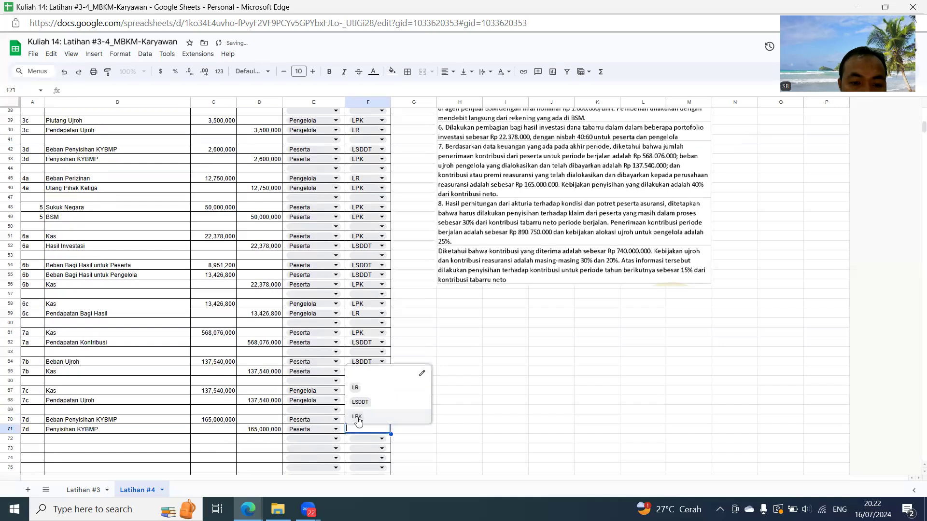
left_click(371, 405)
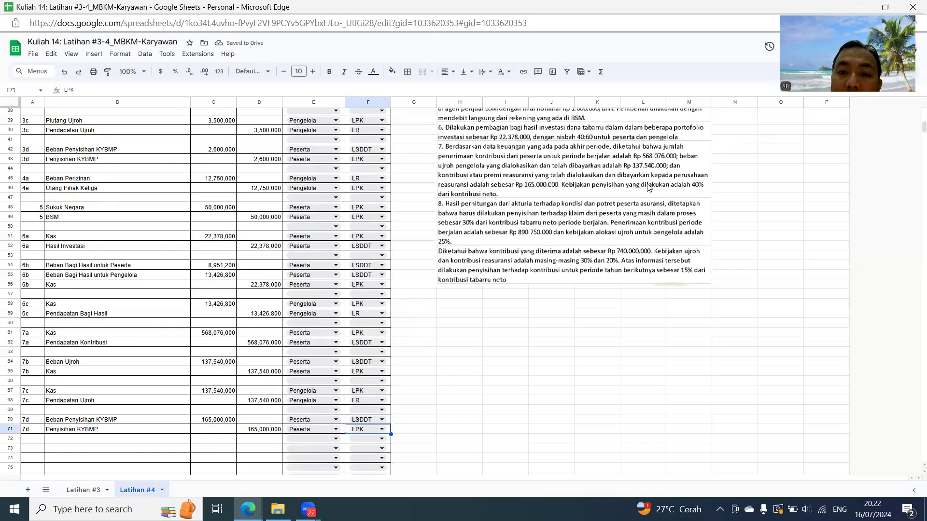
- Relink the 7d accounts: B70 to the Kontribusi Reasuransi cell B24 and B71 to the Kas cell B67
left_click(82, 418)
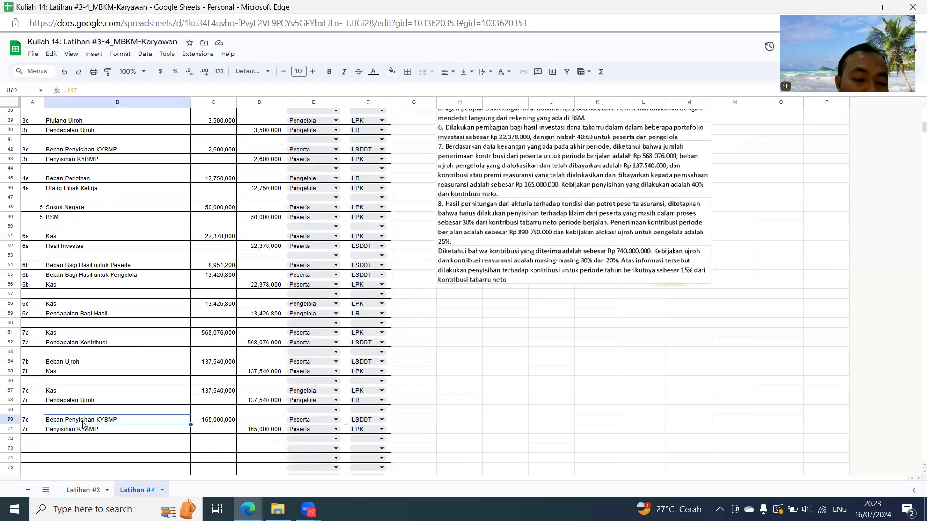
type("=")
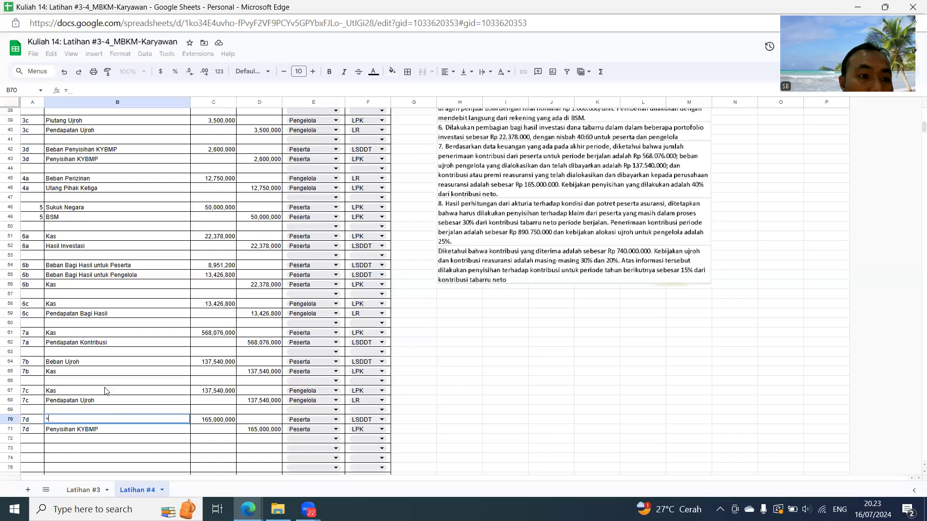
scroll(117, 287, "up", 5)
left_click(85, 159)
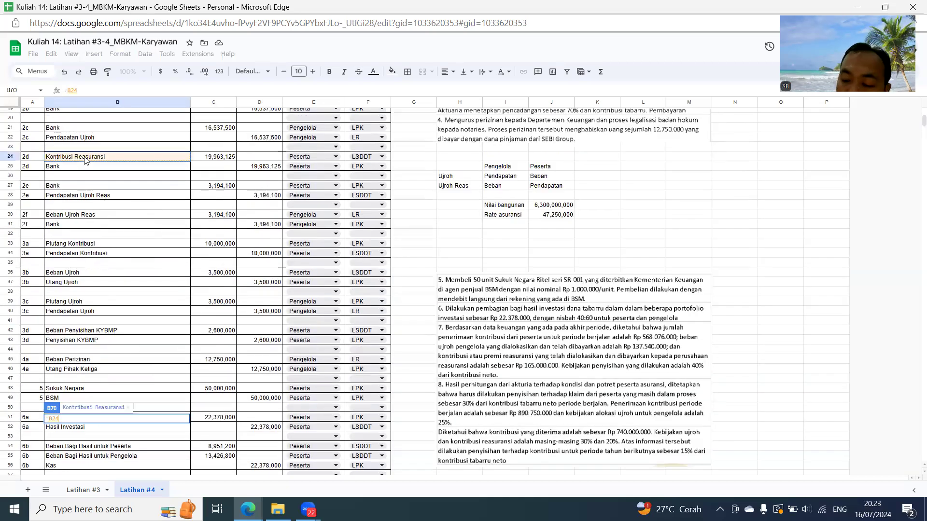
key("Return")
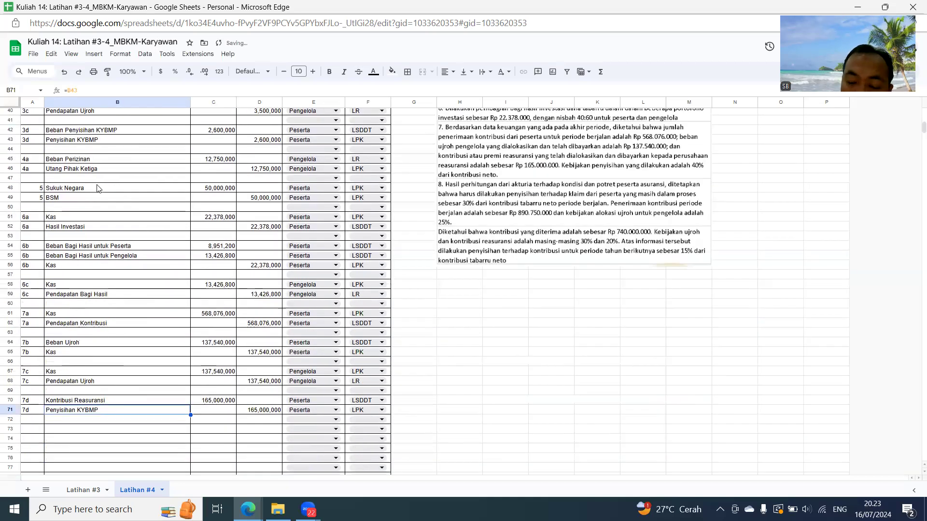
type("=")
left_click(74, 372)
key("Return")
- Number row 73 as entry 7e in A73 and link A74 to A73
left_click(34, 429)
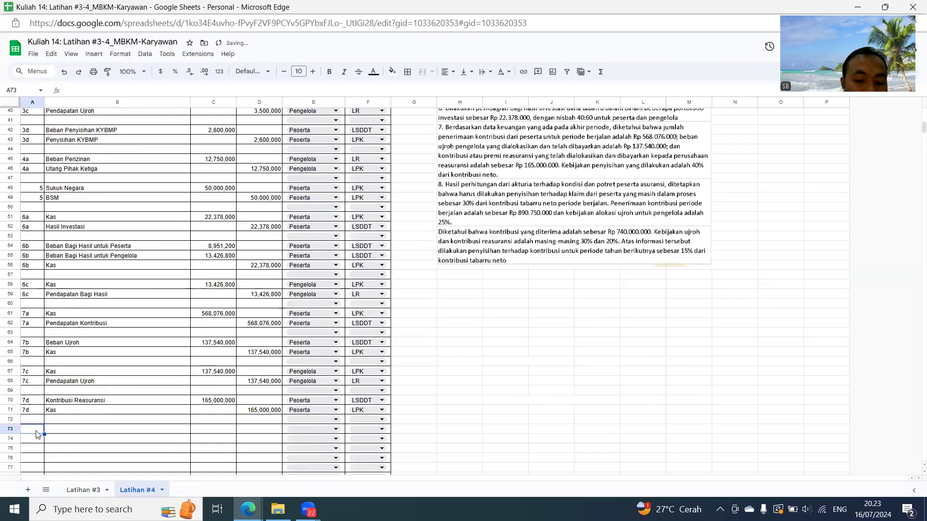
type("7e")
key("Return")
type("=")
key("Up")
key("Return")
- Link the 7e account in B73 to the Beban Penyisihan KYBMP cell B42 and copy the formula to B74
key("Up")
key("Up")
key("Right")
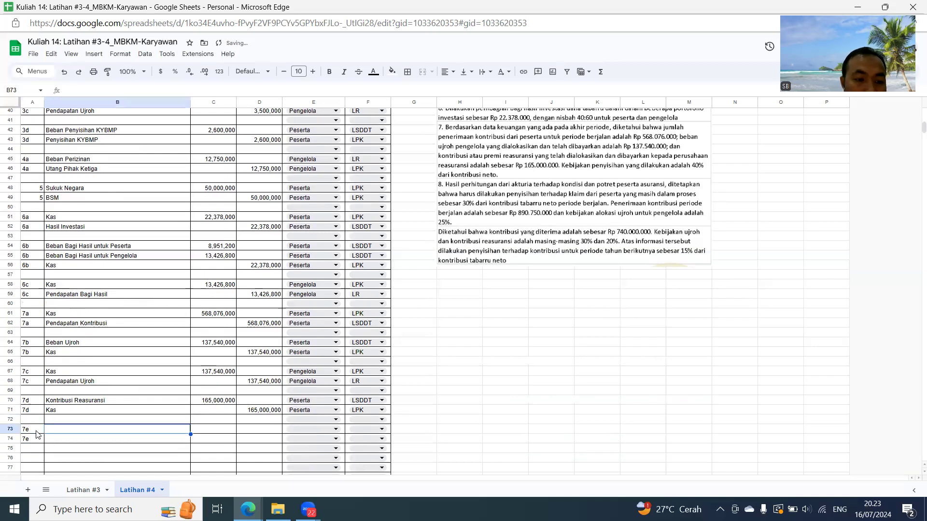
type("=")
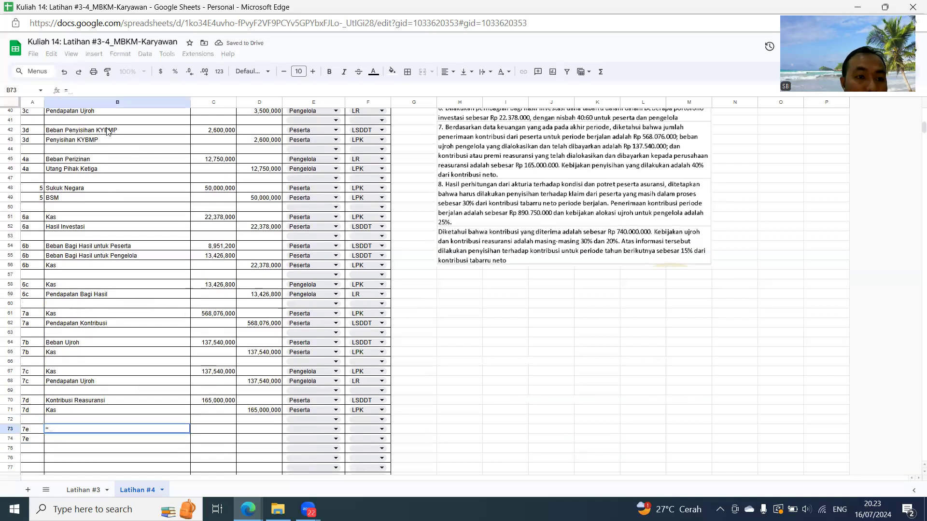
left_click(108, 134)
key("Return")
key("Up")
key("ctrl+c")
key("Down")
key("ctrl+v")
- Calculate the 7e debit in C73 as 25% of contribution income less ujroh expense with =25%*(D62-C64)
key("Right")
key("Up")
type("=")
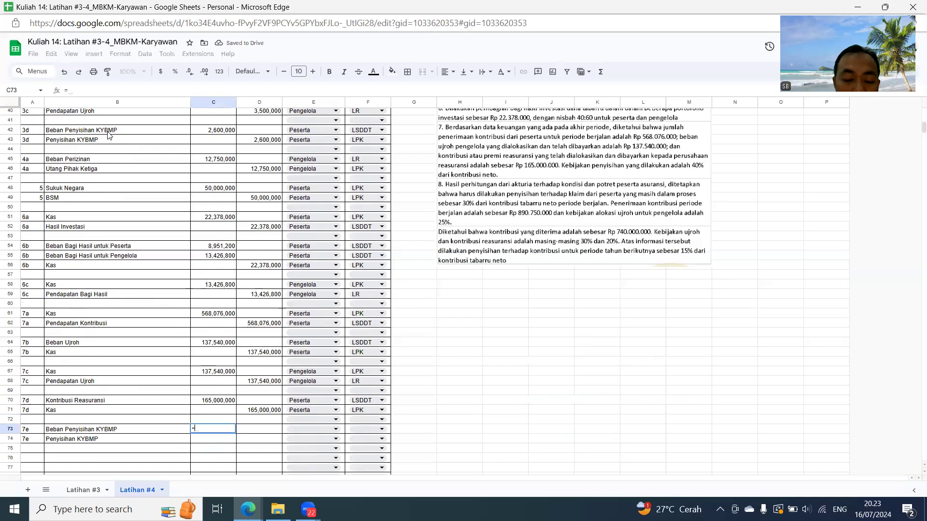
type("25%*(")
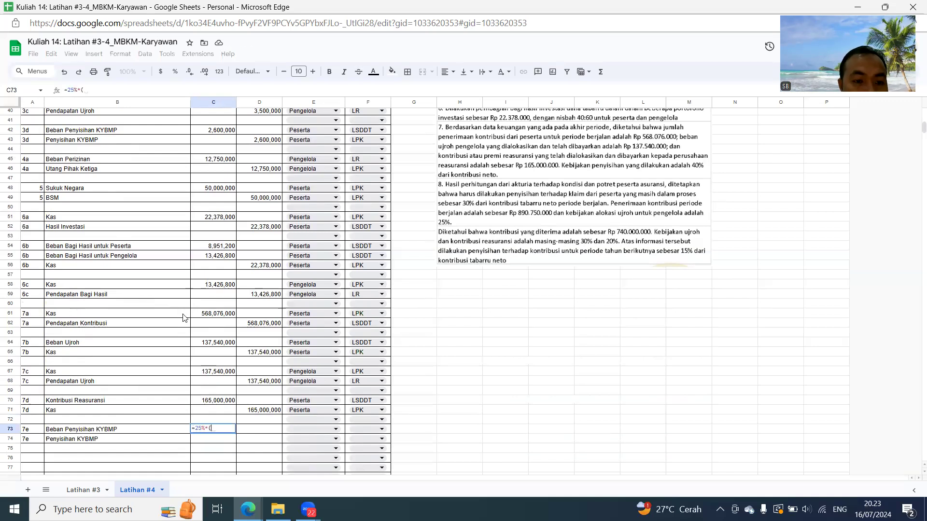
left_click(263, 324)
type("-")
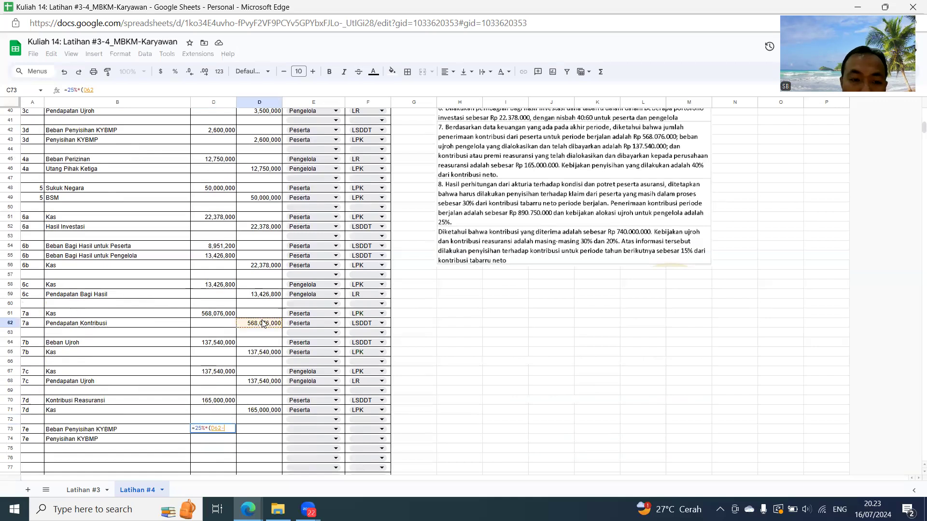
left_click(224, 343)
type(")")
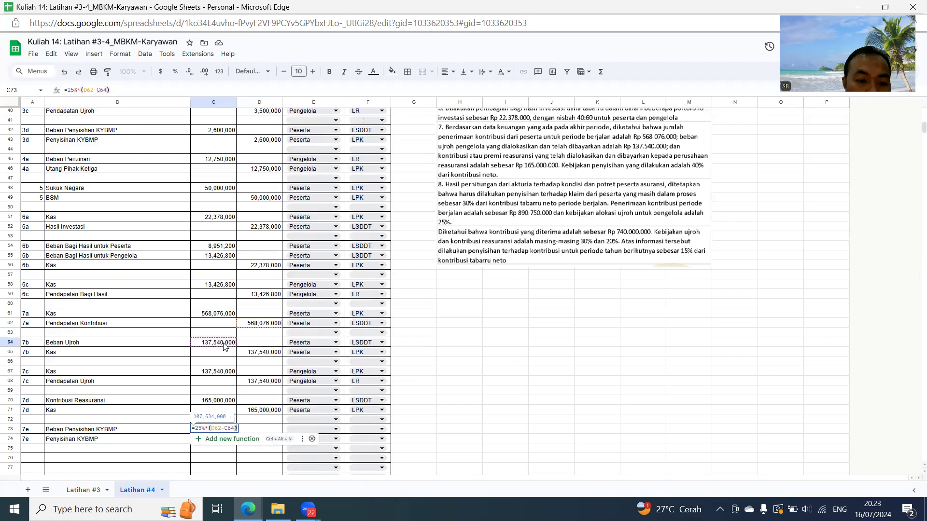
key("Return")
- Link the 7e Penyisihan KYBMP credit in D74 to the debit in C73
key("Right")
type("=")
key("Left")
key("Up")
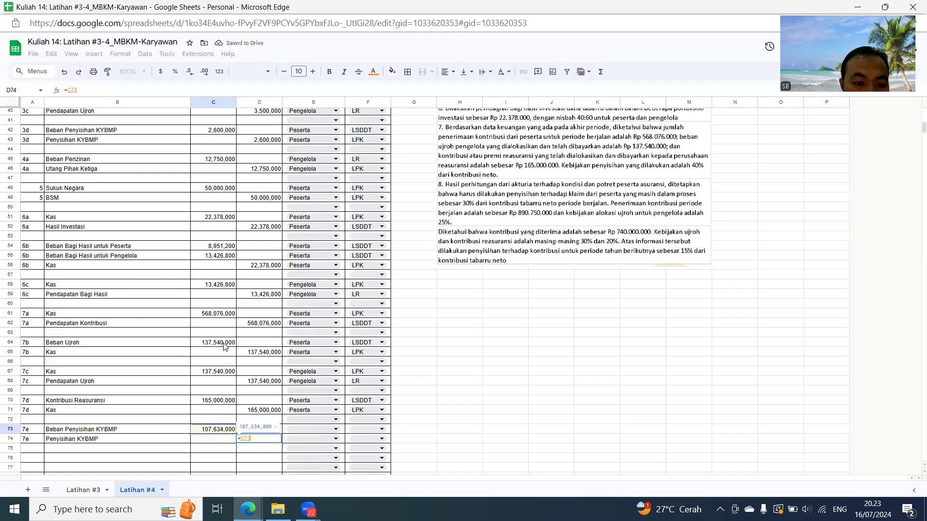
key("Return")
- Set the fund owner of both 7e rows, E73 and E74, to Peserta
key("Up")
key("Up")
key("Right")
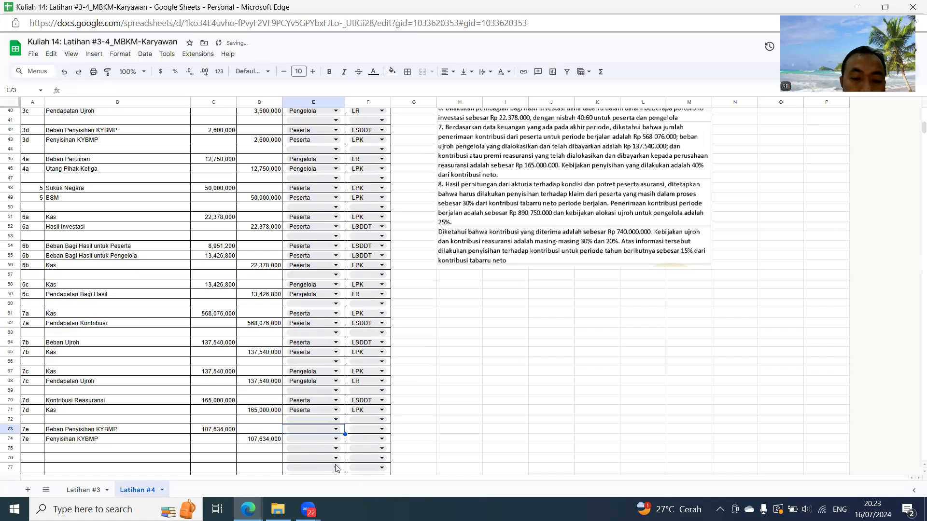
left_click(336, 429)
left_click(309, 418)
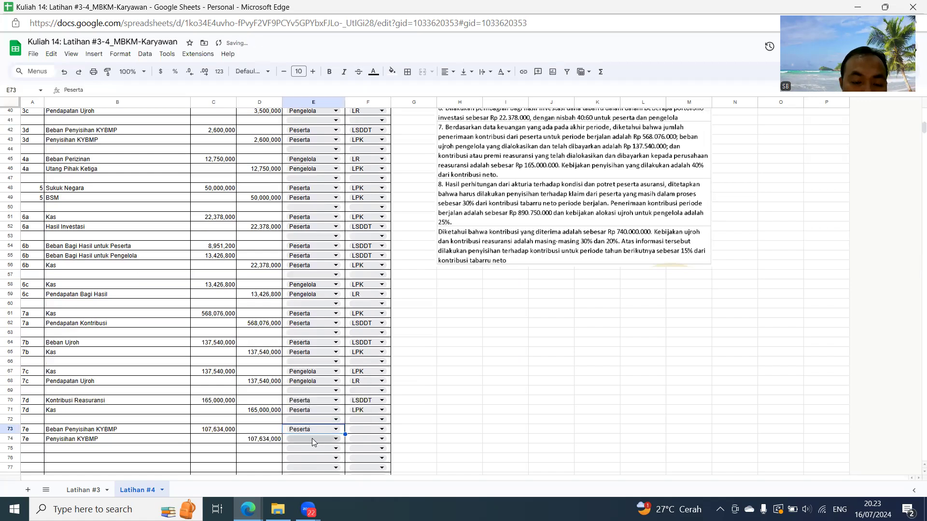
left_click(312, 440)
left_click(309, 428)
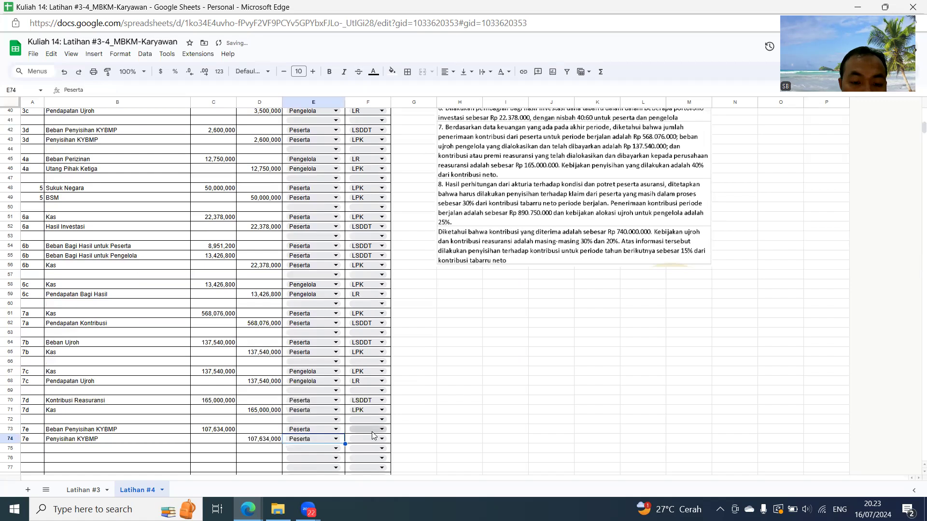
left_click(373, 430)
left_click(360, 419)
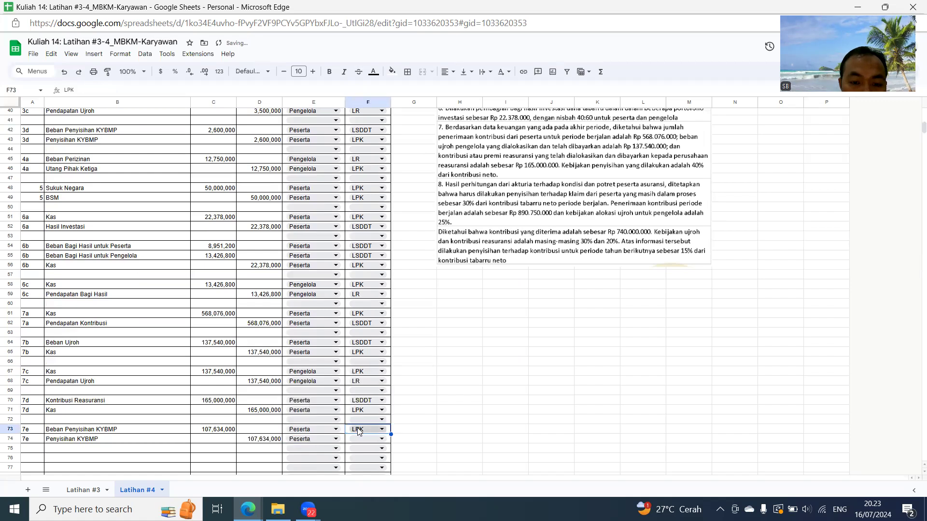
left_click(359, 439)
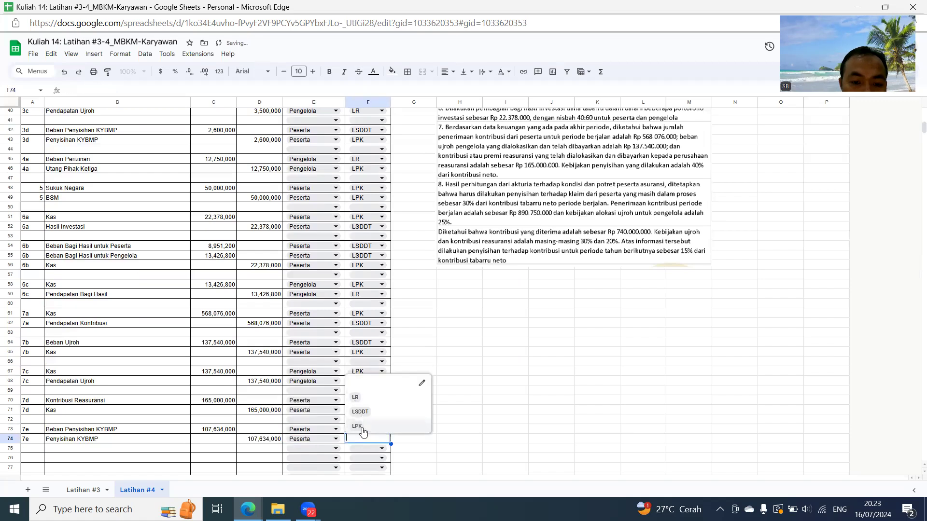
left_click(319, 422)
left_click(361, 437)
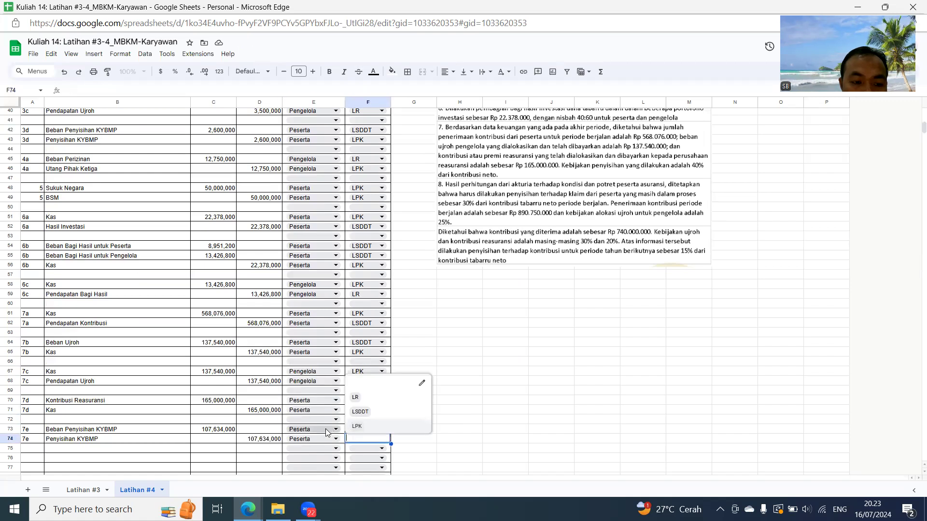
- Set the report of the 7e Beban Penyisihan KYBMP row, F73, to LSDDT
left_click(328, 431)
left_click(364, 430)
left_click(360, 416)
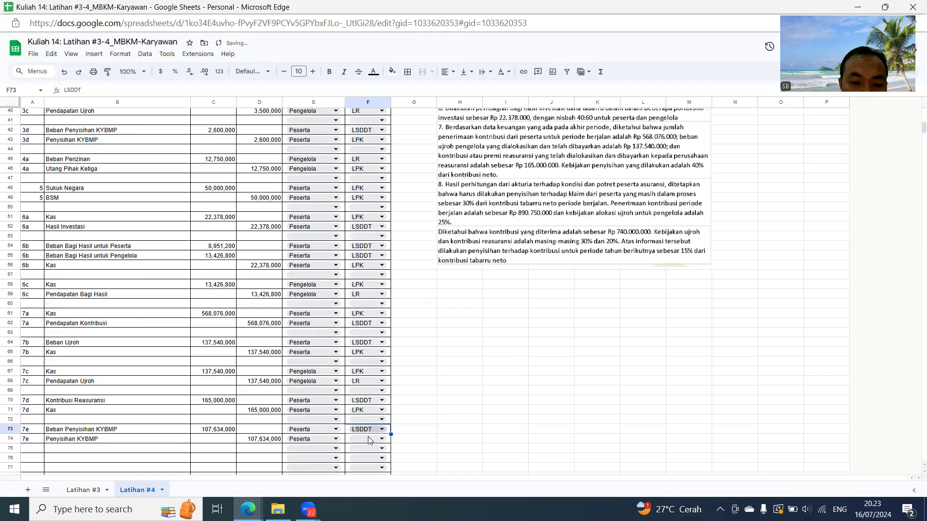
- Set the report of the 7e Penyisihan KYBMP row, F74, to LPK
left_click(366, 438)
left_click(358, 424)
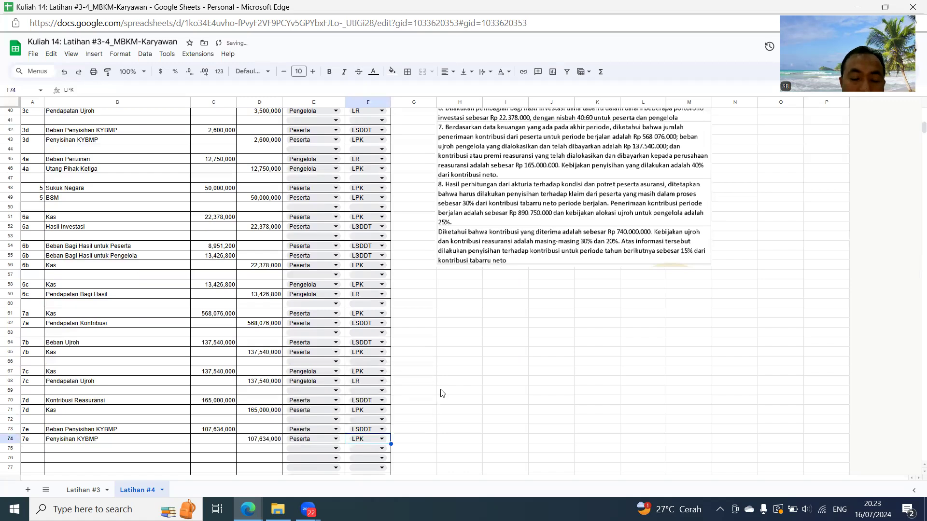
left_click(442, 390)
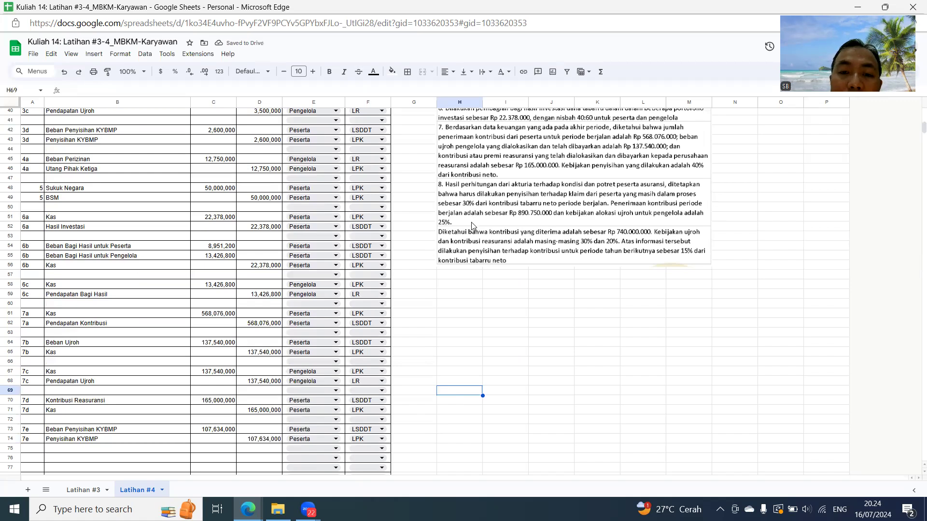
- Insert nine rows above row 77 to extend the journal table
scroll(439, 240, "down", 3)
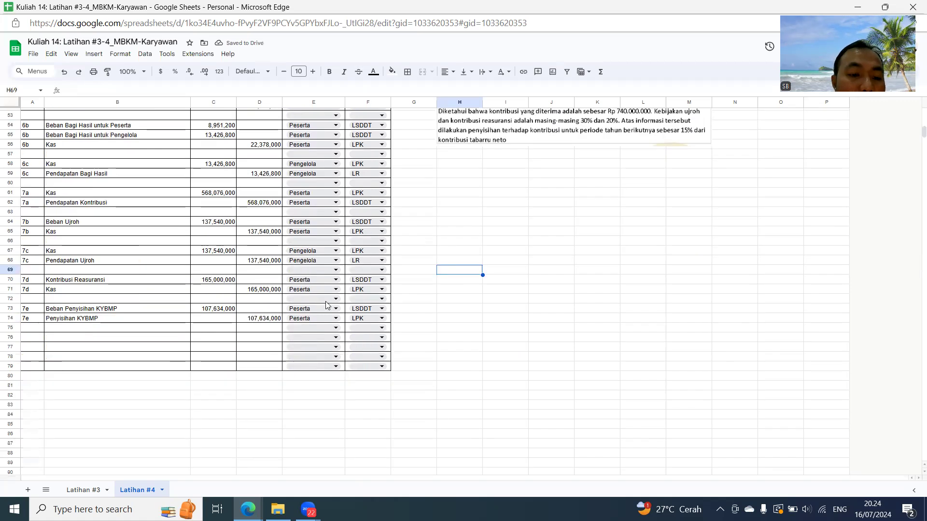
left_click(18, 348)
left_click(17, 423, "shift")
right_click(75, 377)
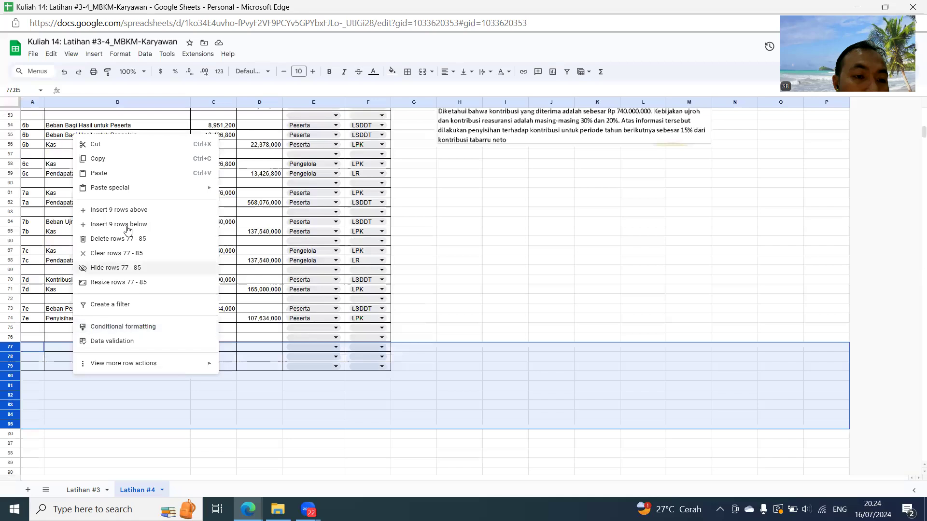
left_click(137, 212)
- Move the picture with questions 5 to 8 down beside journal rows 58 to 77
left_click(472, 130)
left_click_drag(507, 131, 487, 340)
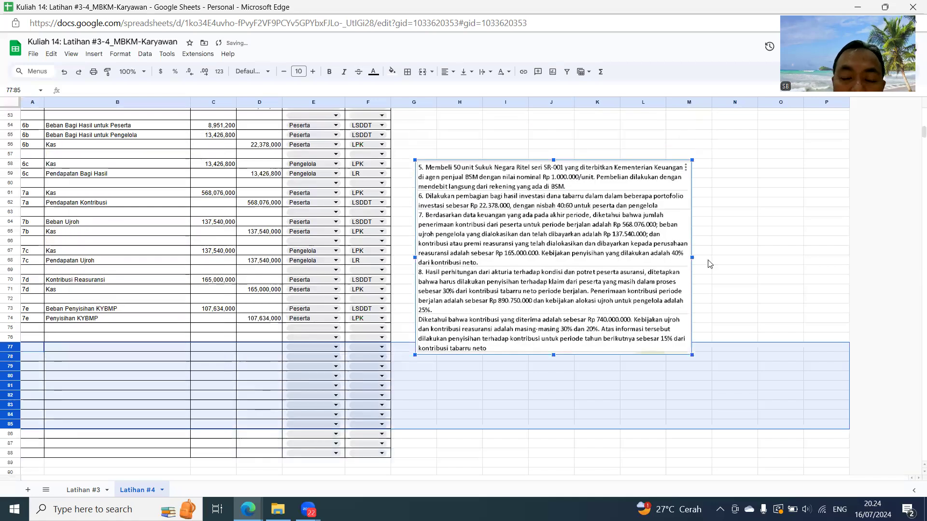
left_click(766, 226)
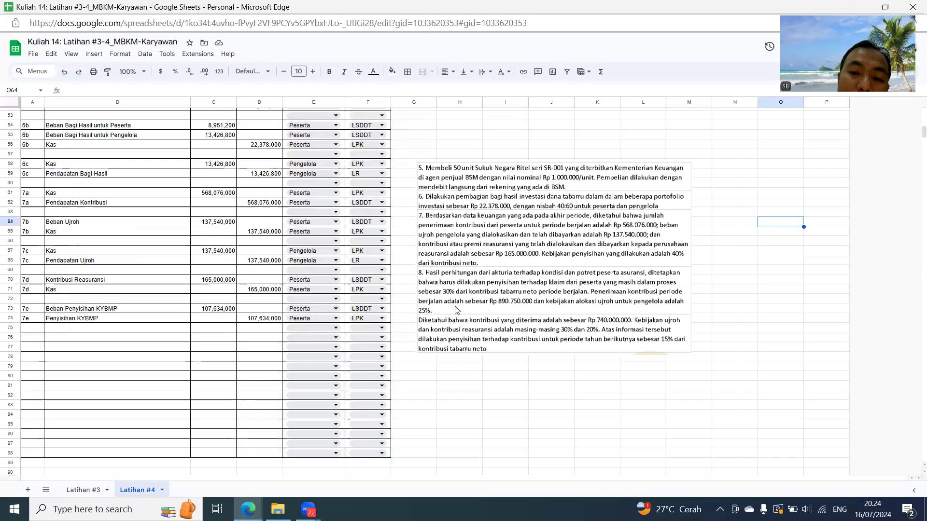
- Number the two rows of the question 8 entry, A76 and A77, as 8a
left_click(32, 337)
type("8")
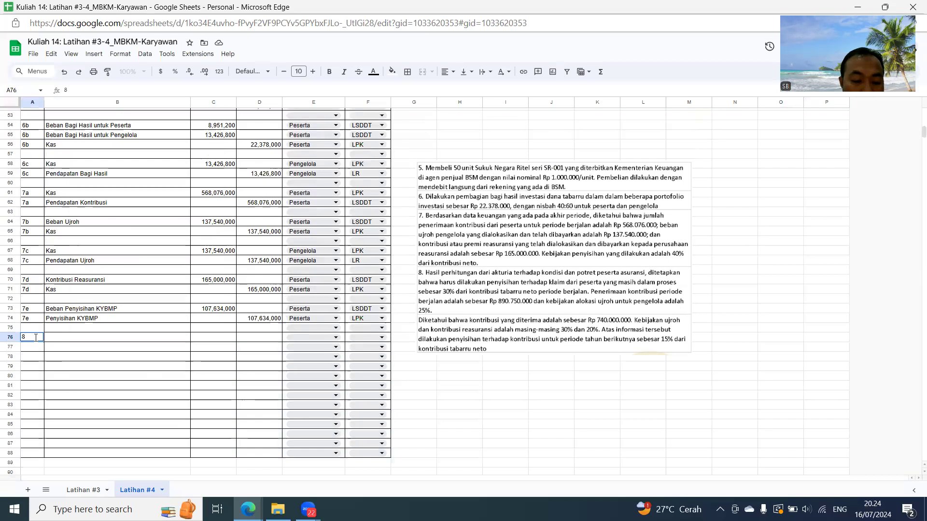
type("a")
key("Return")
type("8a")
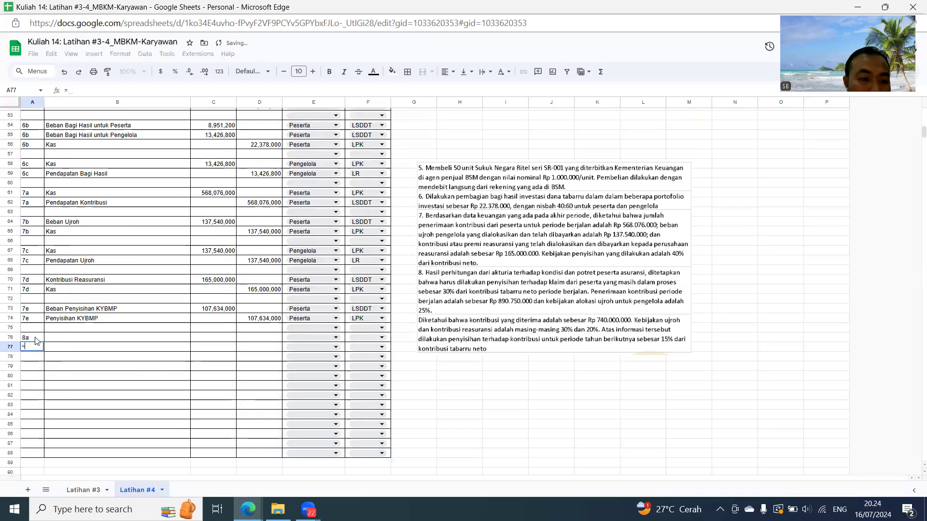
key("Return")
key("Up")
key("Up")
key("Right")
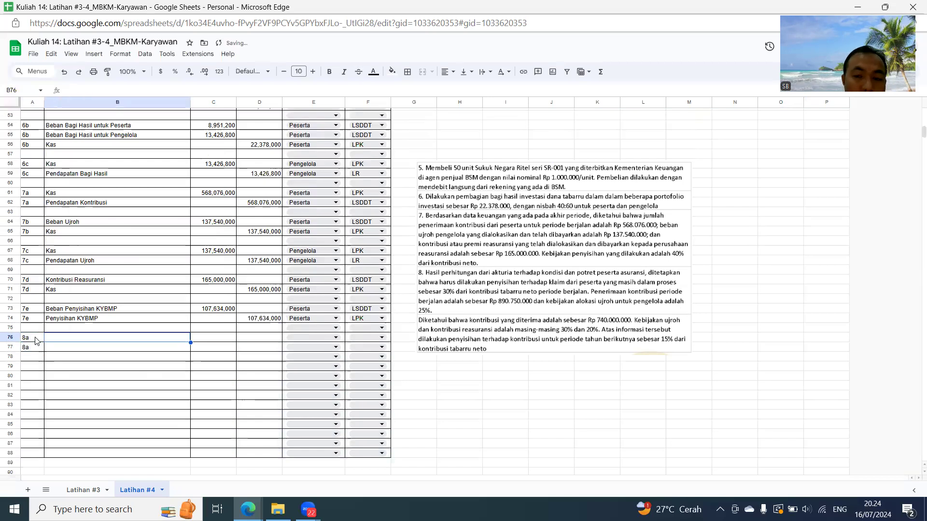
- Enter Beban Penyisihan Klaim Dalam Proses as the 8a debit account in B76
type("Beban P")
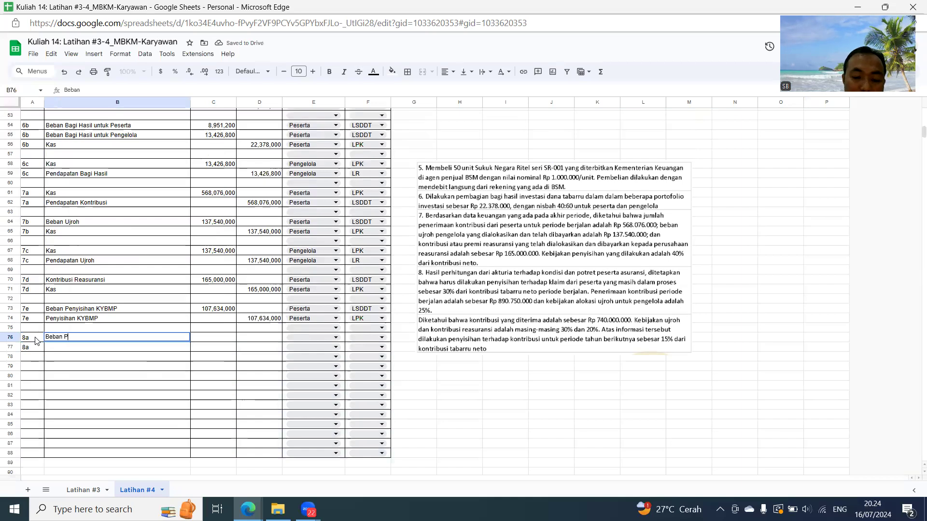
type("enyisihan Kla")
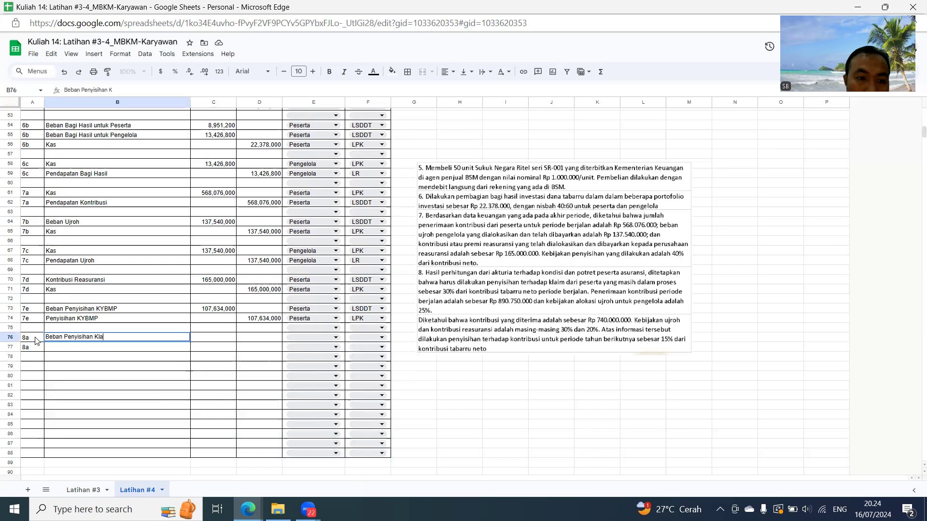
type("im Dalam Proses")
key("Return")
- Enter Penyisihan Klaim Dalam Proses as the 8a credit account in B77
type("Penyisihan Klaim da")
key("BackSpace")
type("alam Pro")
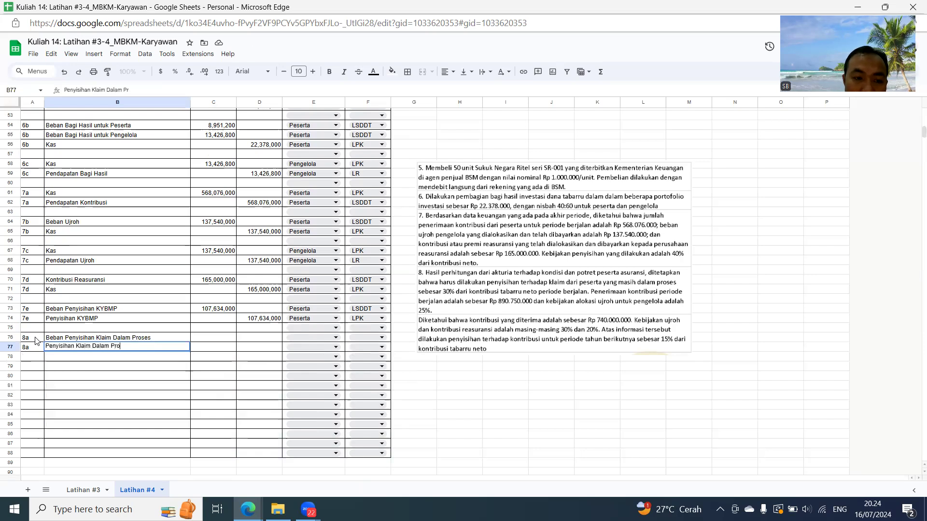
key("Return")
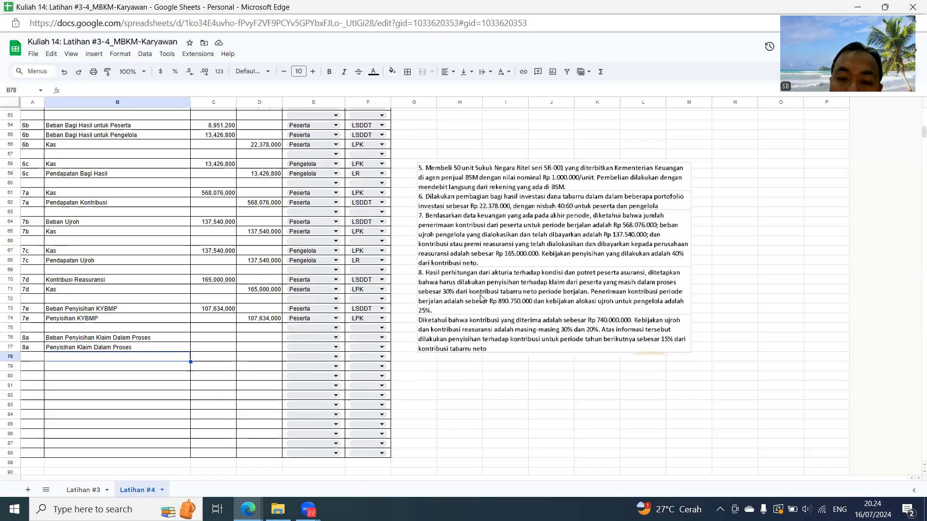
- Create a filter on the whole journal table, range A5:F88
scroll(275, 273, "up", 8)
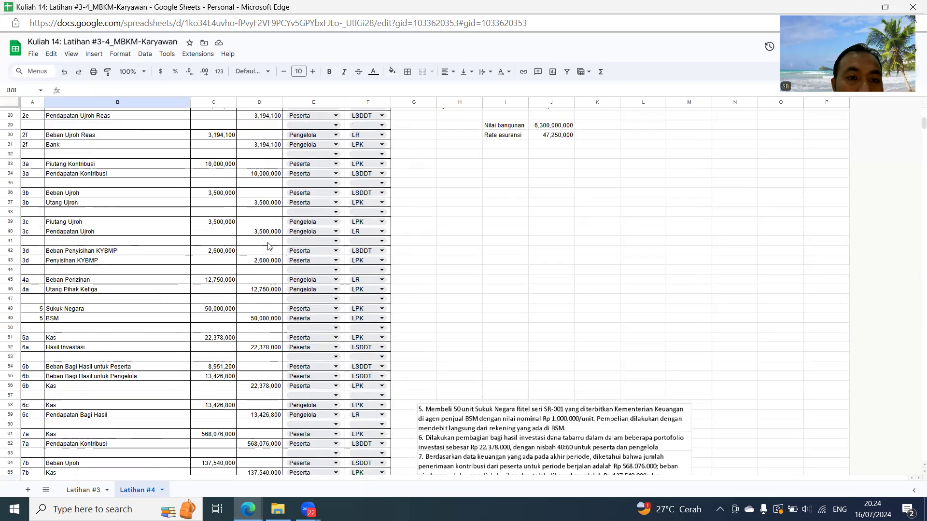
scroll(270, 172, "up", 3)
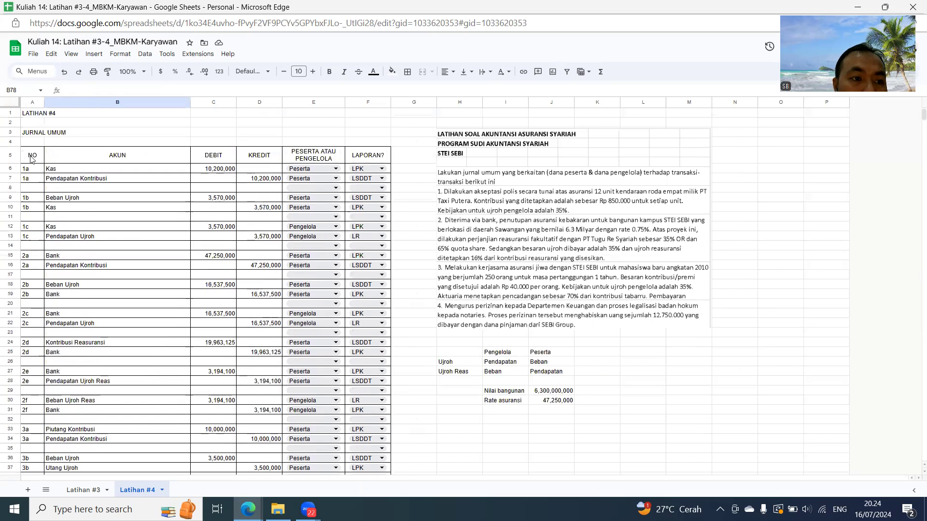
left_click_drag(32, 160, 116, 236)
left_click_drag(318, 402, 385, 439)
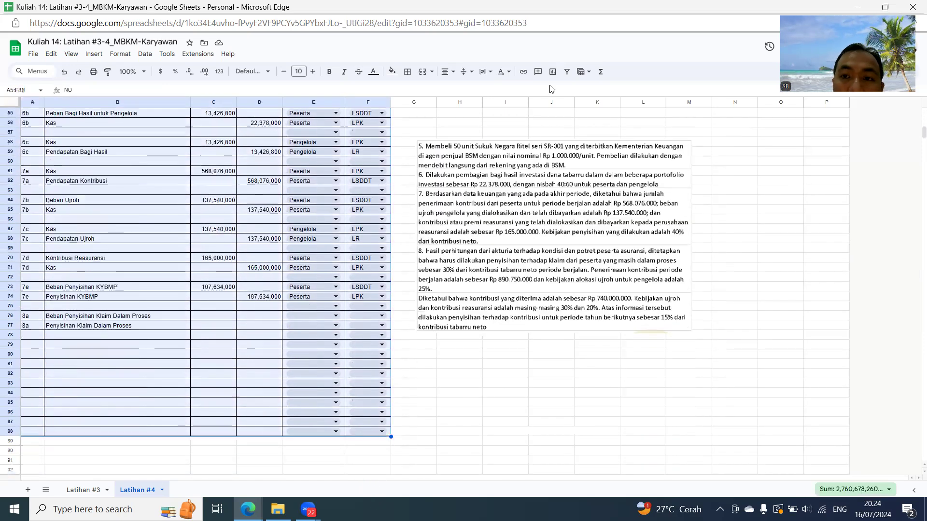
left_click(566, 72)
- Try to filter the AKUN column to Pendapatan Kontribusi by searching its values for "penda"
scroll(230, 160, "up", 9)
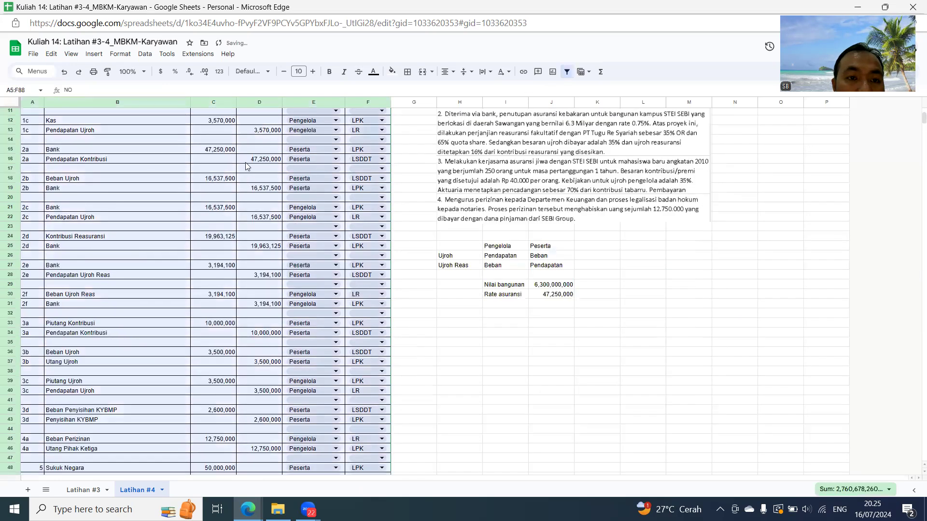
scroll(230, 159, "up", 2)
left_click(185, 155)
left_click(90, 253)
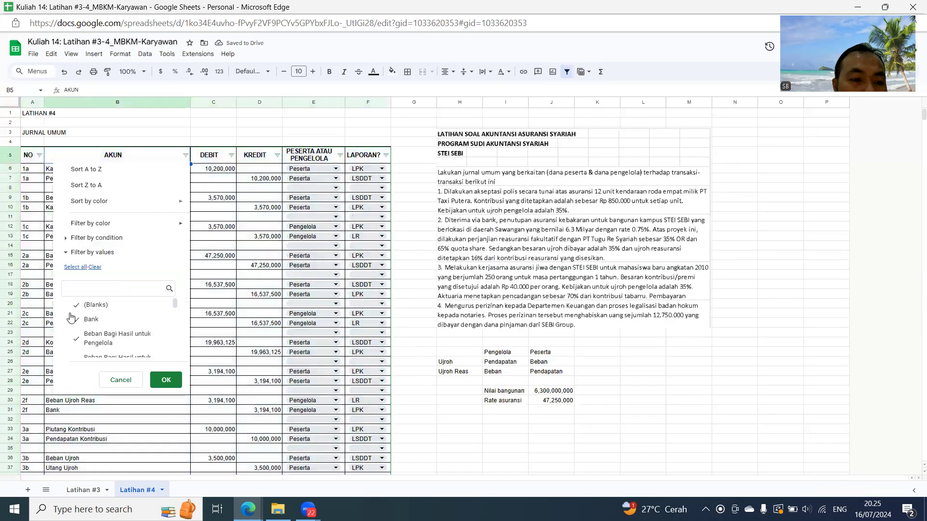
left_click(97, 289)
type("penda")
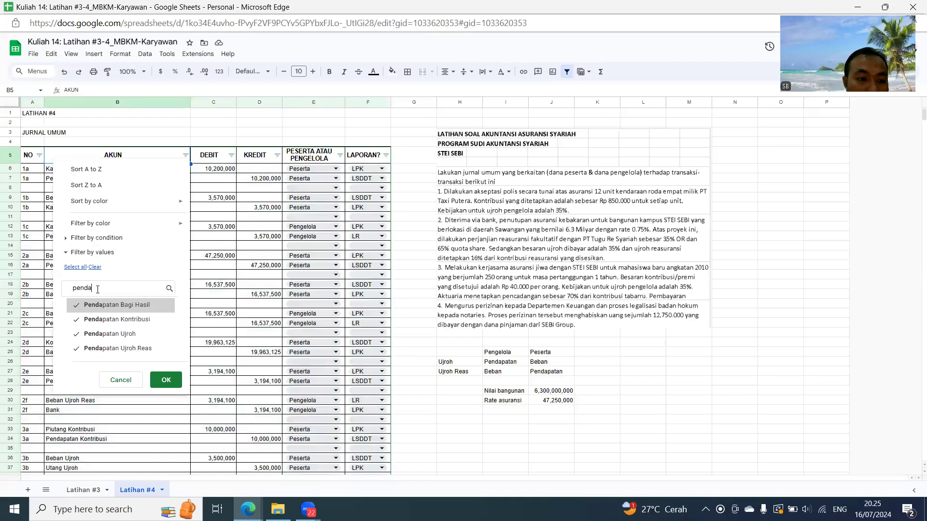
left_click(95, 266)
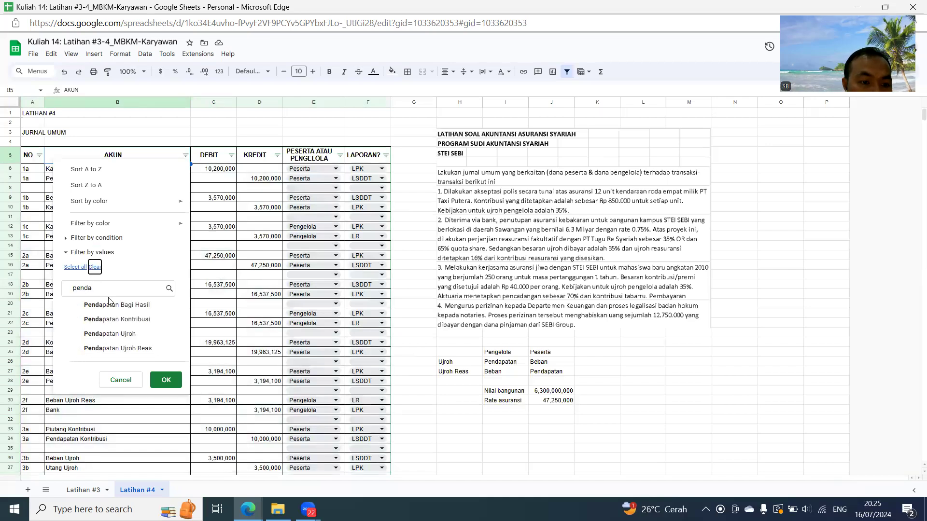
left_click(111, 320)
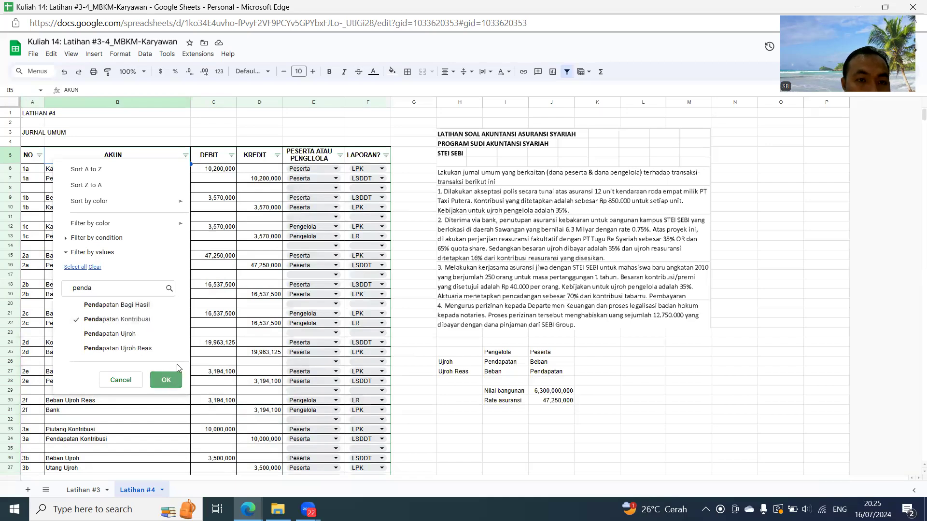
left_click(166, 380)
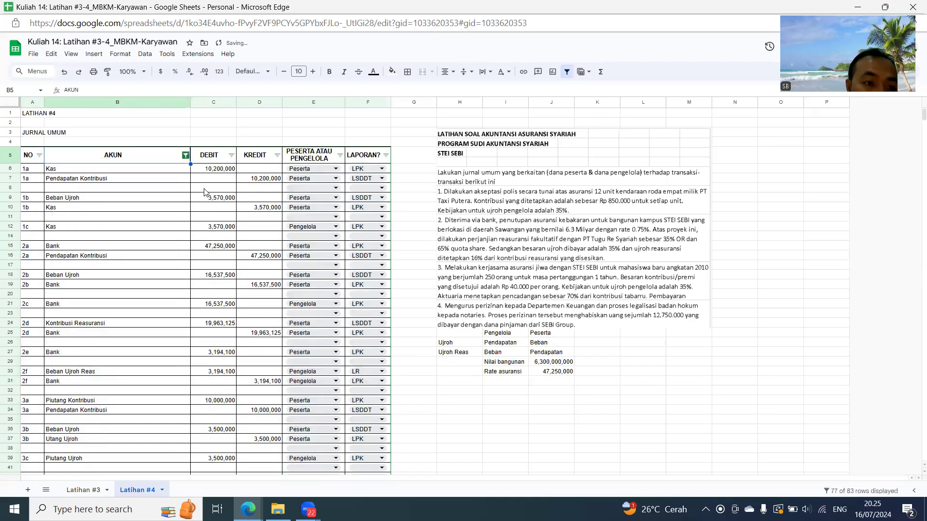
- Clear all AKUN filter values and filter the journal to Pendapatan Kontribusi only
left_click(186, 155)
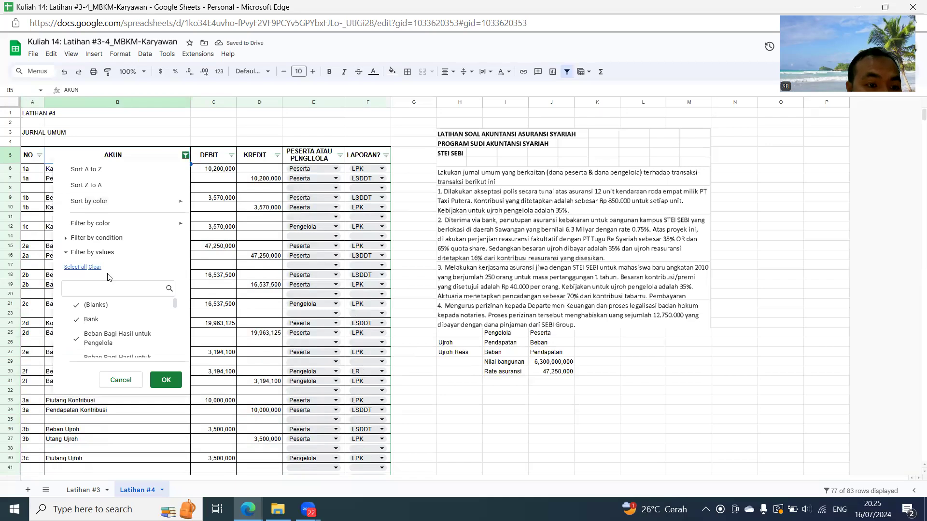
left_click(95, 266)
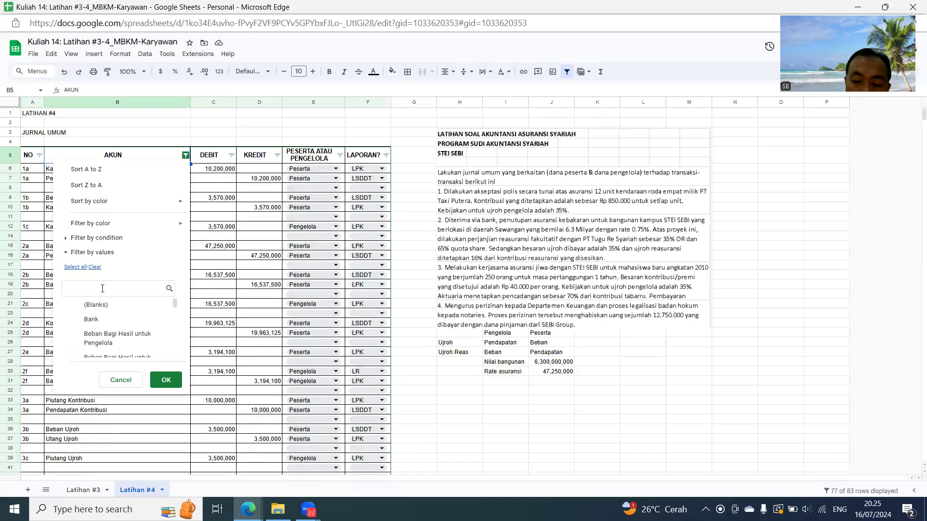
left_click(103, 288)
type("kontri")
left_click(142, 320)
left_click(166, 380)
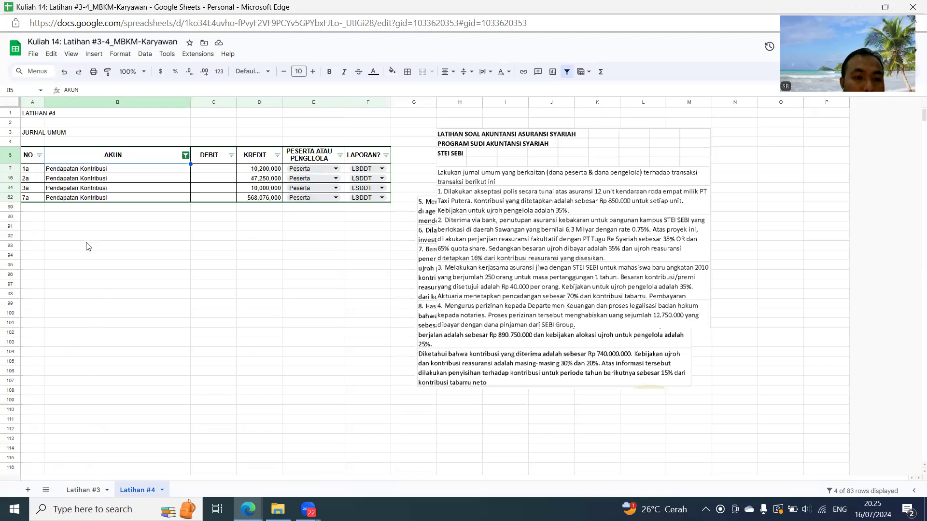
- Reselect all values in the AKUN filter to show every journal row again
left_click(185, 156)
left_click(77, 267)
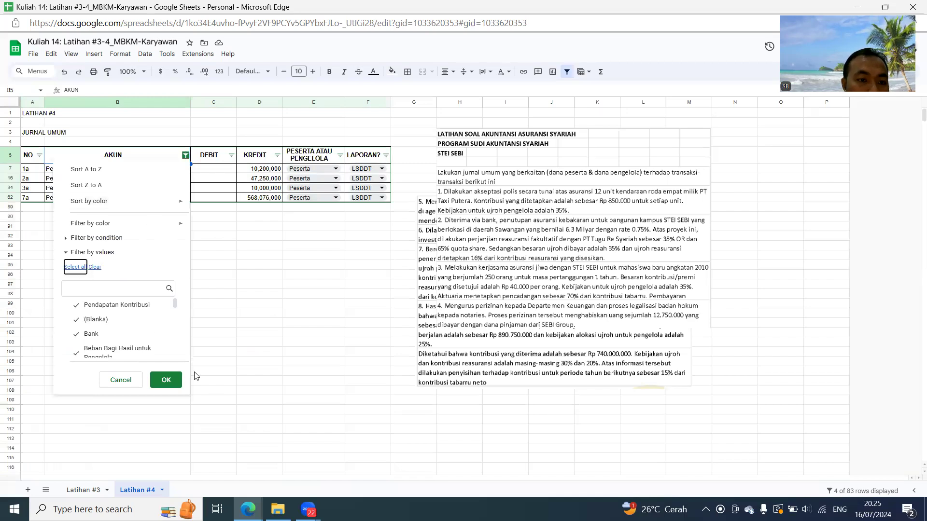
left_click(166, 379)
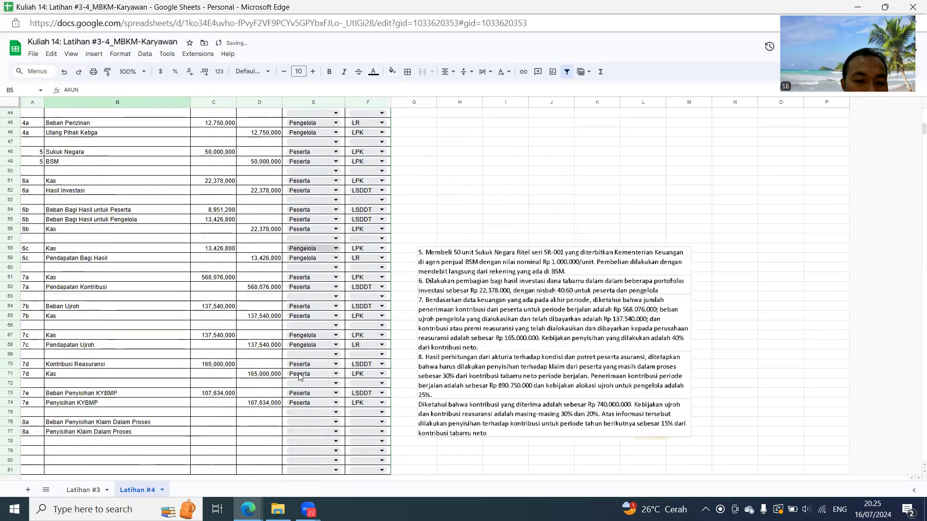
- Total the visible debits in C90 with =subtotal(9;C6:C88)
scroll(299, 375, "down", 6)
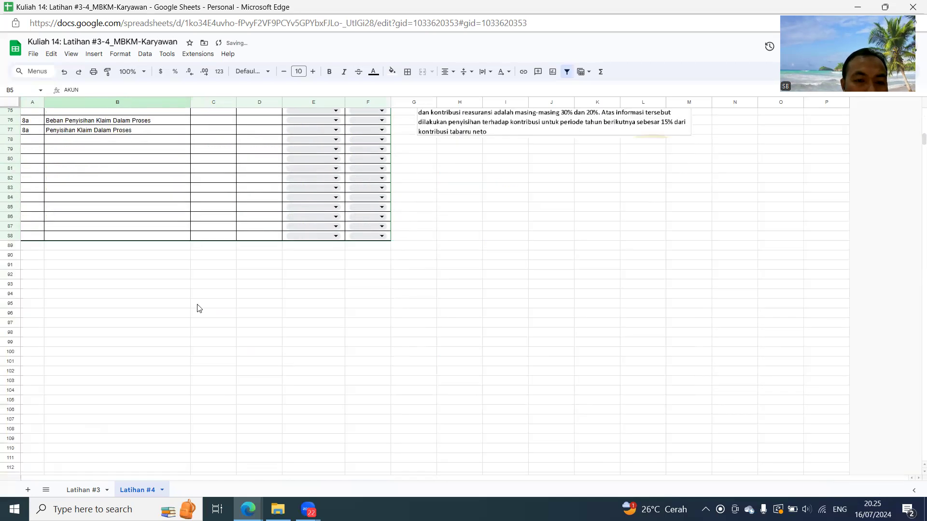
left_click(202, 261)
type("=su")
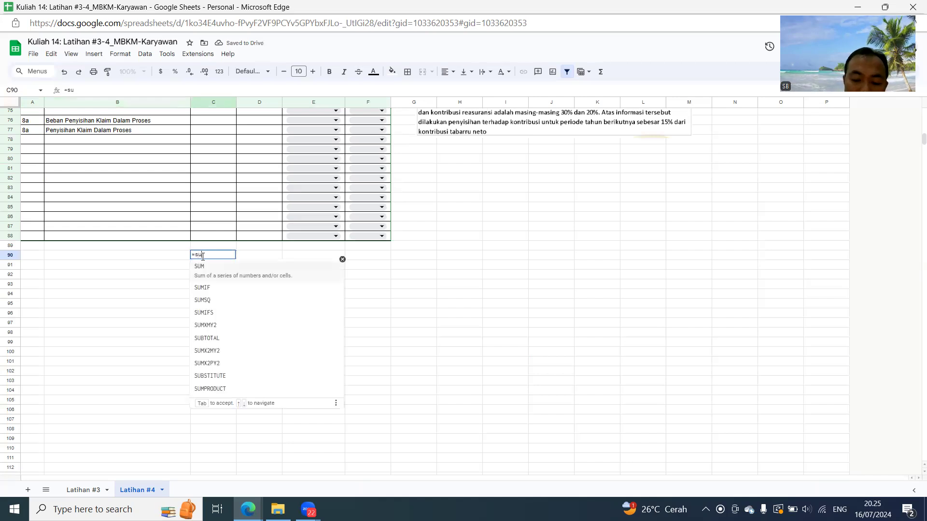
type("btotal(")
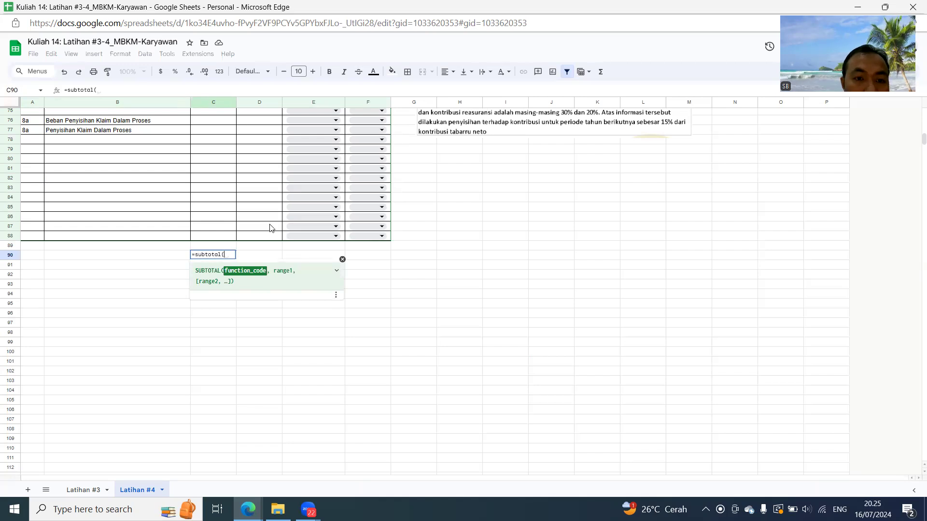
type("9")
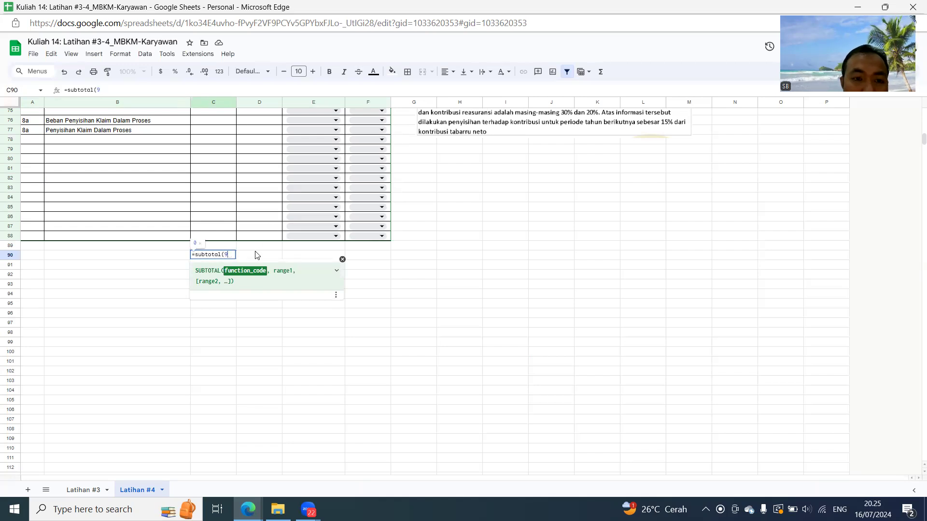
type(";")
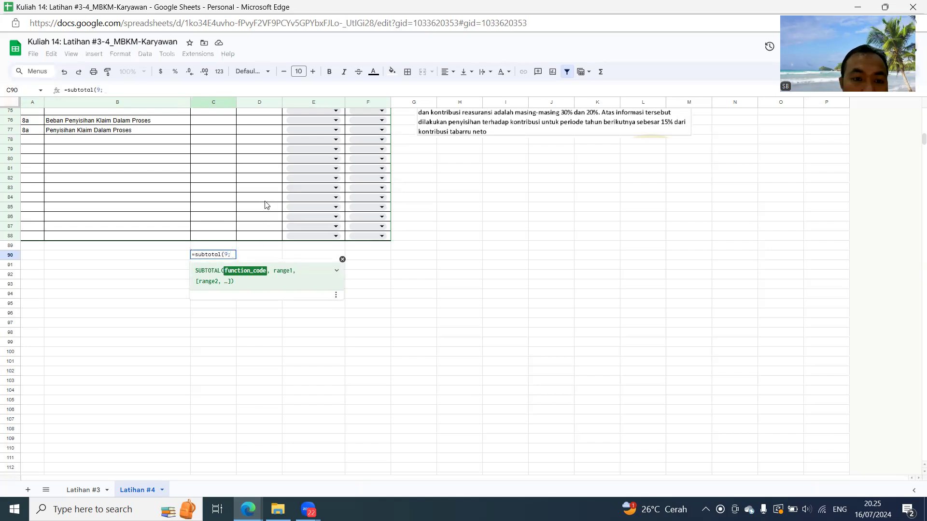
scroll(265, 205, "up", 7)
scroll(237, 176, "up", 7)
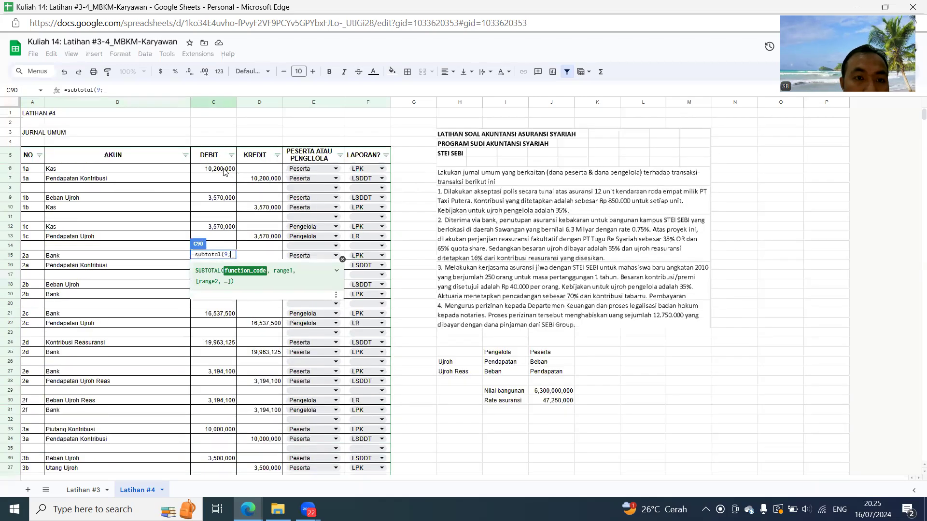
left_click_drag(213, 169, 225, 428)
key("Return")
- Copy the debit subtotal formula from C90 to D90 to total the credit column
key("ctrl+c")
key("Right")
key("ctrl+v")
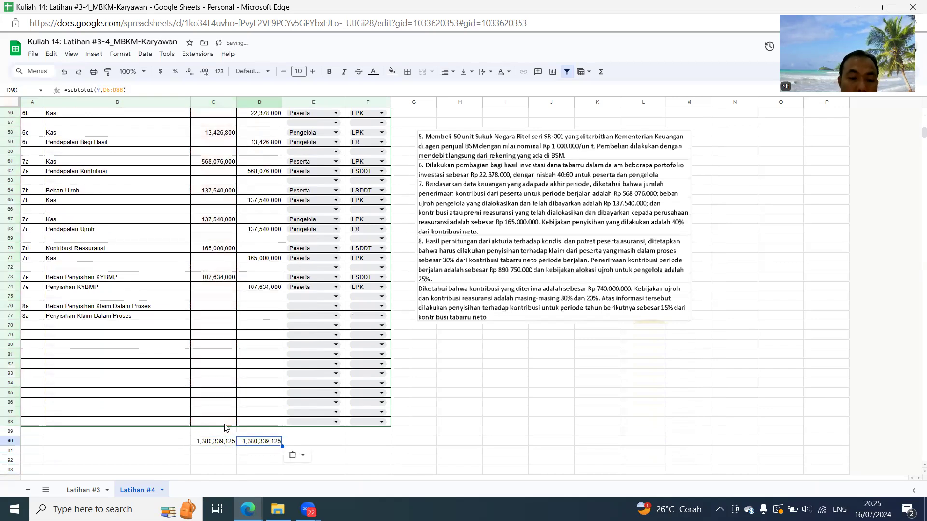
scroll(257, 335, "up", 10)
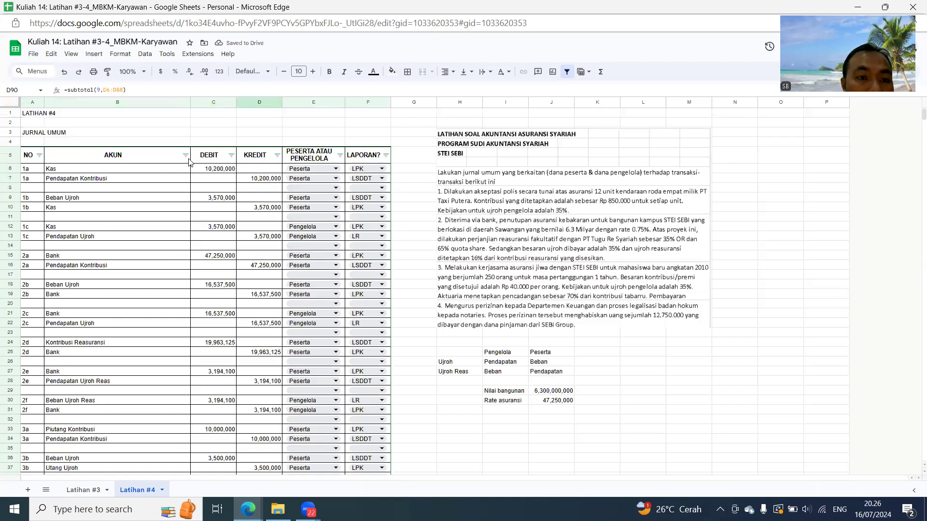
- Filter the journal's AKUN column to show only Pendapatan Kontribusi rows
left_click(186, 155)
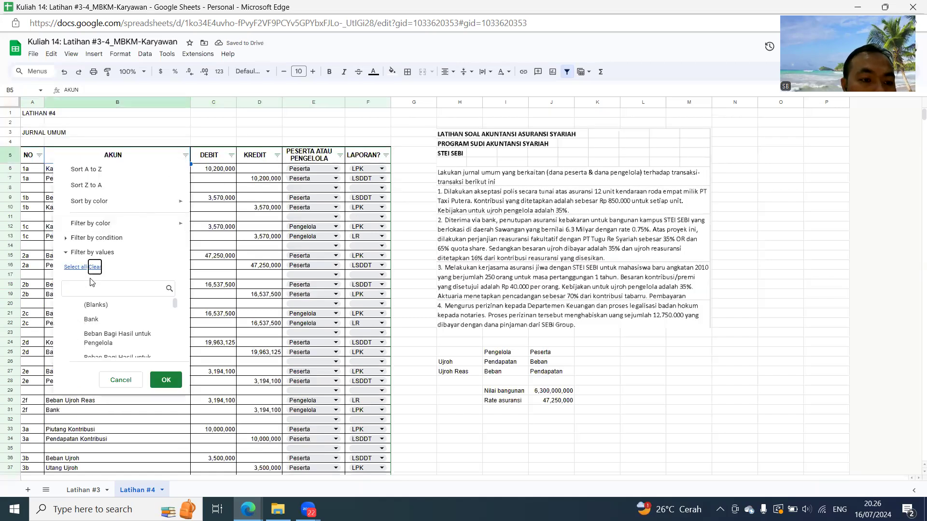
type("kon")
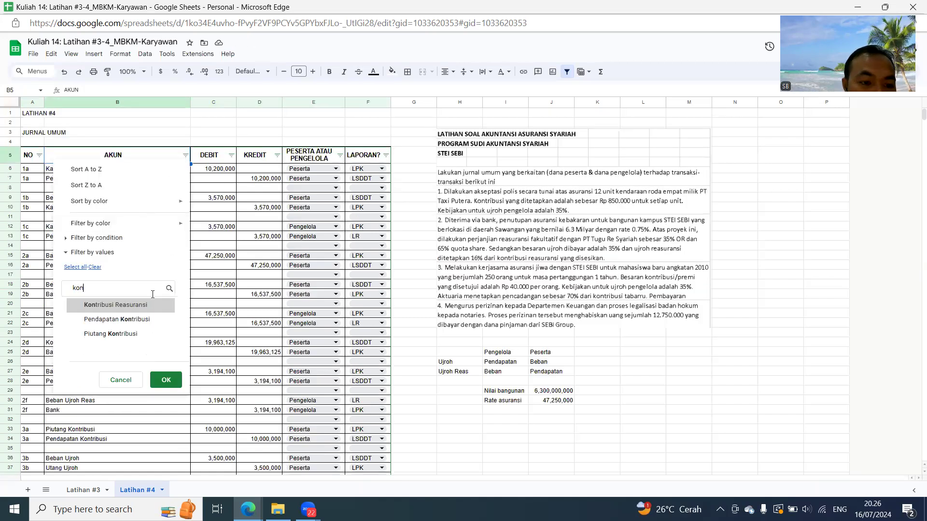
left_click(117, 319)
left_click(166, 380)
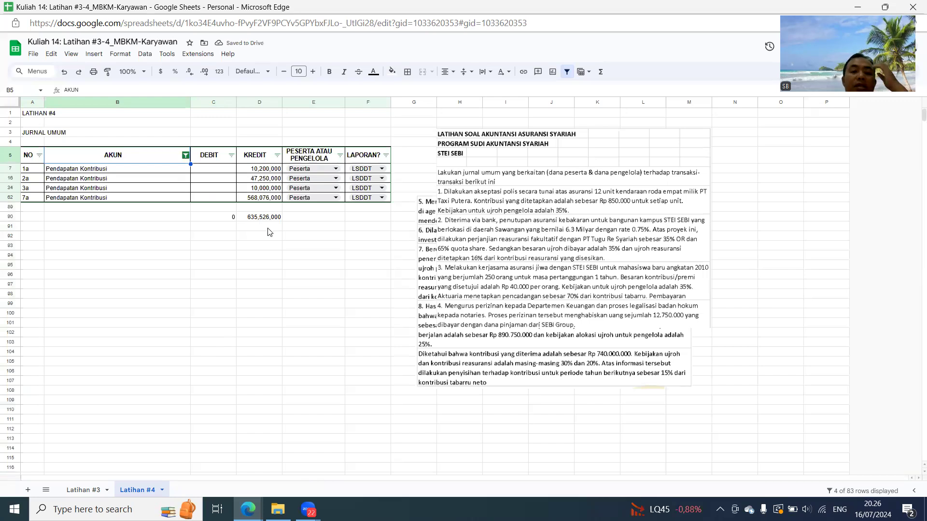
- Copy the filtered credit subtotal from D90 into D92 as a fixed value
left_click(266, 217)
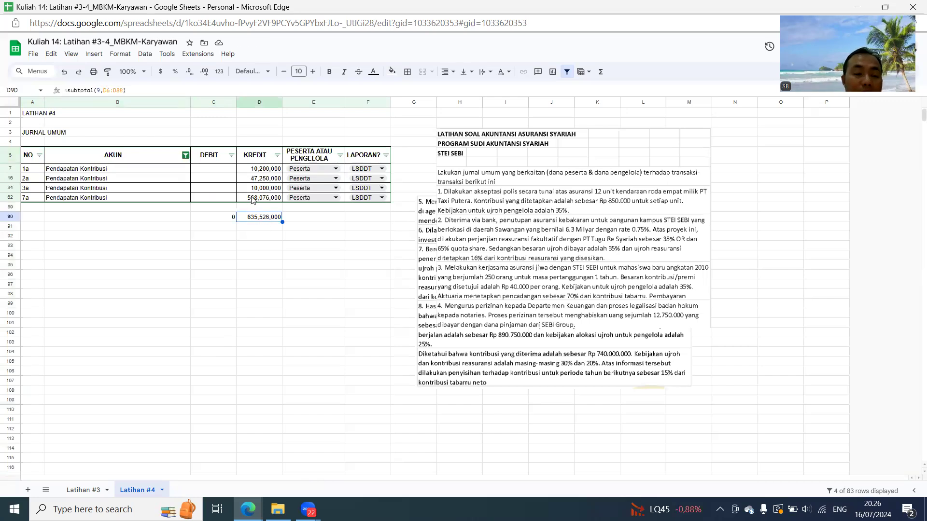
key("ctrl+c")
left_click(251, 236)
key("ctrl+shift+v")
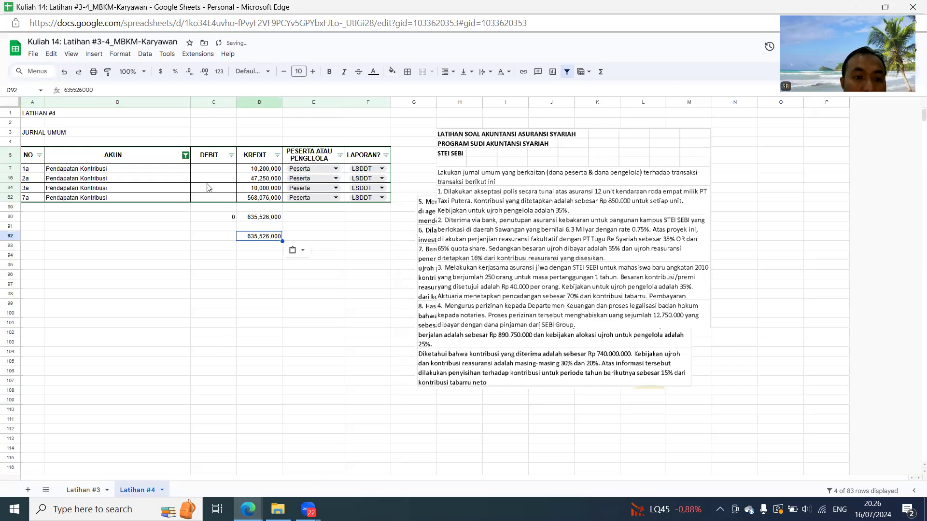
- Select all values in the AKUN filter again to restore the full journal after saving the contribution total
left_click(185, 155)
left_click(75, 269)
left_click(166, 380)
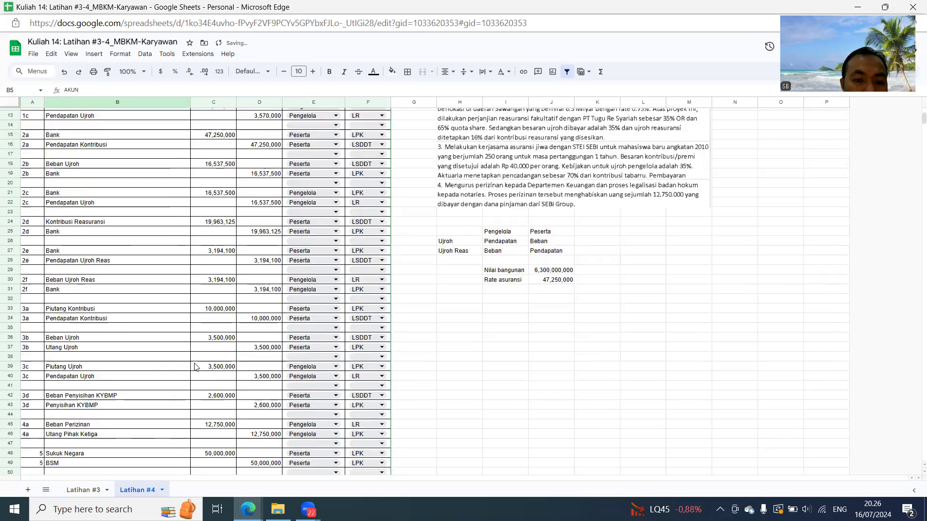
- Enter =30%*D92 in C76 as the debit for Beban Penyisihan Klaim Dalam Proses
scroll(208, 383, "down", 10)
left_click(218, 362)
type("=")
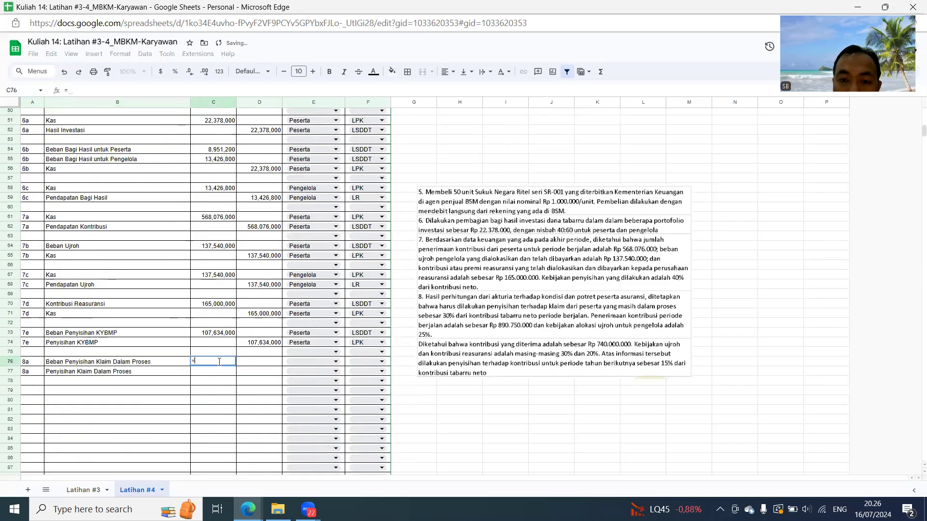
type("30%*")
scroll(253, 372, "down", 4)
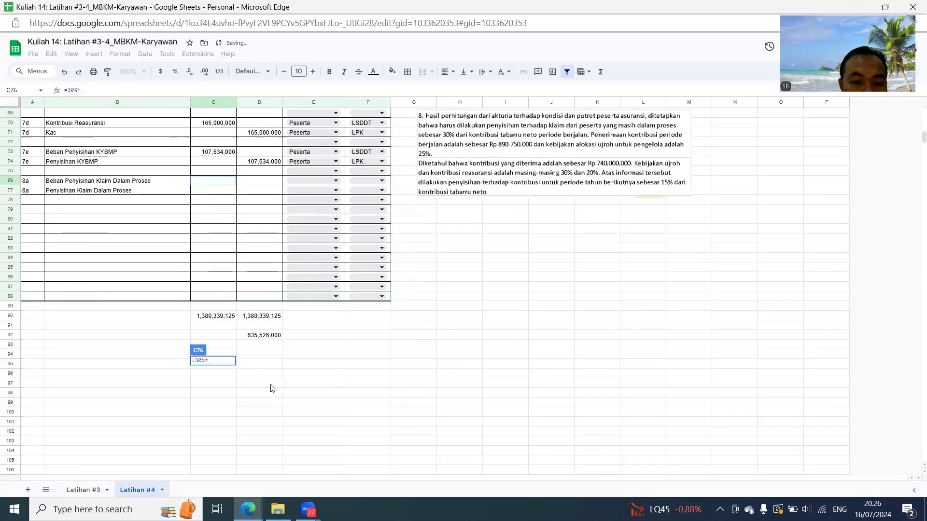
left_click(268, 337)
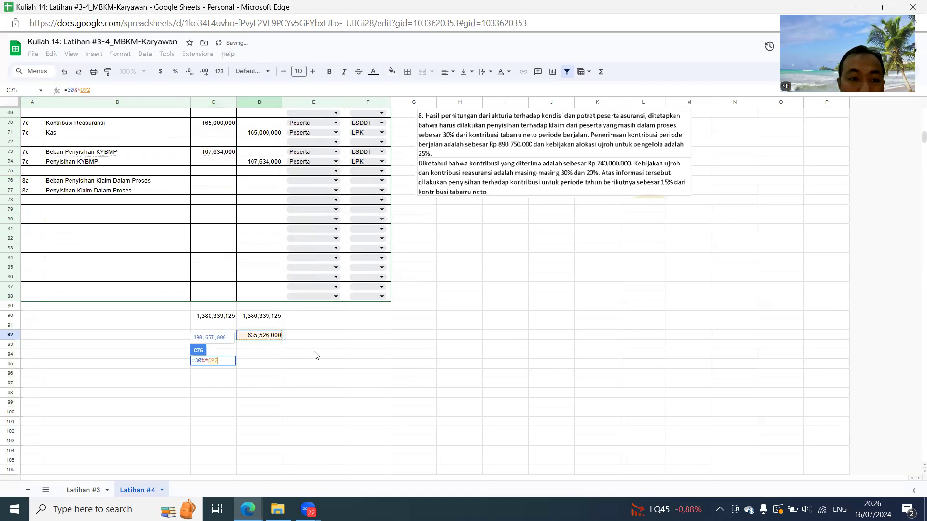
key("Return")
- Enter =C76 in D77 as the credit for Penyisihan Klaim Dalam Proses
key("Right")
type("=C76")
key("Return")
key("Up")
key("Up")
key("Right")
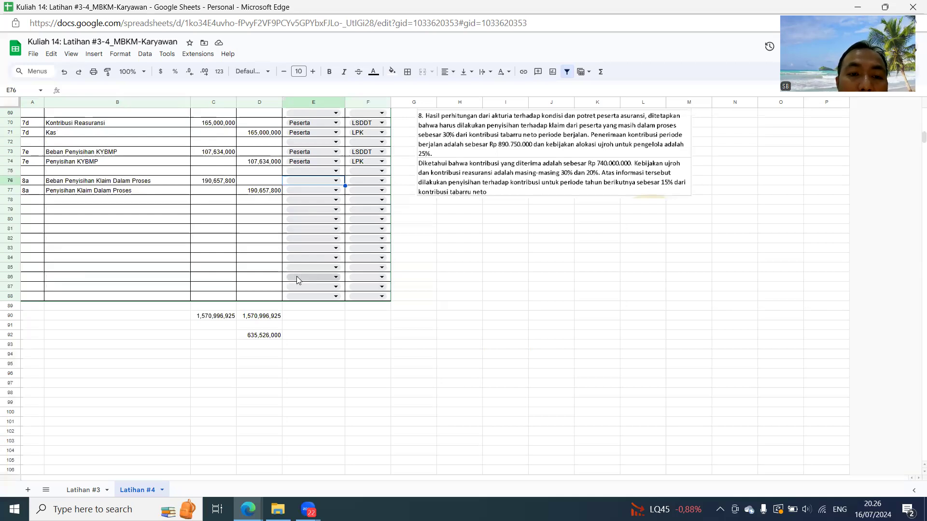
- Clear all AKUN filter values and filter the journal to Beban Ujroh only
scroll(320, 286, "up", 3)
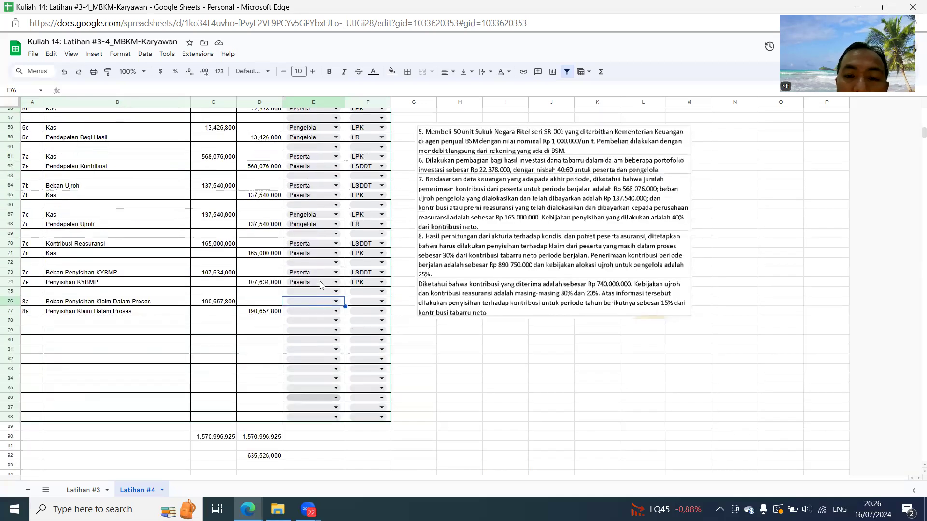
scroll(320, 286, "up", 5)
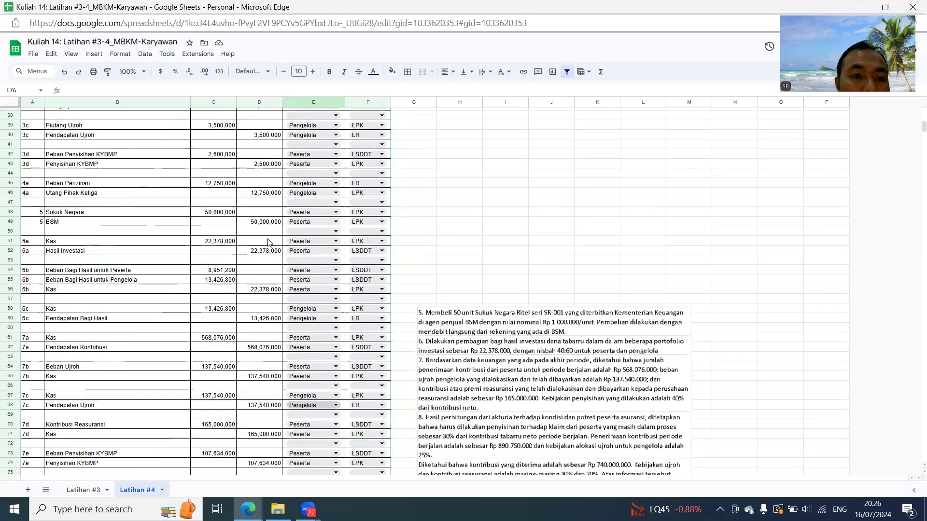
scroll(268, 242, "up", 10)
left_click(185, 155)
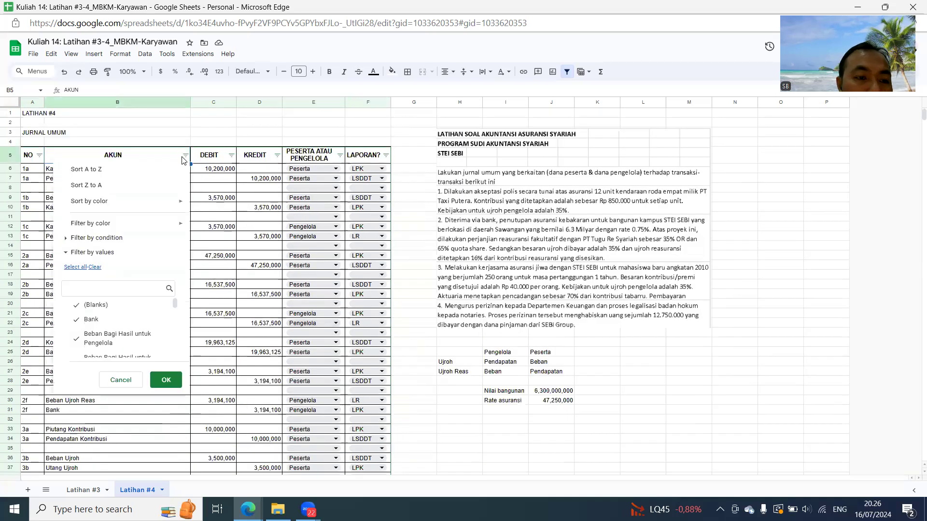
left_click(94, 266)
left_click(95, 286)
type("uj")
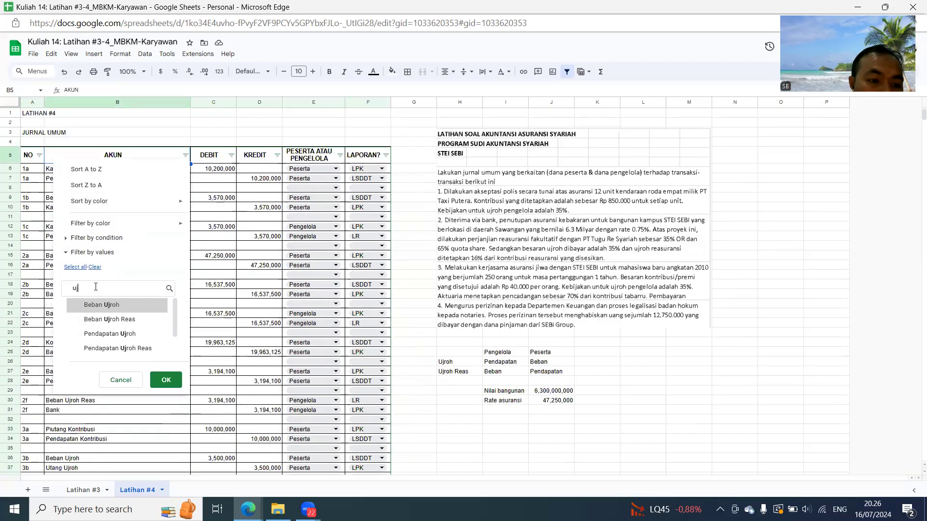
left_click(109, 306)
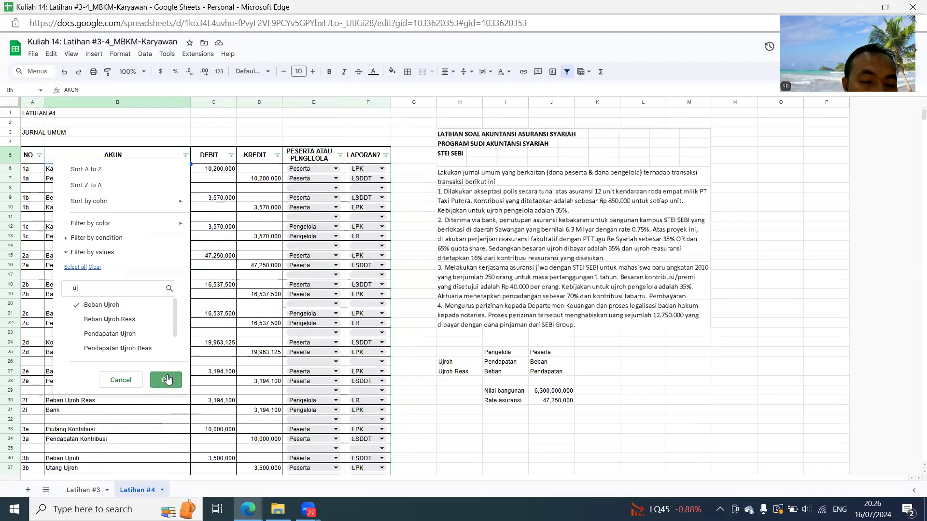
left_click(166, 380)
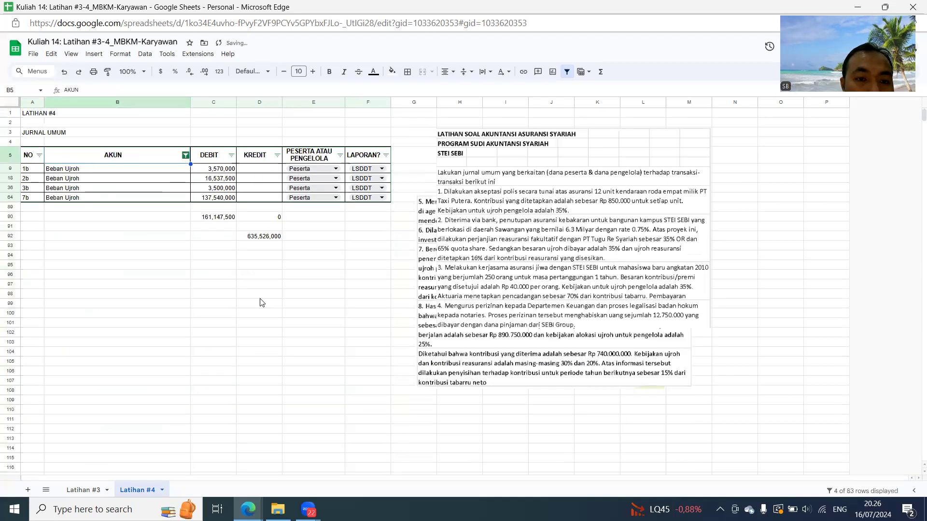
- Copy the filtered debit subtotal from C90 into C92 as a fixed value
left_click(222, 221)
key("ctrl+c")
left_click(228, 239)
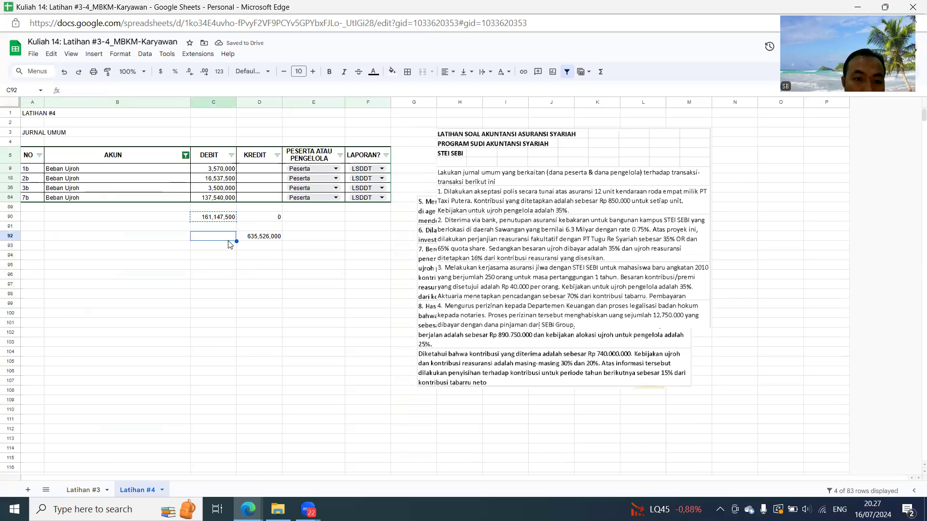
key("ctrl+shift+v")
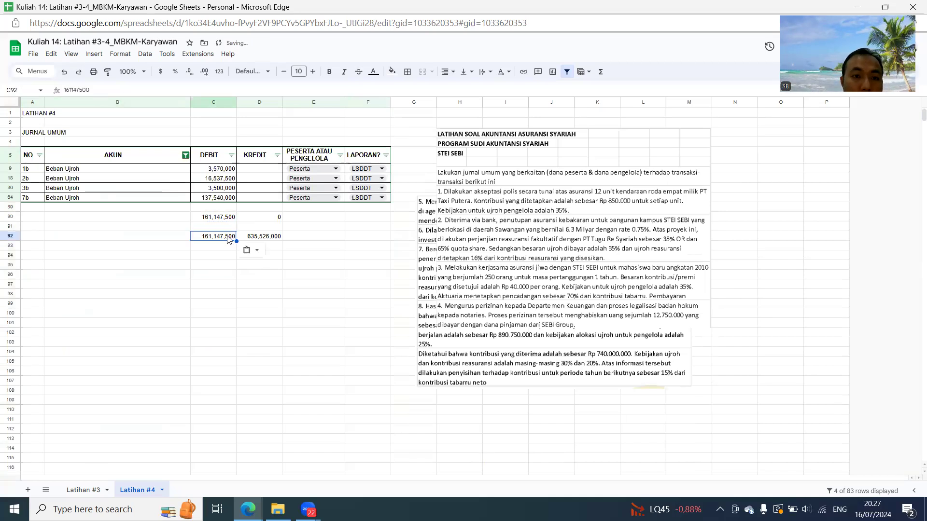
- Remove the Beban Ujroh restriction by selecting all AKUN filter values
left_click(185, 155)
left_click(77, 267)
left_click(166, 380)
- Change the claim provision formula in C76 to =30%*(D92-C92) so the ujroh expense is deducted
scroll(238, 304, "down", 15)
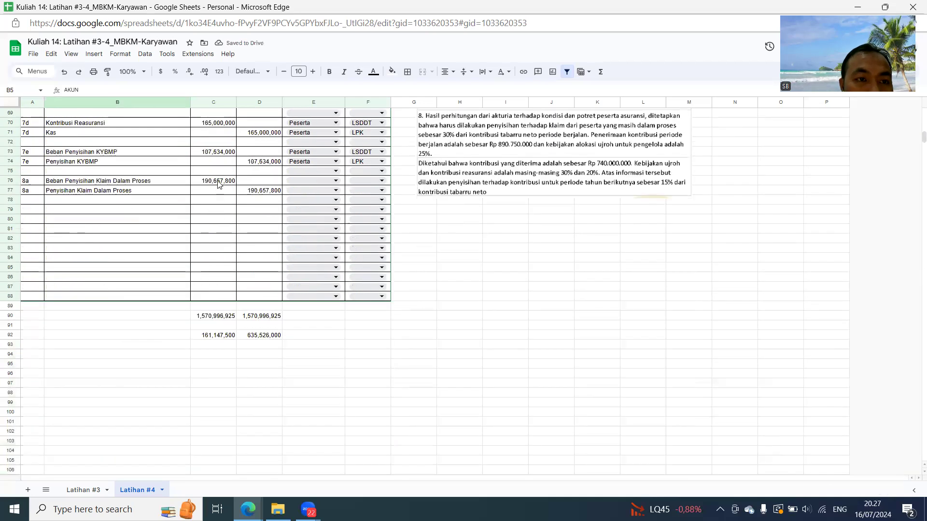
left_click(218, 181)
left_click(80, 90)
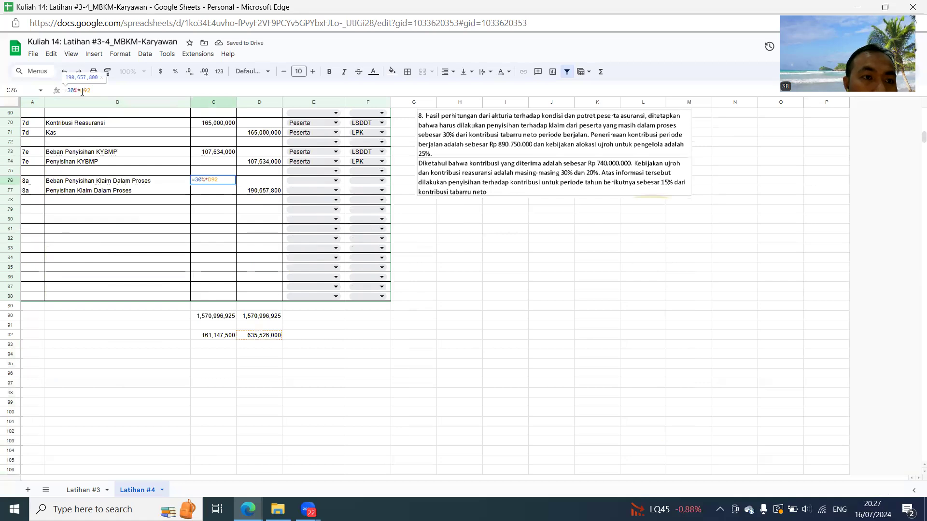
type("9")
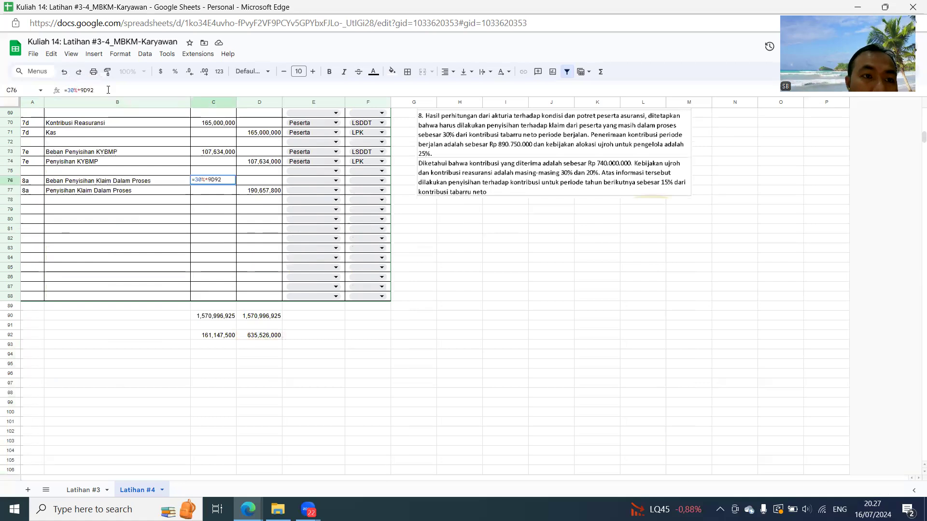
key("BackSpace")
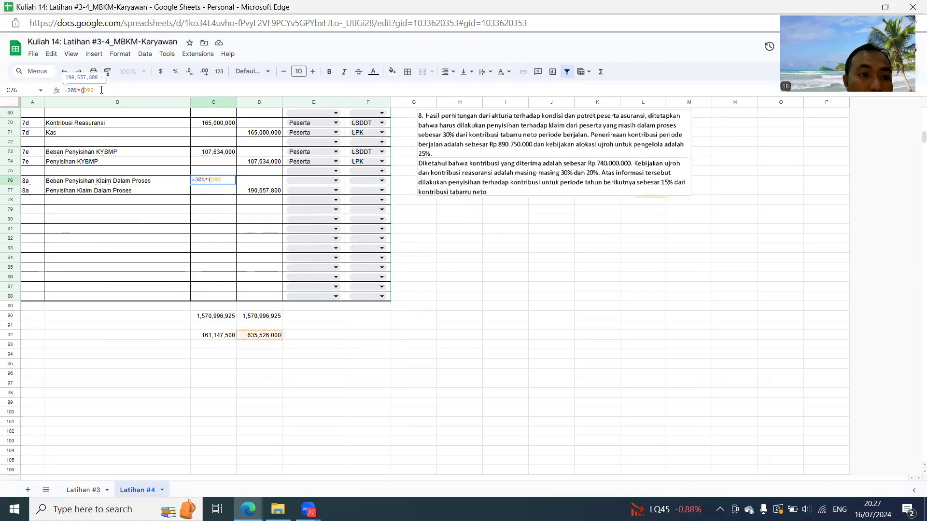
type("-")
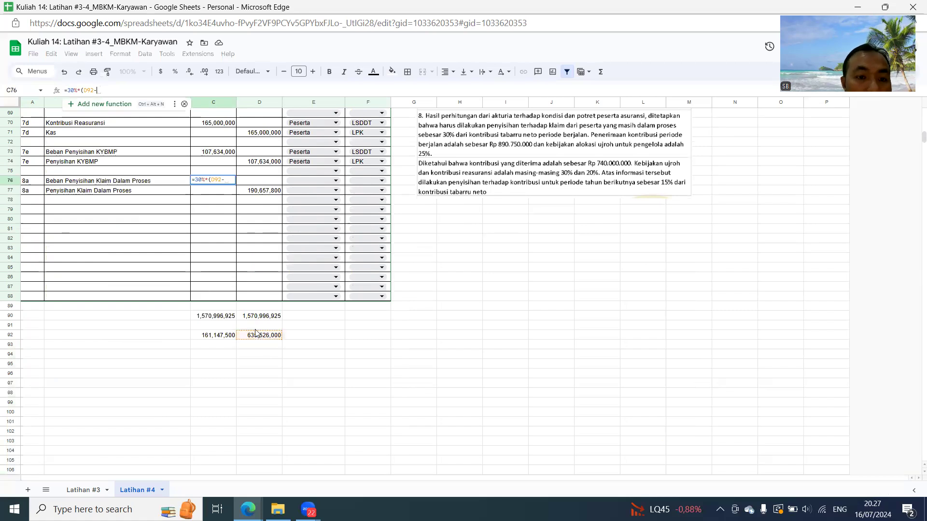
left_click(229, 338)
type(")")
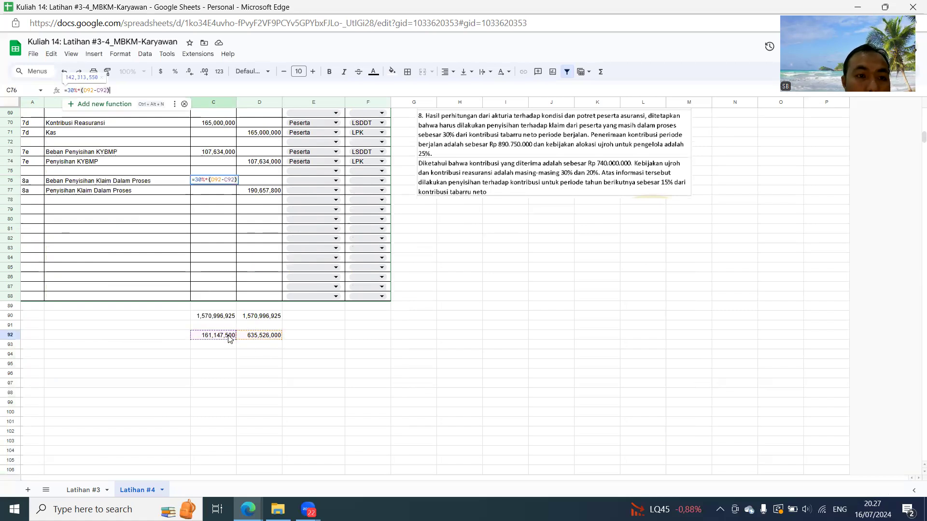
key("Return")
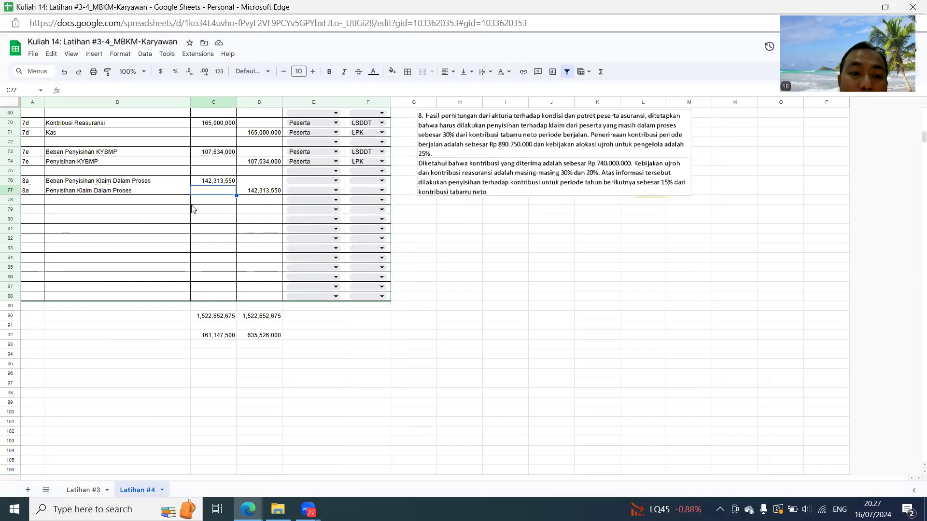
- Clear the account names and amounts of both 8a entries in B76:D77
left_click(212, 184)
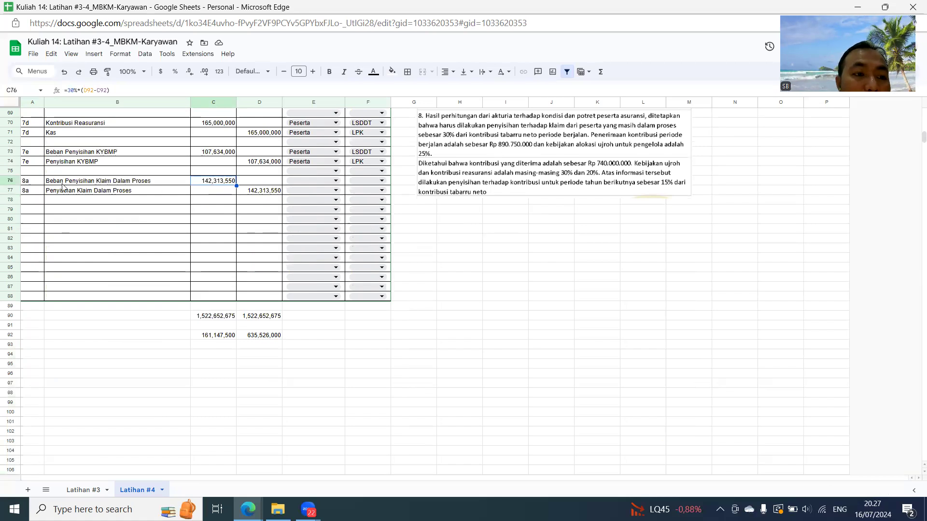
left_click_drag(71, 184, 257, 192)
key("Delete")
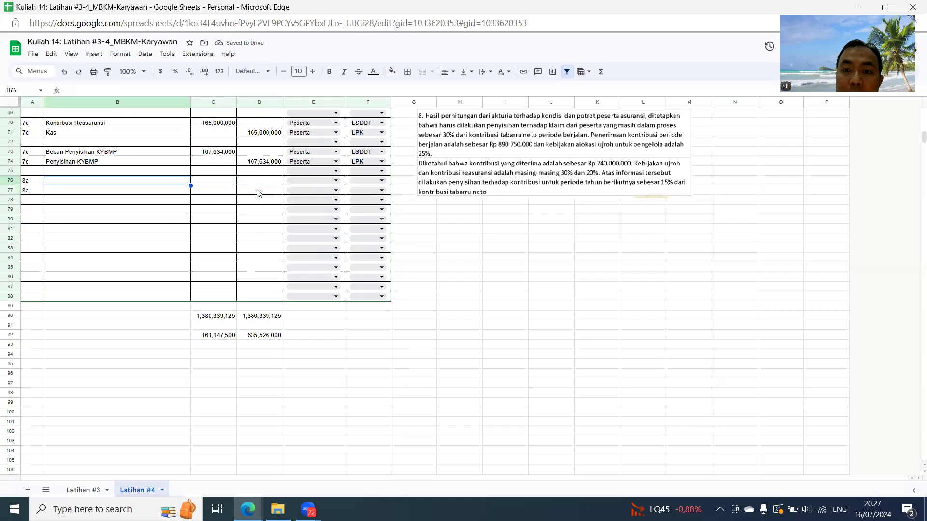
- Fill the 8a account names by reference, with Kas in B76 (=B71) and Pendapatan Kontribusi in B77 (=B62)
type("=")
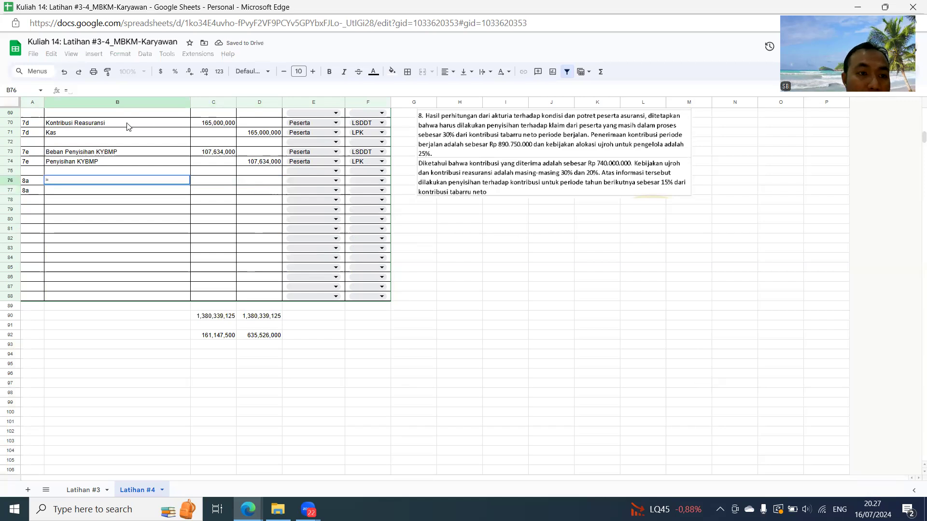
left_click(116, 136)
key("Return")
type("=")
scroll(121, 193, "up", 5)
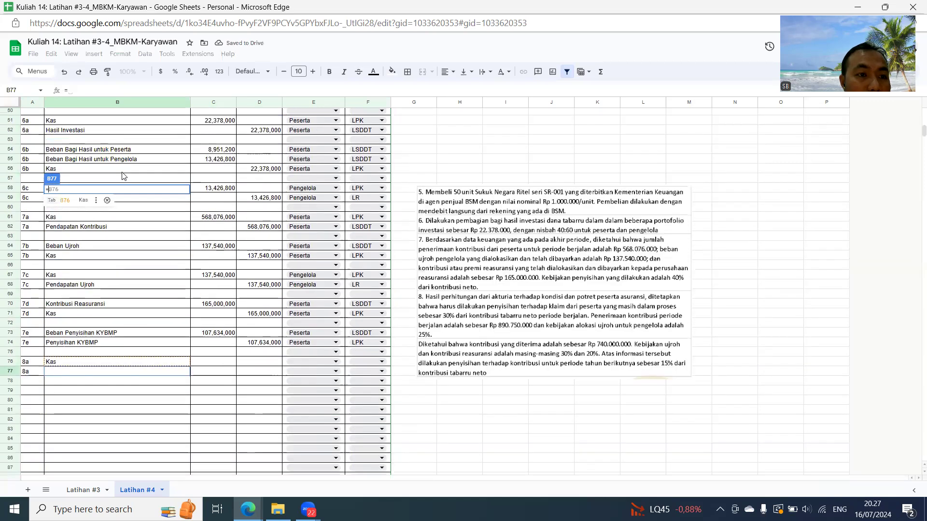
scroll(122, 177, "up", 2)
left_click(96, 290)
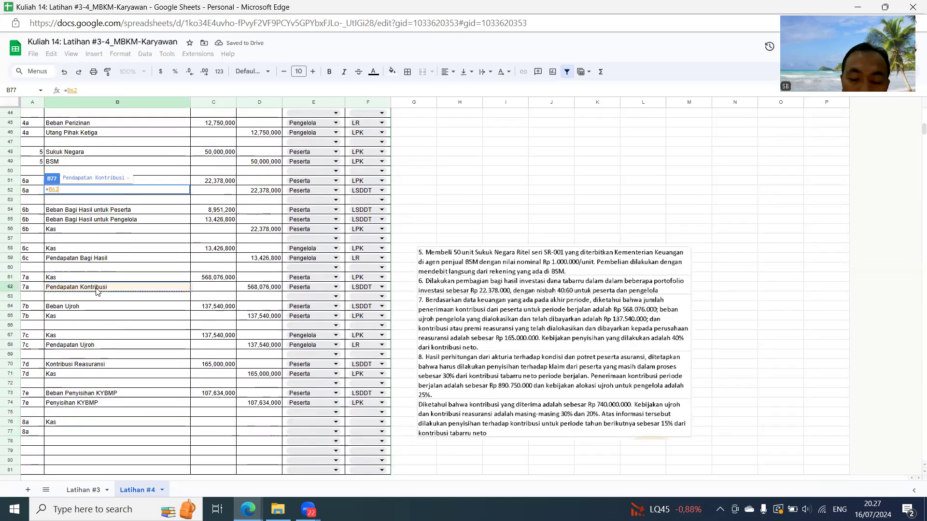
key("Return")
- Enter 890750000 as the 8a Kas debit in C76 and credit Pendapatan Kontribusi in D77 with =C76
left_click(230, 424)
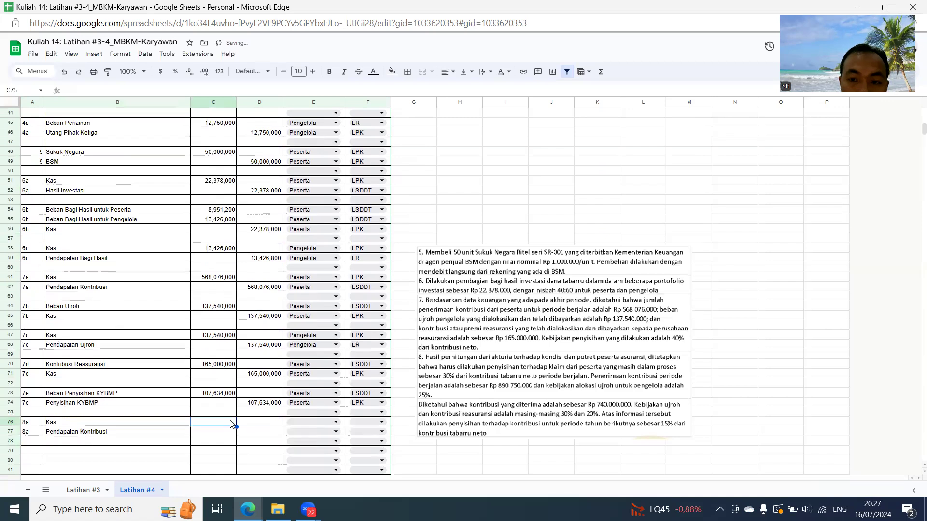
type("890,750")
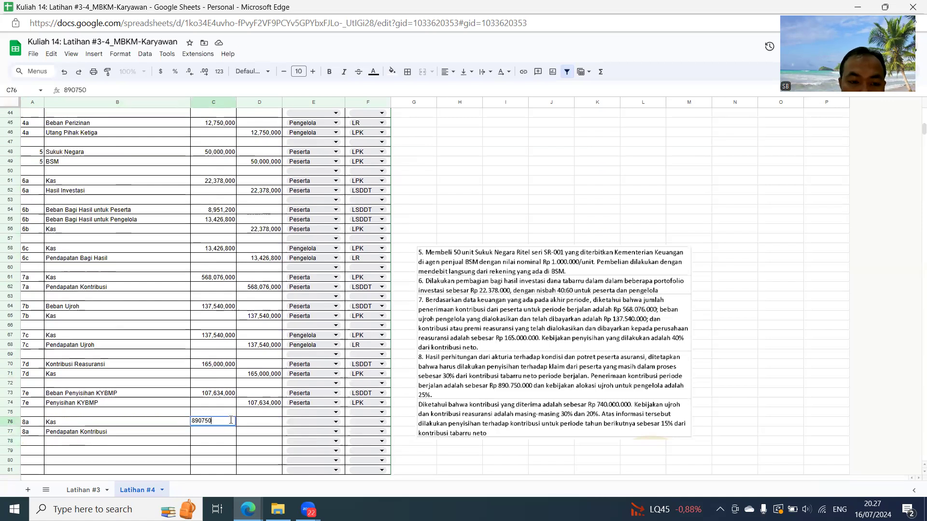
type(",000")
key("Return")
key("Right")
type("=")
left_click(230, 422)
key("Return")
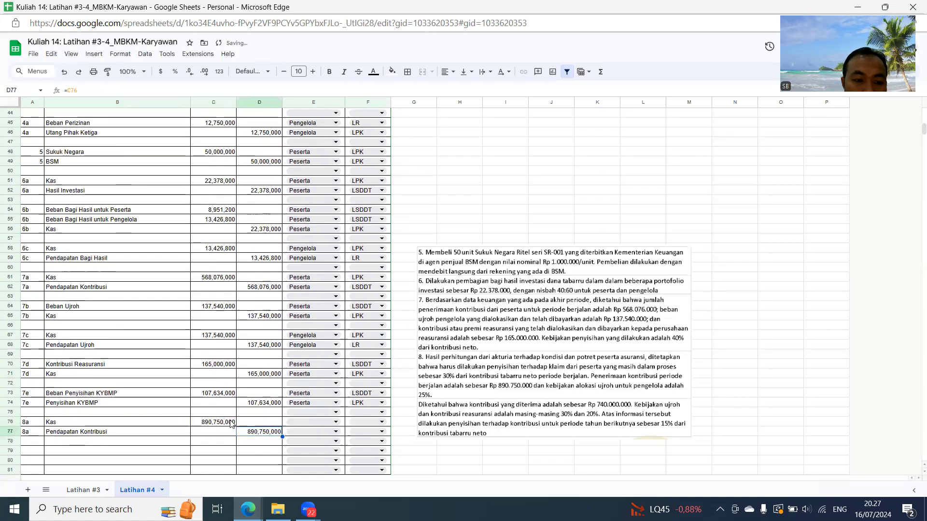
- Assign both 8a entries in E76:E77 to Peserta
key("Up")
key("Up")
key("Right")
left_click(338, 422)
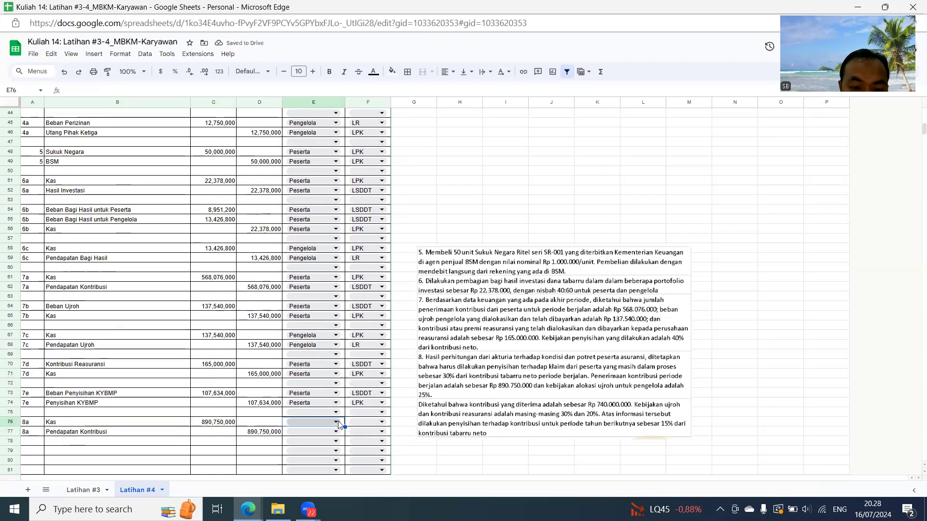
left_click(299, 410)
left_click(308, 431)
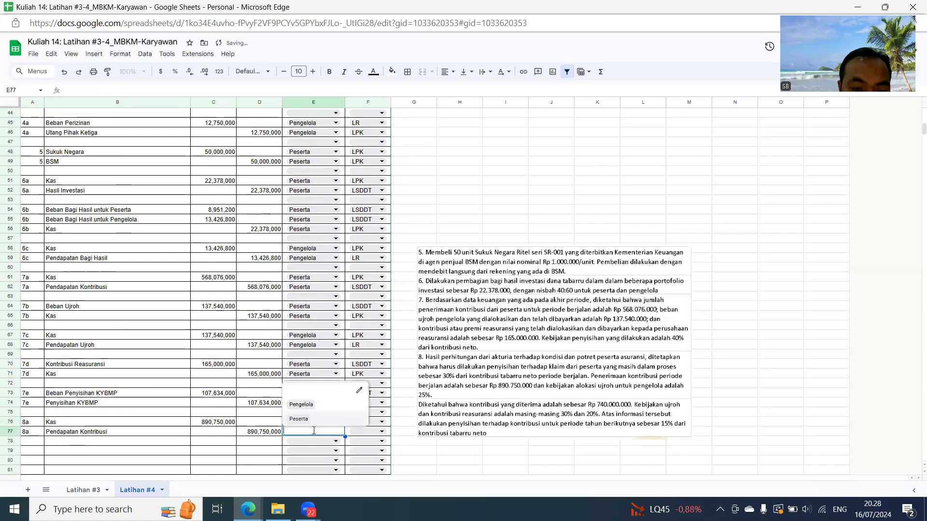
left_click(303, 420)
- Set the 8a report types to LPK for Kas in F76 and LSDDT for Pendapatan Kontribusi in F77
left_click(361, 420)
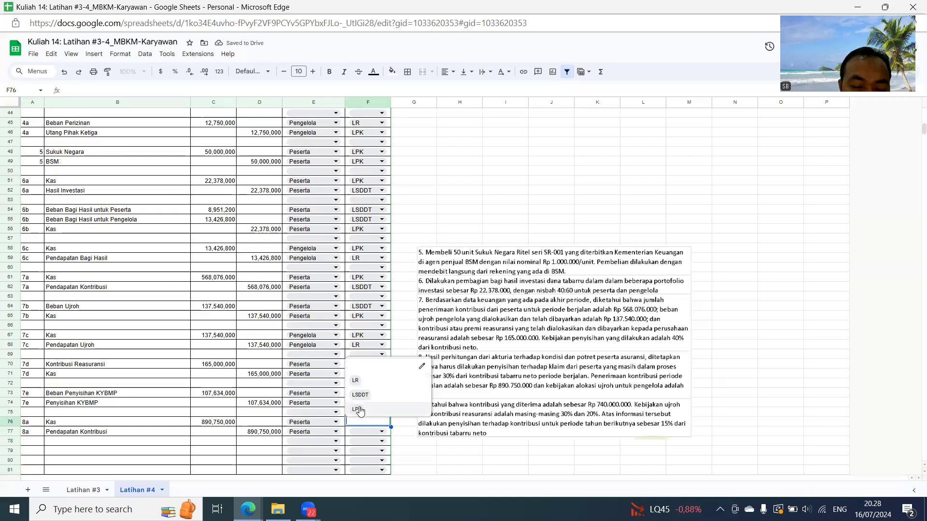
left_click(358, 409)
left_click(359, 432)
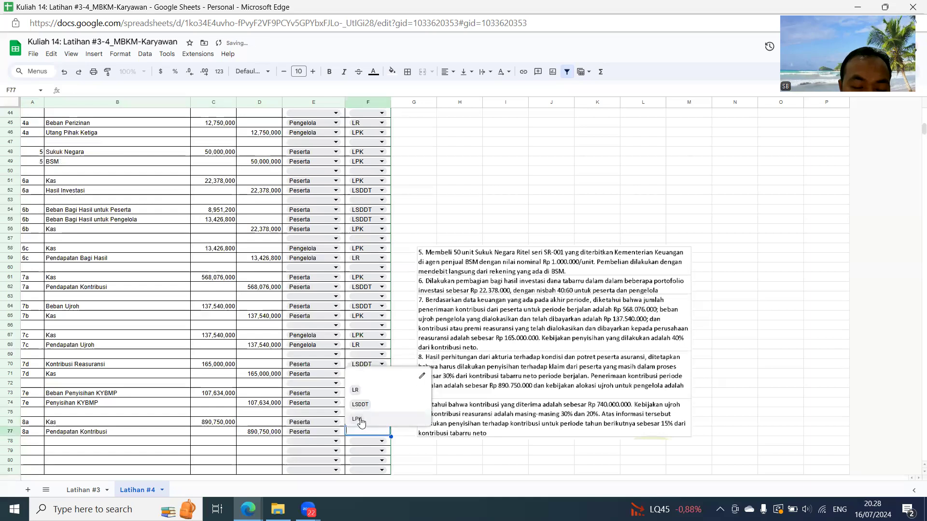
left_click(363, 408)
- Number the next journal pair 8b in A79, with A80 referring to A79
scroll(362, 409, "down", 4)
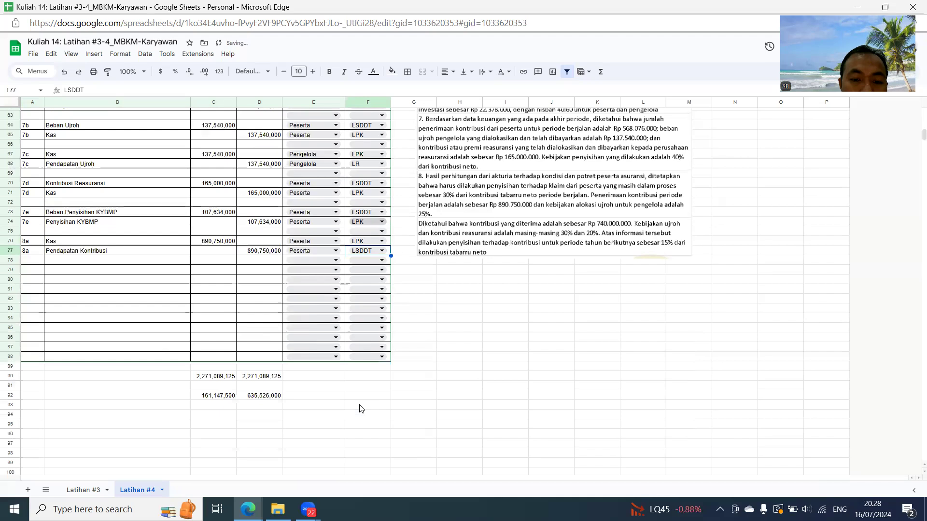
left_click(41, 270)
type("8b")
key("Return")
type("8b")
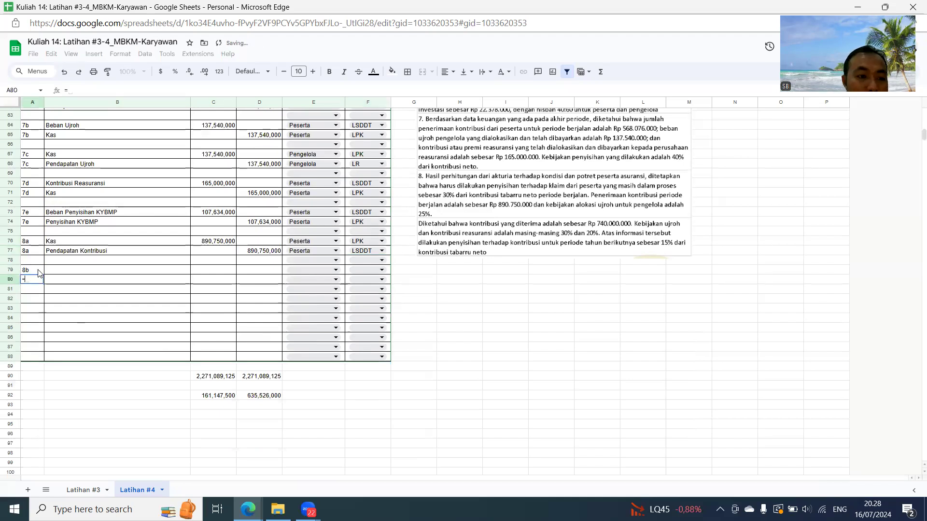
key("Return")
- Fill the 8b account names by reference, with Beban Ujroh in B79 (=B64) and Kas in B80 (=B76)
key("Up")
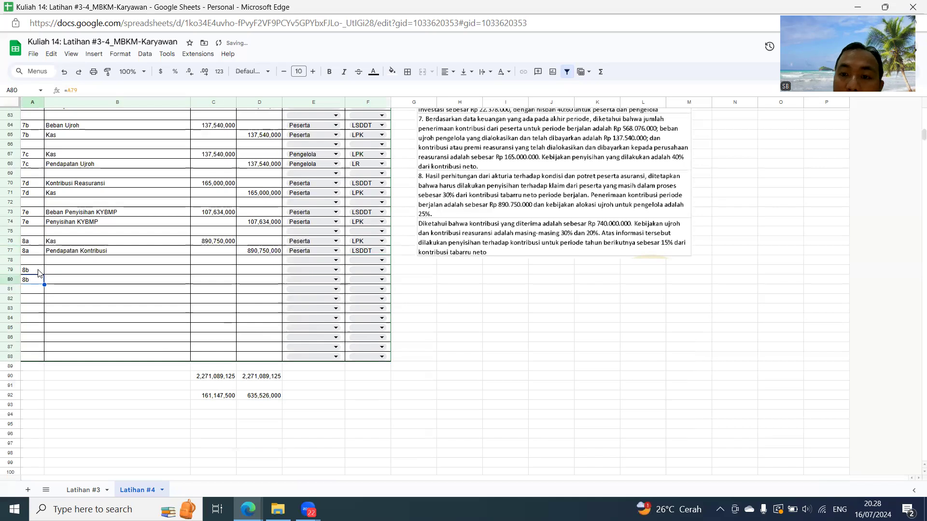
key("Right")
key("Up")
key("Return")
type("=")
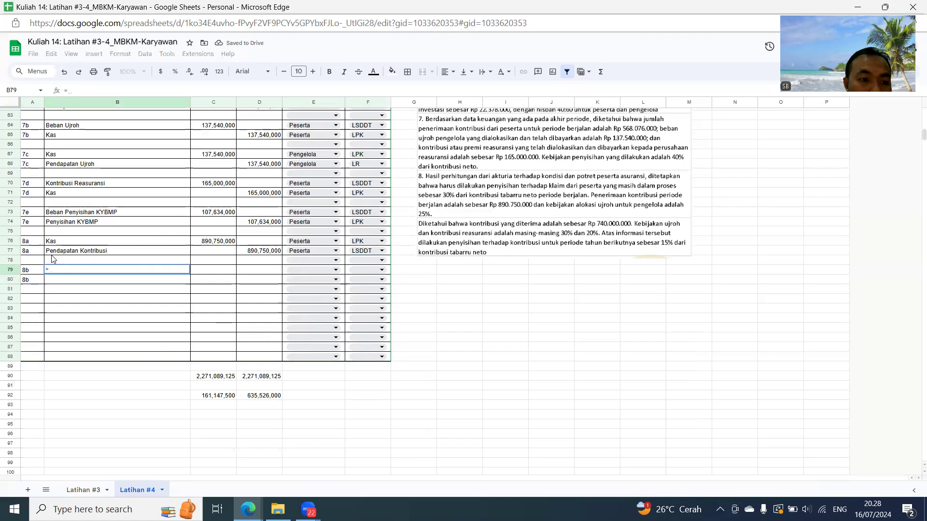
left_click(69, 127)
key("Return")
type("=")
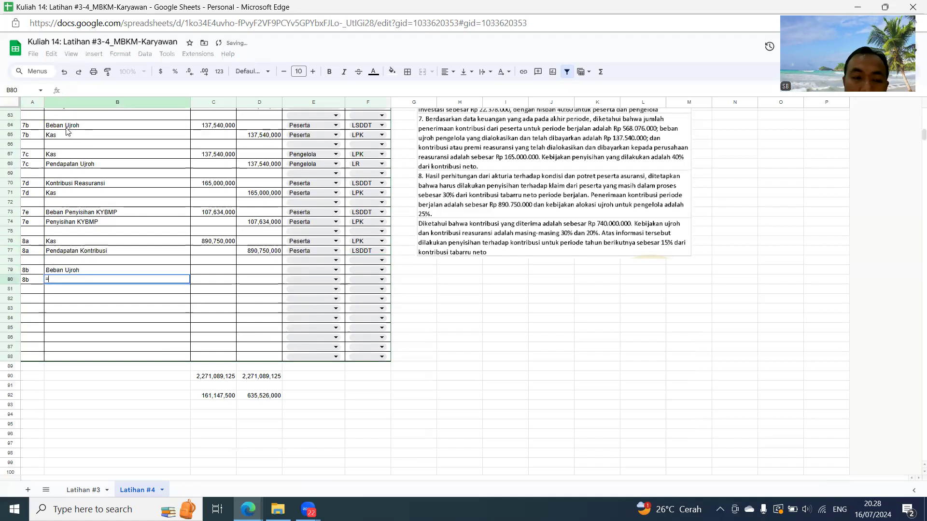
left_click(58, 242)
key("Return")
- Calculate the 8b Beban Ujroh debit in C79 as =25%*D77 and credit Kas in D80 with =C79
left_click(214, 271)
type("=25%*")
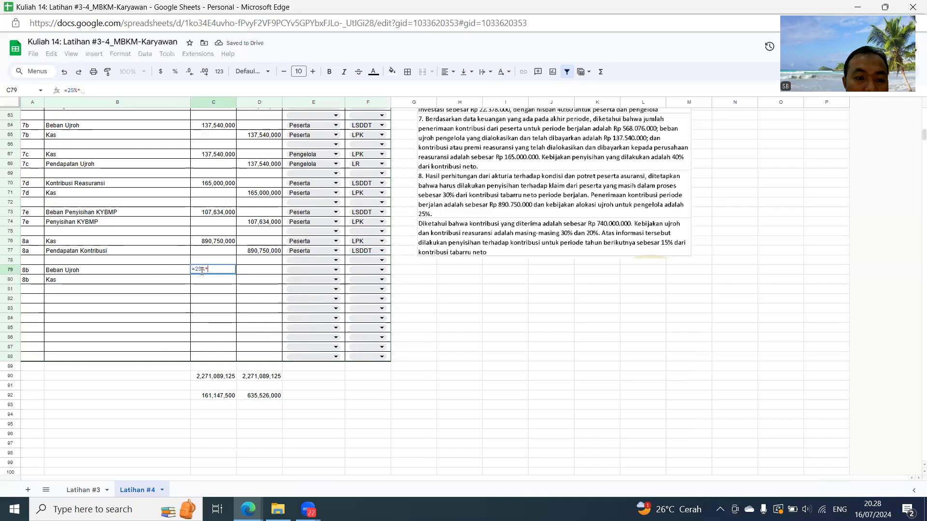
left_click(249, 252)
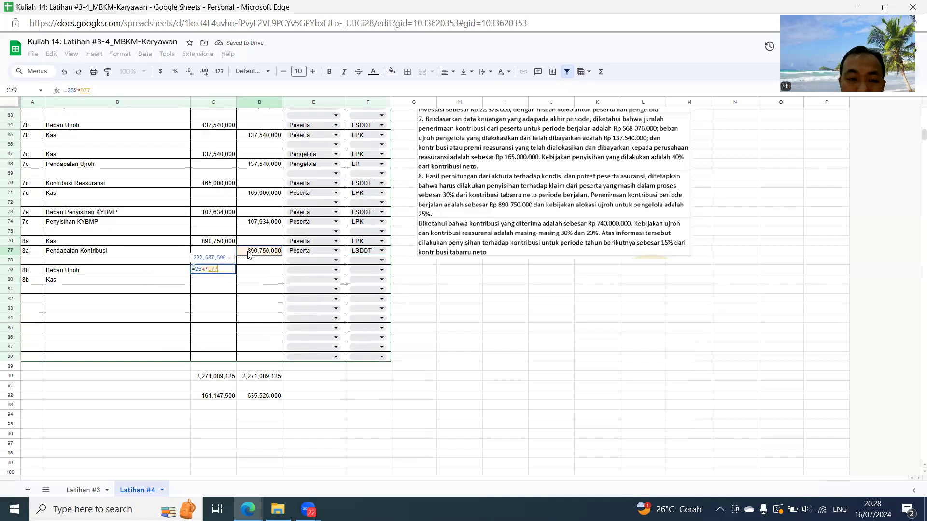
key("Return")
left_click(269, 279)
type("=")
left_click(217, 270)
key("Return")
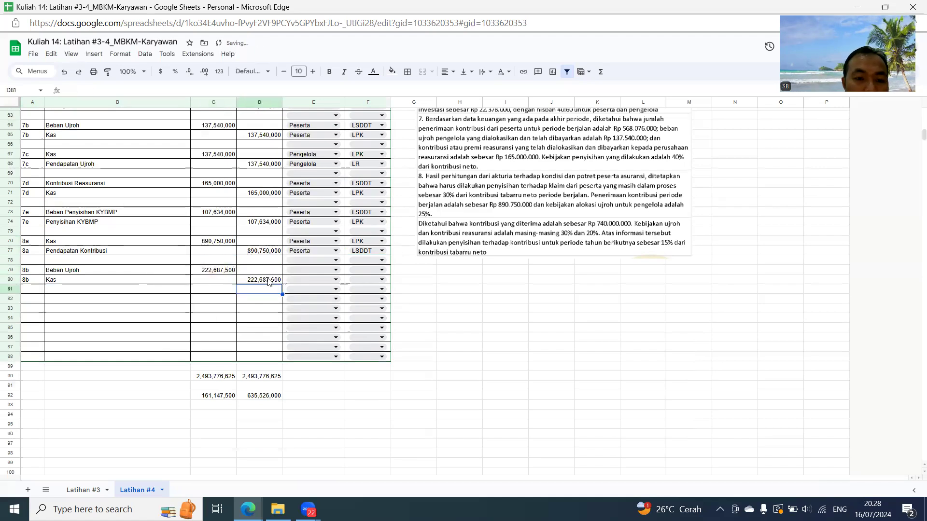
- Assign both 8b entries in E79:E80 to Peserta
left_click(318, 272)
left_click(303, 282)
left_click(303, 280)
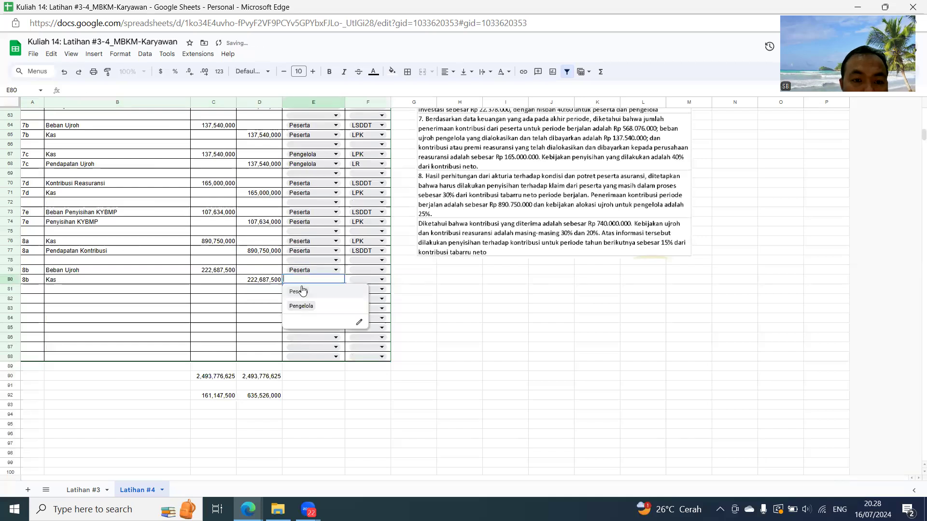
left_click(302, 291)
- Set the 8b report types to LSDDT for Beban Ujroh in F79 and LPK for Kas in F80
left_click(363, 272)
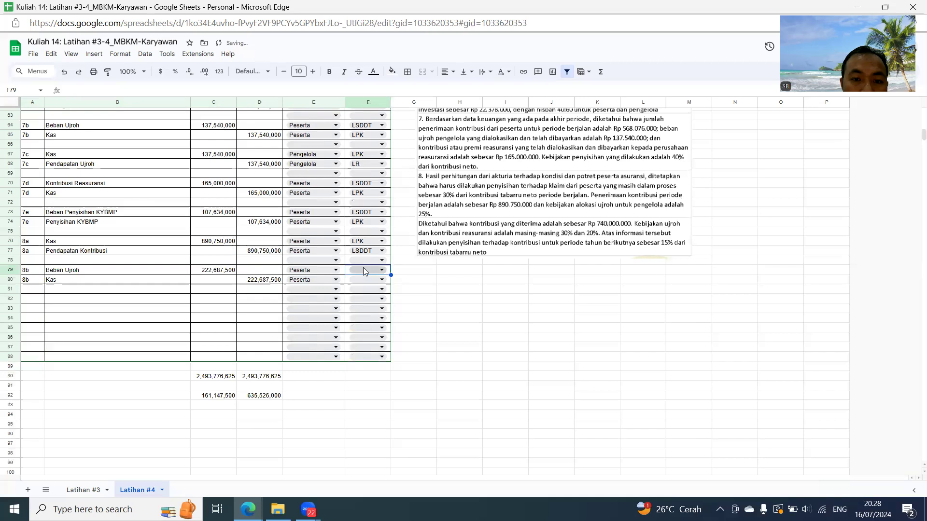
left_click(364, 271)
left_click(359, 296)
left_click(357, 279)
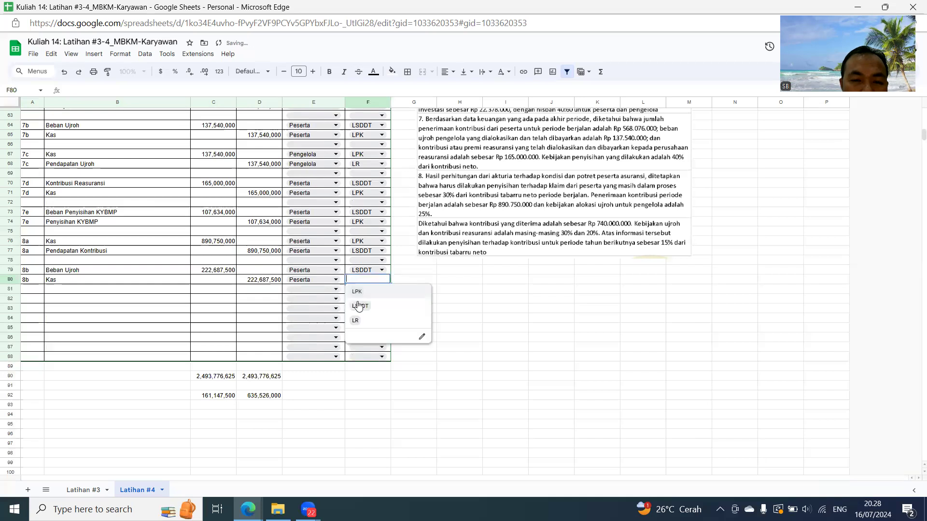
left_click(357, 291)
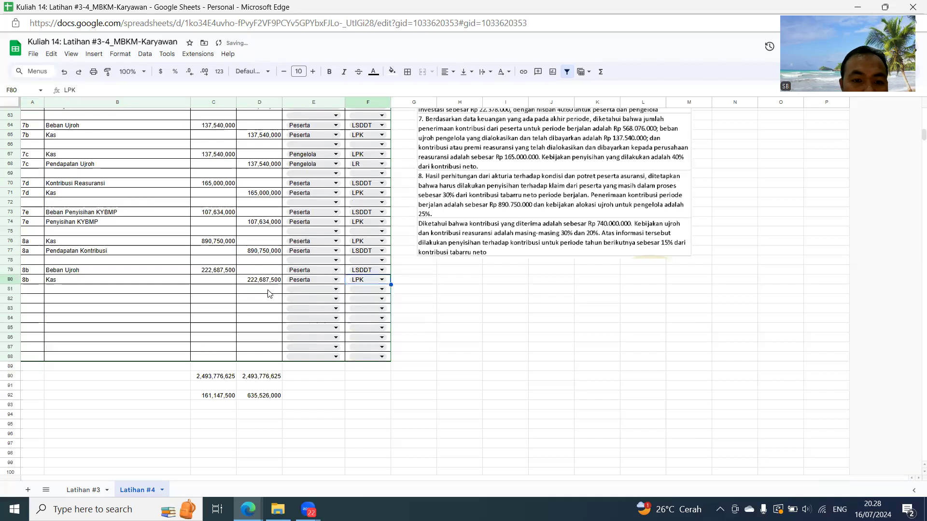
- Number the next journal pair 8c in A82, with A83 referring to A82
left_click(33, 299)
type("8c")
key("Return")
type("8c")
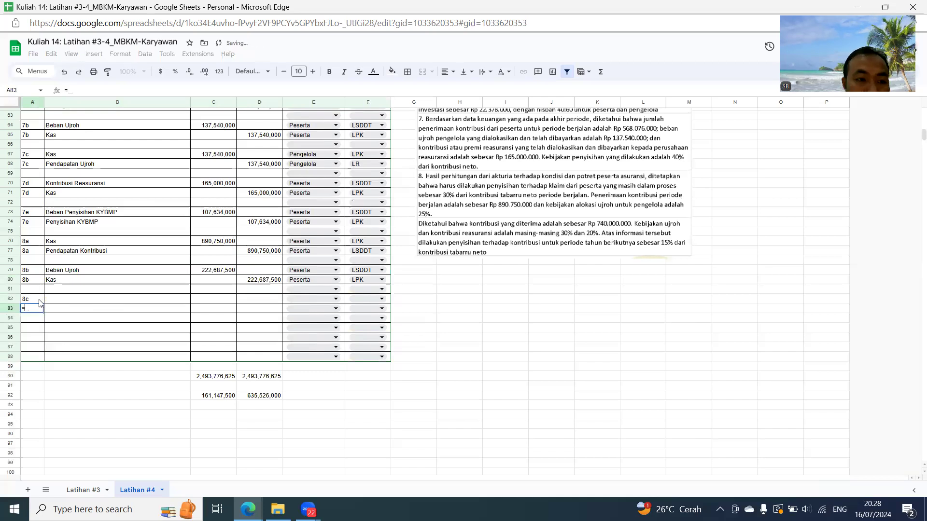
key("Return")
- Fill the 8c account names by reference, with Kas in B82 (=B80) and Pendapatan Ujroh in B83 (=B68)
key("Up")
key("Up")
key("Right")
type("=")
key("Up")
key("Up")
key("Return")
type("=")
left_click(93, 166)
key("Return")
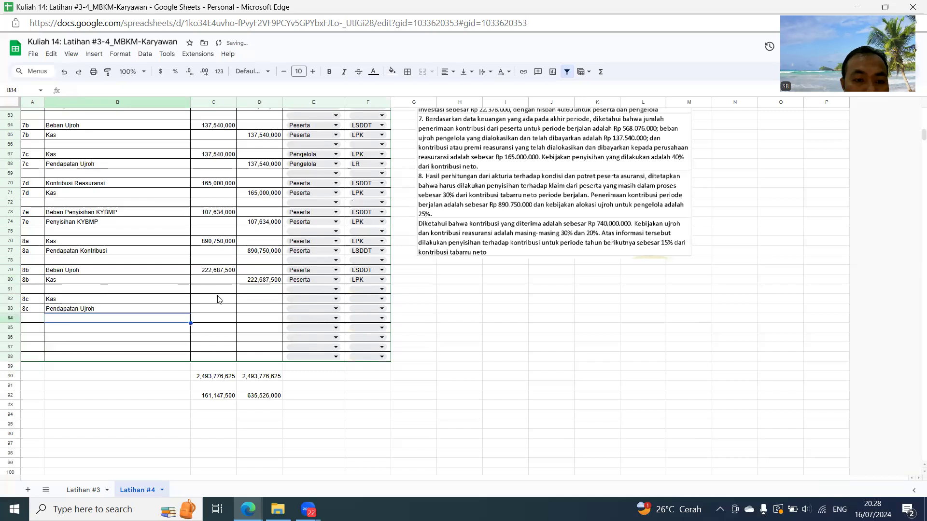
- Debit the 8c Kas in C82 with =C79 and credit Pendapatan Ujroh in D83 with =C82
left_click(219, 302)
type("=")
left_click(223, 274)
key("Return")
left_click(255, 311)
type("=")
left_click(231, 300)
key("Return")
- Assign both 8c entries in E82:E83 to Pengelola
left_click(302, 299)
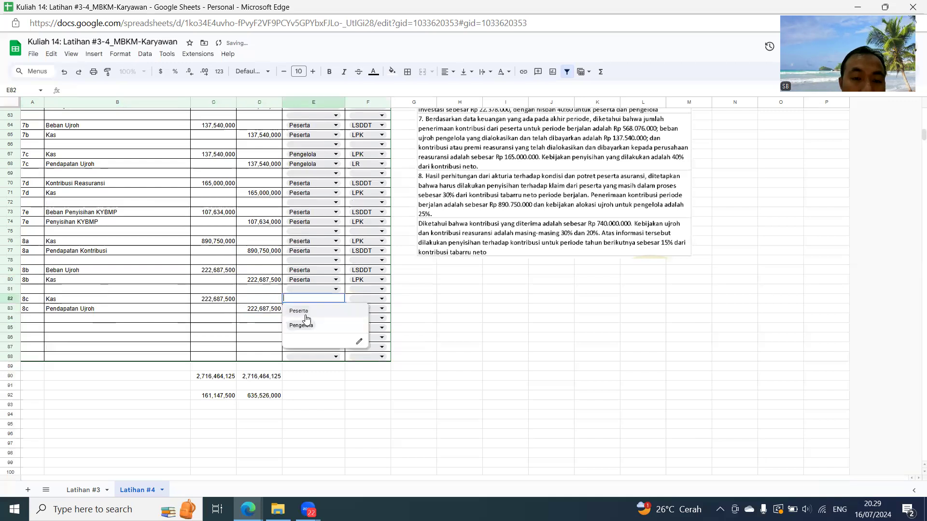
left_click(303, 323)
left_click(302, 309)
left_click(302, 333)
- Set the 8c report types to LPK for Kas in F82 and LR for Pendapatan Ujroh in F83
left_click(366, 298)
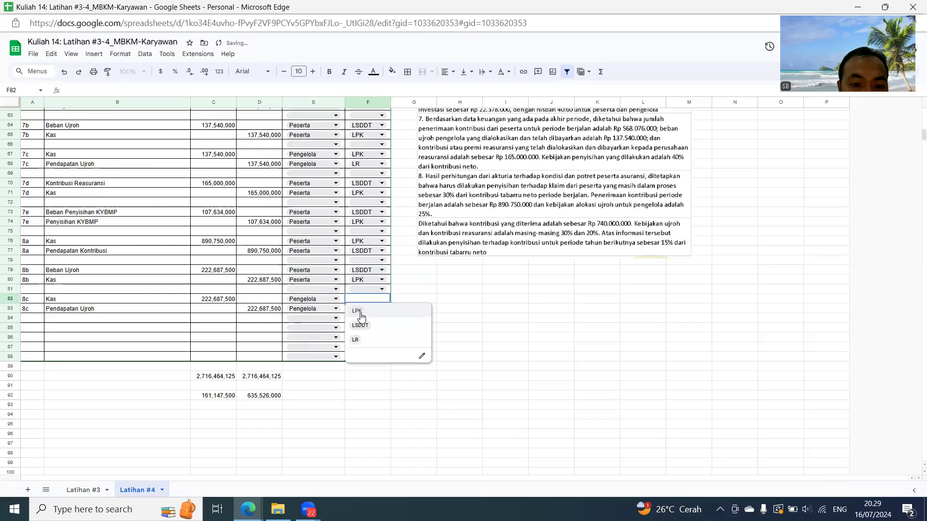
left_click(360, 313)
left_click(366, 308)
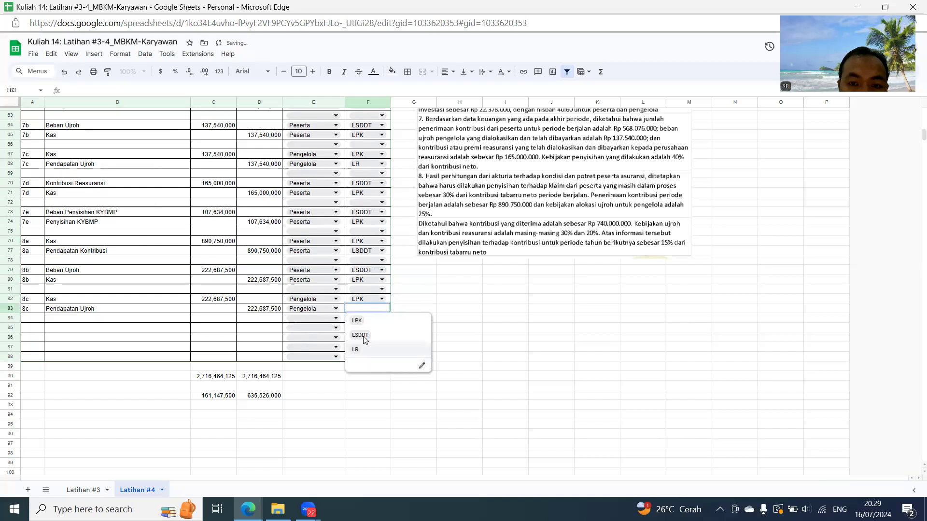
left_click(356, 349)
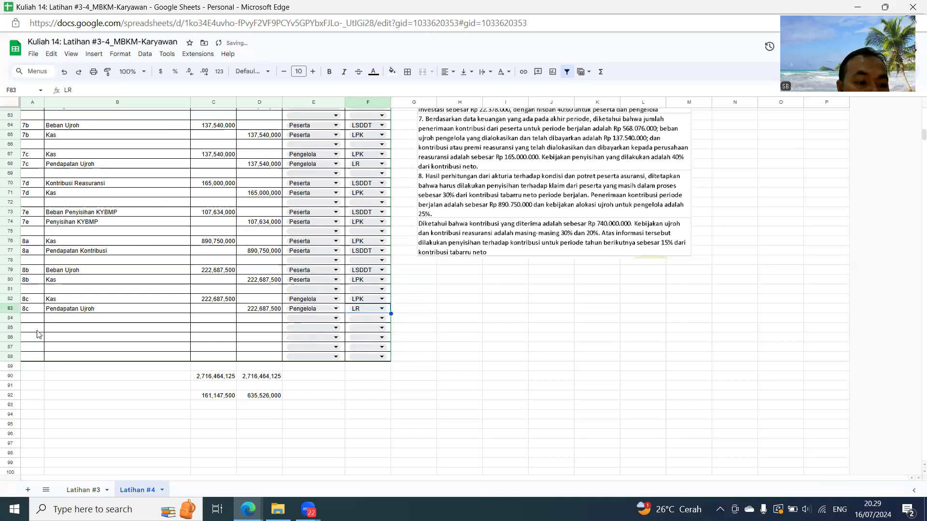
- Insert nine rows above row 87 to extend the journal table
left_click_drag(16, 351, 6, 424)
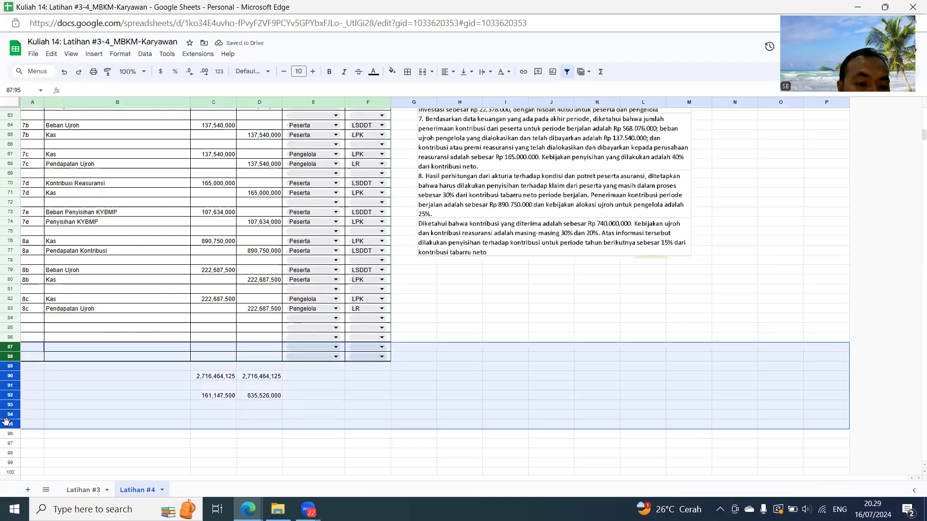
right_click(81, 392)
left_click(134, 229)
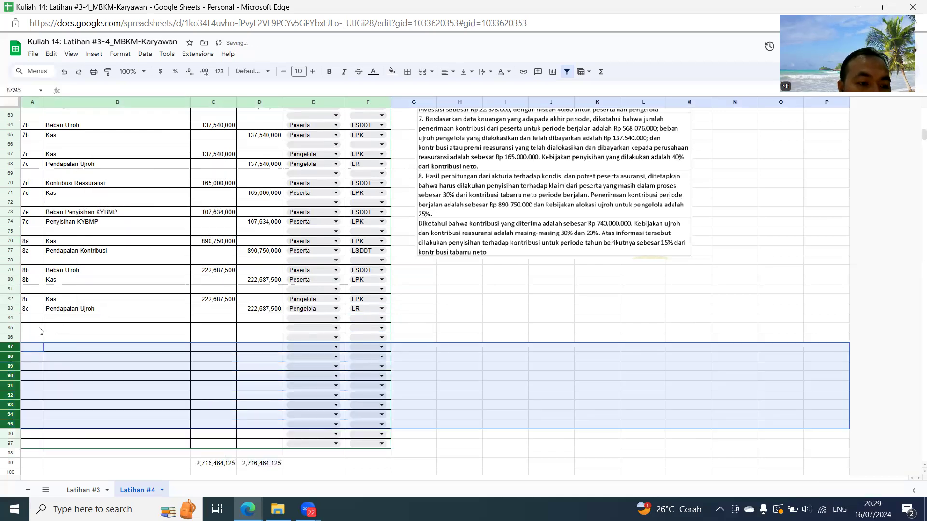
- Number the next journal pair 8d in A85, with A86 referring to A85
left_click(39, 327)
type("8d")
key("Return")
type("=")
left_click(40, 330)
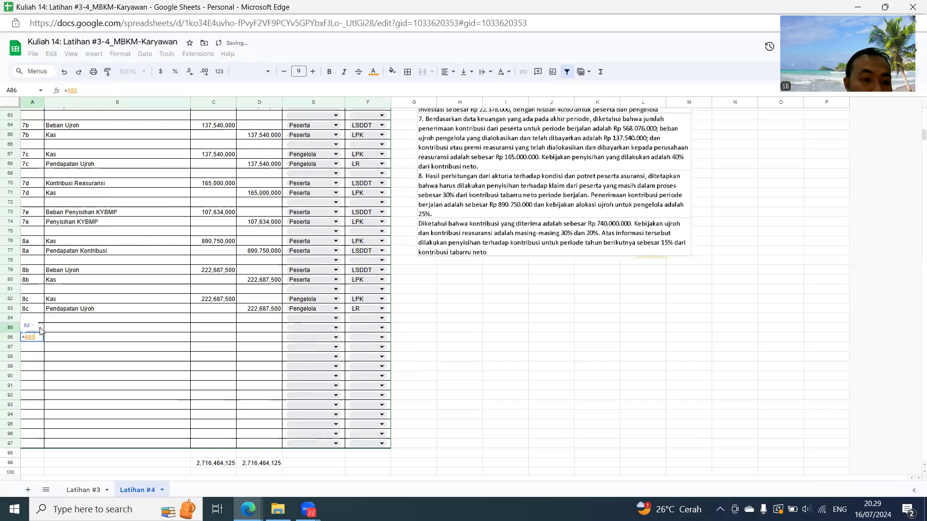
key("Tab")
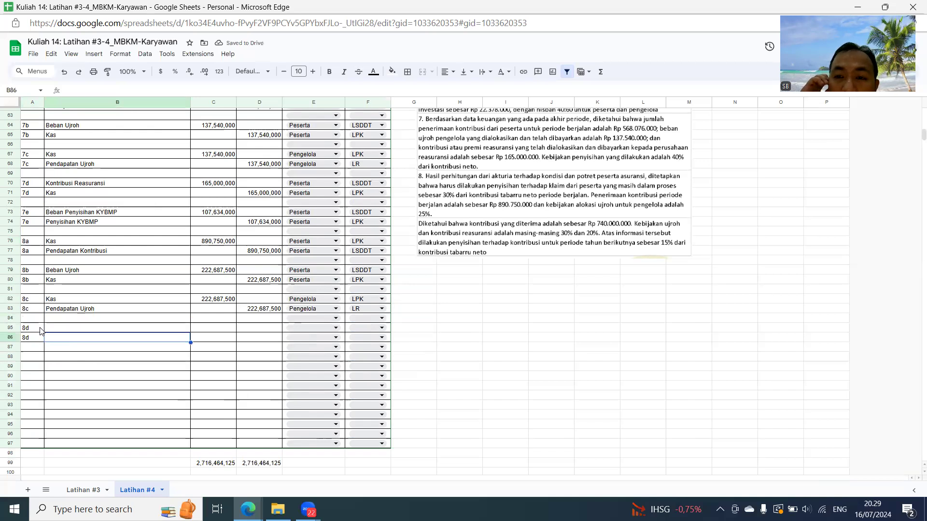
- Enter Beban Penyisihan Klaim Dalam Proses as the 8d debit account in B85
type("Beban P")
key("Escape")
key("Up")
type("Beb")
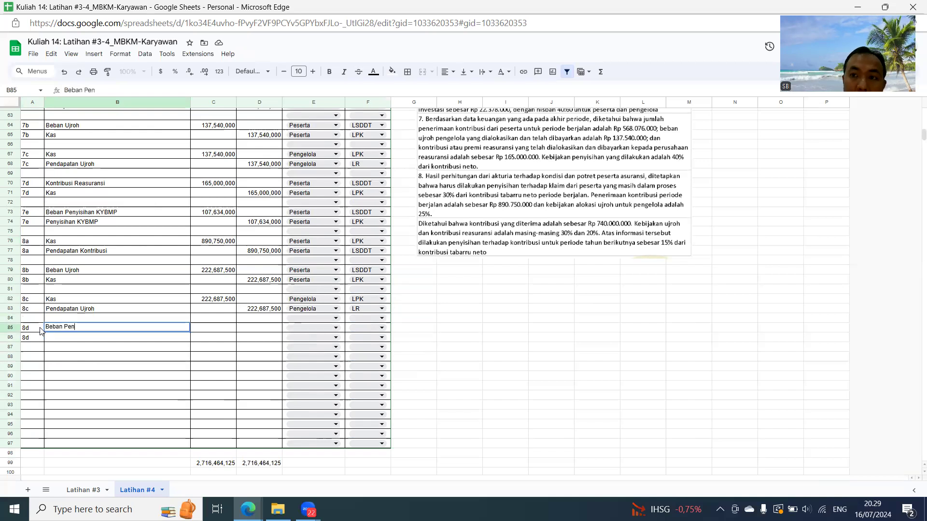
type("an Penyisihan K")
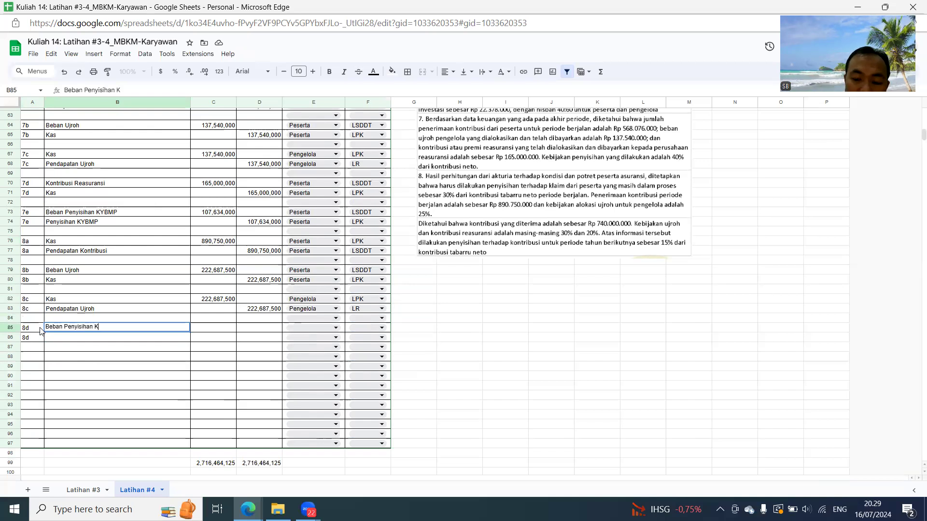
type("laim Dlam")
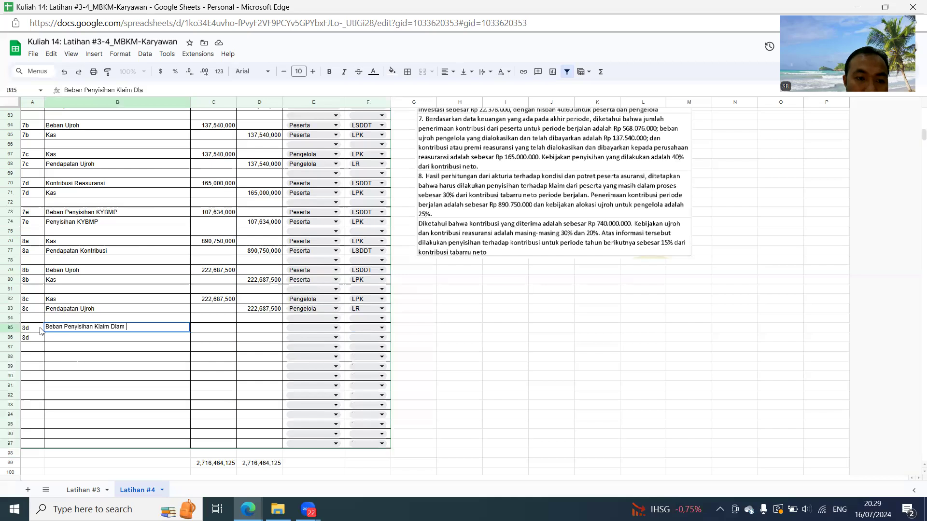
key("BackSpace")
key("BackSpace")
key("BackSpace")
type("alam Proses")
key("Return")
- Enter Penyisihan Klaim Dalam Proses as the 8d credit account in B86
type("Penyiishan K")
key("BackSpace")
key("BackSpace")
key("BackSpace")
key("BackSpace")
key("BackSpace")
type("sihan K;la")
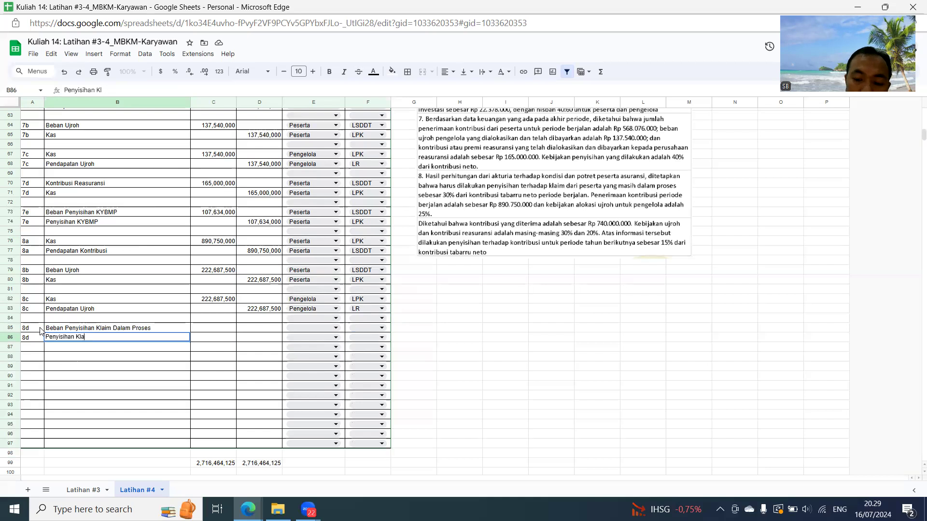
type("roses")
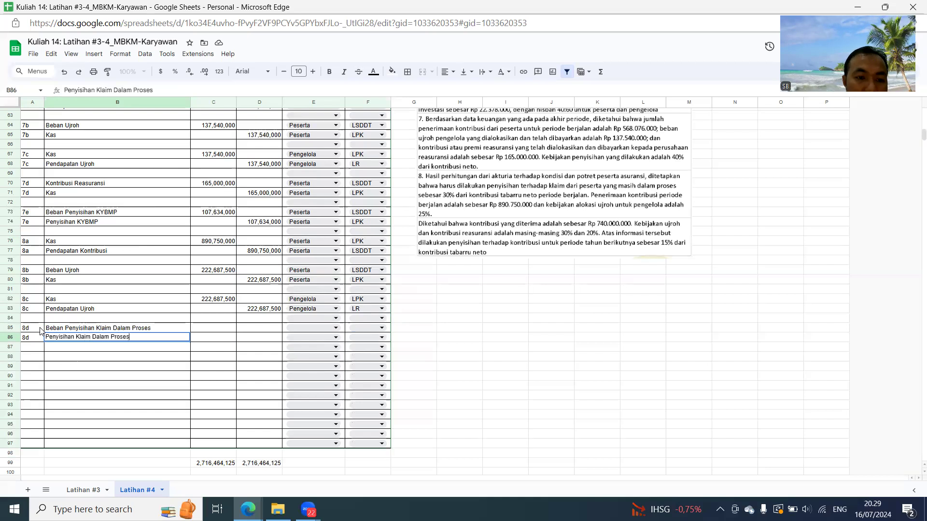
key("Up")
- Calculate the 8d debit in C85 as 30% of the 8a contribution in D77 less the 8b ujroh expense in C79
key("Right")
type("=")
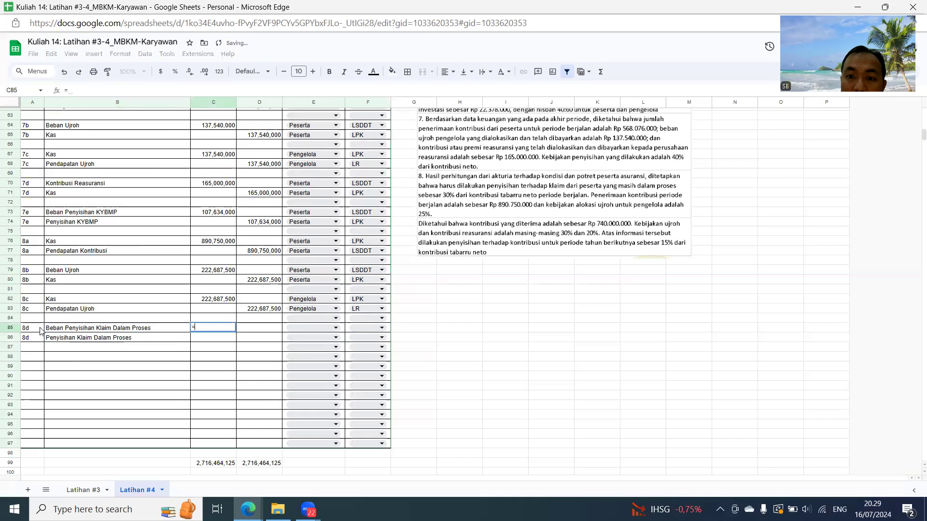
type("30%")
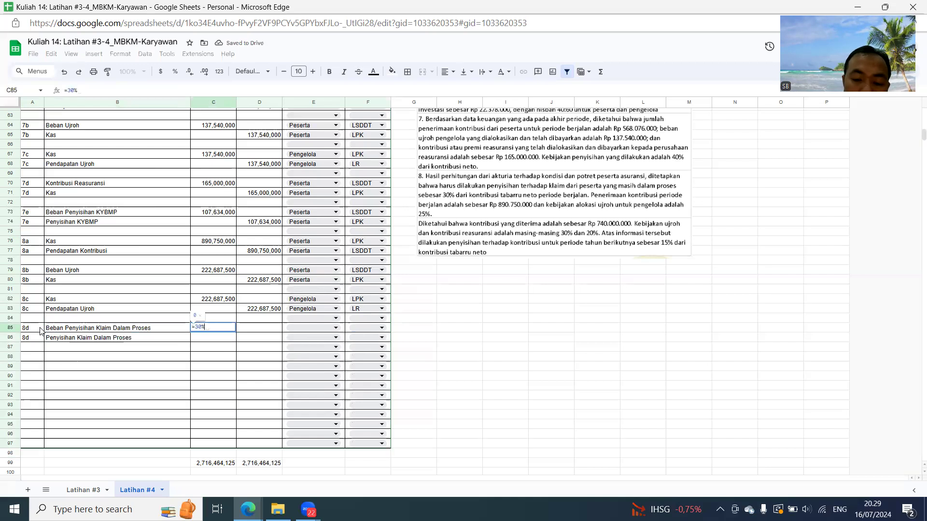
type("*(")
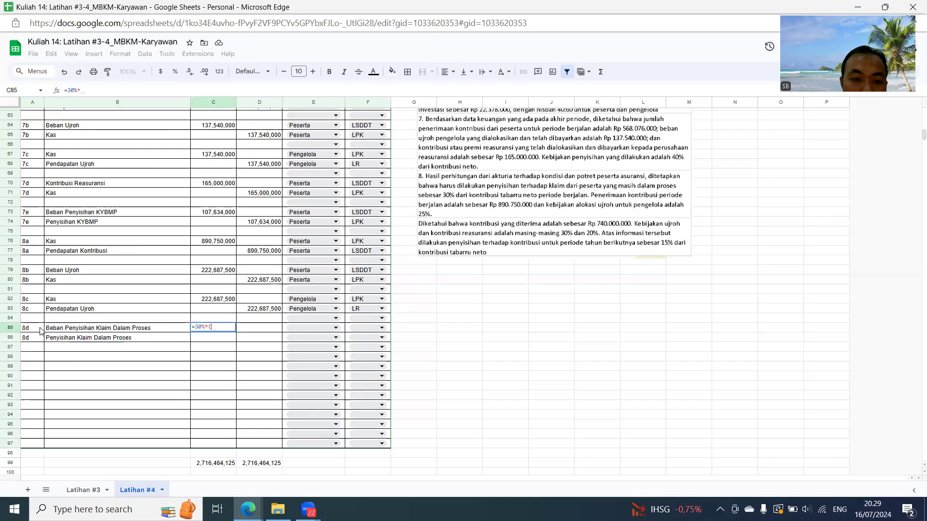
left_click(259, 251)
type("-")
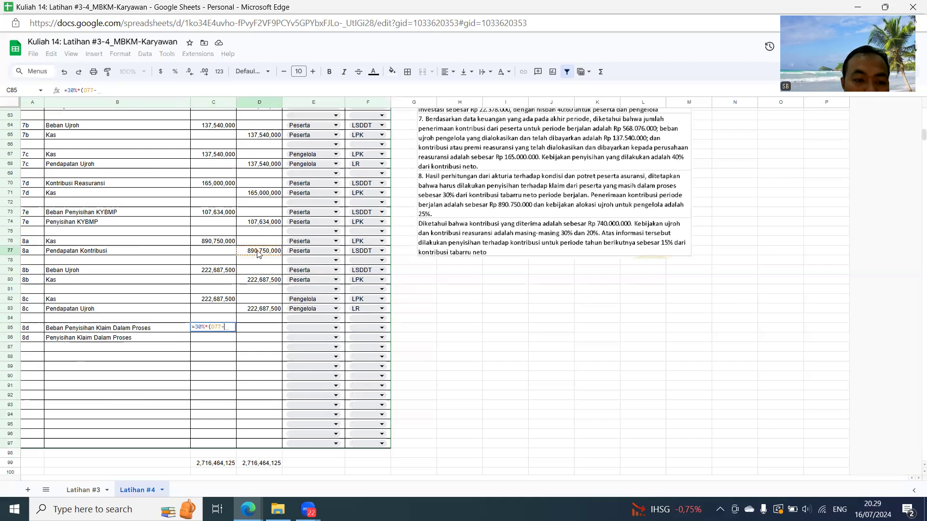
left_click(232, 271)
type(")")
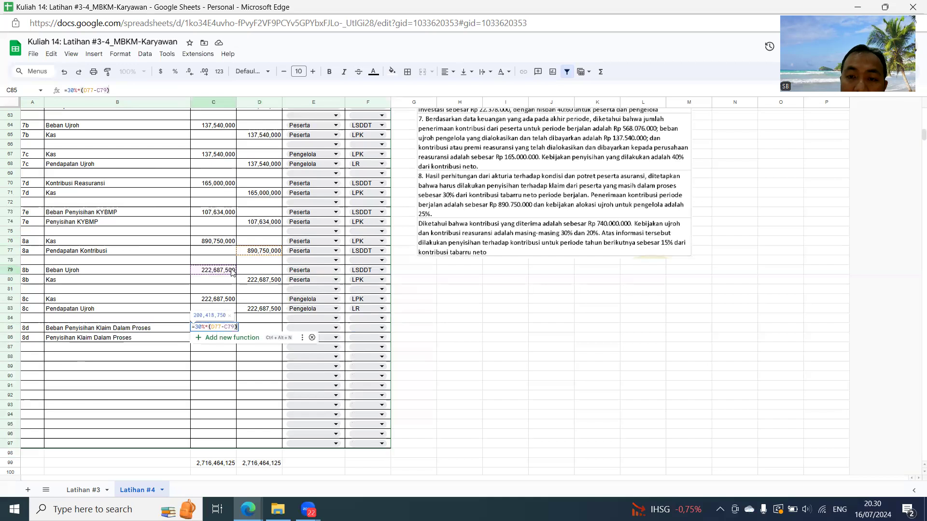
key("Return")
- Fill the 8d credit amount in D86 with a reference to C85
key("Tab")
type("=c85")
key("Return")
key("Up")
- Assign Peserta to both 8d rows, with LSDDT for the debit in row 85 and LPK for the credit in row 86
key("Tab")
key("Up")
left_click(328, 326)
left_click(305, 338)
left_click(305, 337)
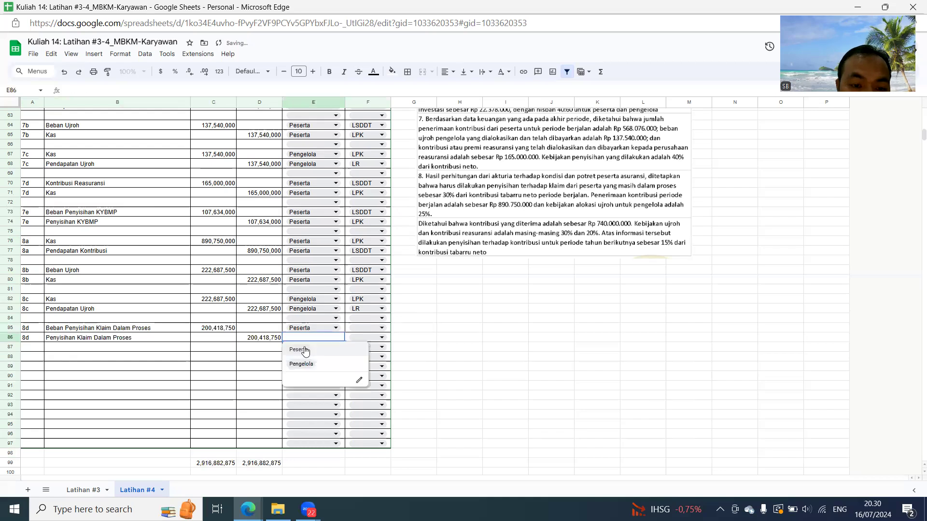
left_click(304, 351)
left_click(358, 327)
left_click(360, 354)
left_click(361, 338)
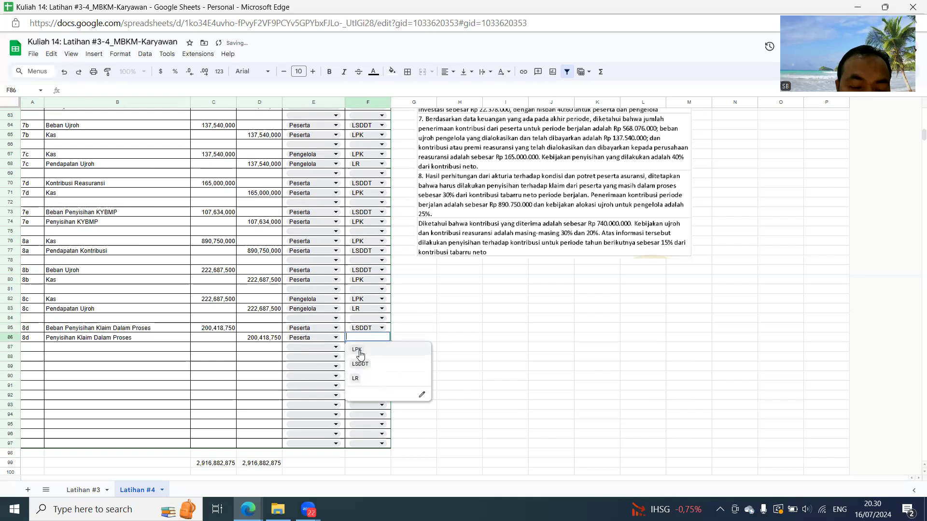
left_click(358, 350)
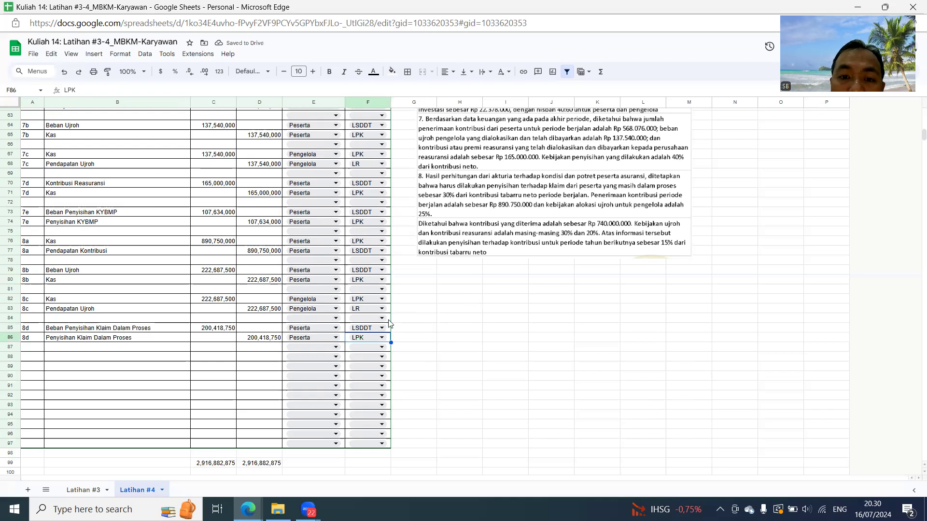
- Number the next journal pair 9a in A88, with A89 referring to A88
left_click(34, 357)
type("9")
key("Return")
type("=")
left_click(34, 359)
key("Return")
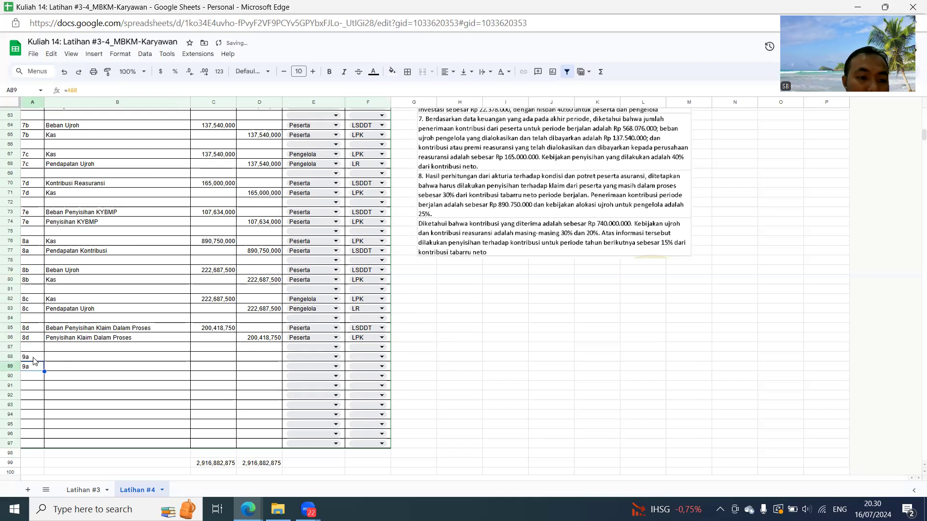
- Fill the 9a accounts by reference: Kas from B82 in B88 and Pendapatan Kontribusi from B77 in B89
left_click(54, 356)
type("=")
left_click(81, 299)
key("Return")
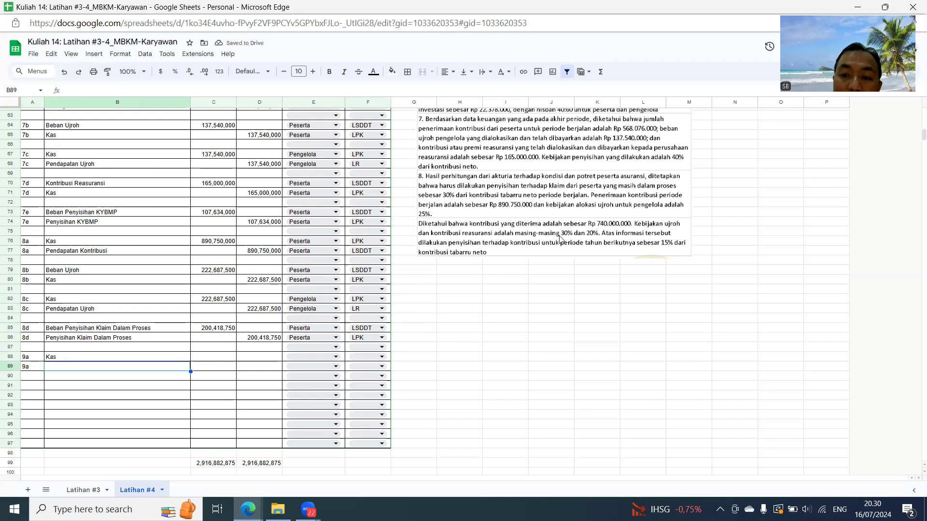
type("=")
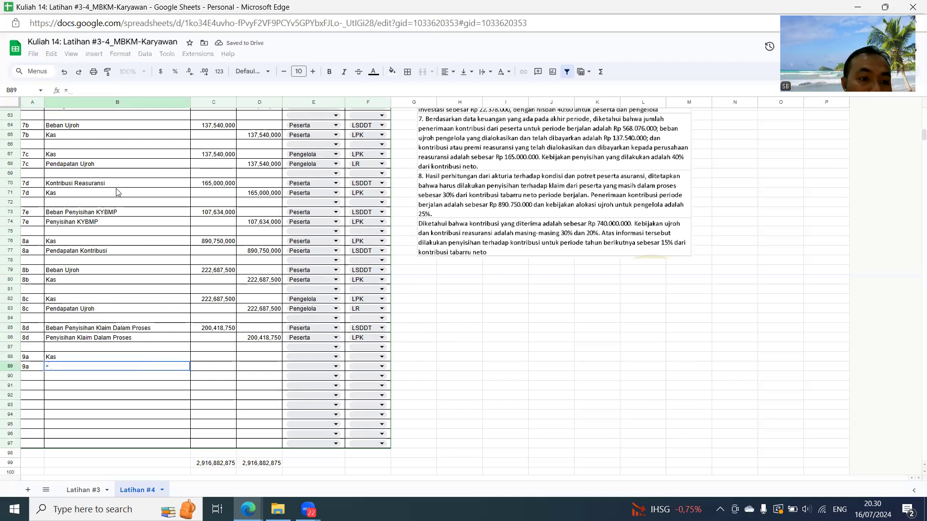
left_click(104, 252)
key("Return")
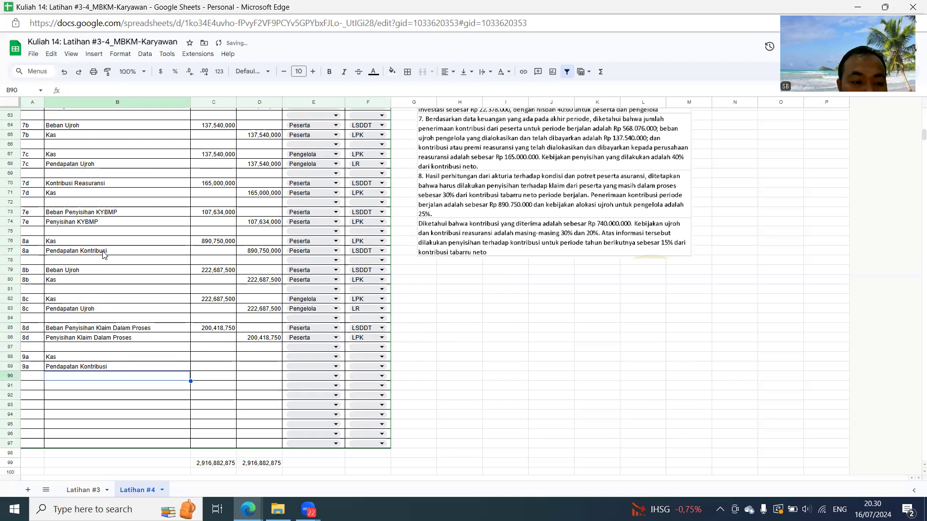
- Enter 740,000,000 as the 9a debit in C88 and make the credit in D89 refer to C88
left_click(206, 361)
type("740")
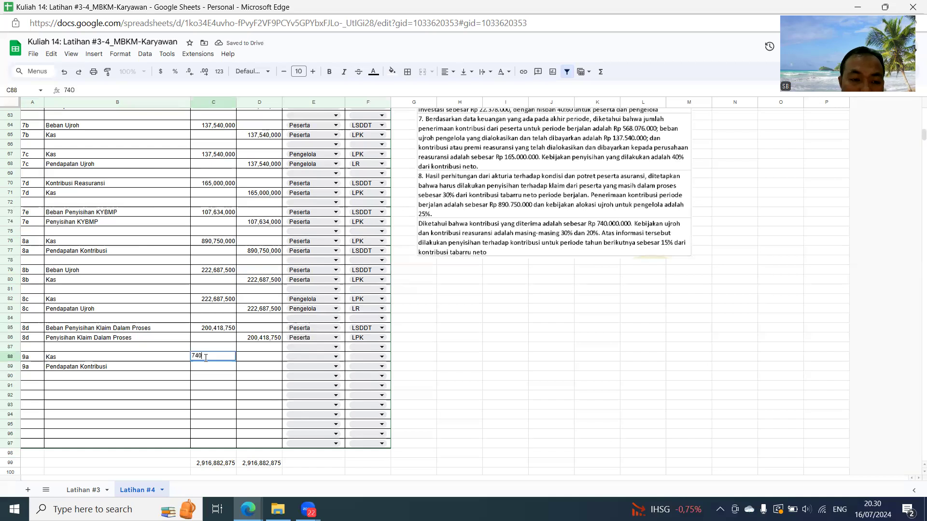
type(",000,000")
key("Return")
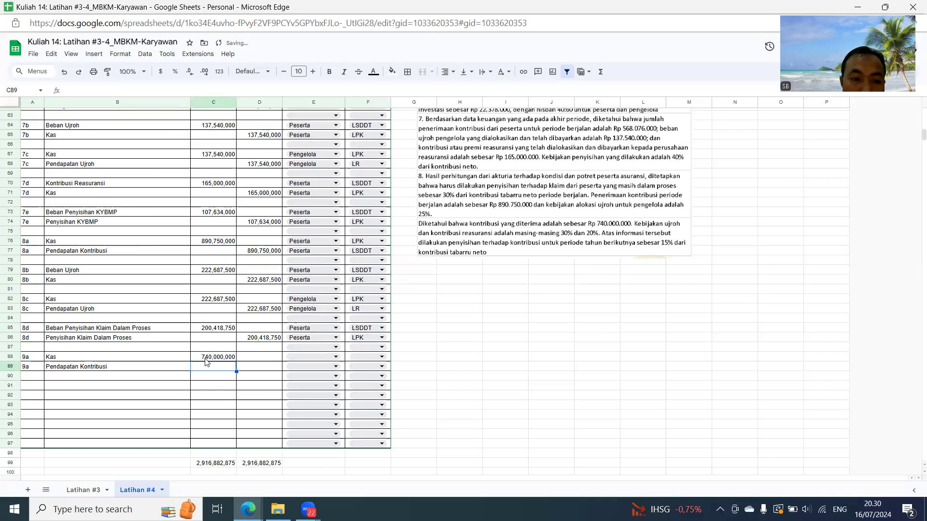
key("Right")
type("=")
left_click(206, 360)
key("Return")
- Assign Peserta to both 9a rows, with LPK for Kas in row 88 and LSDDT for Pendapatan Kontribusi in row 89
key("Up")
key("Right")
key("Up")
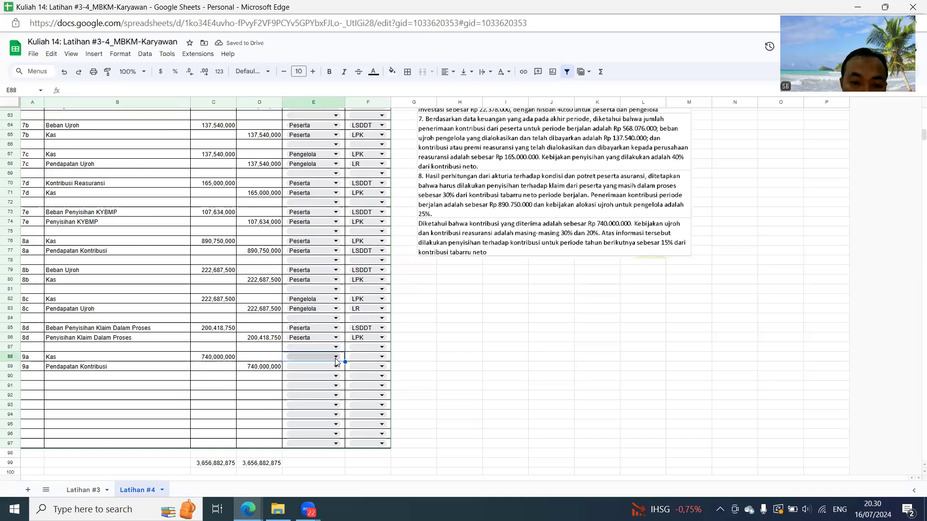
left_click(335, 357)
left_click(310, 372)
left_click(309, 372)
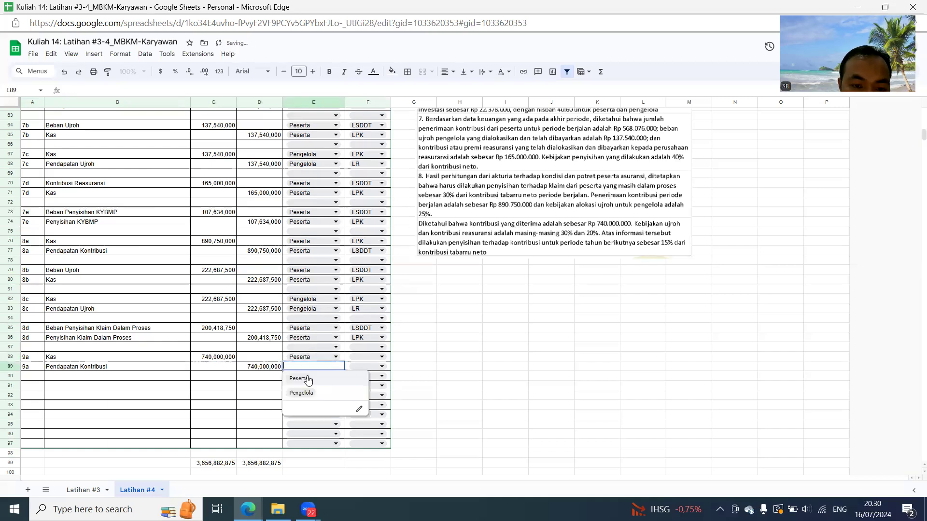
left_click(303, 379)
left_click(361, 357)
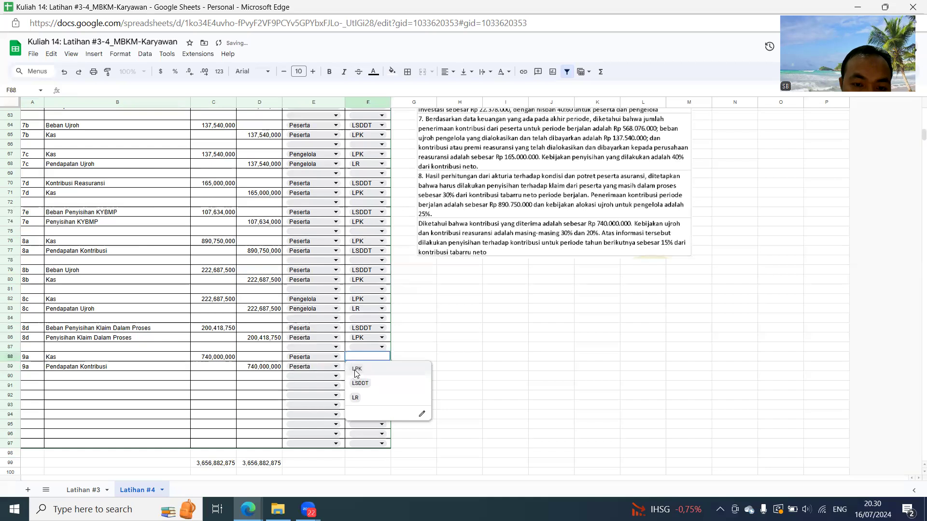
left_click(357, 368)
left_click(360, 367)
left_click(360, 393)
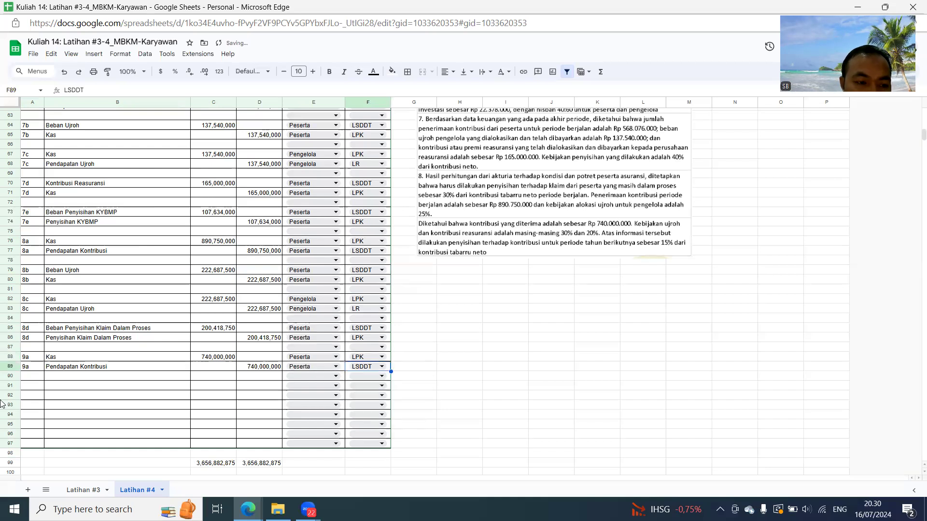
- Number the next journal pair 9b in A91, with A92 referring to A91
left_click(32, 388)
type("9b")
key("Return")
type("=")
left_click(32, 386)
key("Return")
key("Up")
key("Up")
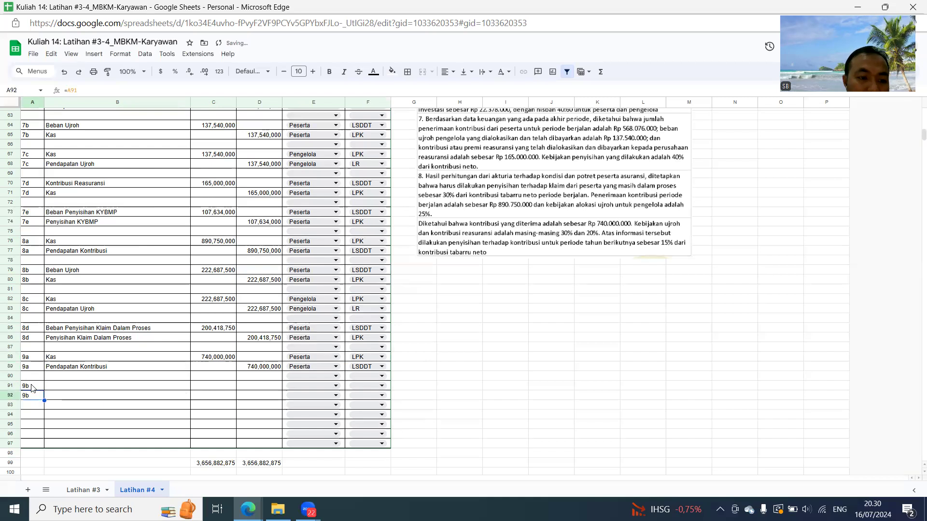
key("Right")
type("=")
key("Up")
key("Up")
key("Up")
key("Up")
key("Up")
key("Up")
key("Up")
key("Up")
key("Up")
key("Up")
key("Up")
key("Up")
key("Up")
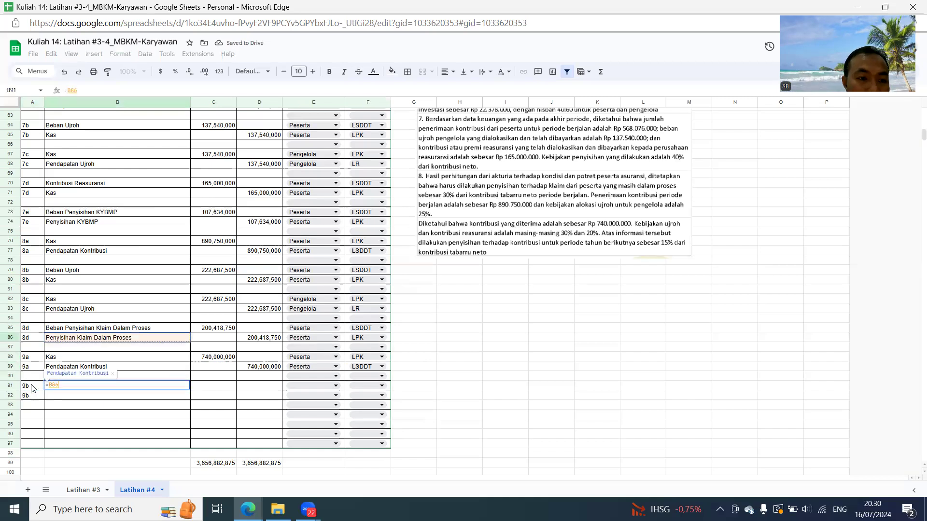
key("Return")
key("Up")
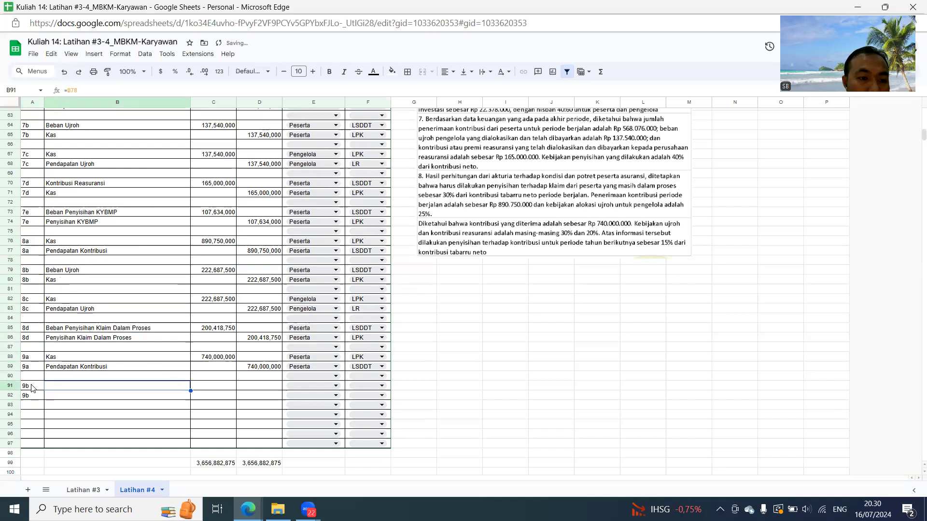
- Reference the 8b Beban Ujroh account in B91 and copy that formula to B92 for the Kas account
type("=")
key("Up")
key("Up")
key("Up")
key("Up")
key("Up")
key("Up")
key("Up")
key("Up")
key("Up")
key("Up")
key("Up")
key("Up")
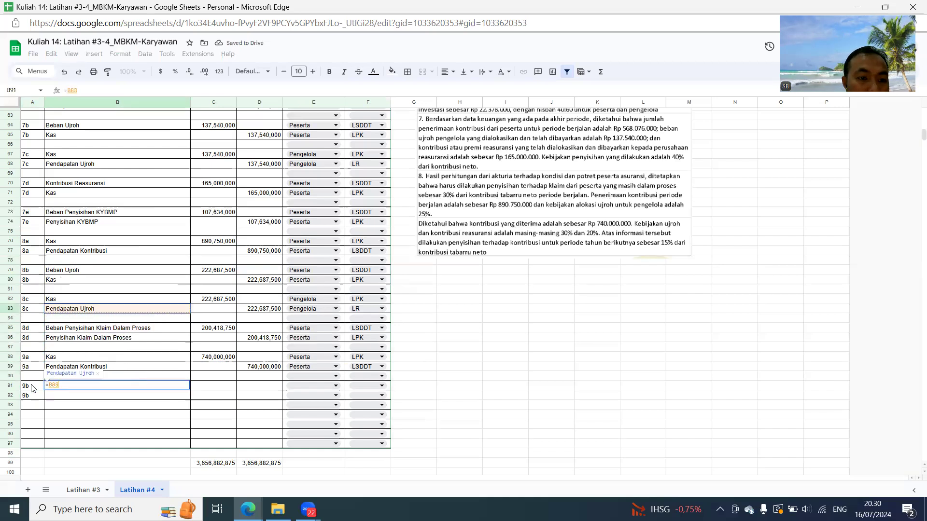
key("Return")
key("Up")
key("ctrl+c")
key("Down")
key("ctrl+v")
- Begin a formula for the 9b Beban Ujroh debit amount in C91
key("Up")
key("Right")
type("=")
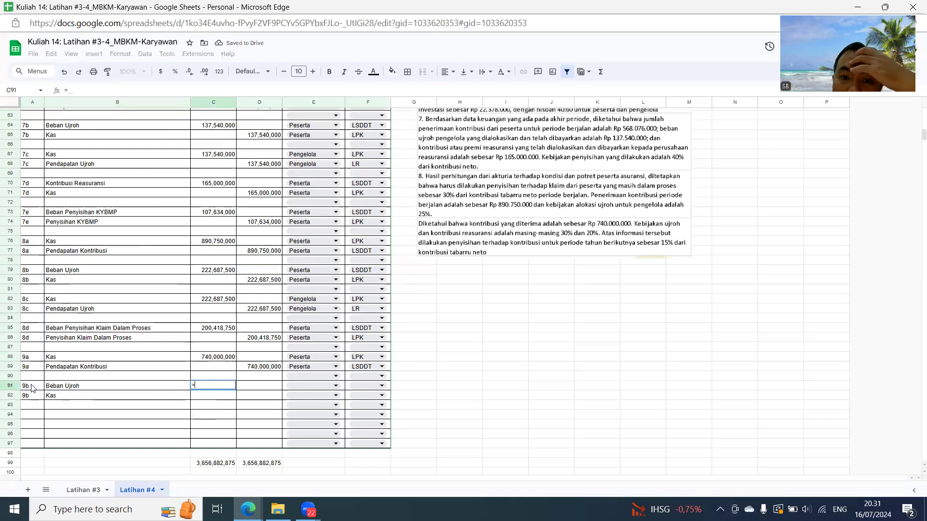
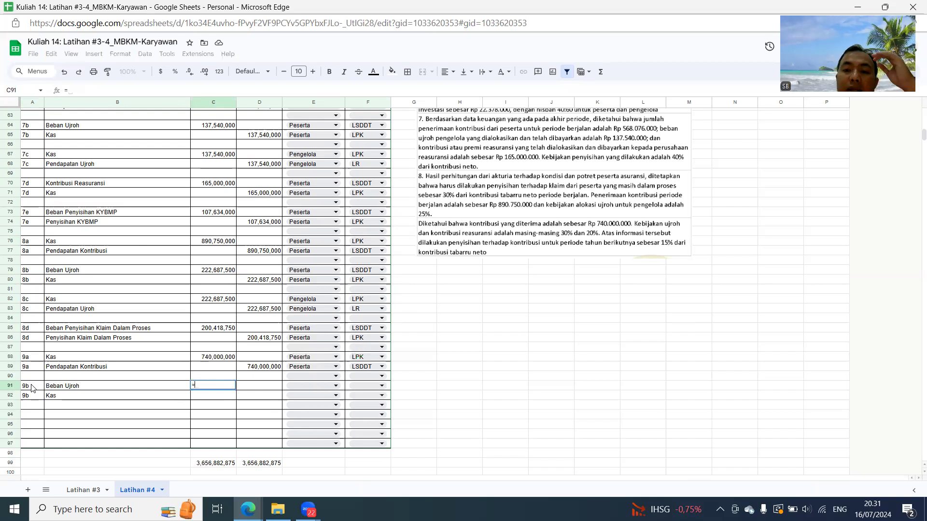
- Calculate the 9b Beban Ujroh debit in C91 as 30% of D89 and reference C91 for the Kas credit in D92
type("30%*D89")
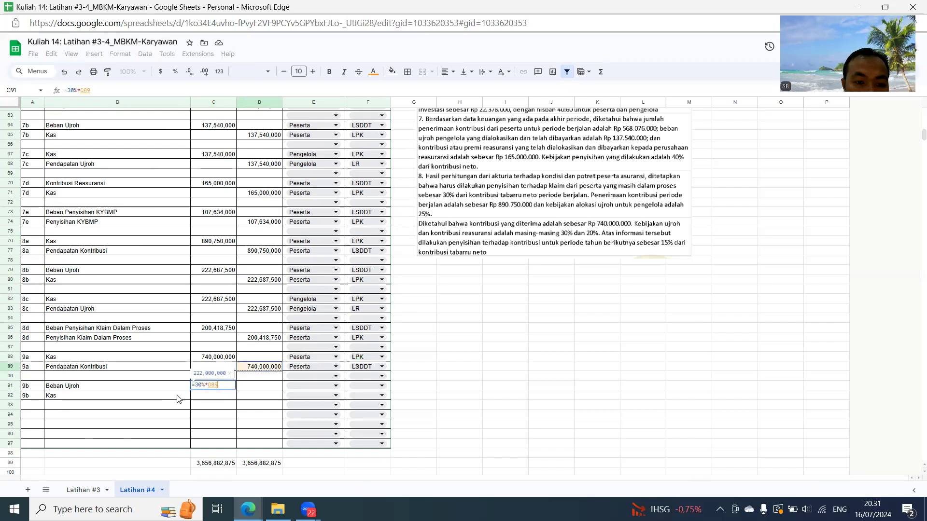
key("Return")
key("Right")
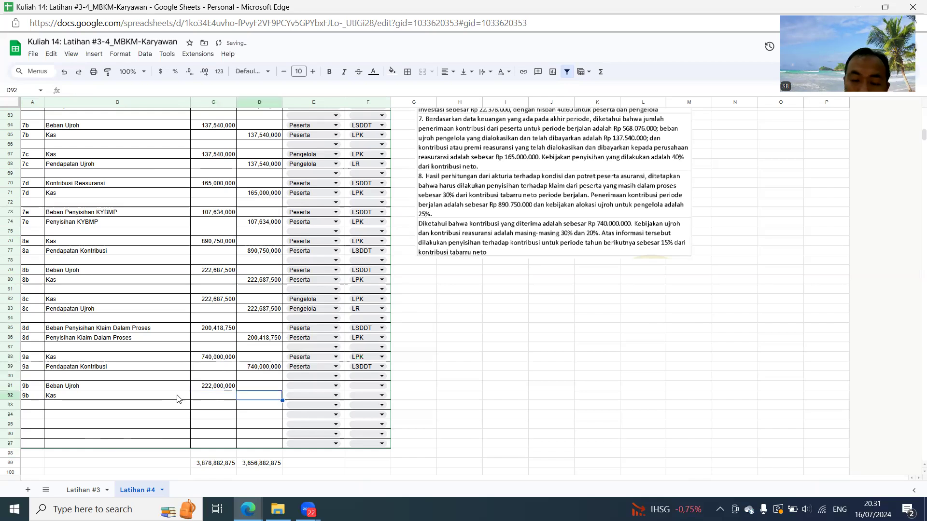
type("=C91")
key("Return")
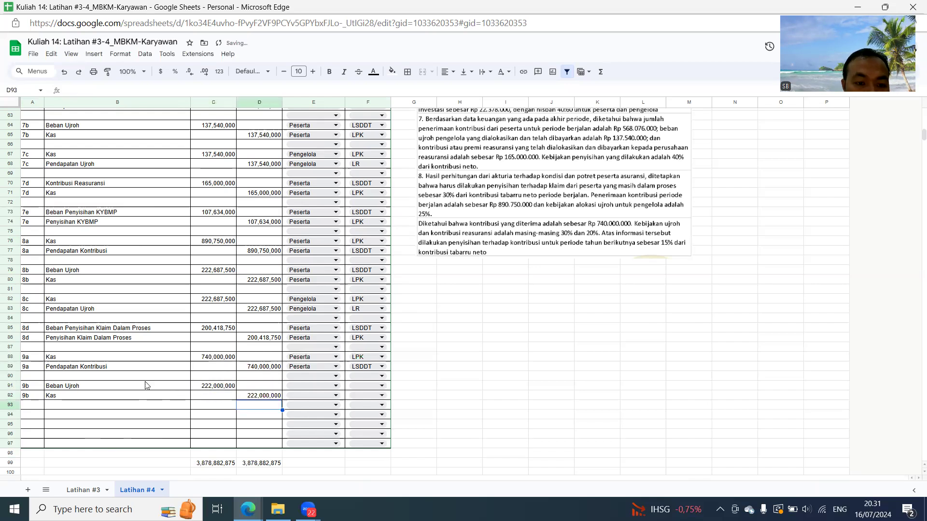
- Insert eight rows above row 95 to extend the journal table
left_click_drag(11, 425, 72, 468)
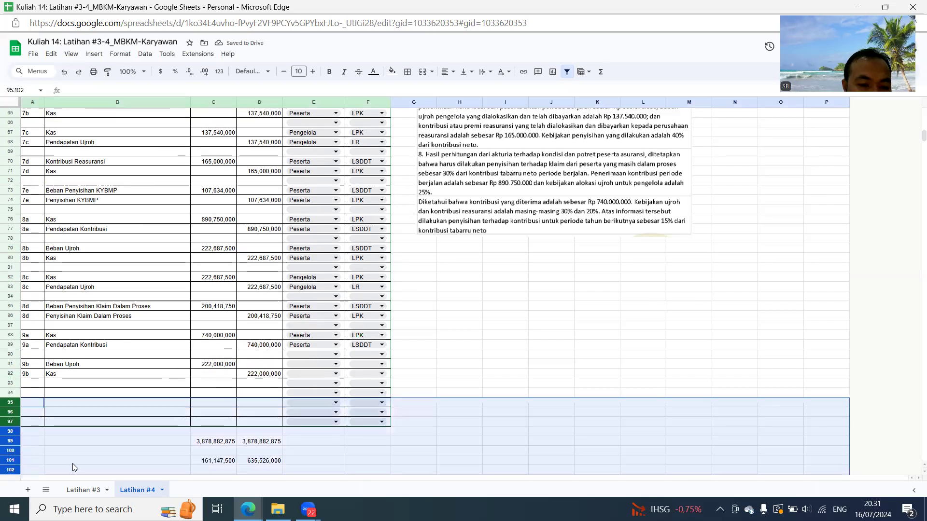
right_click(169, 425)
left_click(241, 252)
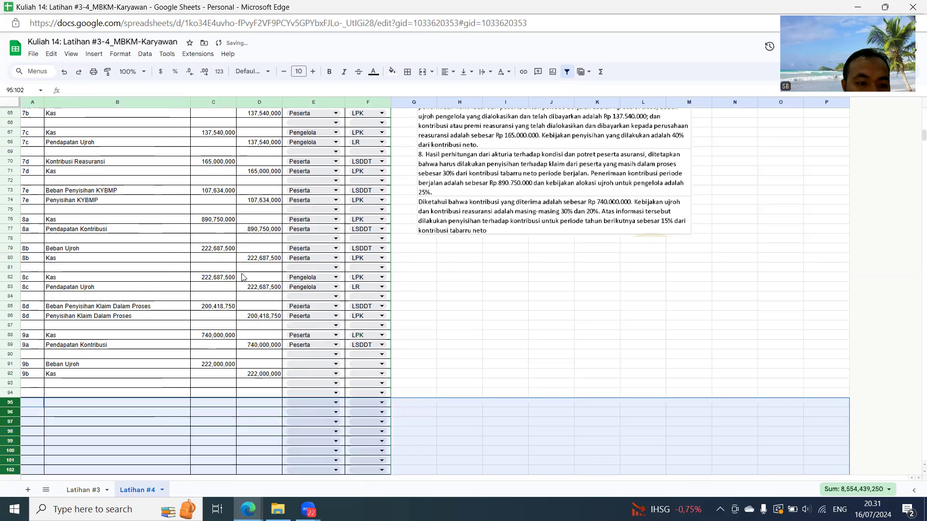
- Assign Peserta to both 9b rows, with LSDDT for Beban Ujroh in row 91 and LPK for Kas in row 92
left_click(324, 364)
left_click(307, 379)
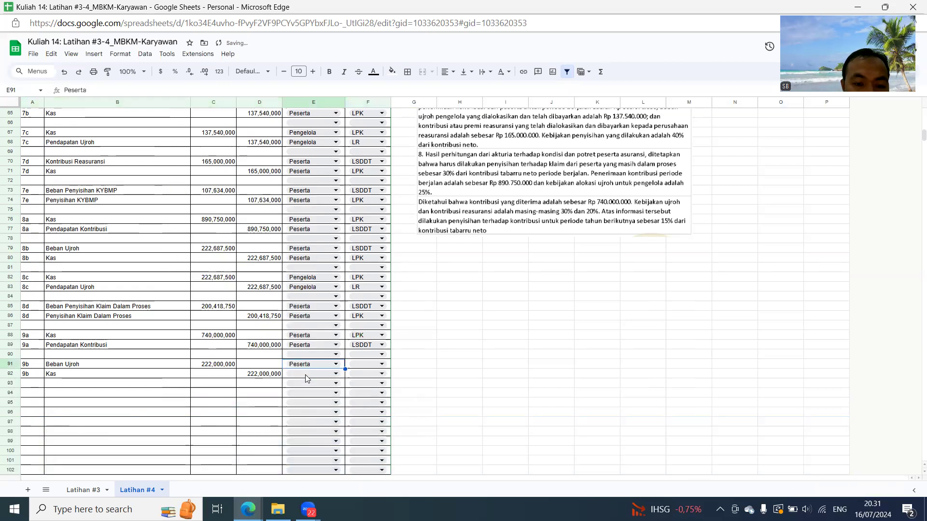
left_click(306, 379)
left_click(300, 385)
left_click(357, 366)
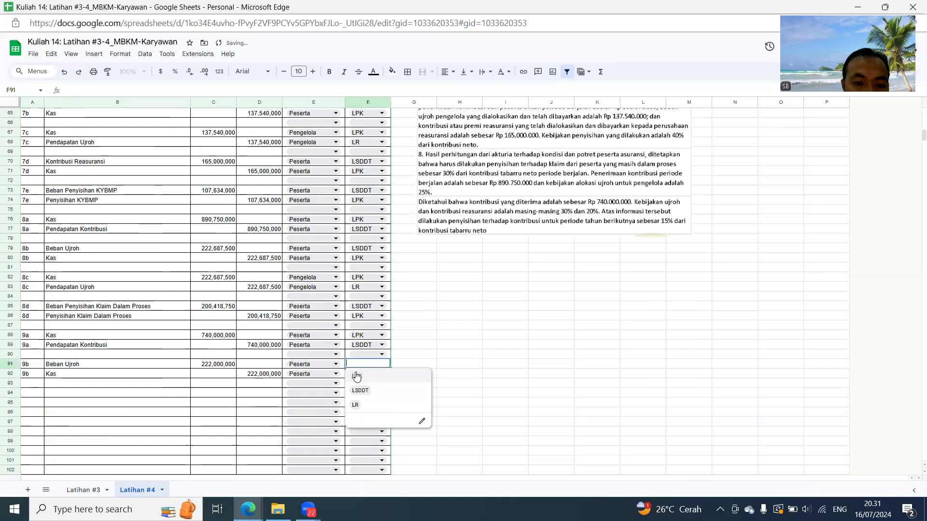
left_click(359, 391)
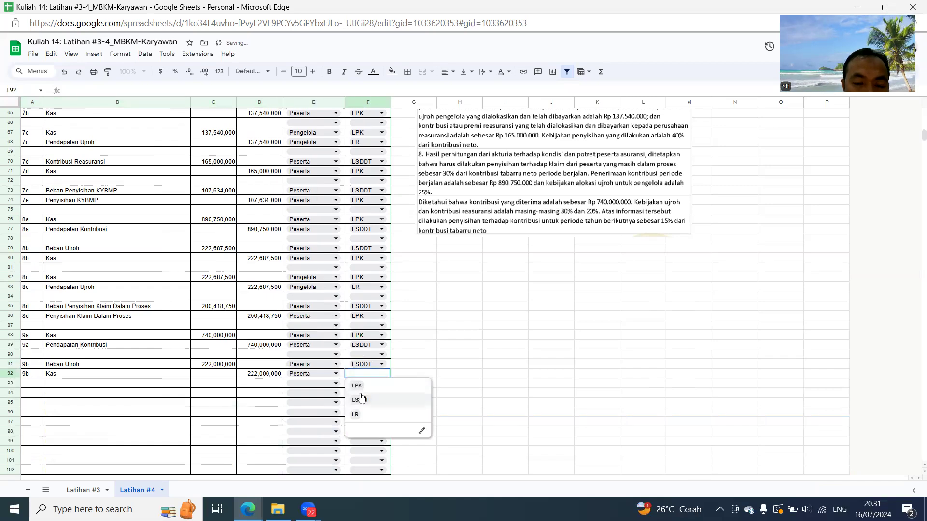
left_click(359, 389)
- Number the next journal pair 9c in A94, with A95 referring to A94
left_click(30, 396)
type("9c")
key("Return")
type("9c")
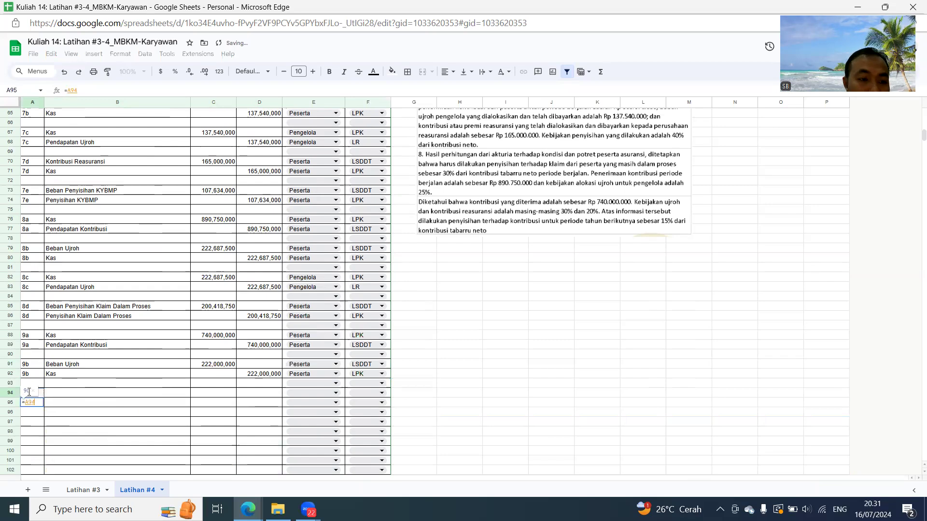
key("Return")
- Fill the 9c accounts with Kas in B94 and a reference to the 8c Pendapatan Ujroh account in B95
key("Up")
key("Up")
key("Right")
type("Kas")
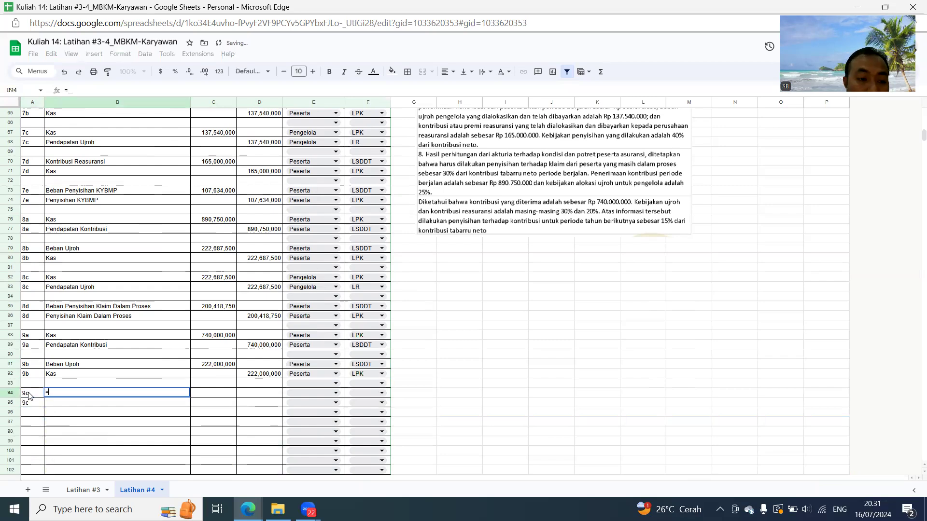
key("Return")
key("Down")
key("Up")
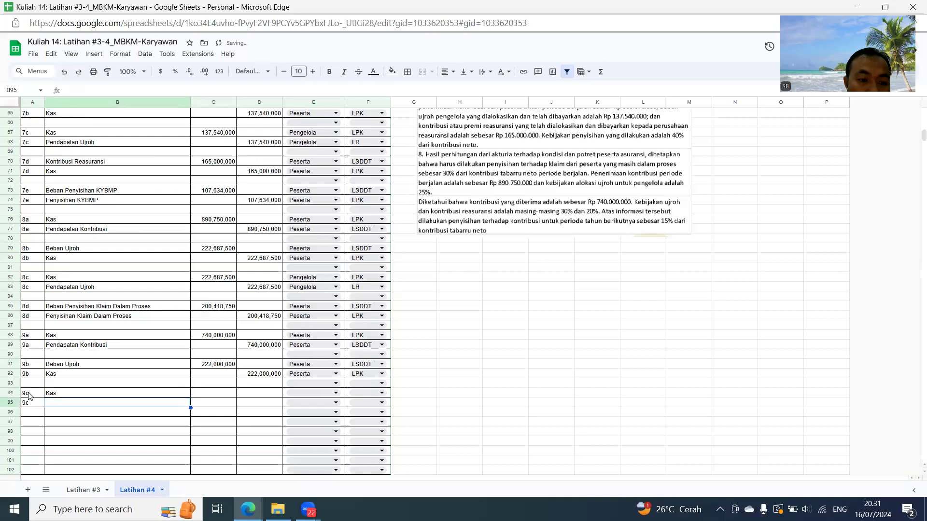
type("=")
left_click(95, 292)
key("Return")
- Reference the 9b ujroh amount in C91 for the 9c Kas debit in C94, and C94 for the Pendapatan Ujroh credit in D95
key("Up")
key("Up")
key("Right")
type("=")
key("Up")
key("Up")
key("Up")
key("Return")
key("Right")
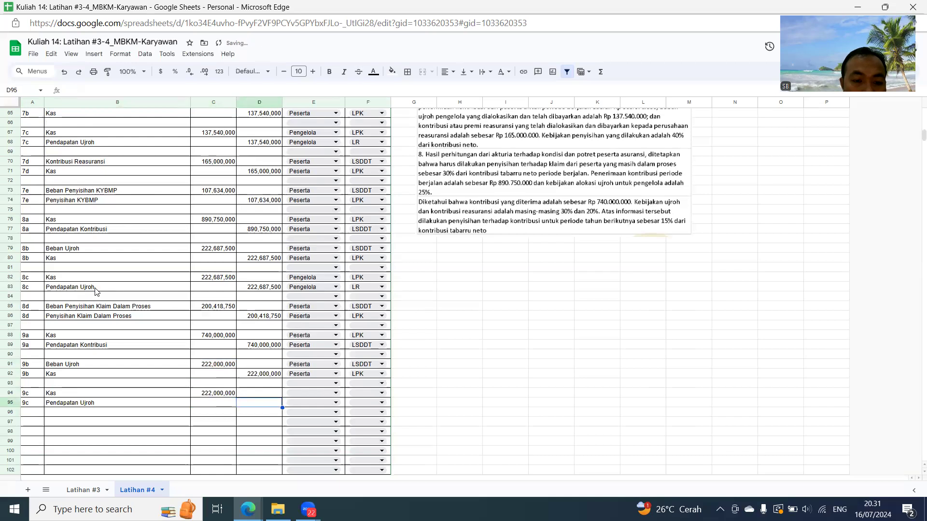
type("=")
key("Left")
key("Up")
key("Return")
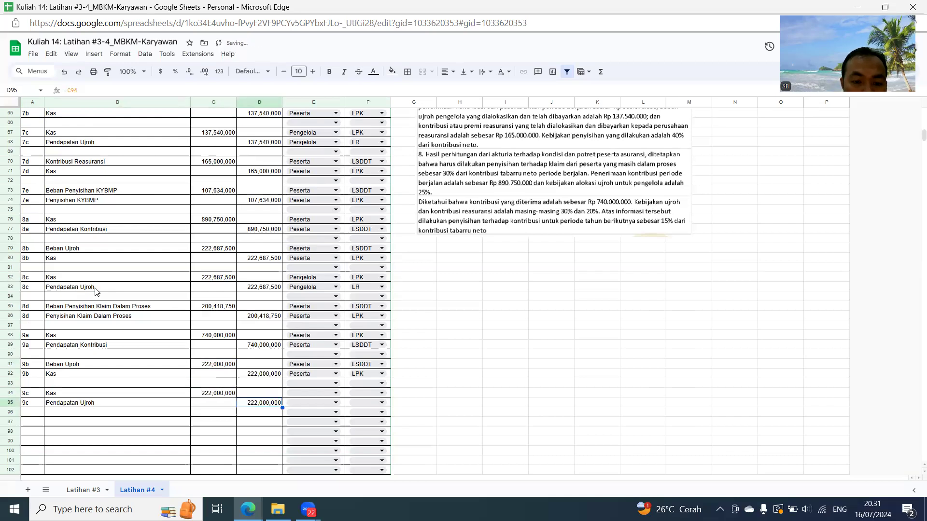
key("Up")
key("Up")
key("Right")
left_click(312, 392)
left_click(310, 410)
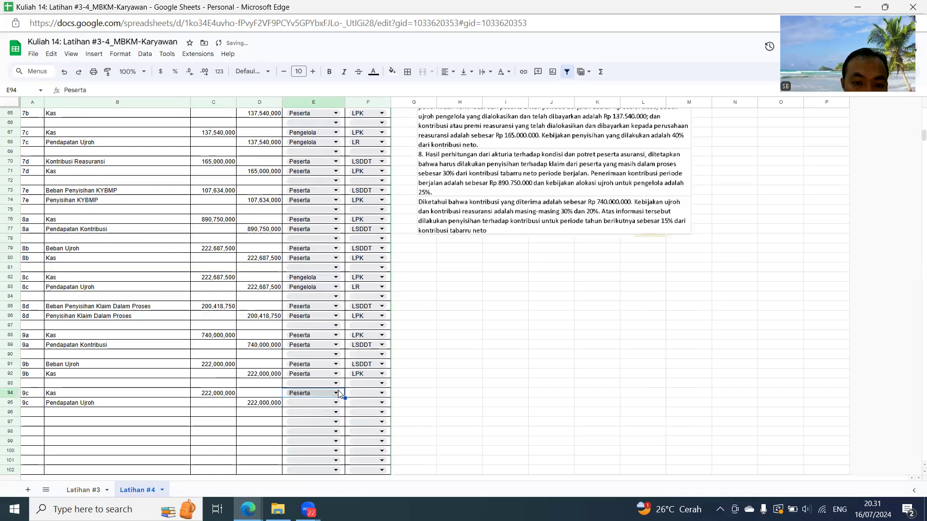
- Assign Pengelola to both 9c rows, with LPK for Kas in row 94 and LR for Pendapatan Ujroh in row 95
left_click(337, 392)
left_click(310, 419)
left_click(309, 404)
left_click(304, 431)
left_click(373, 391)
left_click(358, 405)
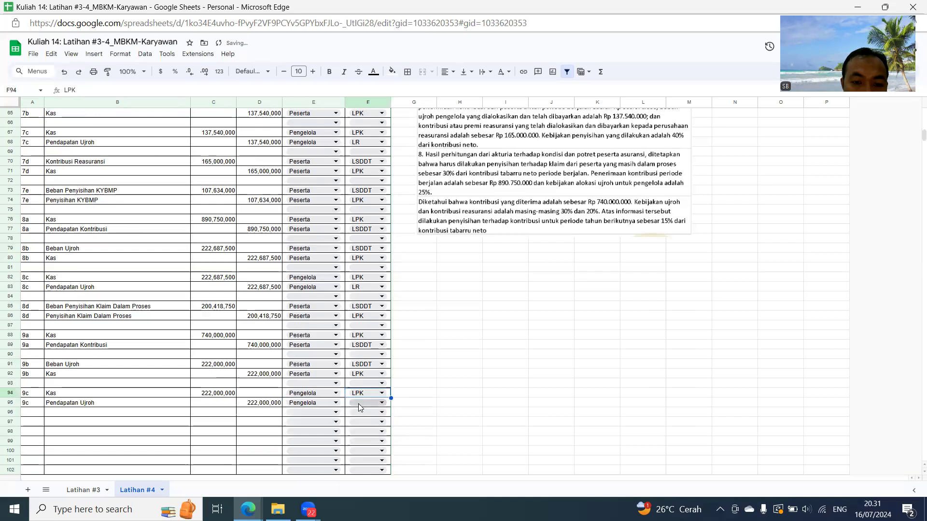
left_click(360, 404)
left_click(372, 437)
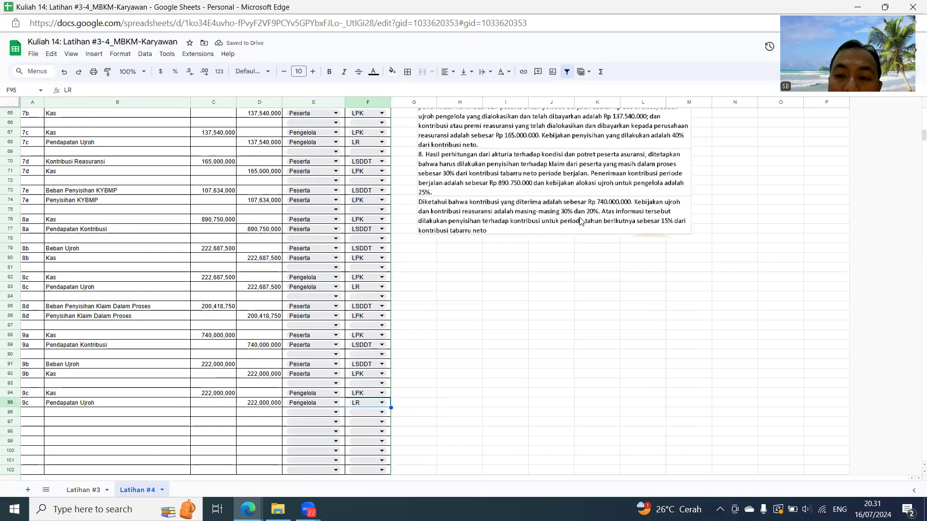
- Number the next journal pair 9d in A97 and A98
left_click(37, 423)
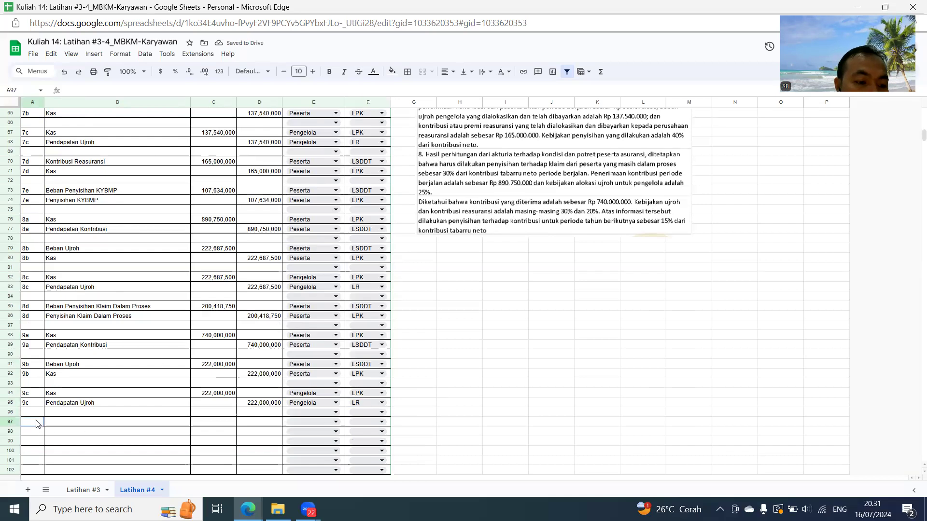
type("9d")
key("Return")
type("9d")
key("Return")
- Reference the 7d Kontribusi Reasuransi account in B97 and copy that formula to B98 for the Kas account
left_click(94, 419)
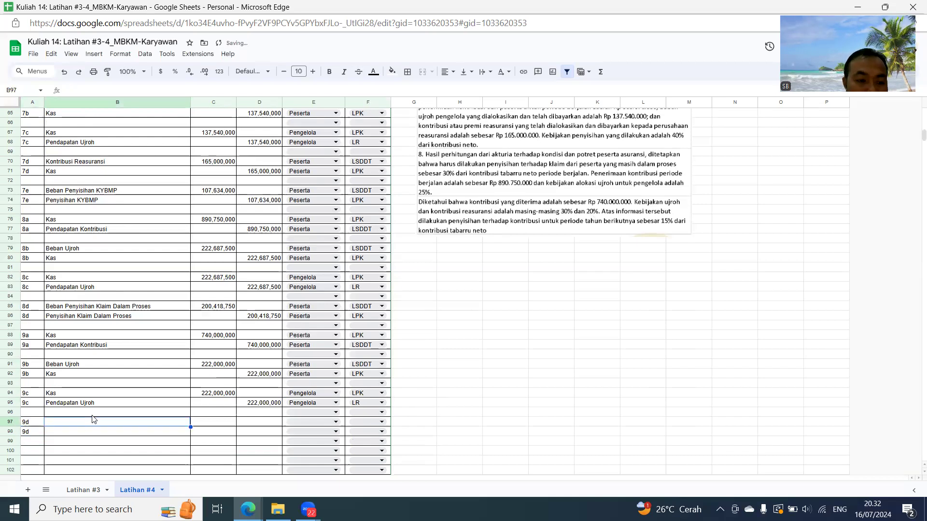
type("=")
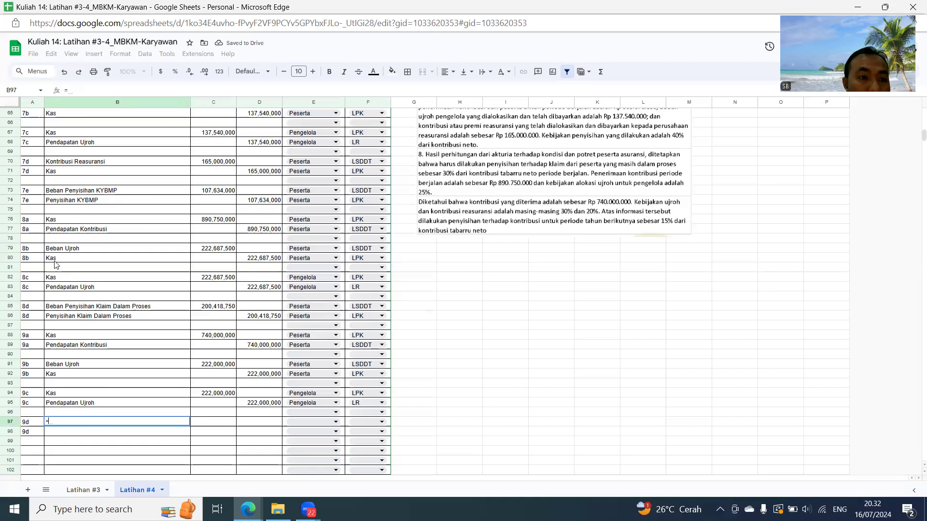
left_click(115, 166)
key("Return")
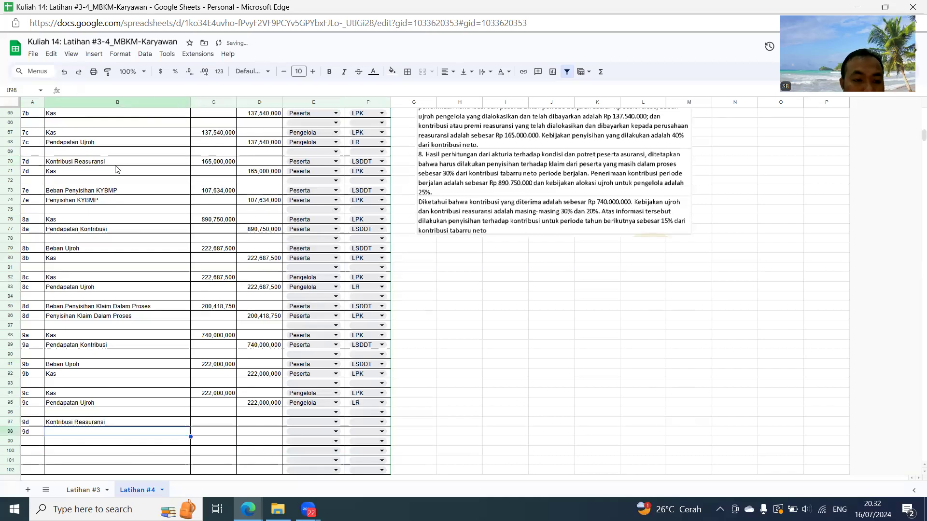
key("ctrl+c")
key("Down")
key("ctrl+v")
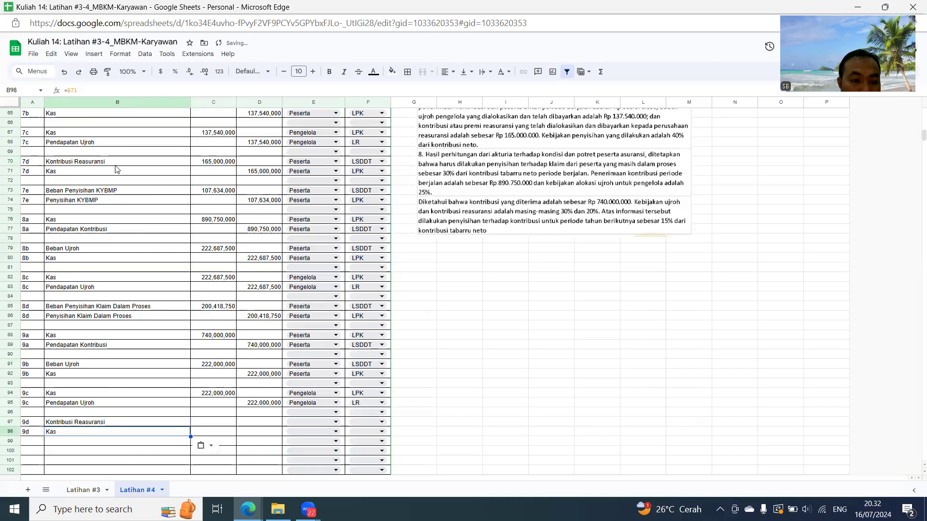
- Calculate the 9d Kontribusi Reasuransi debit in C97 as 20% of D89 and reference C97 for the Kas credit in D98
key("Right")
key("Up")
type("=20%*")
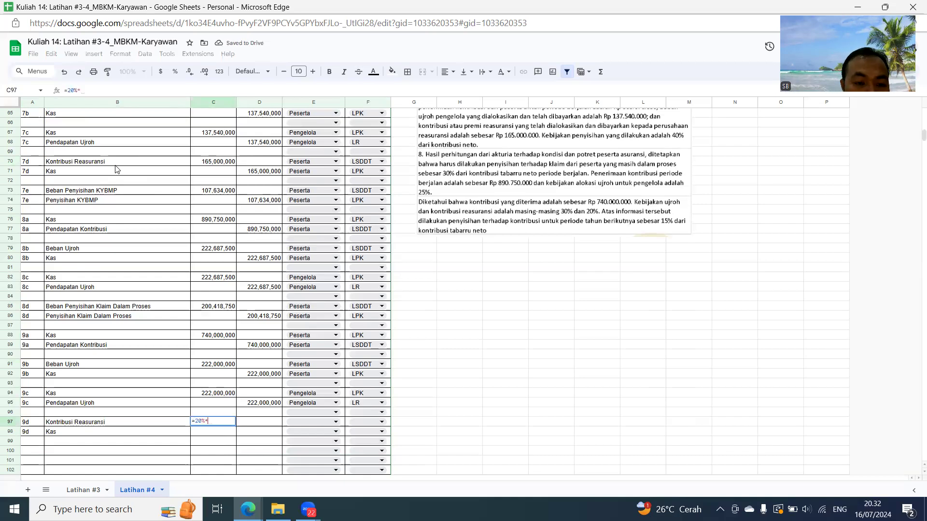
left_click(269, 344)
key("Return")
key("Right")
type("=C97")
key("Return")
- Assign Peserta to both 9d rows, with LSDDT for Kontribusi Reasuransi in row 97 and LPK for Kas in row 98
key("Up")
key("Up")
key("Right")
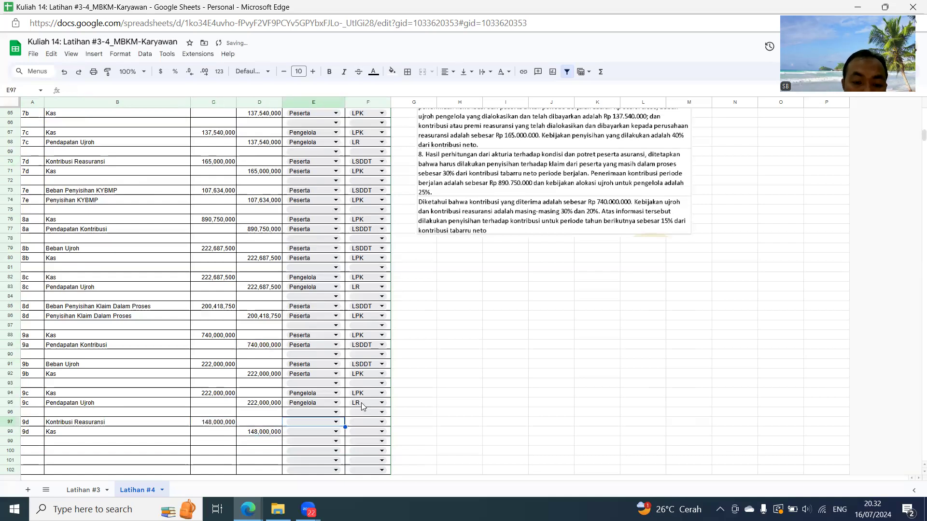
left_click(335, 425)
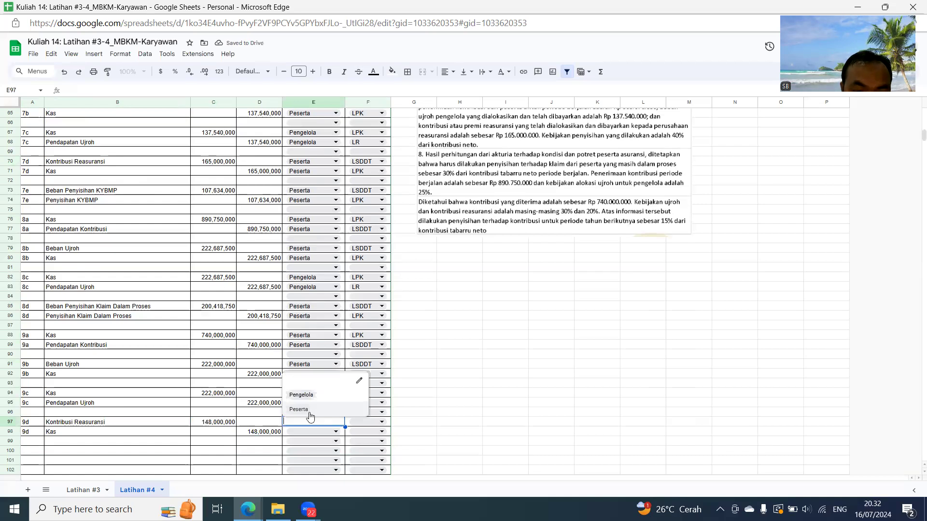
left_click(310, 416)
left_click(319, 433)
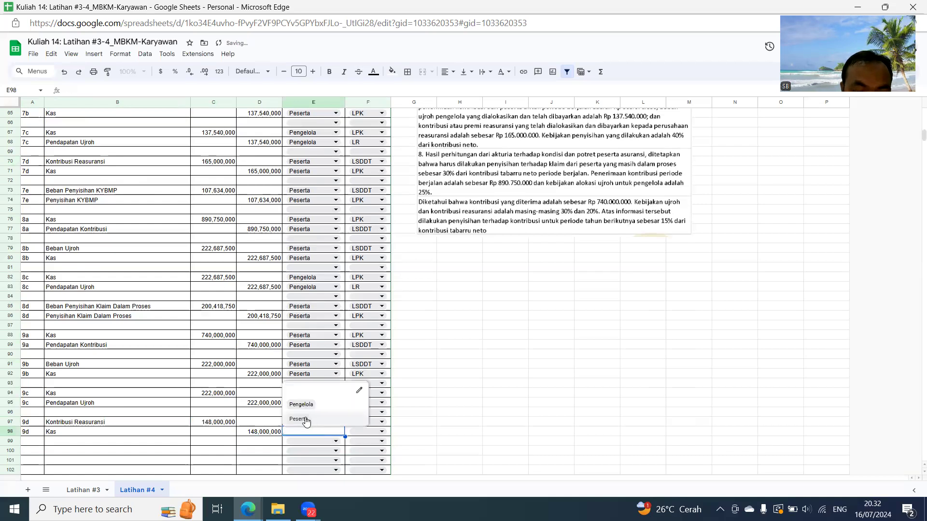
left_click(306, 420)
left_click(372, 422)
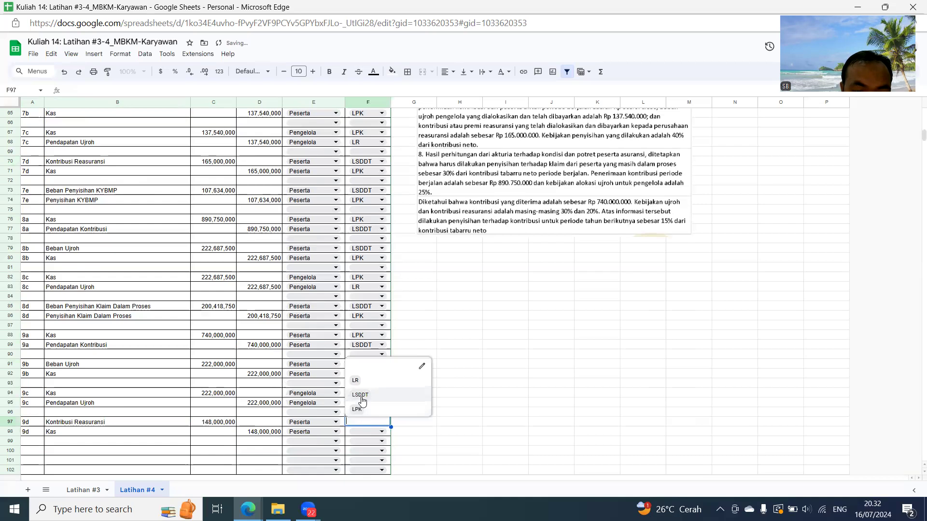
left_click(363, 401)
left_click(369, 432)
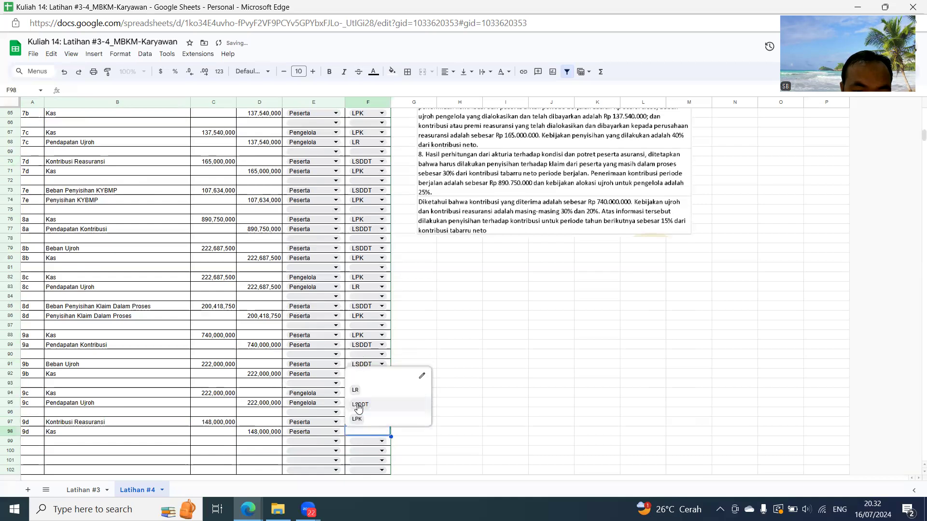
left_click(357, 419)
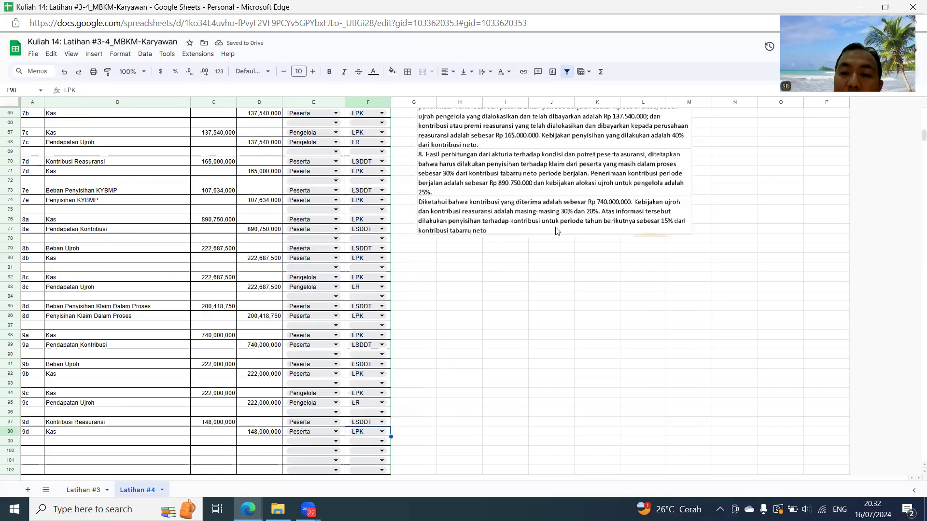
- Number the next journal pair 9e in A100, with A101 referring to A100
scroll(489, 267, "down", 3)
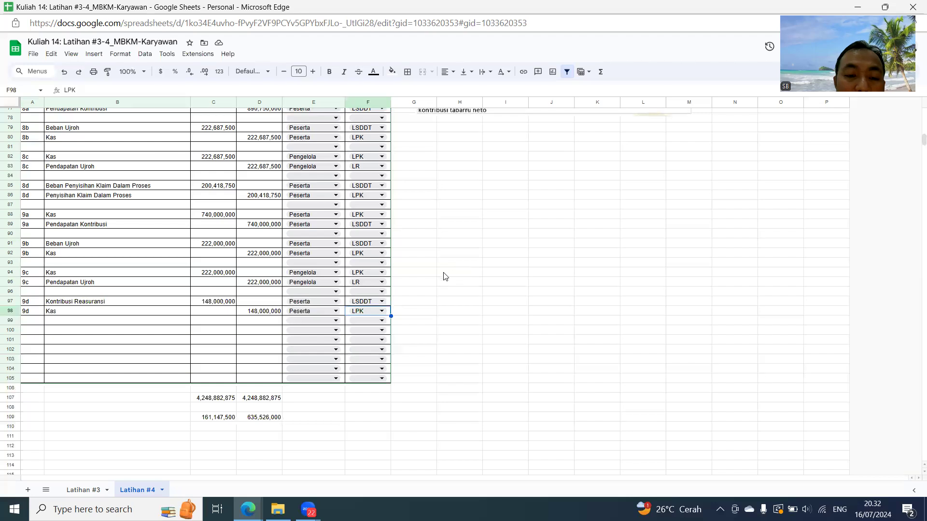
left_click(39, 330)
type("9")
key("Return")
type("=")
left_click(39, 330)
key("Return")
key("Up")
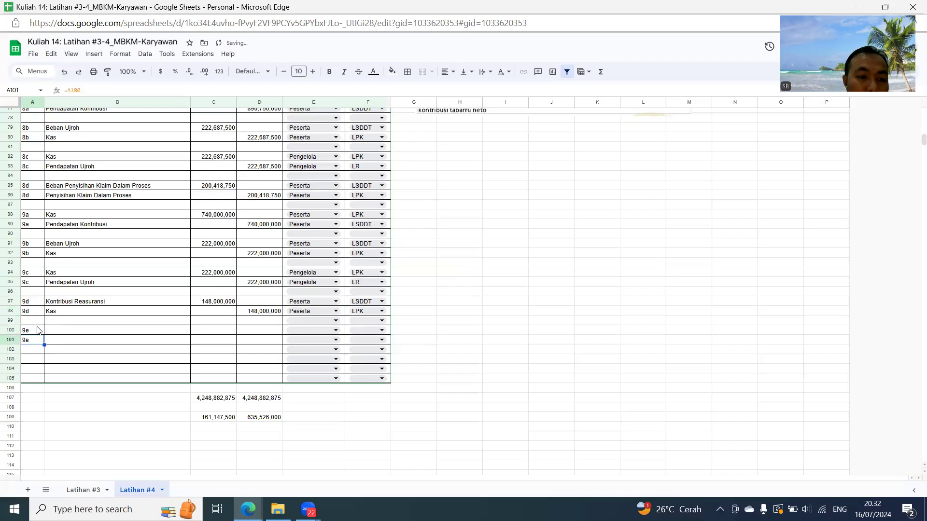
- Reference the 3d Beban Penyisihan KYBMP account (B42) in B100 and copy that formula to B101 for Penyisihan KYBMP
key("Up")
key("Right")
type("=")
scroll(99, 227, "up", 5)
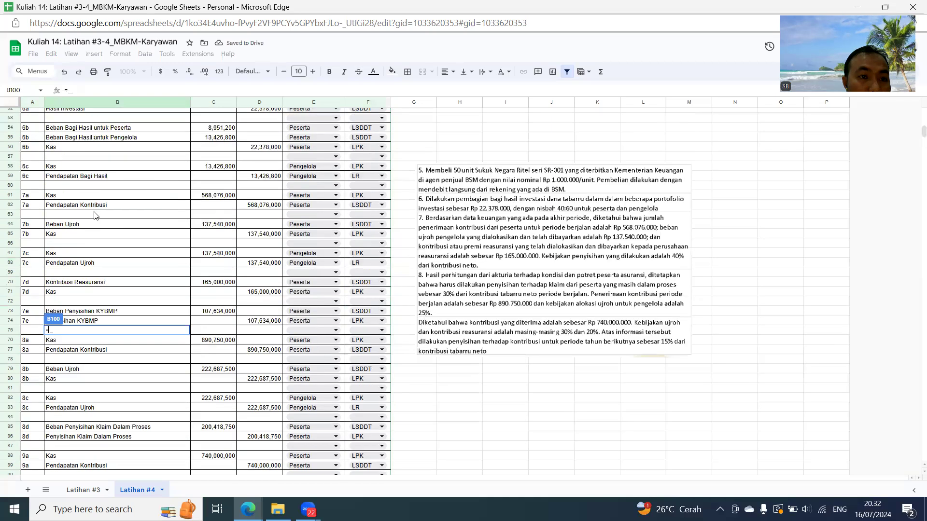
scroll(97, 212, "up", 3)
left_click(107, 132)
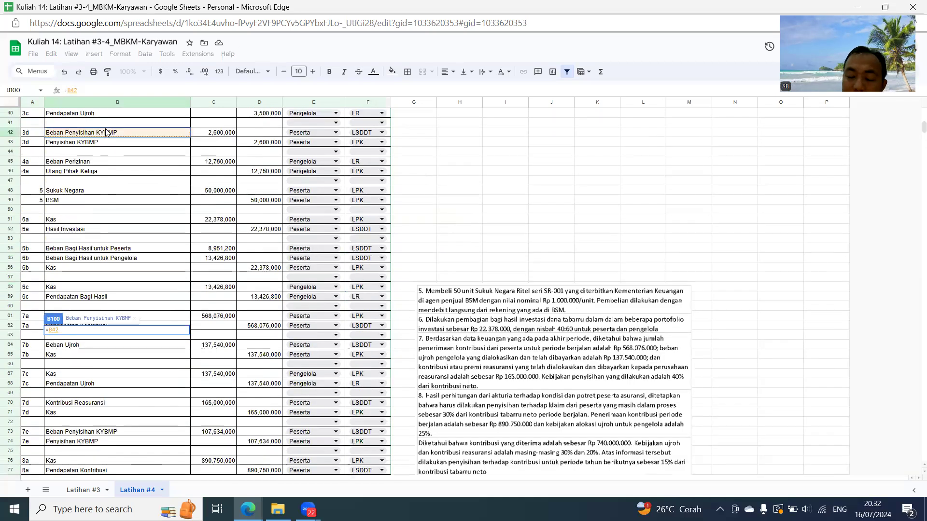
key("Return")
key("ctrl+v")
- Calculate the 9e Beban Penyisihan KYBMP debit in C100 as 15% of D89 minus C91
key("Right")
key("Up")
type("=")
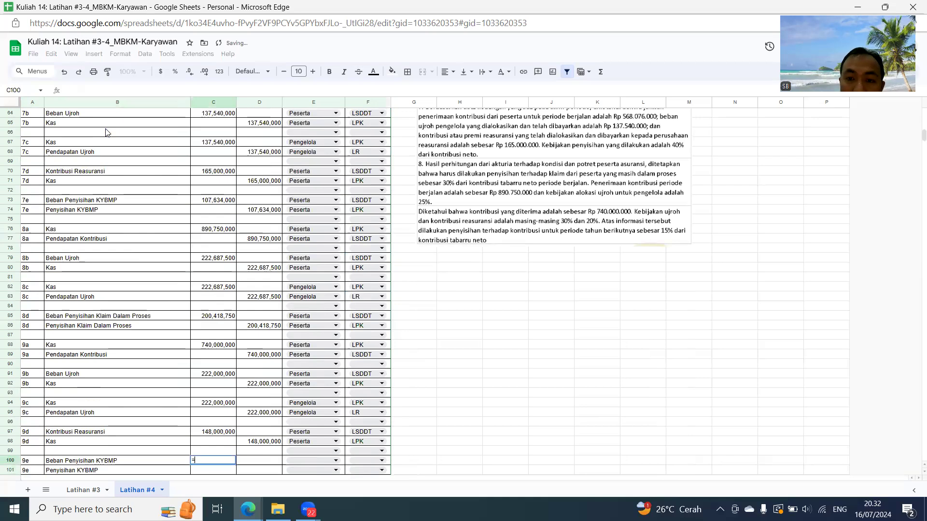
type("15")
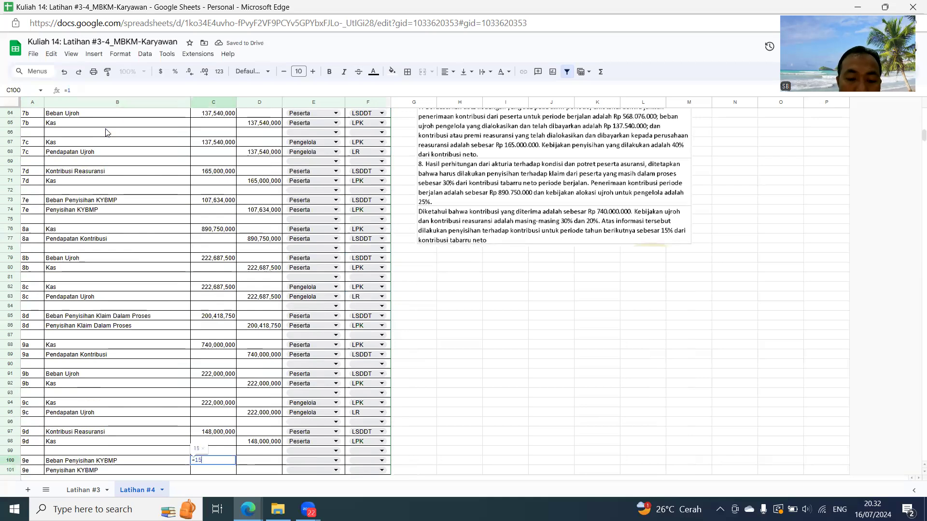
type("%*(")
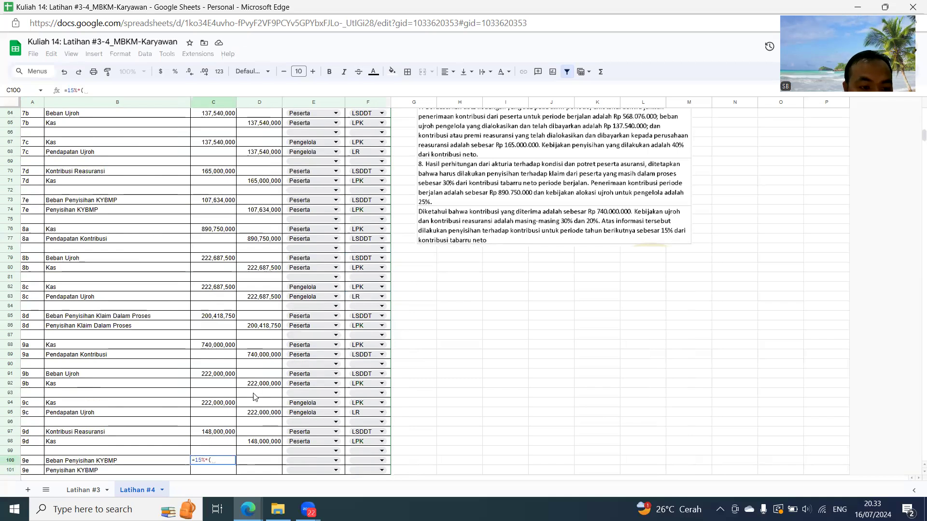
left_click(256, 356)
type("-")
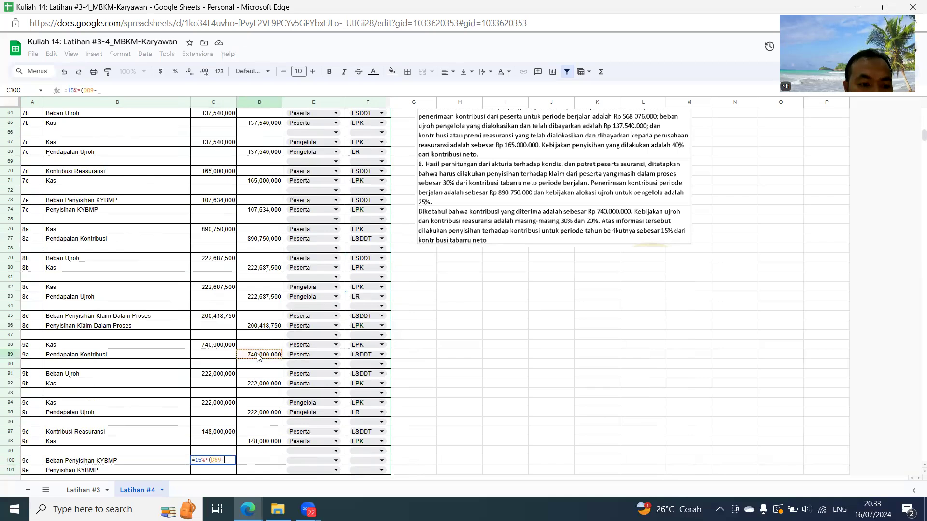
left_click(216, 376)
key("Return")
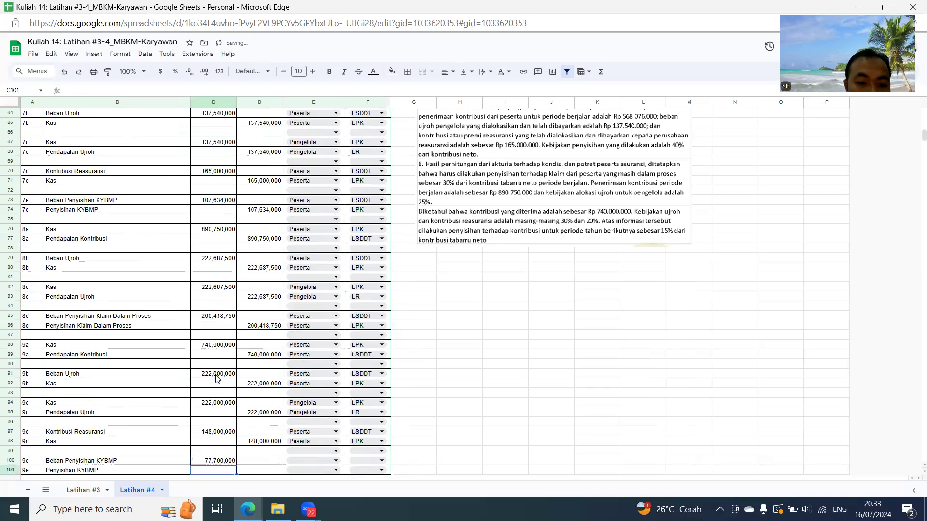
- Reference C100 in D101 for the 9e Penyisihan KYBMP credit
key("Right")
type("=")
key("Left")
key("Up")
key("Return")
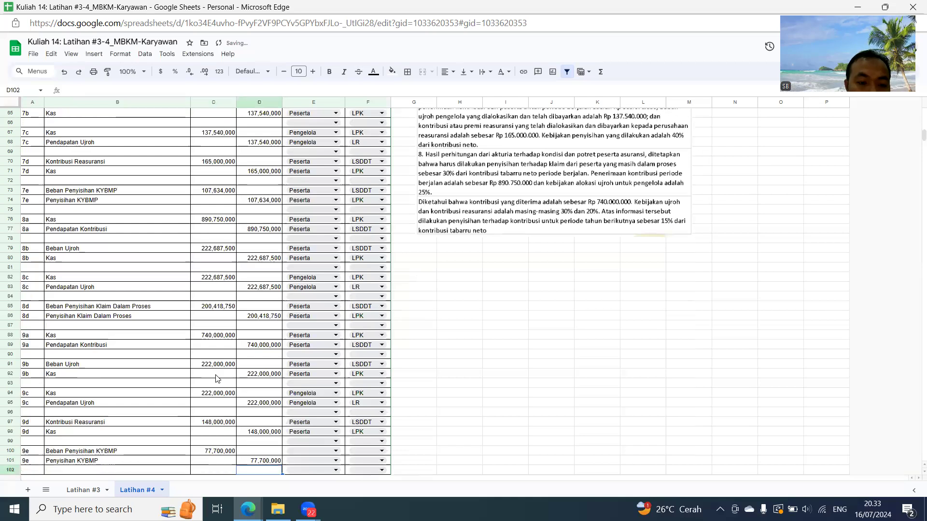
- Assign Peserta to both 9e rows, with LSDDT for Beban Penyisihan KYBMP in row 100 and LPK for Penyisihan KYBMP in row 101
scroll(324, 395, "down", 2)
left_click(328, 390)
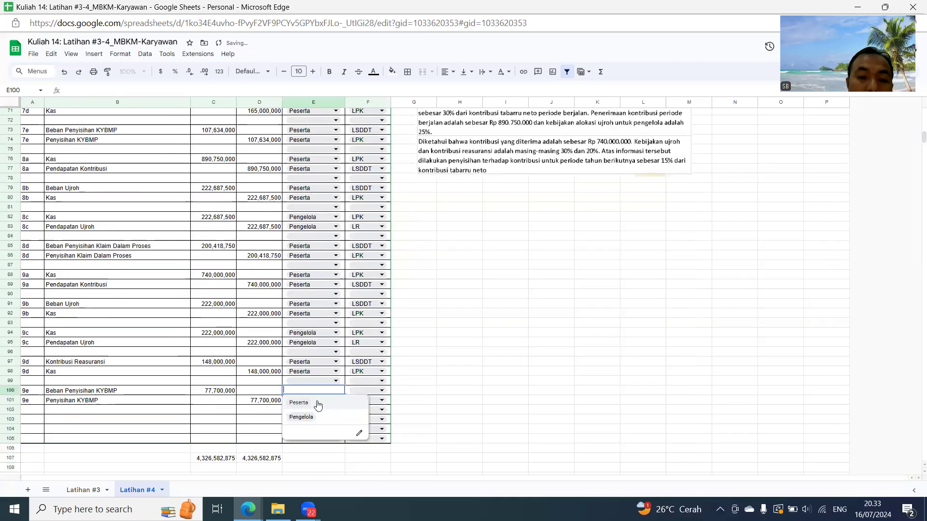
left_click(310, 406)
left_click(310, 406)
left_click(309, 414)
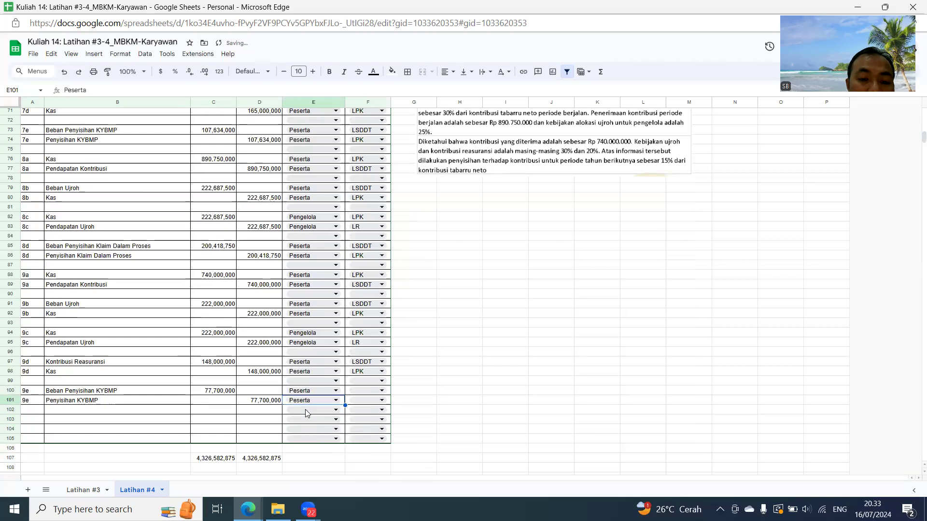
left_click(363, 391)
left_click(360, 417)
left_click(363, 400)
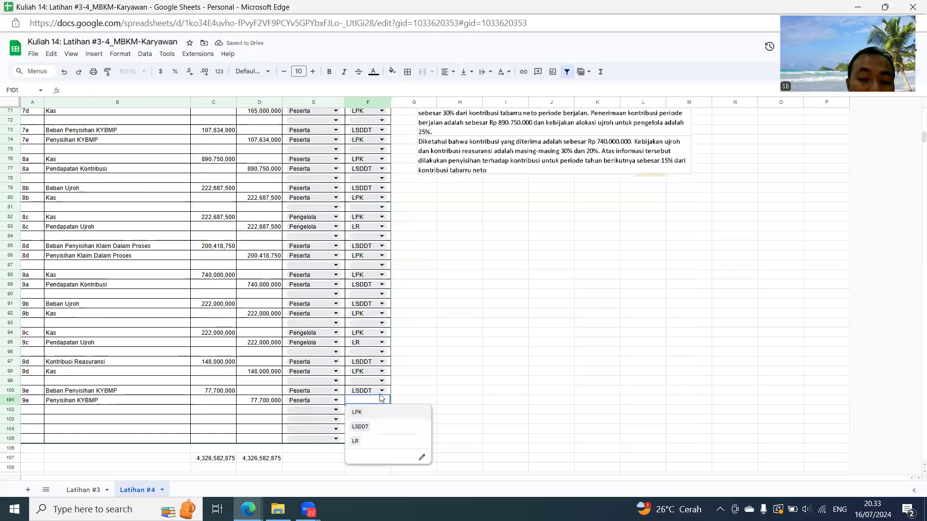
left_click(357, 412)
left_click(452, 333)
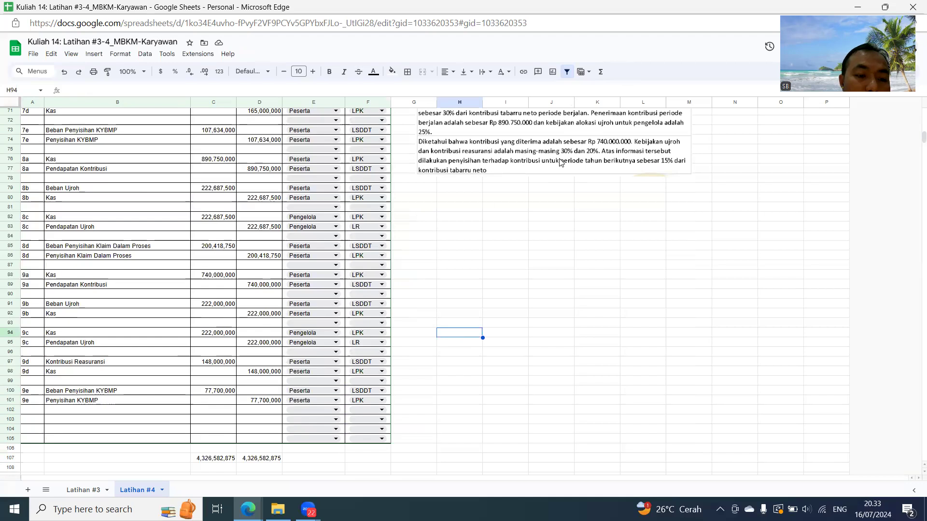
- Clear the leftover figures in C109:D109 below the journal totals
scroll(565, 233, "up", 5)
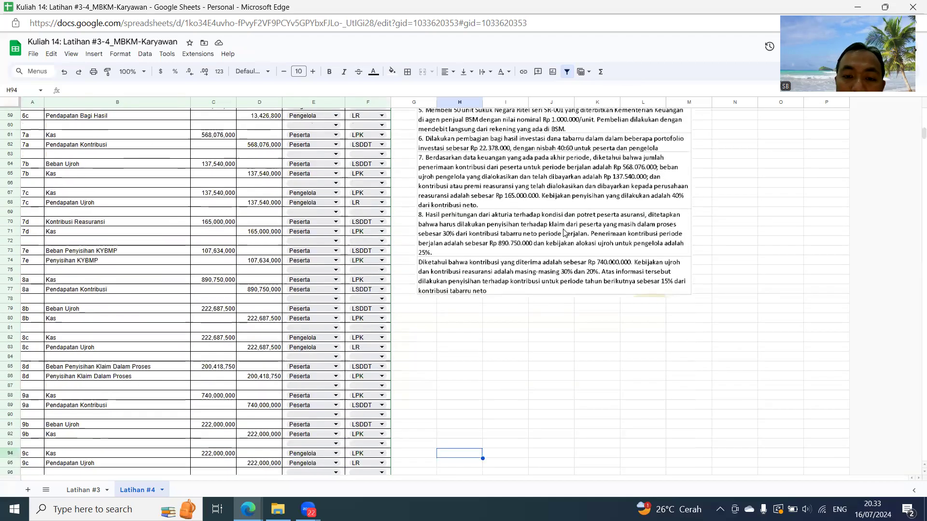
scroll(543, 237, "up", 20)
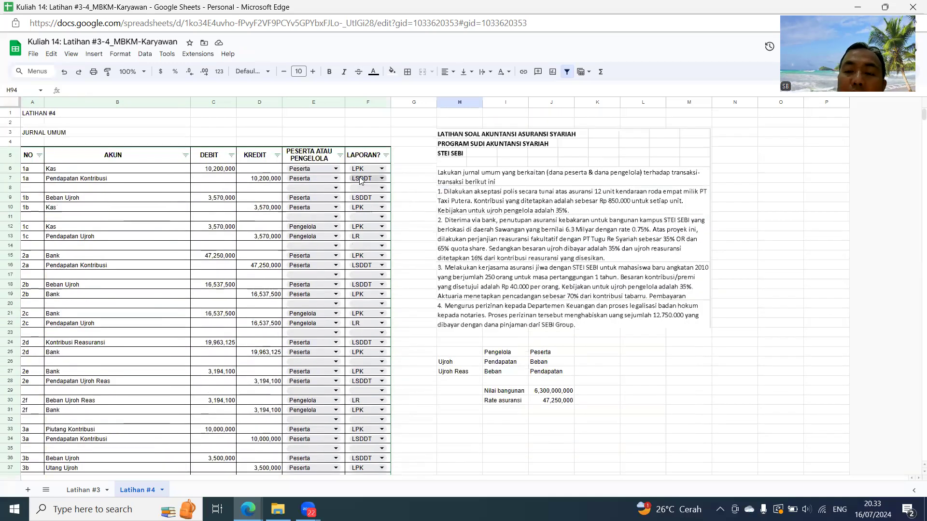
scroll(542, 203, "down", 18)
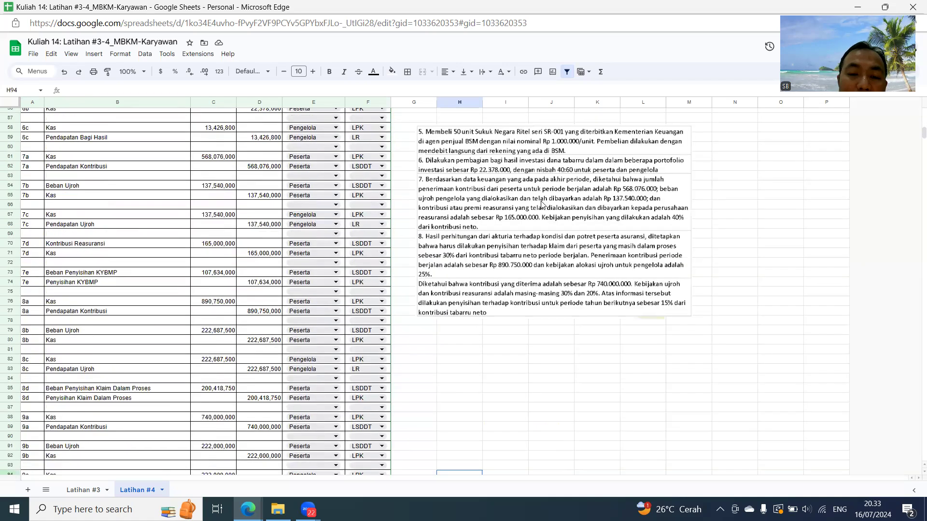
scroll(543, 204, "down", 10)
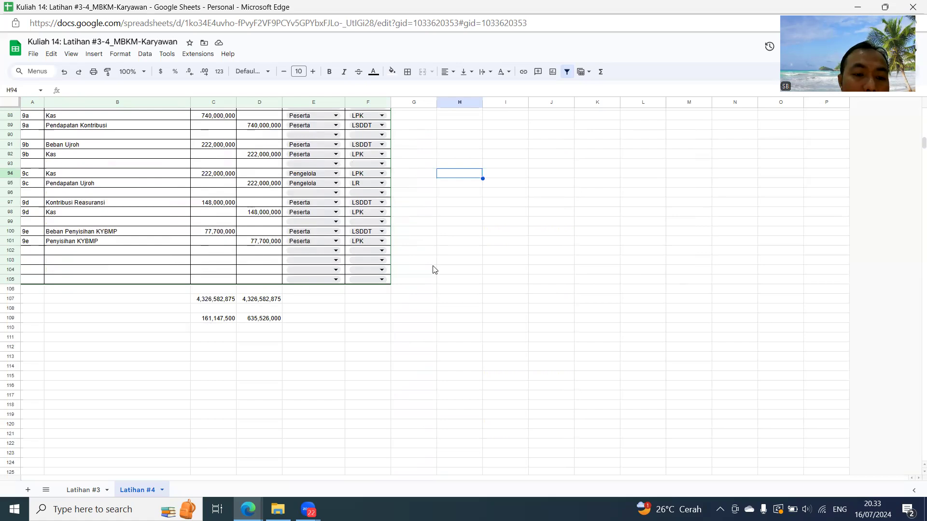
left_click_drag(215, 322, 254, 322)
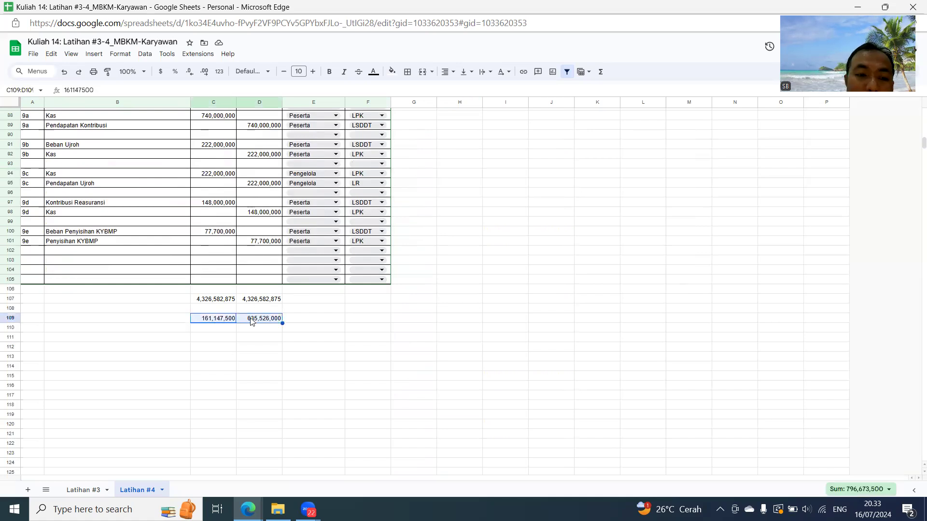
key("Delete")
scroll(506, 272, "up", 9)
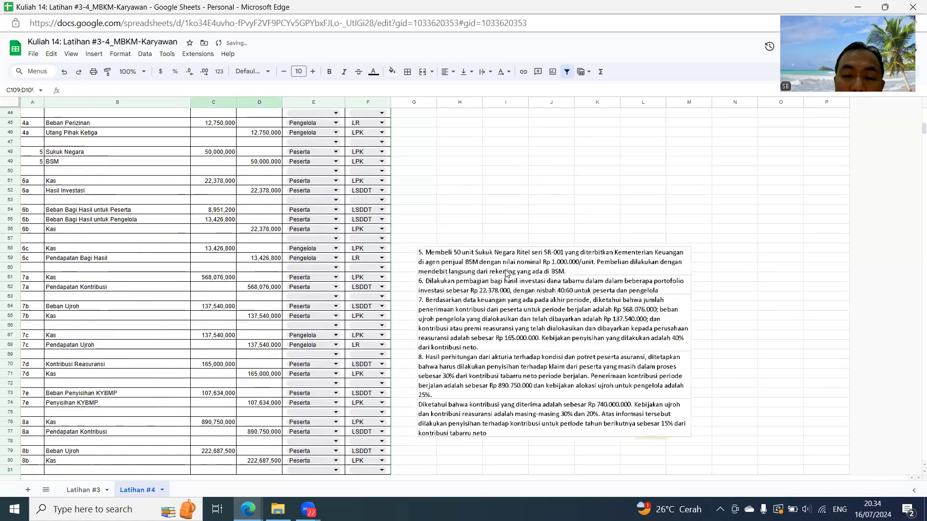
- Enter the report title LAPORAN SURPLUS DEFISIT DANA TABARRU in H106
scroll(506, 273, "down", 9)
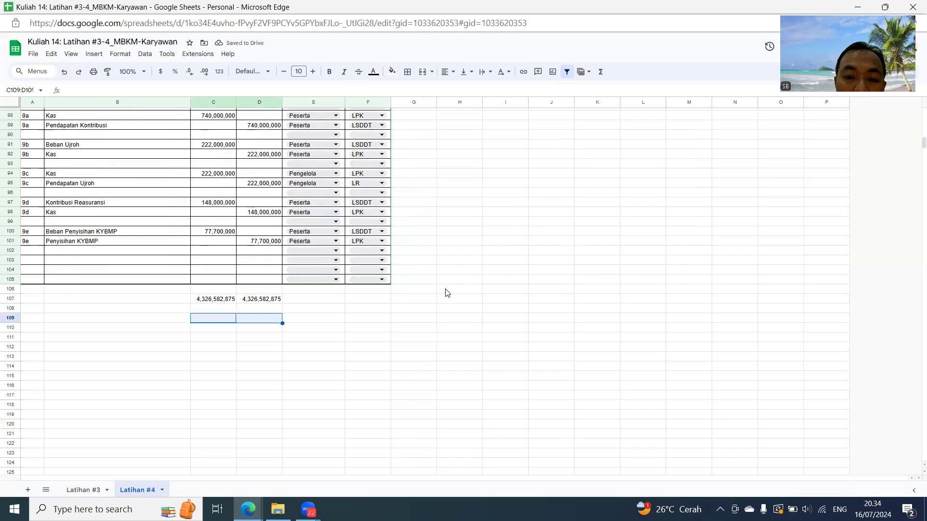
left_click(452, 292)
type("LAPOR")
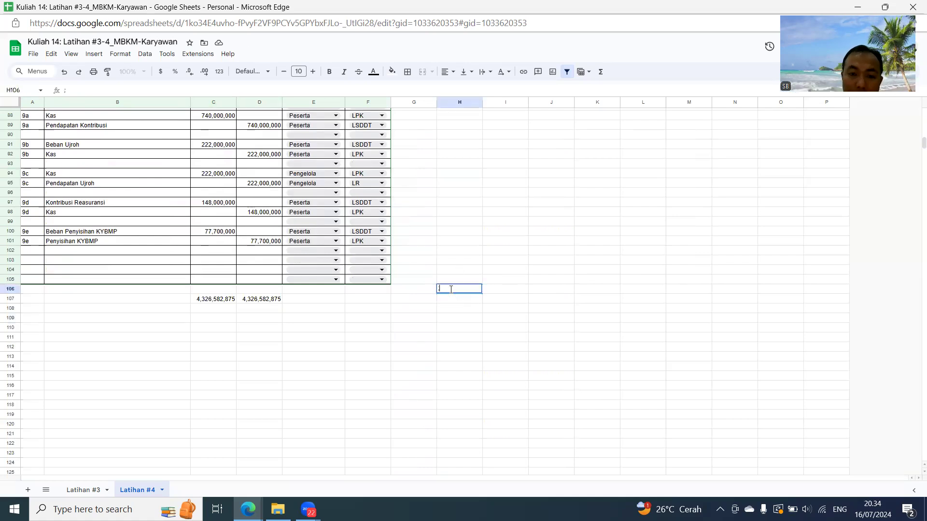
type("AN SURPLUS DEFISIT DANA TABARRU")
key("Return")
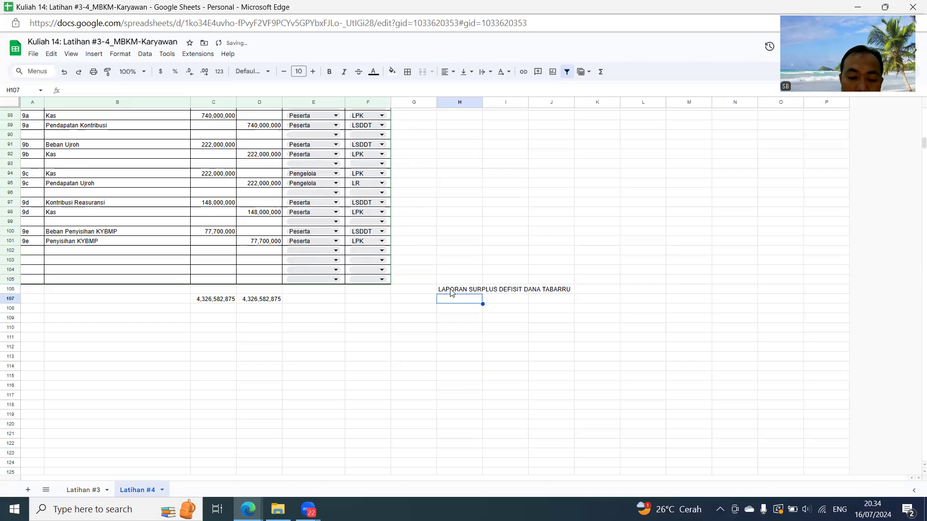
- Add the heading Pendapatan in H107 and make it bold and underlined
type("Pendapata")
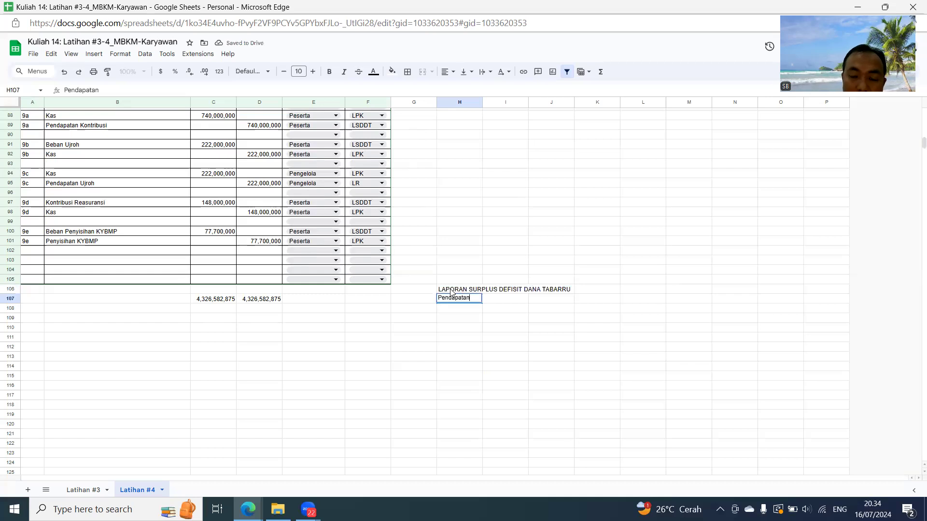
type("n")
key("Return")
key("Up")
key("ctrl+b")
key("ctrl+u")
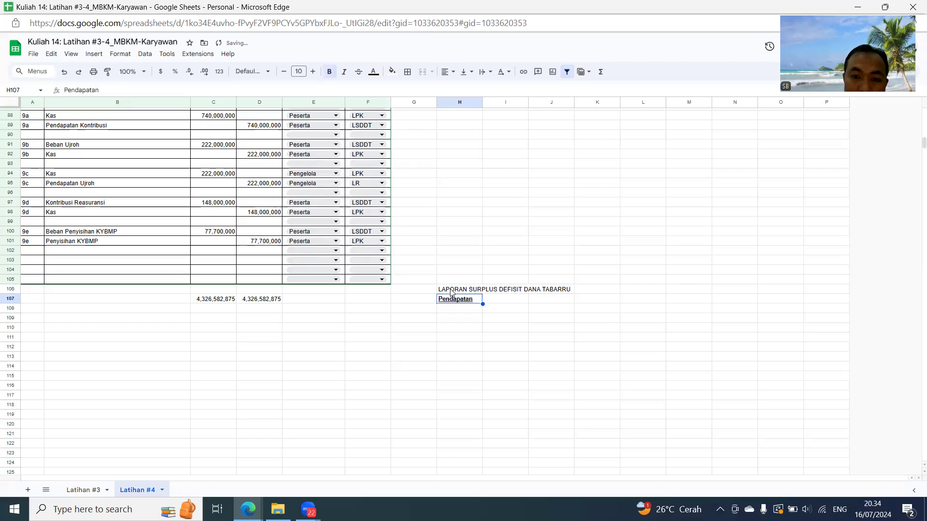
- Reference the Pendapatan Kontribusi account name from B7 in H108 under the Pendapatan heading
key("Down")
type("=")
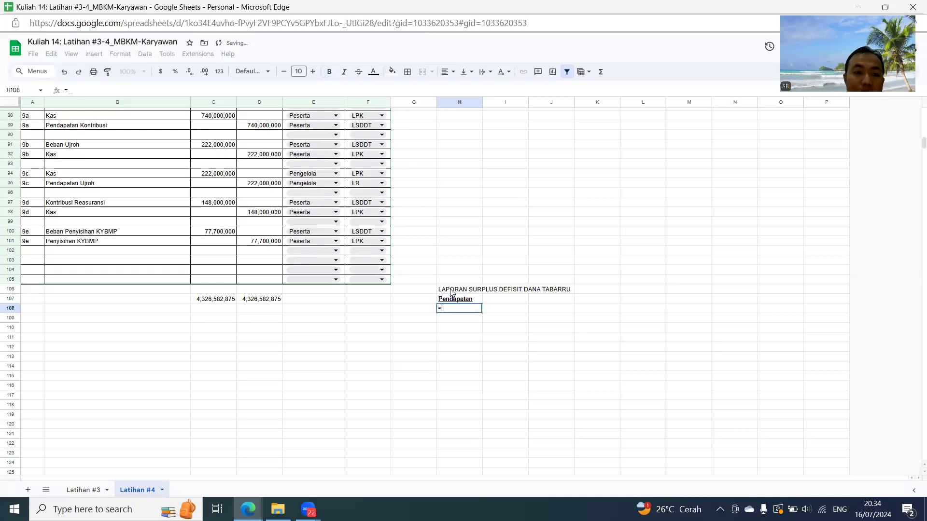
scroll(188, 212, "up", 12)
scroll(112, 187, "up", 6)
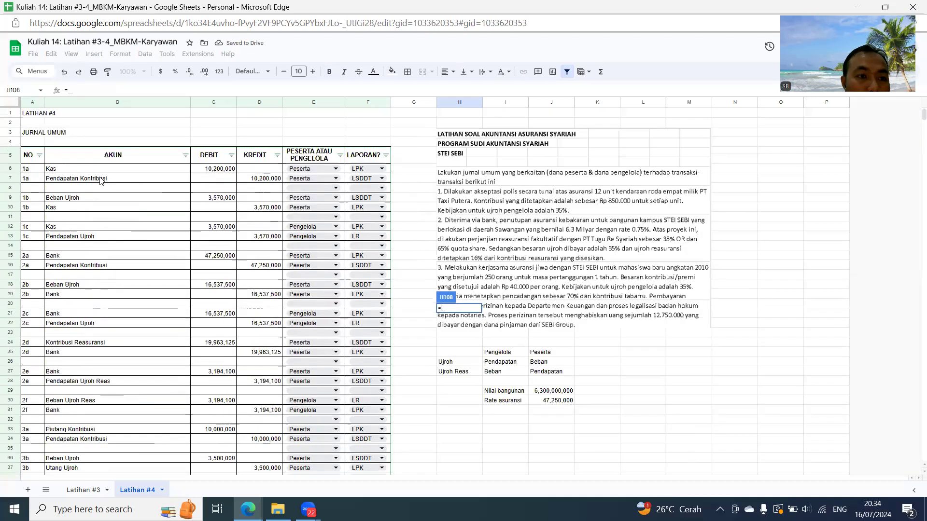
left_click(88, 182)
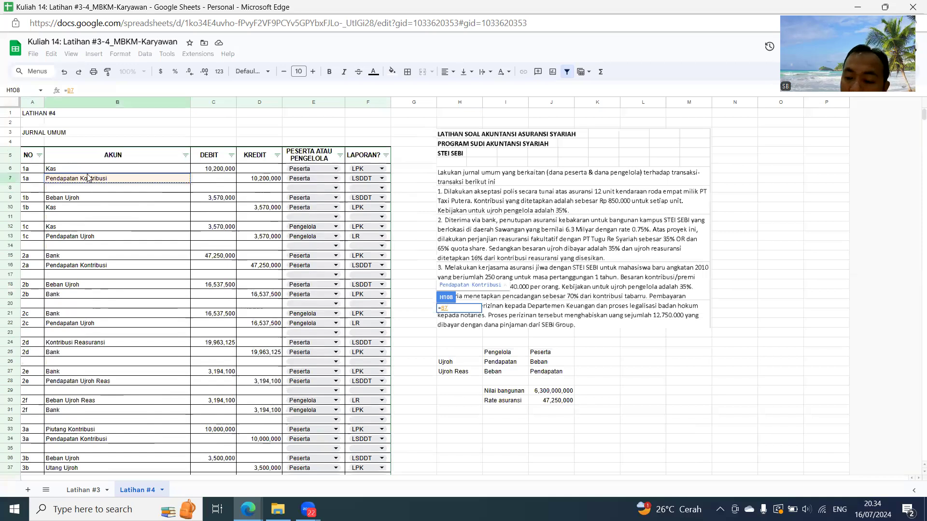
key("Return")
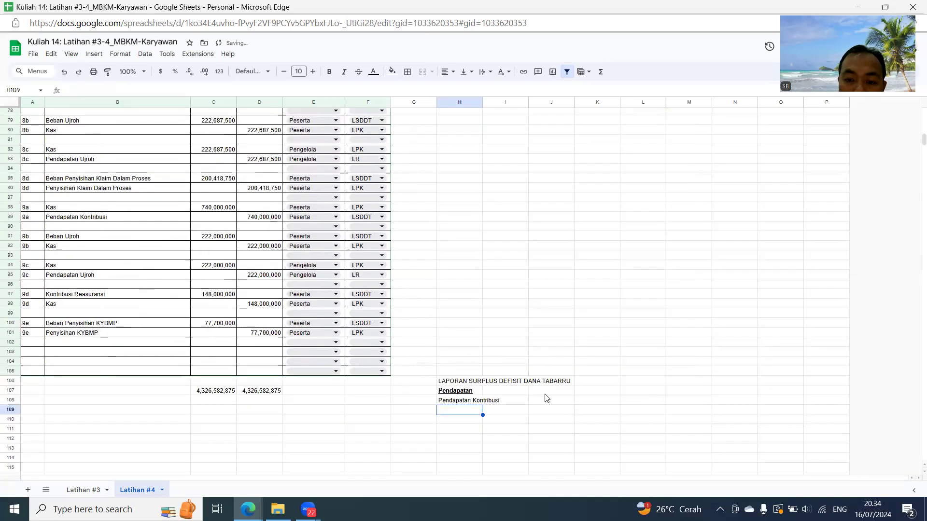
- Filter the journal's AKUN column to show only Pendapatan Kontribusi
left_click(547, 399)
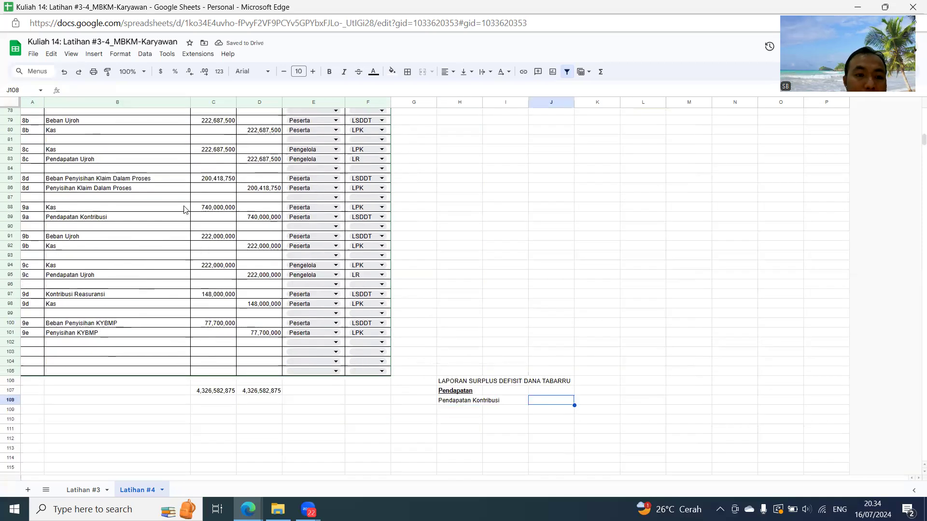
scroll(178, 193, "up", 15)
left_click(184, 154)
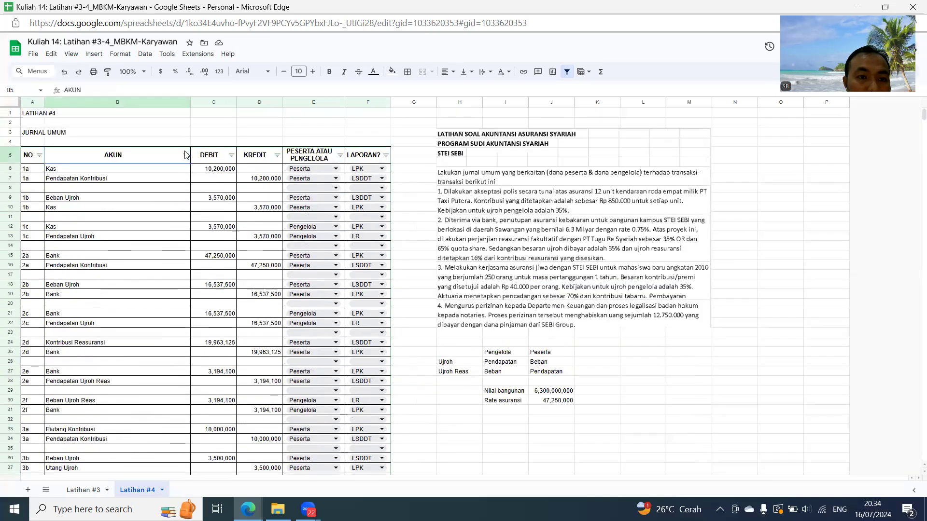
left_click(185, 155)
left_click(94, 267)
type("kon")
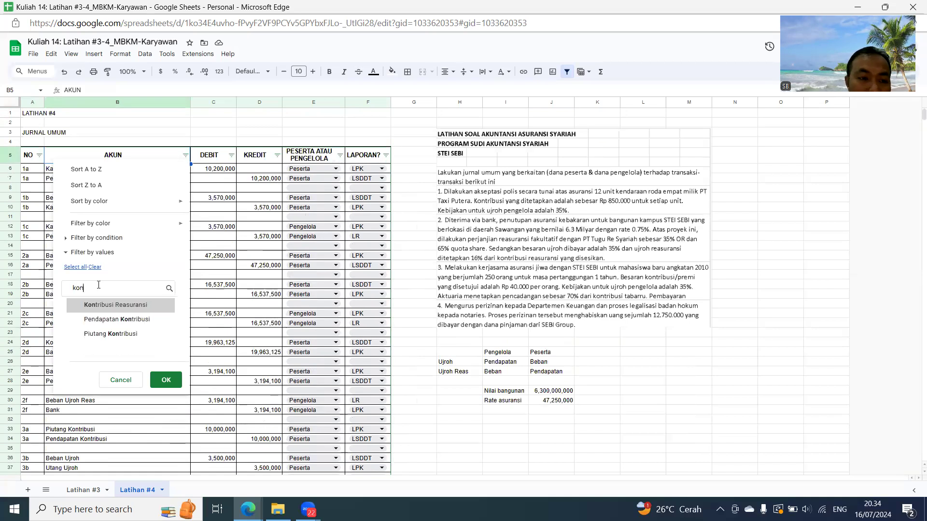
left_click(127, 322)
left_click(165, 379)
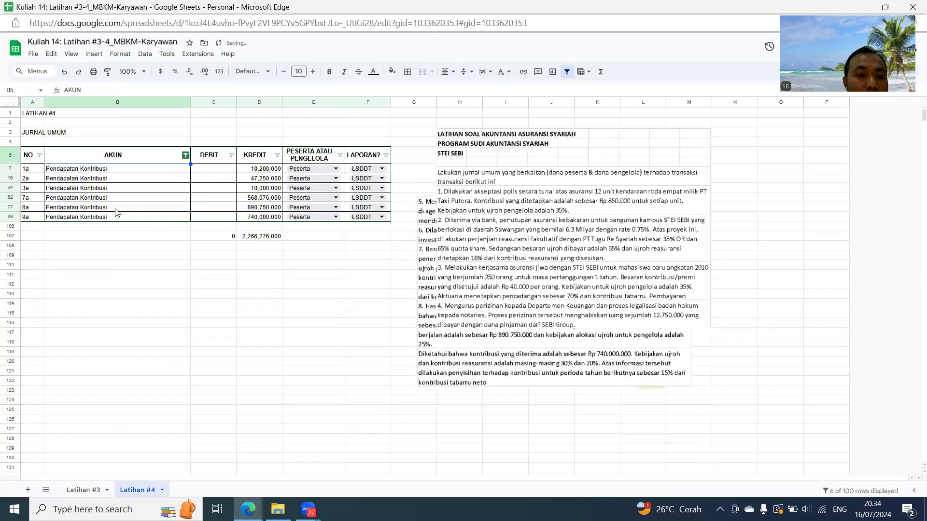
- Copy the filtered credit subtotal in D107 and paste it as a value only into D109
left_click(274, 239)
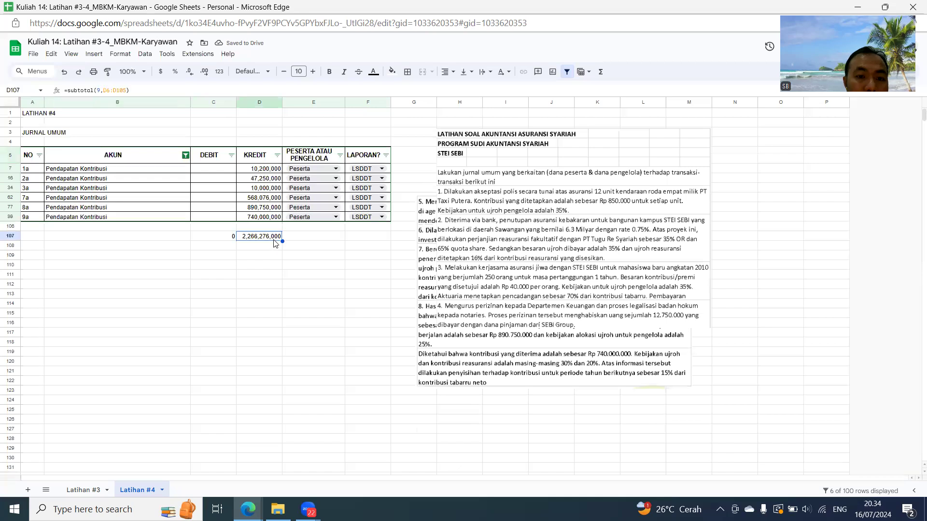
key("ctrl+c")
key("Down")
key("Down")
key("ctrl+shift+v")
- Label the pasted subtotal by referencing the Pendapatan Kontribusi account name from B7 in B109
key("Left")
key("Left")
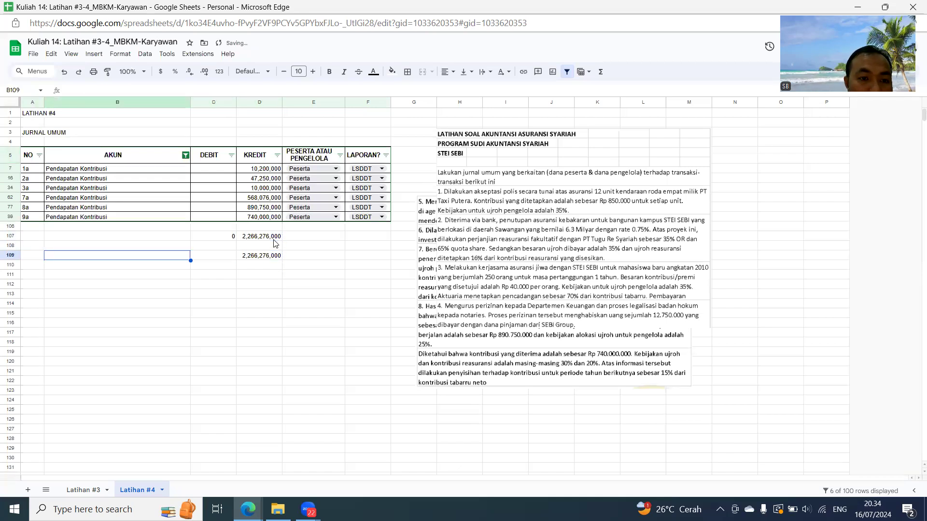
type("=")
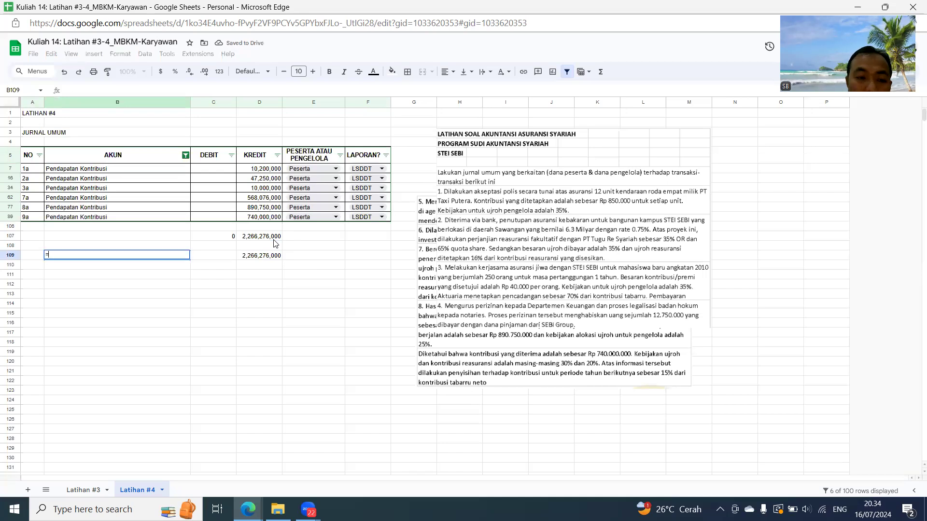
left_click(88, 170)
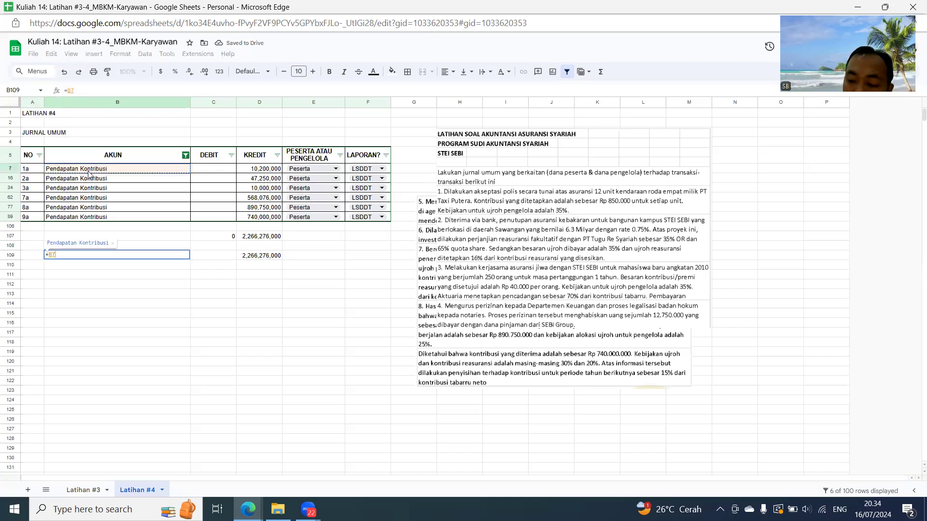
key("Return")
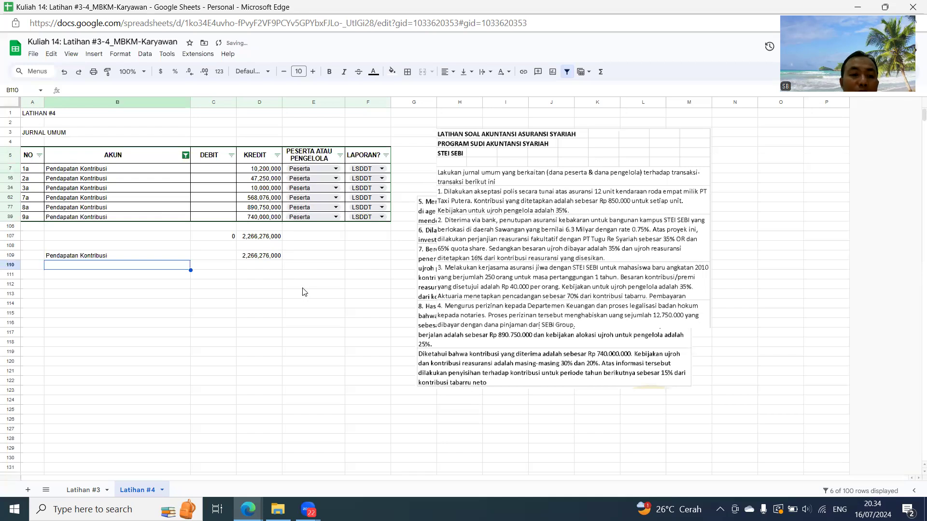
scroll(308, 287, "down", 2)
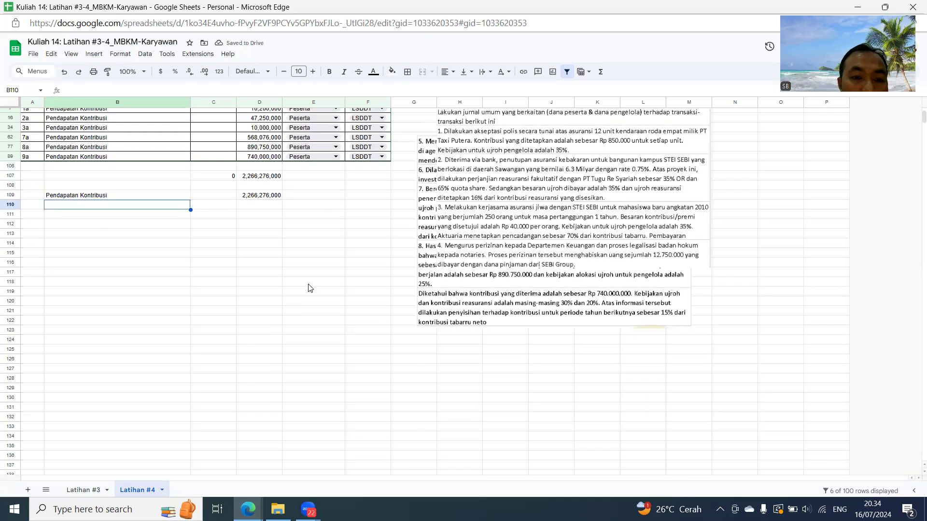
- Reset the journal's AKUN filter to show all accounts again
scroll(310, 288, "down", 4)
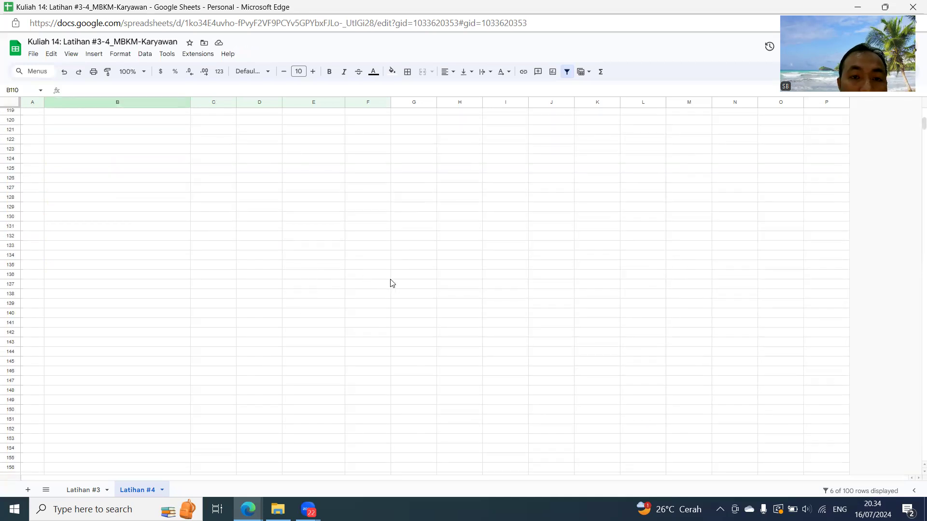
scroll(391, 283, "up", 4)
scroll(391, 284, "up", 2)
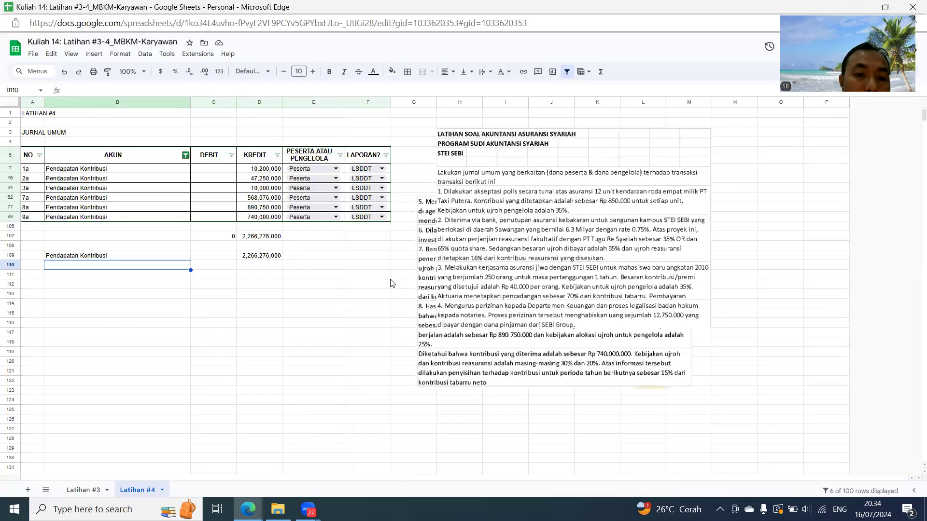
left_click(186, 155)
left_click(82, 267)
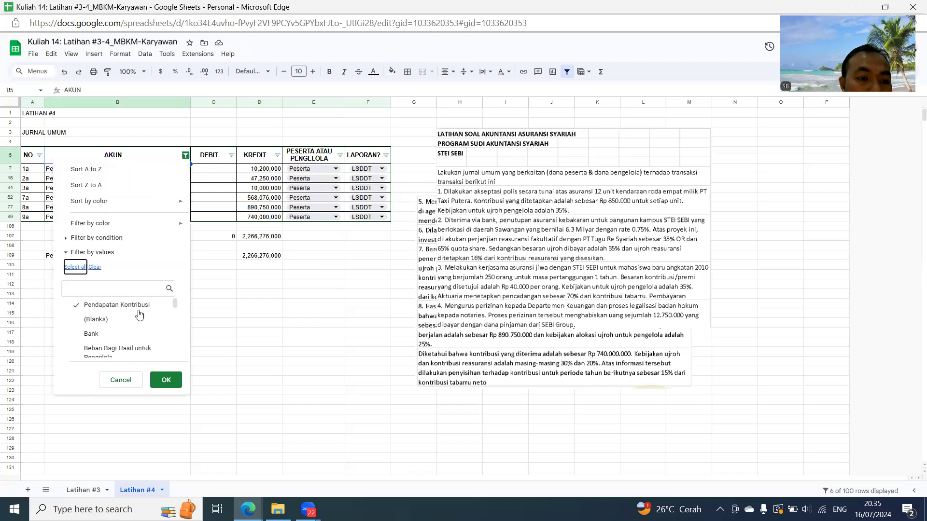
left_click(165, 380)
- Move the LAPORAN SURPLUS DEFISIT DANA TABARRU block in column H down one row so its title sits in H107
scroll(472, 304, "down", 4)
scroll(472, 305, "down", 15)
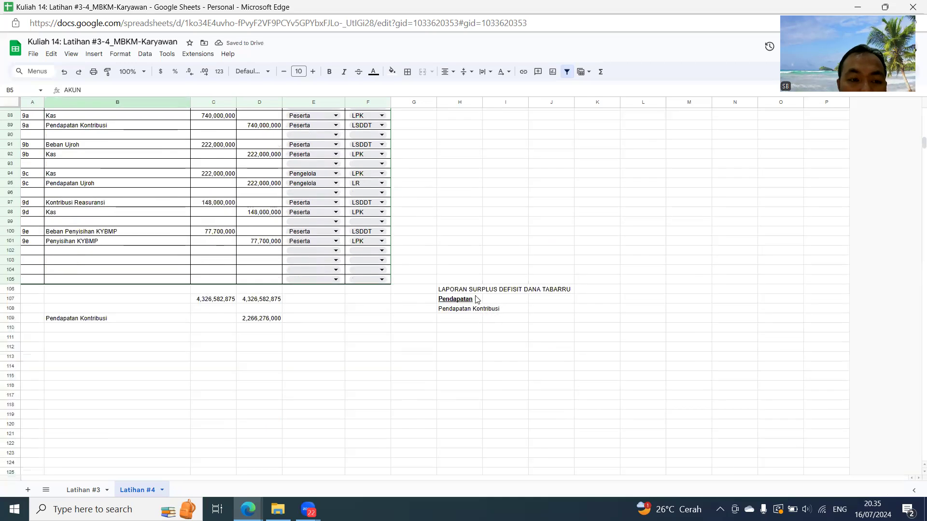
mouse_move(456, 292)
left_mouse_down()
mouse_move(482, 311)
mouse_move(471, 300)
mouse_move(472, 311)
mouse_move(472, 299)
left_mouse_up()
- Enter the Pendapatan Kontribusi amount in J109 of the report by referencing D109
left_click_drag(561, 317, 568, 327)
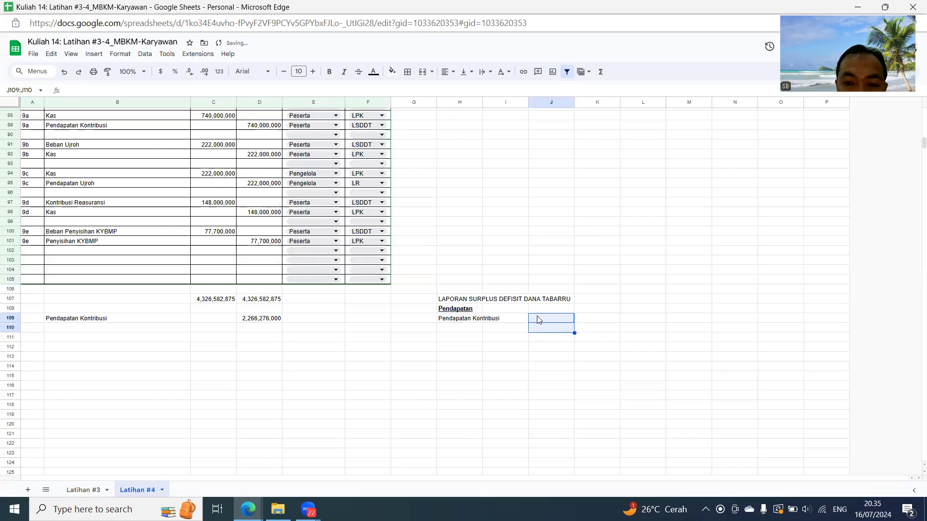
left_click(545, 317)
type("=")
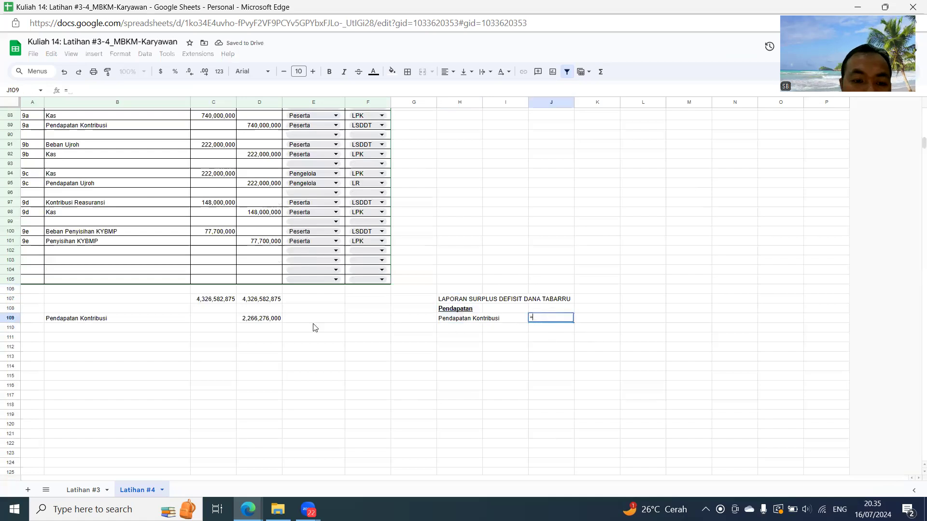
left_click(262, 319)
key("Return")
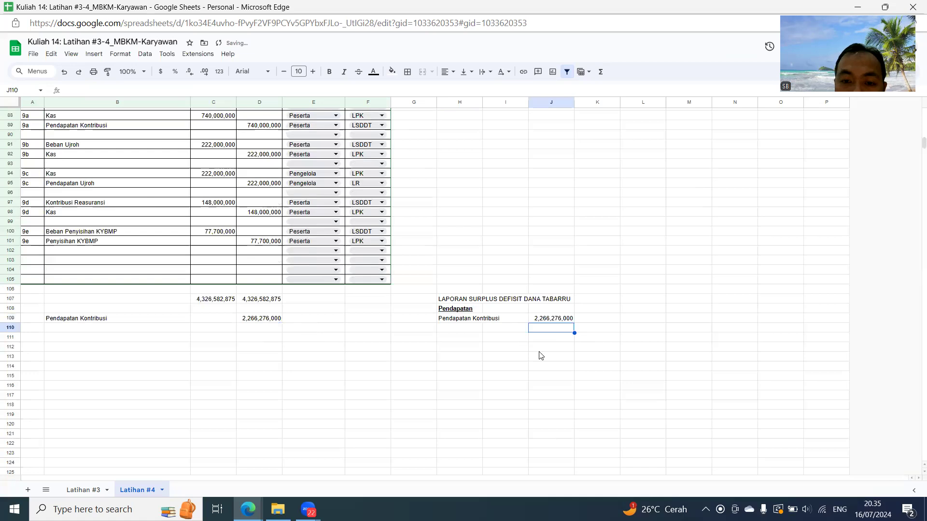
- Narrow column G and enter the deduction marker (-) as text in G110
left_click_drag(436, 102, 404, 102)
left_click(397, 328)
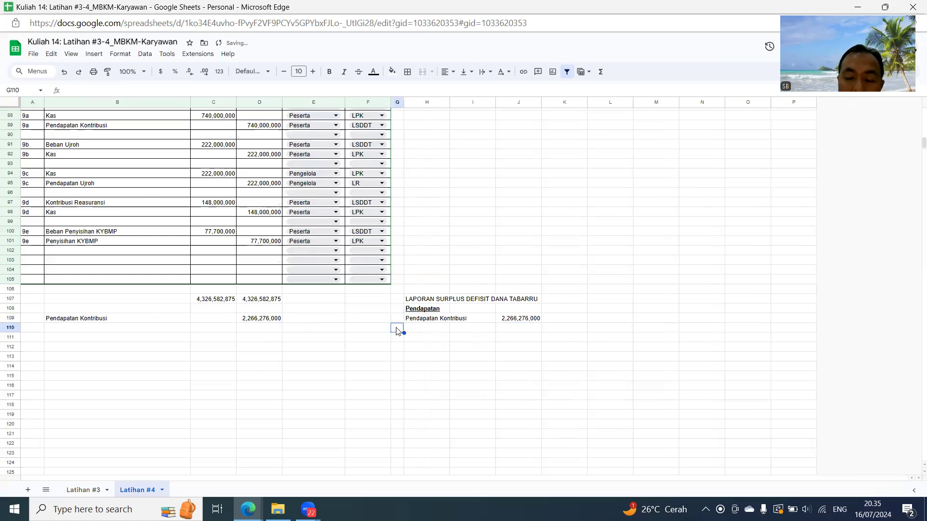
type("'(-")
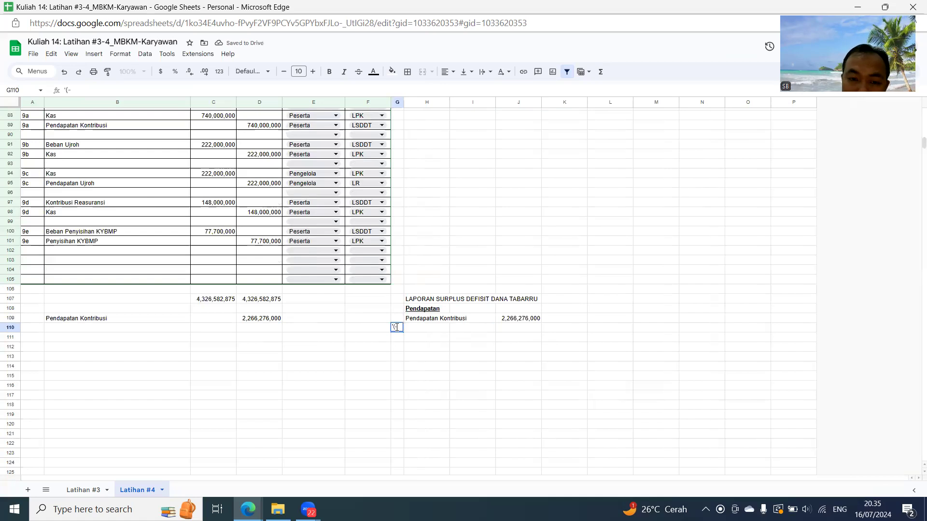
key("Return")
left_click(411, 329)
type("=")
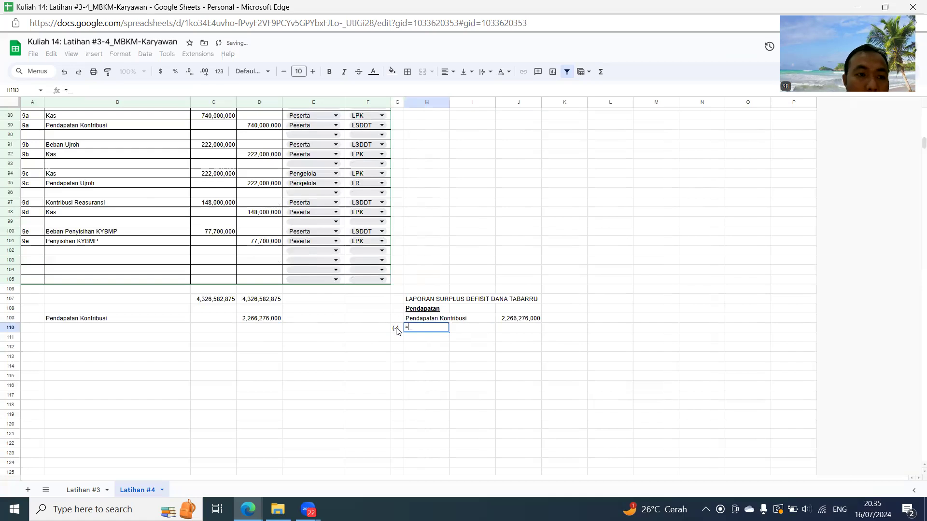
scroll(251, 281, "up", 20)
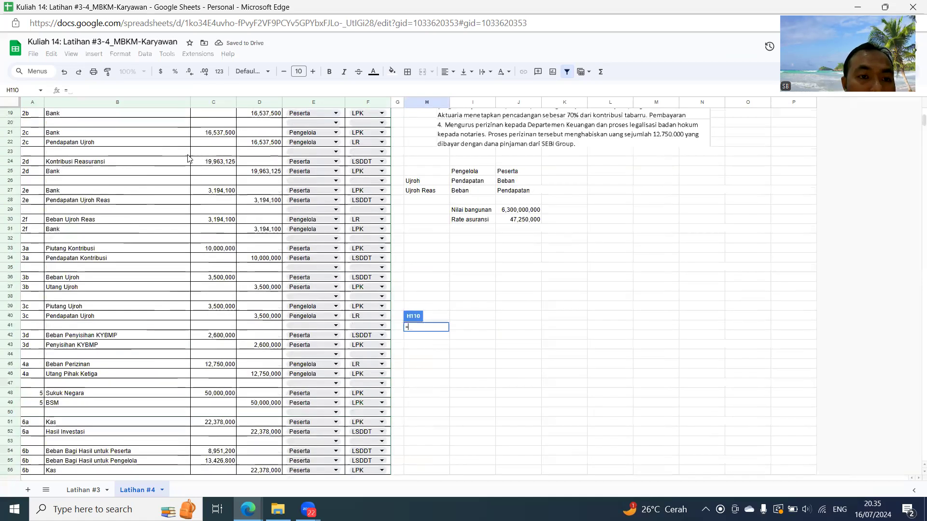
left_click(185, 156)
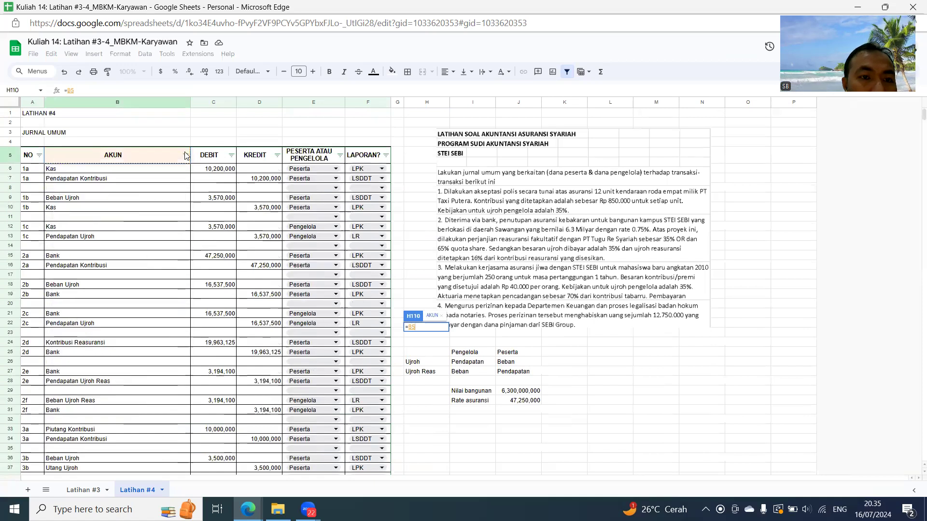
key("Escape")
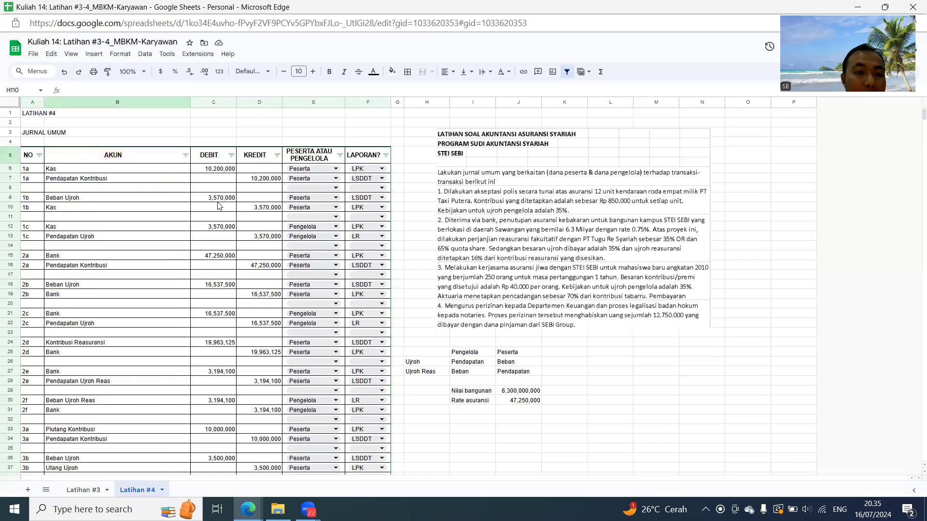
- Filter the journal's AKUN column to show only Beban Ujroh
left_click(185, 155)
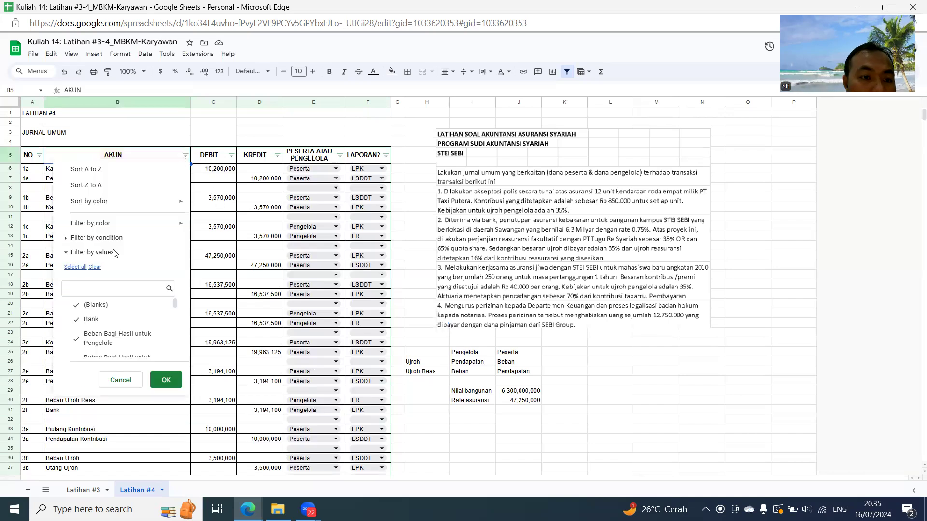
left_click(102, 287)
type("ujro")
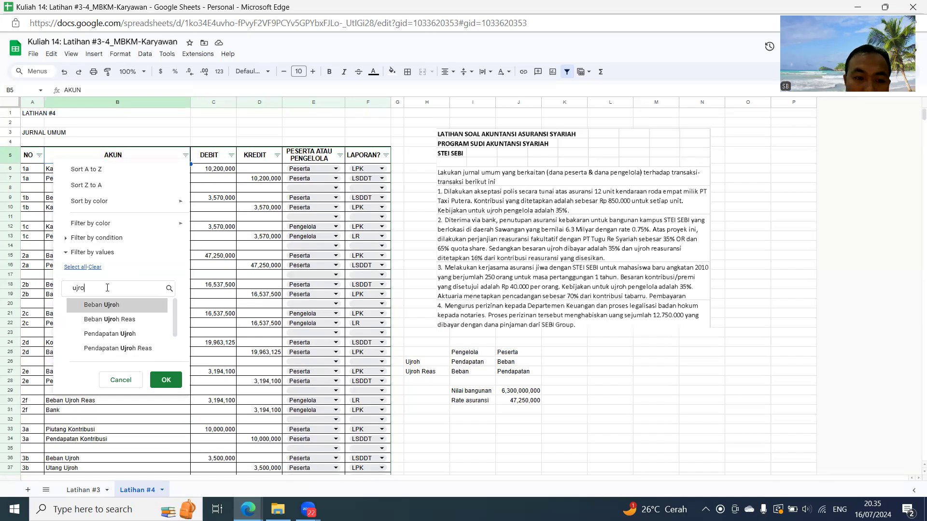
left_click(103, 304)
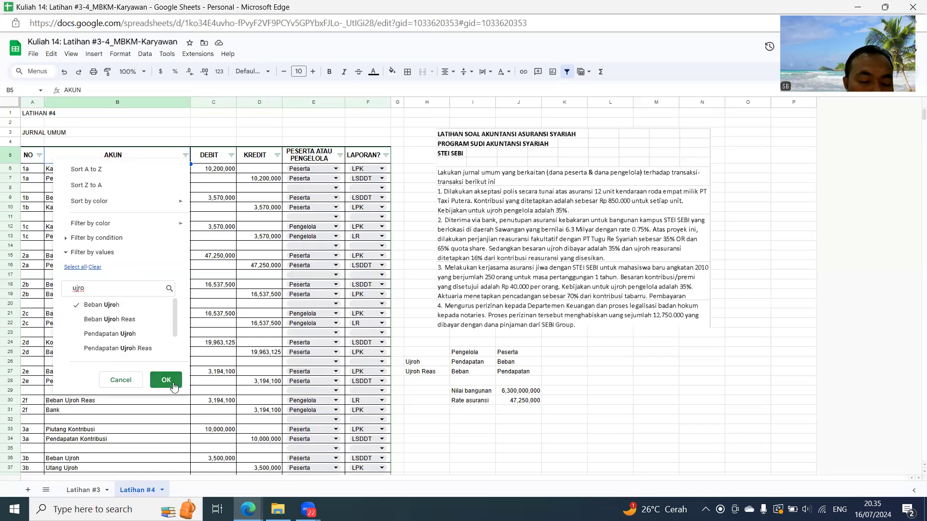
left_click(166, 380)
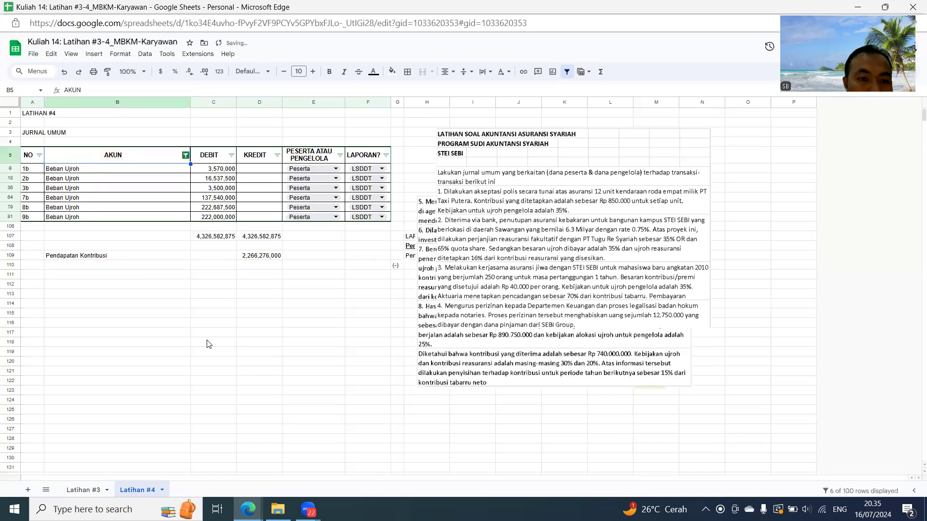
- Copy the filtered debit subtotal in C107 and paste it as a value only into C110
left_click(210, 239)
key("ctrl+c")
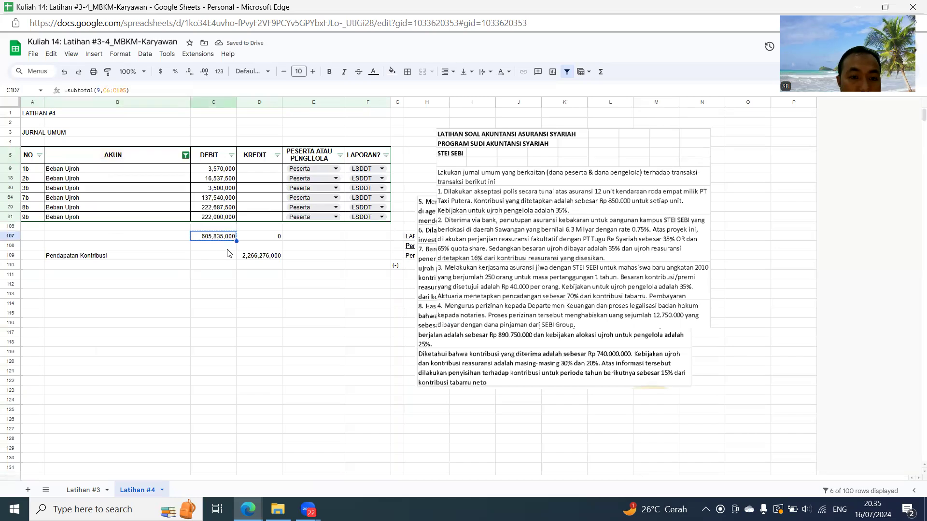
key("Down")
key("Down")
key("Down")
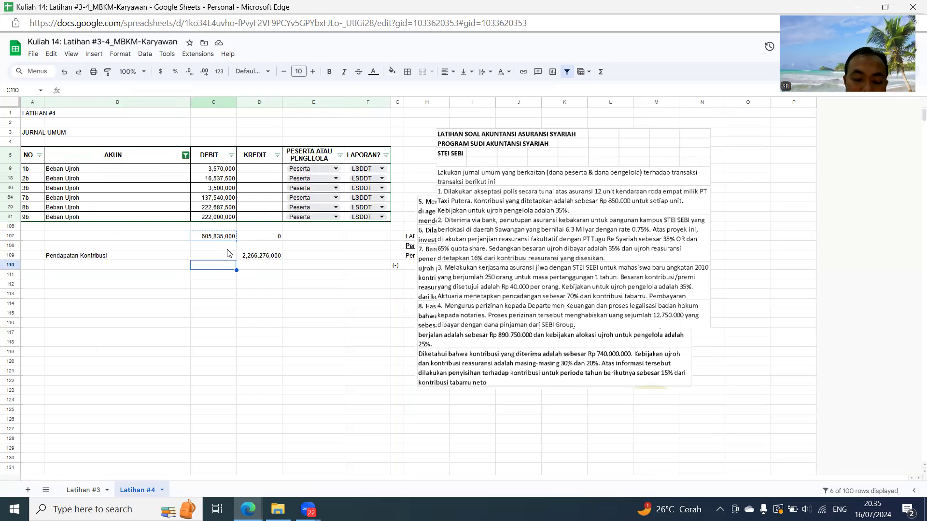
key("ctrl+shift+v")
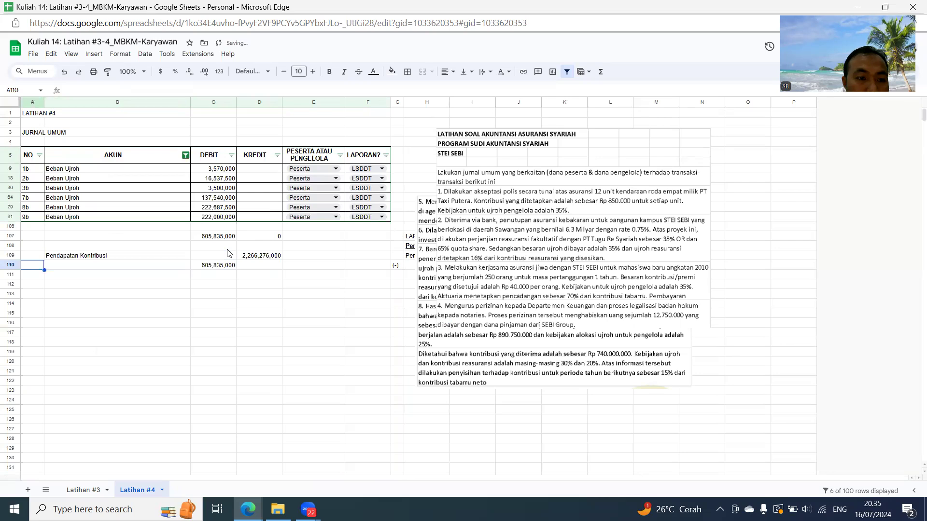
- Label the pasted debit subtotal in B110 by referencing the Beban Ujroh account name from B9
key("Left")
type("=")
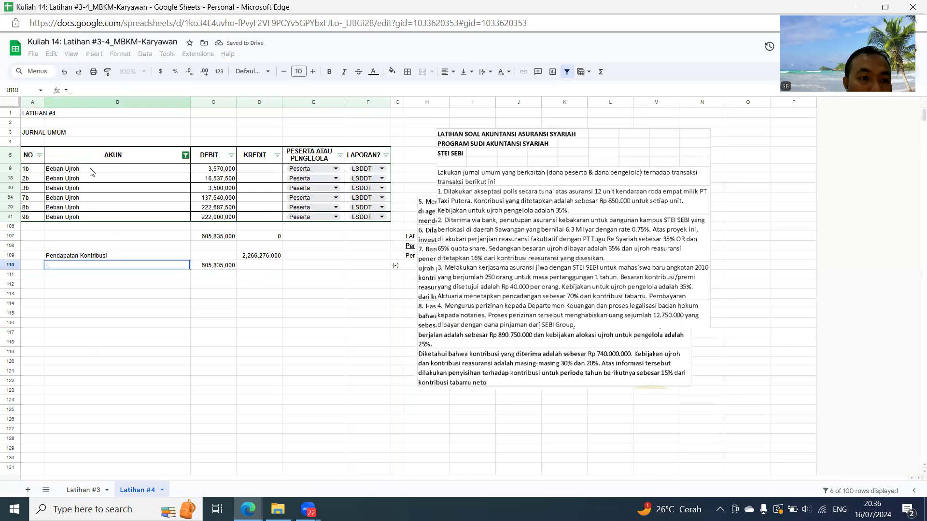
left_click(92, 172)
key("Return")
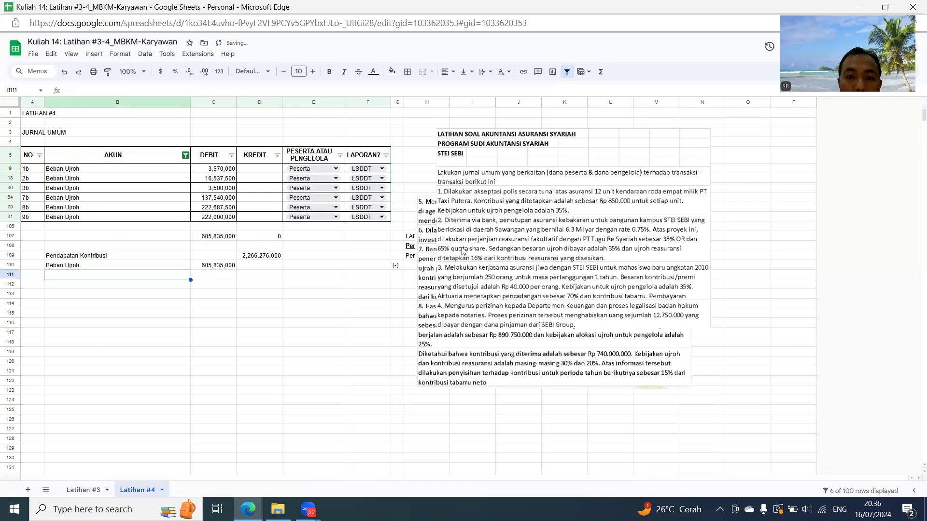
- Restore all accounts in the AKUN filter after the Beban Ujroh subtotal
left_click(186, 155)
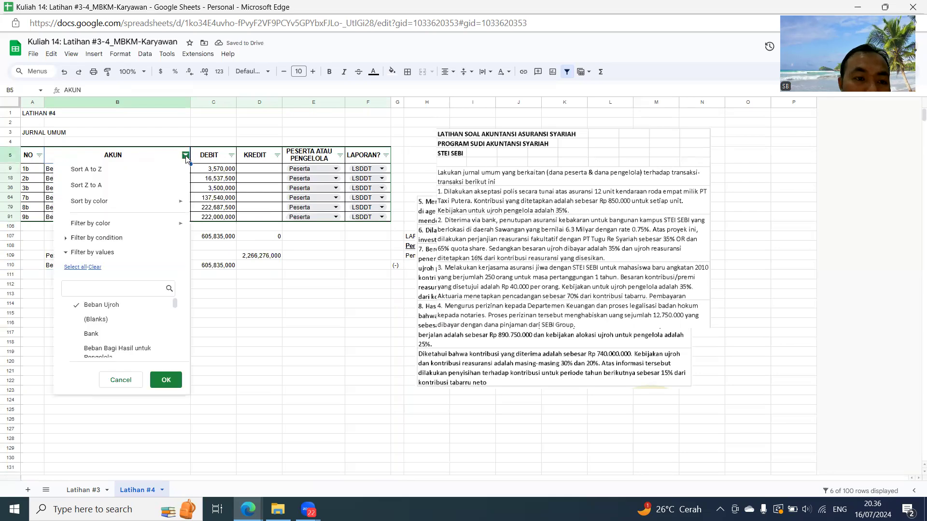
left_click(82, 267)
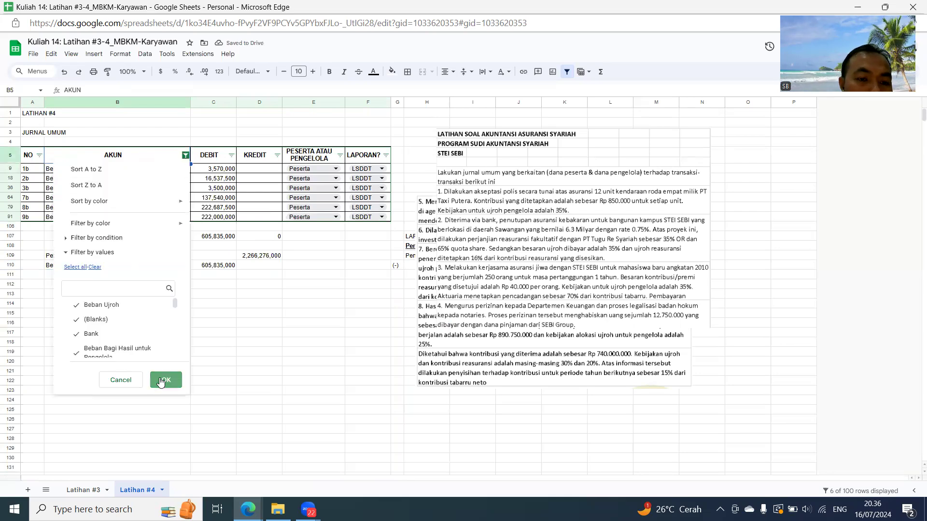
left_click(165, 380)
- Reference the Beban Ujroh label from B110 in H110 of the report, beside the (-) marker
scroll(466, 314, "down", 2)
scroll(465, 314, "down", 15)
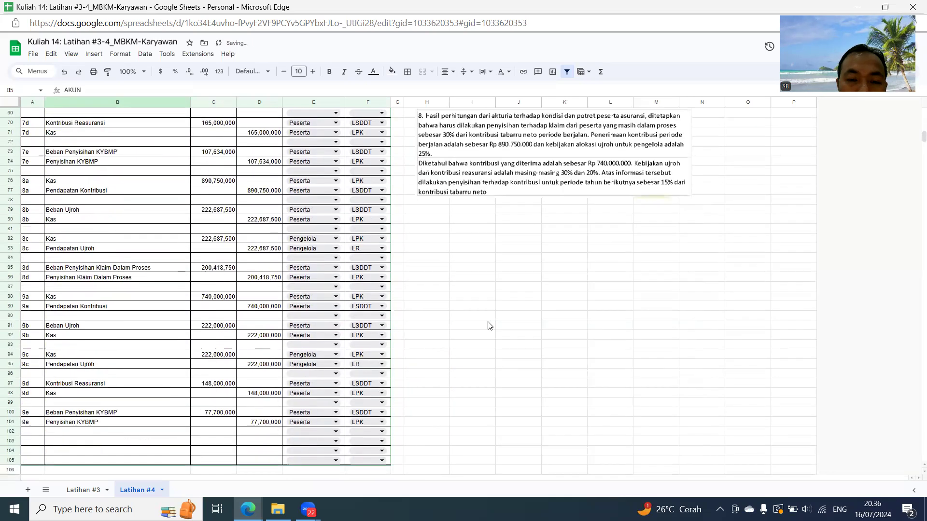
left_click(432, 270)
type("=")
left_click(91, 271)
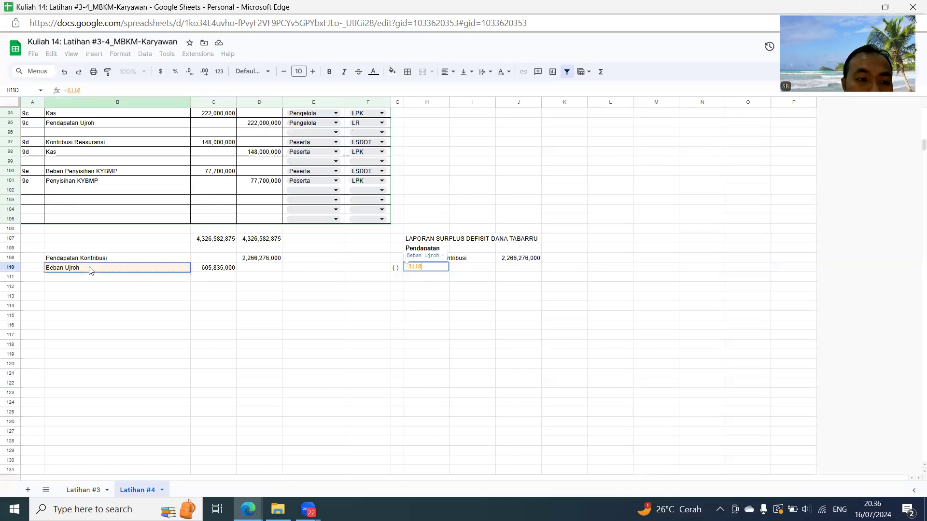
key("Return")
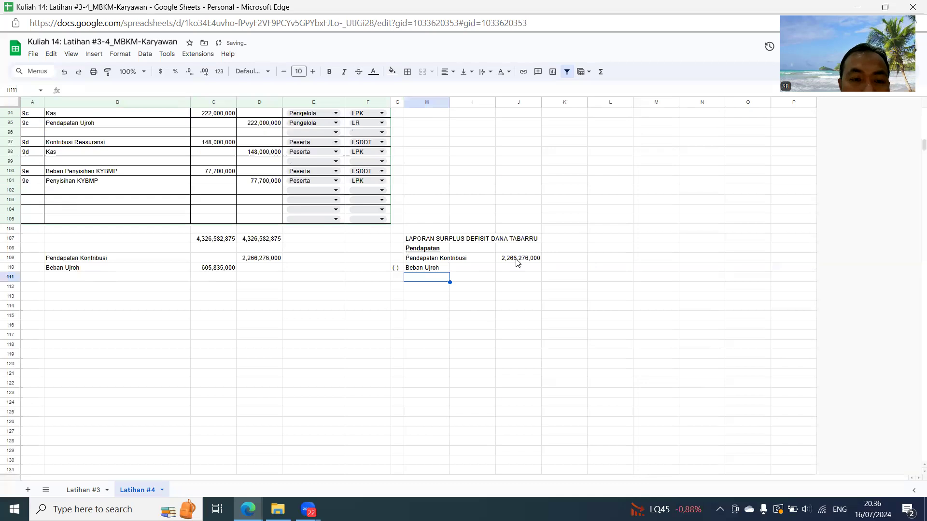
- Enter the Beban Ujroh amount as a negative in I110 with the formula =-C110
left_click(490, 267)
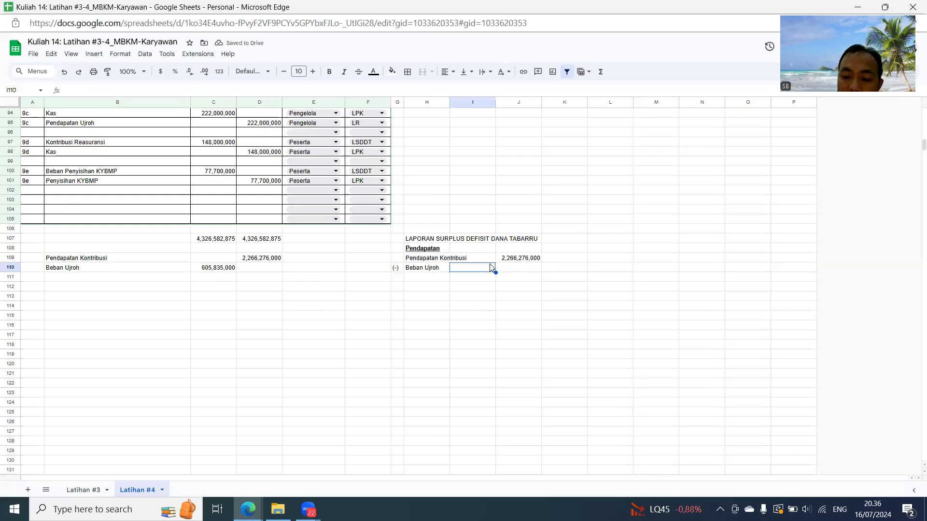
type("=-")
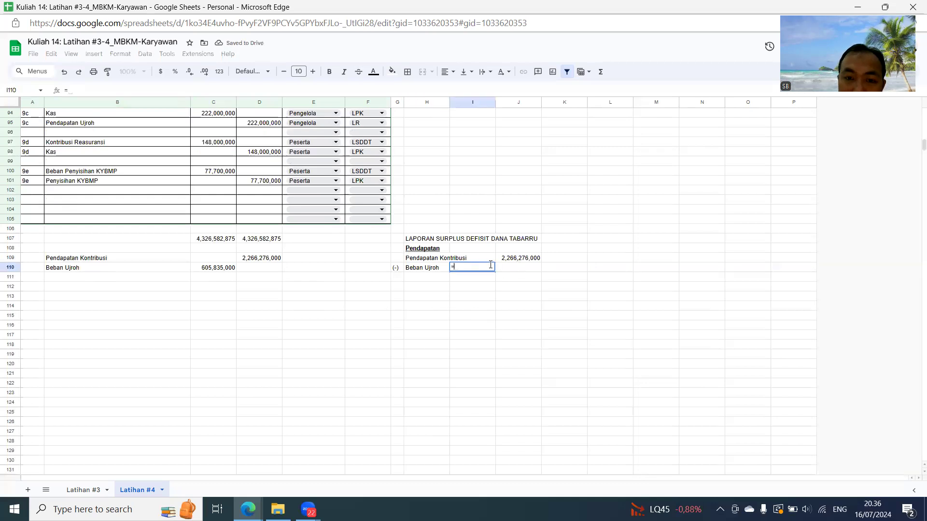
left_click(217, 269)
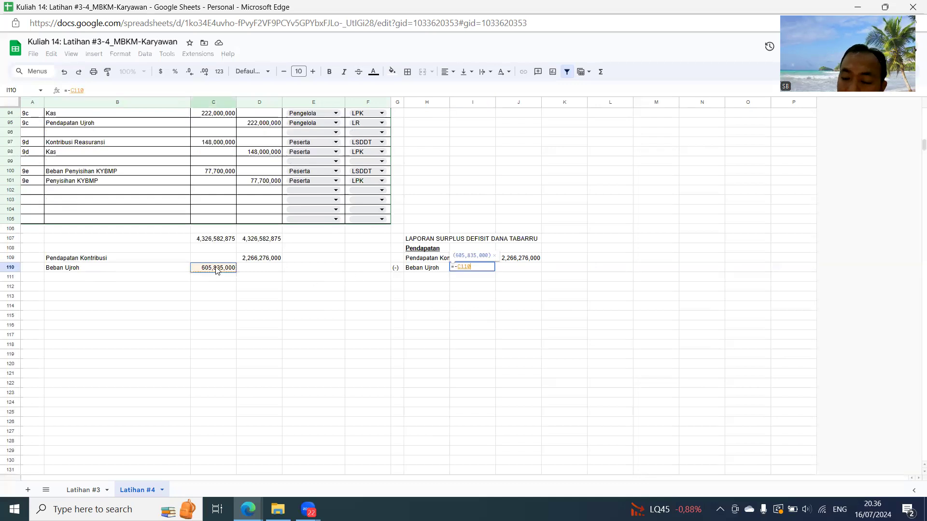
key("Return")
- Filter the AKUN column to show only Pendapatan Ujroh Reas
left_click(413, 279)
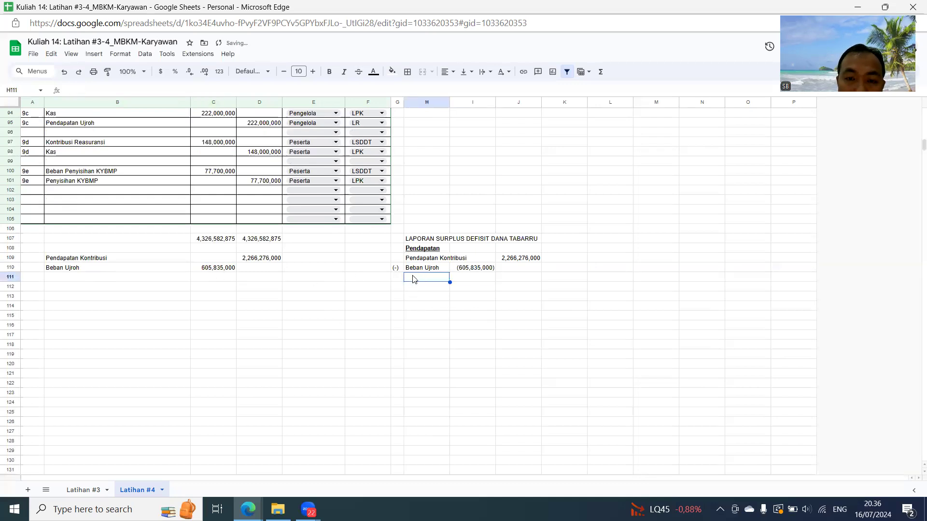
scroll(225, 193, "up", 20)
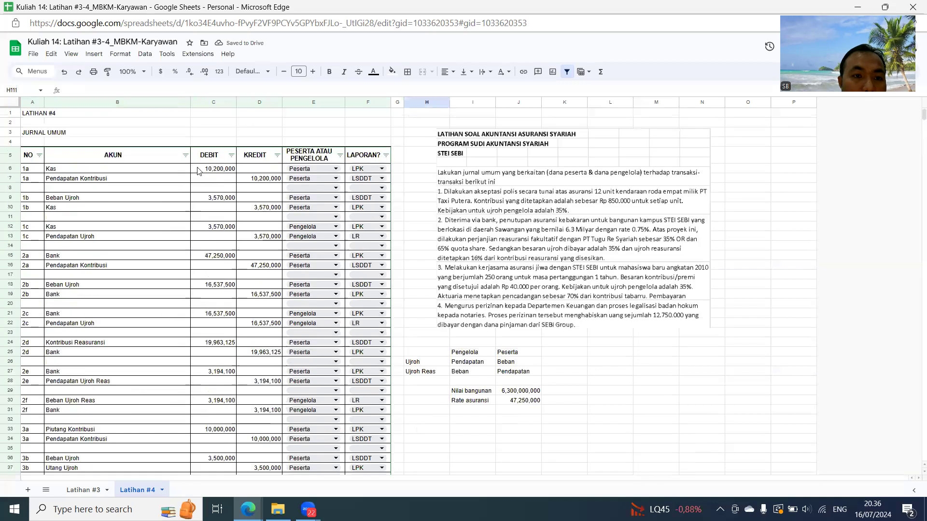
left_click(186, 155)
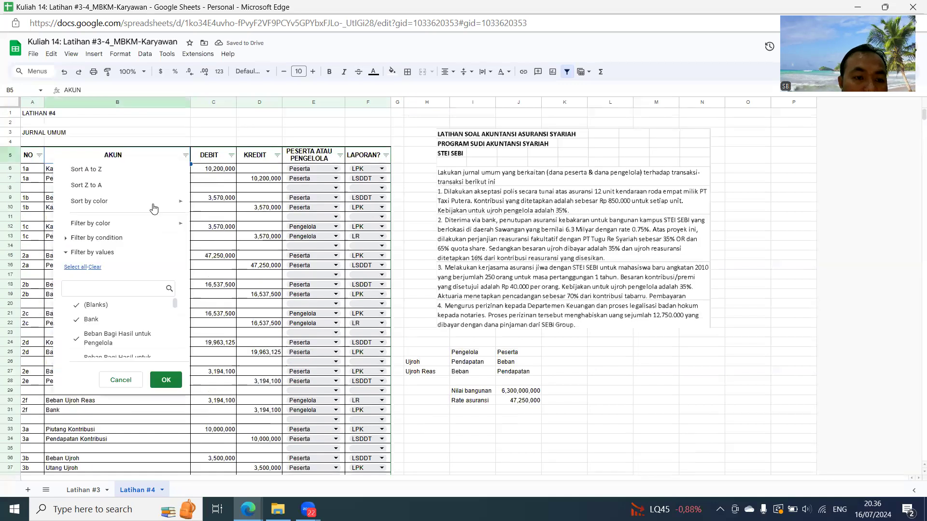
left_click(95, 285)
type("ujro")
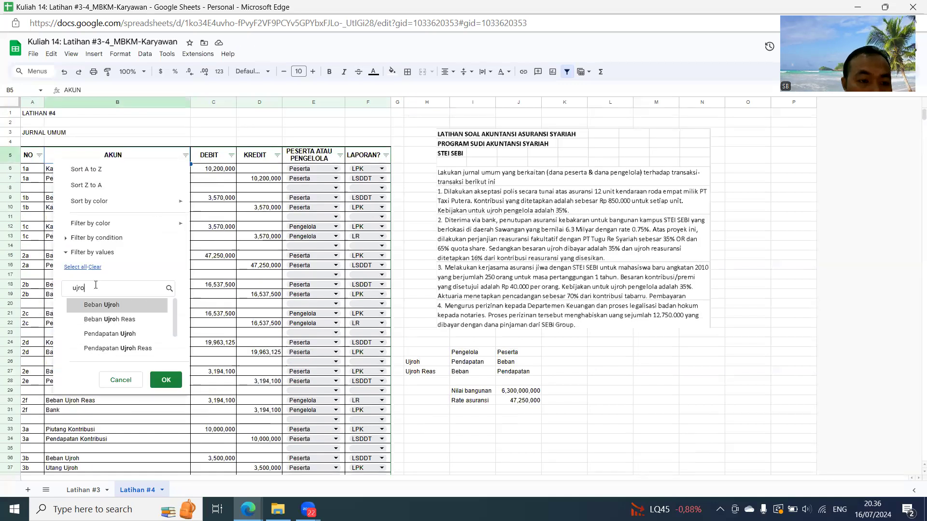
left_click(140, 347)
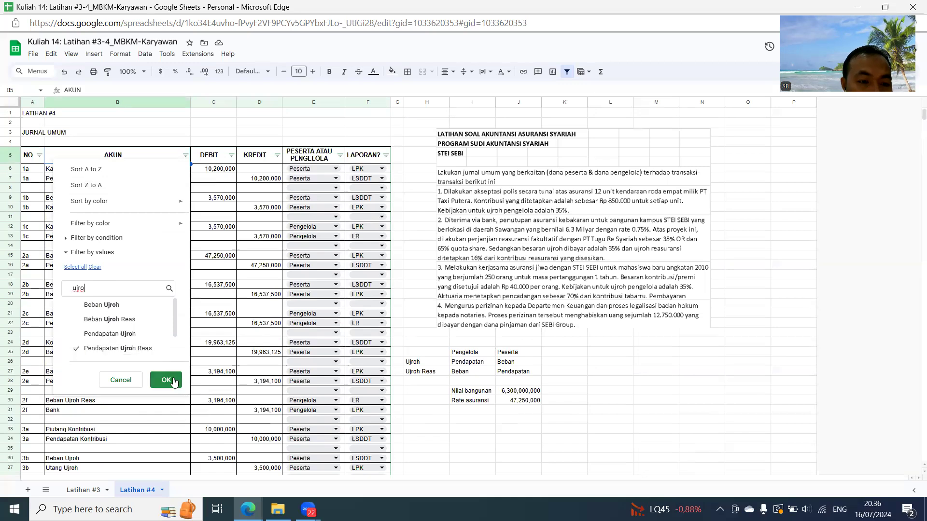
left_click(166, 380)
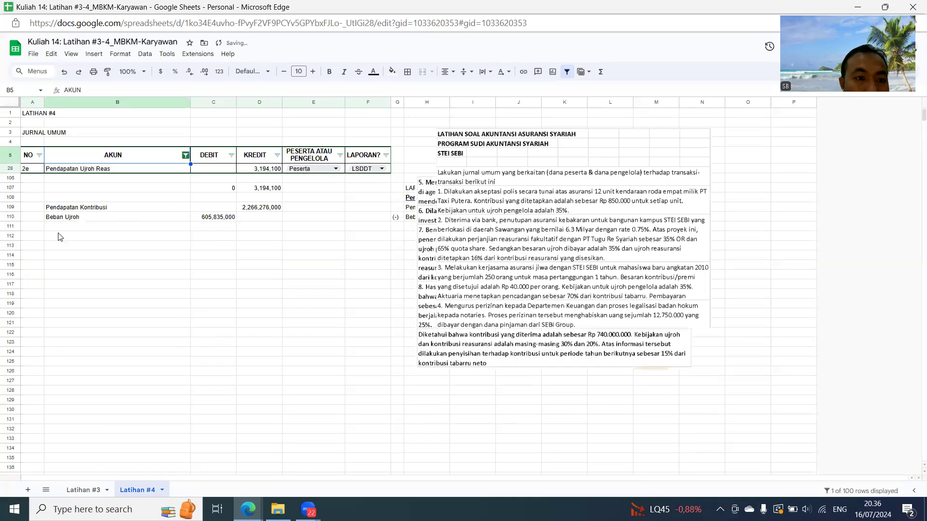
- Enter the account label Pendapatan Ujroh Reas in B111, beneath Beban Ujroh in the subtotal list
left_click(107, 173)
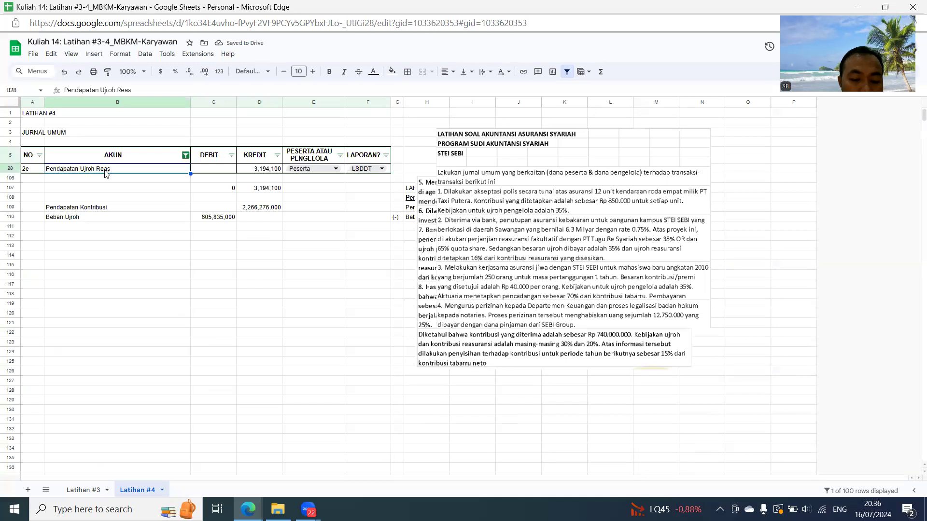
key("Down")
key("Down")
key("Down")
key("Down")
key("Down")
key("Down")
type("Pendapatan Ujroh Reas")
key("Return")
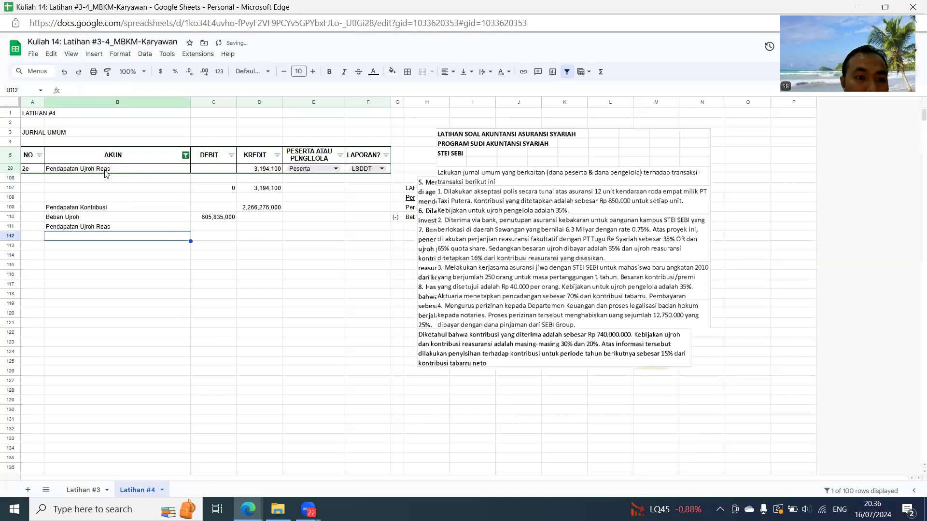
- Copy the filtered credit subtotal from D107 and paste it as a value in D111 for Pendapatan Ujroh Reas
key("Up")
key("Right")
key("Right")
key("Up")
key("Up")
key("Up")
key("Up")
key("ctrl+c")
key("Down")
key("Down")
key("Down")
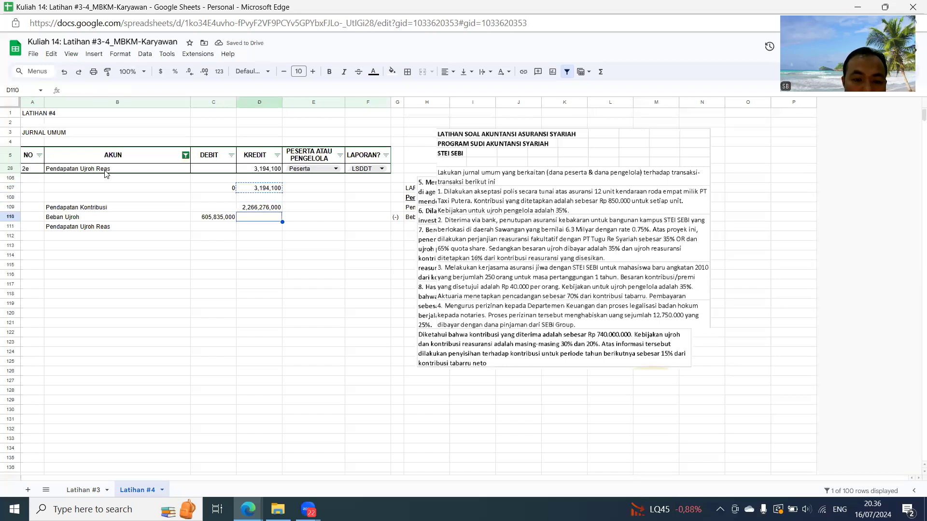
key("Down")
key("ctrl+shift+v")
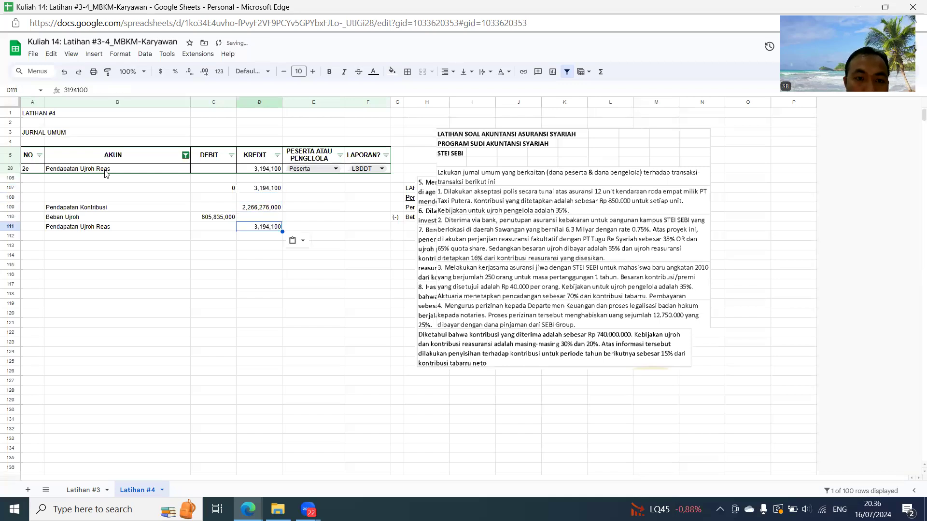
- Restore all accounts in the AKUN filter after the Pendapatan Ujroh Reas subtotal
left_click(186, 155)
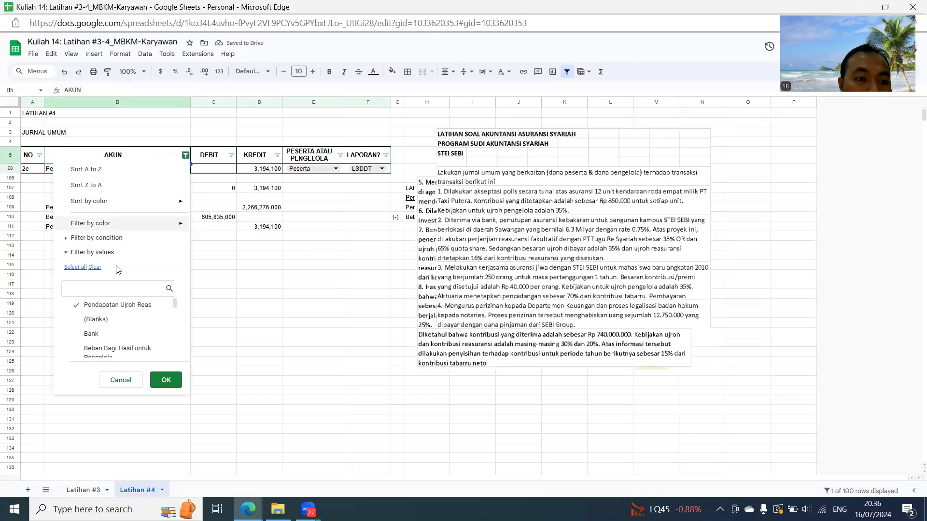
left_click(73, 267)
left_click(166, 380)
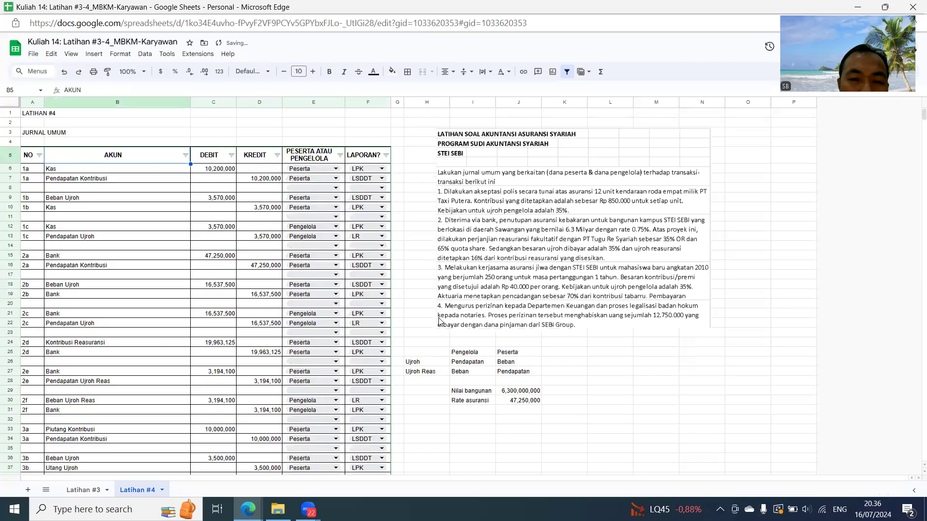
- Reference the Pendapatan Ujroh Reas label from B111 in H111 of the report with =B111
scroll(533, 342, "down", 18)
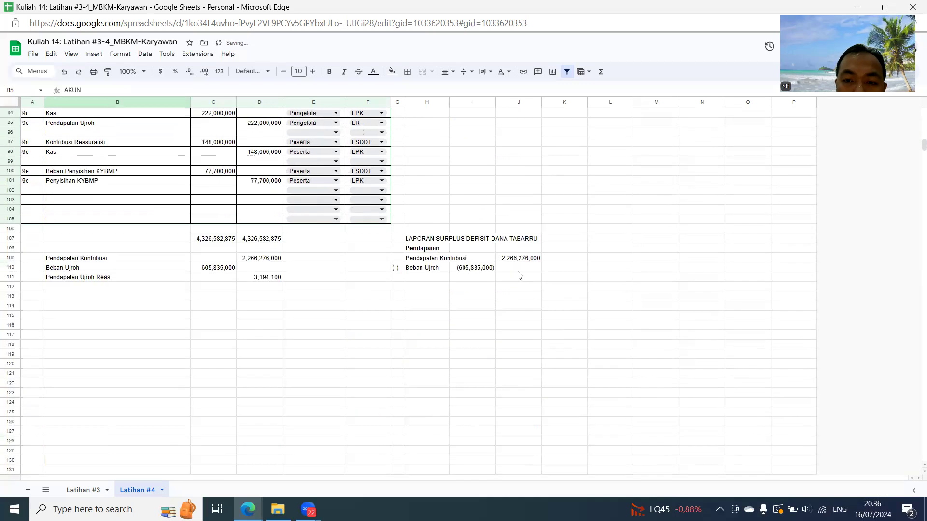
left_click(483, 279)
key("Left")
type("=")
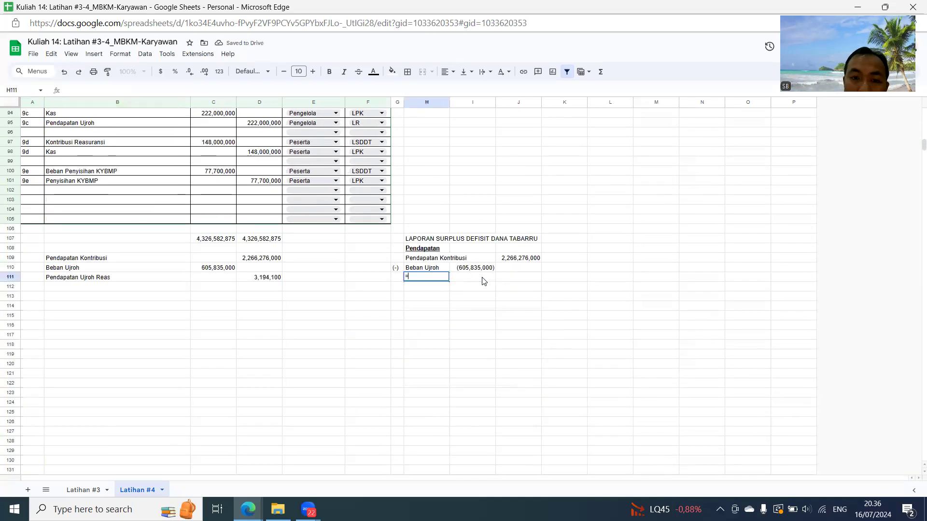
left_click(88, 278)
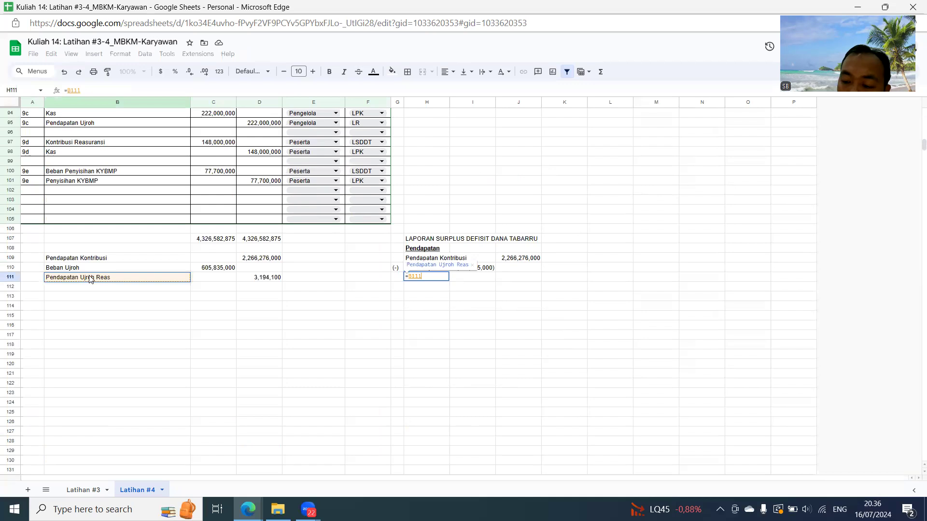
key("Return")
- Bring the Pendapatan Ujroh Reas amount into I111 of the report with the formula =D111
left_click(484, 277)
type("=")
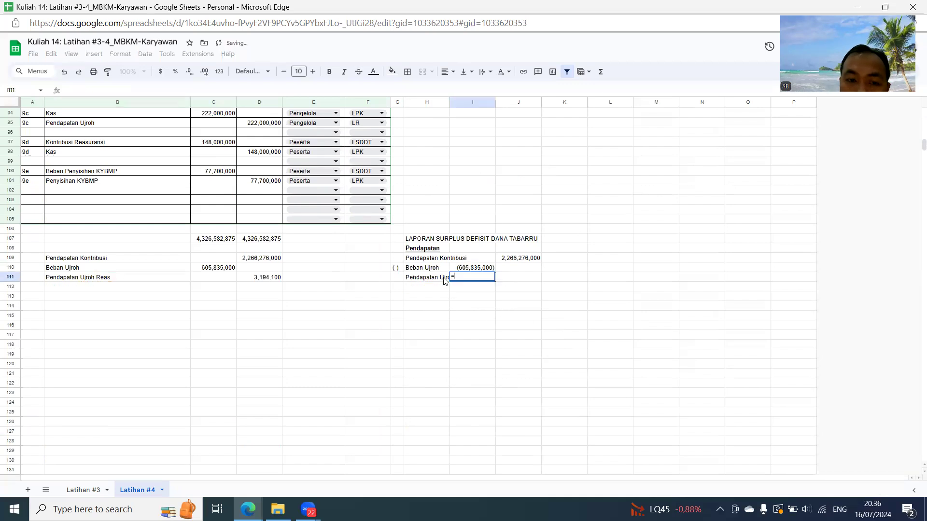
left_click(278, 282)
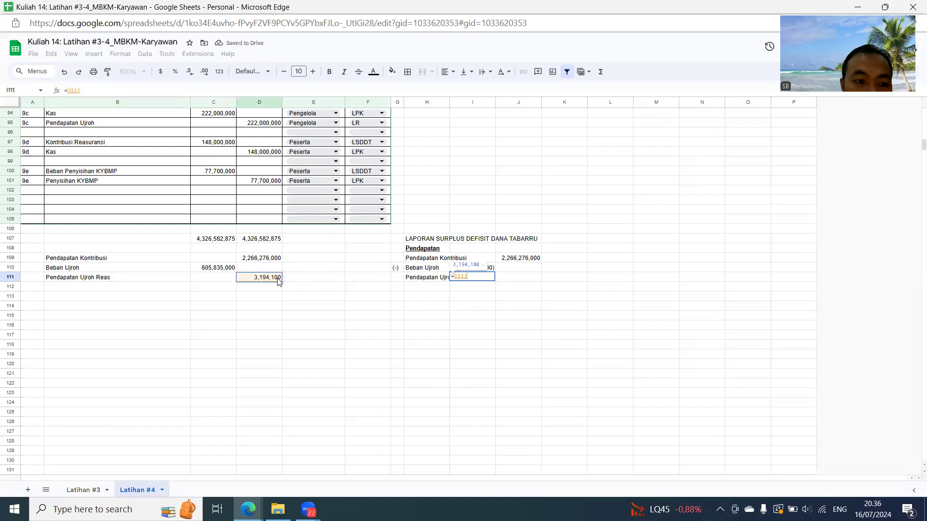
key("Return")
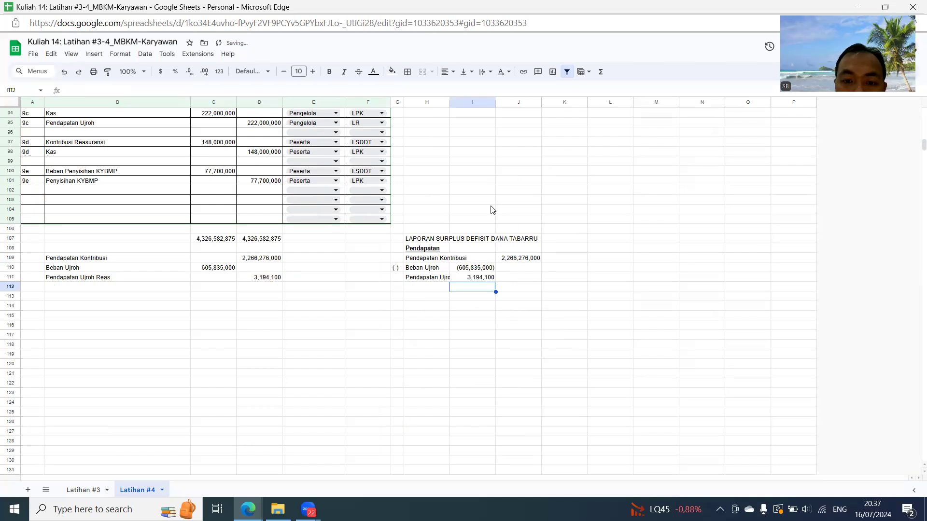
- Add a bottom border to the Pendapatan Ujroh Reas amount in I111
left_click(491, 279)
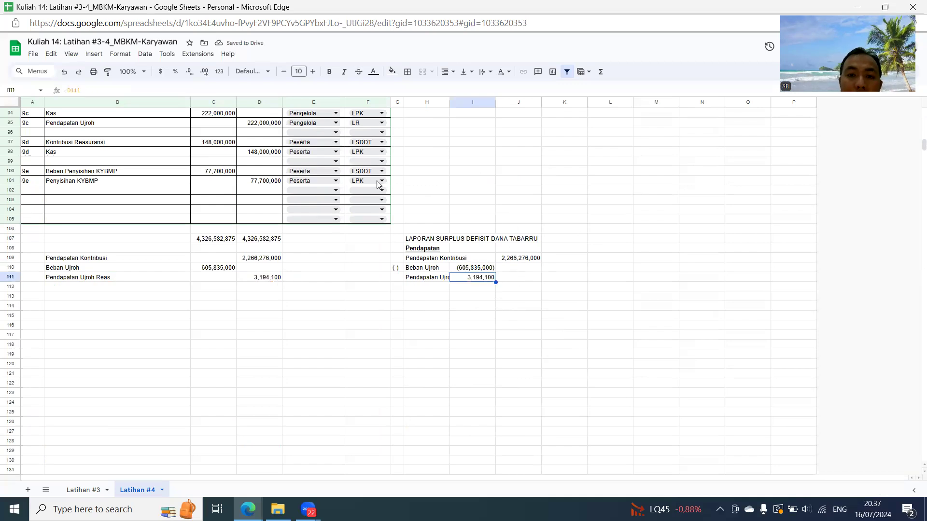
left_click(409, 73)
left_click(456, 105)
- Sum the Beban Ujroh and Pendapatan Ujroh Reas amounts, I110:I111, in J111 of the report
left_click(522, 278)
type("=sum(")
key("Left")
key("shift+Up")
key("Return")
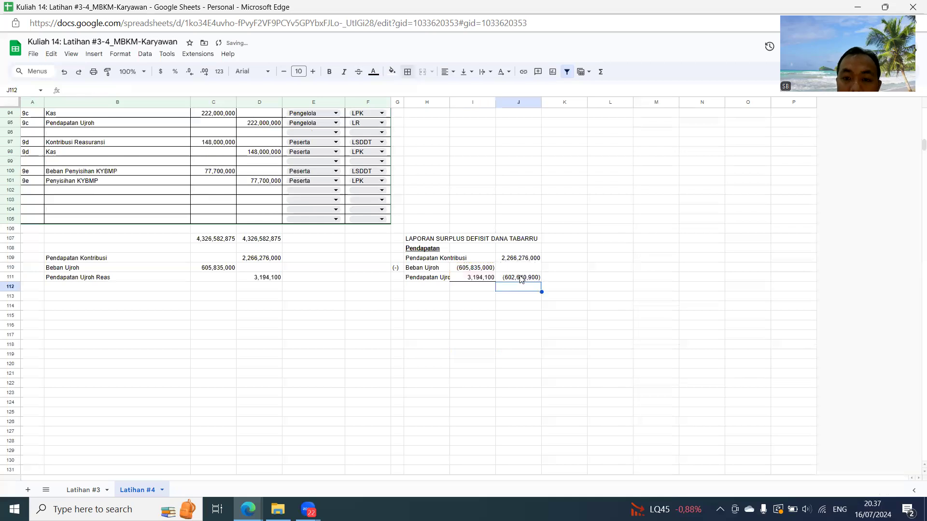
- Widen column H until the full Pendapatan Ujroh Reas label fits in the report
left_click_drag(449, 102, 466, 103)
scroll(466, 103, "up", 20)
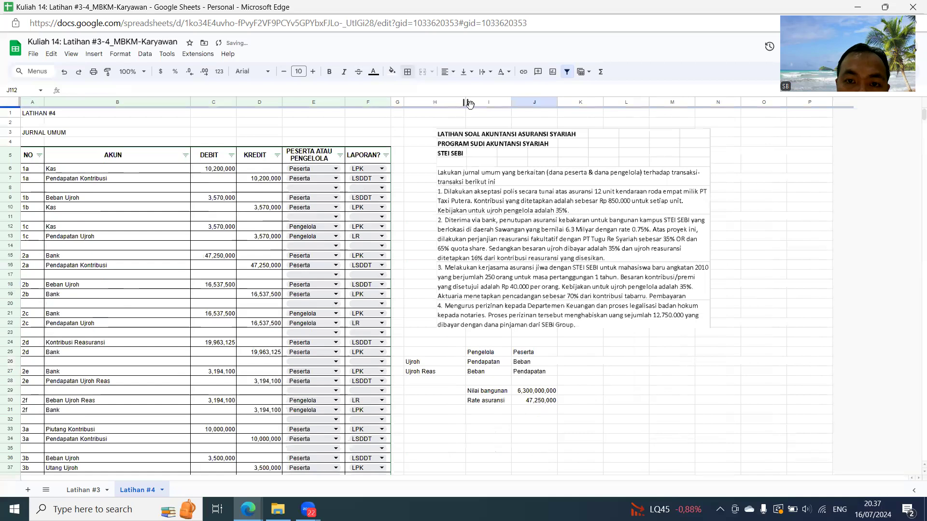
scroll(487, 197, "down", 20)
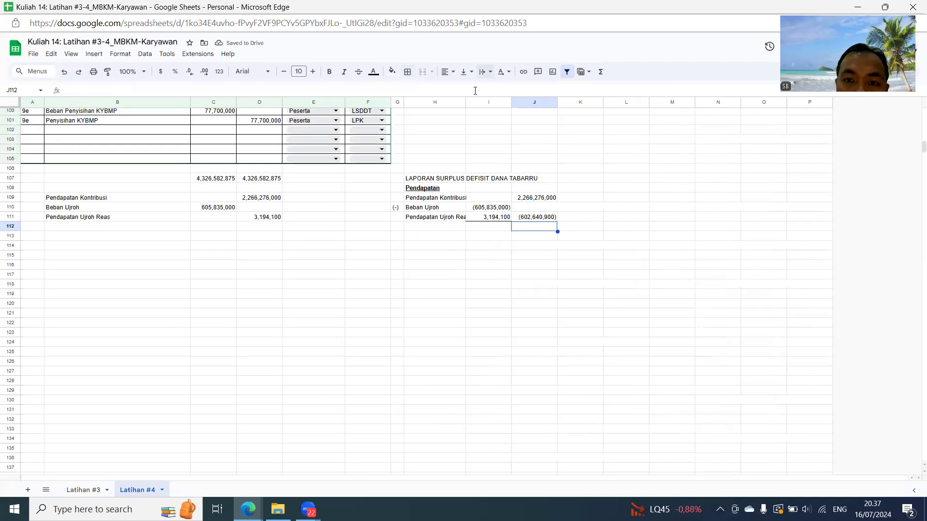
left_click_drag(466, 103, 483, 102)
left_click(411, 230)
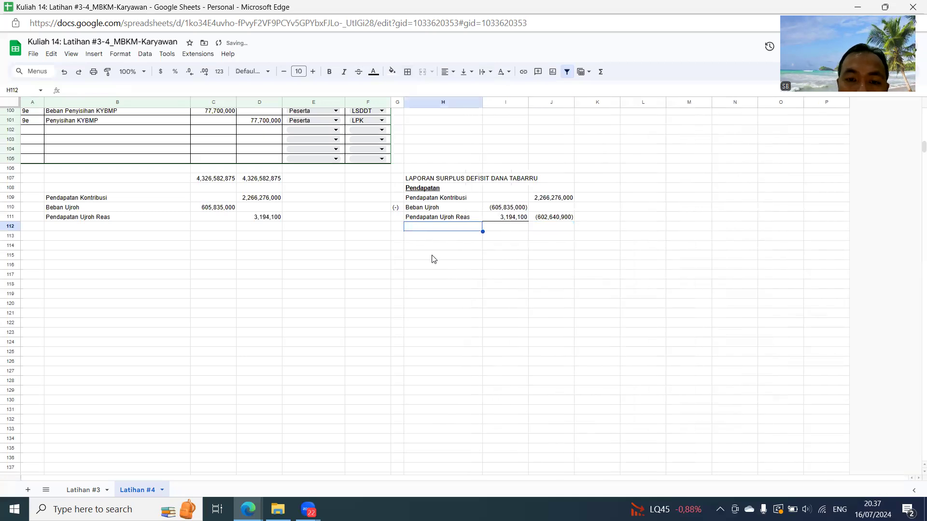
- Filter the AKUN column to show only Kontribusi Reasuransi
scroll(243, 205, "up", 6)
scroll(242, 204, "up", 20)
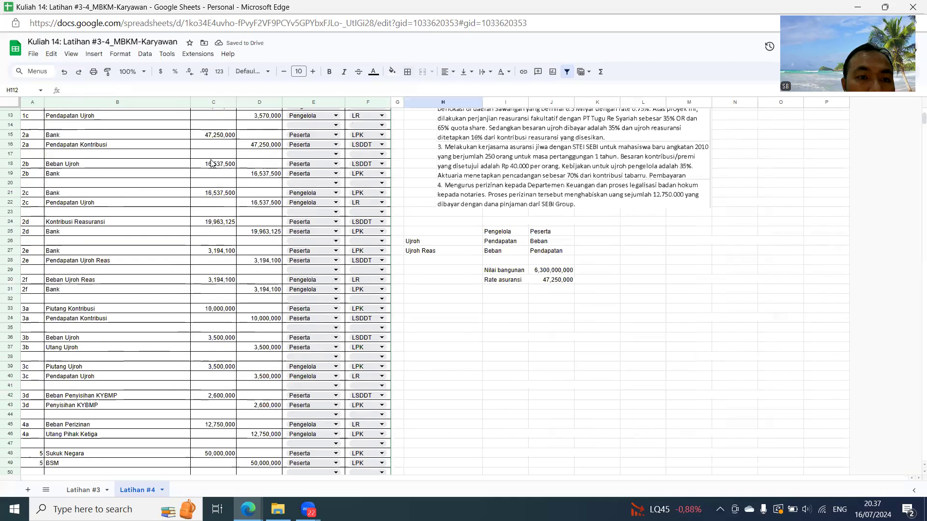
scroll(202, 162, "up", 2)
left_click(186, 155)
left_click(95, 267)
left_click(104, 289)
type("ko")
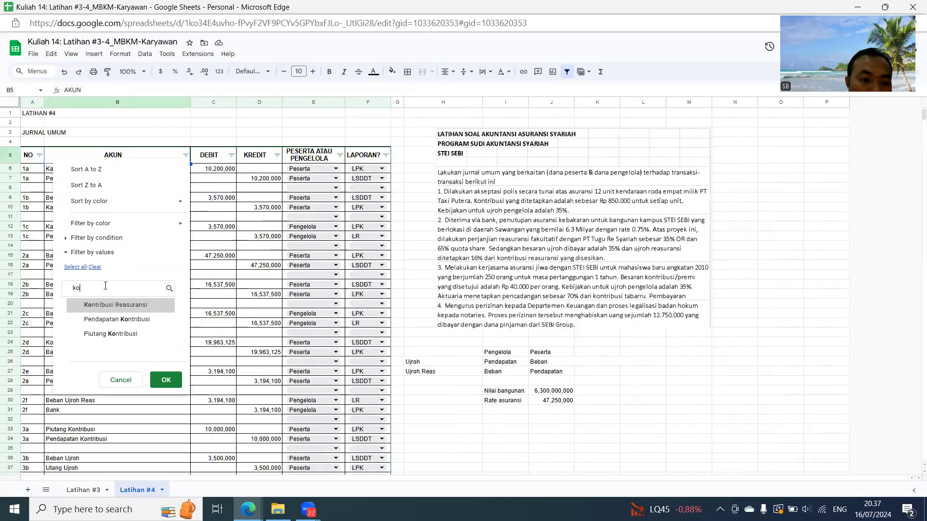
left_click(116, 308)
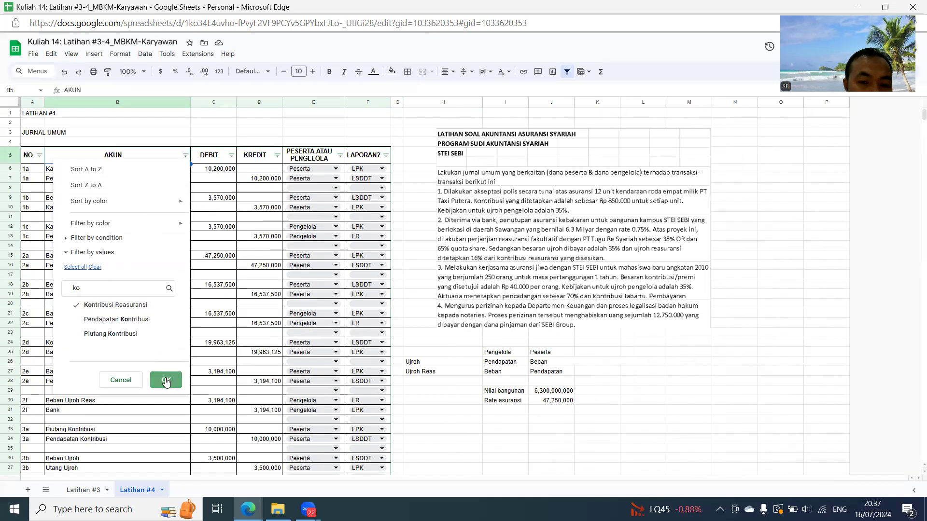
left_click(166, 379)
- Label B112 in the subtotal list by referencing the Kontribusi Reasuransi account name from B24
left_click(95, 171)
key("Down")
key("Down")
key("Down")
key("Down")
key("Down")
key("Down")
key("Down")
key("Down")
key("Down")
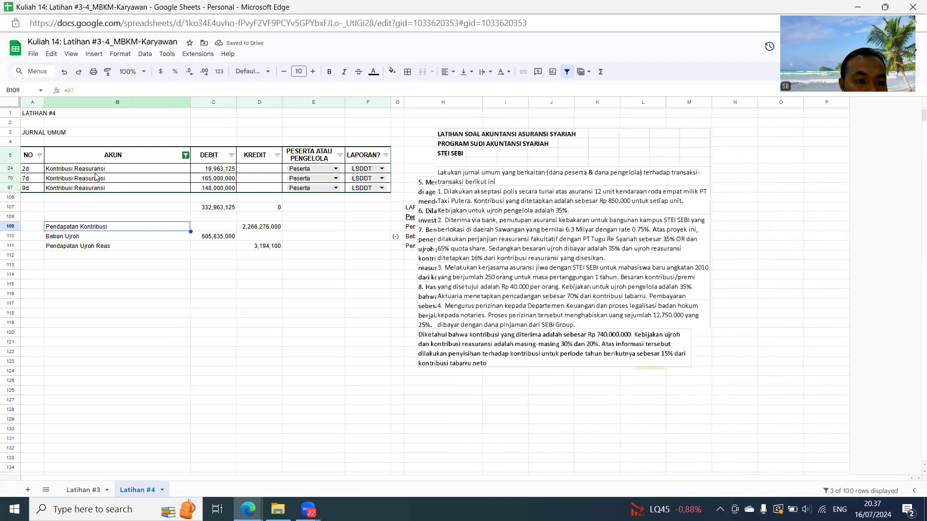
type("=")
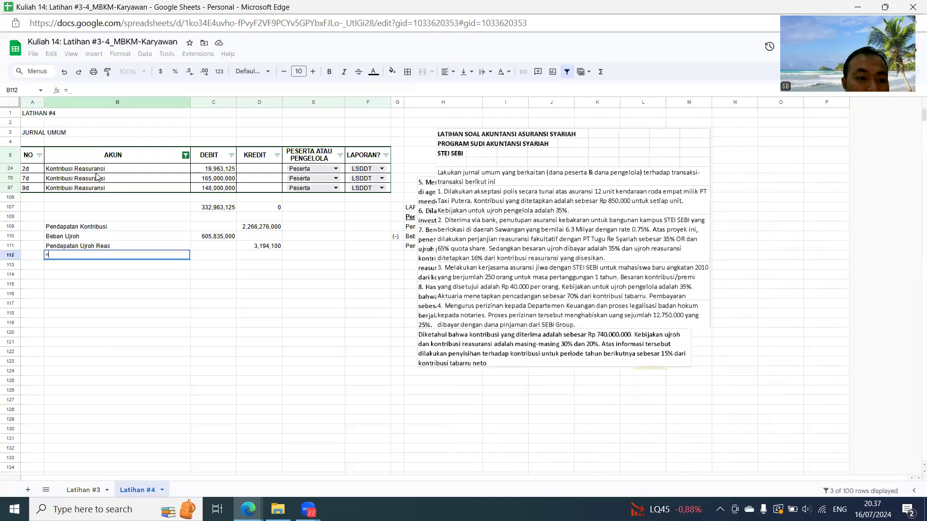
left_click(101, 171)
key("Return")
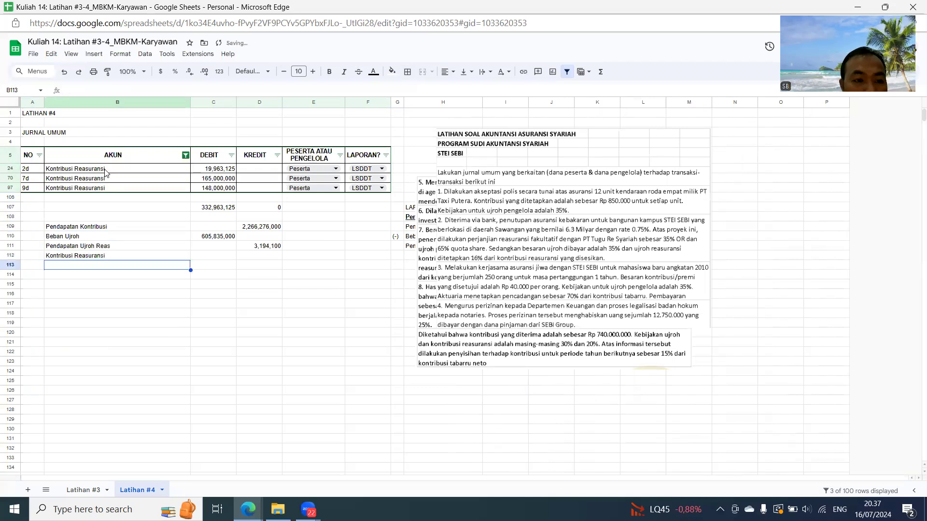
- Copy the filtered debit subtotal from C107 and paste it as a value in C112 for Kontribusi Reasuransi
left_click(217, 208)
key("ctrl+c")
key("Down")
key("Down")
key("Down")
key("Down")
key("Down")
key("ctrl+v")
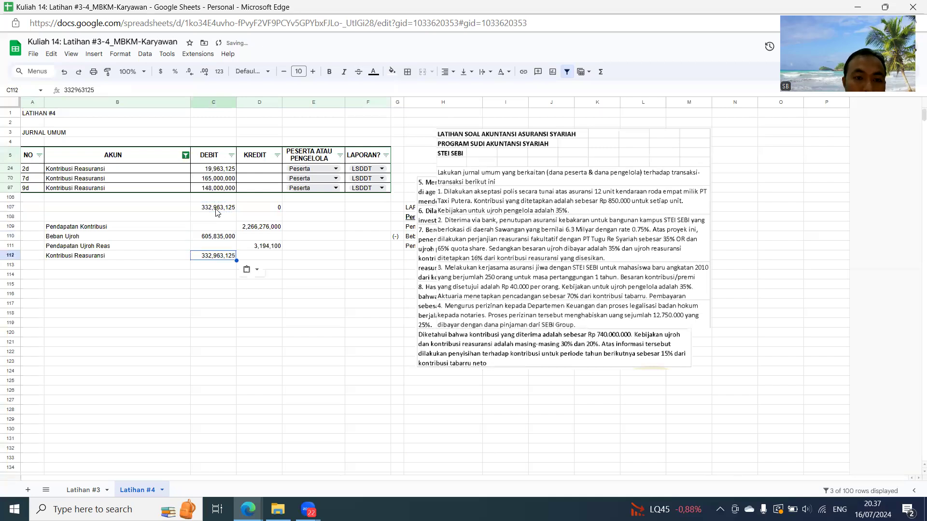
left_click(357, 304)
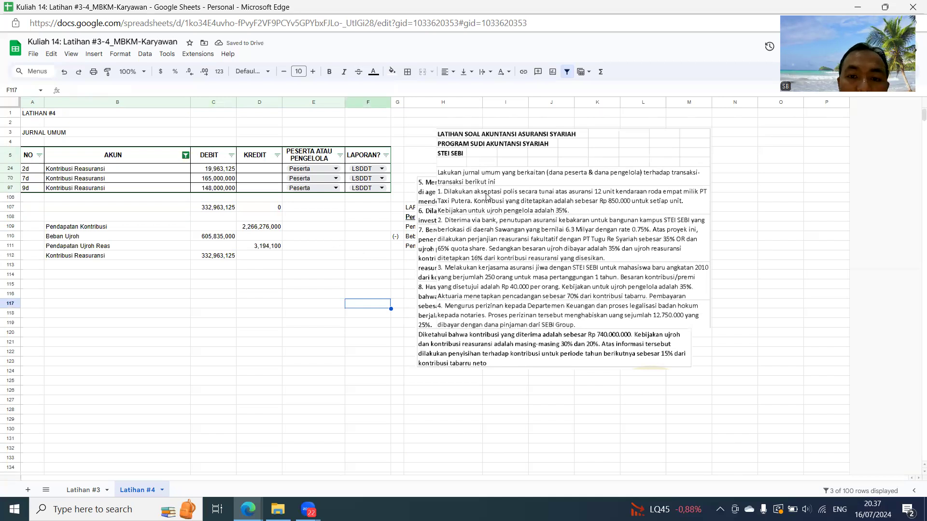
- Restore all accounts in the AKUN filter after the Kontribusi Reasuransi subtotal
left_click(185, 155)
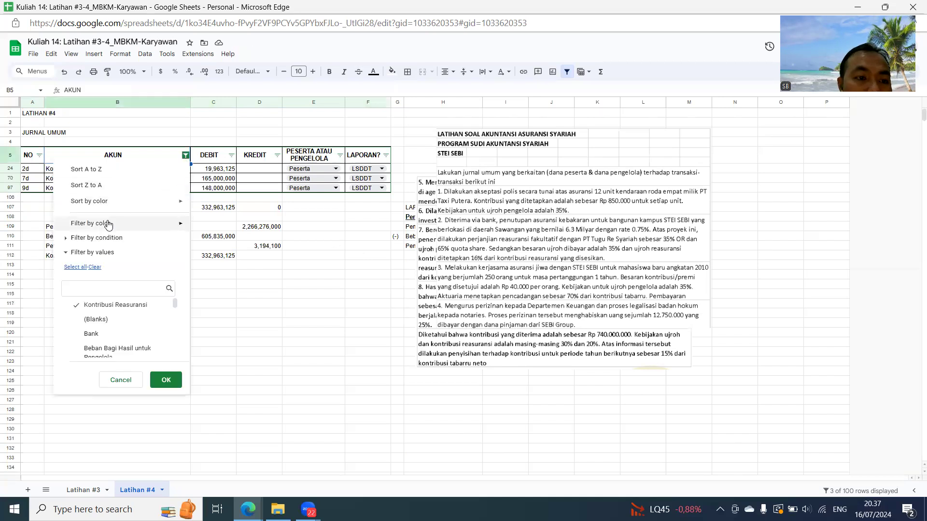
left_click(73, 267)
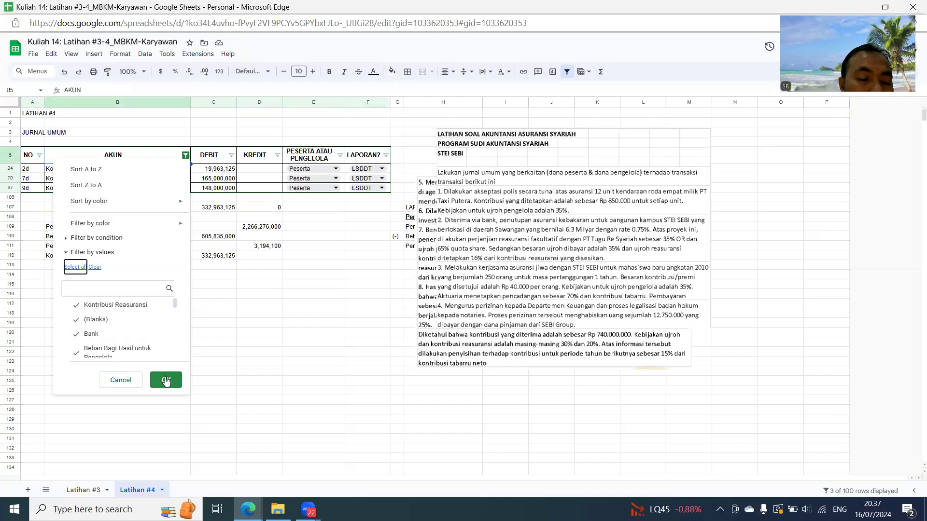
- Add the Kontribusi Reasuransi line to the report by referencing B112 in H112
scroll(533, 291, "down", 7)
scroll(535, 299, "down", 12)
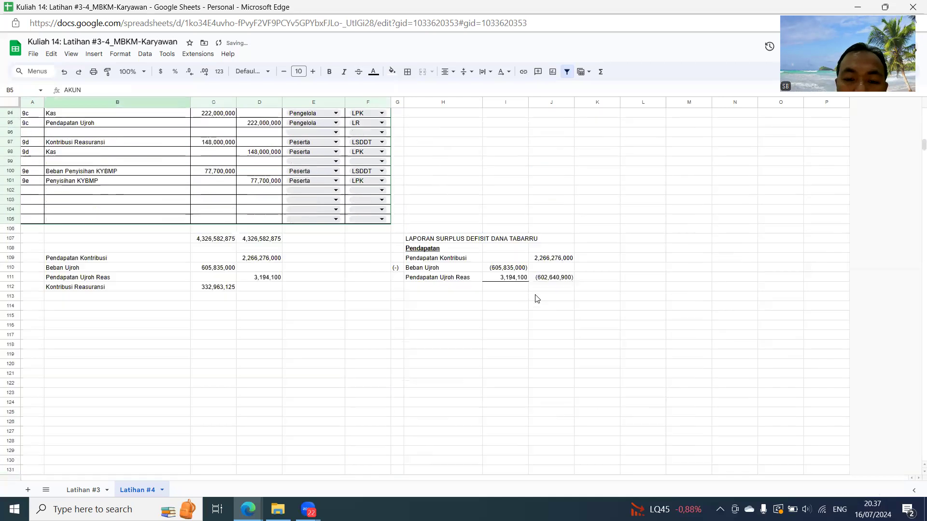
left_click(439, 227)
type("=")
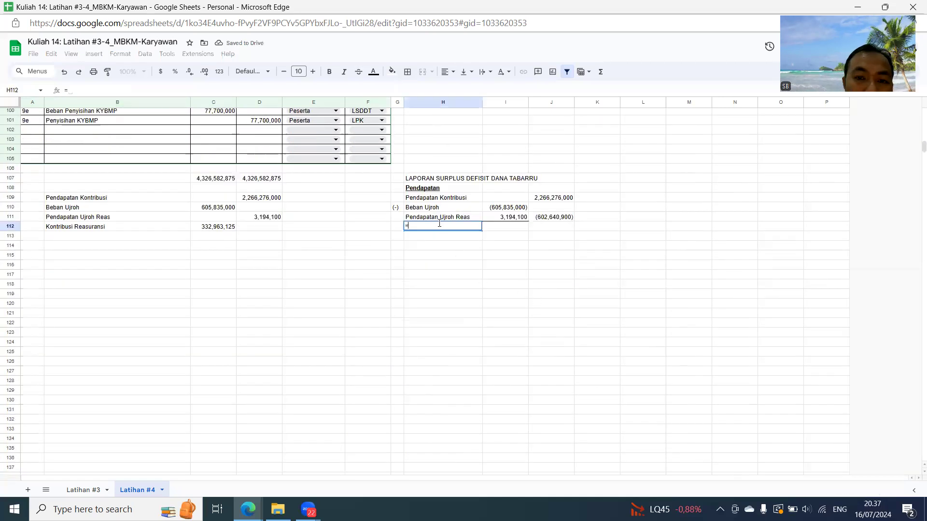
left_click(96, 232)
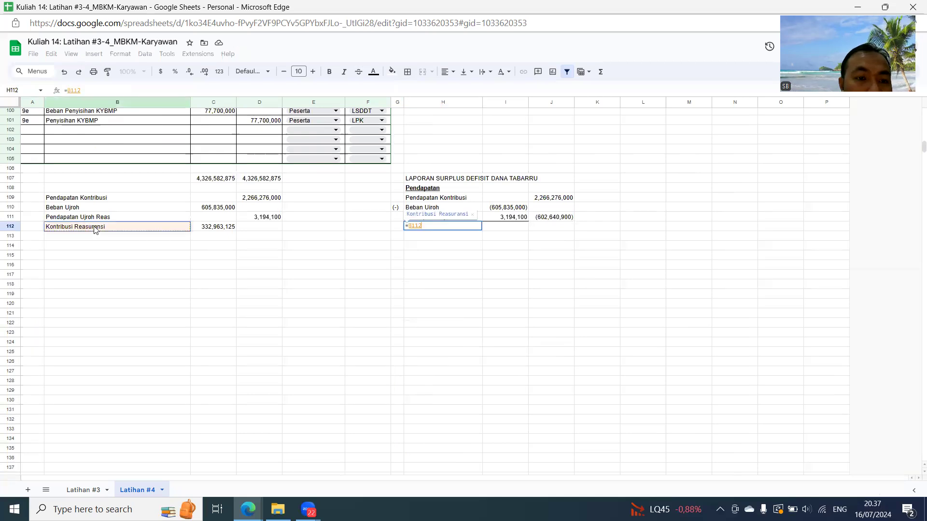
key("Return")
left_click(554, 230)
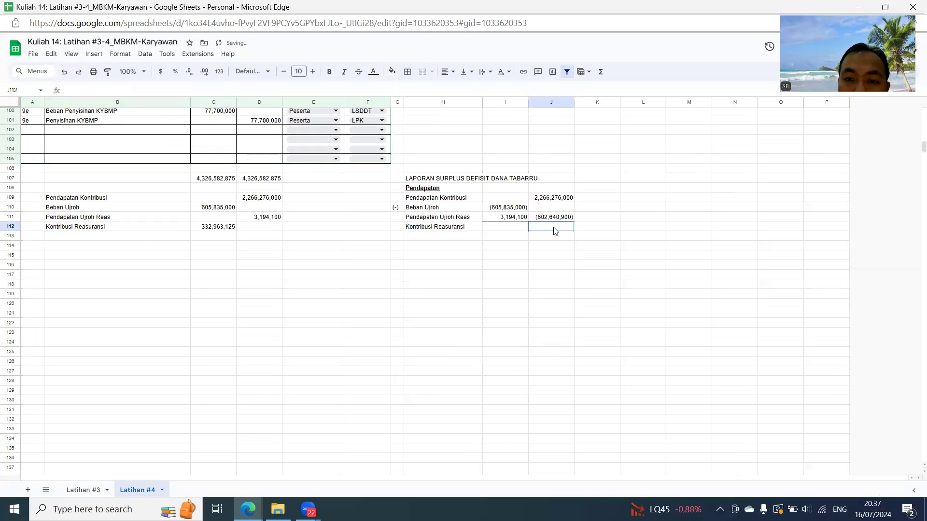
type("-")
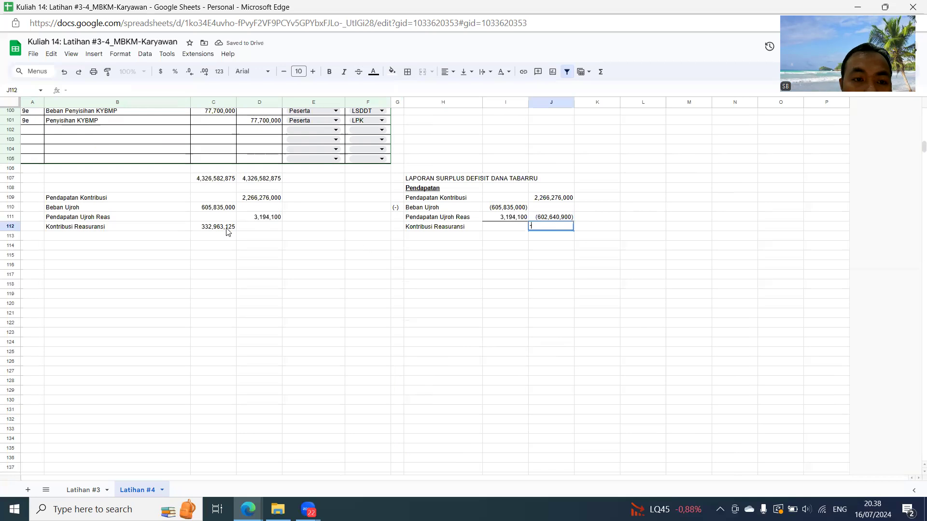
left_click(227, 232)
double_click(225, 233)
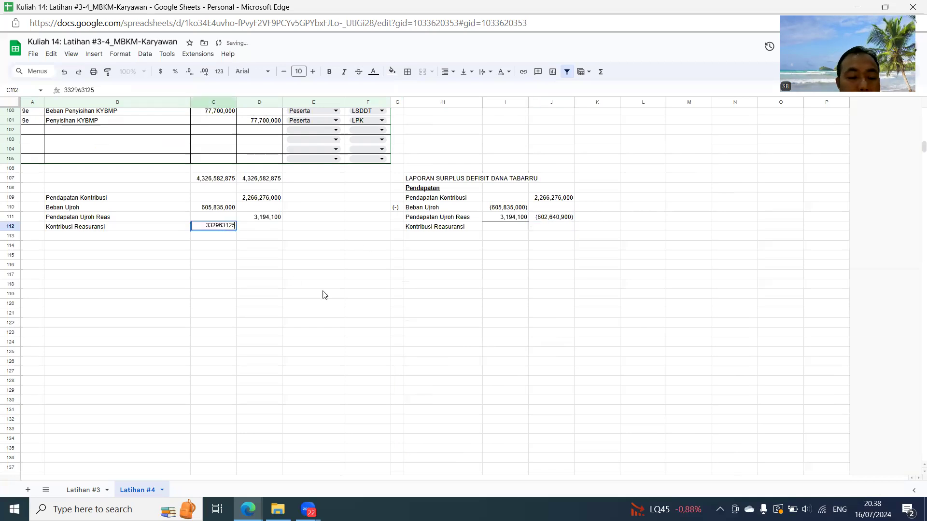
key("Escape")
- Enter =-C112 in J112 as the Kontribusi Reasuransi amount and give the cell a bottom border
left_click(547, 281)
left_click(544, 227)
type("=-")
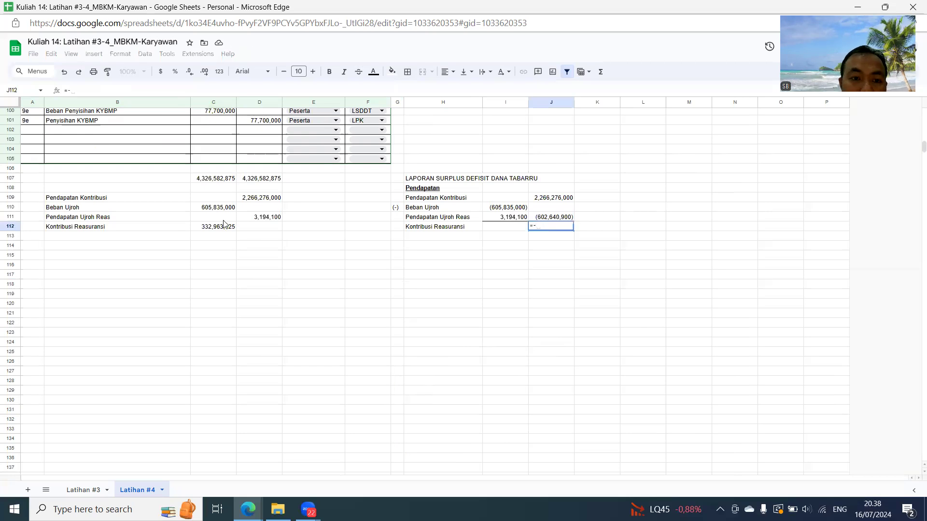
left_click(221, 229)
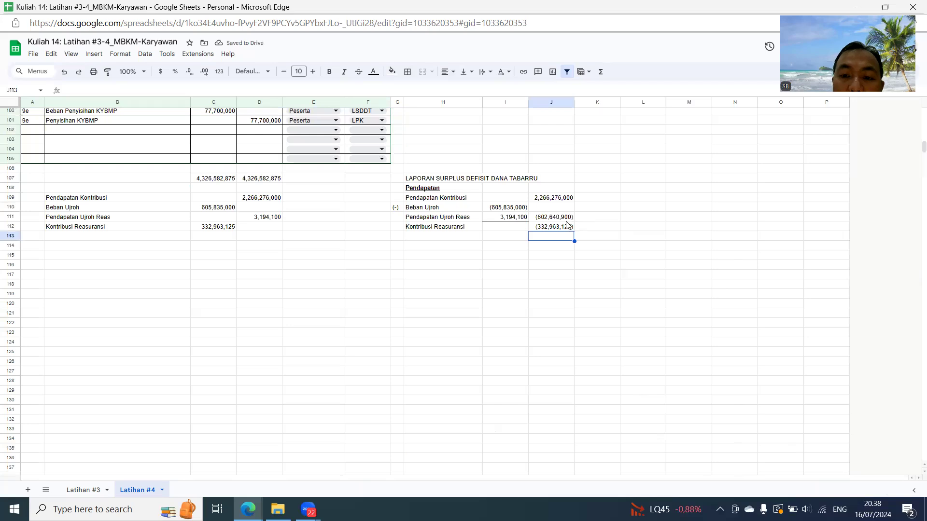
left_click(553, 226)
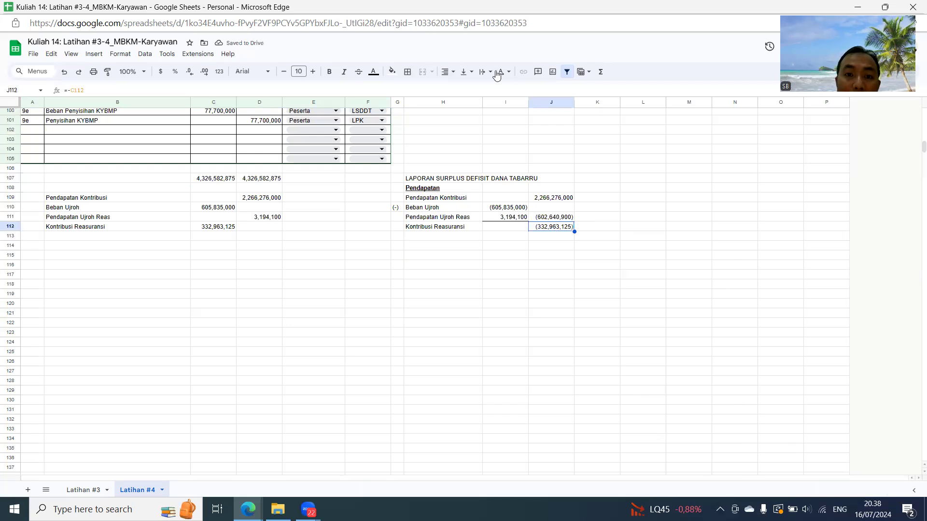
left_click(407, 73)
left_click(452, 107)
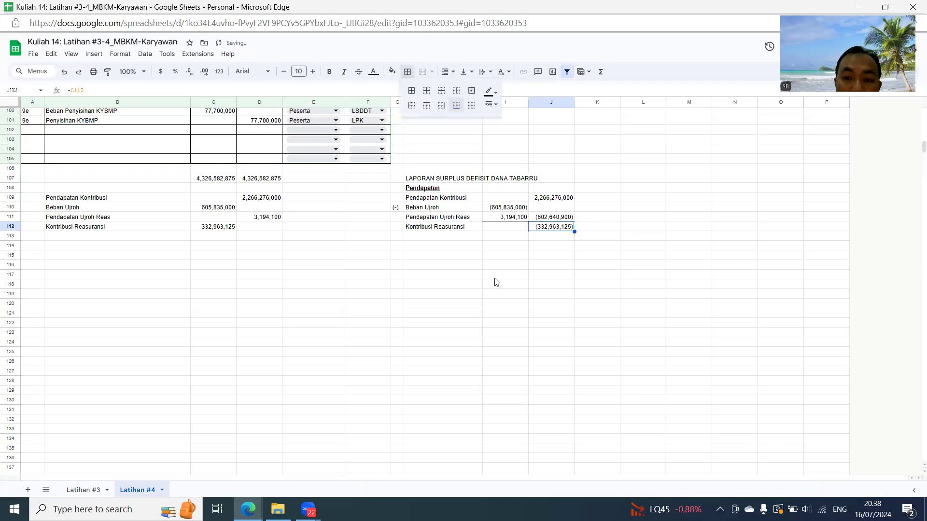
- Label H113 of the report as Tabarru Neto
left_click(470, 236)
type("Tabarru")
key("Tab")
key("Tab")
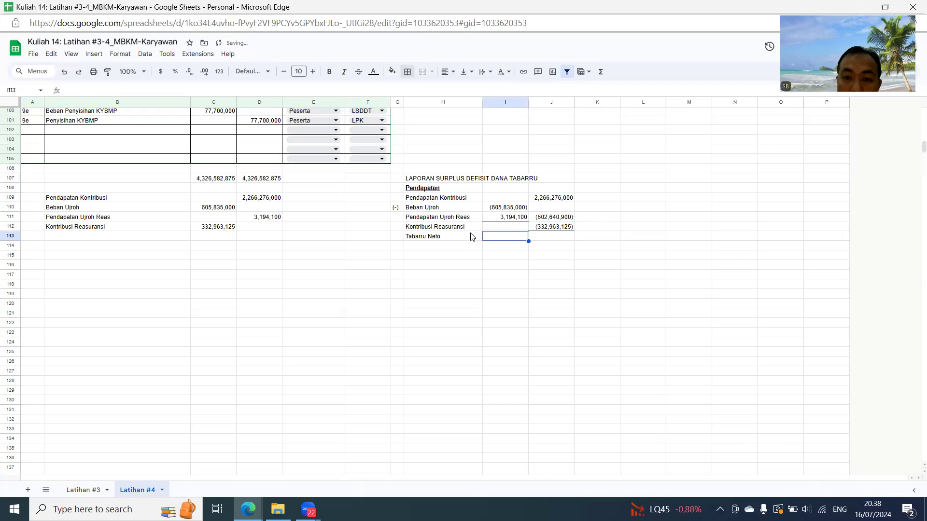
- Calculate Tabarru Neto in J113 with =sum(J109:J112)
type("=sum(")
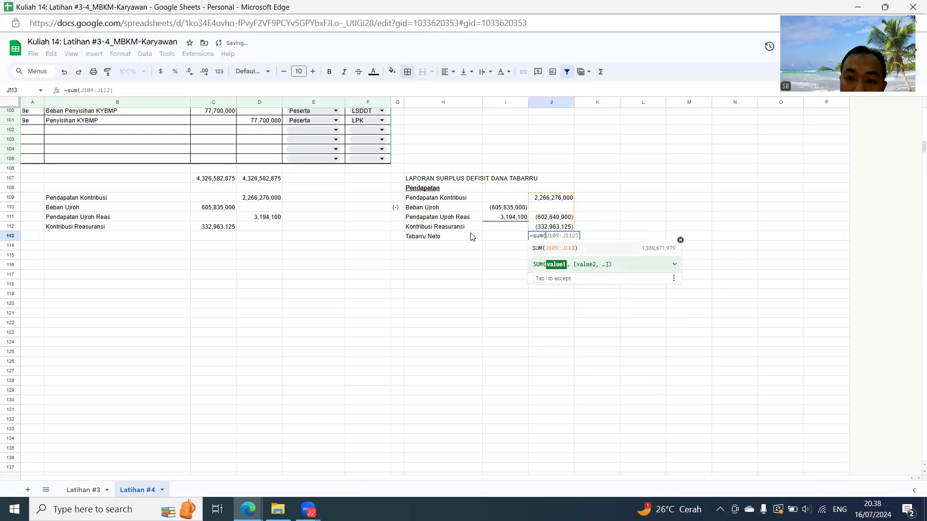
key("Up")
key("Up")
key("Up")
key("Up")
key("shift+Down")
key("shift+Down")
key("shift+Down")
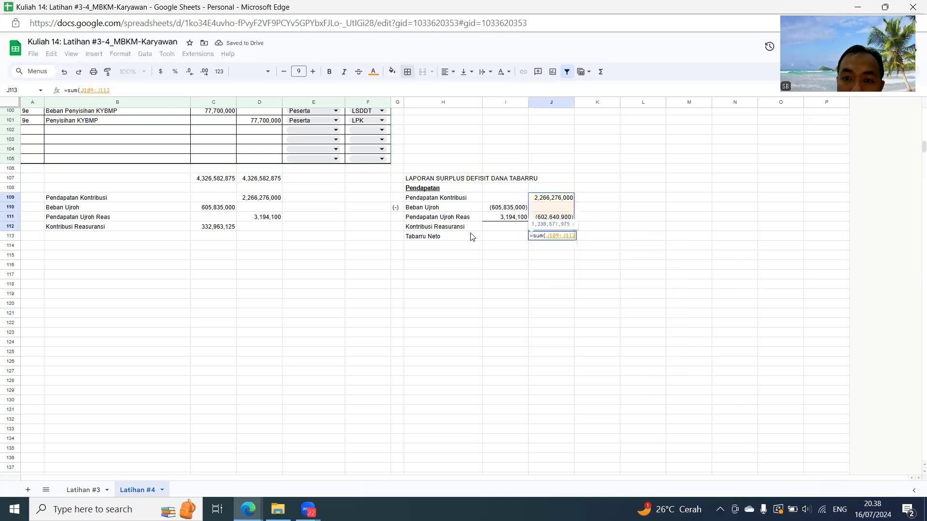
type(")")
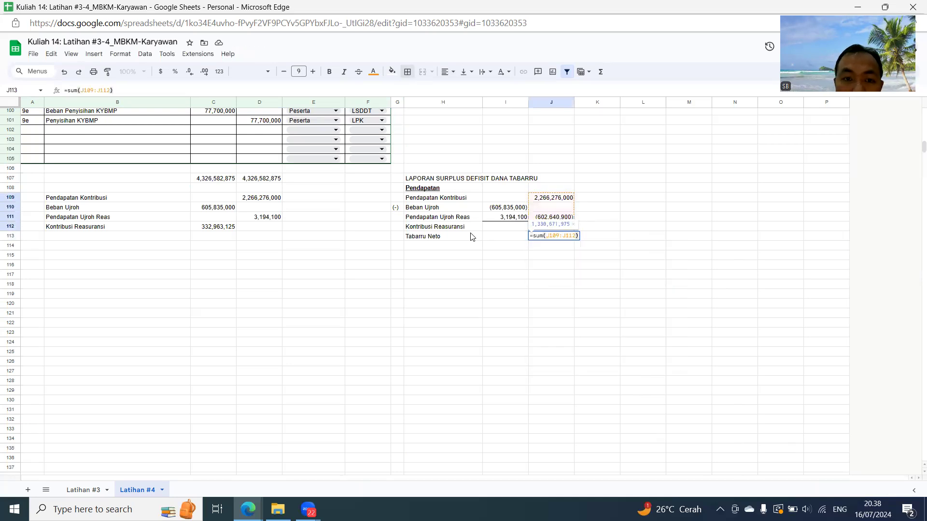
key("Return")
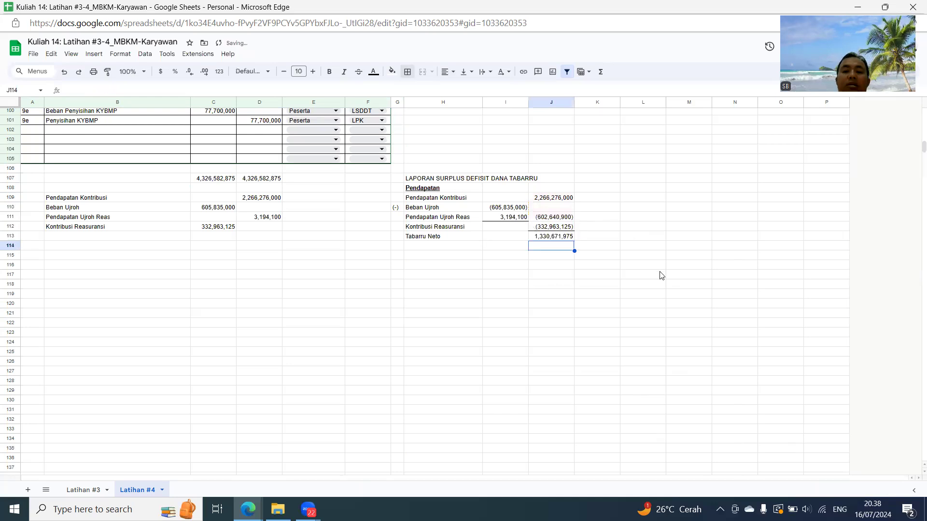
- Add the heading Beban Asuransi in H115, formatted bold and underlined
left_click(429, 256)
type("Beban Asuransi")
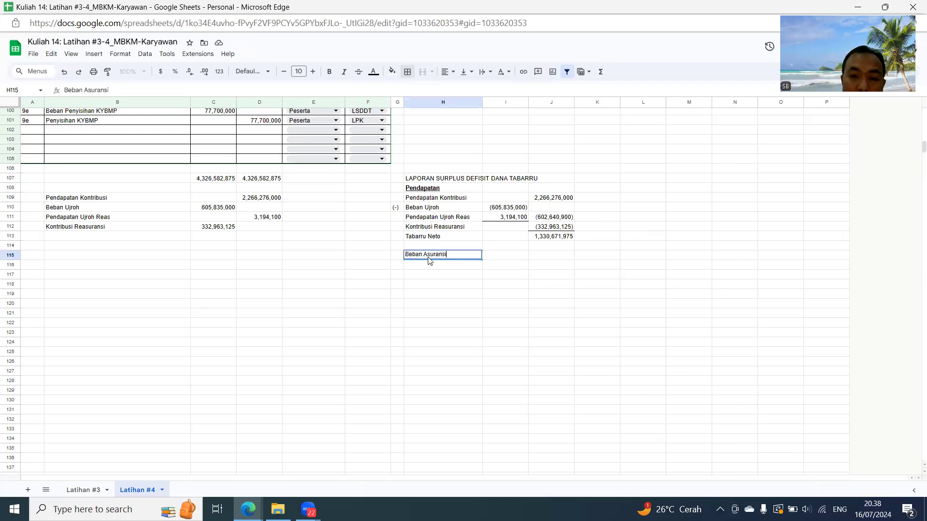
key("Return")
key("Up")
key("ctrl+b")
key("ctrl+u")
key("Down")
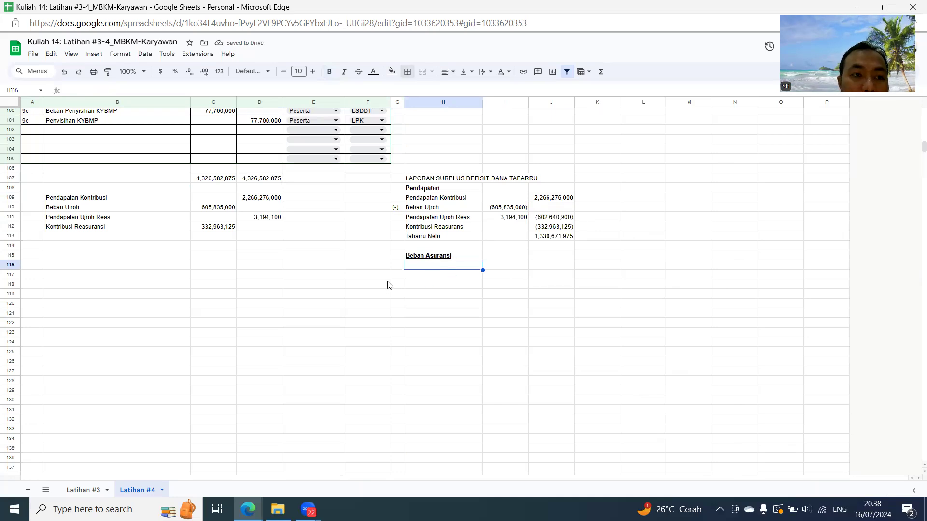
- Filter the AKUN column to show only Beban Penyisihan KYBMP
scroll(311, 256, "up", 20)
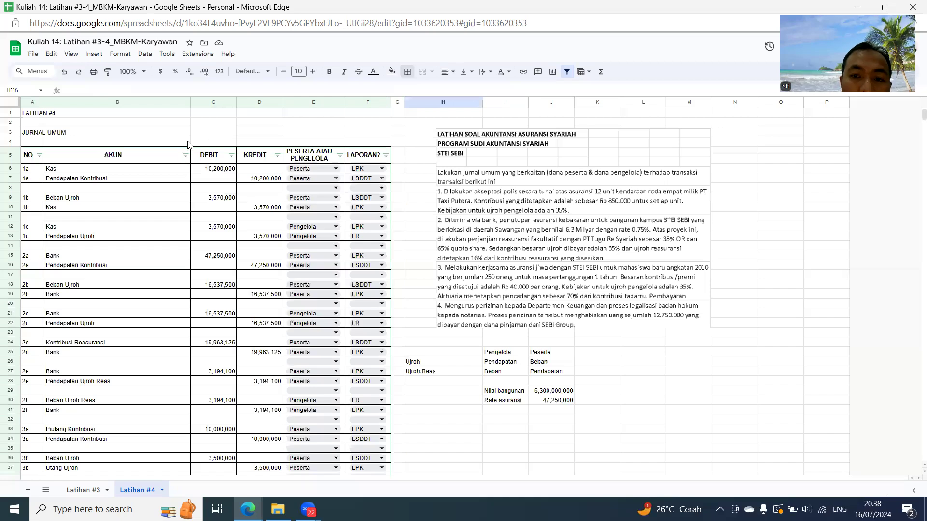
left_click(185, 155)
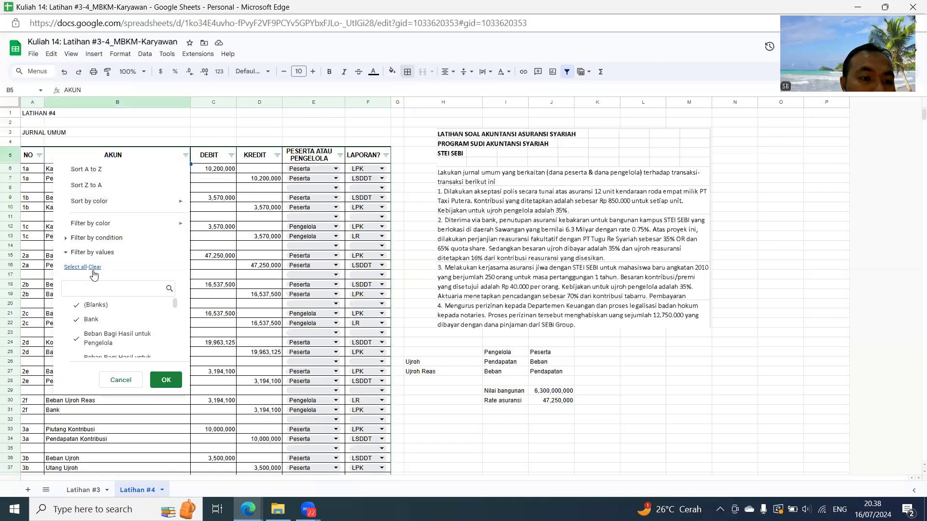
left_click(94, 267)
left_click(90, 288)
type("beban")
scroll(143, 323, "down", 3)
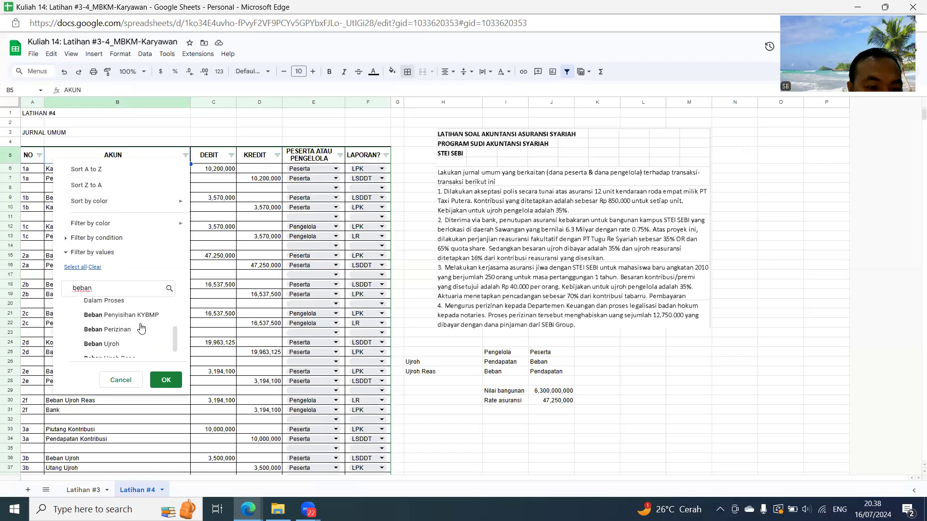
scroll(146, 321, "down", 1)
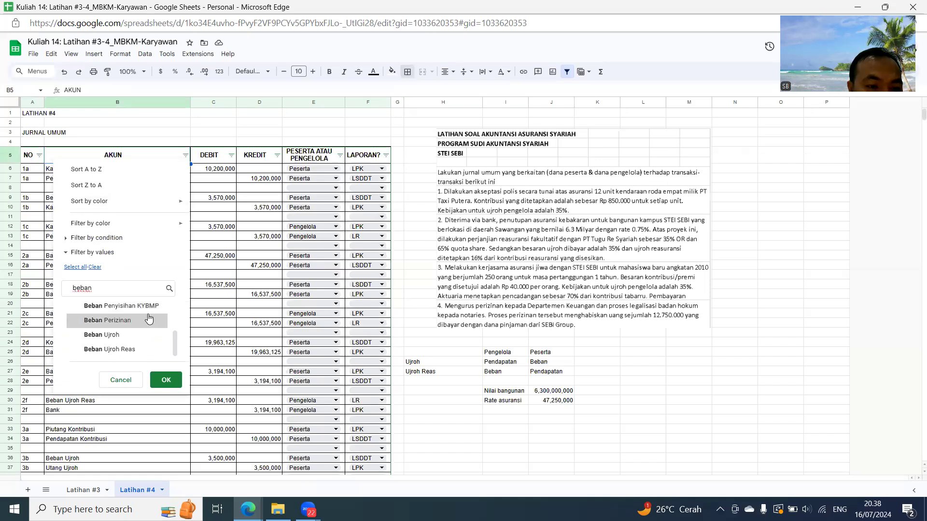
scroll(148, 319, "up", 2)
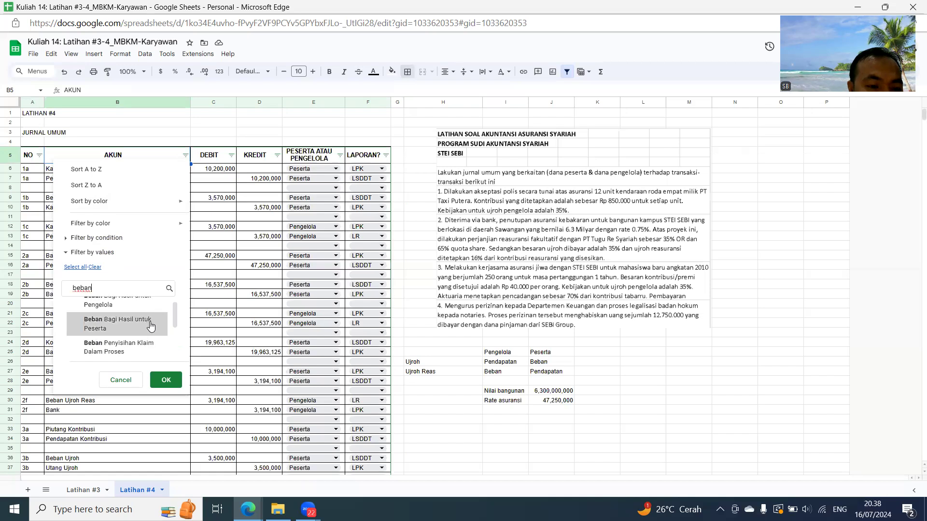
scroll(151, 324, "down", 2)
left_click(165, 306)
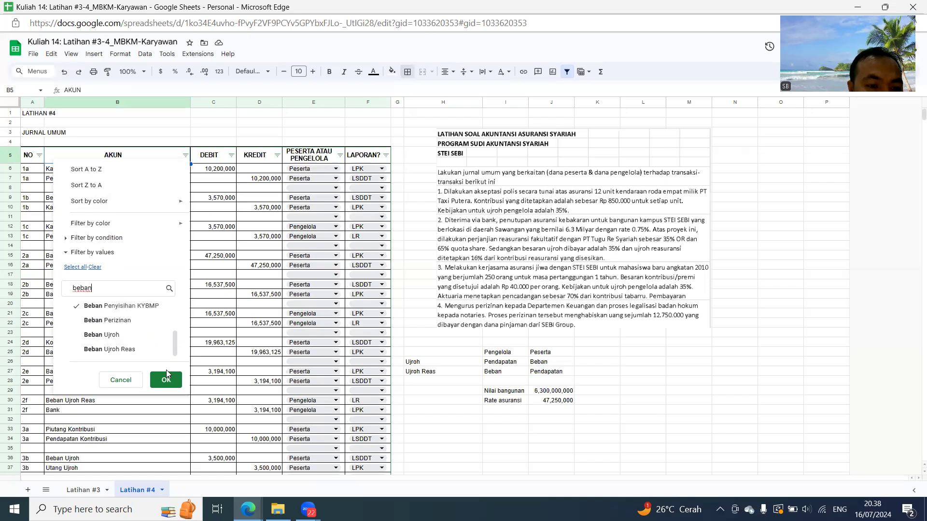
left_click(167, 379)
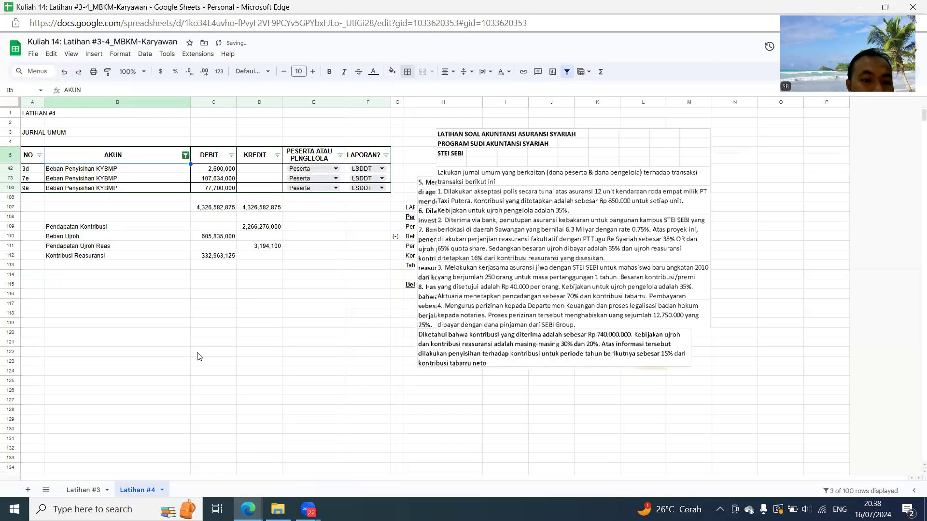
- Label B113 in the subtotal list by referencing the Beban Penyisihan KYBMP account name from B42
left_click(114, 267)
type("=")
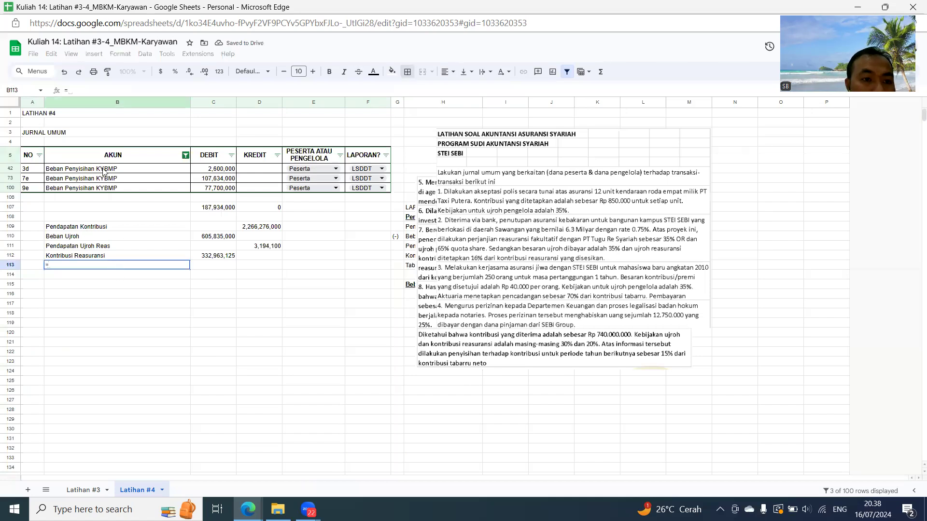
left_click(104, 171)
key("Return")
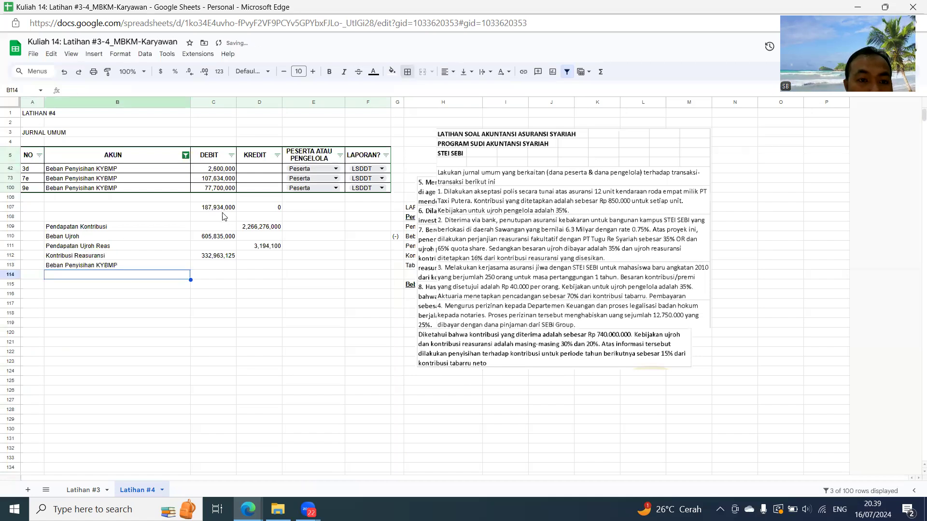
- Copy the filtered debit subtotal from C107 and paste it as a value in C113 for Beban Penyisihan KYBMP
left_click(218, 208)
key("ctrl+c")
left_click(211, 267)
key("ctrl+shift+v")
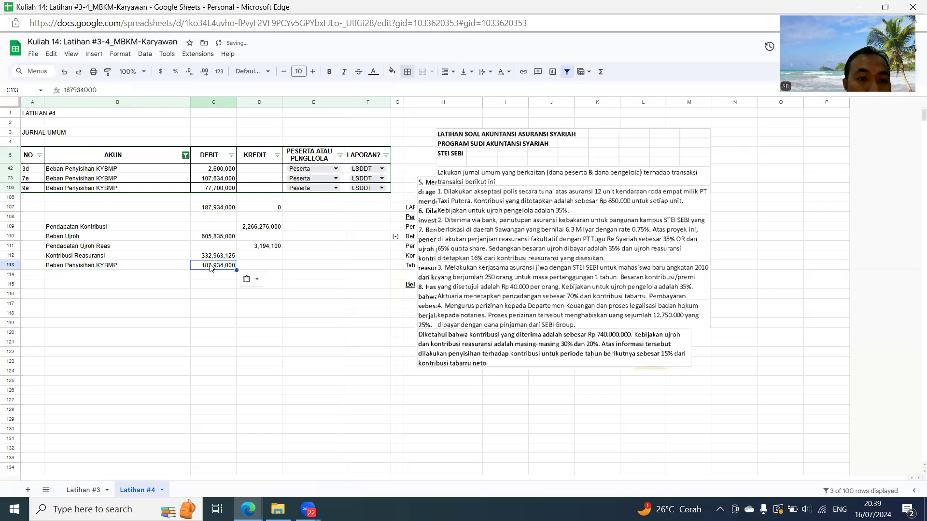
- Change the AKUN filter to show only Beban Penyisihan Klaim Dalam Proses
left_click(185, 154)
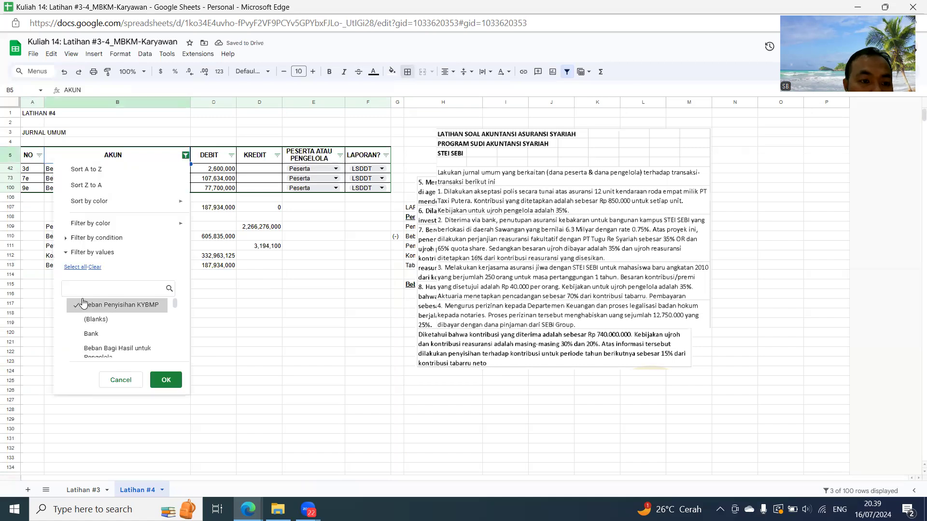
scroll(119, 329, "down", 3)
scroll(120, 330, "up", 3)
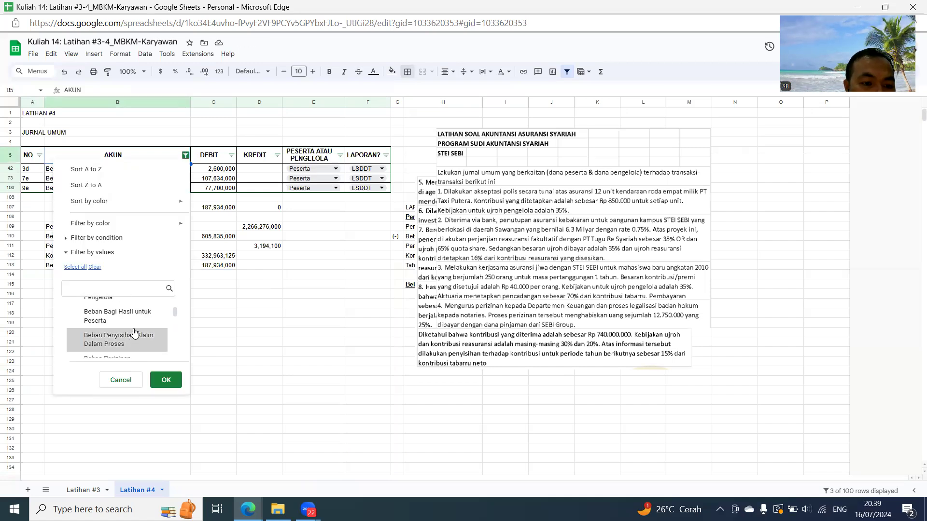
left_click(137, 338)
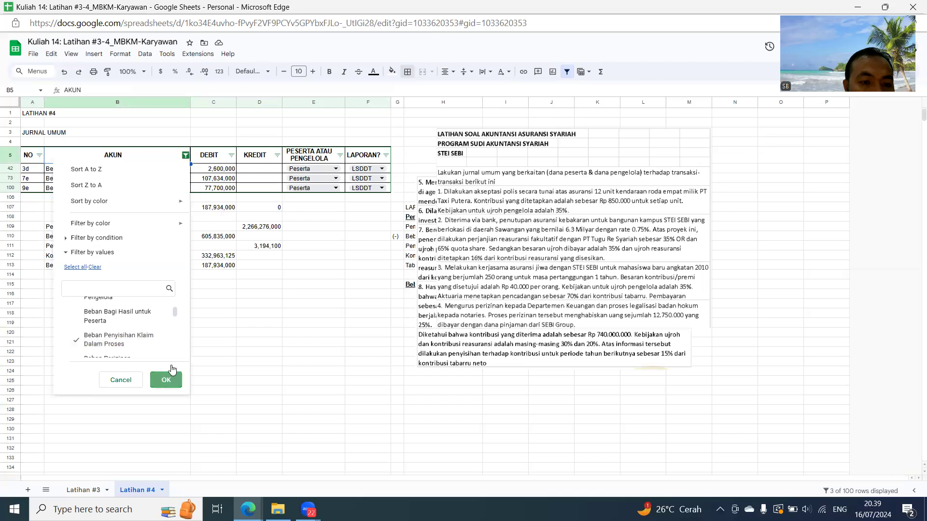
left_click(166, 379)
- Label B114 in the subtotal list by referencing the Beban Penyisihan Klaim Dalam Proses account name from B85
left_click(112, 256)
type("=")
left_click(129, 169)
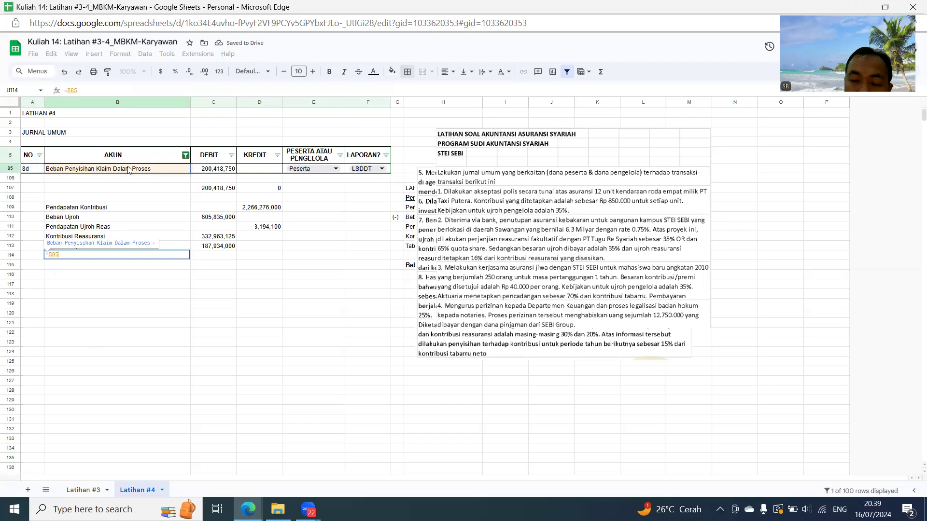
key("Return")
- Copy the debit subtotal from C107 and paste it as a value in C114 for Beban Penyisihan Klaim Dalam Proses
left_click(227, 188)
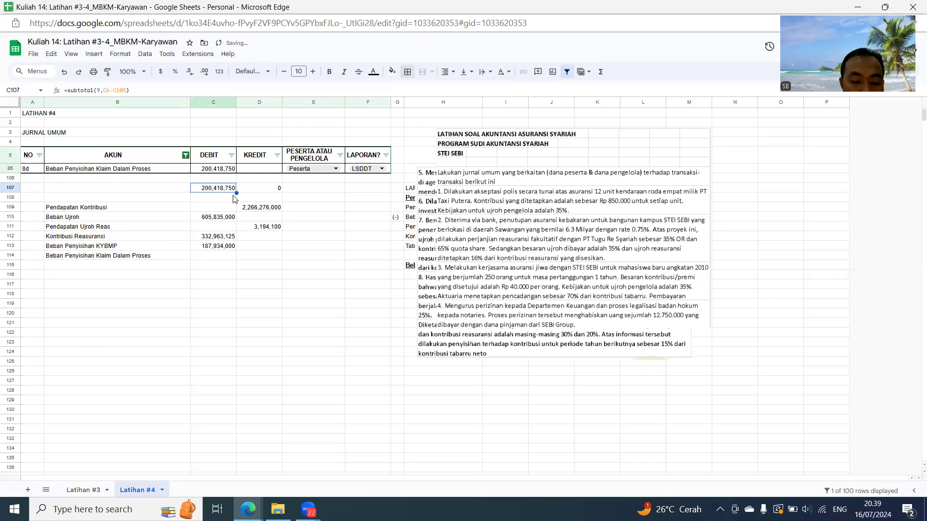
left_click(222, 257)
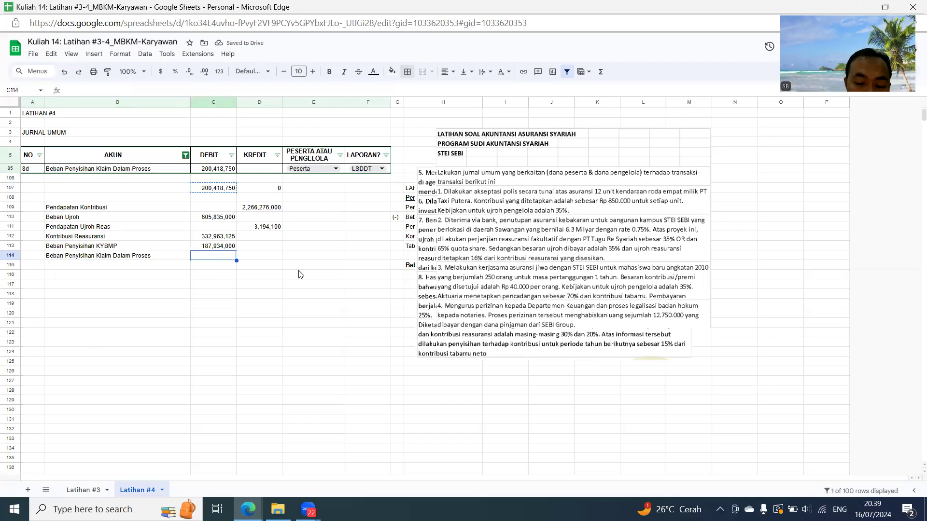
key("ctrl+shift+v")
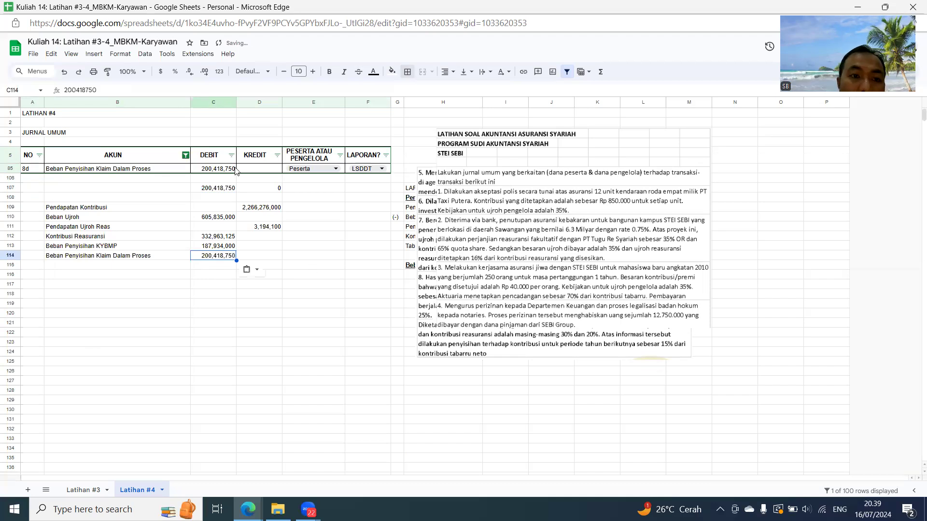
- Reset the AKUN filter to show all accounts in the journal
left_click(186, 155)
left_click(77, 267)
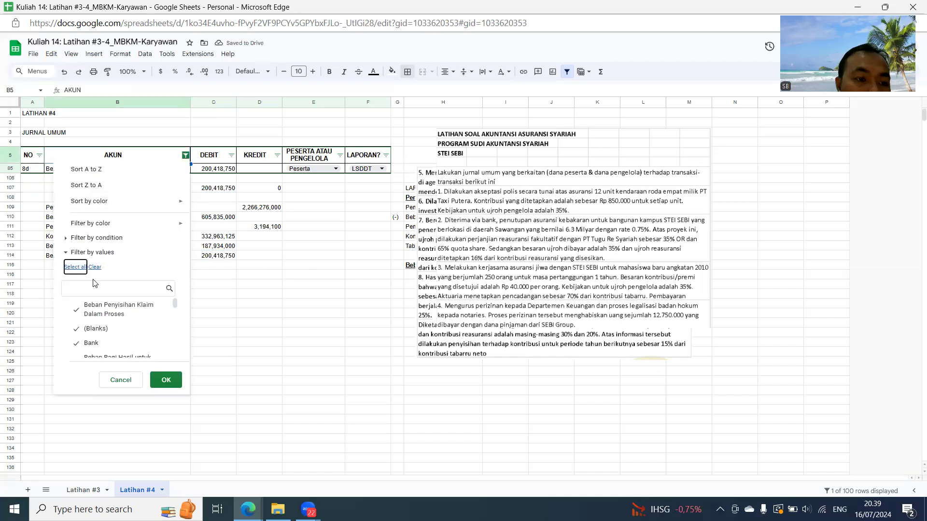
left_click(166, 380)
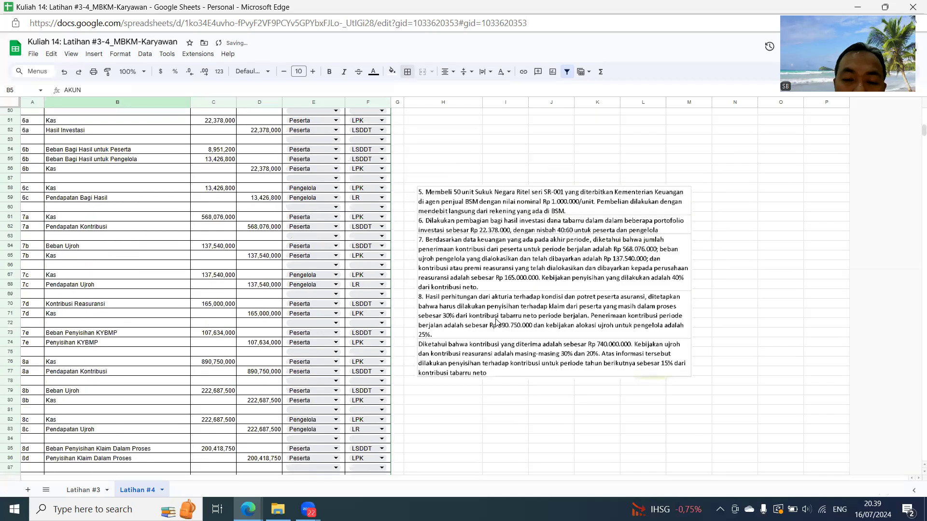
- Under Beban Asuransi, label H116 and H117 by referencing Beban Penyisihan KYBMP in B113 and Beban Penyisihan Klaim Dalam Proses in B114
scroll(463, 280, "down", 10)
left_click(414, 206)
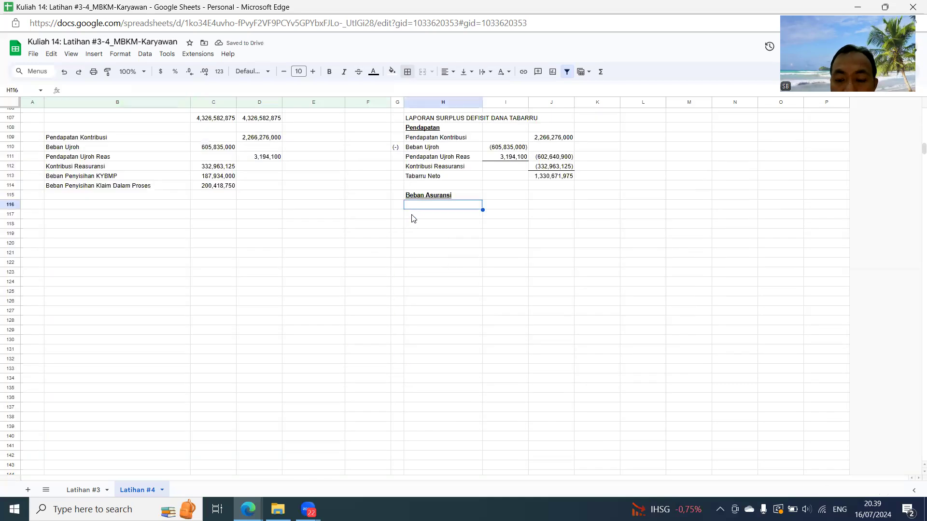
type("=")
left_click(128, 177)
key("Return")
type("=")
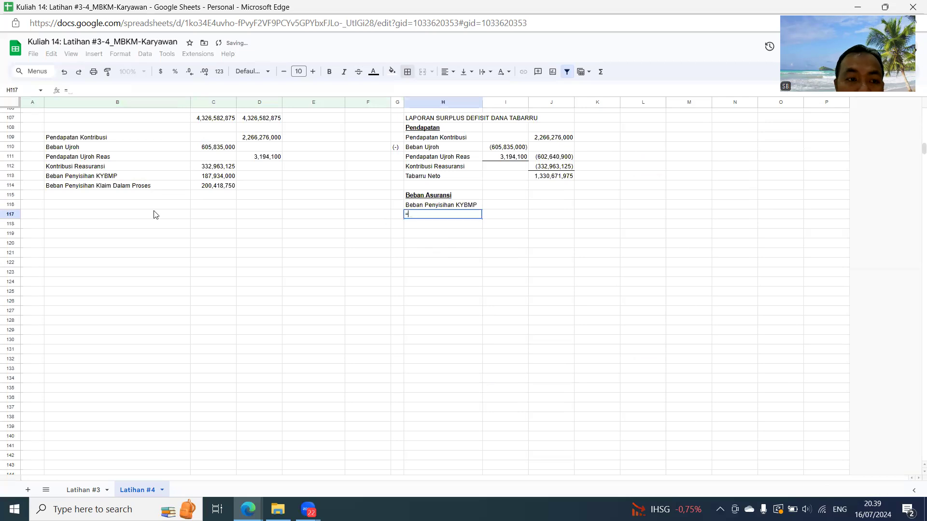
left_click(129, 189)
key("Return")
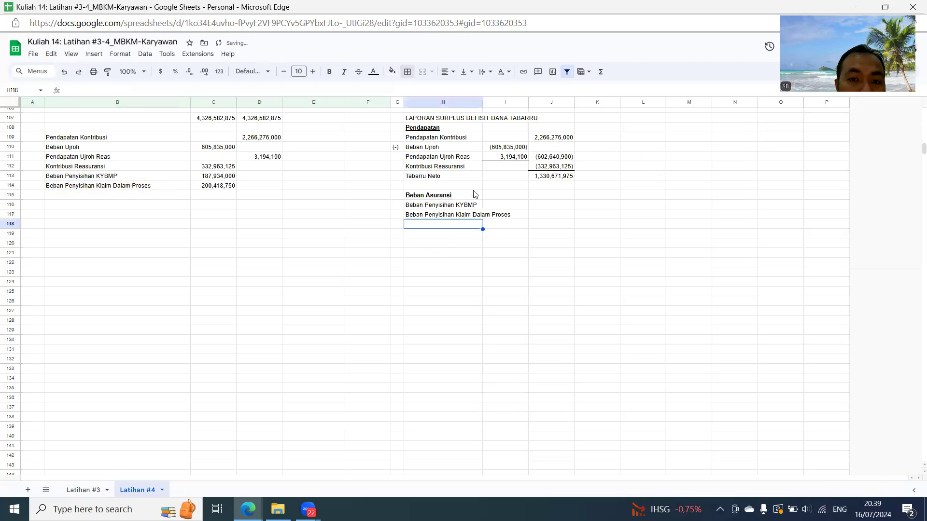
- Reference the amounts from C113 and C114 in J116 and J117 for the two Beban Asuransi lines
left_click(548, 204)
type("=")
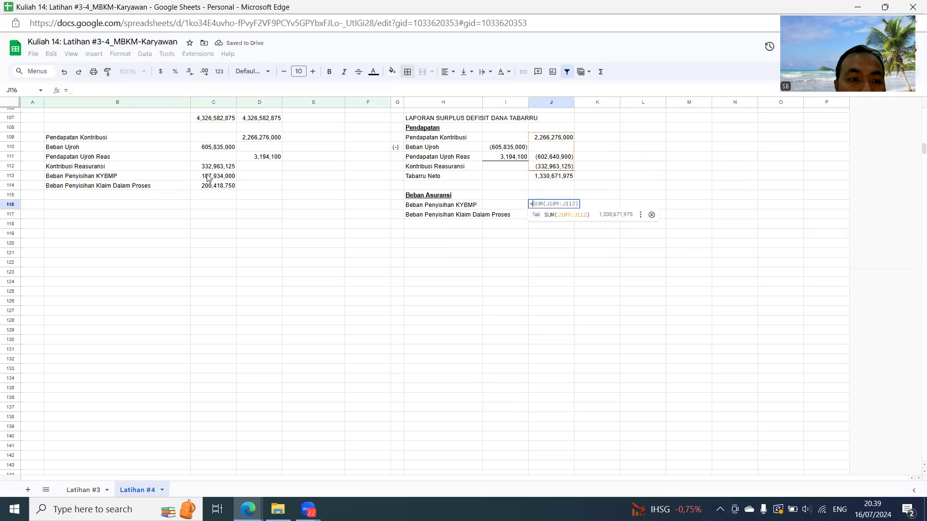
left_click(213, 180)
key("Return")
type("=")
left_click(209, 188)
key("Return")
- Total the Beban Asuransi amounts J116:J117 in J118 with SUM and add a bottom border to J117
type("=sum(")
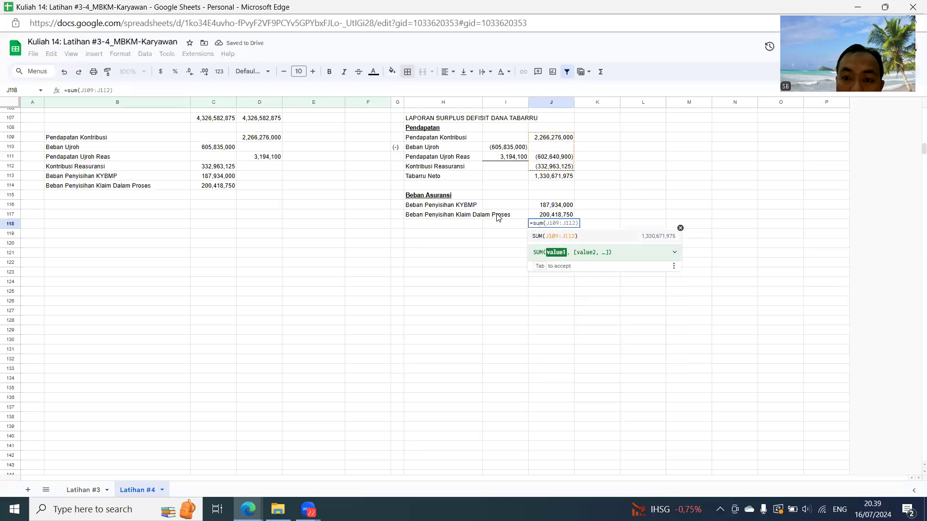
key("Up")
key("shift+Up")
key("Return")
key("Up")
key("Up")
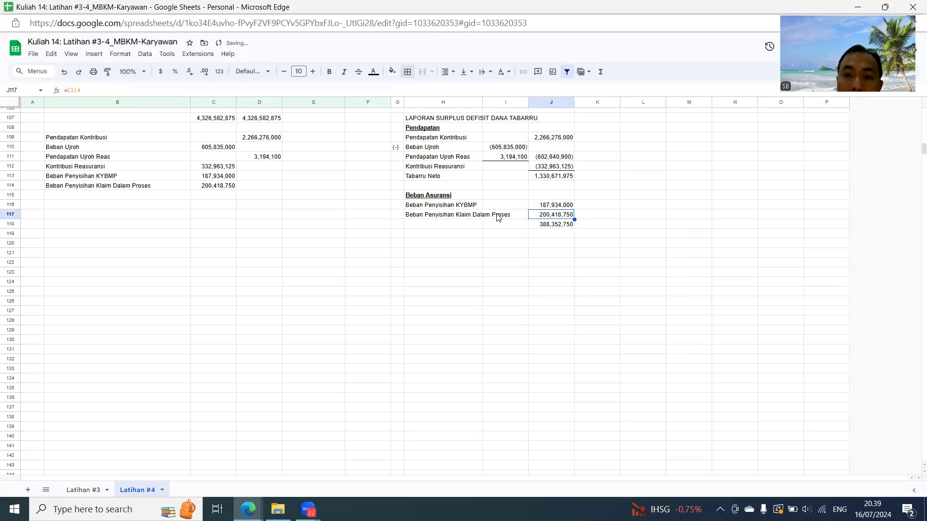
left_click(407, 71)
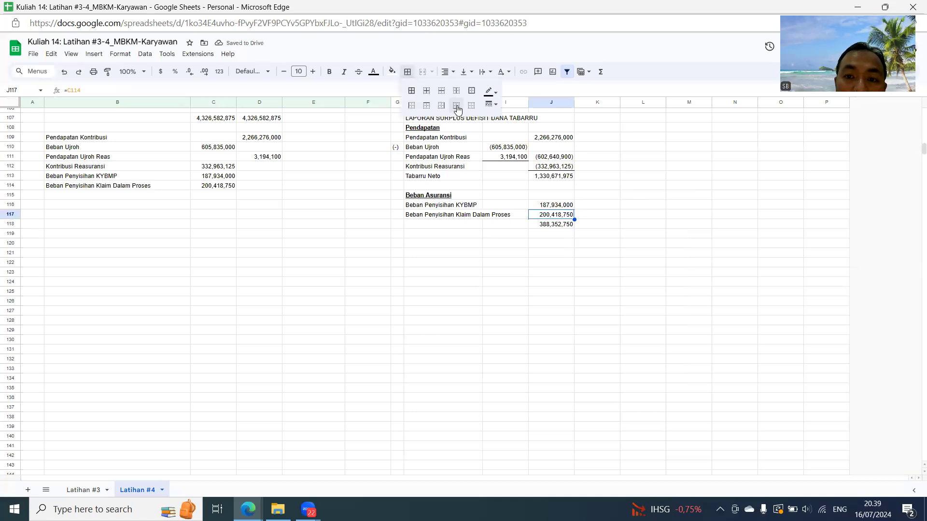
left_click(593, 293)
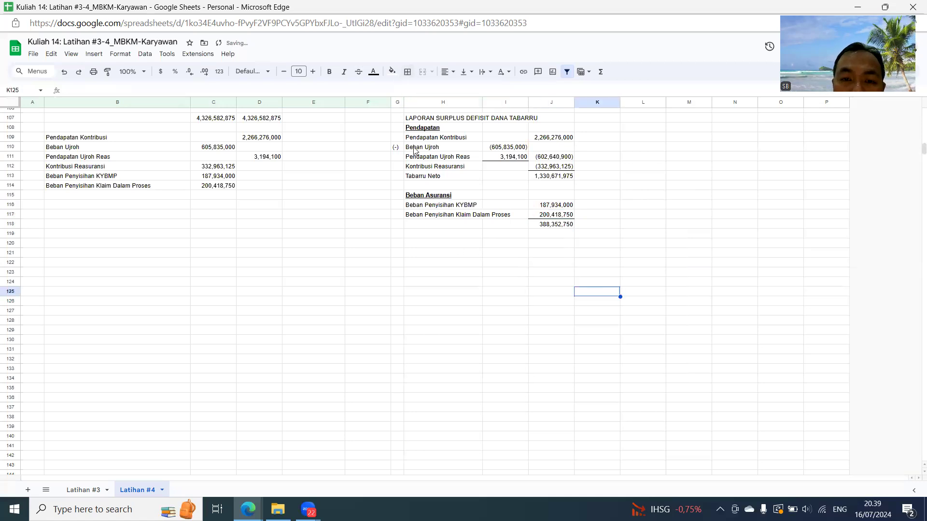
- Enter the label Surplus Underwriting in H120
left_click(436, 246)
type("Su")
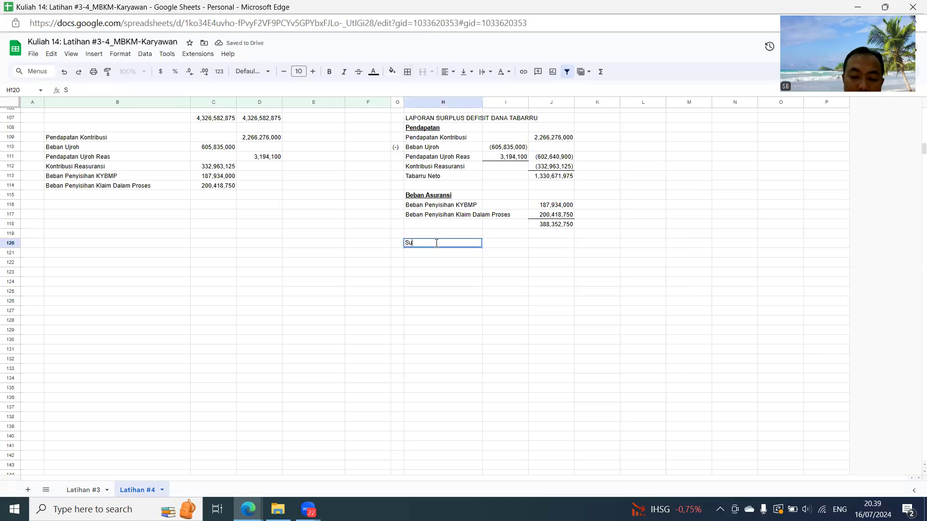
type("rplus Under")
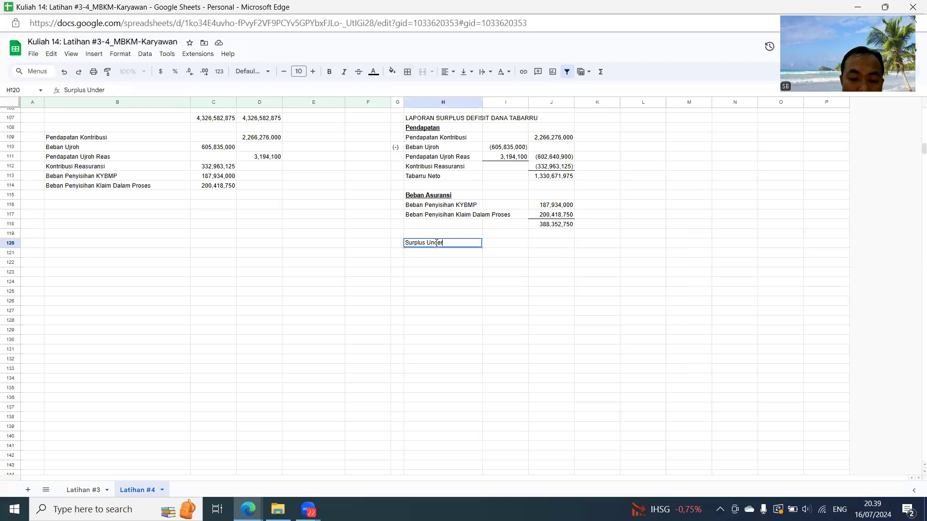
key("Return")
key("Up")
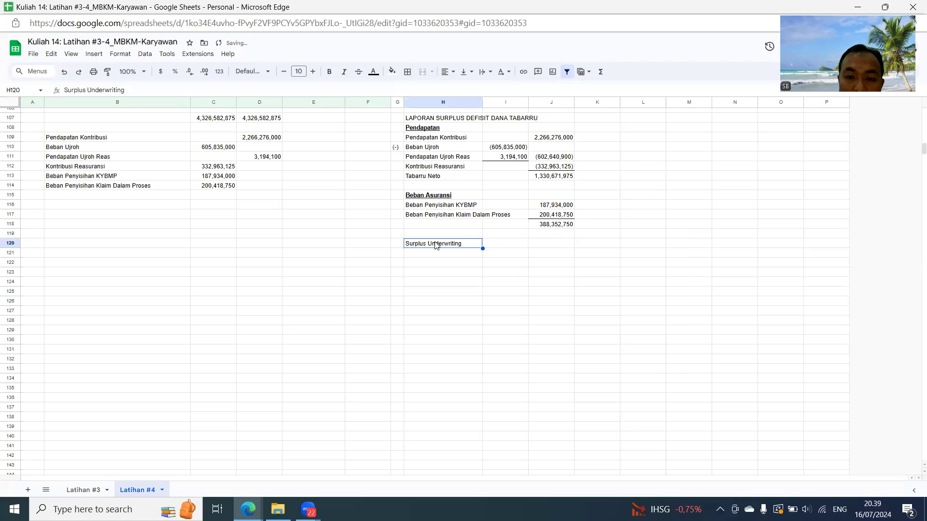
- Calculate Surplus Underwriting in J120 as Tabarru Neto minus the Beban Asuransi total, using =J113-J118
key("Right")
key("Right")
type("=")
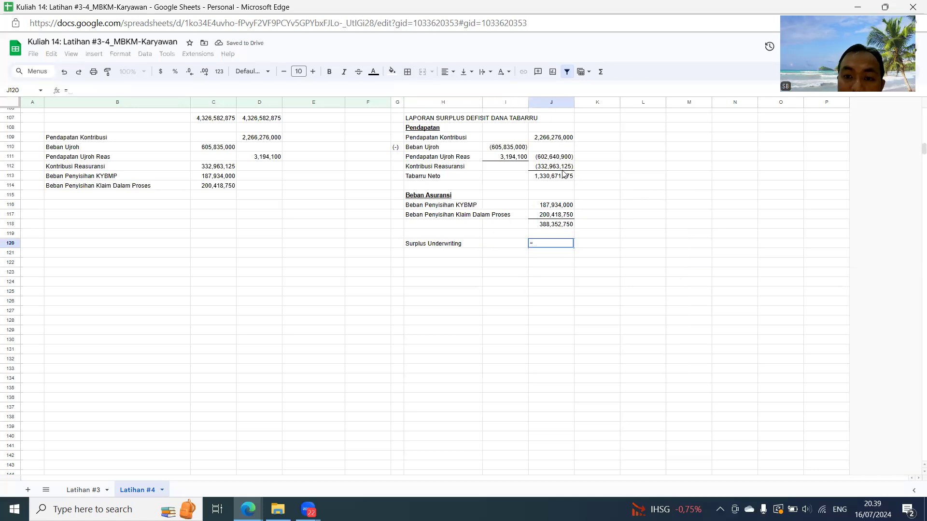
left_click(563, 169)
left_click(562, 178)
type("-")
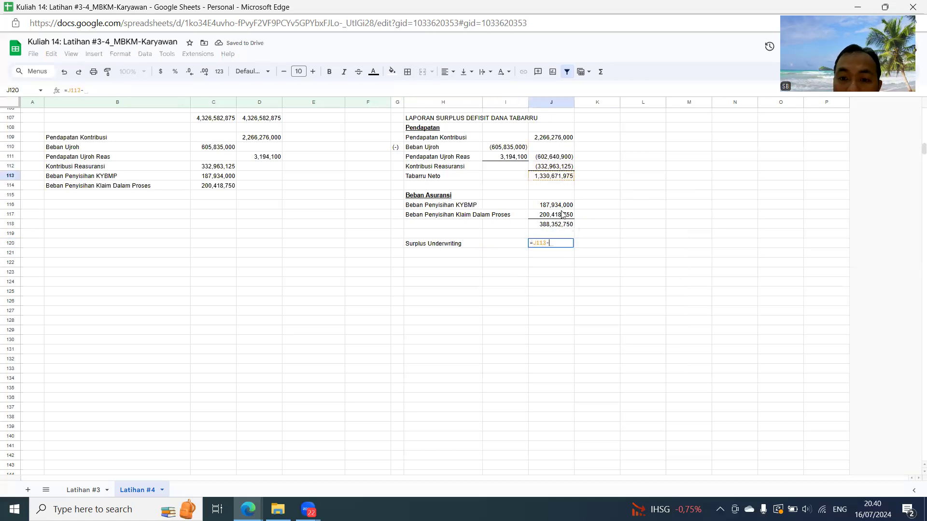
left_click(561, 225)
key("Return")
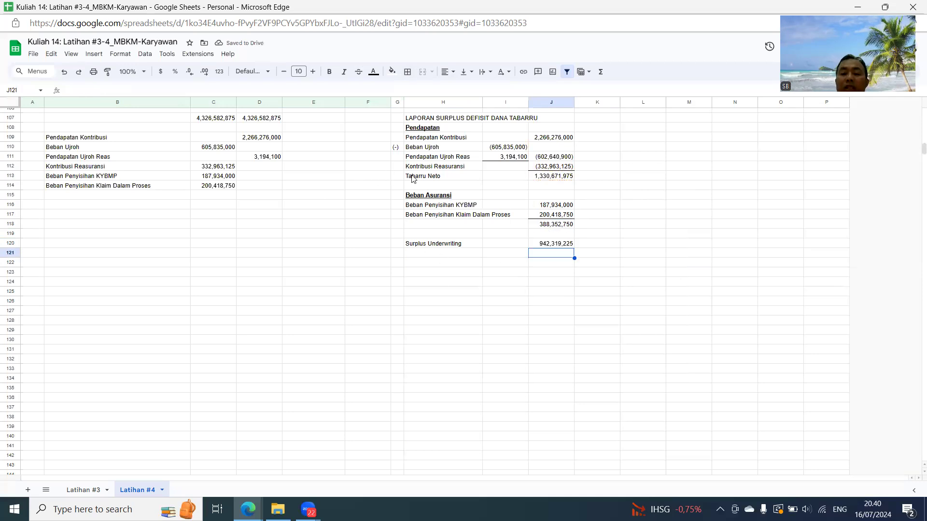
- Filter the AKUN column to show only Hasil Investasi
left_click(431, 263)
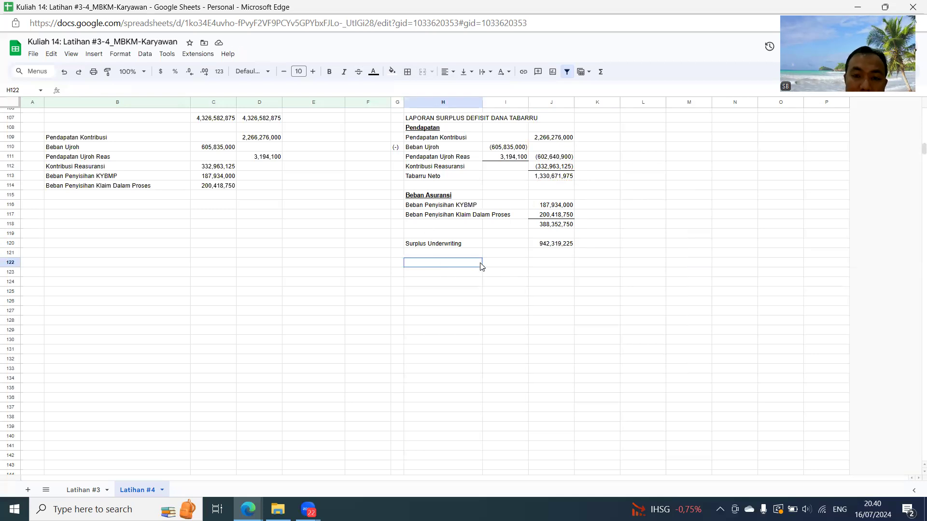
scroll(270, 274, "up", 15)
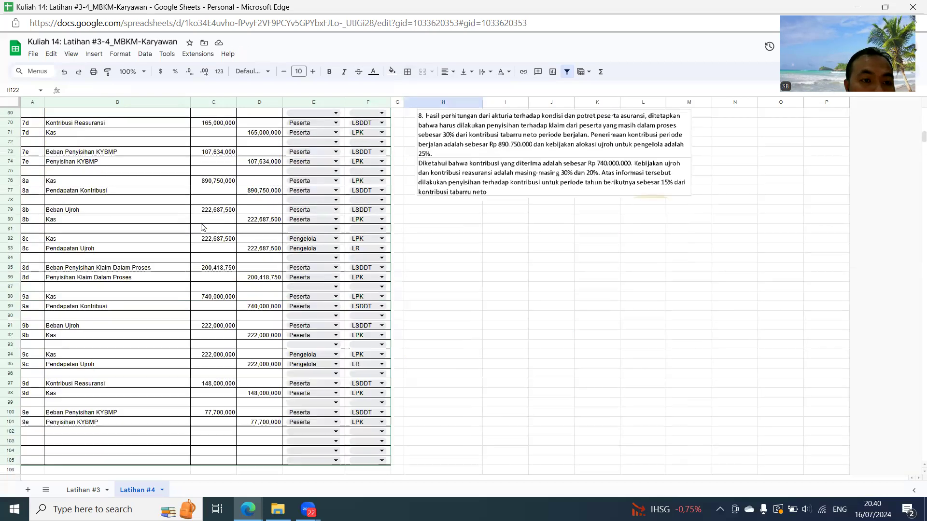
scroll(188, 156, "up", 4)
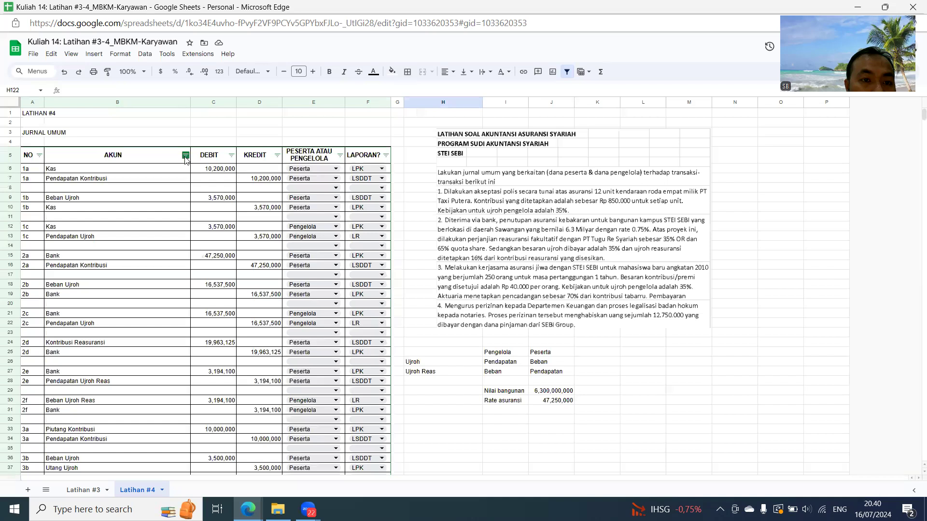
left_click(185, 155)
left_click(94, 267)
left_click(100, 286)
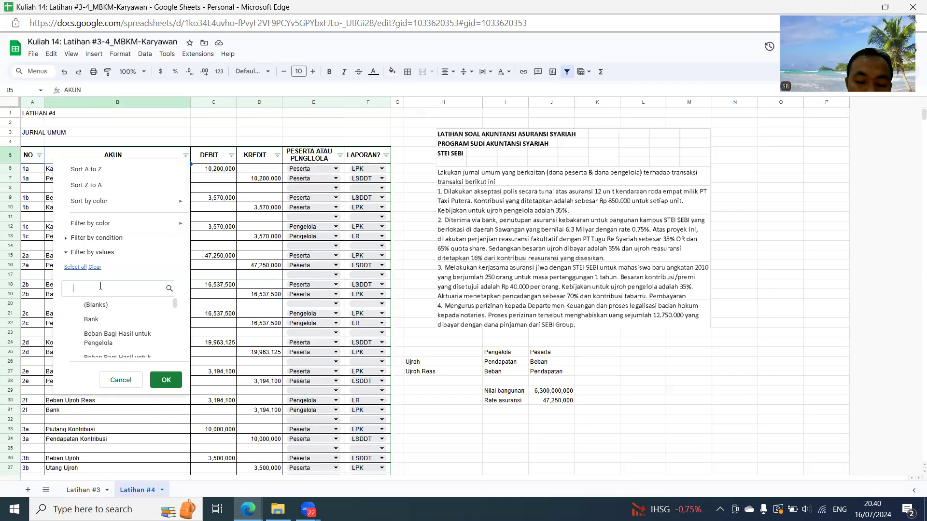
type("hasi")
left_click(108, 353)
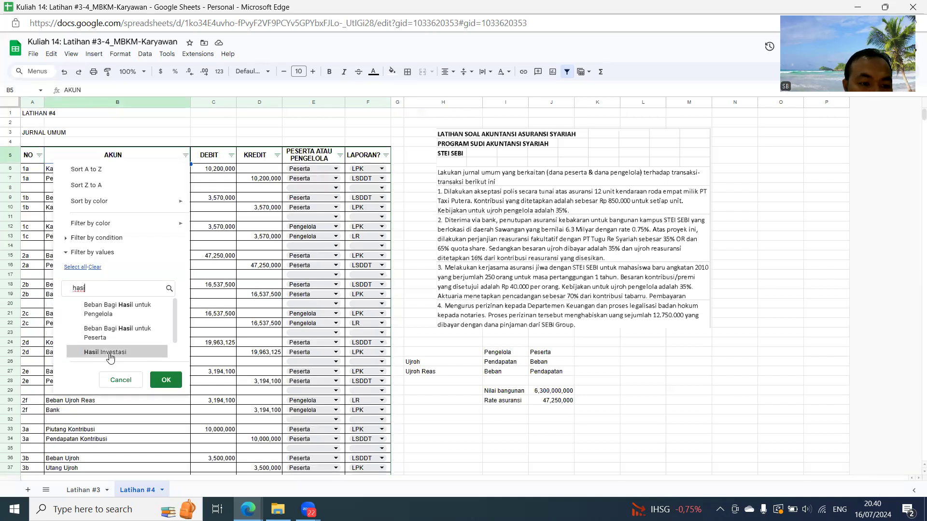
left_click(166, 380)
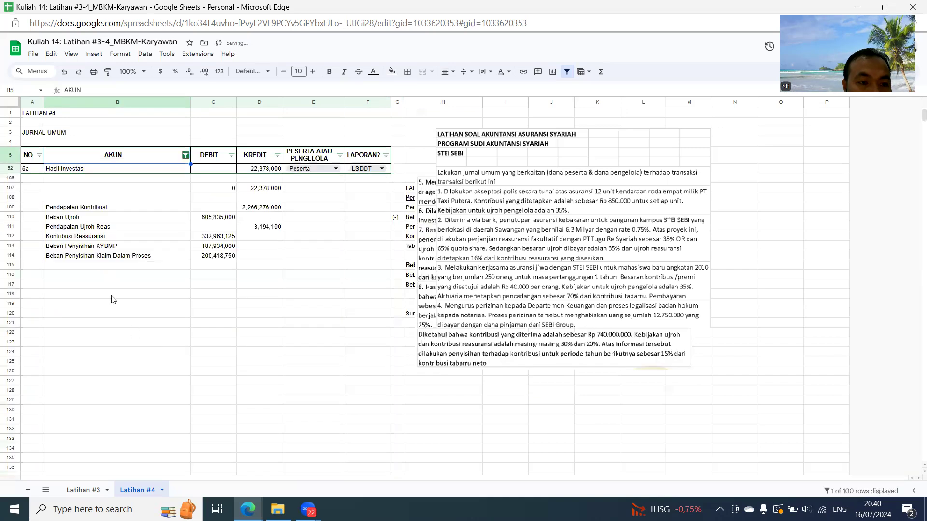
- Label B115 in the subtotal list by referencing the Hasil Investasi account name from B52
left_click(104, 269)
type("=")
left_click(83, 170)
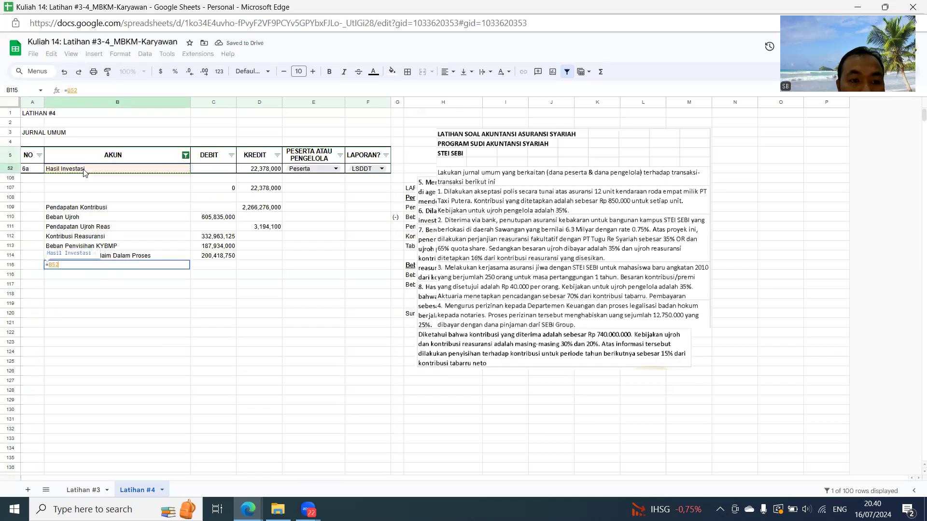
key("Return")
- Copy the Hasil Investasi credit amount from D52 and paste it as a value in D115
left_click(263, 169)
key("ctrl+c")
left_click(253, 266)
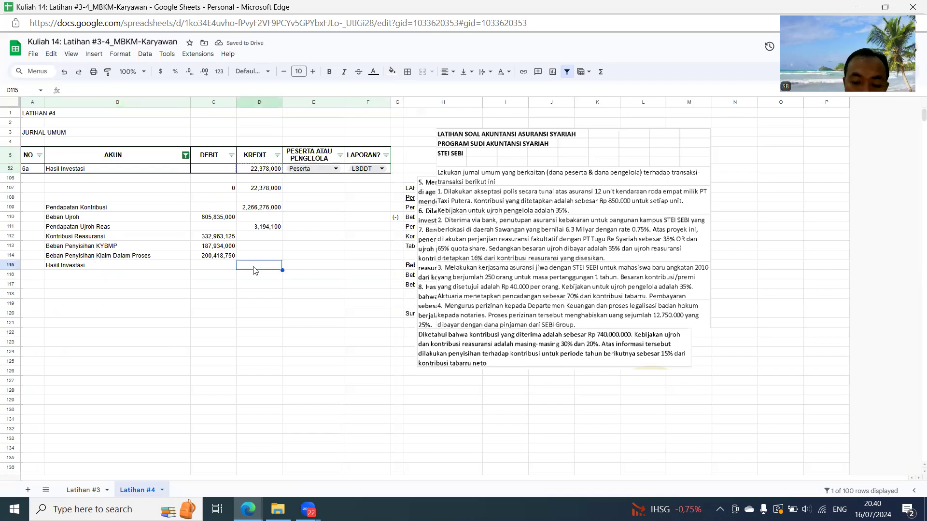
key("ctrl+v")
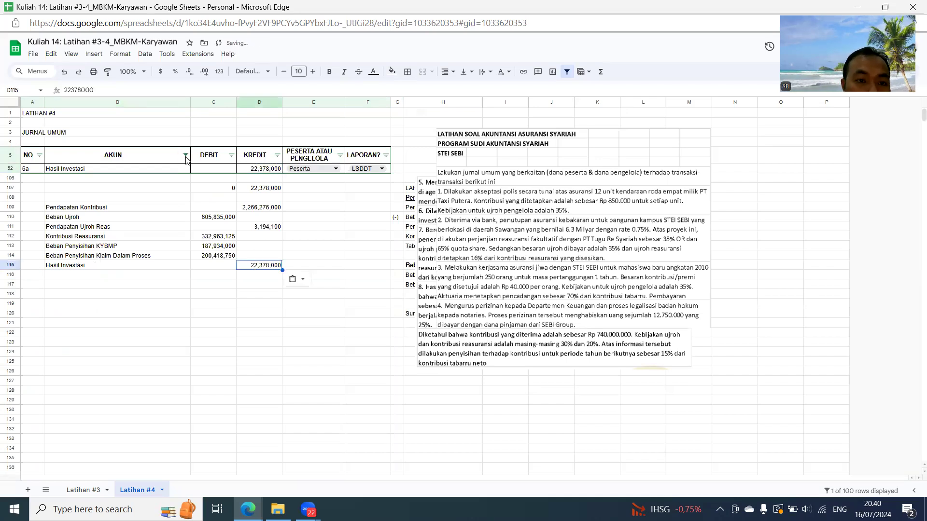
- Change the AKUN filter to show only Beban Bagi Hasil untuk Pengelola and Beban Bagi Hasil untuk Peserta
left_click(185, 155)
left_click(109, 305)
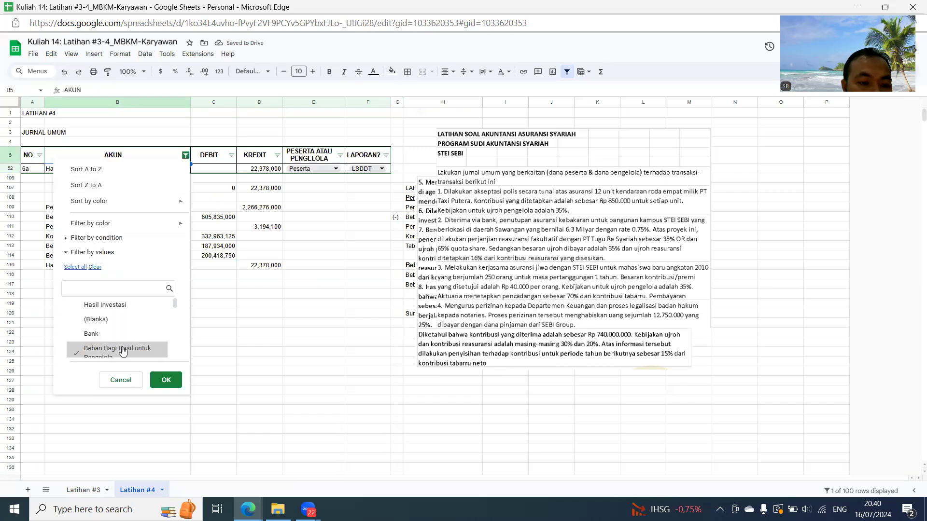
scroll(140, 338, "down", 2)
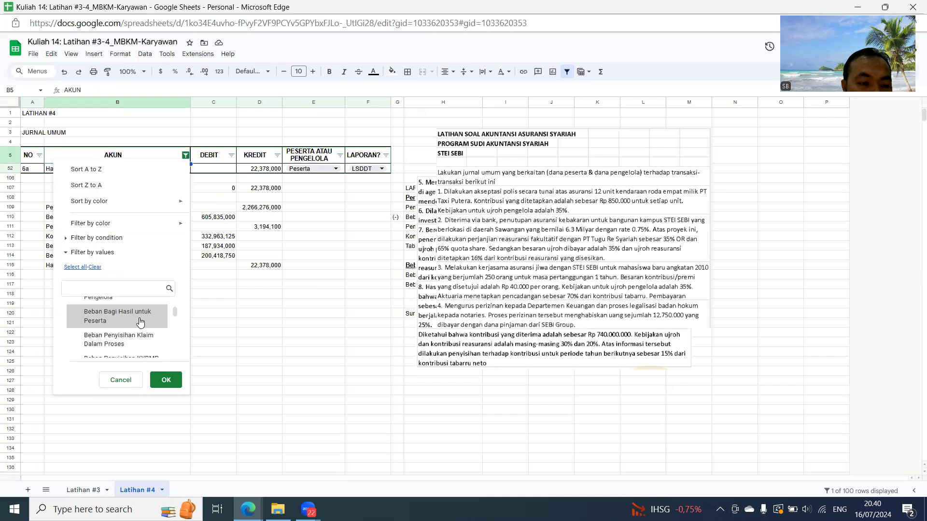
left_click(140, 322)
left_click(164, 380)
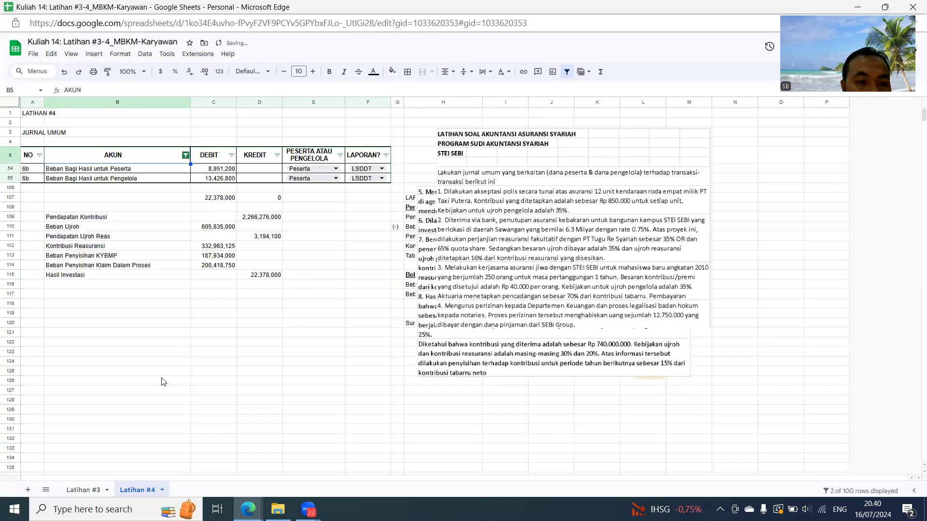
- Label B116 and B117 by referencing the Beban Bagi Hasil untuk Peserta and Beban Bagi Hasil untuk Pengelola account names from B54 and B55
left_click(102, 287)
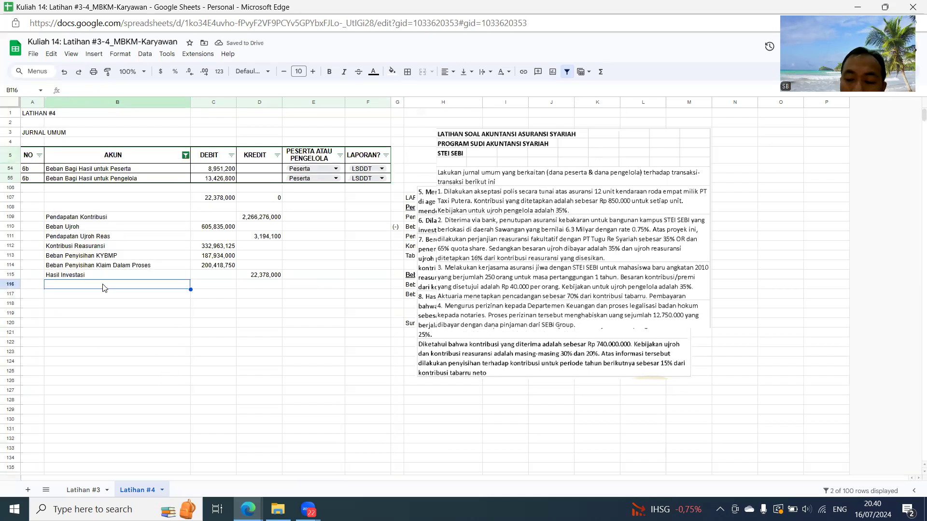
type("=")
left_click(100, 170)
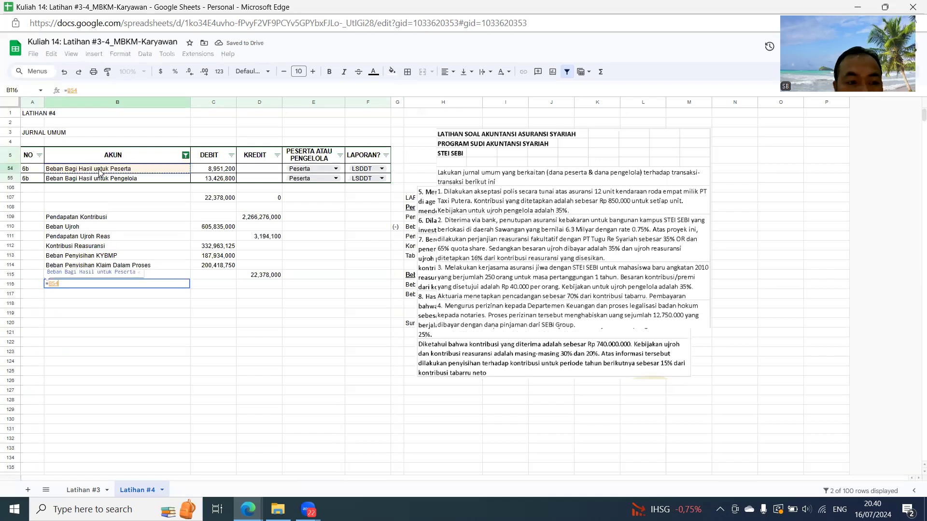
key("Return")
type("=")
left_click(112, 179)
key("Return")
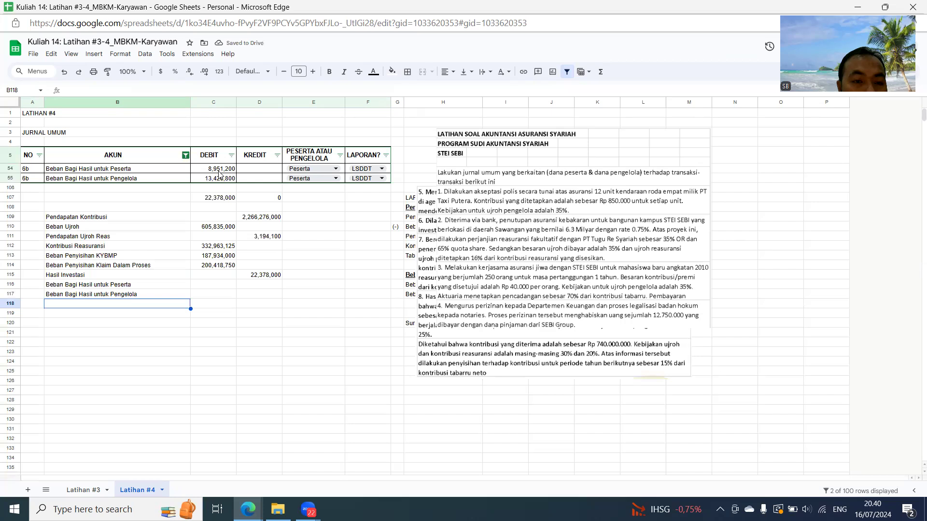
- Copy the two Beban Bagi Hasil debit amounts from C54:C55 and paste them as values in C116:C117
left_click_drag(221, 170, 220, 178)
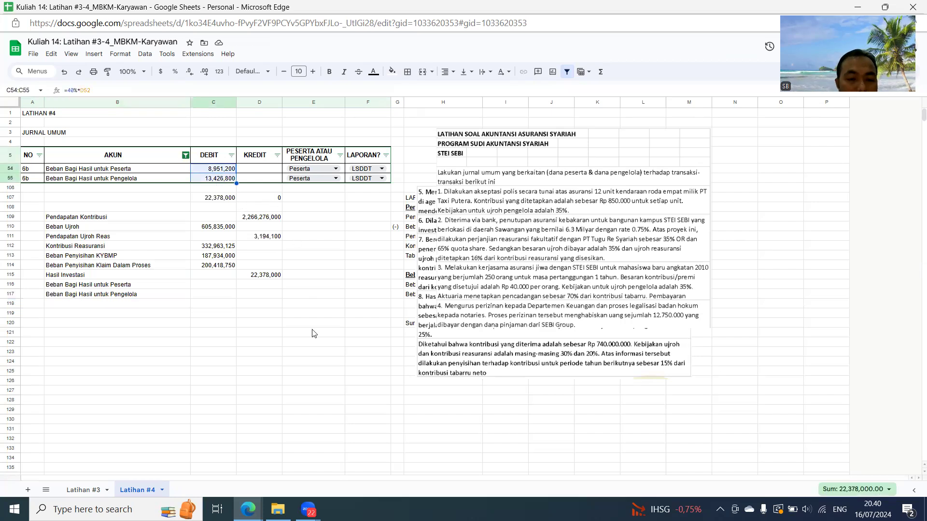
key("ctrl+c")
left_click(224, 286)
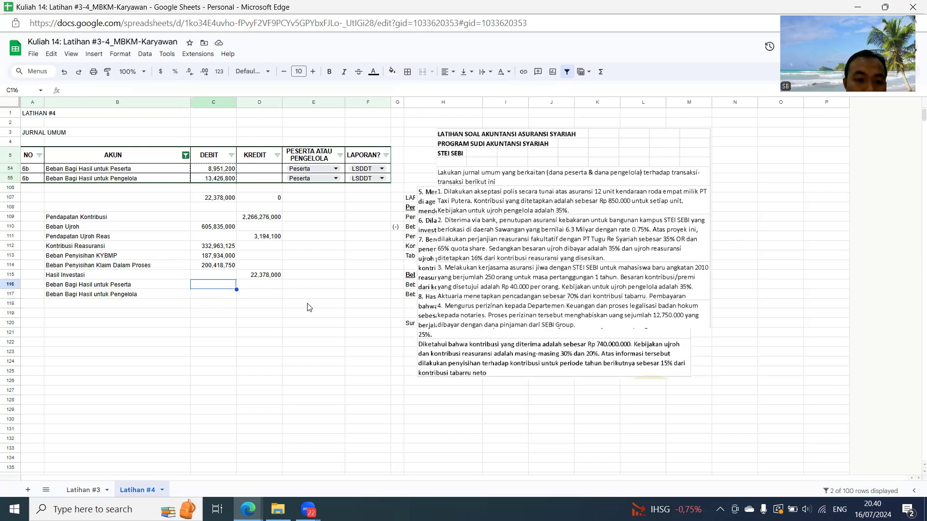
key("ctrl+v")
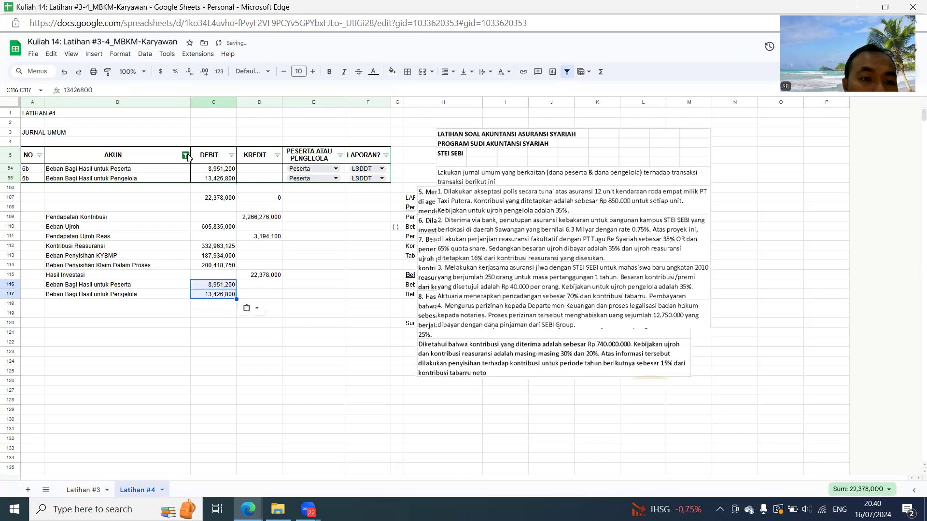
- Filter the AKUN column to show only Beban Penyisihan KYBMP and check its debit total
left_click(186, 155)
left_click(95, 266)
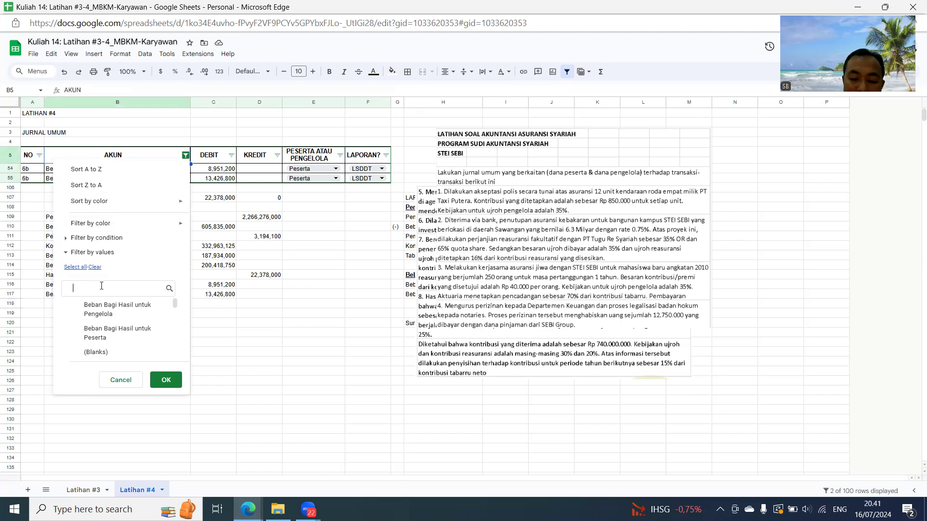
left_click(102, 286)
type("kybm")
left_click(104, 305)
left_click(172, 383)
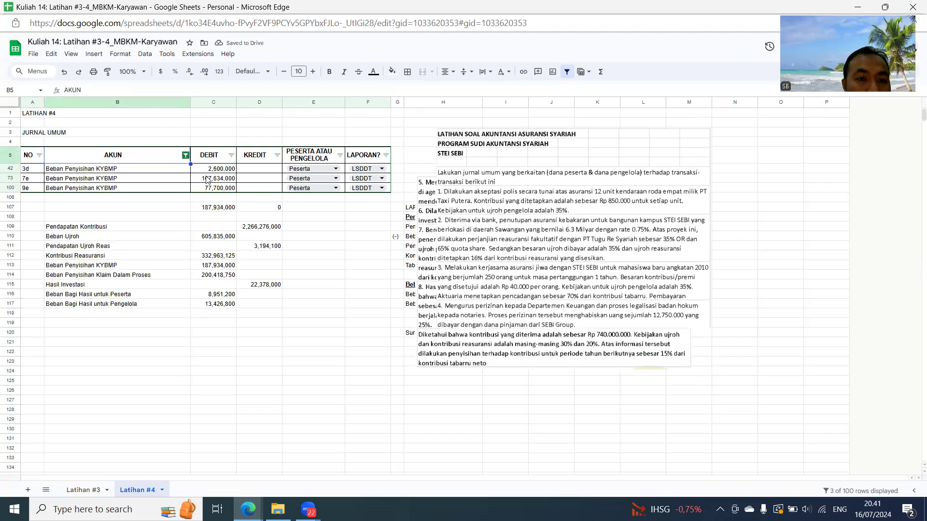
- Change the AKUN filter to show only Beban Penyisihan Klaim Dalam Proses and check its debit total
left_click(185, 155)
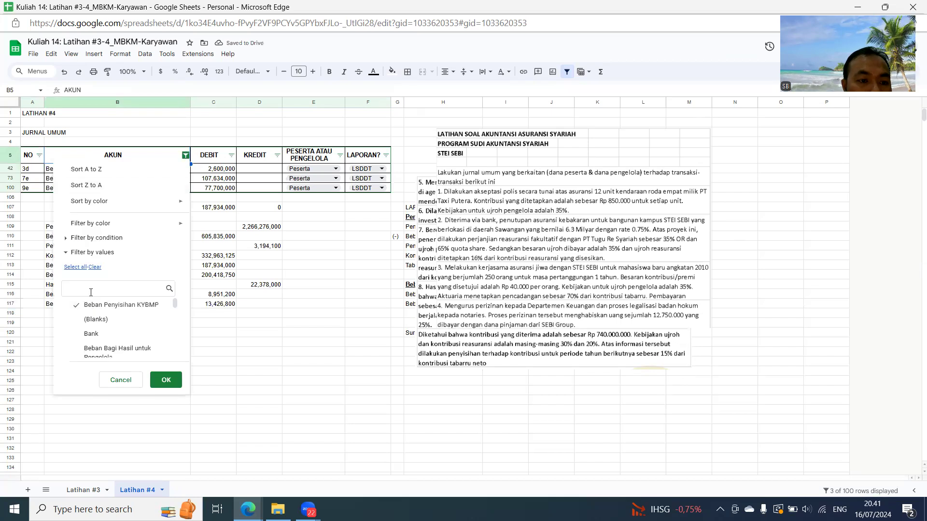
type("kal")
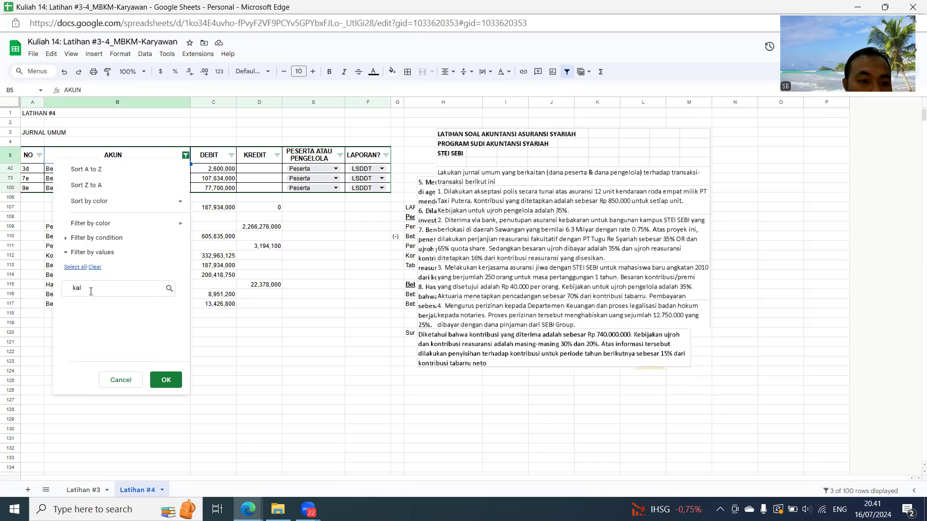
key("BackSpace")
key("BackSpace")
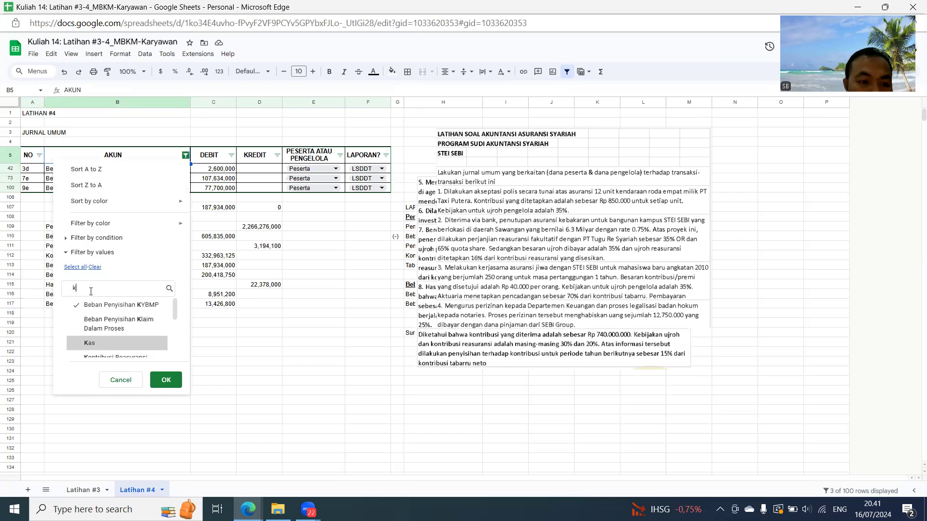
left_click(90, 309)
type("lai")
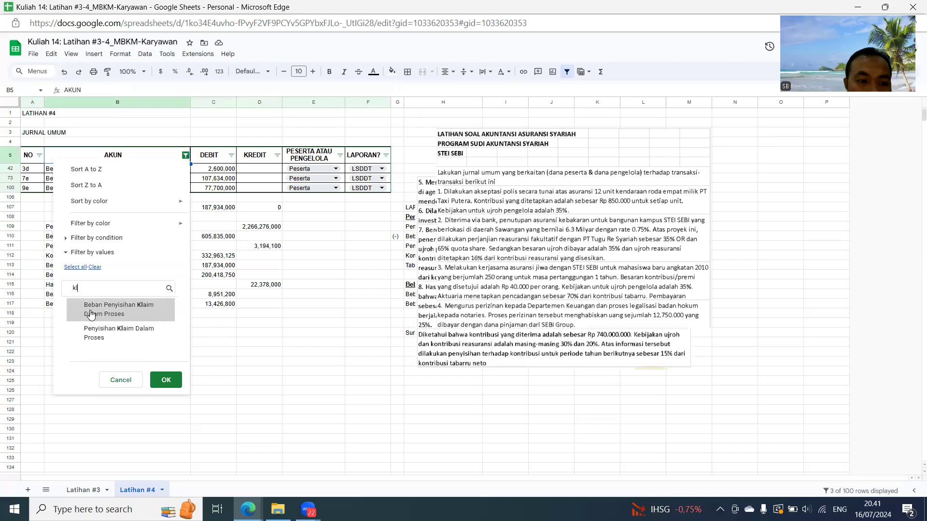
left_click(91, 314)
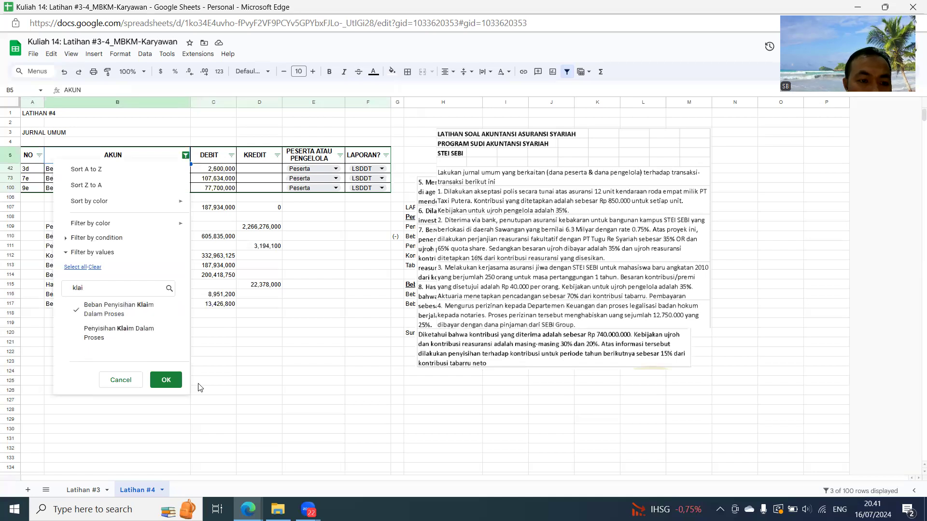
left_click(172, 382)
left_click(294, 334)
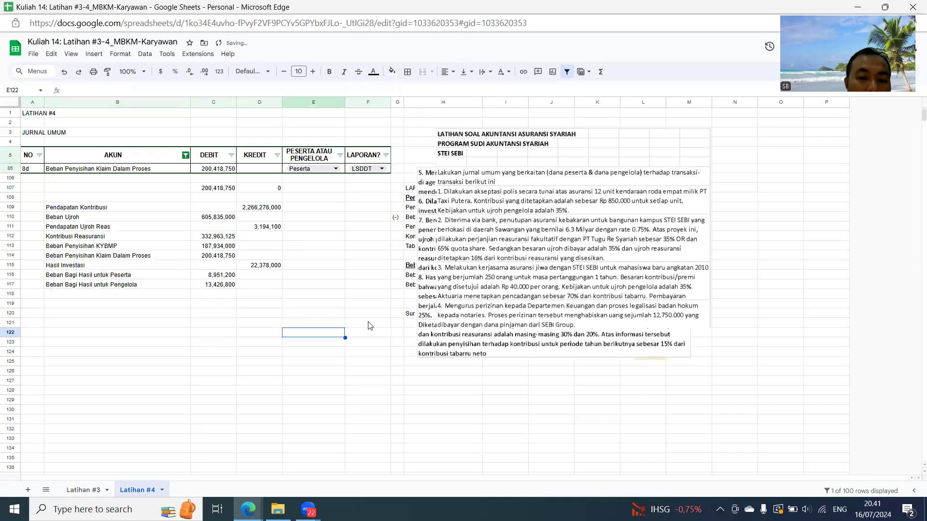
- Reset the AKUN filter to show all accounts again
left_click(185, 154)
left_click(72, 267)
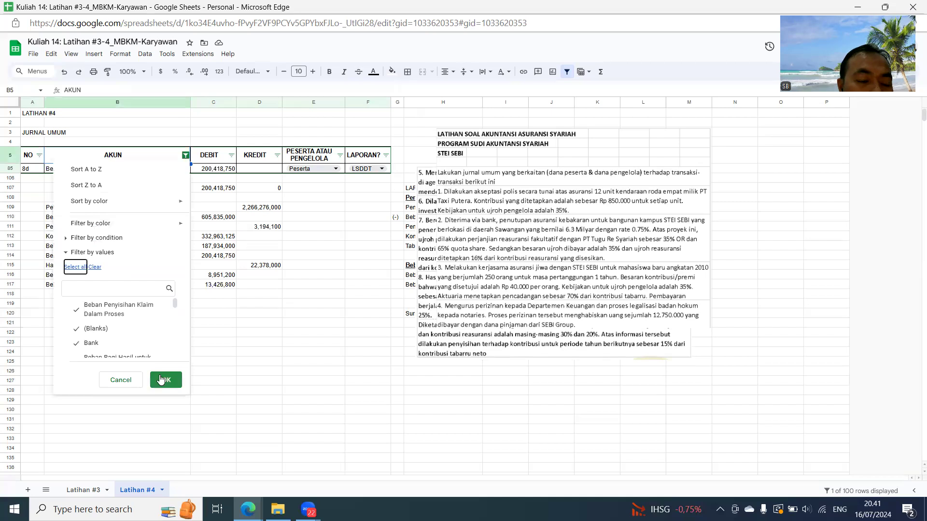
scroll(544, 260, "down", 20)
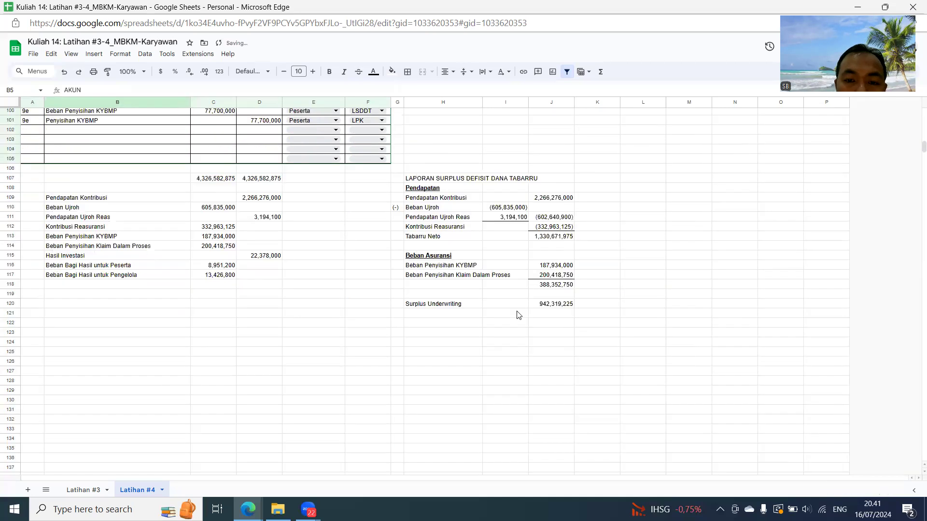
- Label H122 by referencing the Hasil Investasi account name in B115
left_click(440, 326)
type("=")
left_click(89, 261)
type("=")
key("Return")
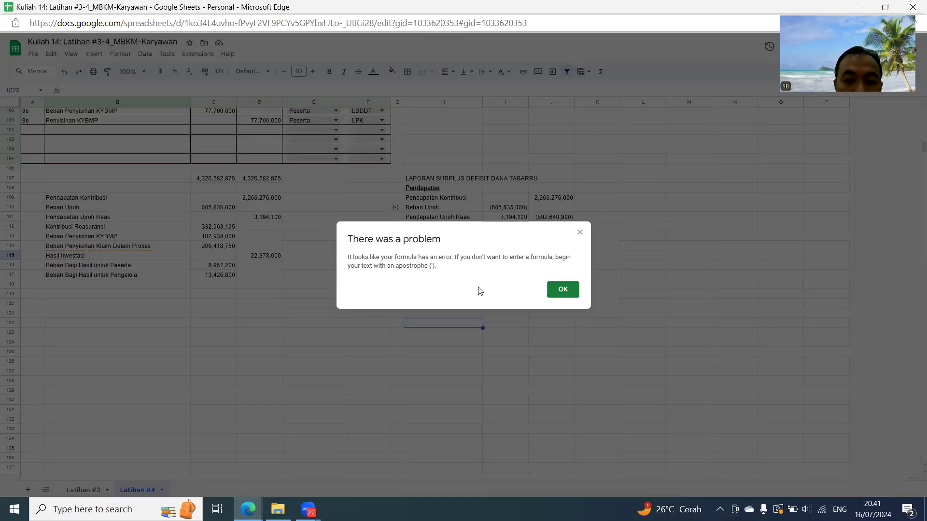
left_click(560, 289)
type("=")
left_click(90, 257)
key("Return")
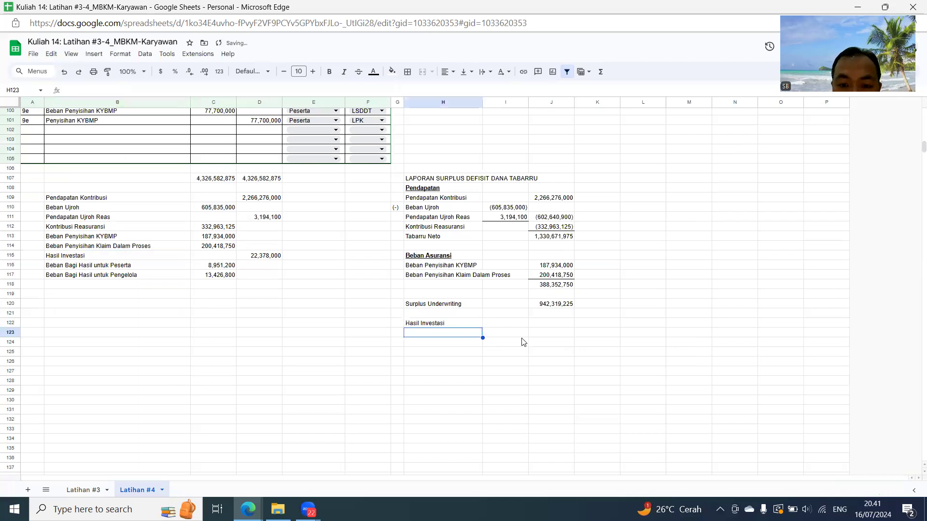
- Bring the Hasil Investasi amount into I122 by referencing D115
left_click(519, 326)
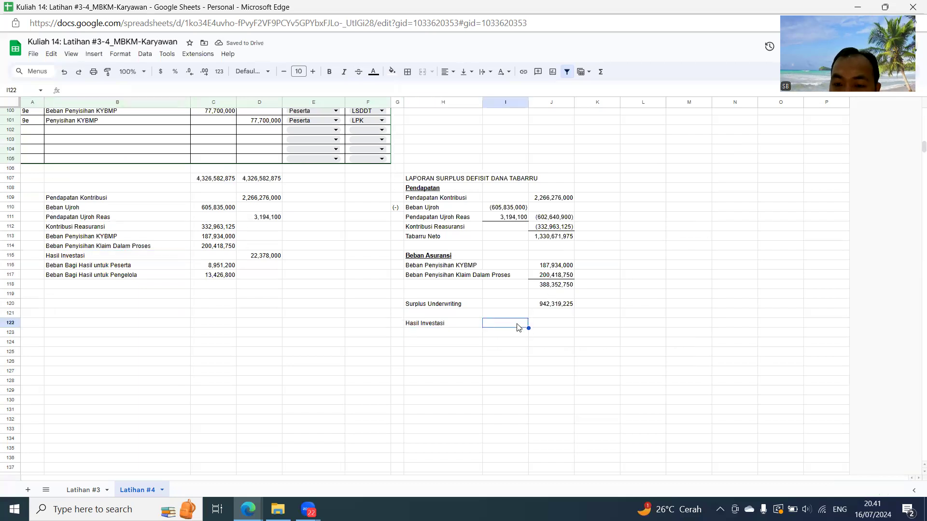
left_click(545, 329)
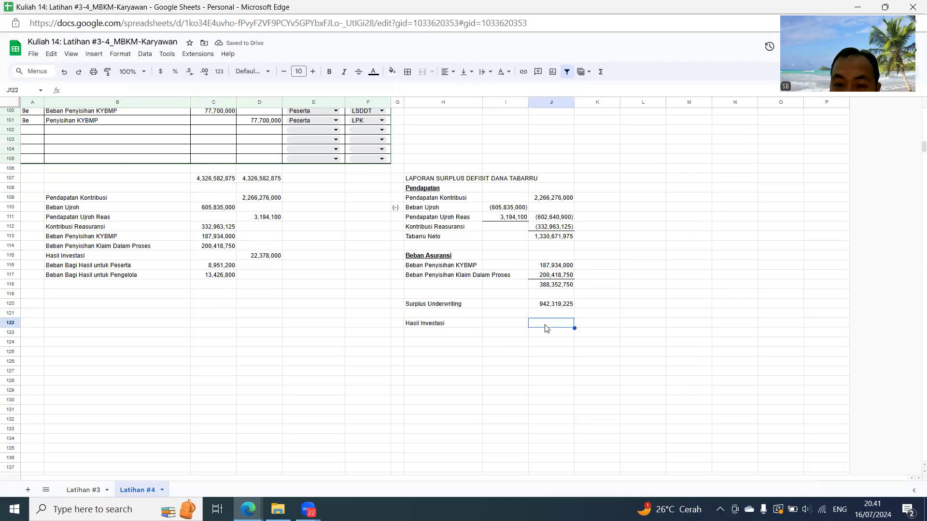
left_click(515, 327)
type("=")
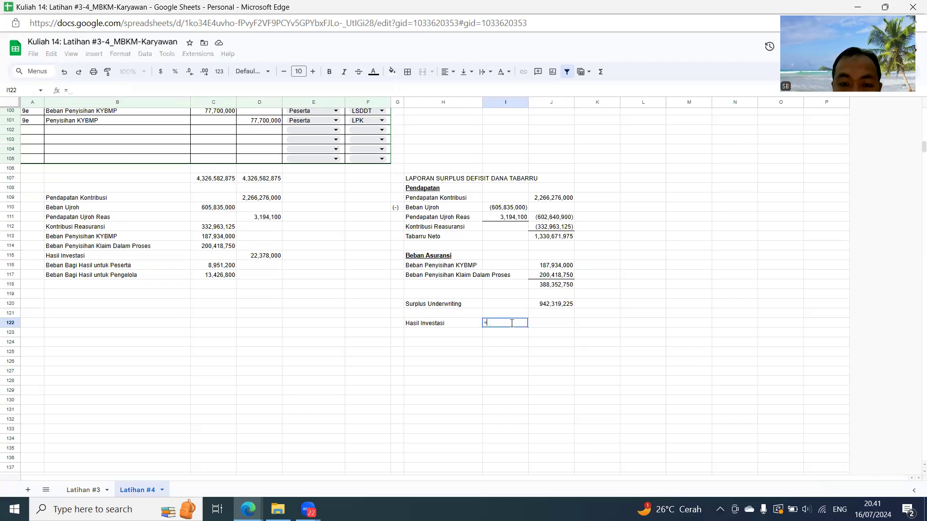
left_click(256, 259)
key("Return")
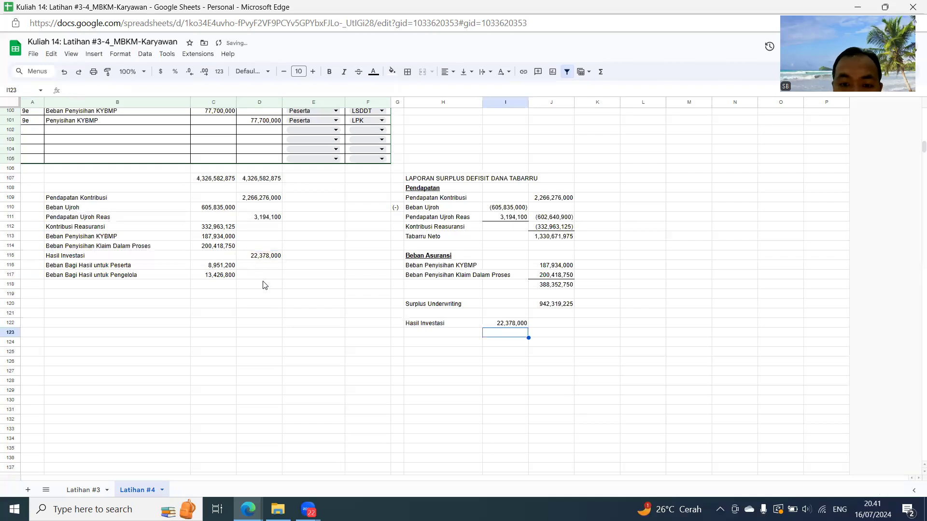
- Enter the deduction marker (-) in G123 and copy it to G124
left_click(394, 334)
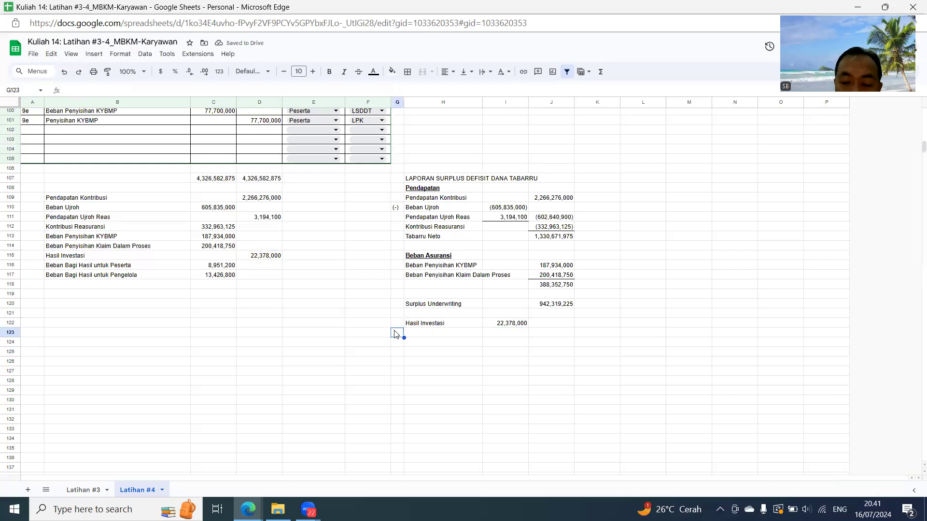
double_click(395, 333)
key("Escape")
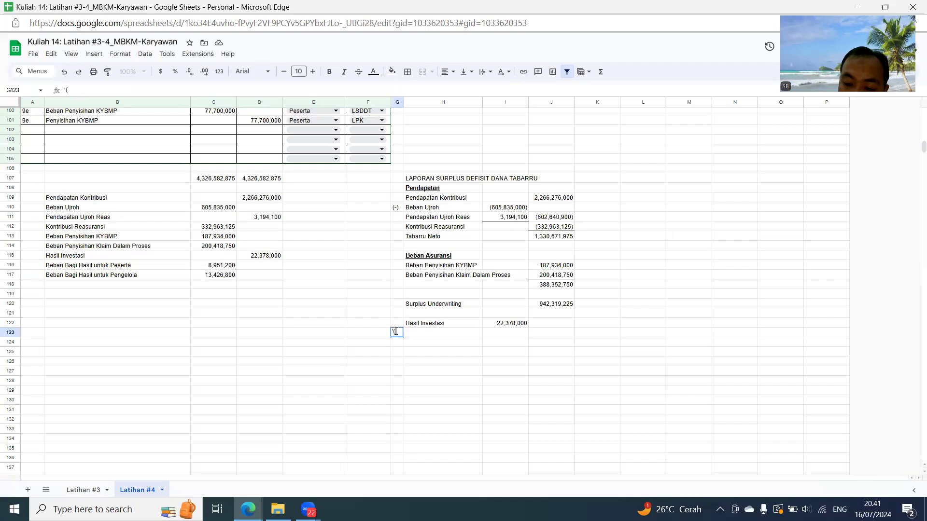
key("Return")
key("Up")
key("ctrl+c")
key("Down")
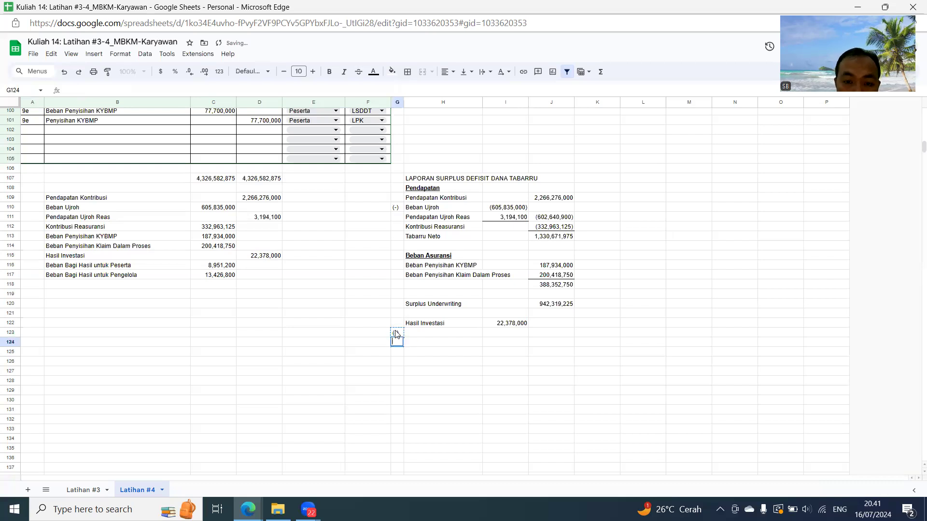
key("Up")
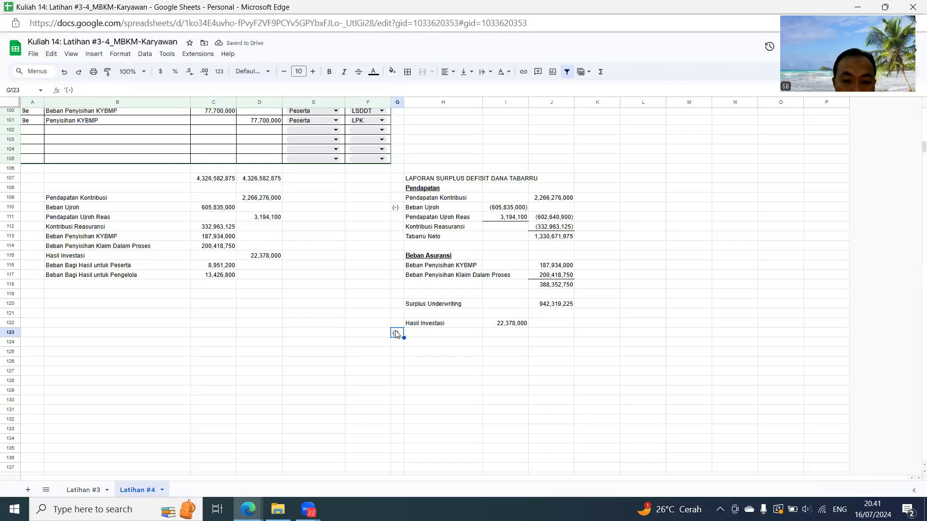
key("Down")
key("ctrl+v")
- Label H123 and H124 by referencing the Beban Bagi Hasil untuk Peserta and Beban Bagi Hasil untuk Pengelola names in B116 and B117
key("Right")
key("Up")
type("=")
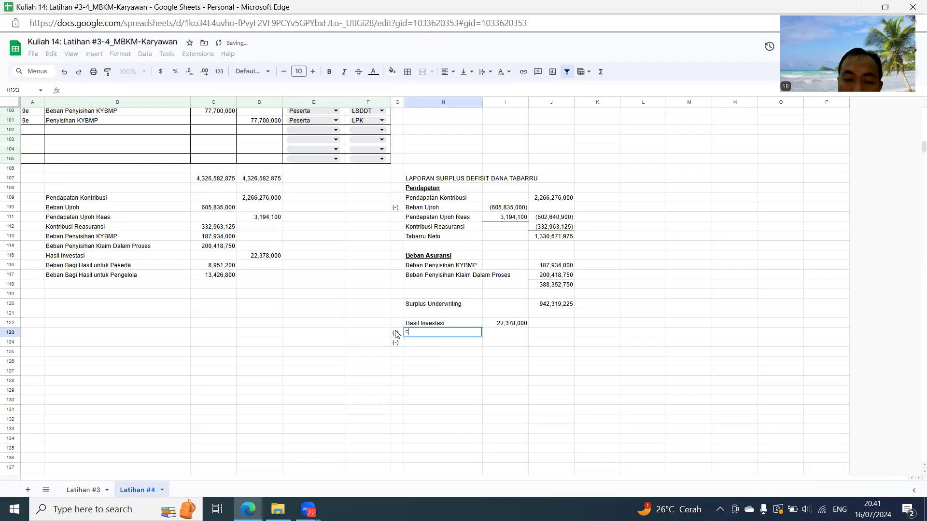
left_click(146, 267)
key("Return")
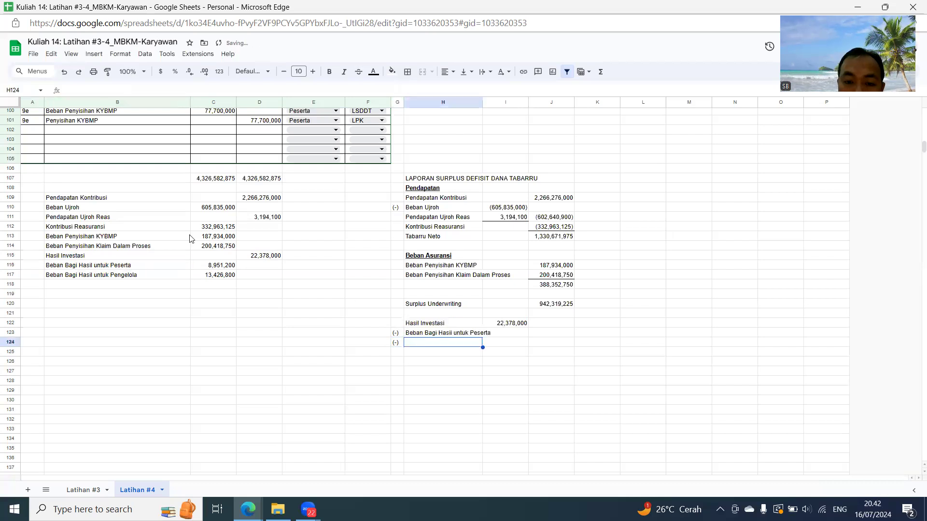
type("=")
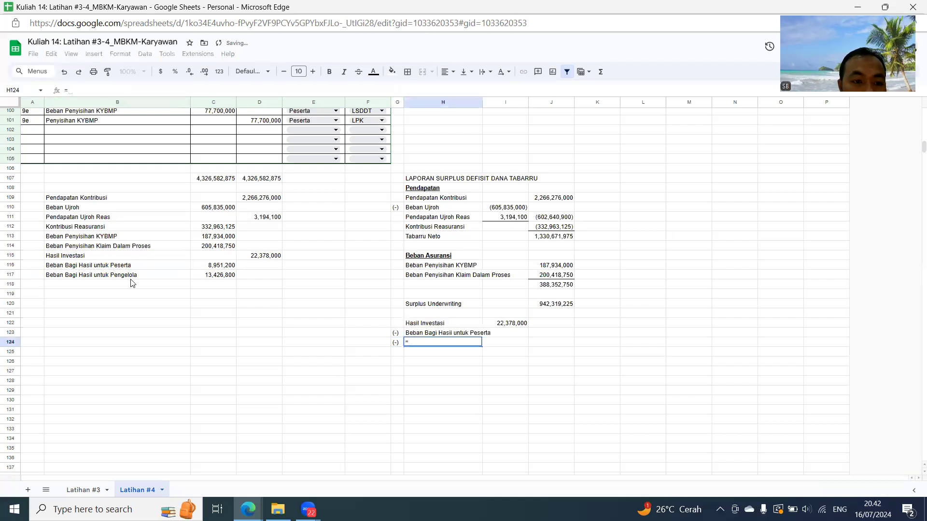
left_click(137, 276)
key("Return")
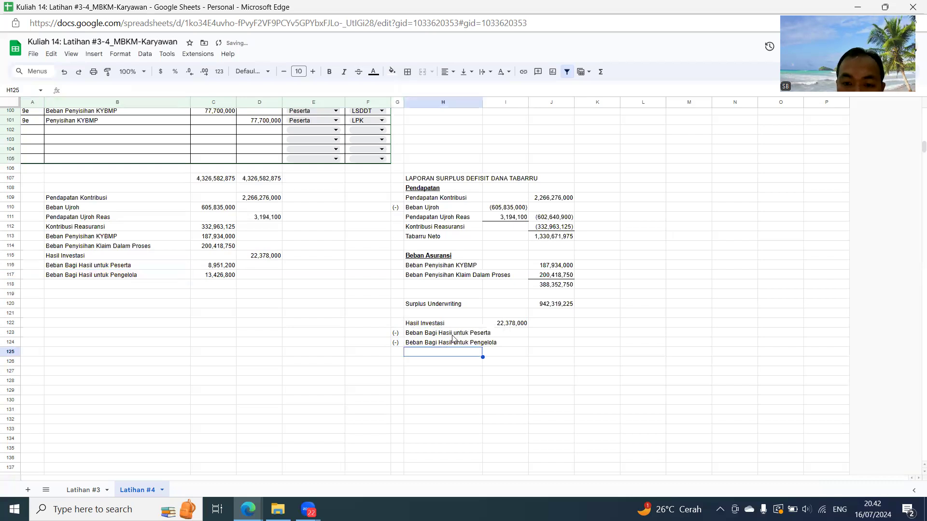
- Enter the Beban Bagi Hasil untuk Peserta amount as a negative in I123 with =-C116 and copy the formula to I124
left_click(512, 333)
type("=-")
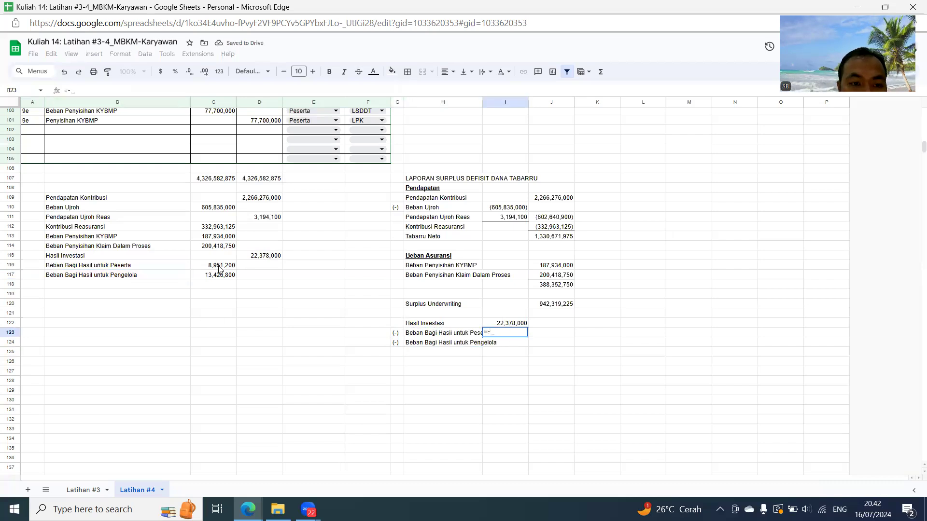
left_click(218, 266)
key("Return")
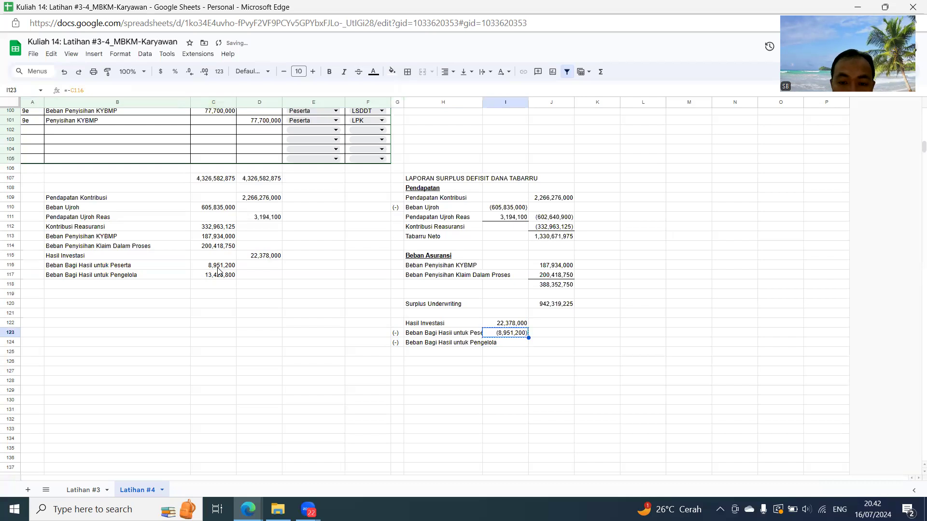
key("ctrl+v")
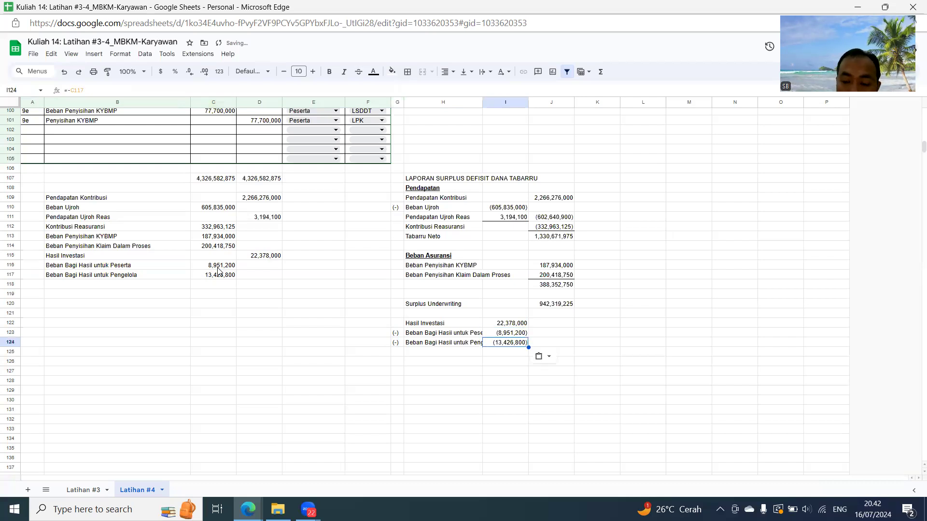
key("Right")
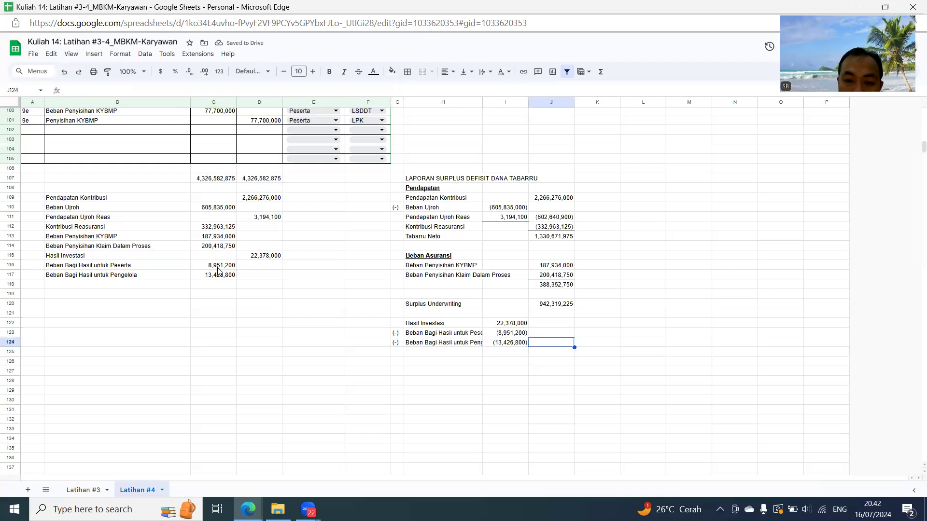
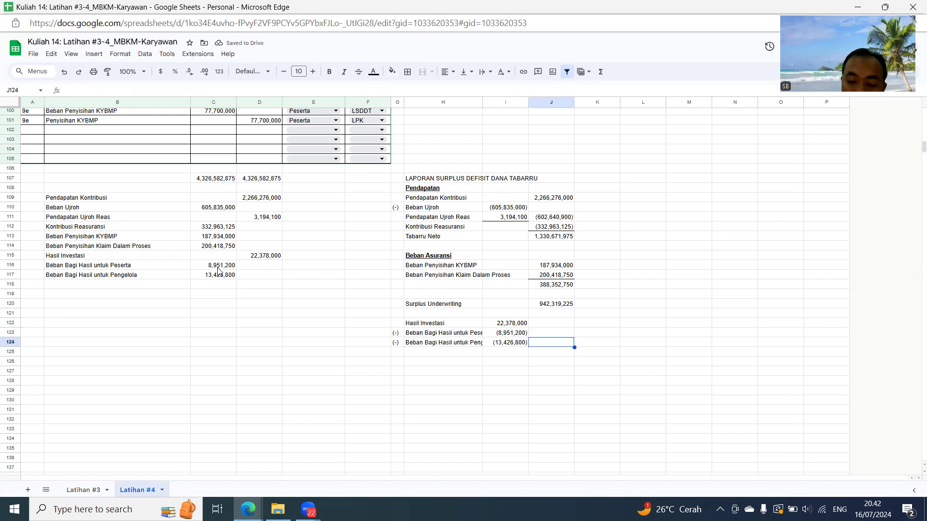
- Total the Hasil Investasi amount and both Beban Bagi Hasil deductions in J124 with =sum(I122:I124)
type("=sum(")
key("Left")
key("shift+Up")
key("shift+Up")
key("Return")
key("Up")
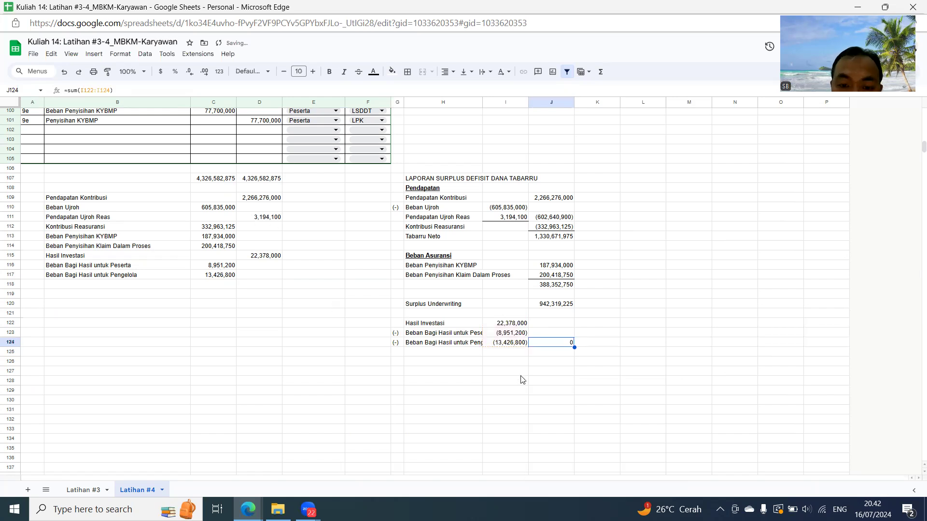
- Label H126 as Surplus Dana Tabarru
left_click(431, 362)
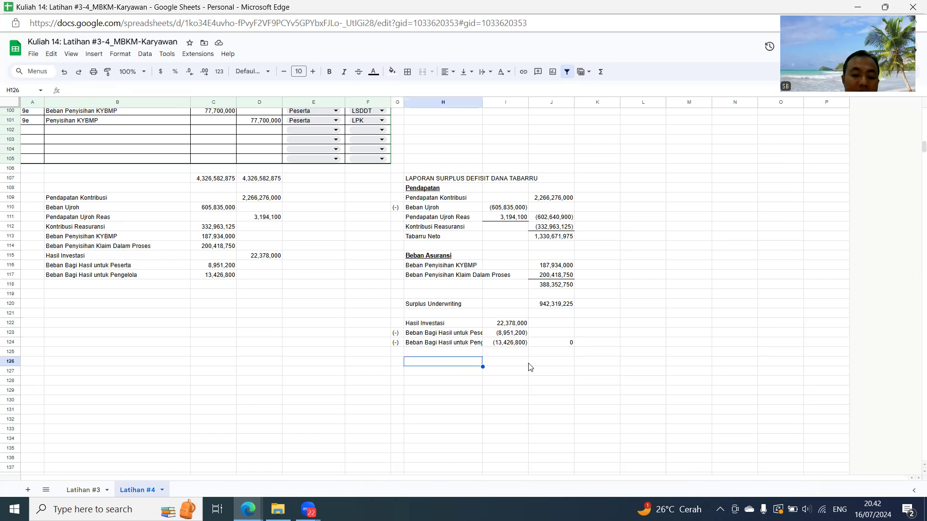
type("S")
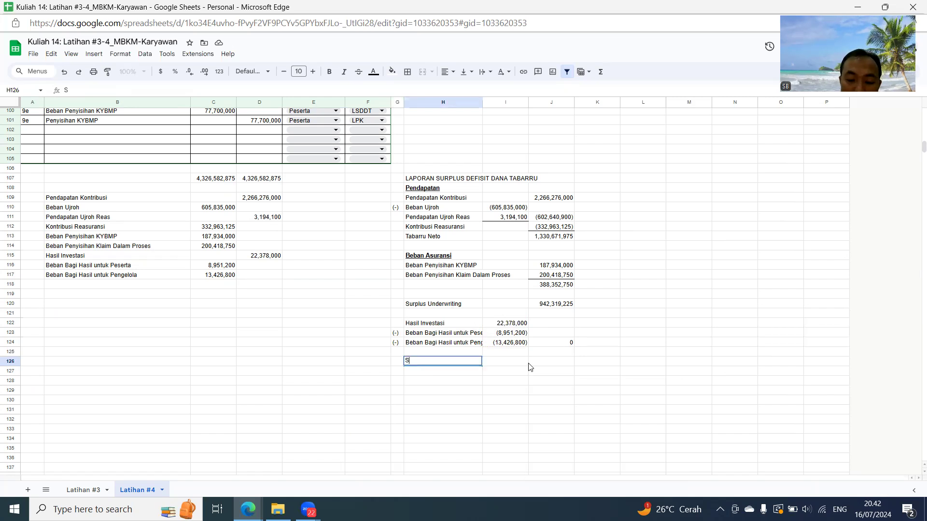
type("urplus Dana Tabarru")
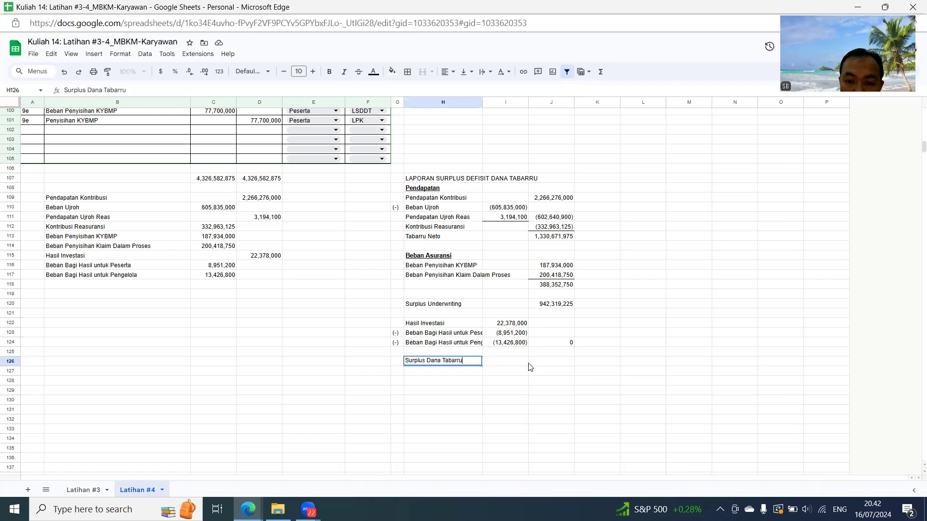
- Calculate Surplus Dana Tabarru in J126 by adding J120 and J124
left_click(530, 367)
type("=")
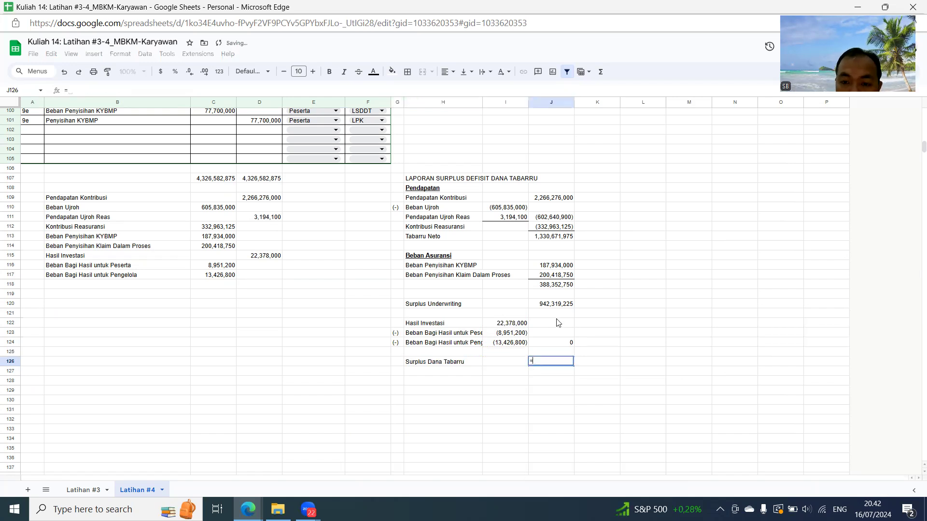
left_click(559, 304)
type("+")
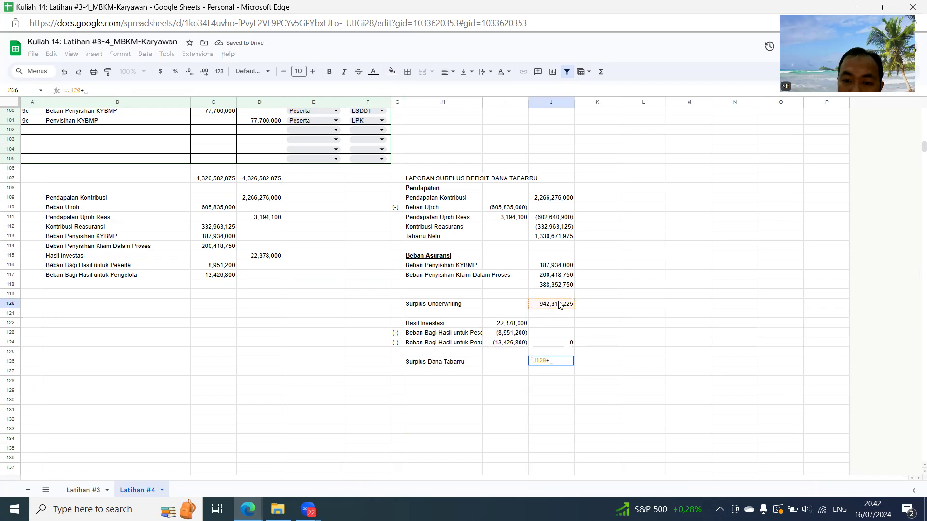
left_click(569, 346)
key("Return")
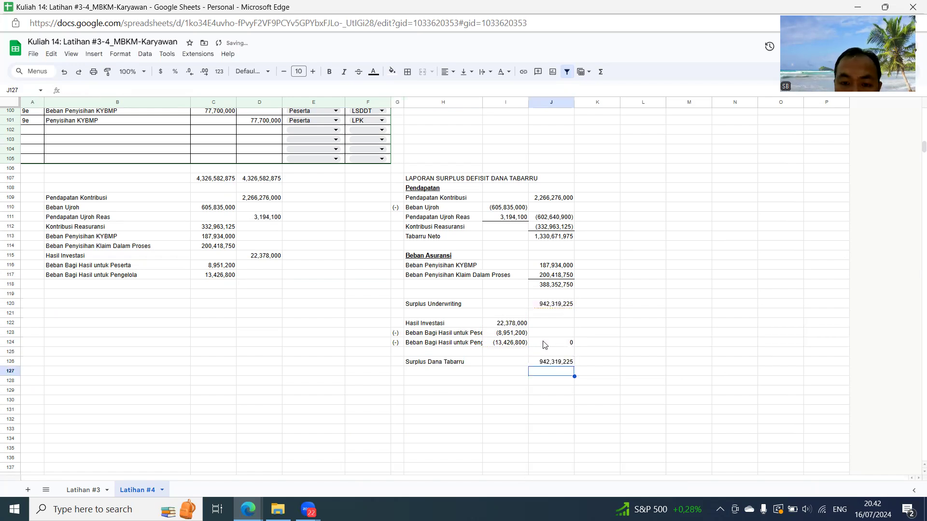
- Add a Saldo awal line with the label in H128 and the amount 0 in J128
left_click(431, 382)
type("Saldo awal")
key("Tab")
key("Tab")
key("Tab")
key("Left")
type("0")
key("Return")
key("Down")
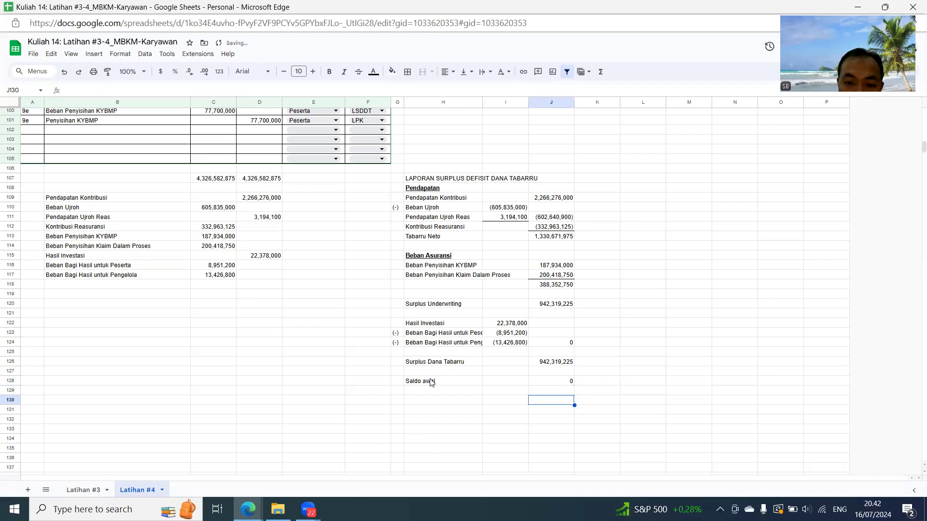
- Label H130 as Surplus Tabarru Akhir
key("Left")
key("Left")
type("Surplus Taba")
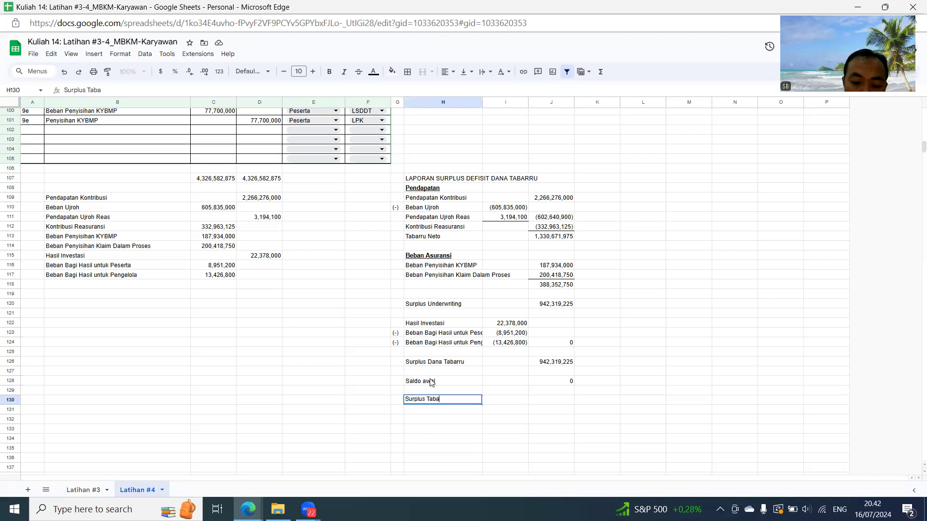
key("Tab")
key("Tab")
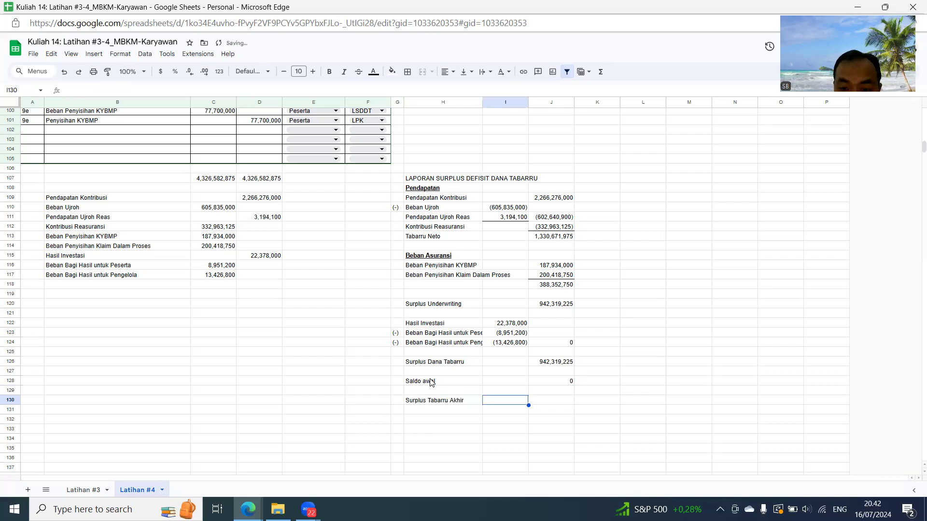
- Calculate Surplus Tabarru Akhir in J130 by adding J126 and J128
type("=")
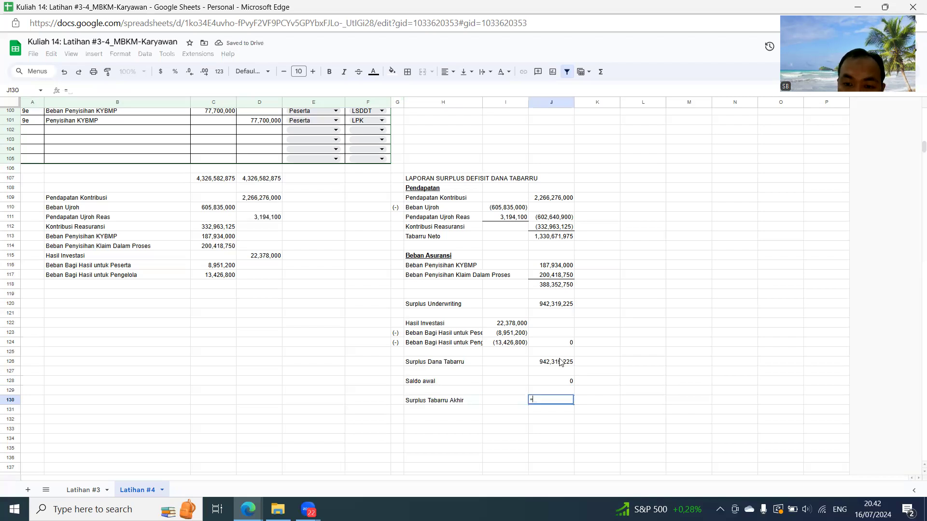
left_click(560, 361)
type("+")
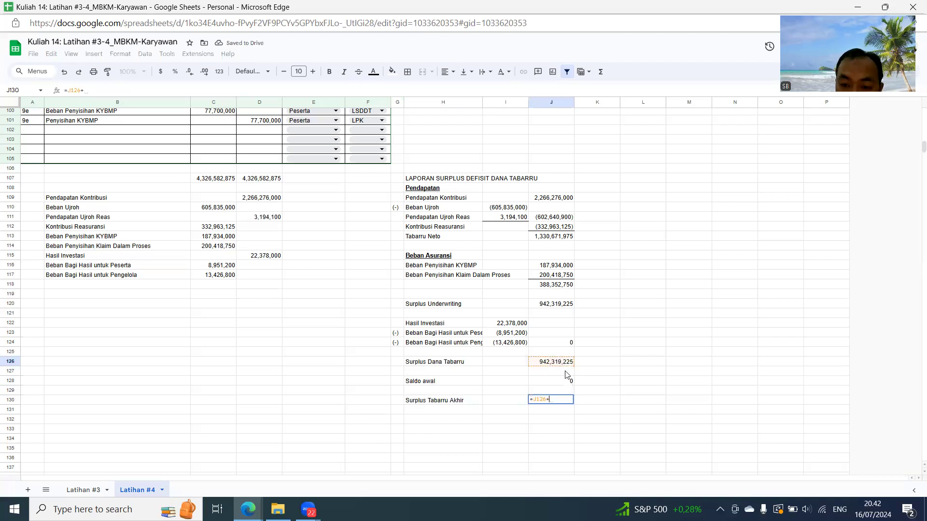
left_click(568, 381)
key("Return")
- Add top and bottom borders to the Surplus Tabarru Akhir amount in J130
left_click(553, 399)
left_click(407, 71)
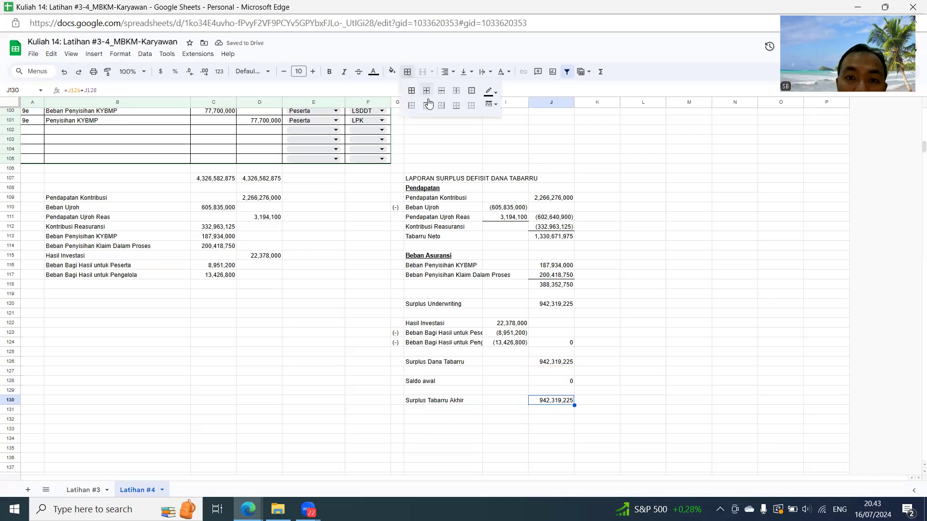
left_click(432, 106)
left_click(671, 281)
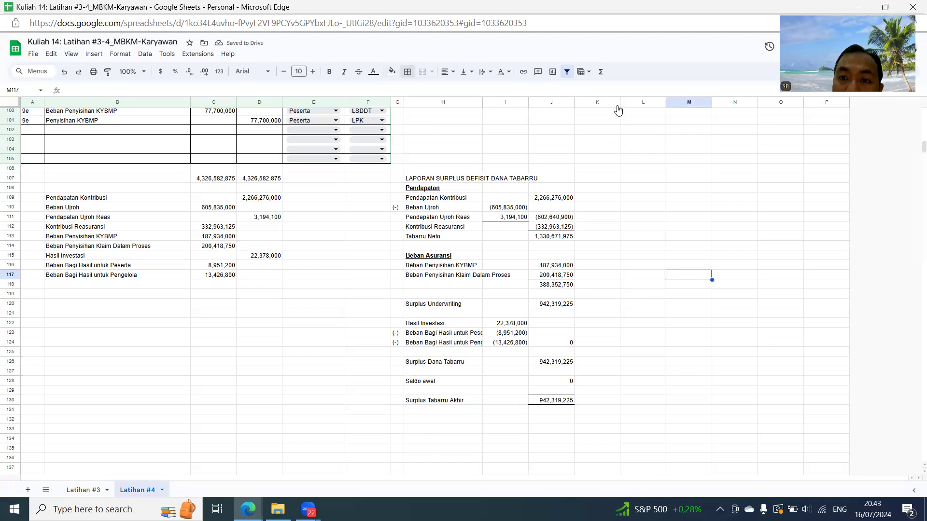
- Narrow column K to a thin spacer and enter the title LAPORAN LABA RUGI in L107
left_click_drag(620, 101, 583, 103)
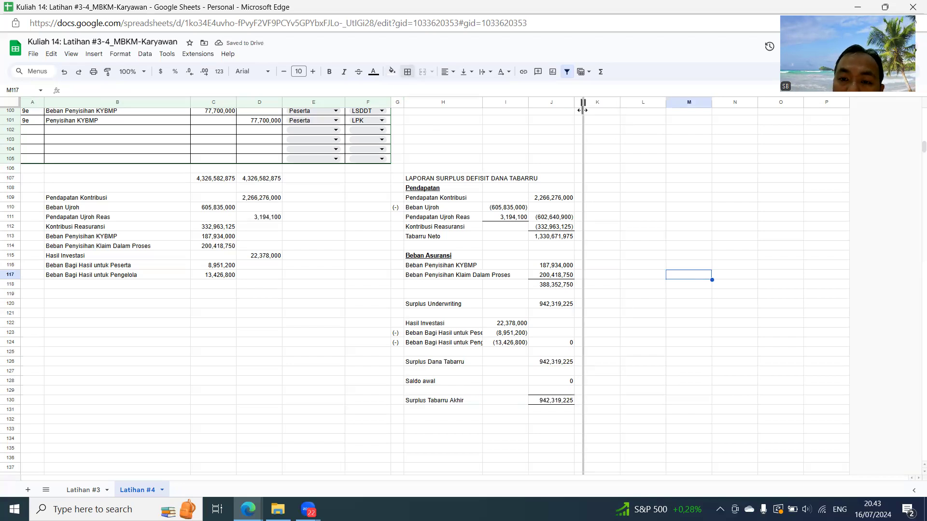
left_click(612, 178)
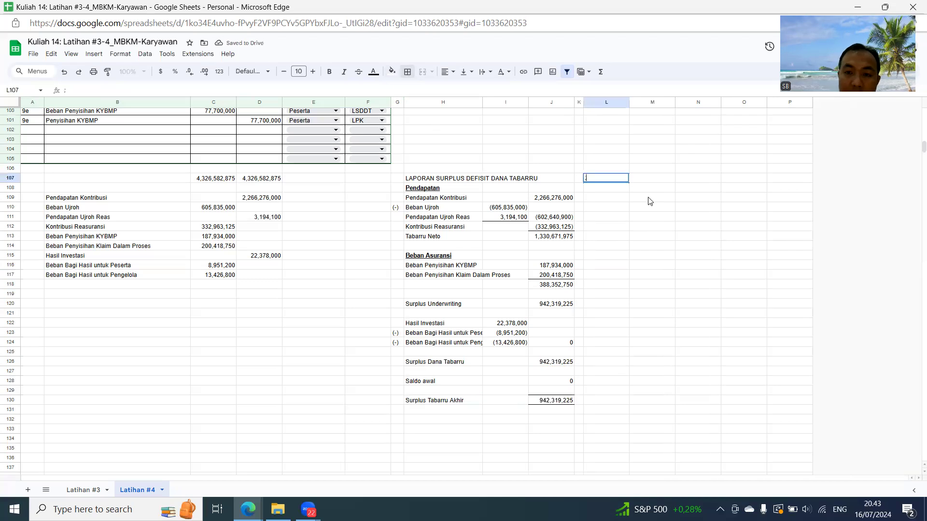
type("LAPORAM")
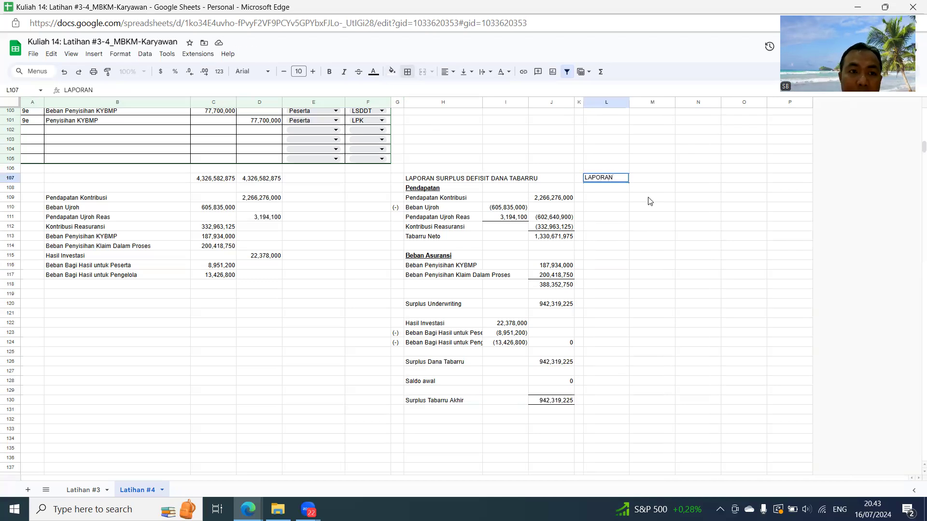
type(" LABA RUGI")
key("Return")
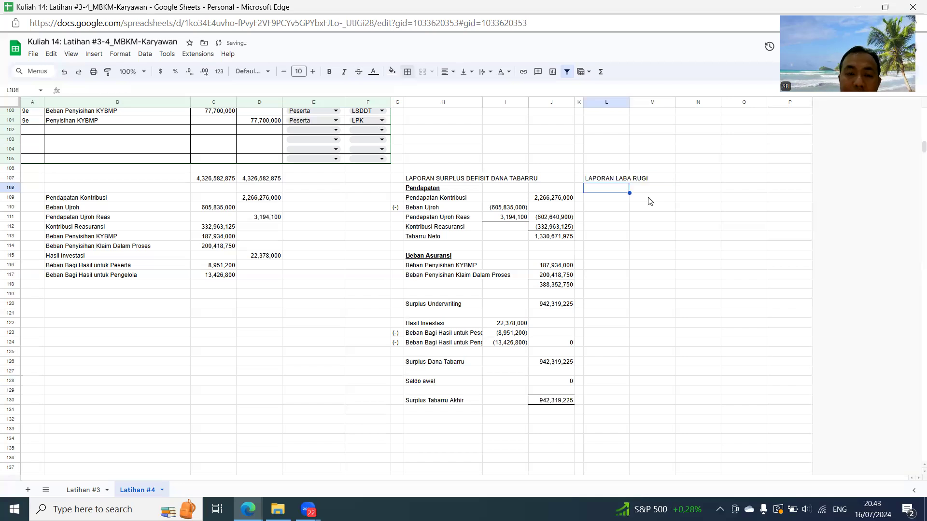
- Filter the journal's LAPORAN? column to show only the LR rows
scroll(289, 239, "up", 10)
scroll(390, 159, "up", 5)
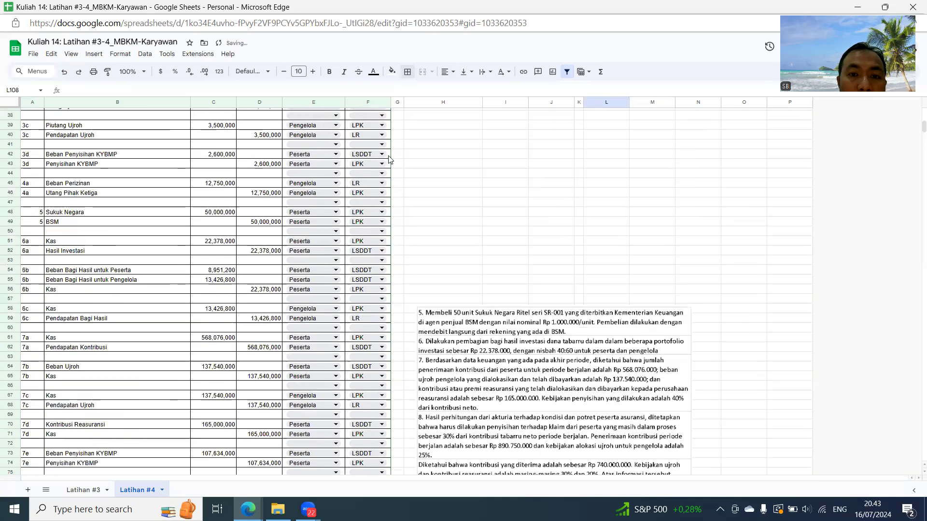
scroll(385, 161, "up", 10)
left_click(385, 156)
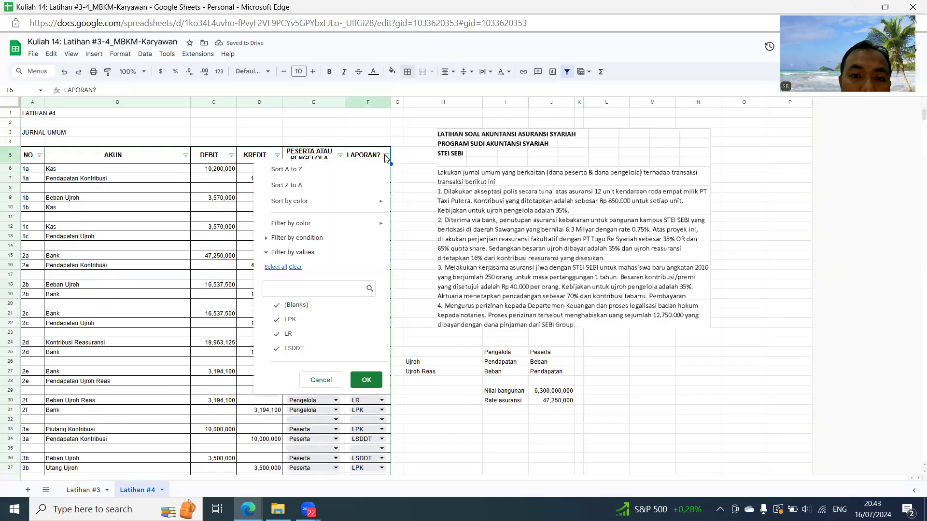
left_click(295, 267)
left_click(291, 333)
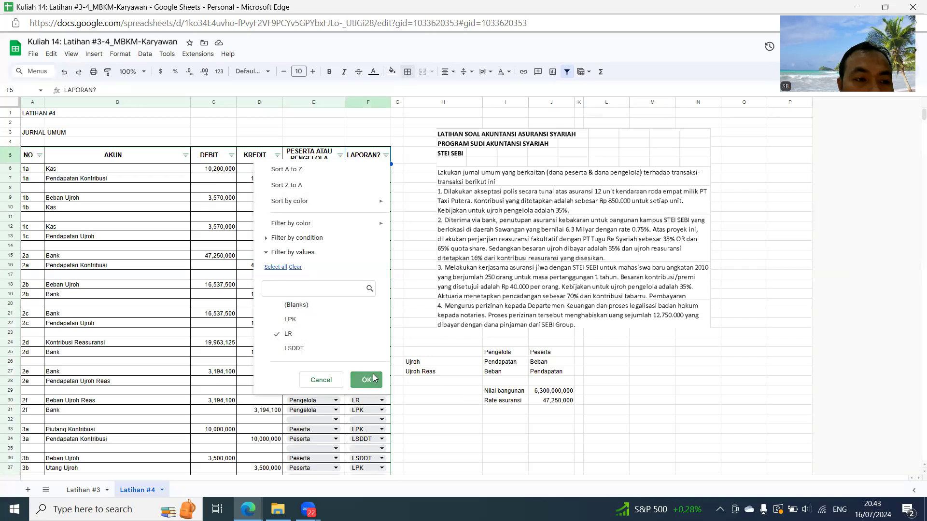
left_click(374, 378)
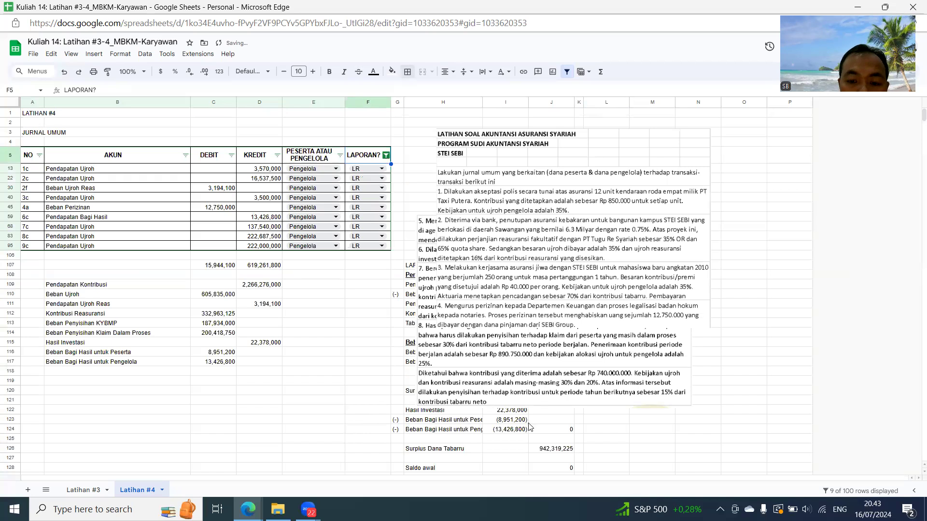
- Move the question image with items 5 to 8 rightward over columns J to P
scroll(529, 424, "down", 5)
left_click_drag(568, 180, 633, 138)
left_click_drag(622, 169, 820, 110)
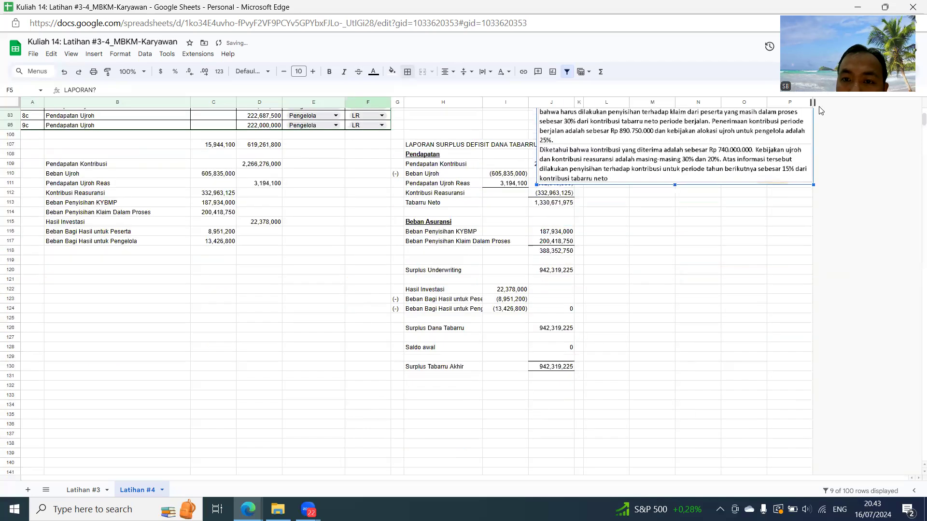
left_click_drag(662, 160, 656, 158)
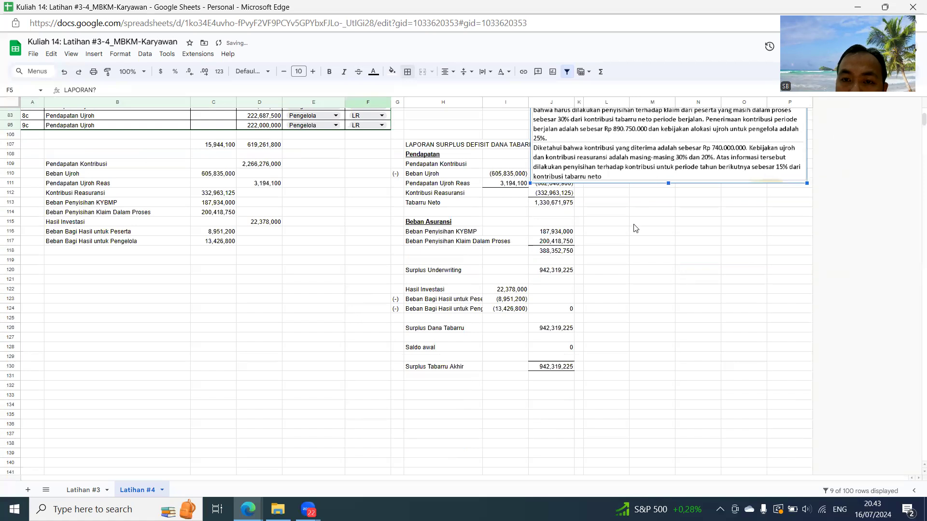
- Try to delete the question image with items 5 to 8 and undo the deletion
scroll(635, 229, "up", 2)
left_click(610, 296)
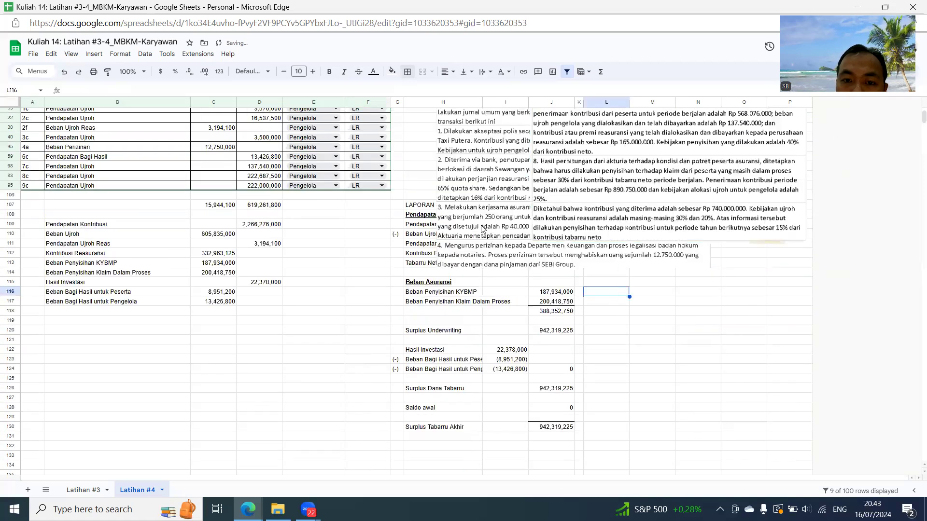
left_click_drag(494, 208, 494, 146)
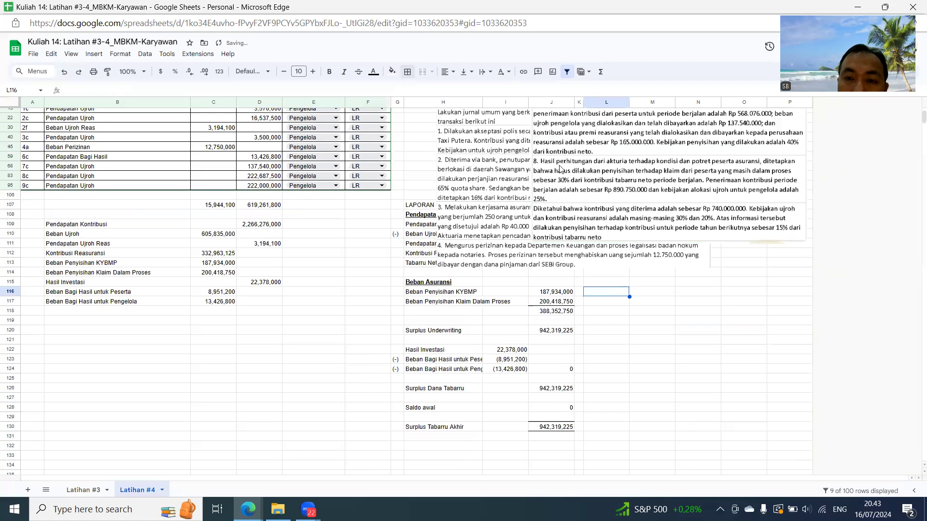
left_click(578, 164)
key("Delete")
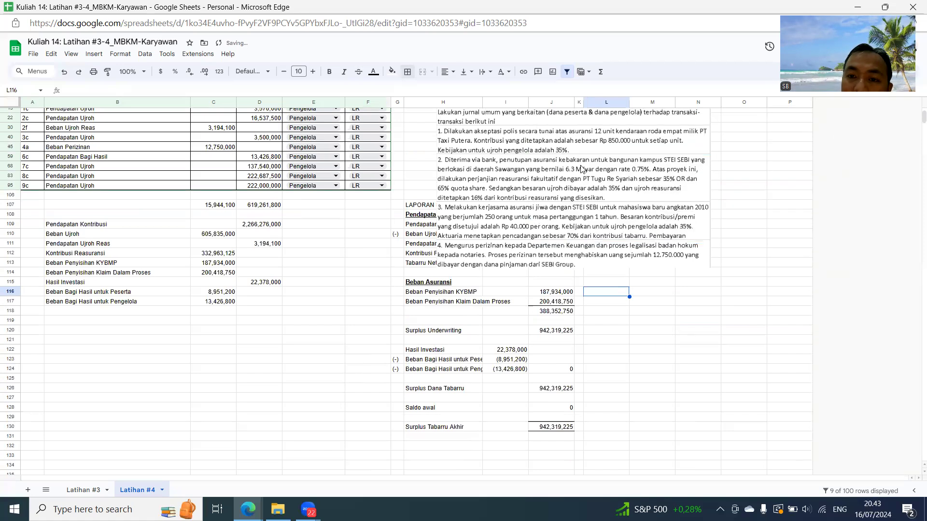
left_click(575, 165)
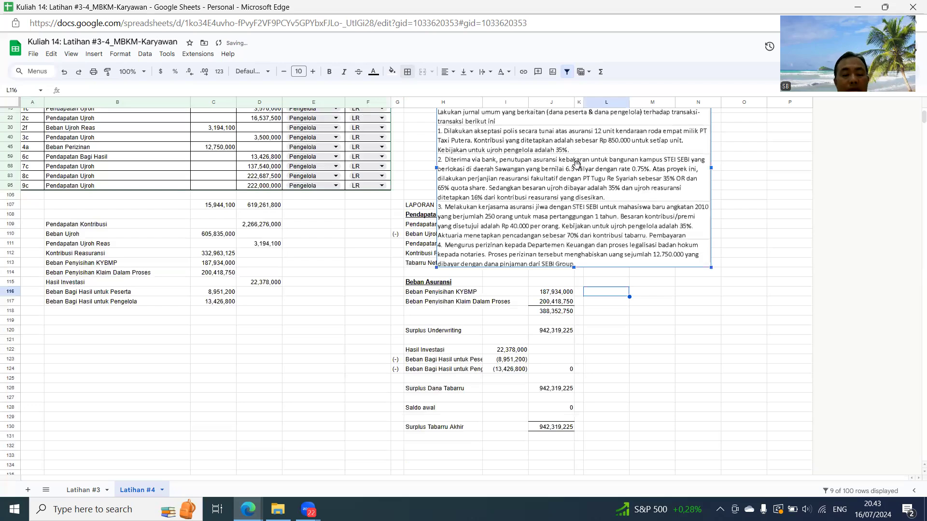
key("ctrl+z")
- Remove the LR filter from the LAPORAN? column to show all journal rows
left_click(189, 145)
scroll(252, 160, "up", 3)
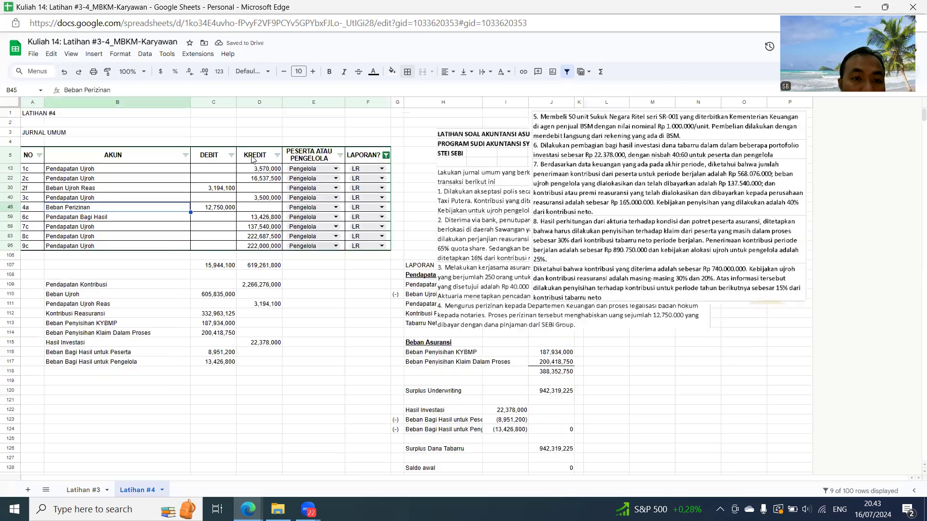
left_click(386, 156)
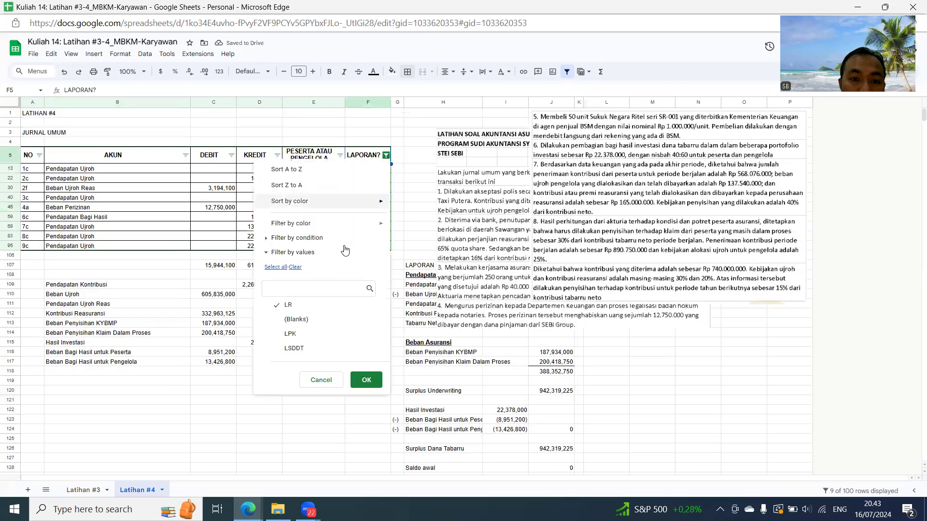
left_click(367, 382)
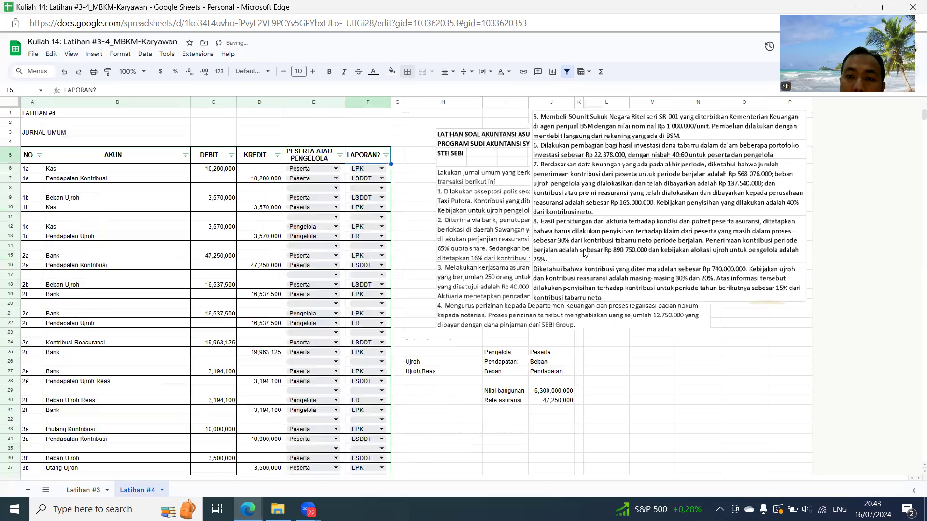
- Move the question images with items 1 to 4 and items 5 to 8 further down the sheet beside the journal
left_click(471, 243)
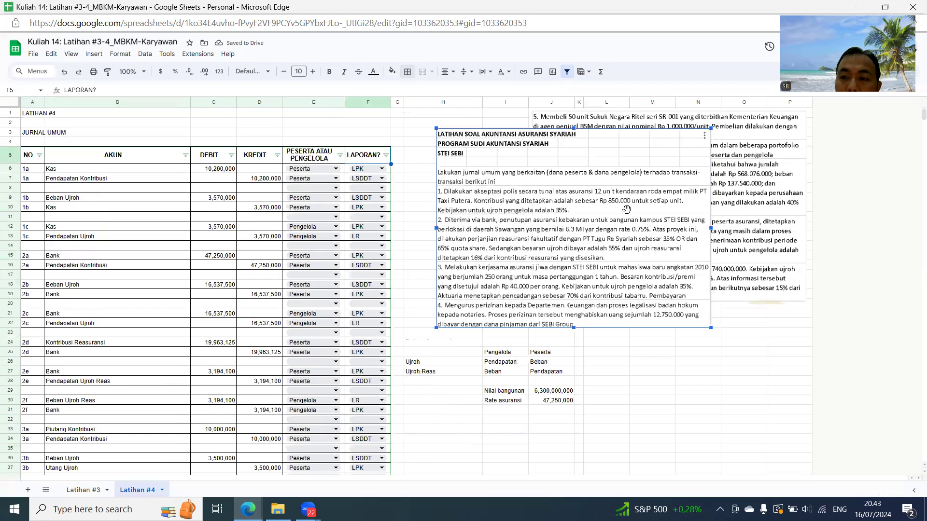
left_click_drag(611, 217, 580, 387)
left_click_drag(585, 149, 585, 387)
scroll(527, 224, "down", 6)
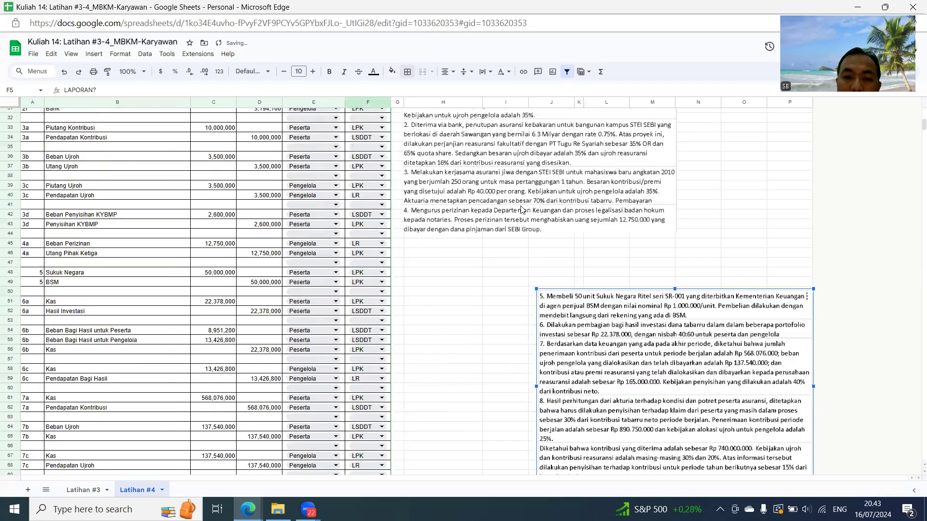
- Select both question images together and move them down to start around row 48
left_click(550, 183)
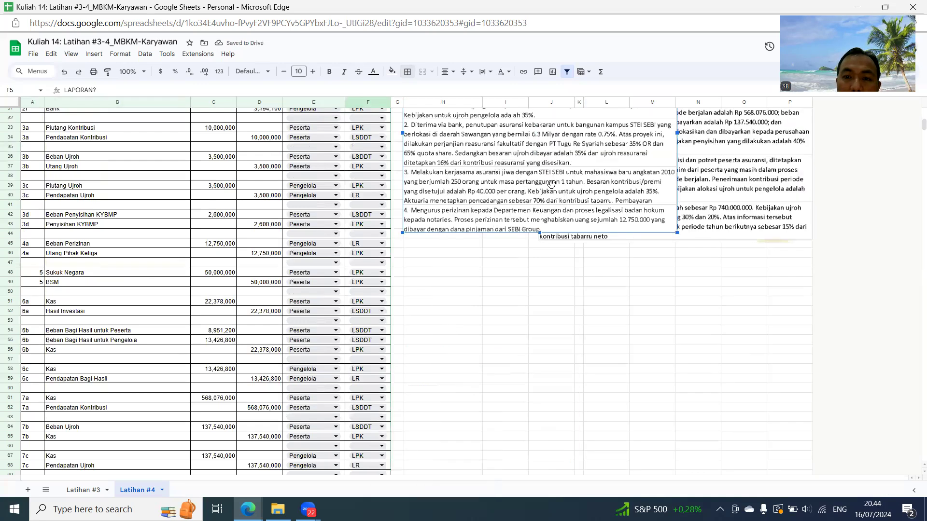
left_click(705, 190)
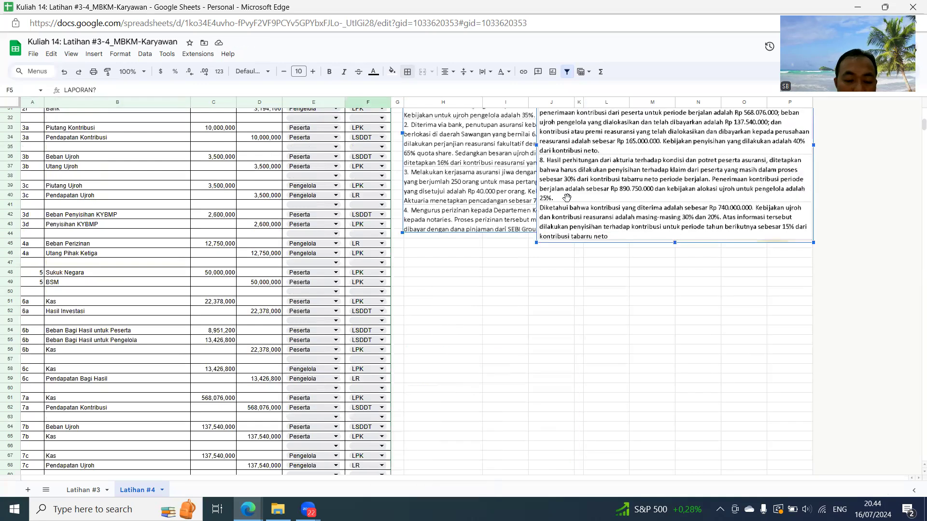
left_click(486, 189)
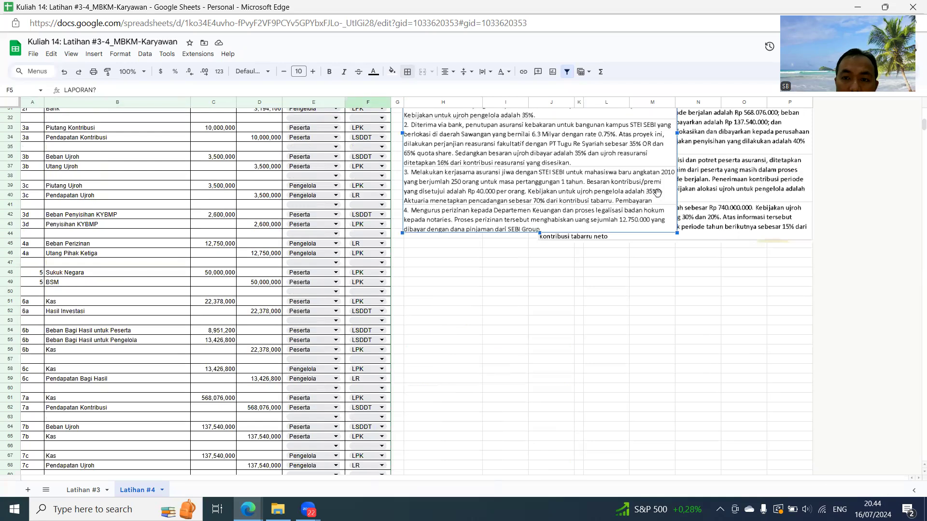
left_click(697, 194, "ctrl")
left_click_drag(697, 194, 656, 466)
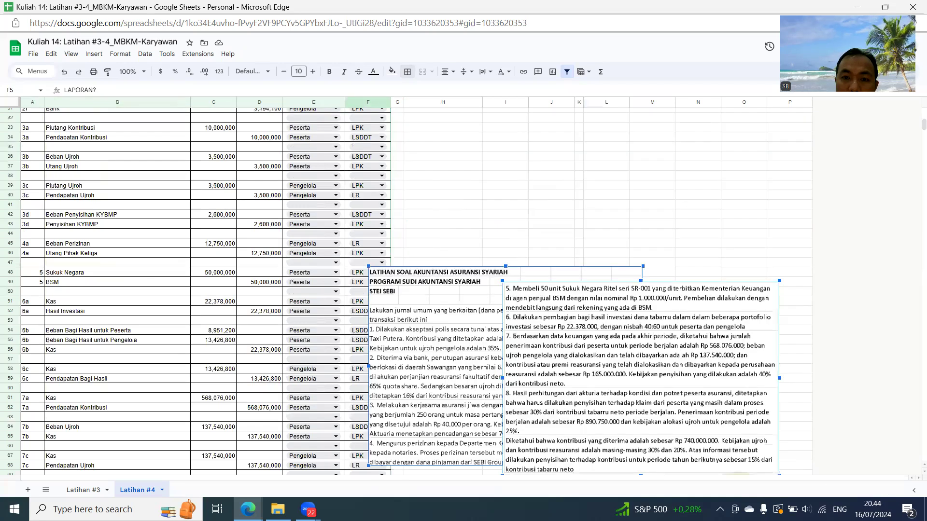
- Move both selected question images below the reports, starting around row 141 beneath the journal columns
scroll(658, 380, "down", 7)
left_click_drag(569, 245, 372, 402)
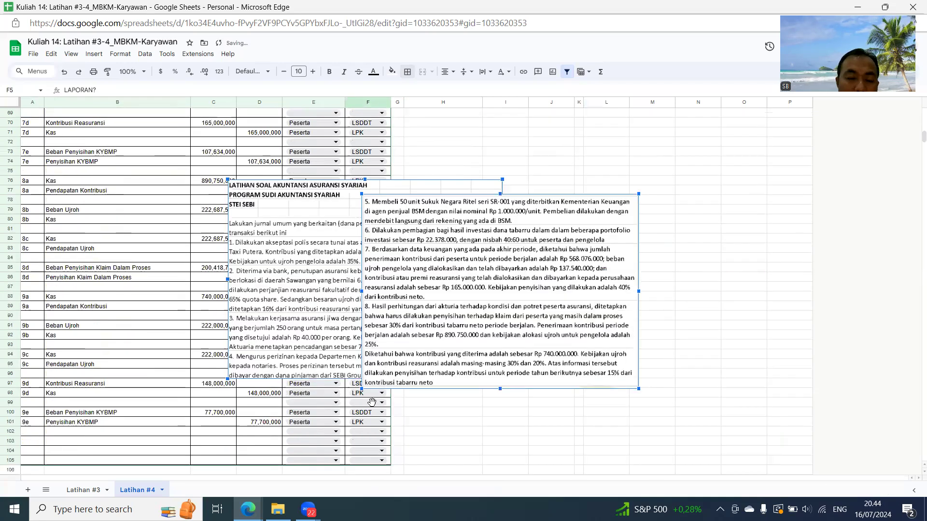
scroll(401, 356, "down", 4)
left_click_drag(368, 265, 273, 460)
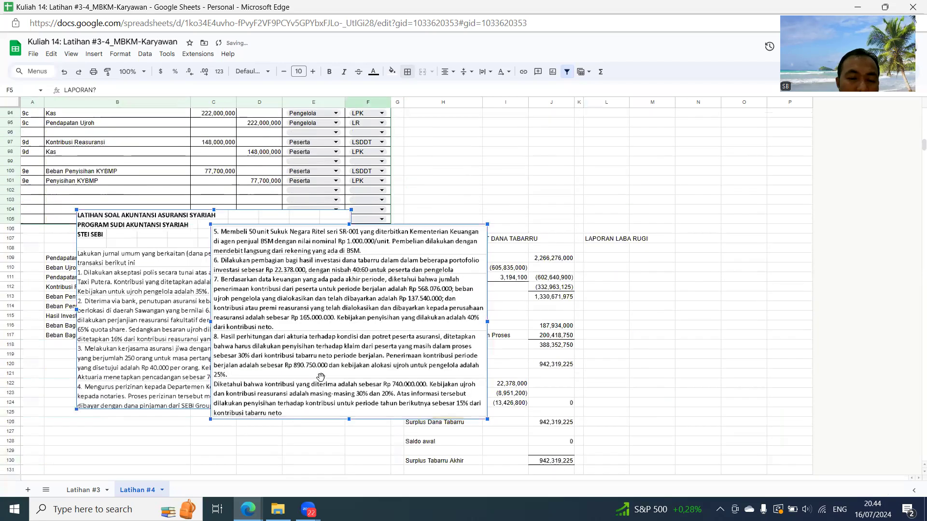
scroll(330, 368, "down", 5)
left_click_drag(320, 294, 288, 450)
left_click(539, 346)
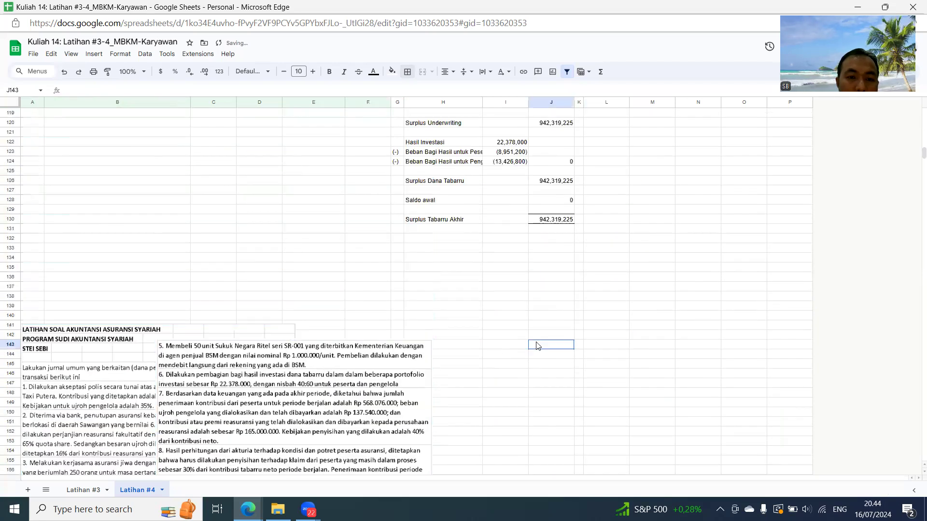
- Filter the journal's LAPORAN? column to show only the LR rows
scroll(538, 346, "up", 20)
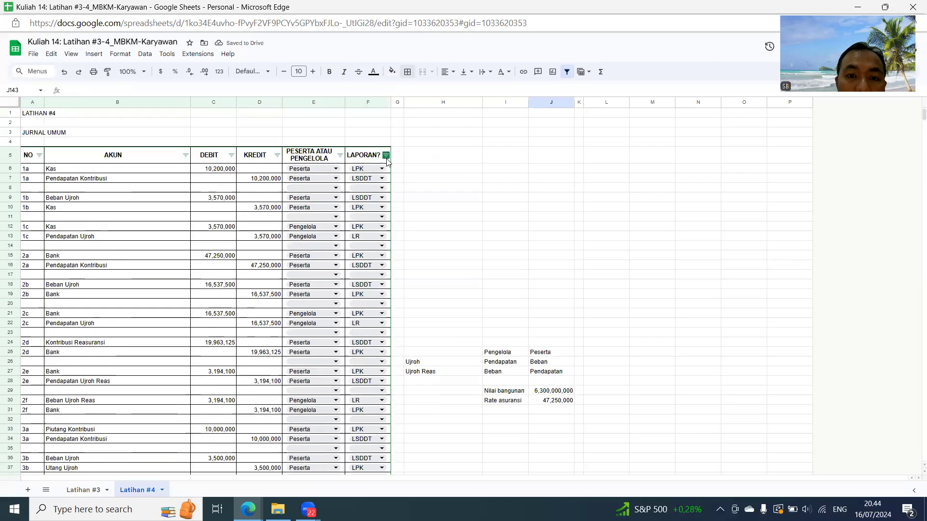
left_click(386, 156)
left_click(295, 268)
left_click(288, 335)
left_click(365, 380)
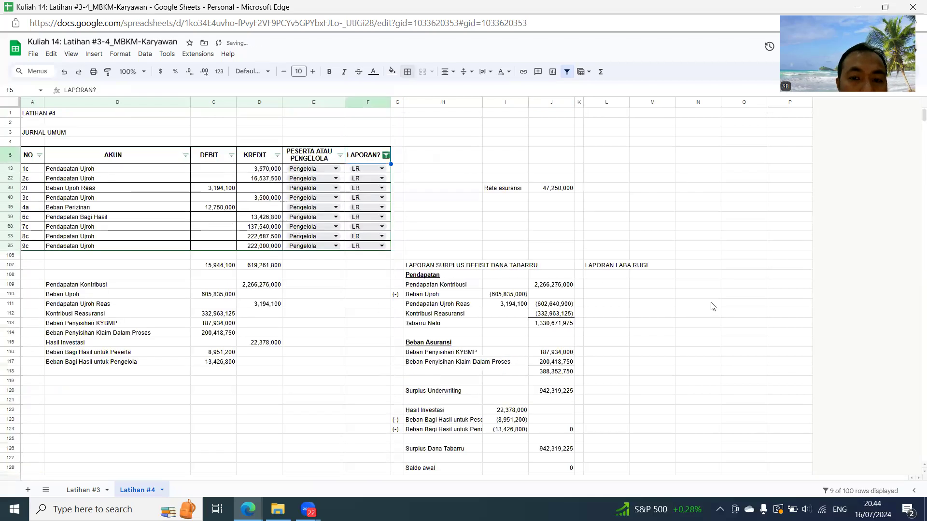
left_click(715, 332)
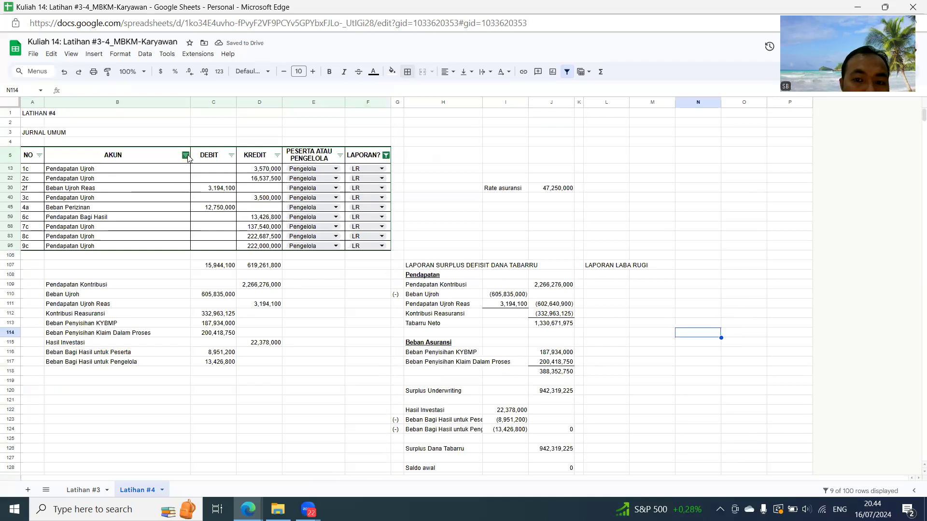
- Link L108 under LAPORAN LABA RUGI to the Pendapatan heading of the neighbouring report and make it bold and underlined
left_click(617, 274)
type("=")
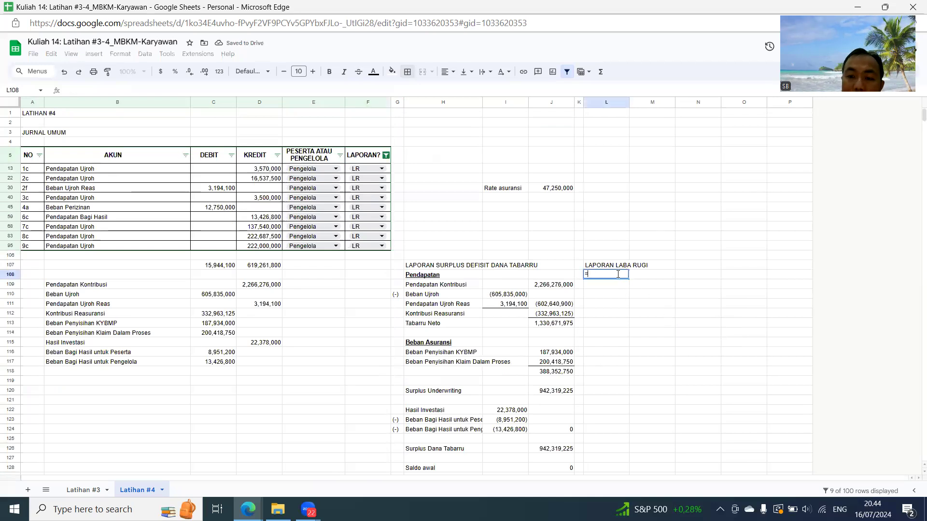
key("Left")
key("Left")
key("Left")
key("Left")
key("Return")
left_click(619, 276)
key("ctrl+b")
key("ctrl+u")
key("Down")
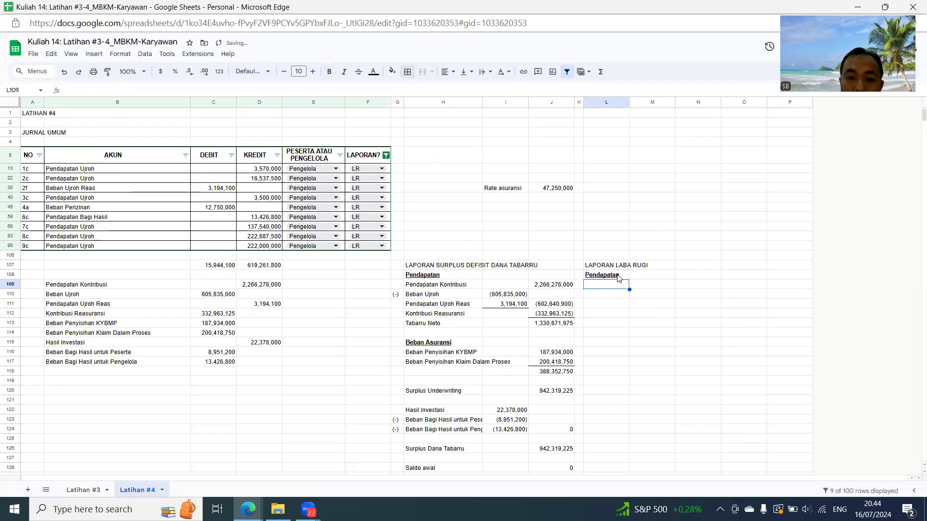
- Exclude the Beban Ujroh Reas rows through the AKUN column filter
left_click(186, 155)
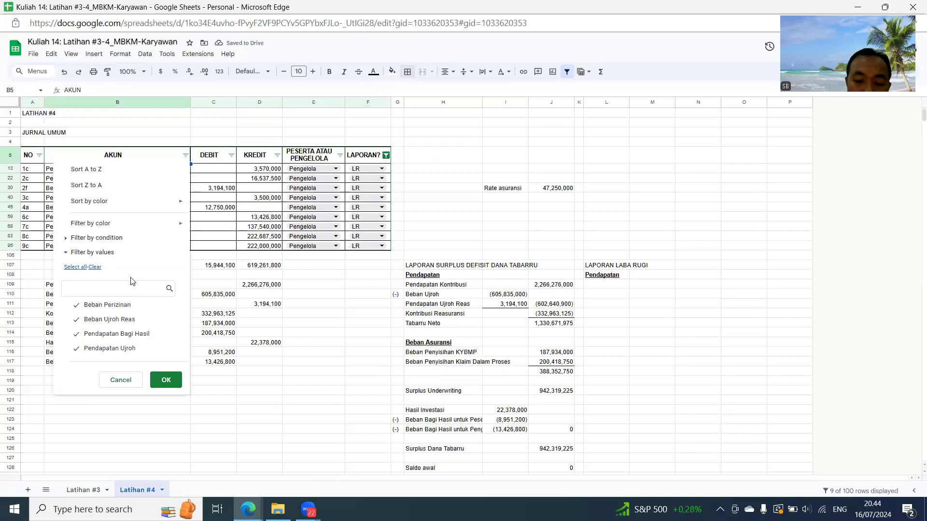
type("U")
left_click(126, 305)
left_click(178, 384)
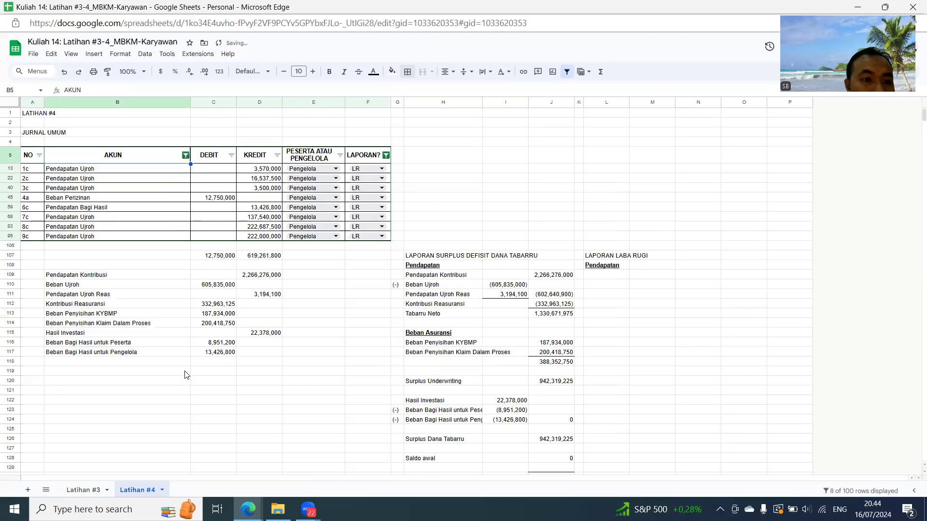
- Filter the AKUN column to show only Pendapatan Ujroh and inspect the KREDIT subtotal formula in D107
left_click(186, 155)
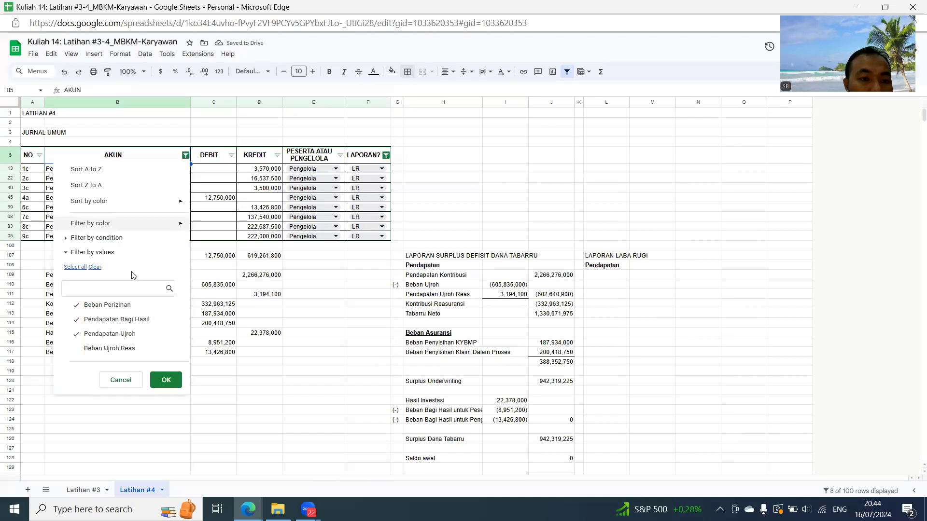
left_click(95, 268)
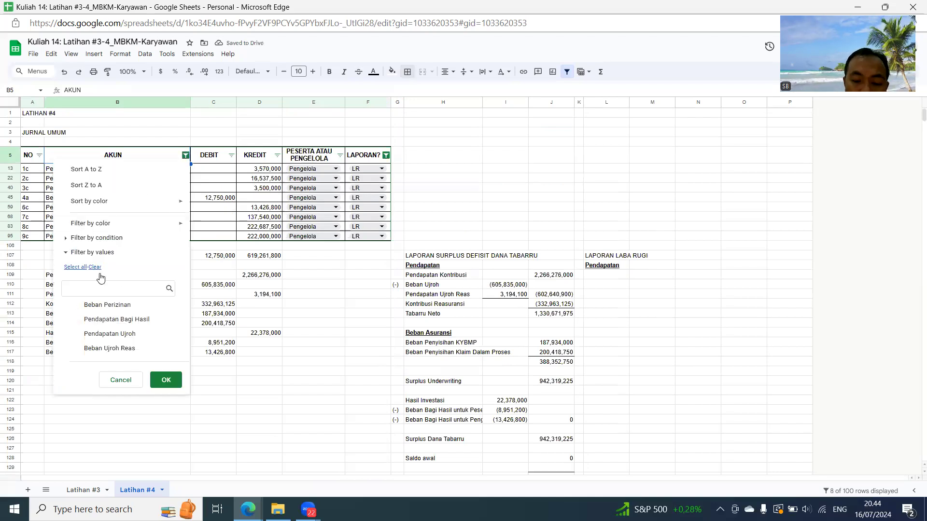
type("UJRO")
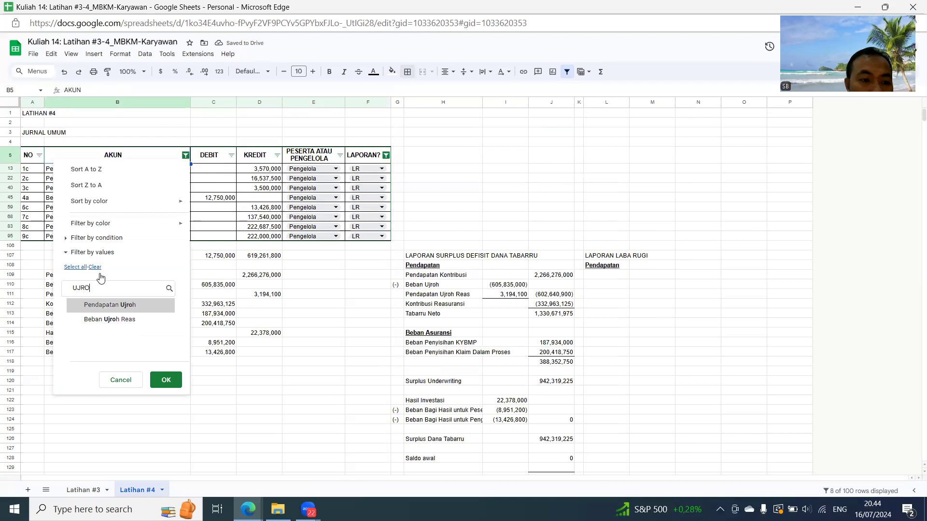
left_click(139, 307)
left_click(165, 381)
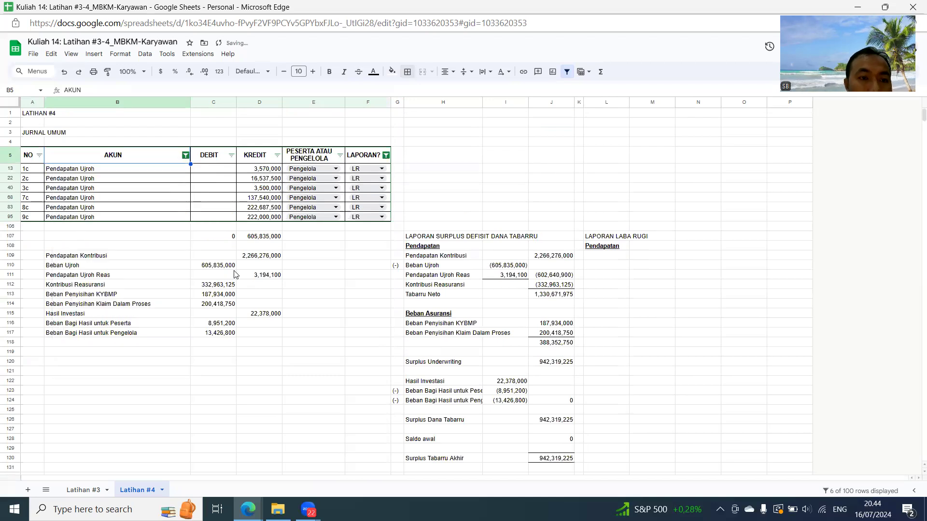
double_click(271, 238)
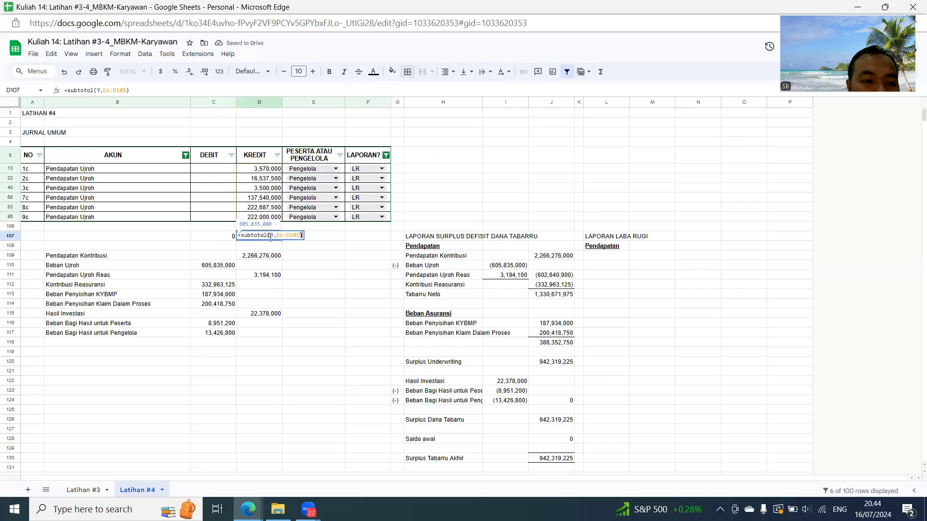
key("Escape")
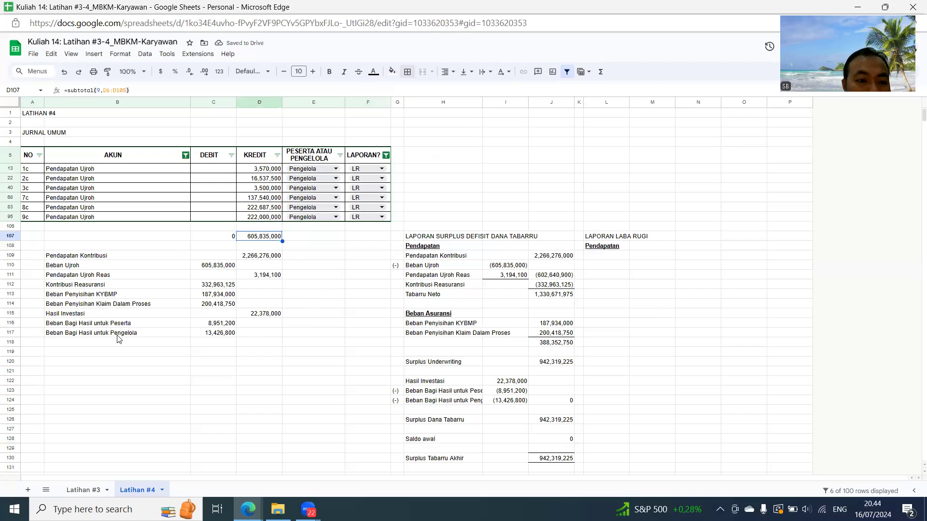
- Link B119 in the account summary to the journal's Pendapatan Ujroh account name
left_click(120, 352)
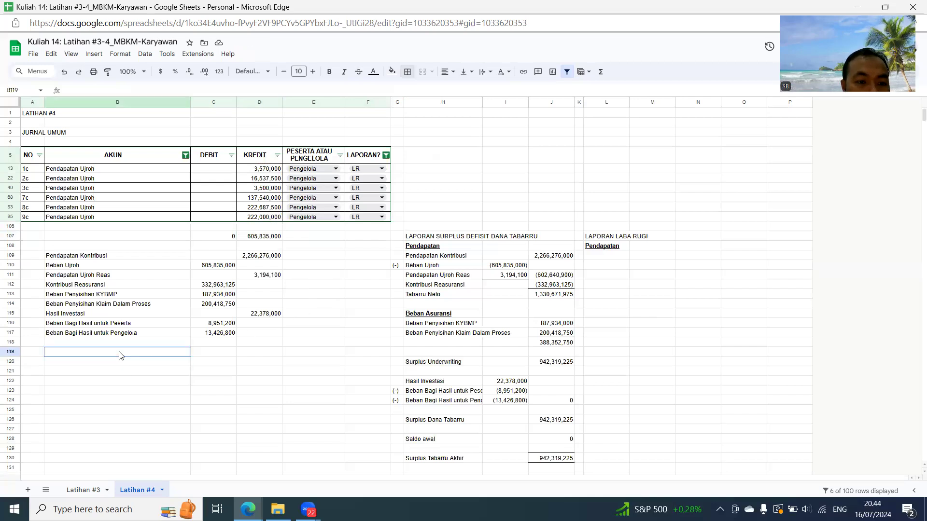
type("=")
left_click(69, 218)
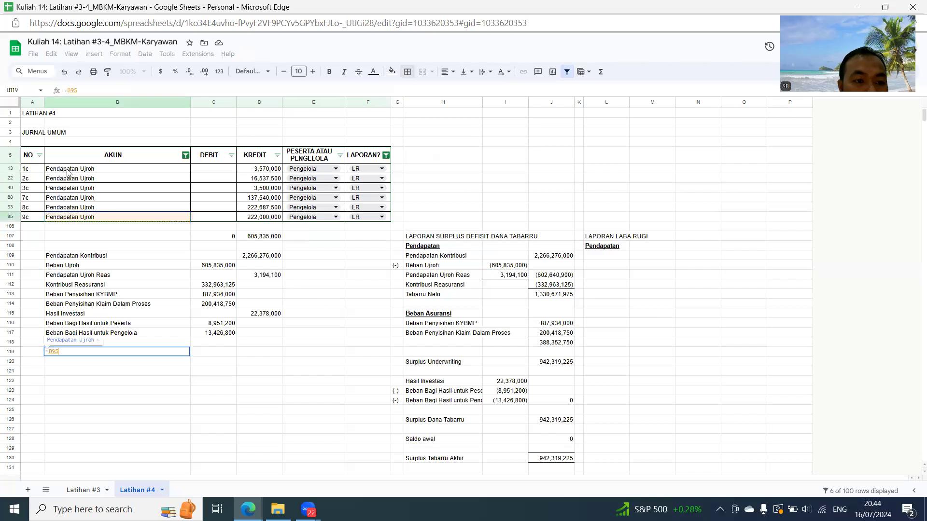
key("Return")
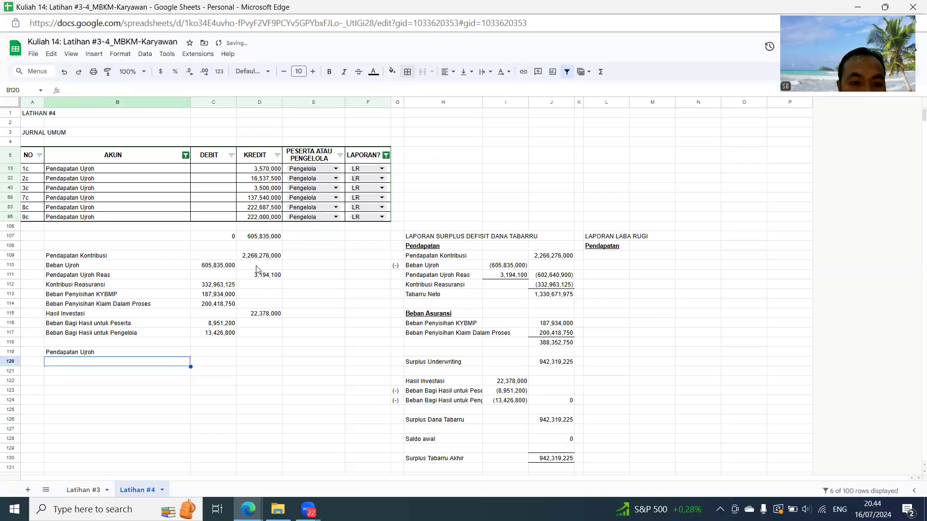
- Copy the KREDIT subtotal from D107 and paste it as a plain value into D119 for Pendapatan Ujroh
left_click(261, 237)
key("ctrl+c")
key("Down")
key("Down")
key("Down")
key("Down")
key("Down")
key("Down")
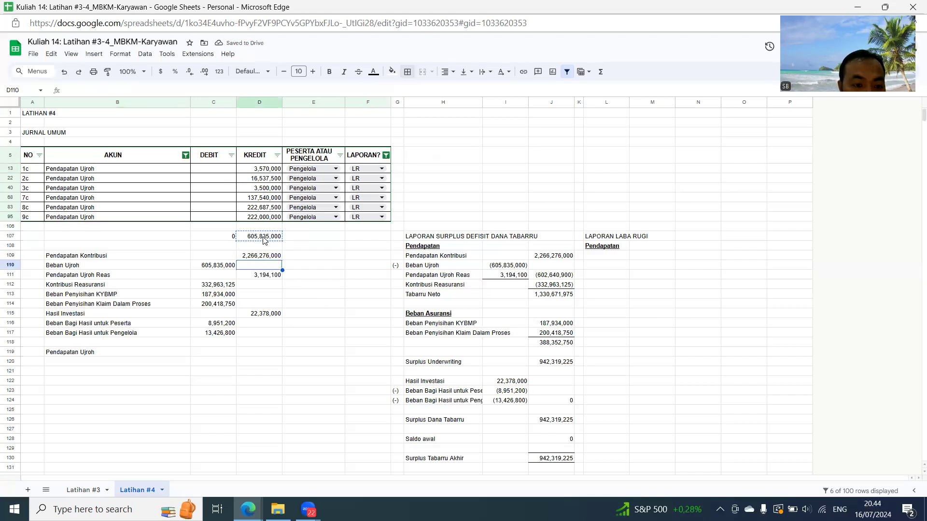
key("Down")
key("Down")
key("Down")
key("Down")
key("Down")
key("Down")
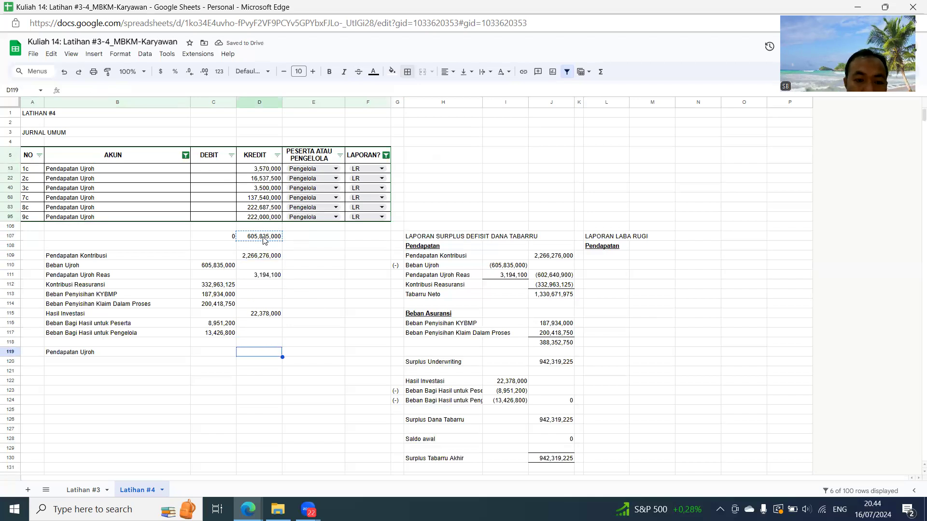
key("ctrl+shift+v")
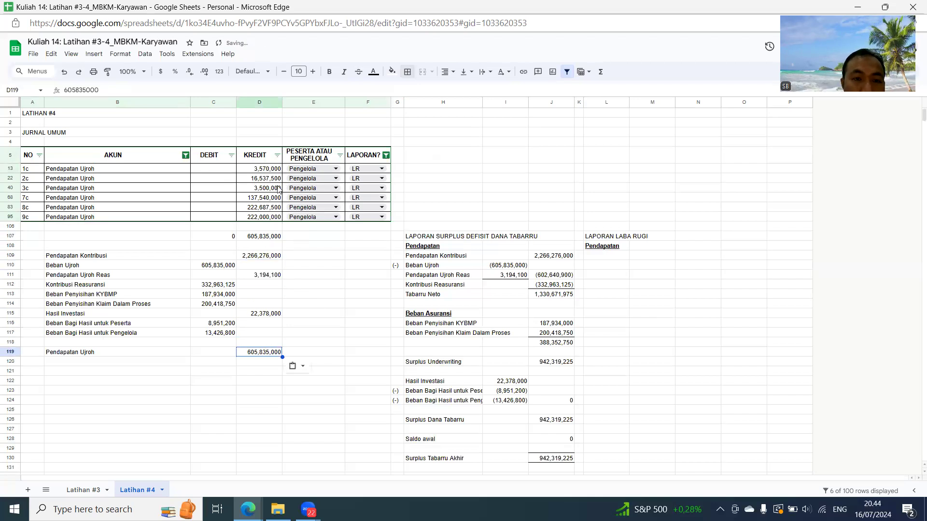
- Change the AKUN column filter to show only Beban Ujroh Reas
left_click(186, 155)
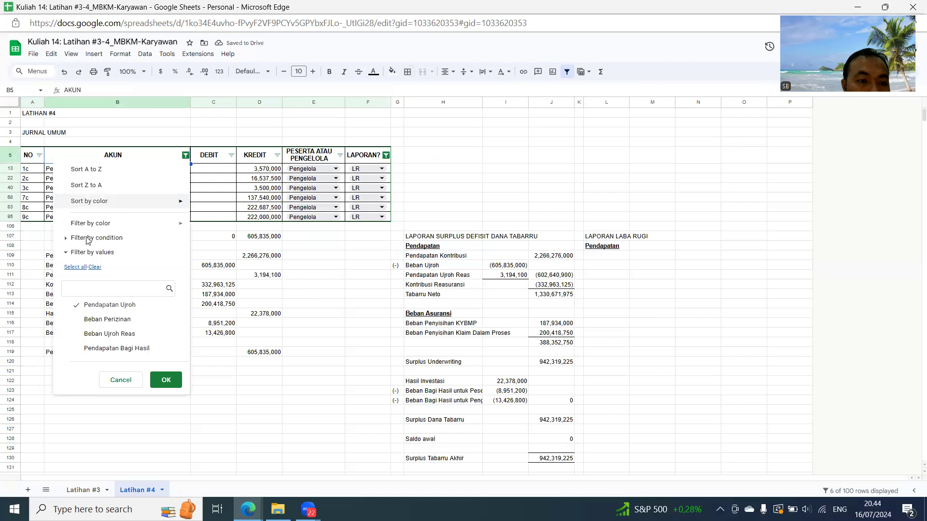
left_click(90, 308)
left_click(103, 334)
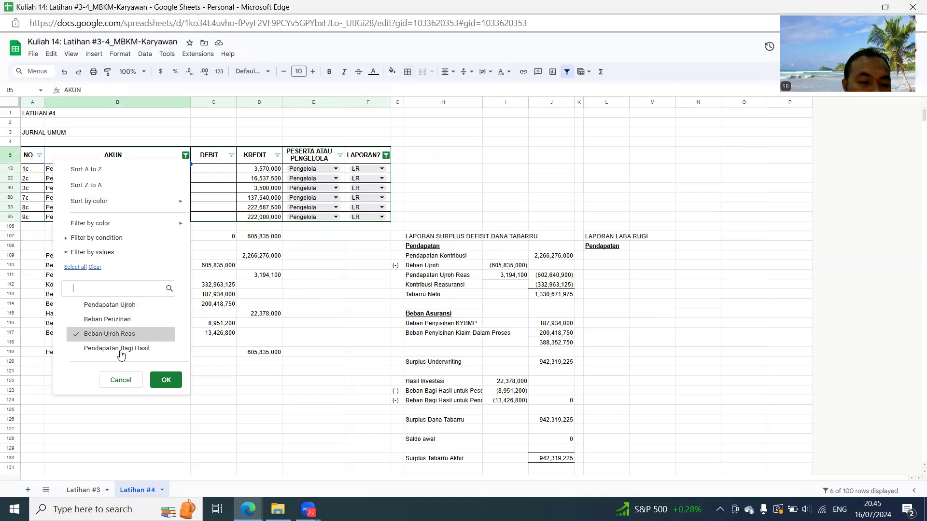
left_click(165, 379)
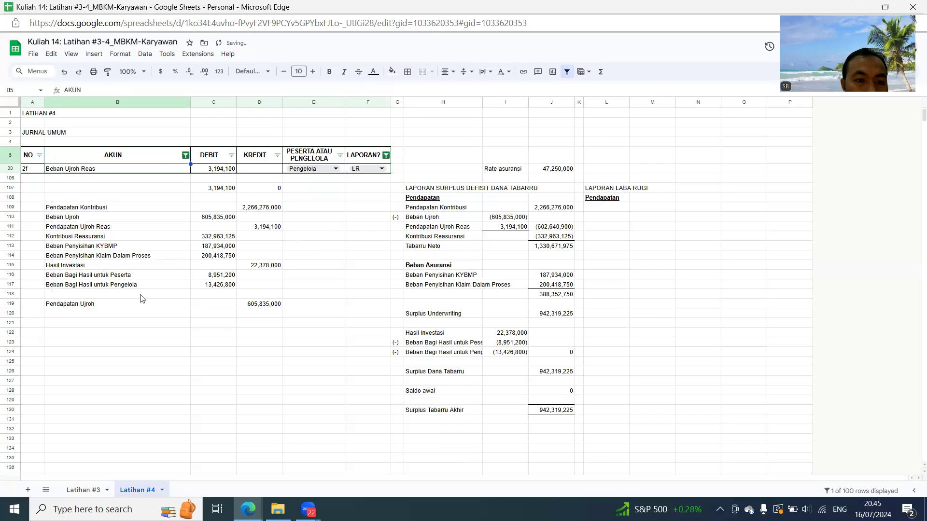
- Link B120 in the account summary to the journal's Beban Ujroh Reas account name
left_click(87, 314)
type("=")
left_click(69, 170)
key("Return")
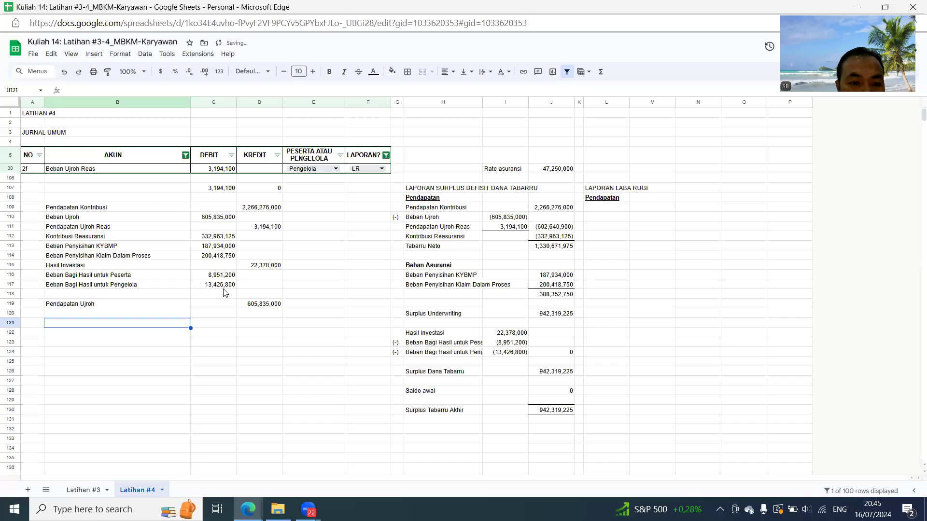
- Copy the DEBIT subtotal from C107 and paste it as a plain value into C120 for Beban Ujroh Reas
left_click(224, 190)
key("ctrl+c")
key("Down")
key("Down")
key("Down")
key("Down")
key("Down")
key("Down")
key("Down")
key("Down")
key("Down")
key("Down")
key("Down")
key("Down")
key("Down")
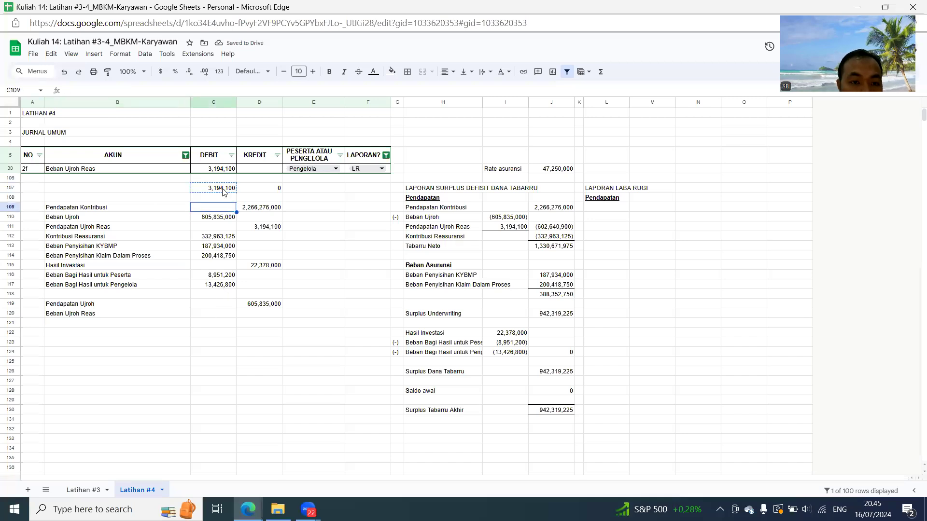
key("ctrl+shift+v")
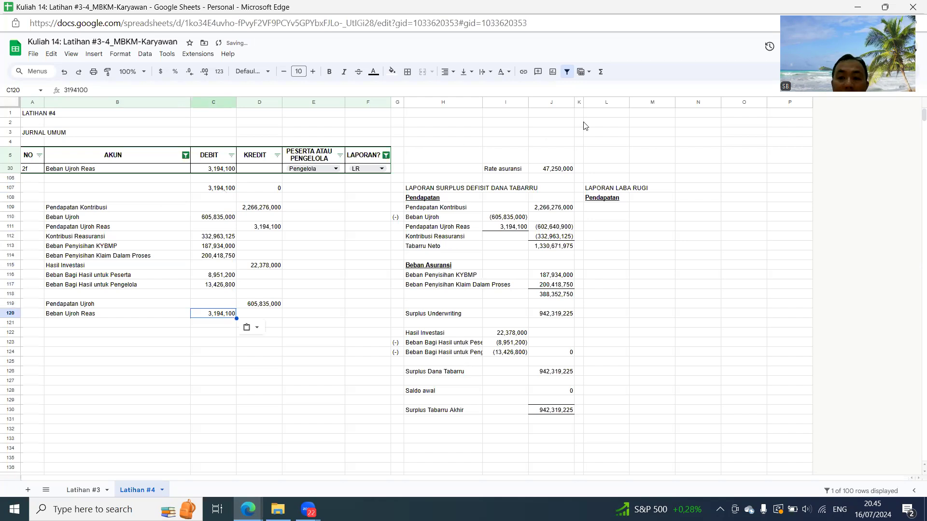
- Link L109 in LAPORAN LABA RUGI to the Pendapatan Ujroh name in B119 and M109 to its amount in D119
left_click(620, 205)
type("=")
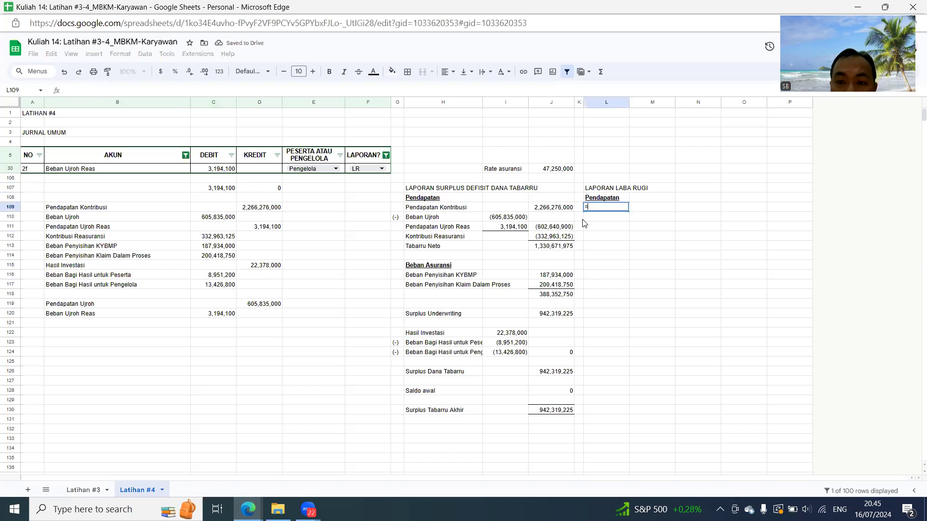
left_click(87, 307)
key("Return")
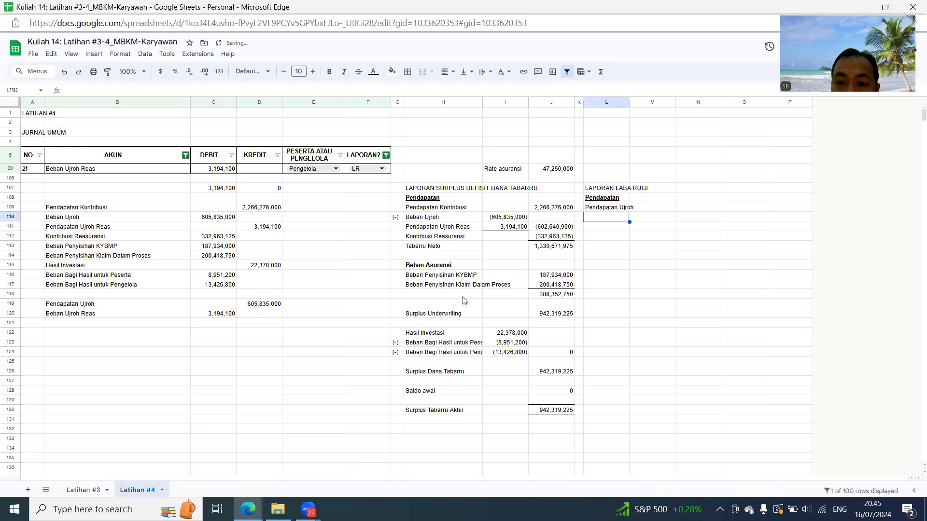
left_click(656, 209)
type("=")
left_click(278, 307)
key("Return")
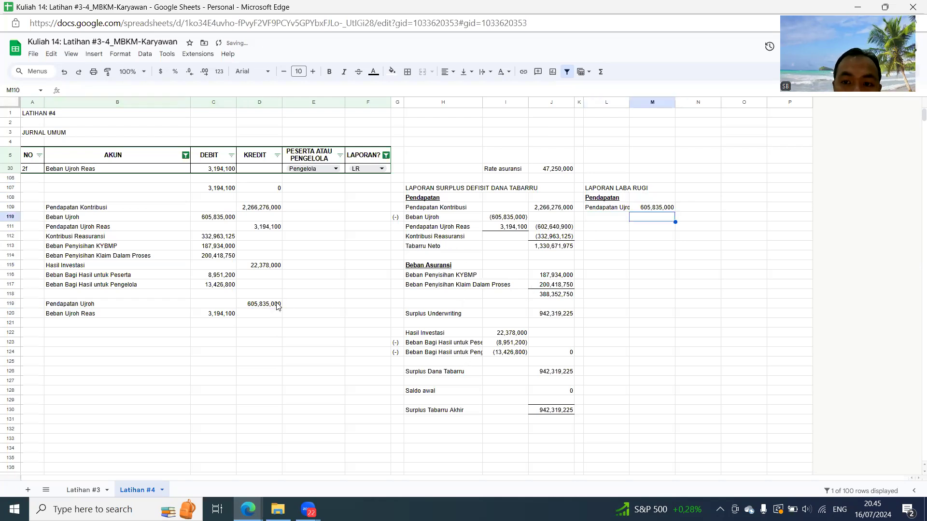
- Enter the text marker (-) in K110 to flag the deduction row under Pendapatan Ujroh
left_click(602, 222)
left_click(579, 218)
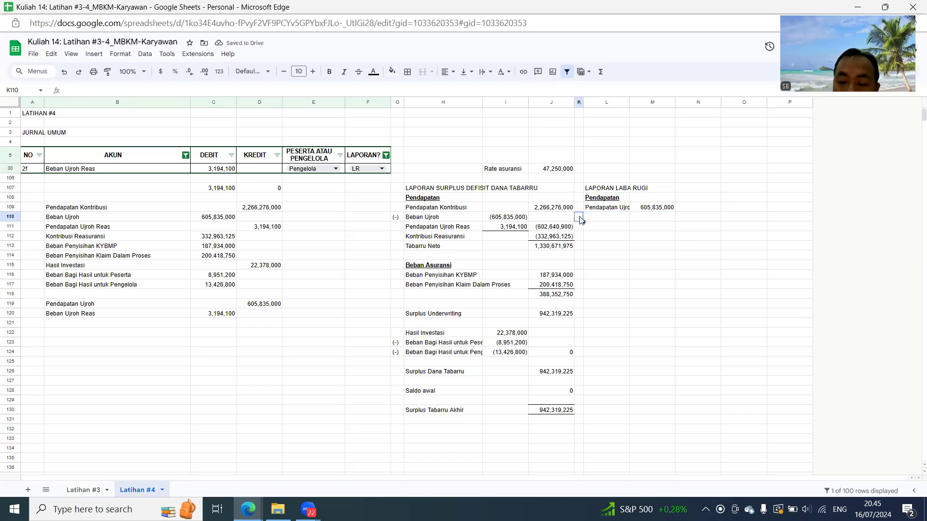
double_click(580, 217)
type("'")
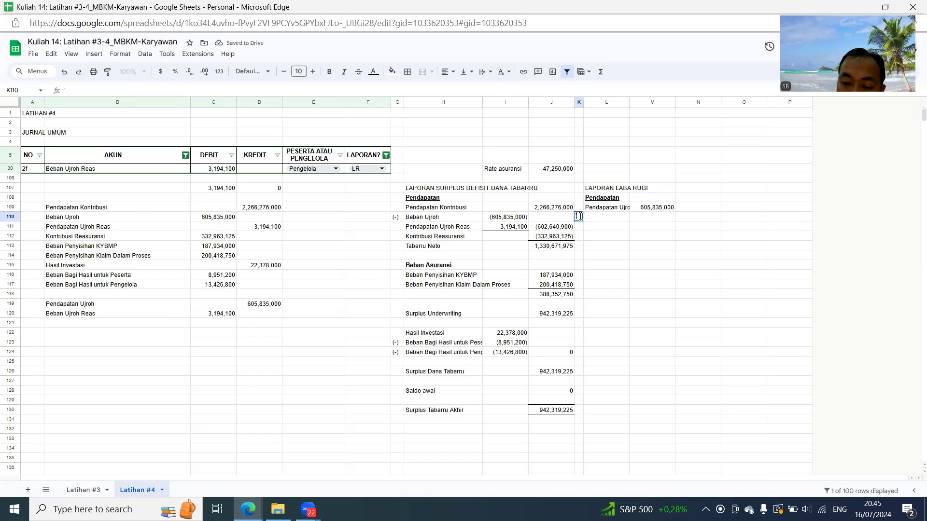
type("(-")
key("Tab")
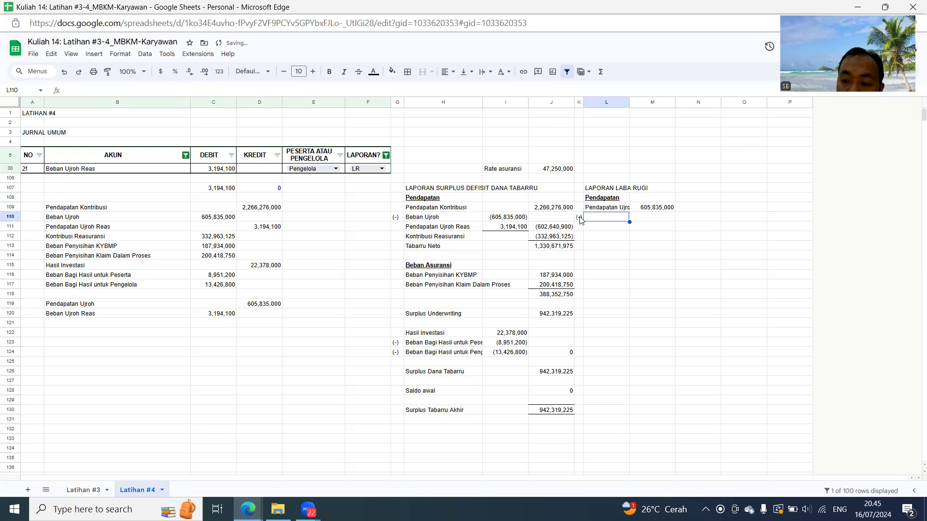
- Link L110 to the Beban Ujroh Reas name in B120 and M110 to the negative of its amount in C120
type("=")
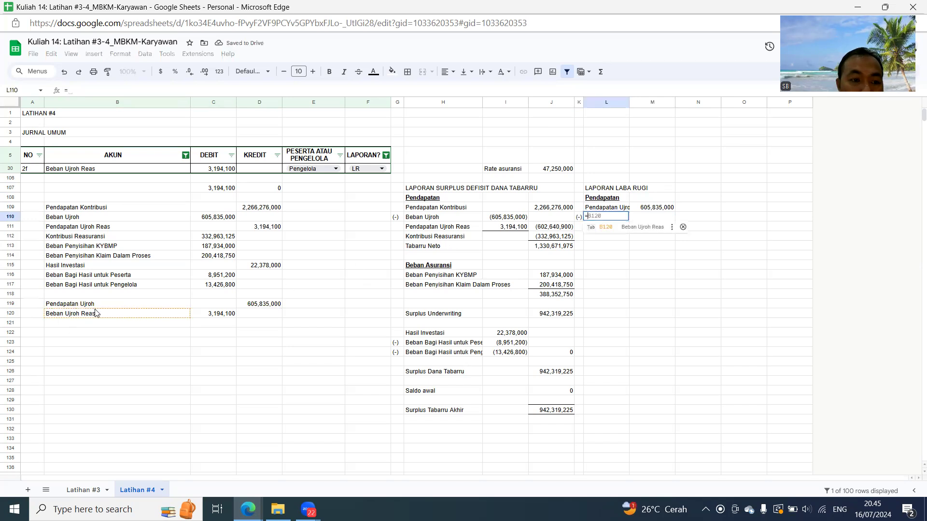
left_click(97, 314)
key("Return")
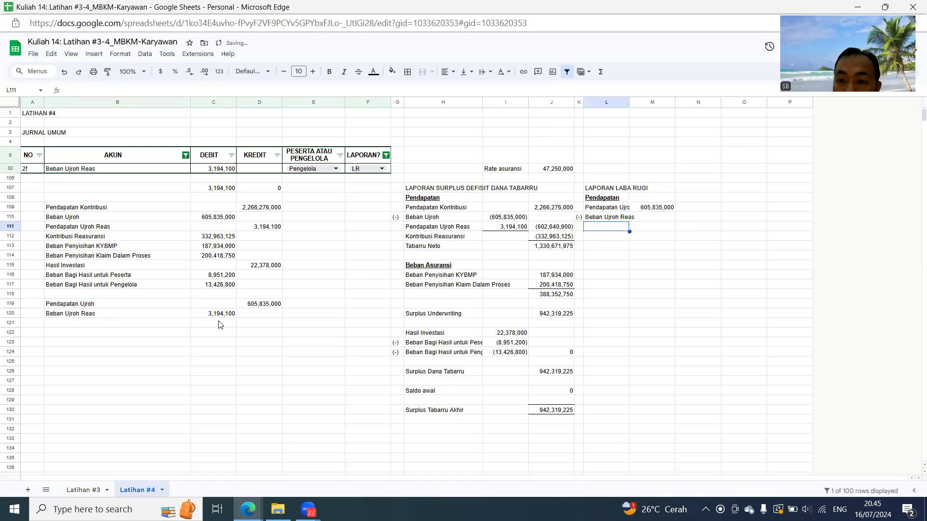
left_click(640, 219)
type("=-")
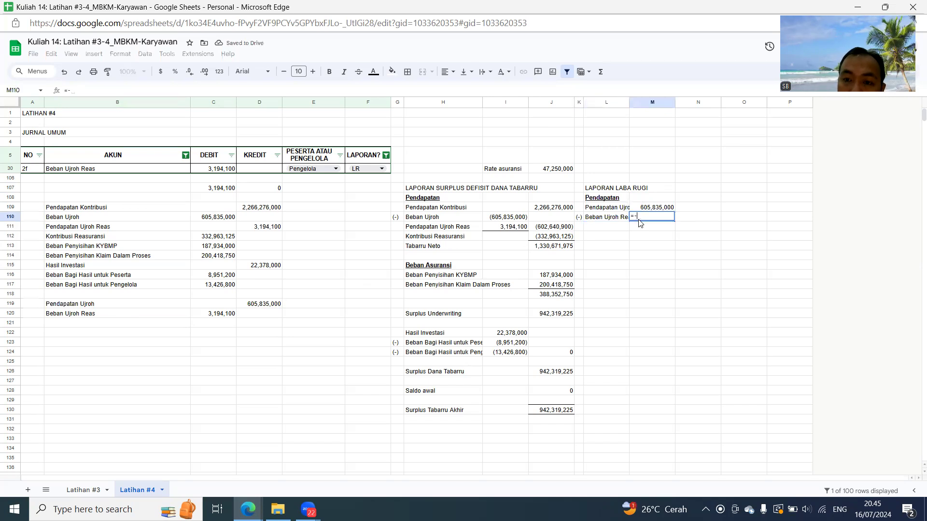
left_click(217, 318)
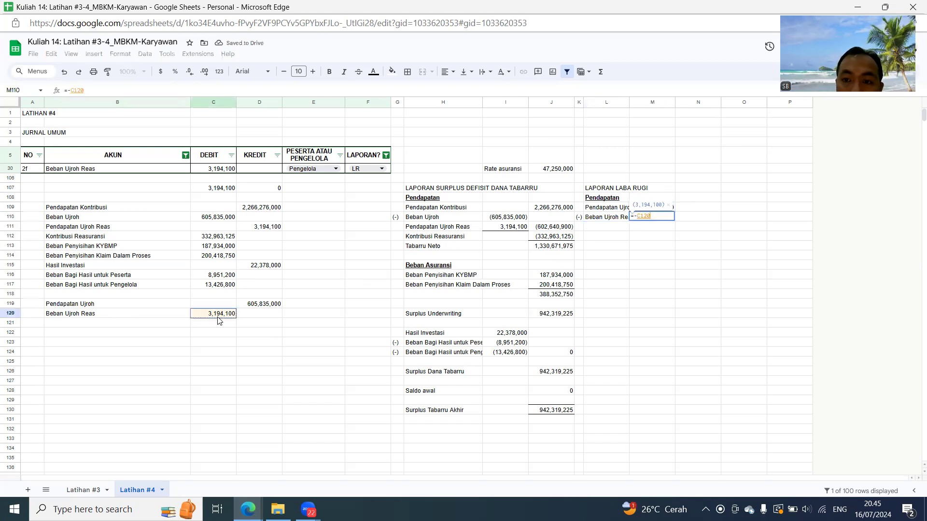
key("Return")
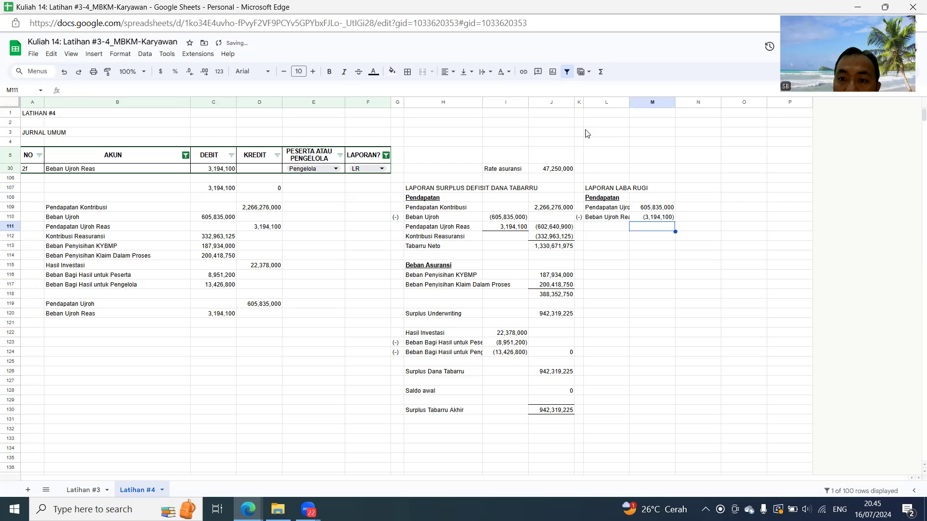
- Widen column L to fit the account names and total M109:M110 with a SUM formula in N110
left_click_drag(629, 102, 666, 103)
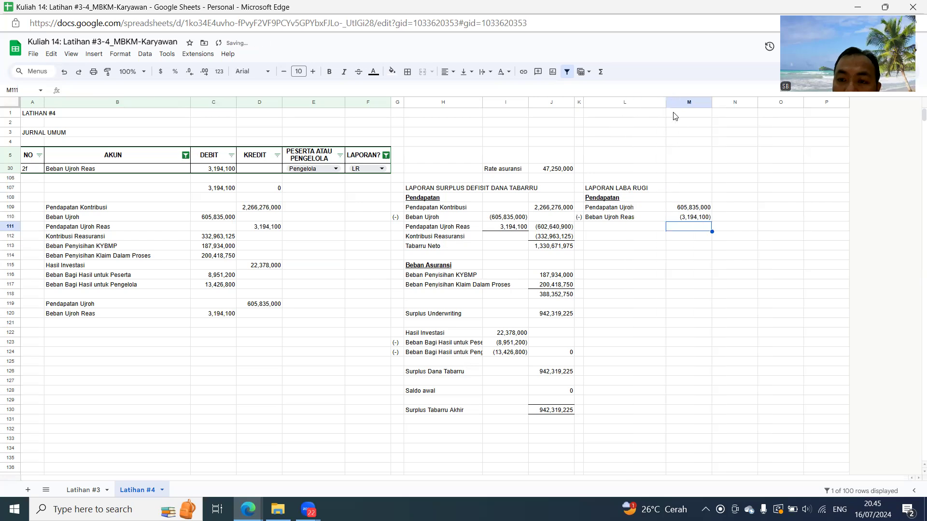
left_click(735, 217)
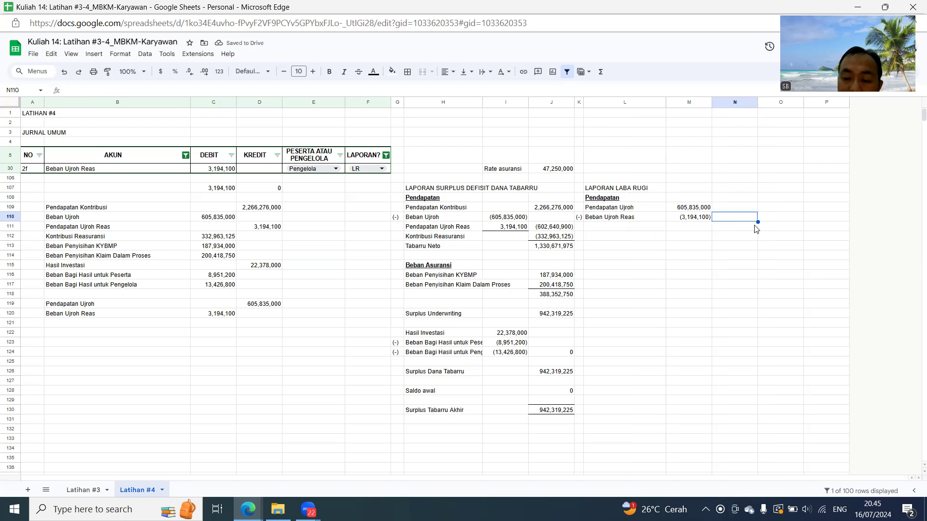
type("=SUM(M109:M110")
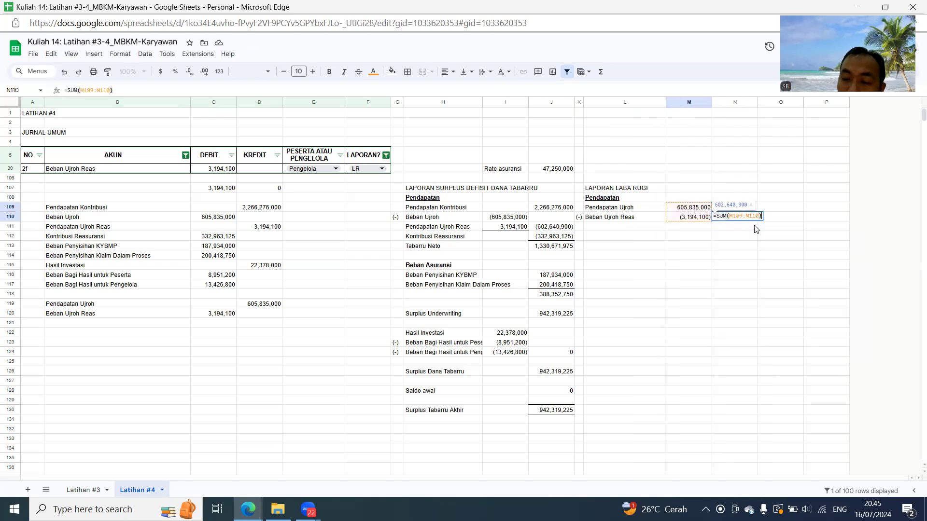
key("Return")
key("Up")
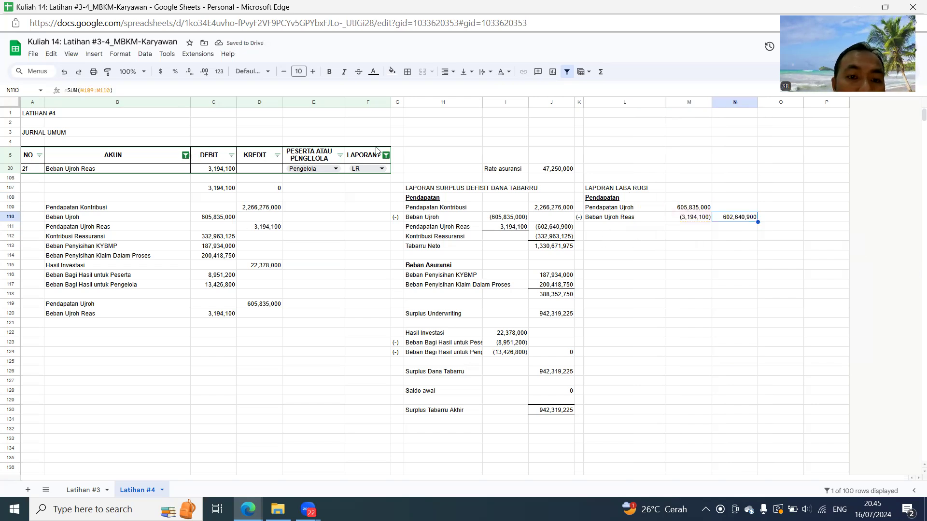
- Reset the AKUN column filter to show all of the LR accounts
left_click(185, 155)
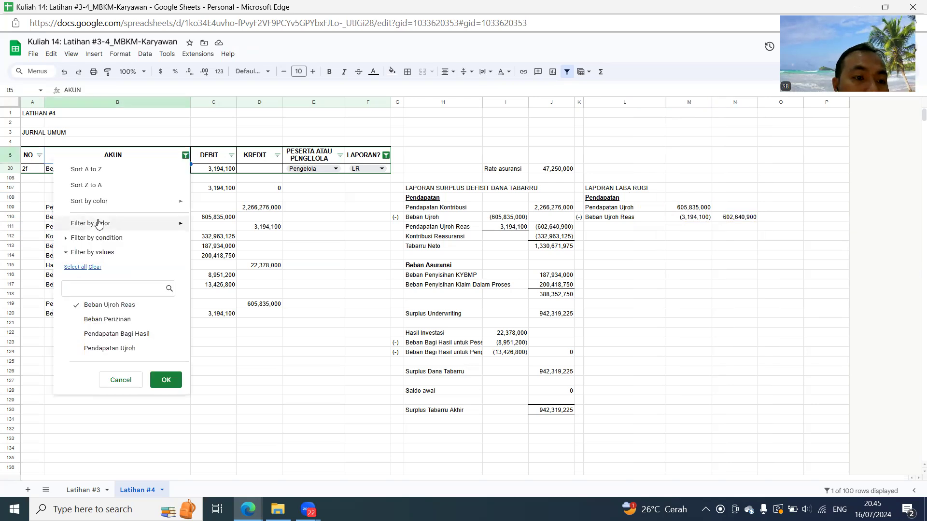
left_click(85, 267)
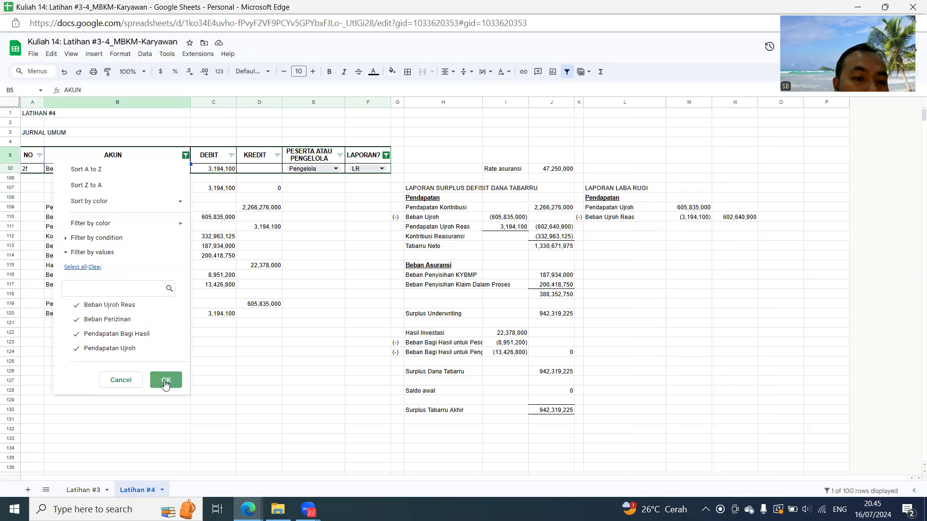
left_click(165, 380)
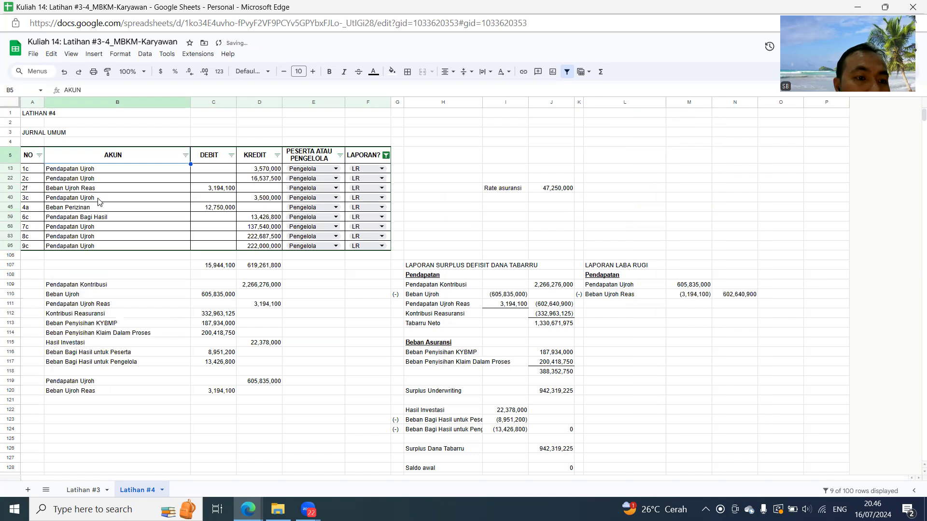
left_click(611, 317)
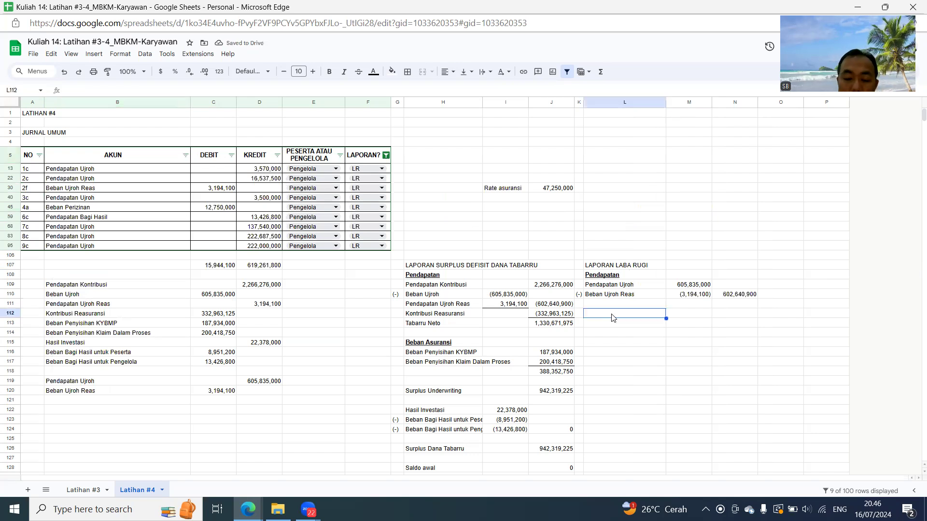
type("bEBA")
type("Beban")
key("Return")
left_click(612, 317)
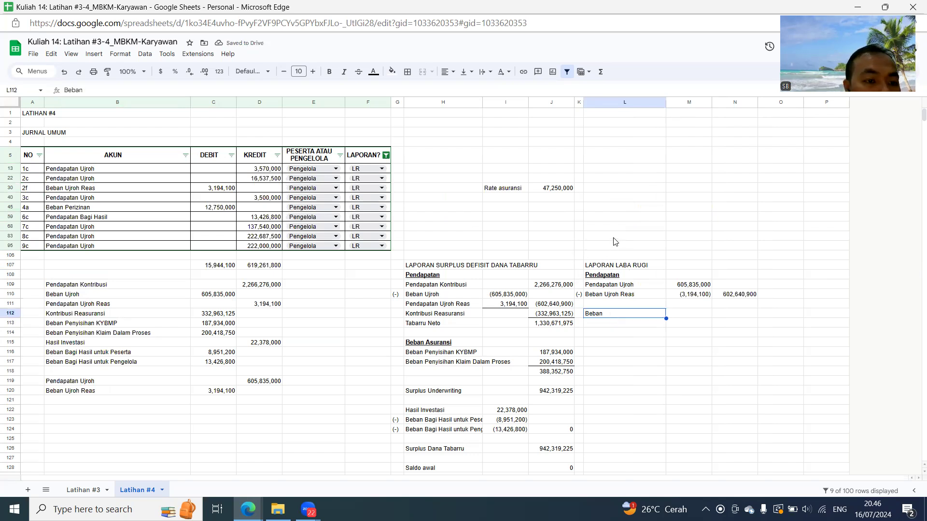
key("Delete")
key("Up")
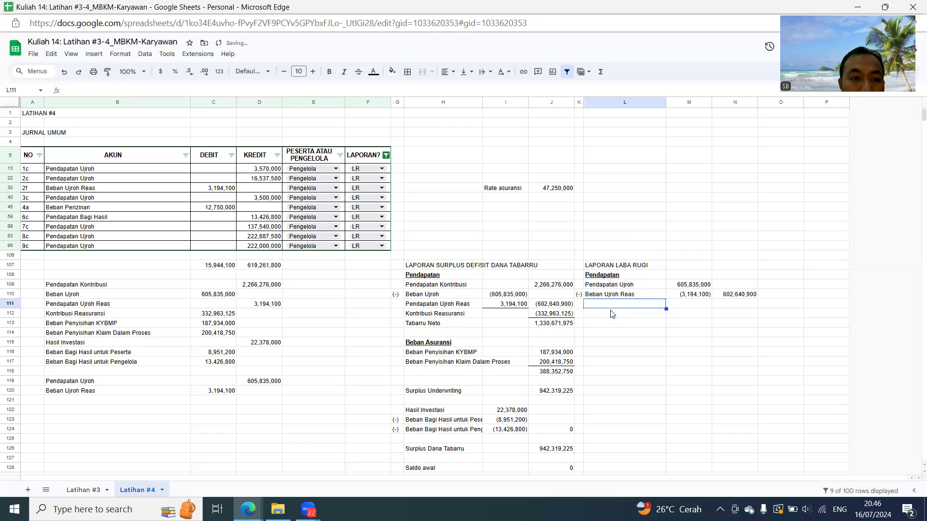
- Link B121 in the account summary to the journal's Pendapatan Bagi Hasil account name
left_click(103, 218)
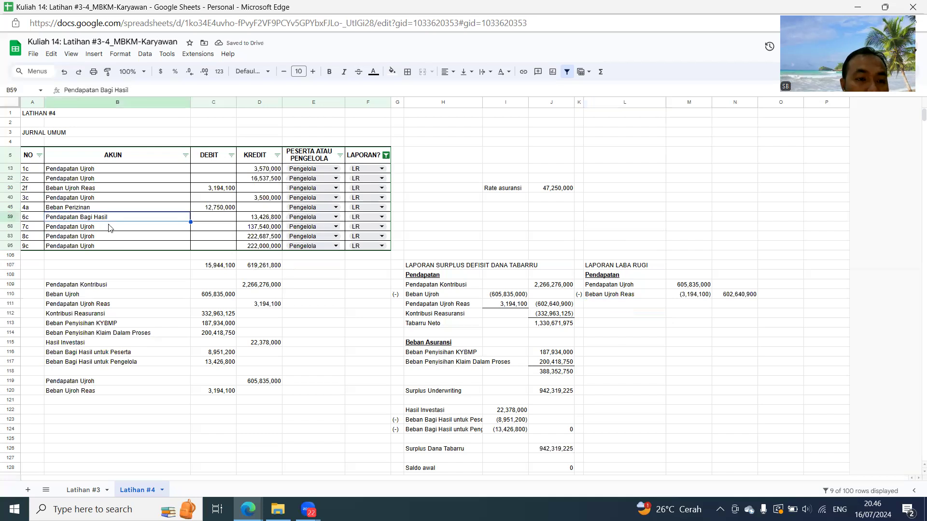
left_click(101, 392)
left_click(102, 403)
type("=")
left_click(69, 220)
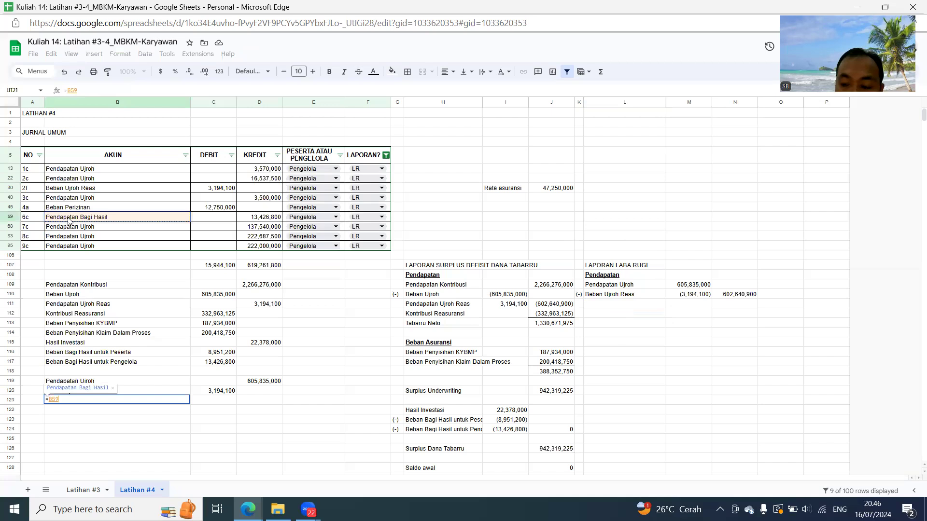
key("Return")
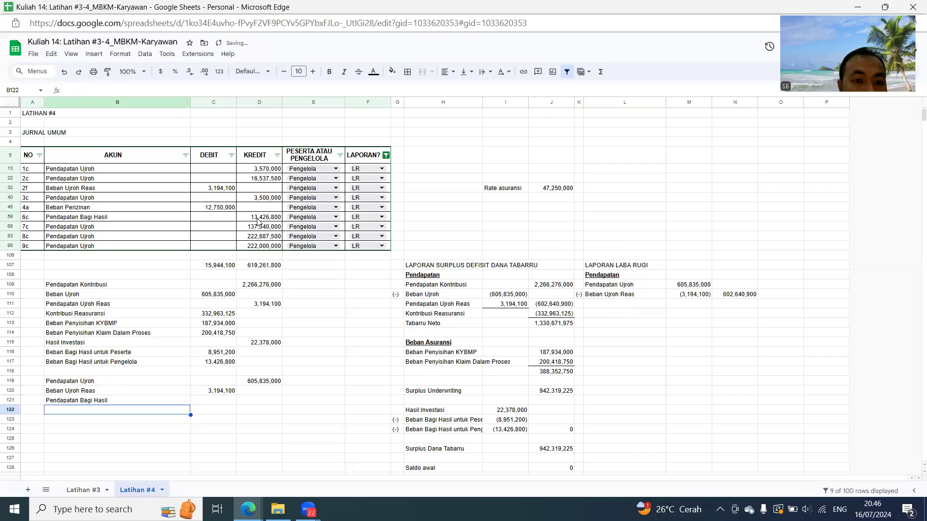
- Copy the journal's KREDIT amount for Pendapatan Bagi Hasil into D121
left_click(258, 219)
key("ctrl+c")
left_click(257, 402)
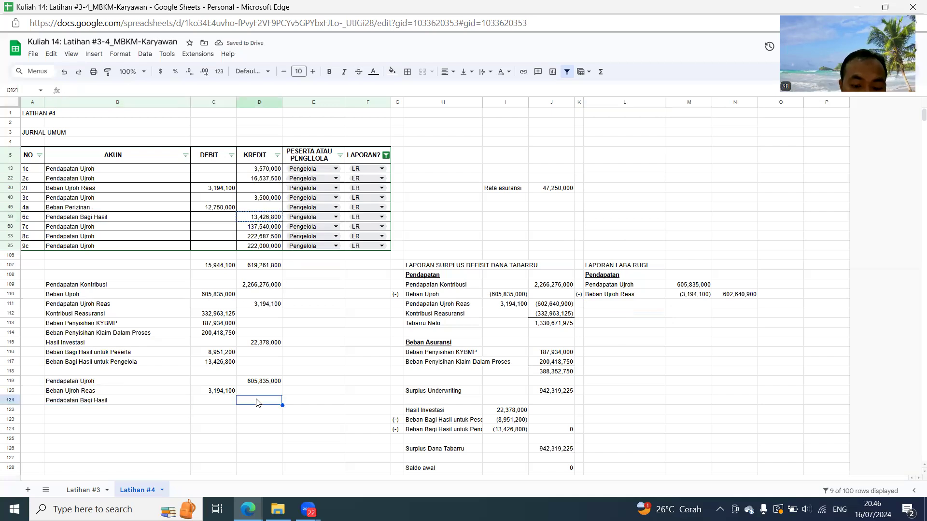
key("ctrl+v")
- Link L111 to the Pendapatan Bagi Hasil name in B121 and N111 to its amount in D121
left_click(629, 308)
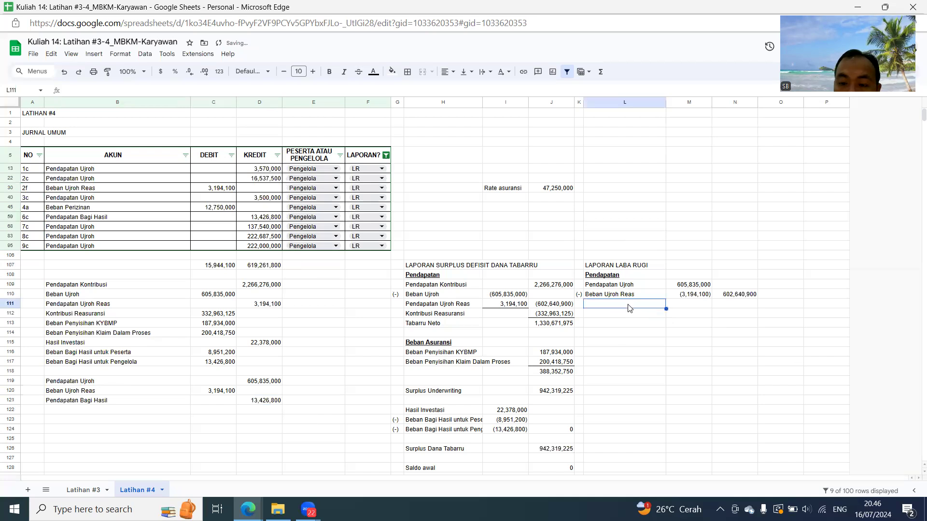
type("=")
left_click(96, 401)
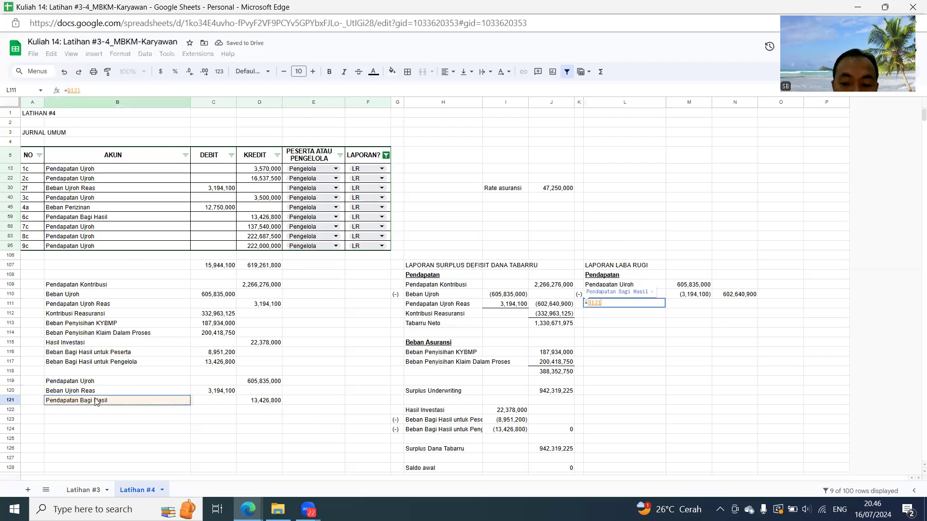
key("Return")
left_click(733, 304)
type("=")
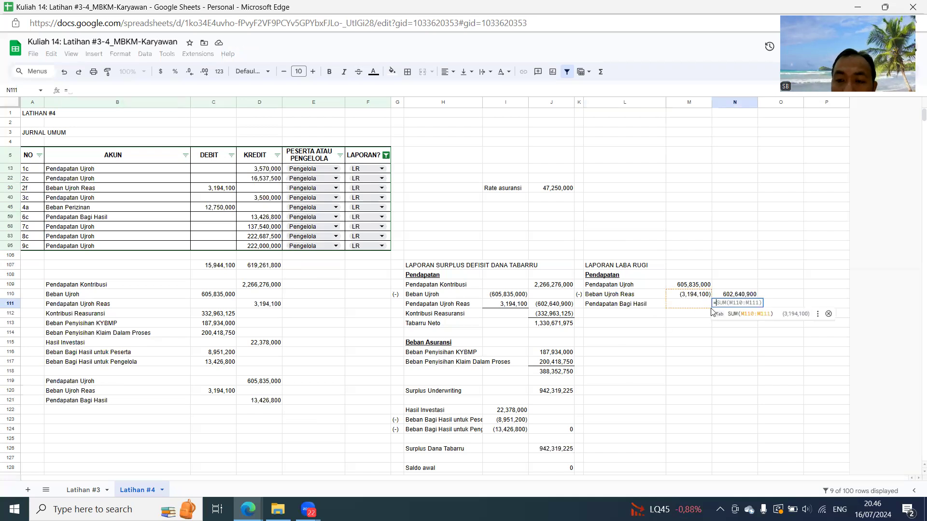
key("Escape")
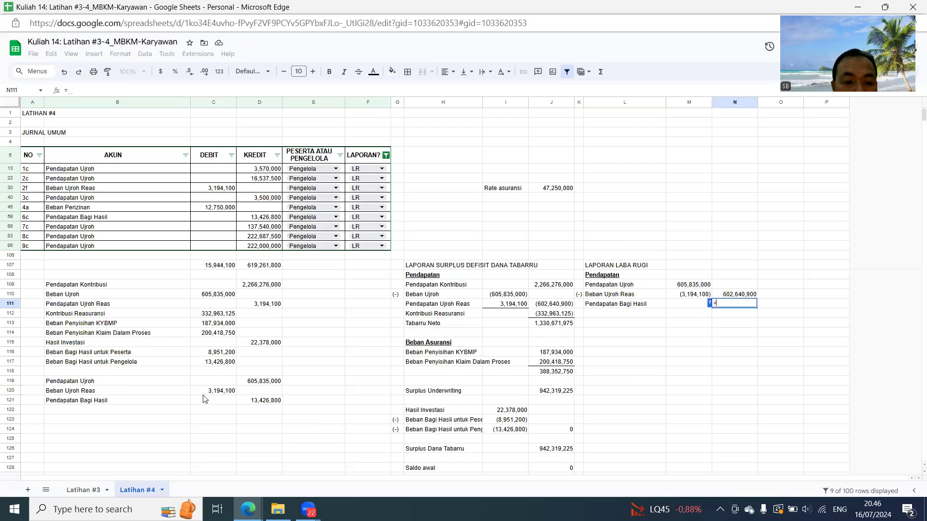
left_click(258, 399)
key("Return")
- Total the income amounts N110:N111 with a SUM formula in N112
type("=sum(")
key("Up")
key("shift+Up")
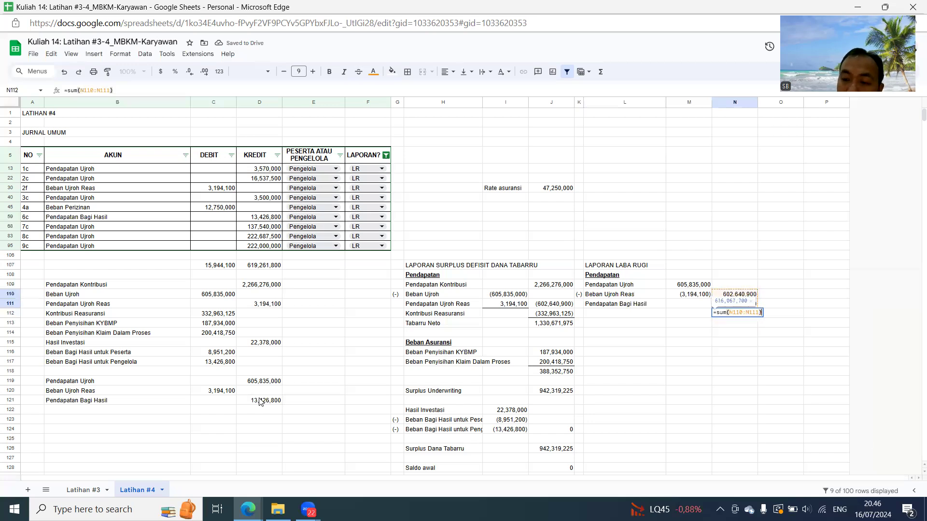
key("Return")
- Add a bottom border to N111 above the income total
left_click(738, 305)
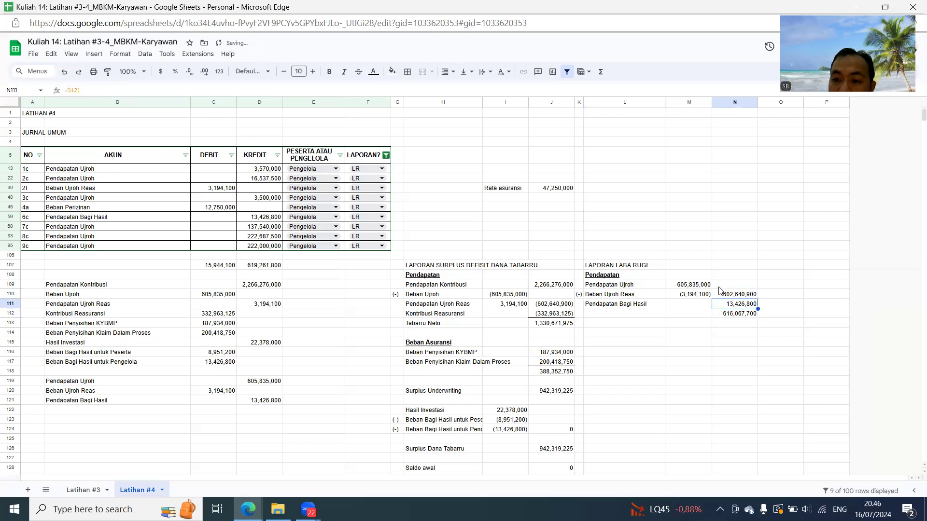
left_click(407, 72)
left_click(458, 107)
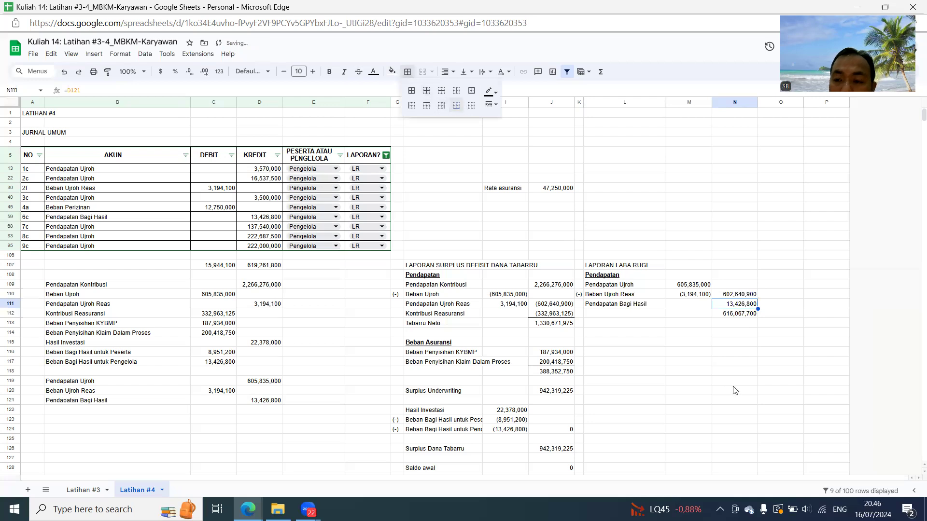
left_click(735, 391)
- Enter the heading Beban in L114 and link L115 to the journal's Beban Perizinan account name
left_click(627, 333)
type("Beban")
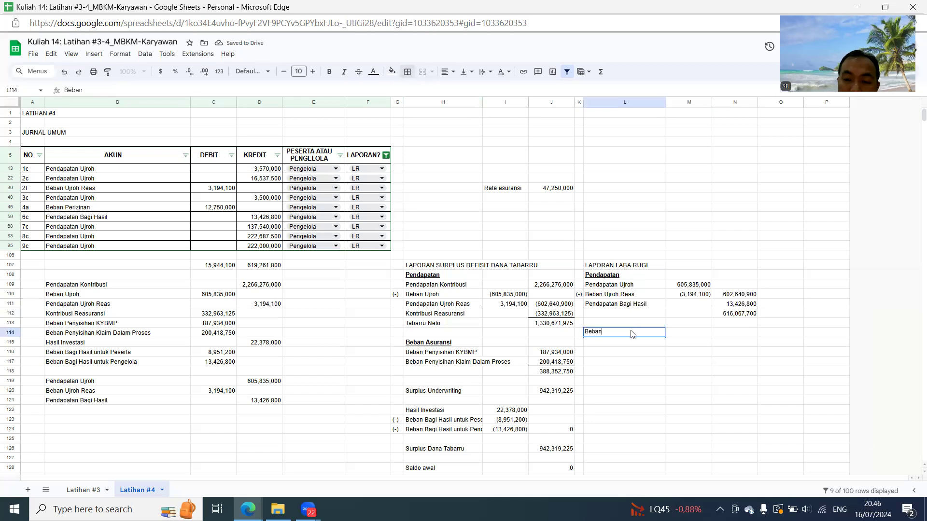
key("Return")
type("=")
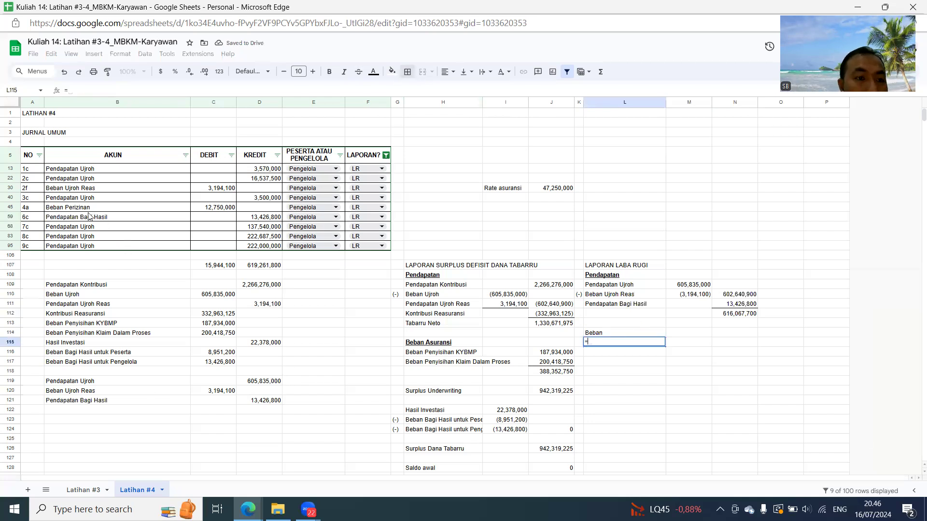
left_click(82, 209)
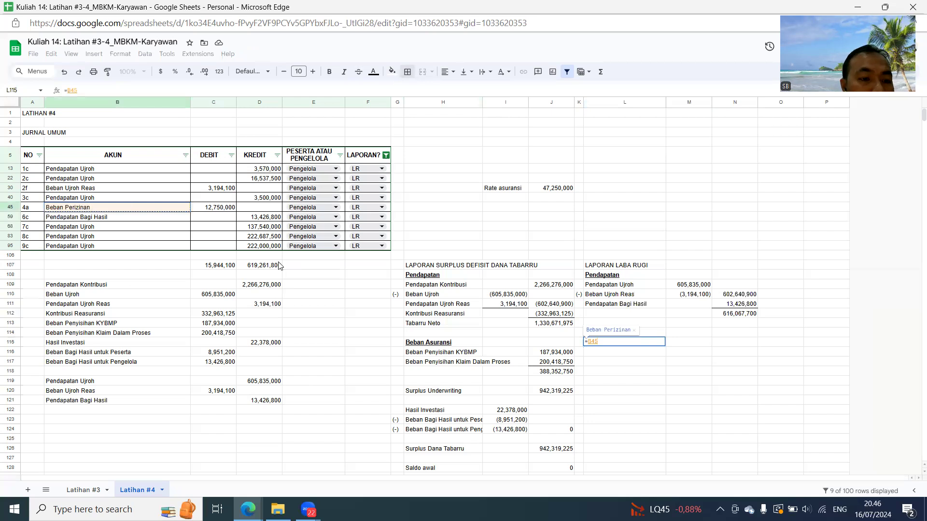
key("Return")
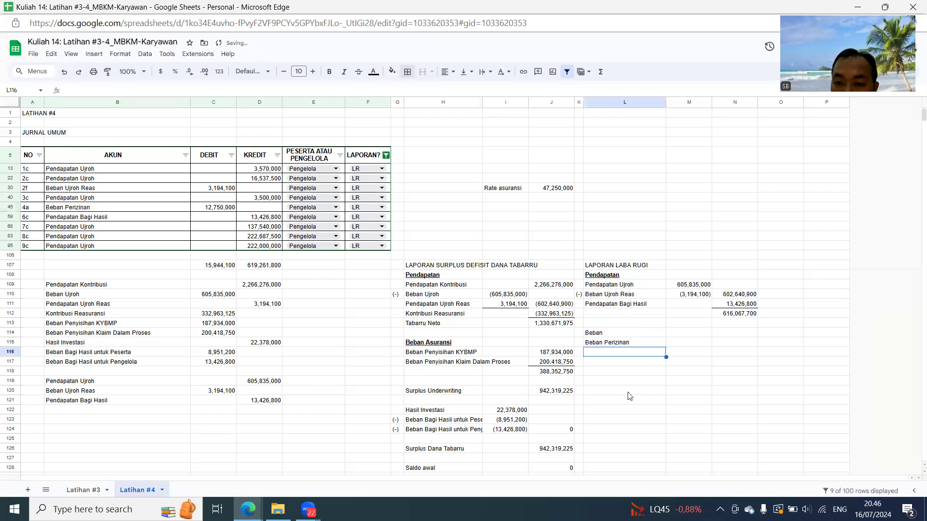
- Link N115 to the journal's DEBIT amount for Beban Perizinan and make the Beban heading in L114 bold and underlined
left_click(727, 344)
type("=")
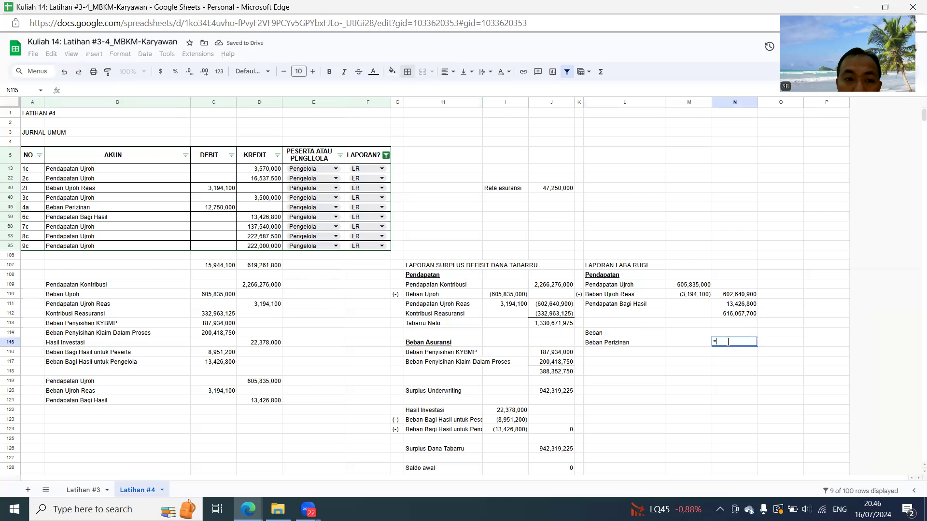
left_click(221, 211)
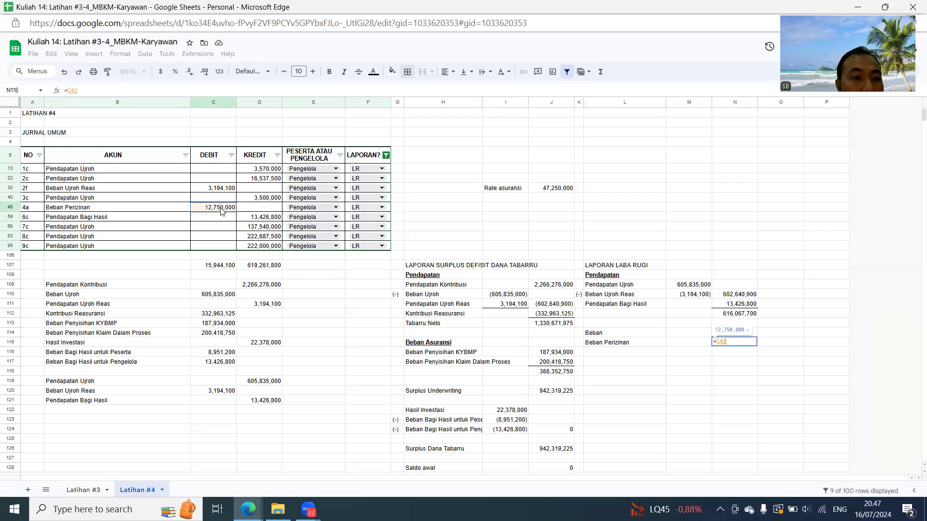
key("Return")
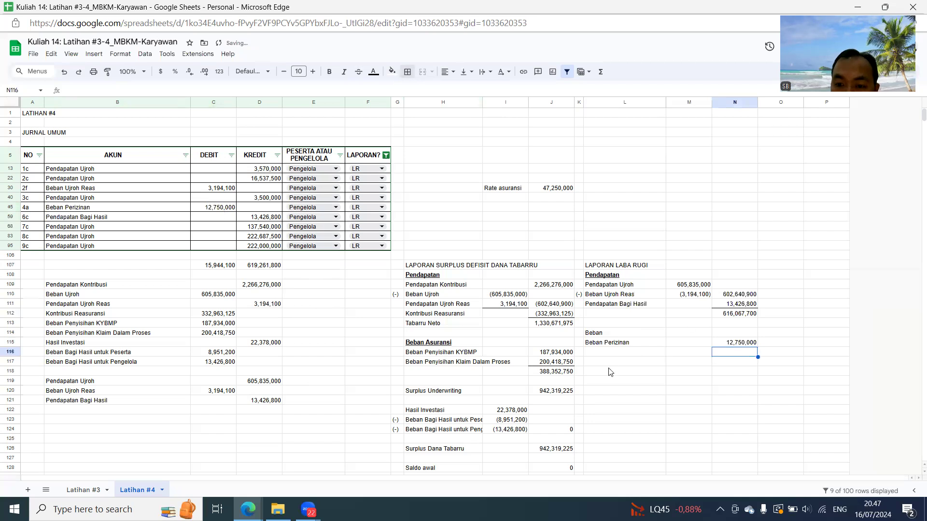
left_click(599, 335)
key("ctrl+b")
- Label L117 as Laba Bersih and calculate it in N117 with the formula =N112-N115
key("Down")
key("Down")
key("Down")
type("Lab")
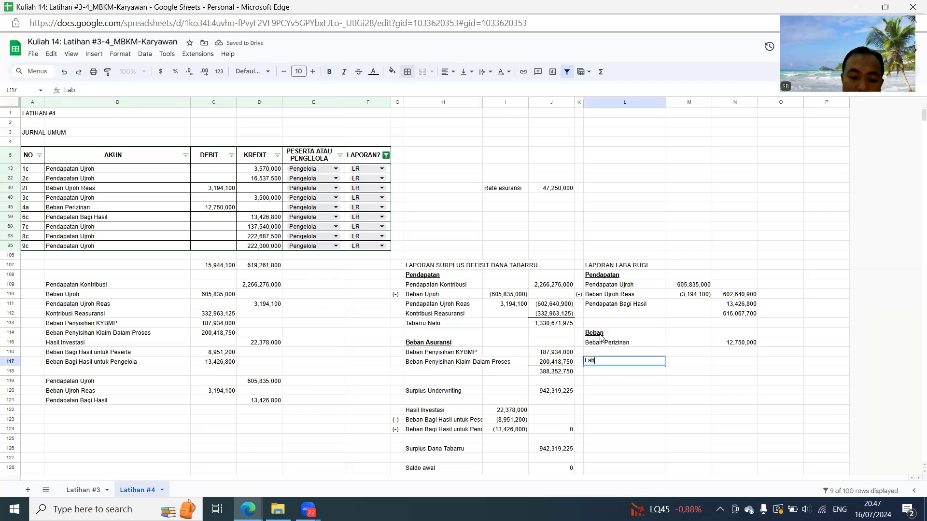
type("a Bersih")
key("Return")
key("Up")
key("Right")
key("Right")
type("=")
left_click(737, 315)
type("-")
left_click(749, 343)
key("Return")
- Add top and bottom borders to the Laba Bersih amount in N117
key("Up")
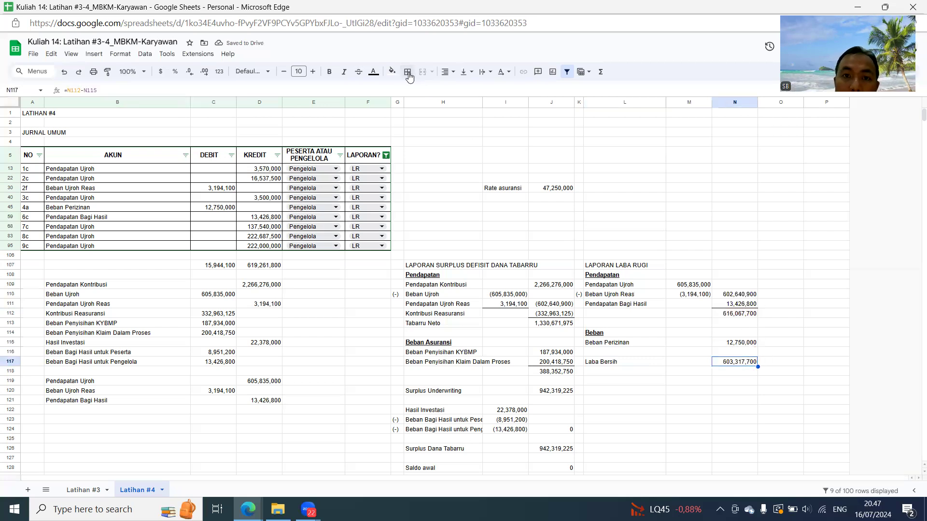
left_click(408, 72)
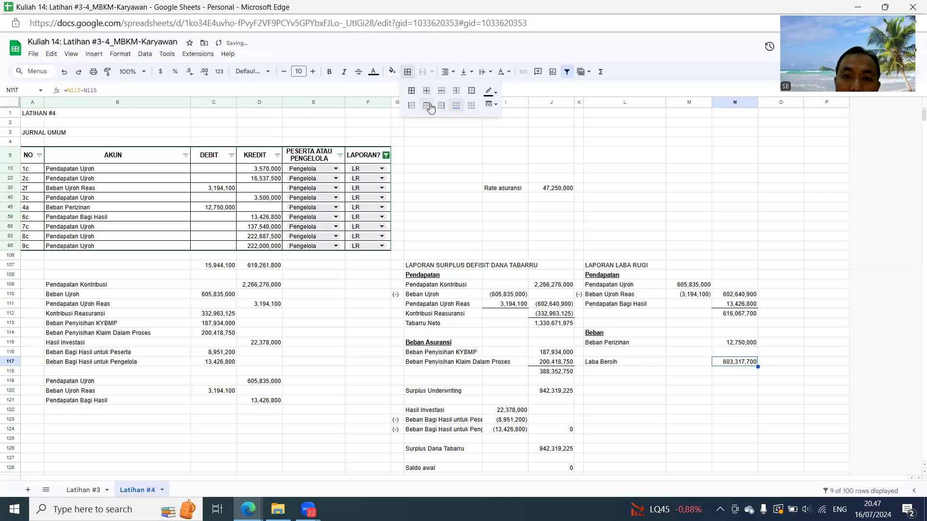
left_click(785, 383)
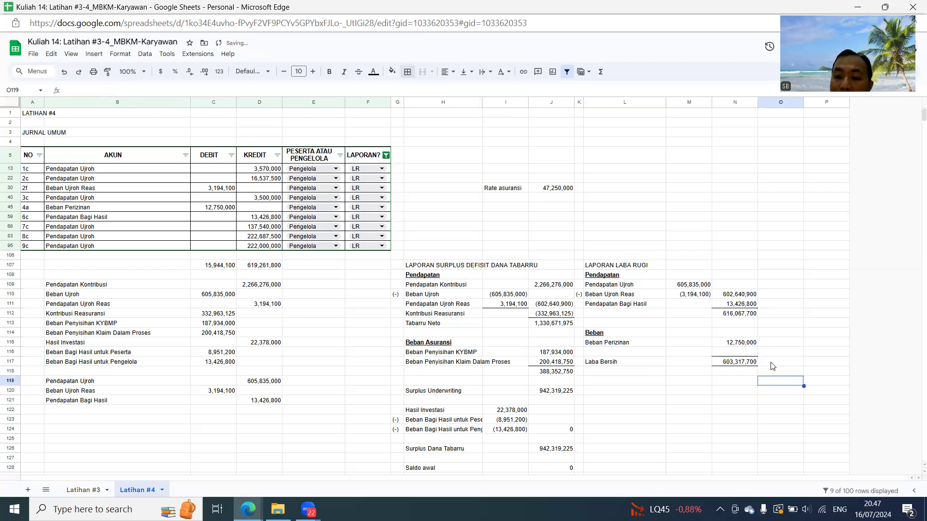
- Enter the title LAPORAN POSISI KEUANGAN in L119 and the heading ASET in L120
scroll(772, 366, "down", 3)
left_click(612, 265)
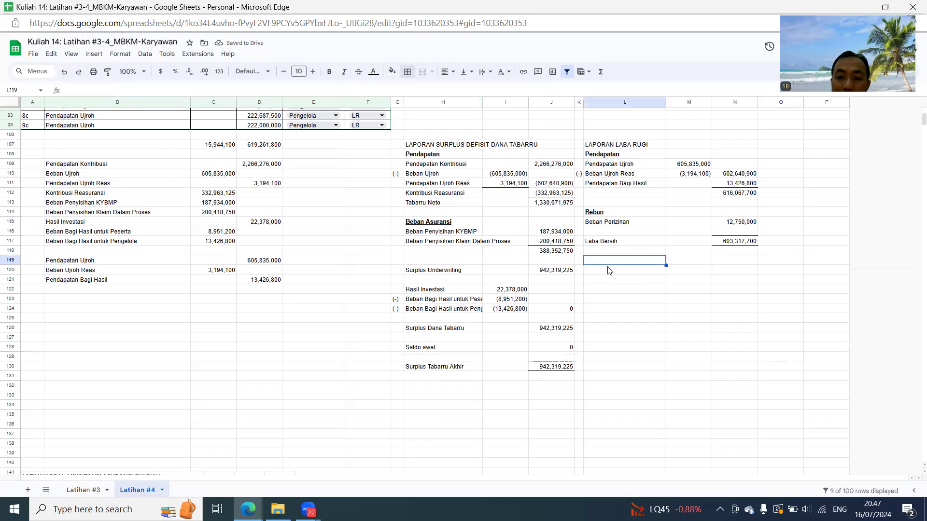
type("LAPO")
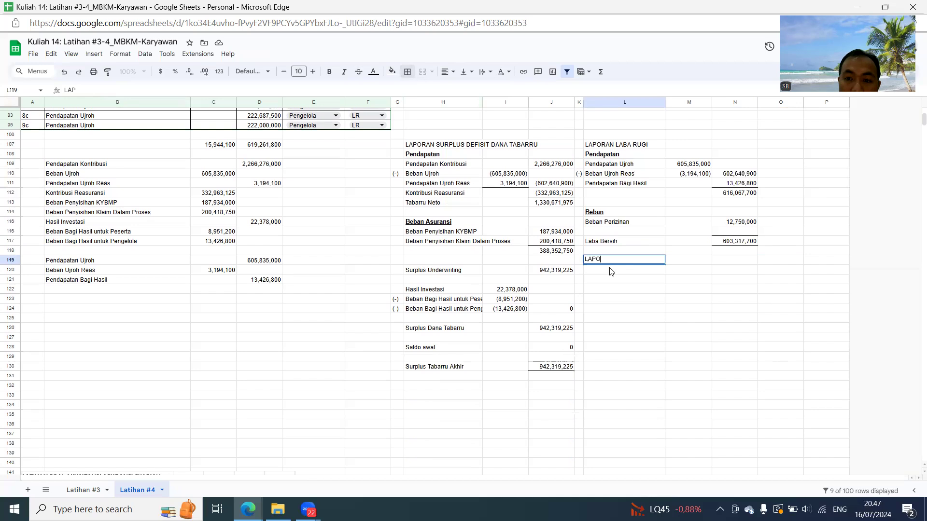
type("RAN POSISI KEUANGAN")
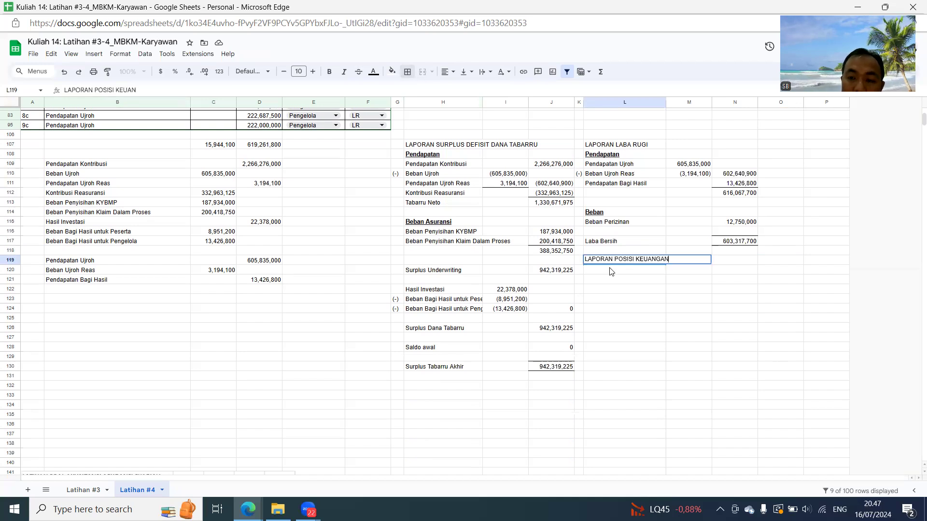
key("Return")
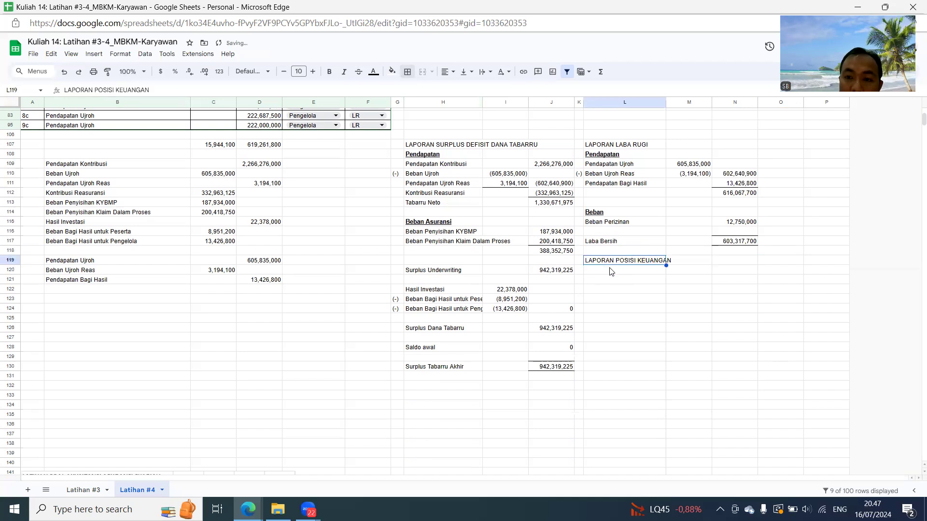
type("AS")
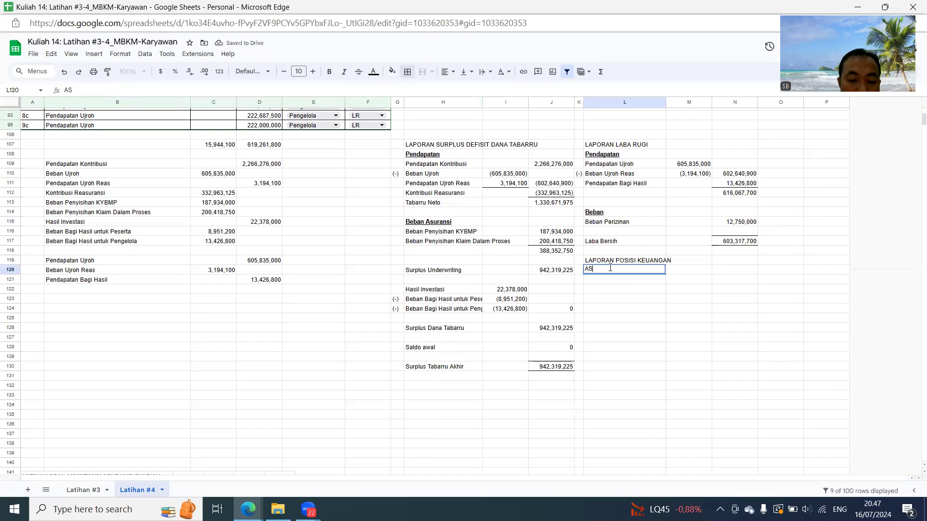
key("Return")
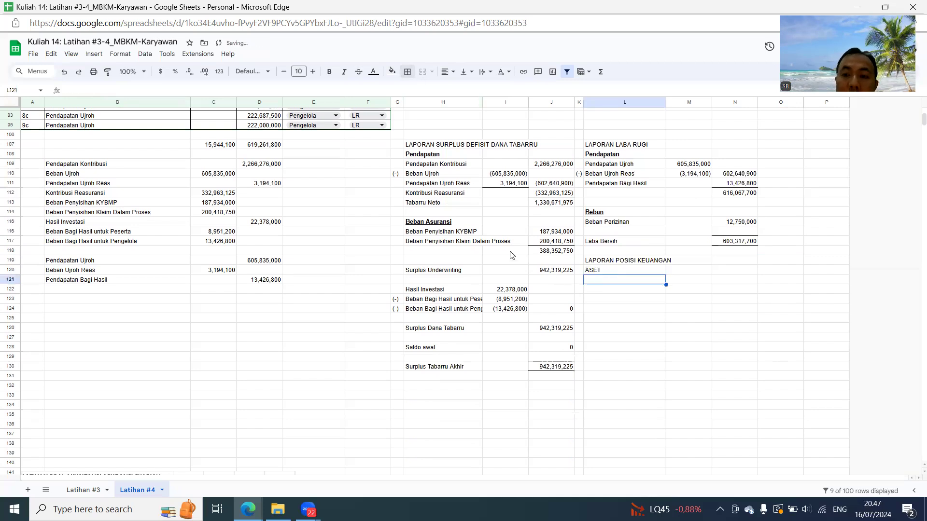
- Change the journal's LAPORAN? filter from LR to LPK entries only
scroll(555, 277, "up", 5)
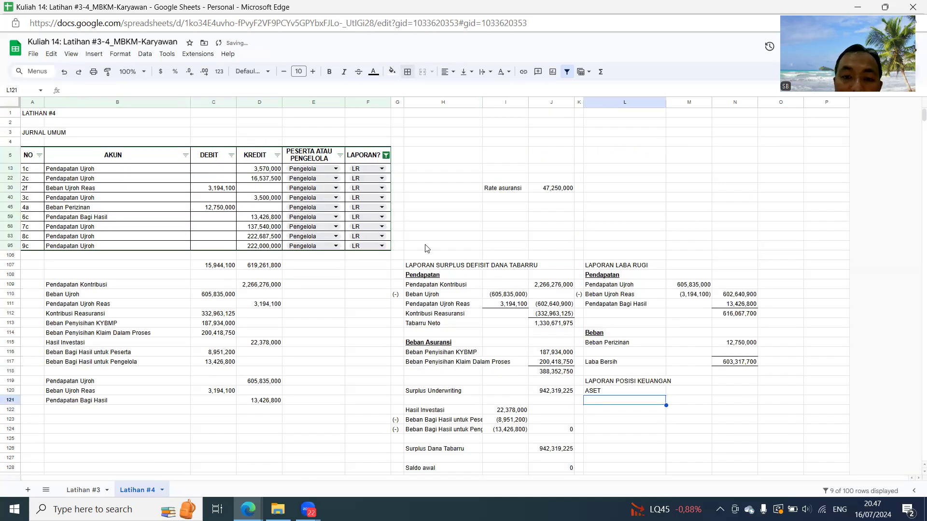
left_click(386, 154)
left_click(305, 305)
left_click(304, 334)
left_click(365, 381)
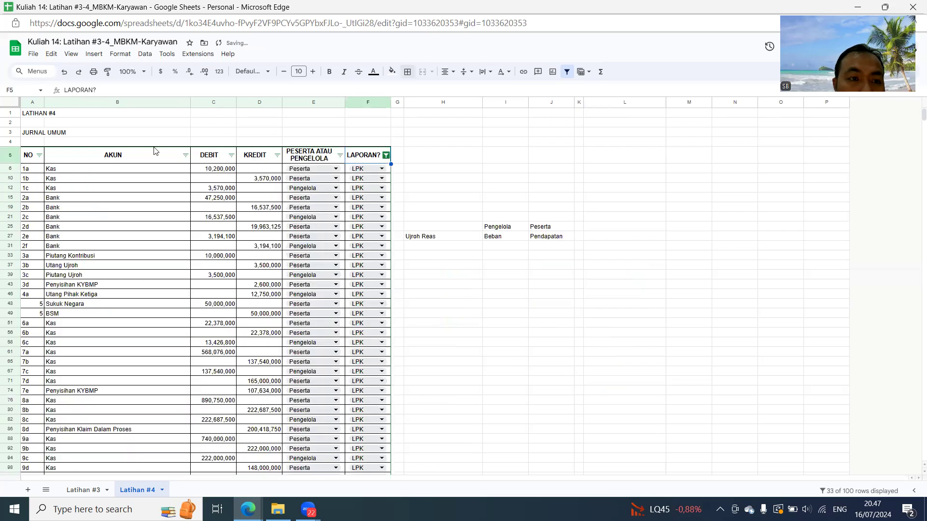
- Filter the journal's AKUN column to show only Kas
left_click(185, 155)
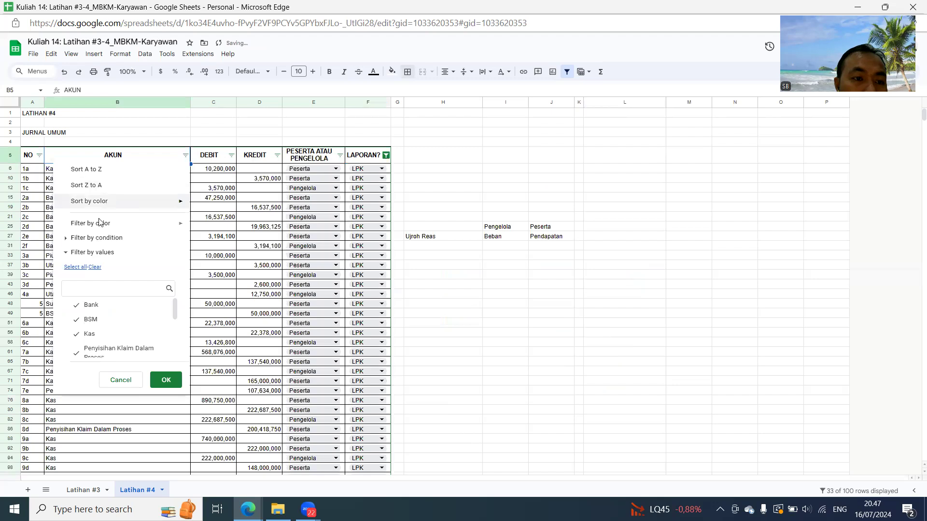
left_click(95, 267)
left_click(91, 333)
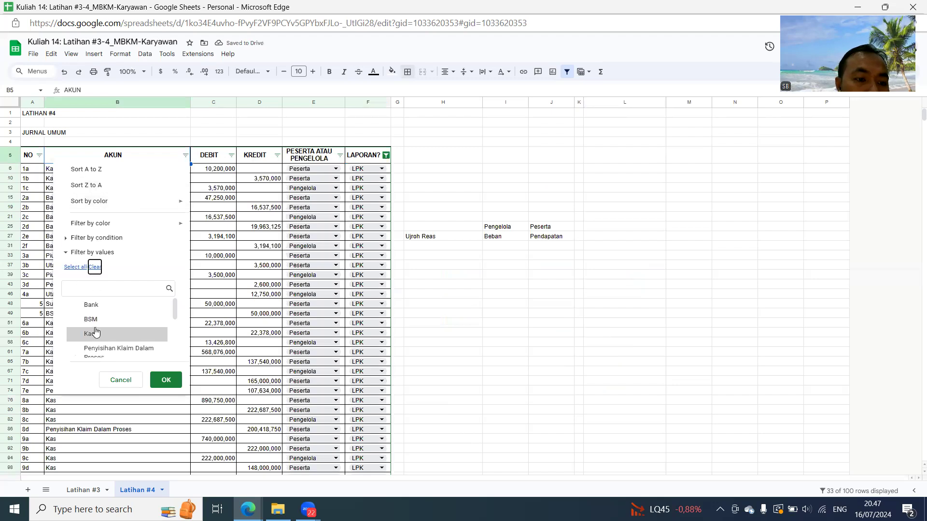
left_click(165, 380)
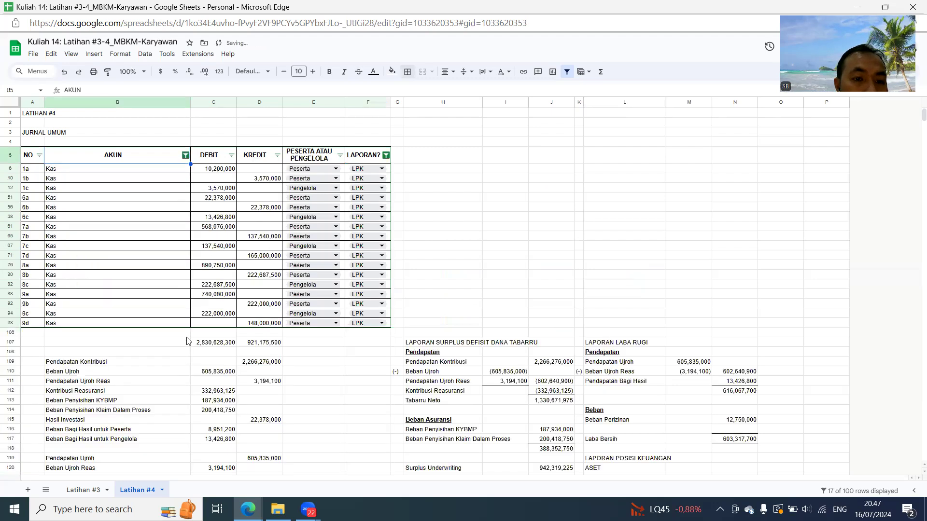
- Link B123 below the account summary to the Kas account name in the filtered journal
scroll(202, 309, "down", 3)
left_click(99, 384)
left_click(100, 377)
type("=")
scroll(60, 186, "up", 5)
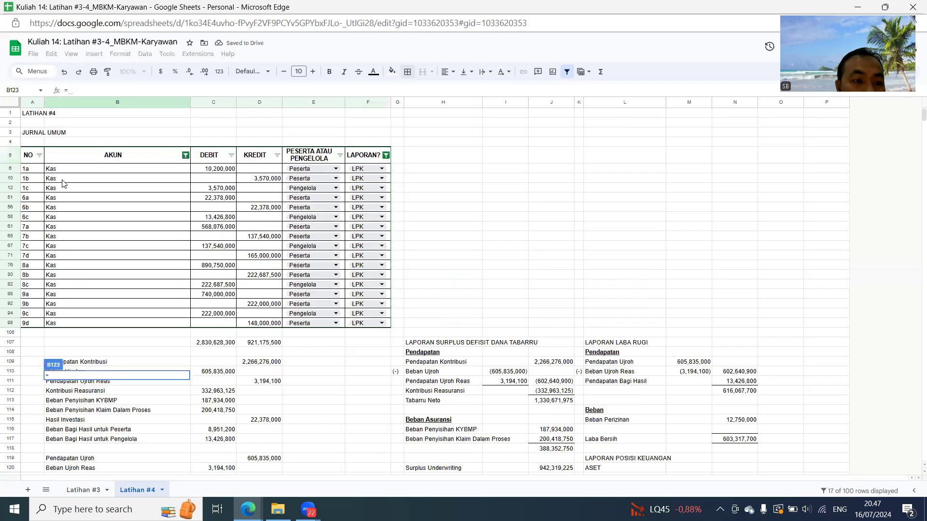
left_click(65, 177)
key("Return")
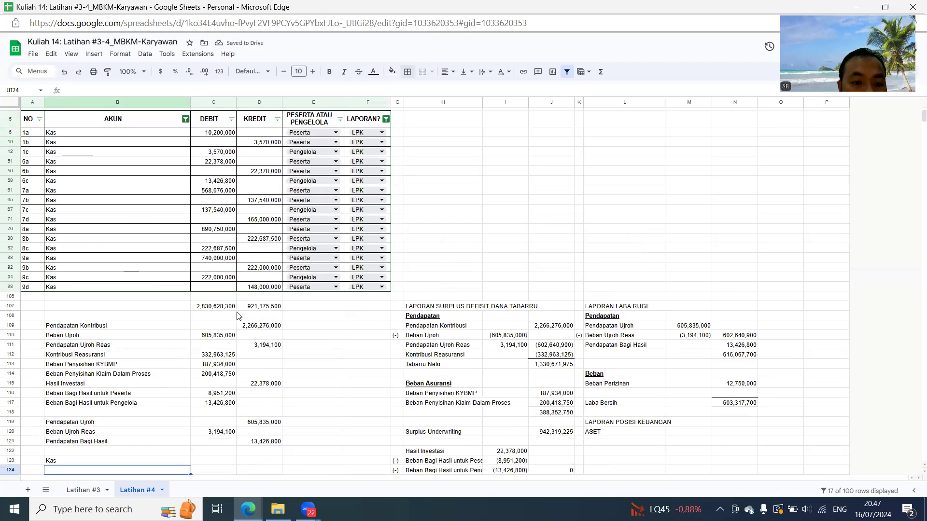
- Copy the Kas debit and credit subtotals from C107:D107 into C123:D123 as values only
left_click_drag(225, 311, 265, 312)
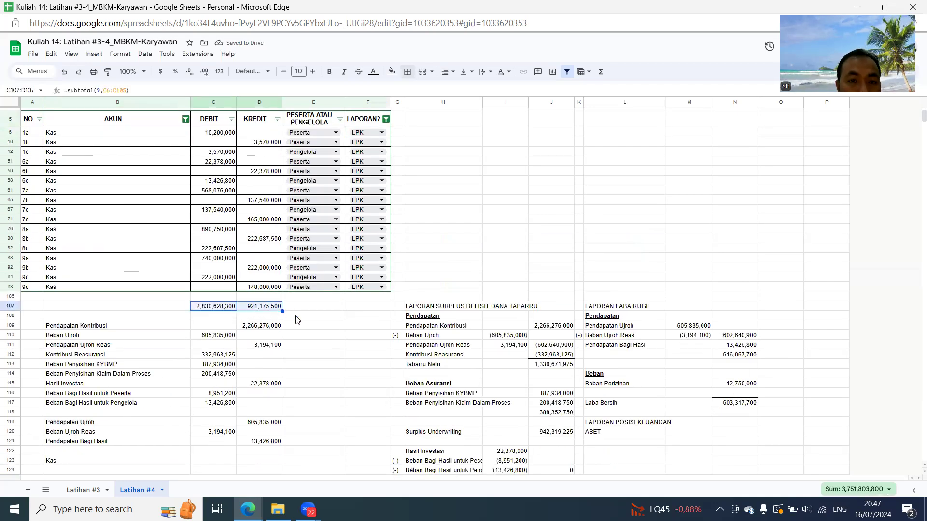
key("ctrl+c")
left_click(227, 461)
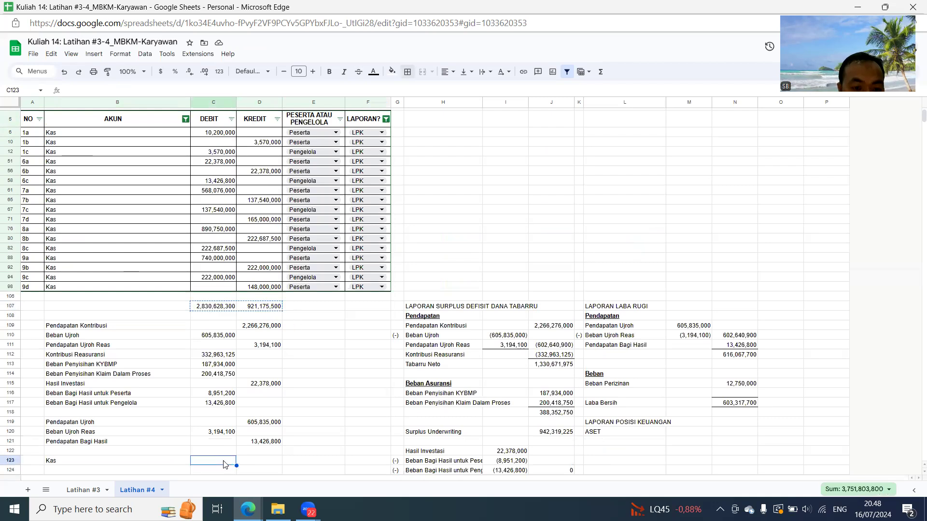
key("ctrl+shift+v")
- Calculate the Kas balance in E123 with the formula =C123-D123
left_click(324, 461)
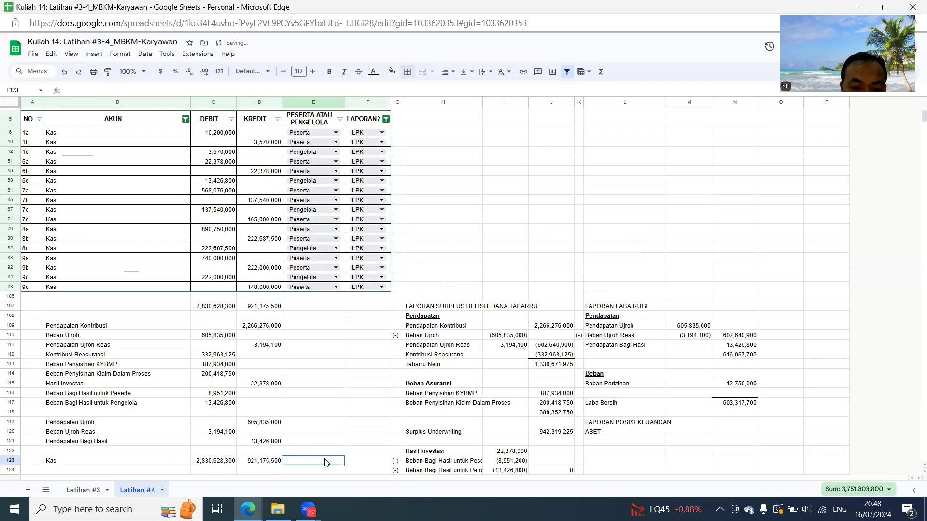
type("=C123")
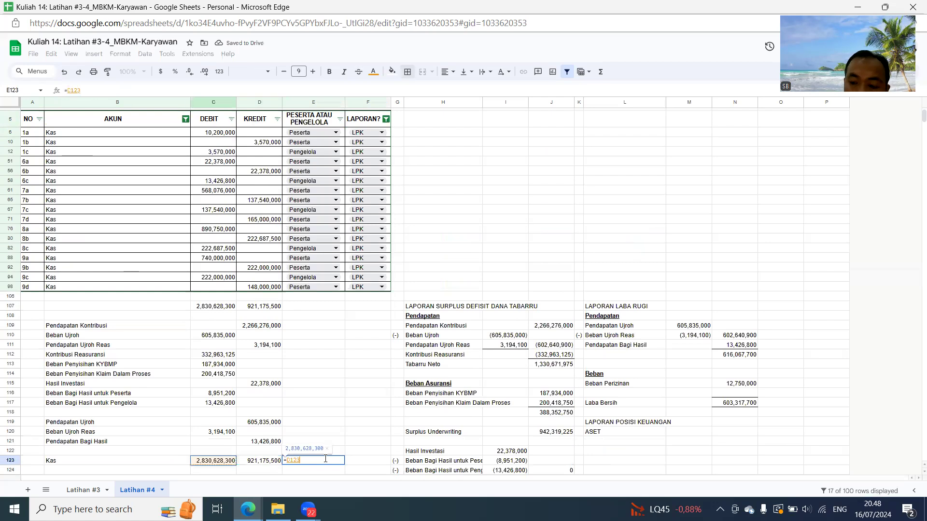
type("-D123")
key("Return")
left_click(326, 460)
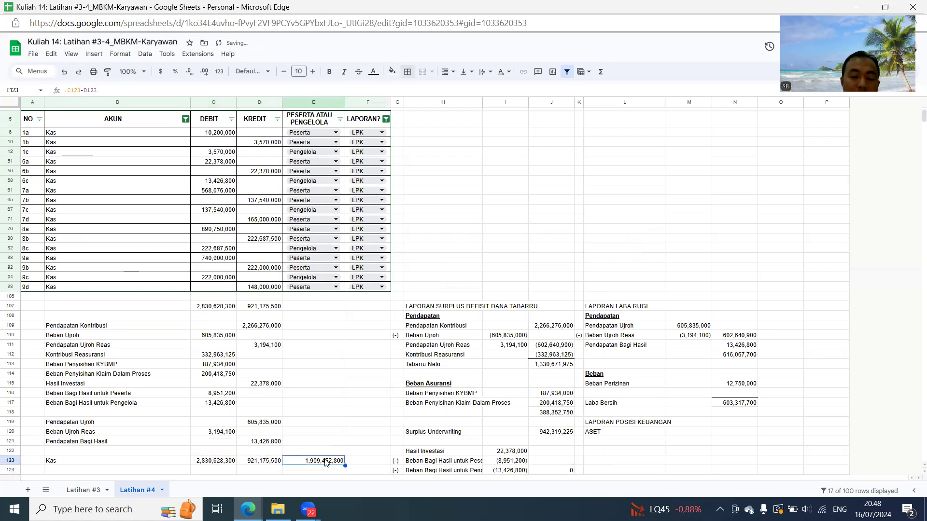
- Under ASET, link L121 to the Kas name in B123 and N121 to the Kas balance in E123
scroll(347, 456, "down", 3)
left_click(621, 320)
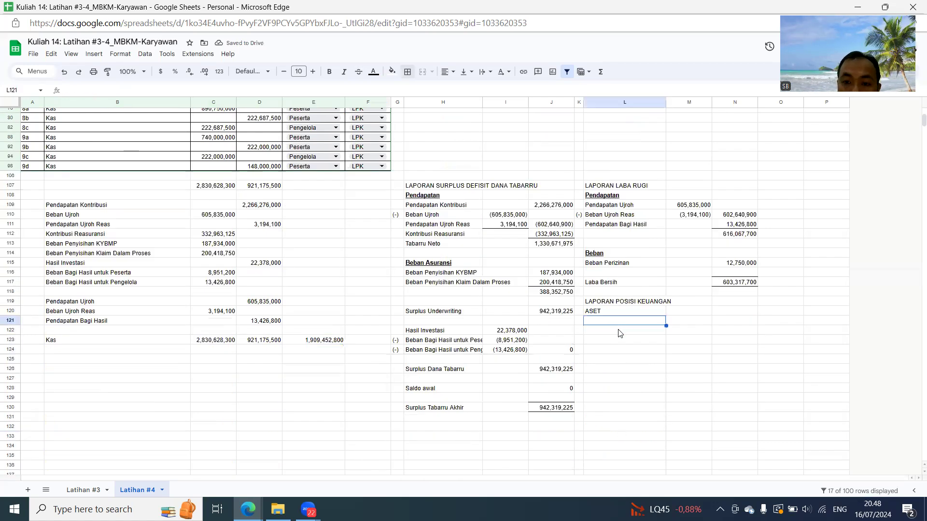
type("=")
left_click(120, 340)
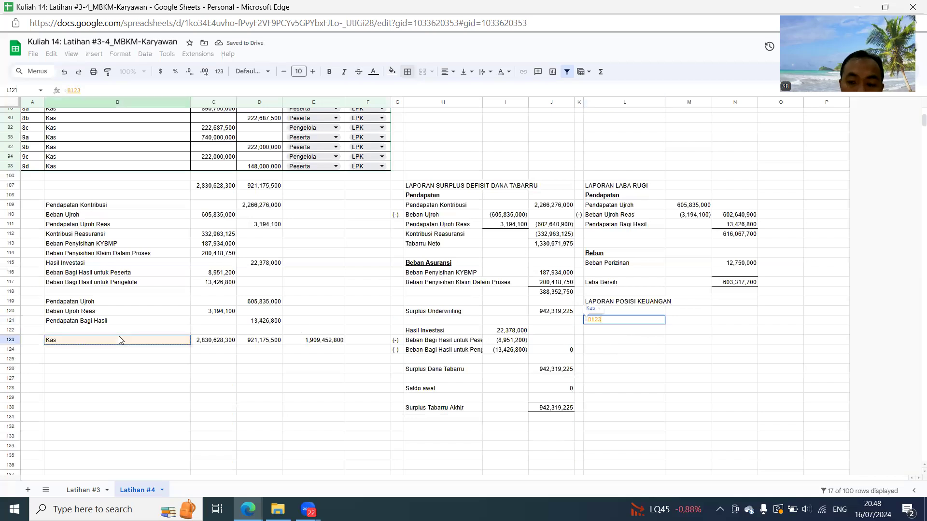
key("Return")
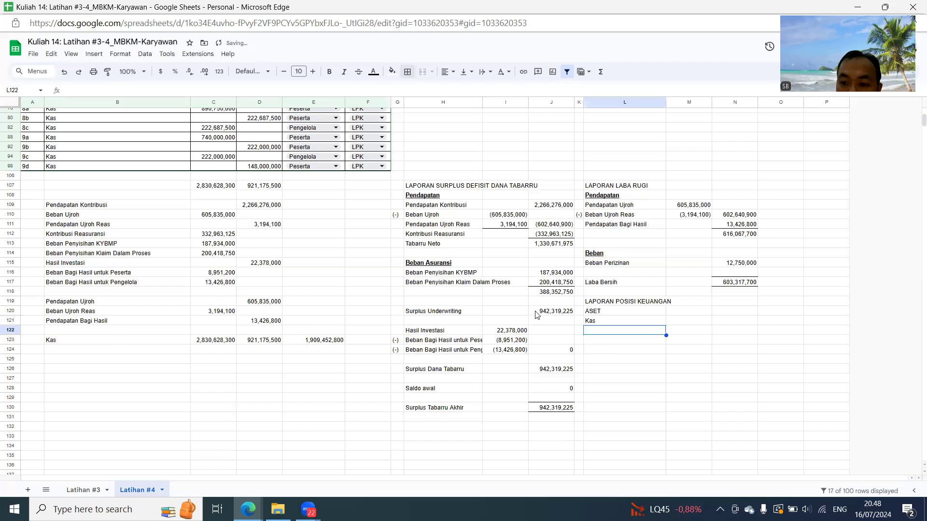
left_click(731, 321)
type("=")
left_click(305, 344)
key("Return")
- Change the journal's AKUN filter from Kas to show only Bank
scroll(152, 231, "up", 5)
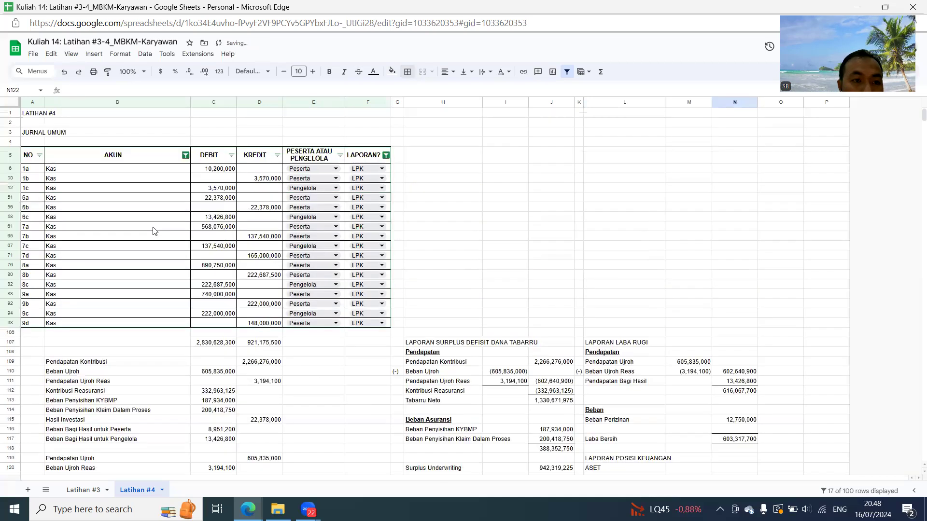
left_click(186, 155)
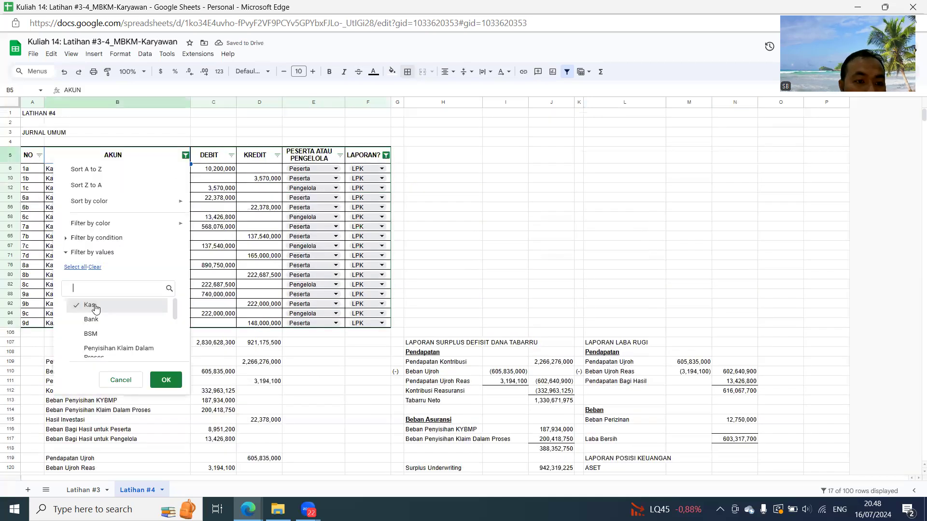
left_click(166, 380)
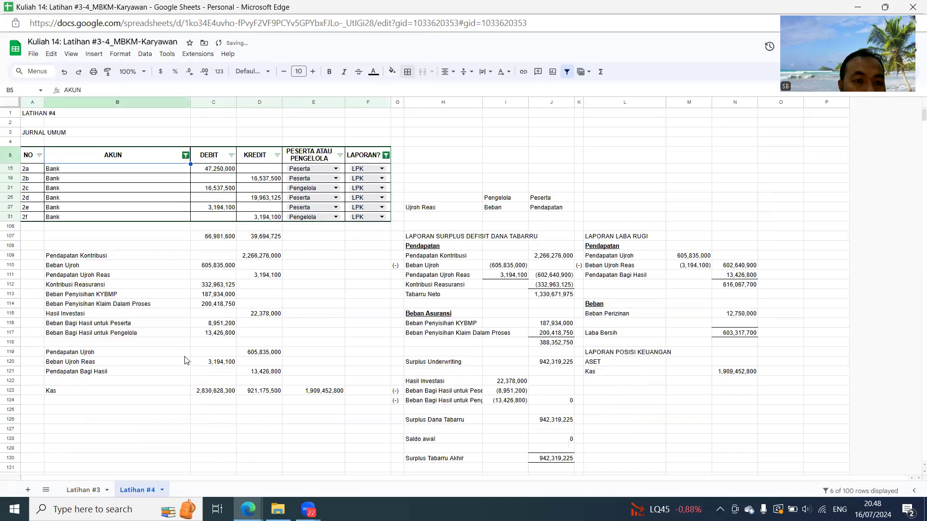
- Link B124 to the Bank name in B15 and copy the subtotals in C107:D107 into C124:D124 as values
left_click(87, 399)
type("=")
left_click(63, 173)
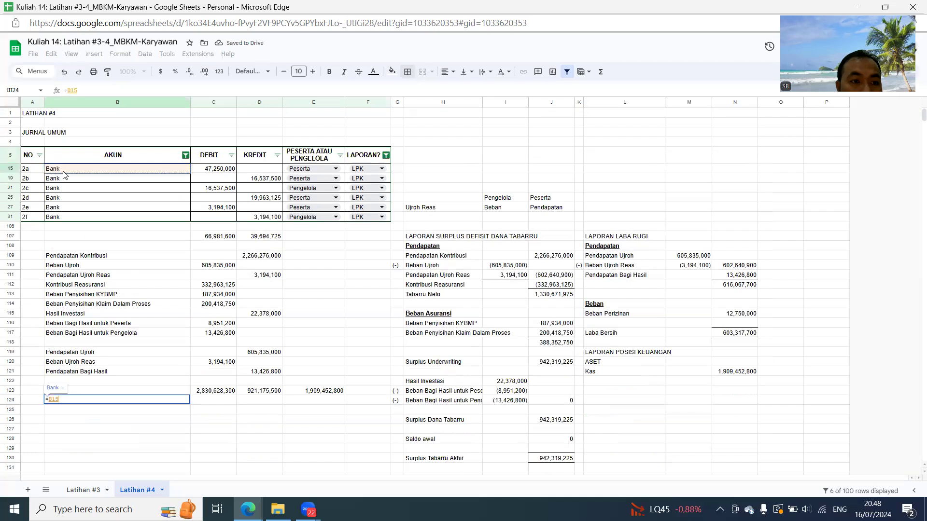
key("Return")
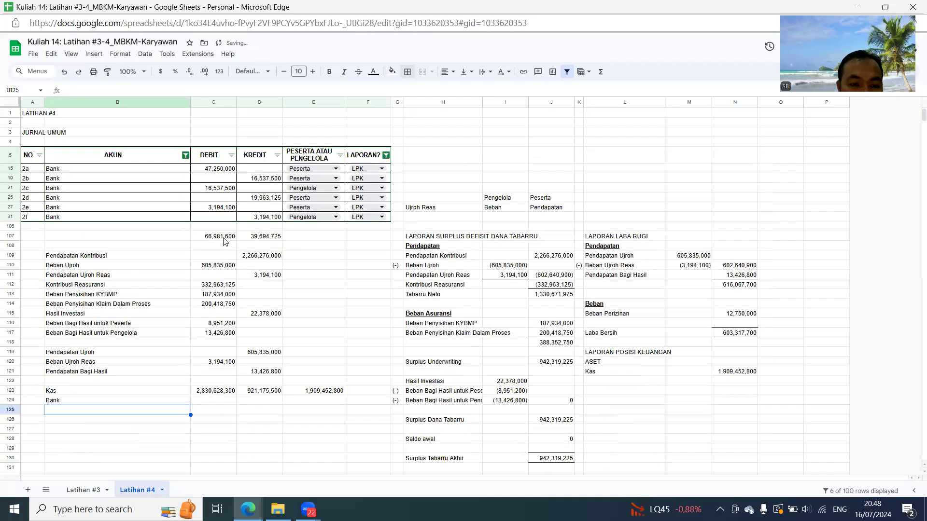
left_click_drag(223, 239, 267, 237)
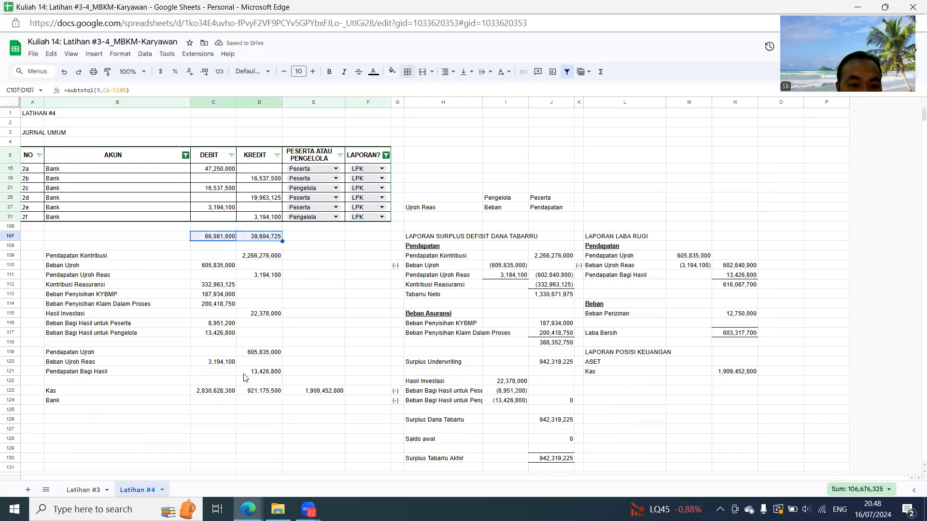
left_click(216, 401)
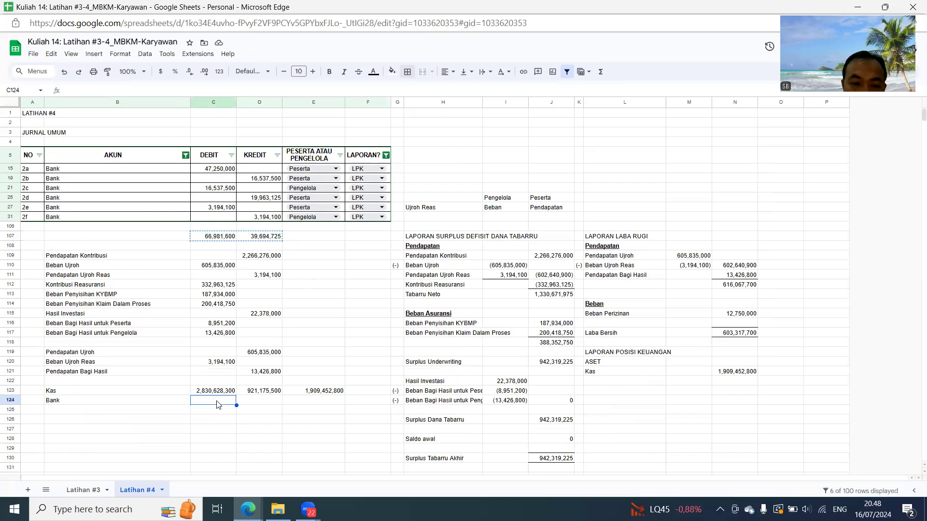
key("ctrl+v")
- Fill the balance formula in E123 down through E126
left_click(338, 393)
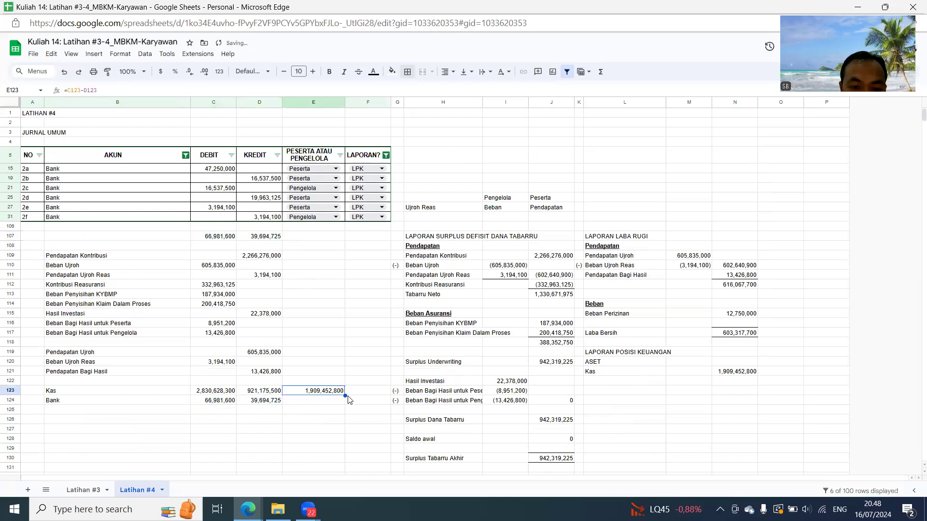
left_click_drag(346, 397, 361, 419)
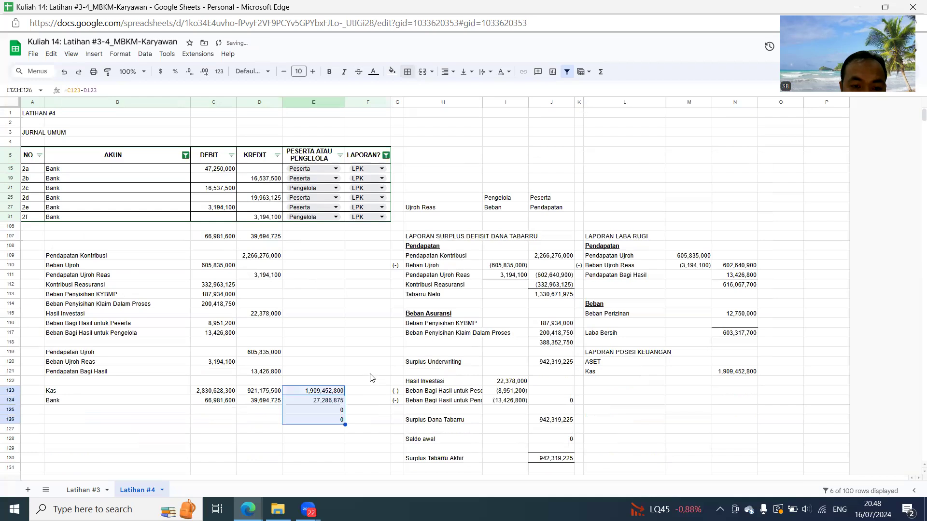
left_click(339, 403)
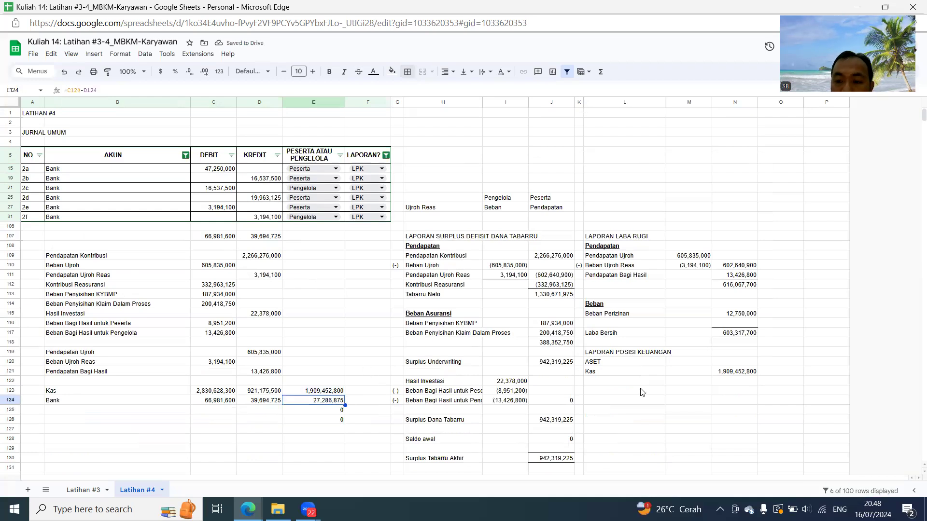
- Under ASET, link L122 to the Bank name in B124 and N122 to the Bank balance in E124
left_click(608, 382)
type("=")
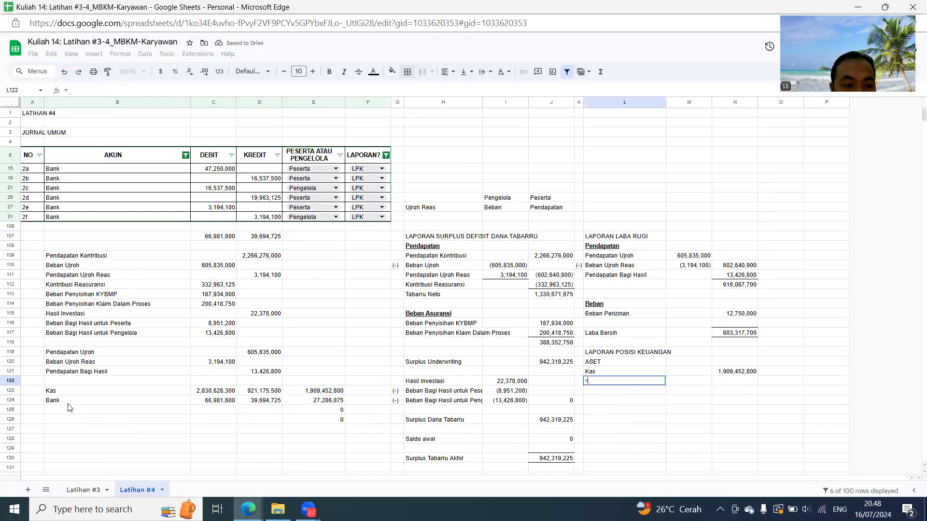
left_click(68, 404)
key("Return")
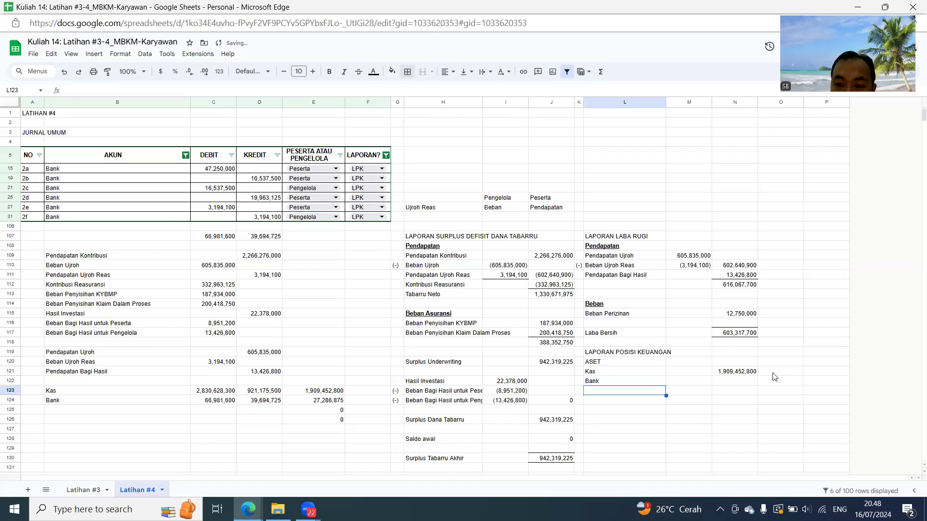
left_click(737, 381)
type("=")
left_click(332, 401)
key("Return")
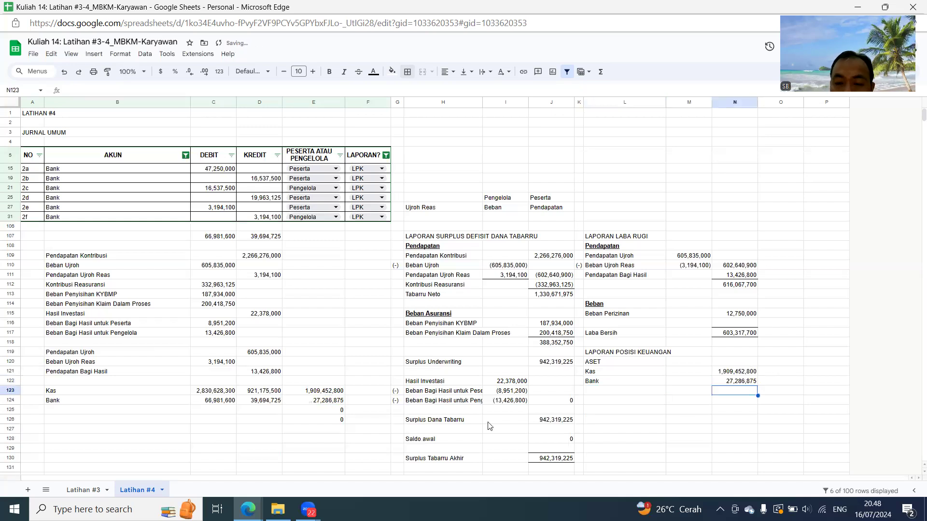
- Change the journal's AKUN filter from Bank to show only BSM
left_click(185, 155)
left_click(94, 321)
left_click(96, 305)
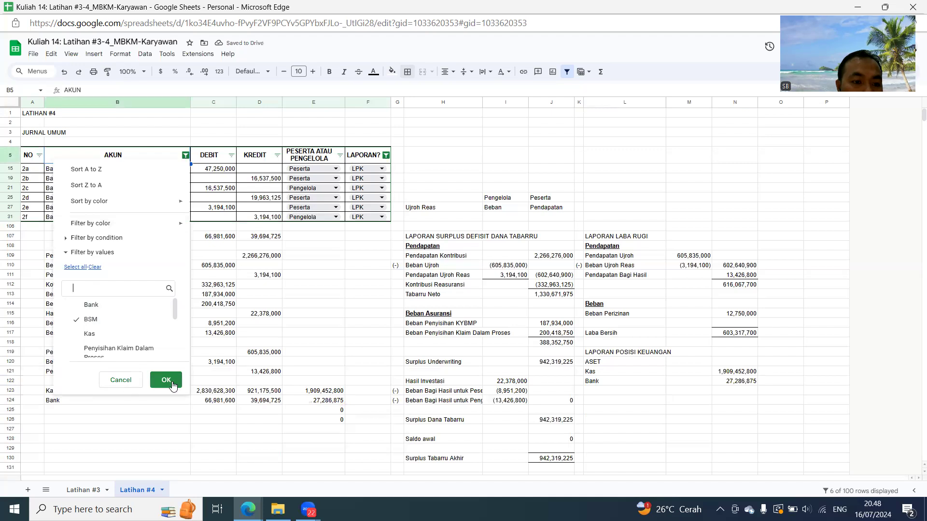
left_click(164, 381)
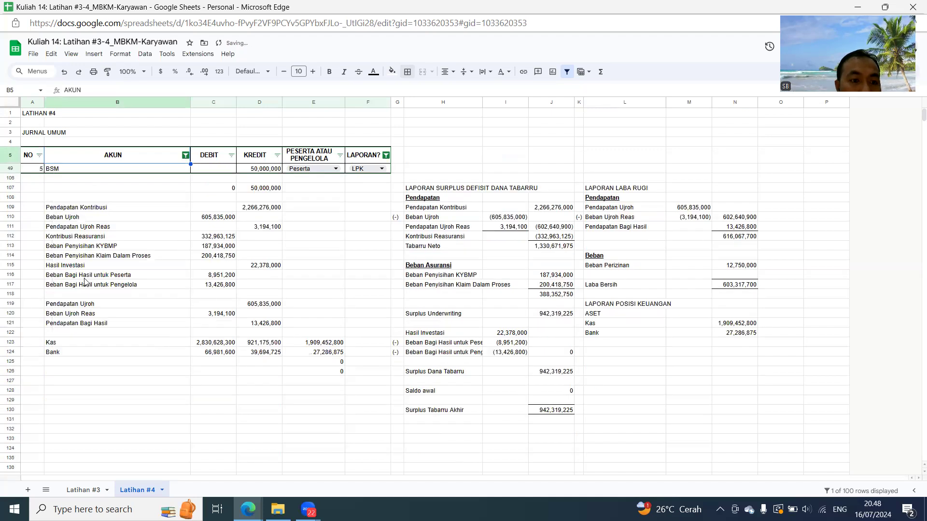
- Link B125 to the BSM account name in B49
left_click(73, 362)
type("=")
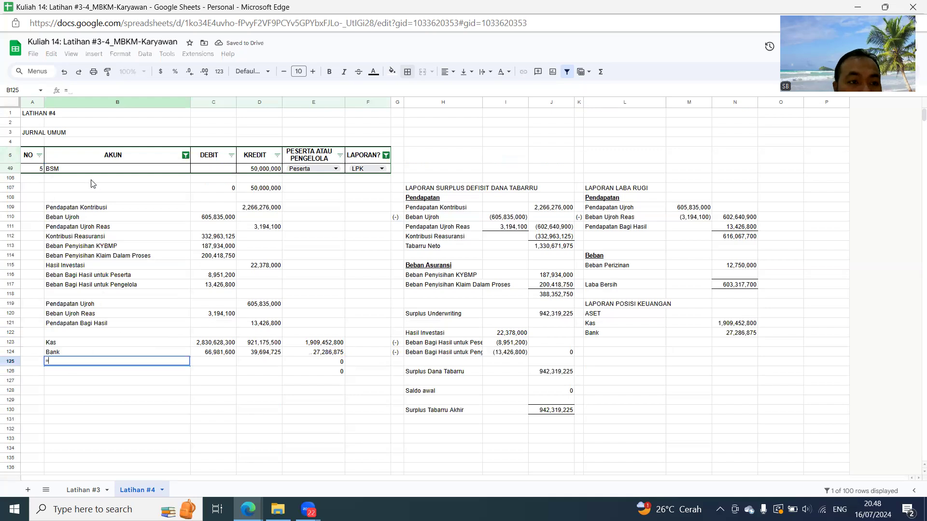
left_click(82, 173)
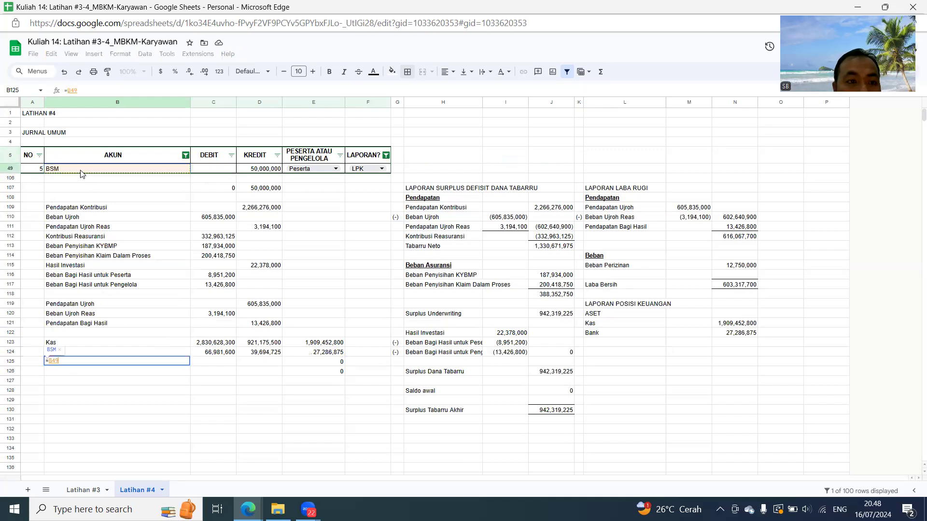
key("Return")
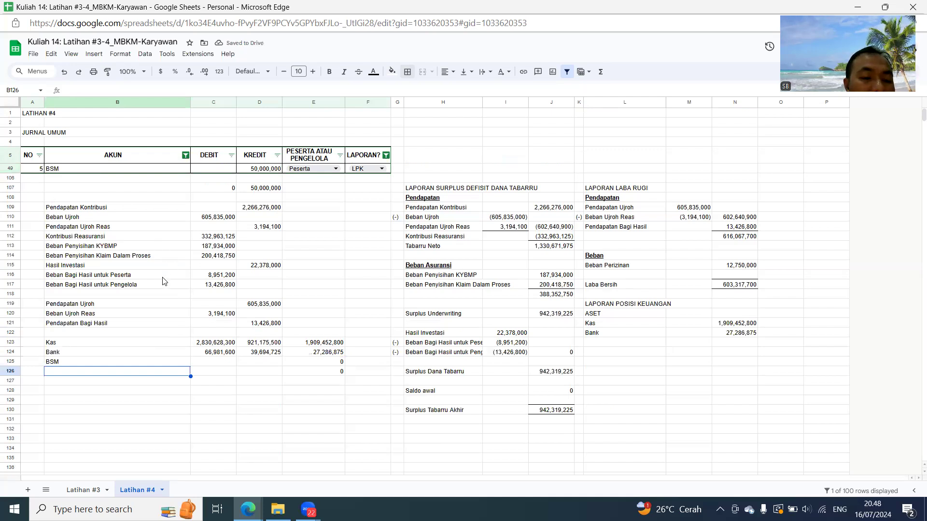
- Copy the BSM credit amount from D49 into D125
left_click(275, 168)
key("ctrl+c")
key("Down")
key("Down")
key("Down")
key("Down")
key("Down")
key("Down")
key("Down")
key("Down")
key("Down")
key("Down")
key("Down")
key("Down")
key("Down")
key("Down")
key("Down")
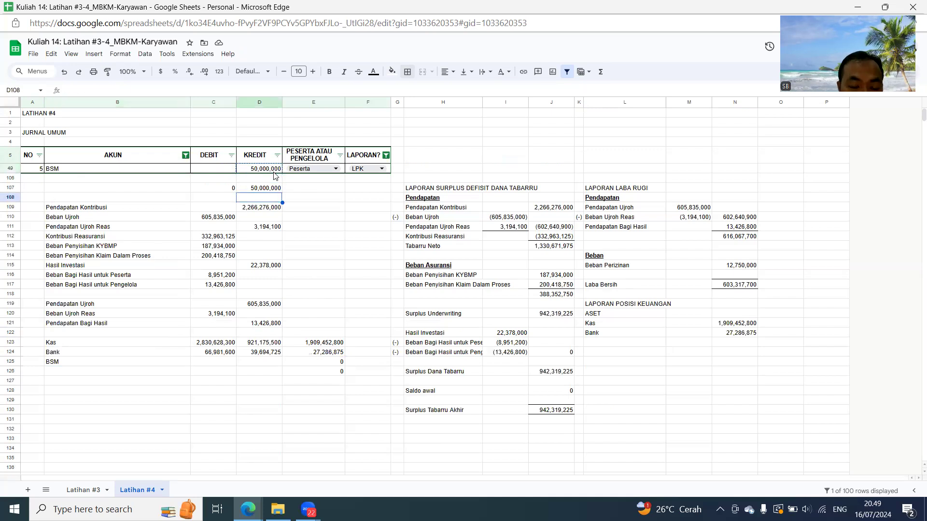
key("Down")
key("Down")
key("Down")
key("Down")
key("Down")
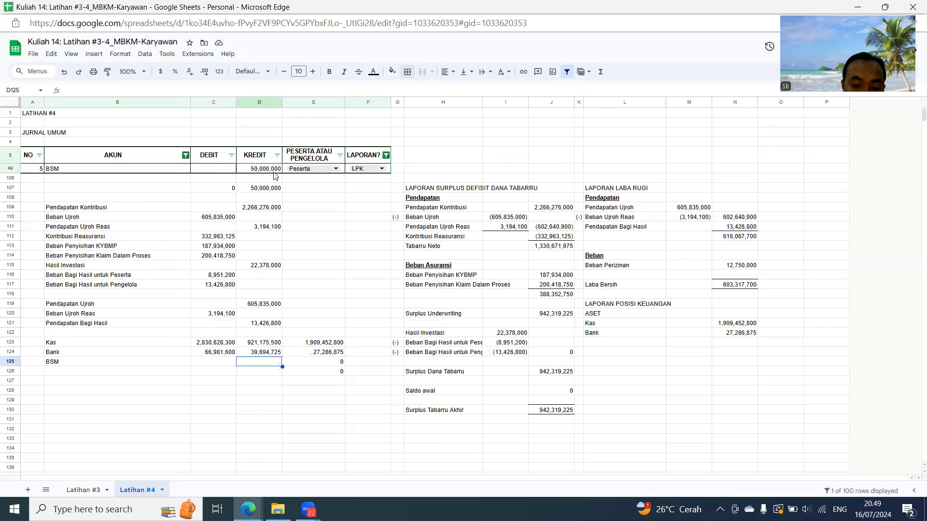
key("ctrl+v")
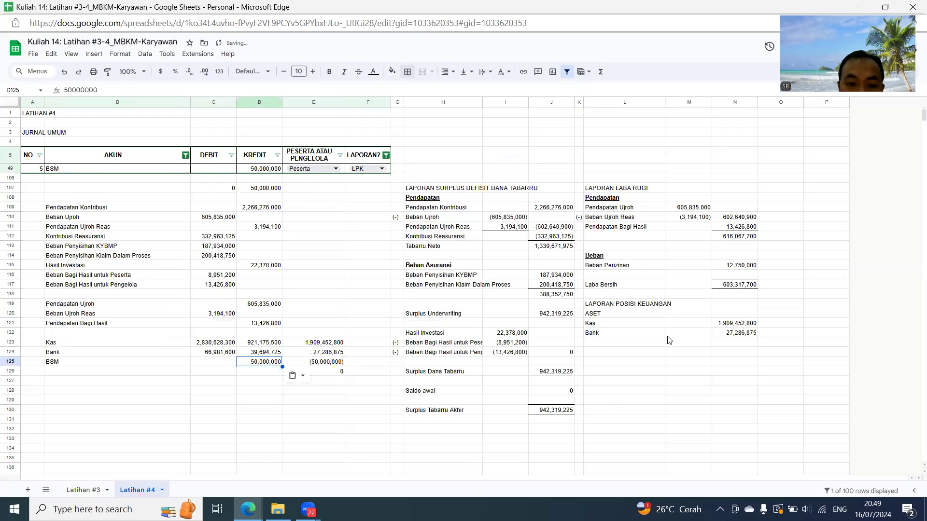
- Under ASET, link L123 to the BSM name in B125 and N123 to the BSM balance in E125
left_click(602, 346)
type("=")
left_click(97, 363)
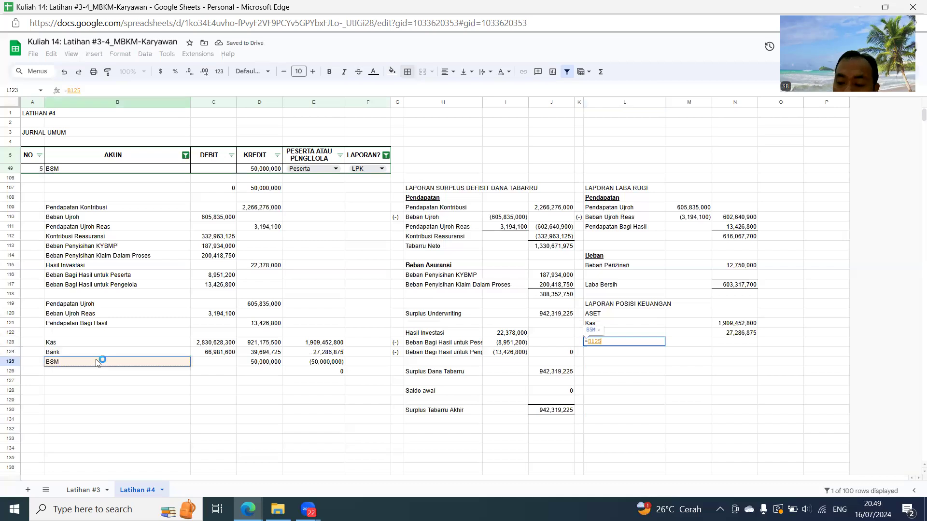
key("Return")
left_click(730, 344)
type("=")
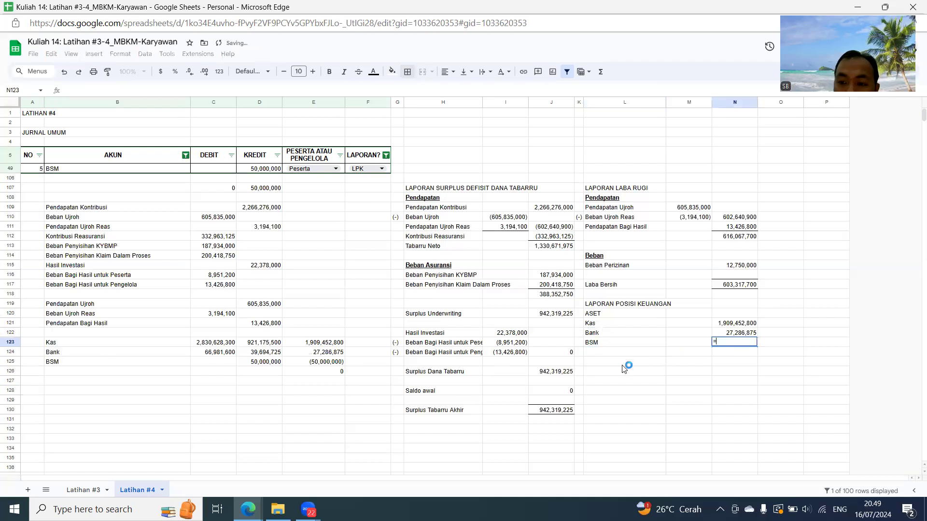
left_click(309, 363)
key("Return")
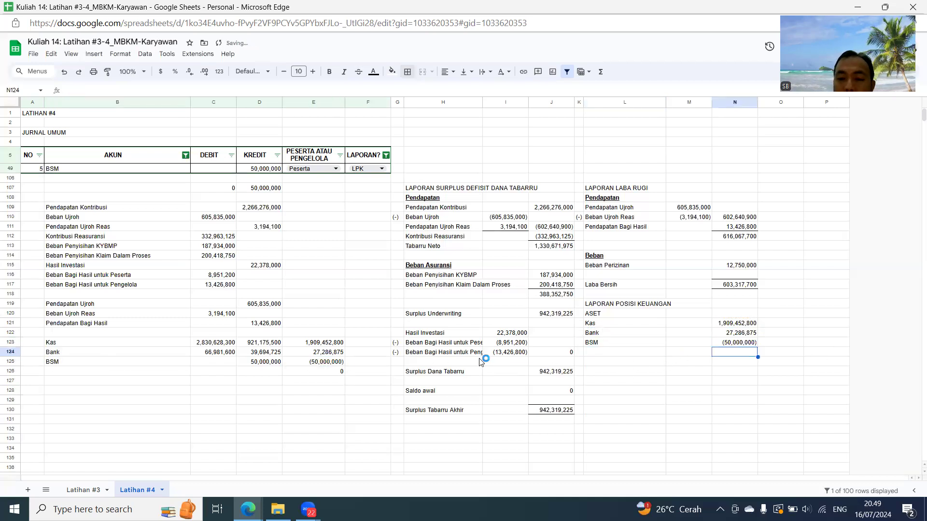
- Change the journal's AKUN filter from BSM to show only Piutang Kontribusi
left_click(187, 156)
scroll(102, 305, "down", 3)
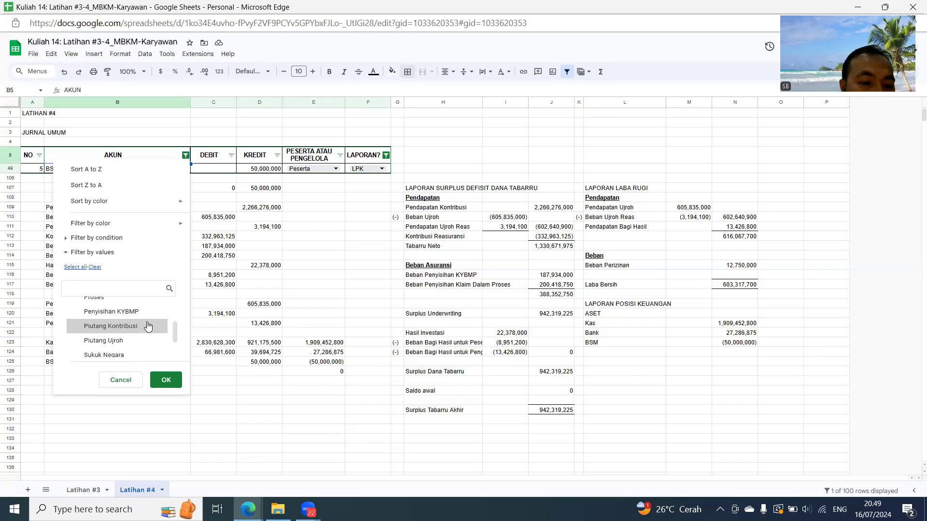
left_click(127, 330)
left_click(167, 385)
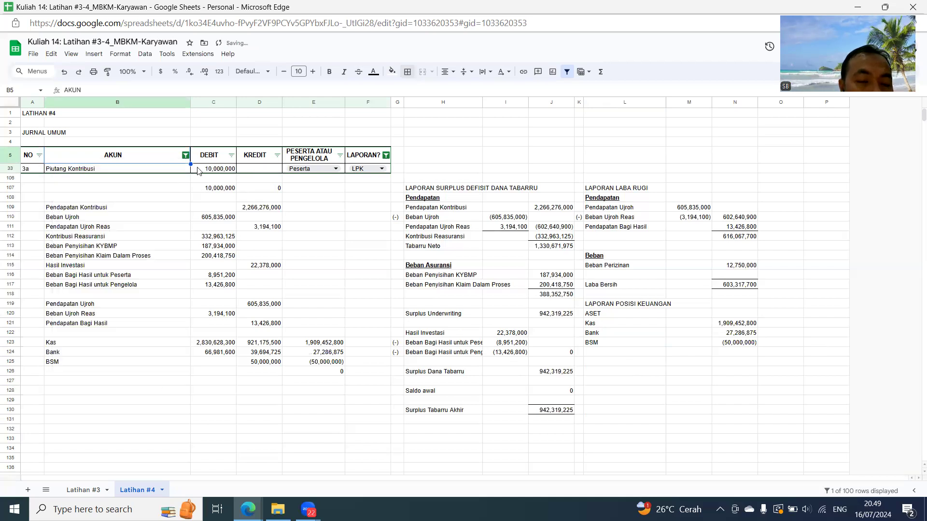
- Link B126 to the Piutang Kontribusi account name in B33
left_click(145, 170)
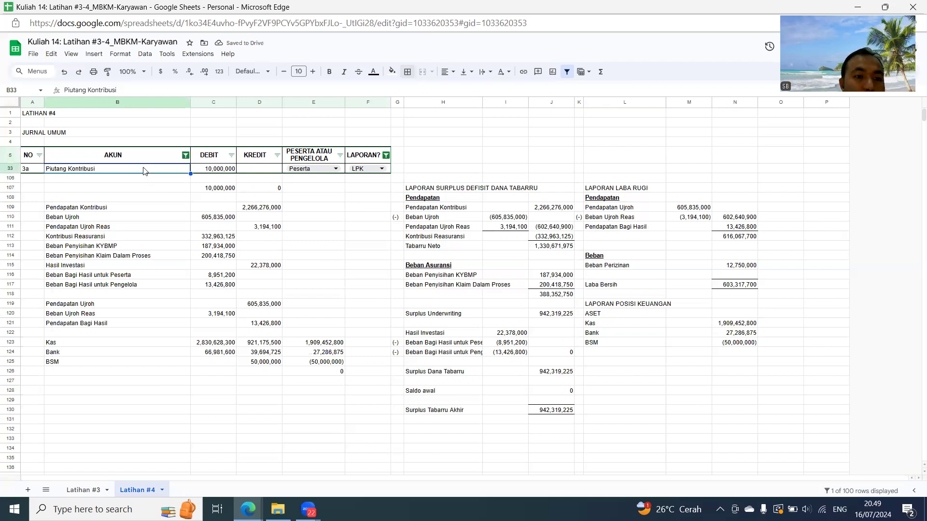
left_click(98, 373)
type("=")
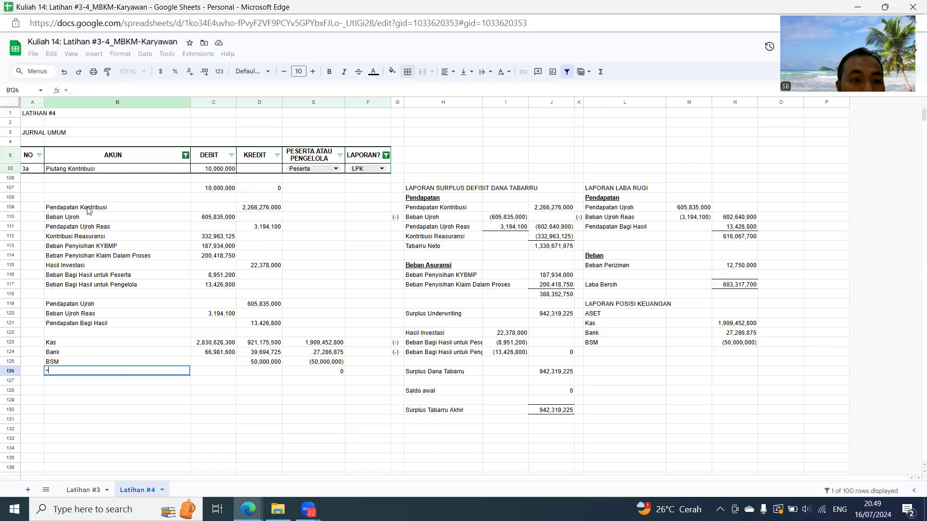
left_click(82, 170)
key("Return")
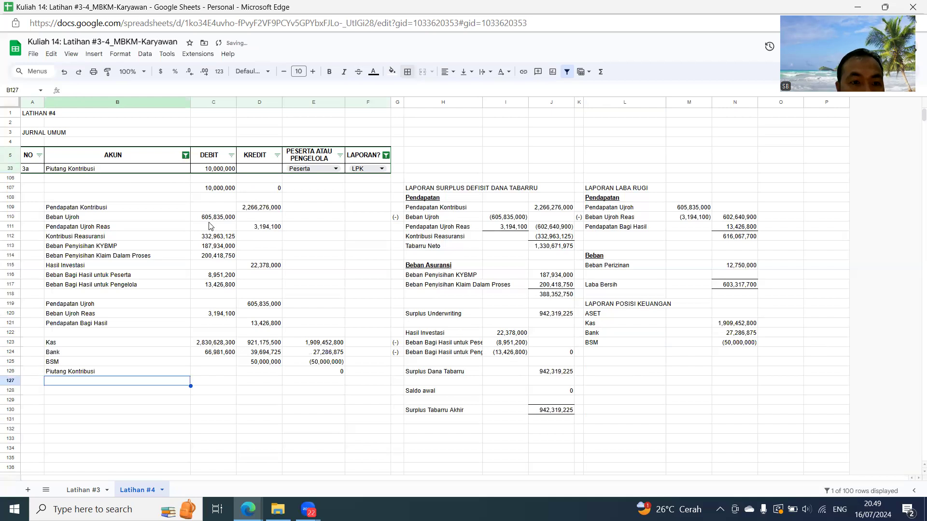
- Copy the Piutang Kontribusi debit subtotal from C107 into C126 as a value only
left_click(216, 171)
left_click(216, 190)
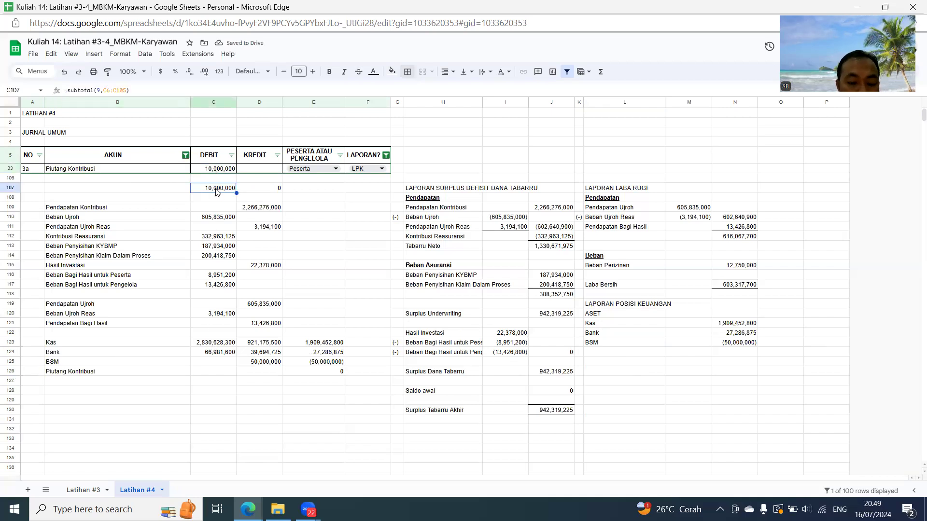
key("ctrl+c")
left_click(230, 375)
key("ctrl+shift+v")
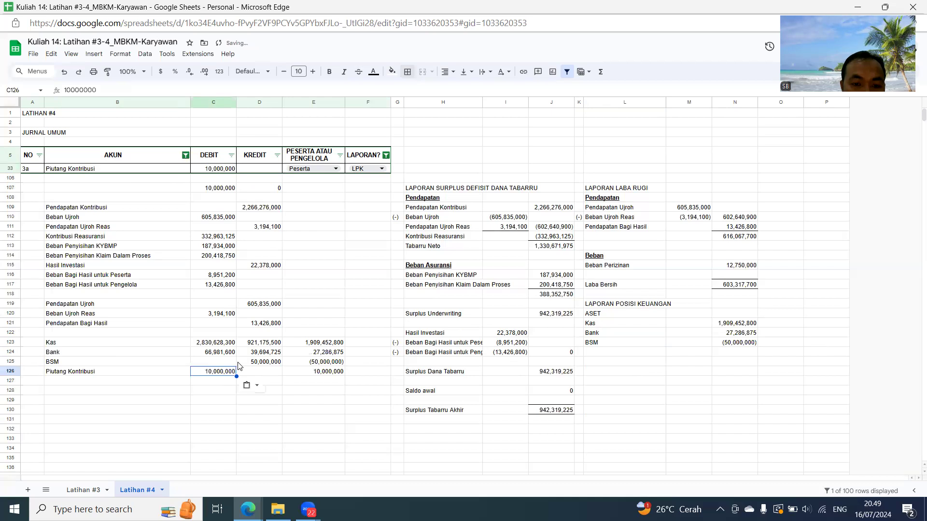
- Change the journal's AKUN filter from Piutang Kontribusi to show only Piutang Ujroh
left_click(186, 155)
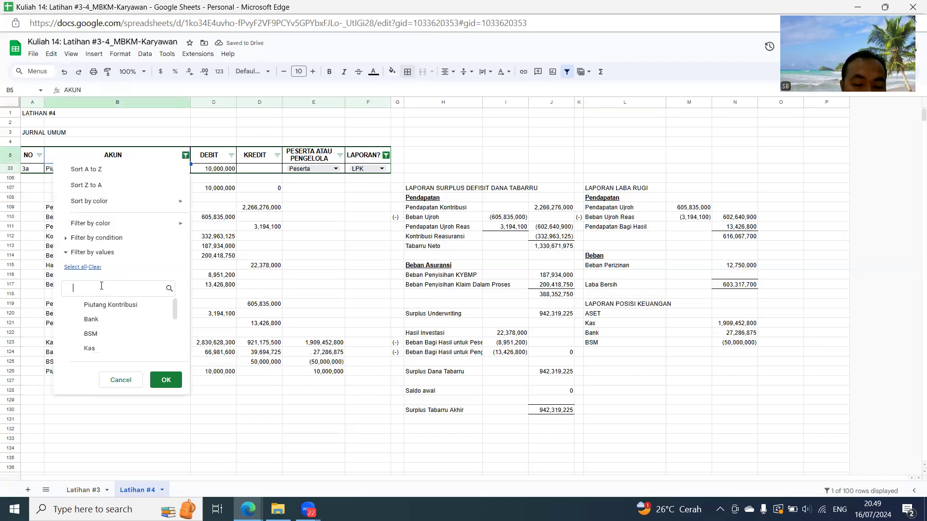
type("Pi")
left_click(103, 319)
left_click(165, 379)
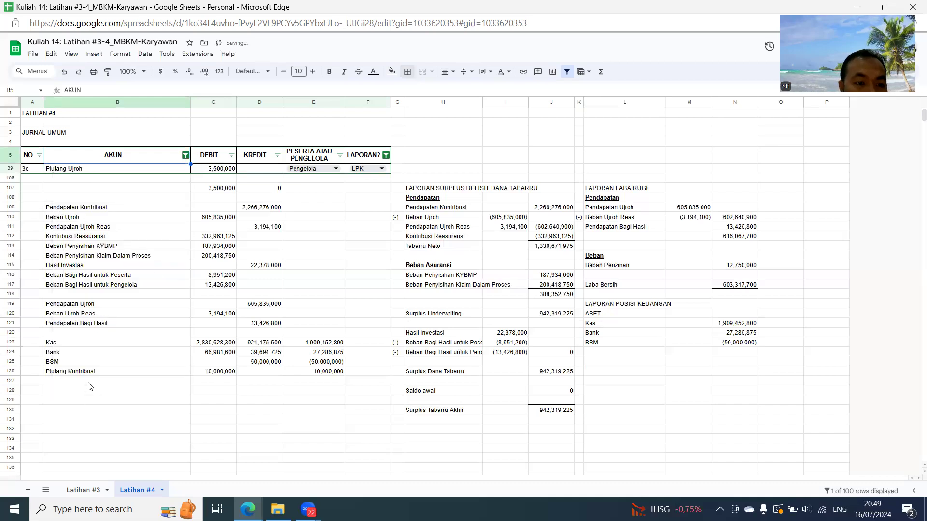
- Link B127 to the Piutang Ujroh account name in B39
left_click(88, 384)
type("=")
left_click(83, 170)
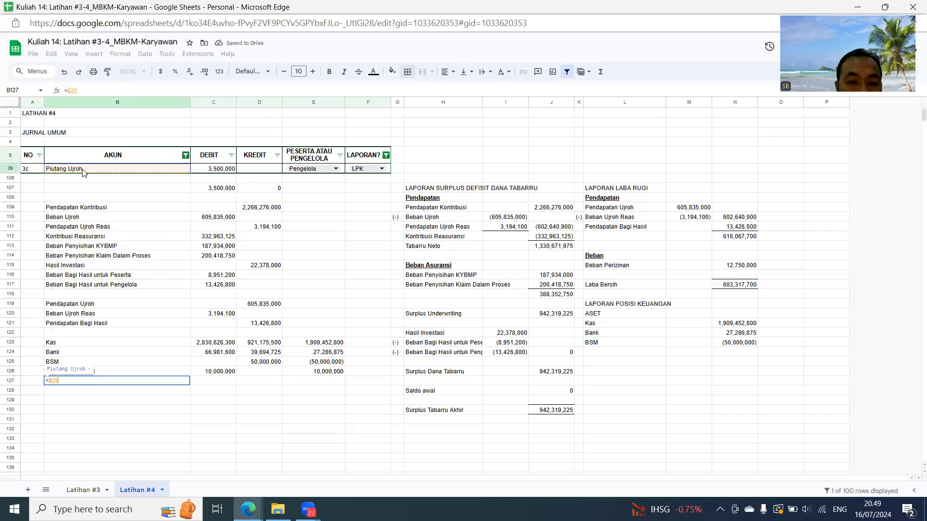
key("Return")
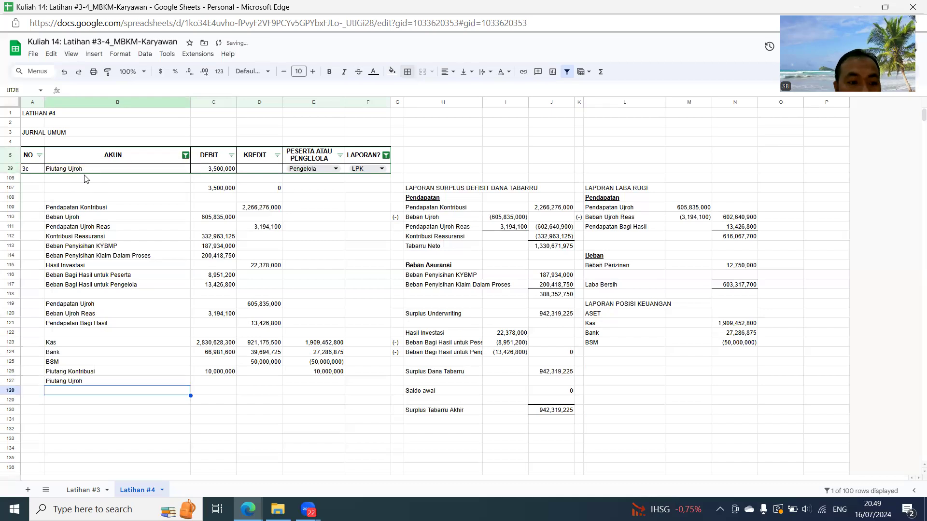
- Copy the Piutang Ujroh debit amount from C39 into C127
left_click(215, 171)
key("ctrl+c")
left_click(206, 383)
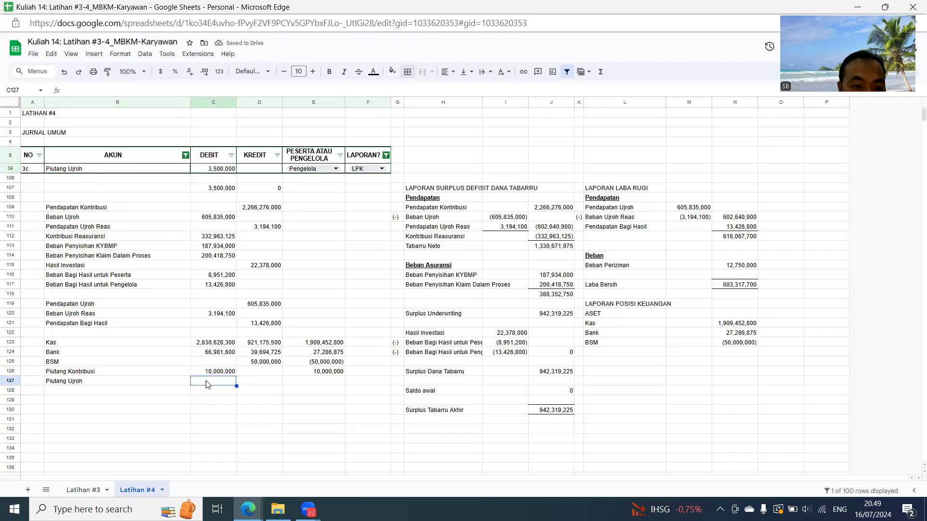
key("ctrl+v")
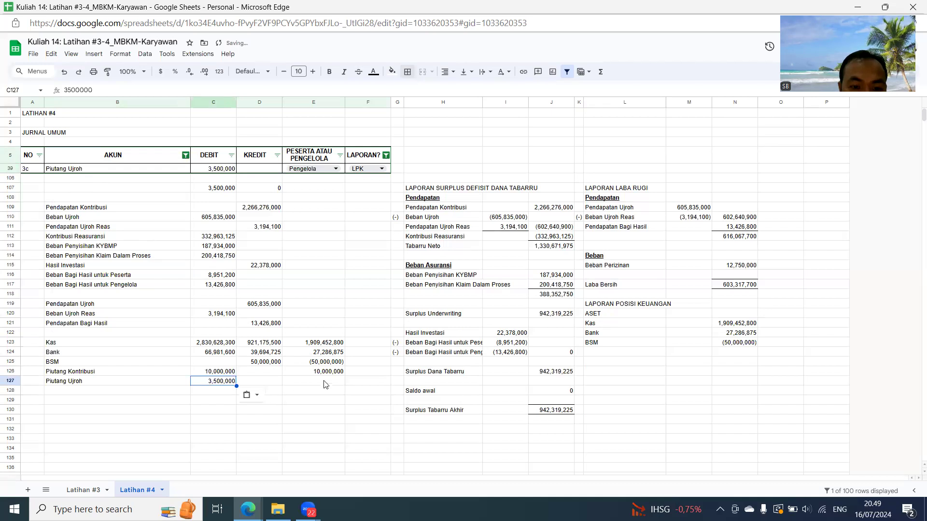
- Fill the balance formula in E126 down through E131
left_click(337, 372)
left_click_drag(346, 377, 345, 420)
left_click(358, 360)
- Change the journal's AKUN filter from Piutang Ujroh to show only Sukuk Negara
left_click(186, 155)
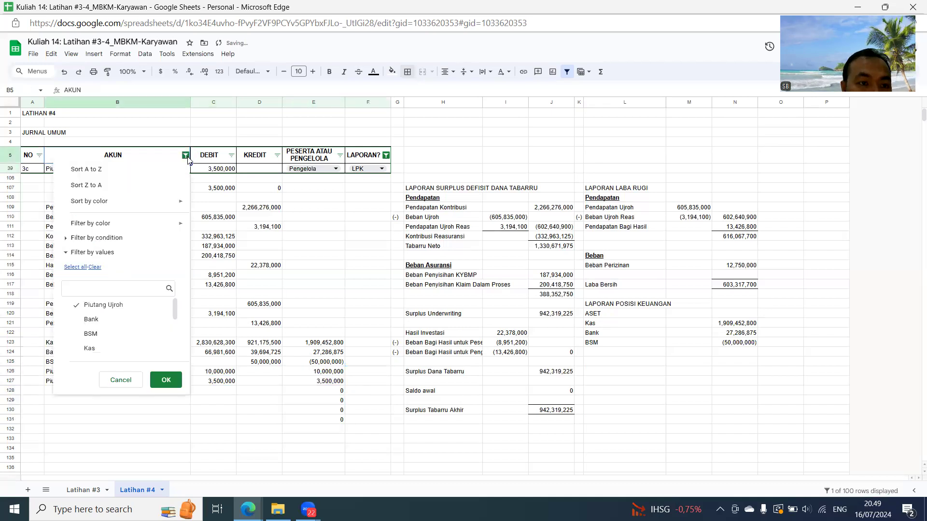
type("S")
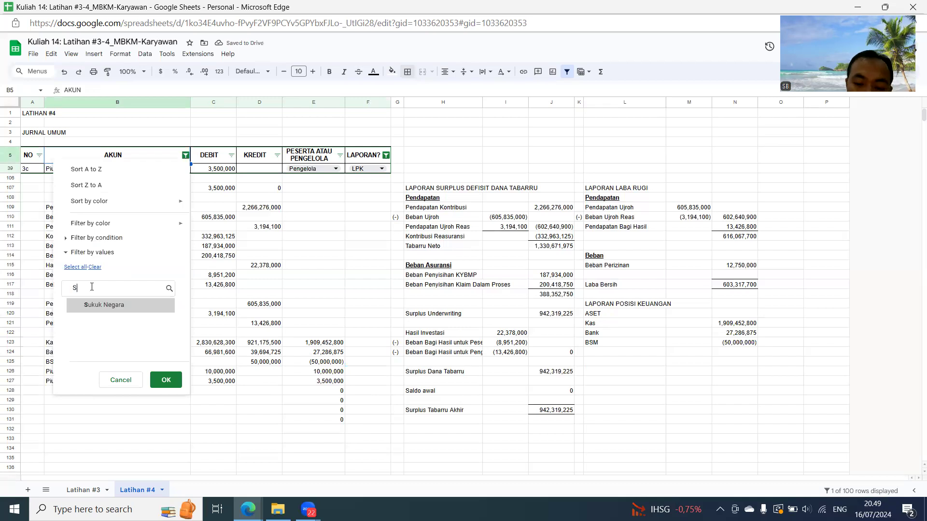
left_click(110, 304)
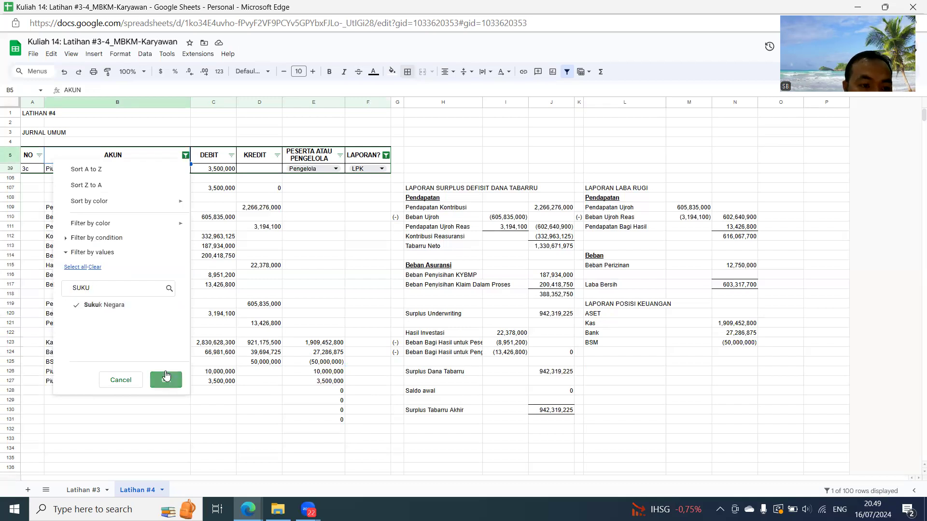
left_click(166, 376)
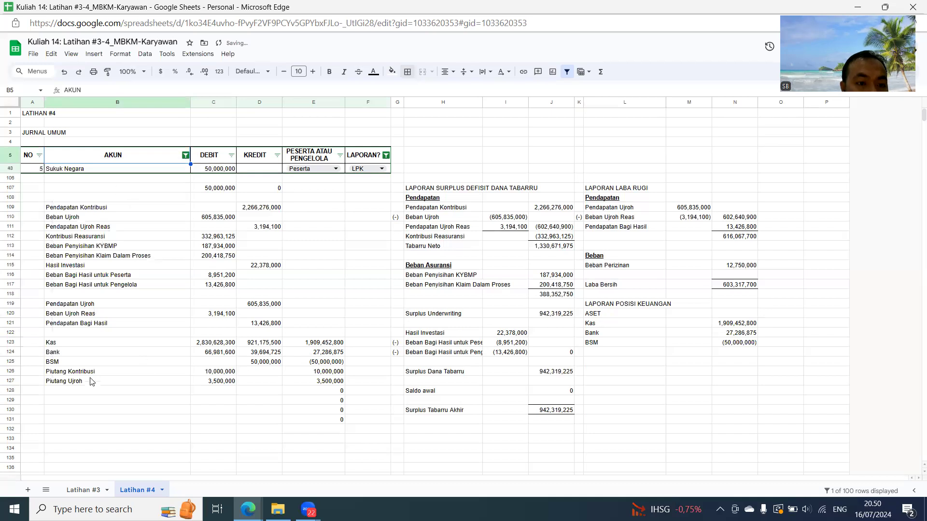
- Link B128 to the filtered Sukuk Negara account name and copy that entry's debit amount into C128
left_click(92, 391)
type("=")
left_click(101, 169)
key("Return")
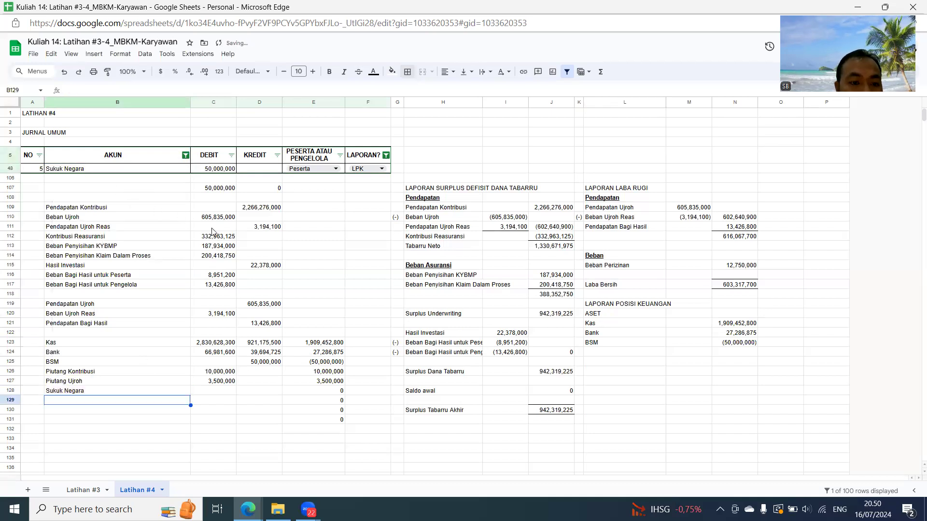
left_click(214, 170)
key("ctrl+c")
left_click(210, 391)
key("ctrl+v")
- Link L124 under ASET to the Piutang Kontribusi name in B126 and fill the link down through L126
left_click(626, 351)
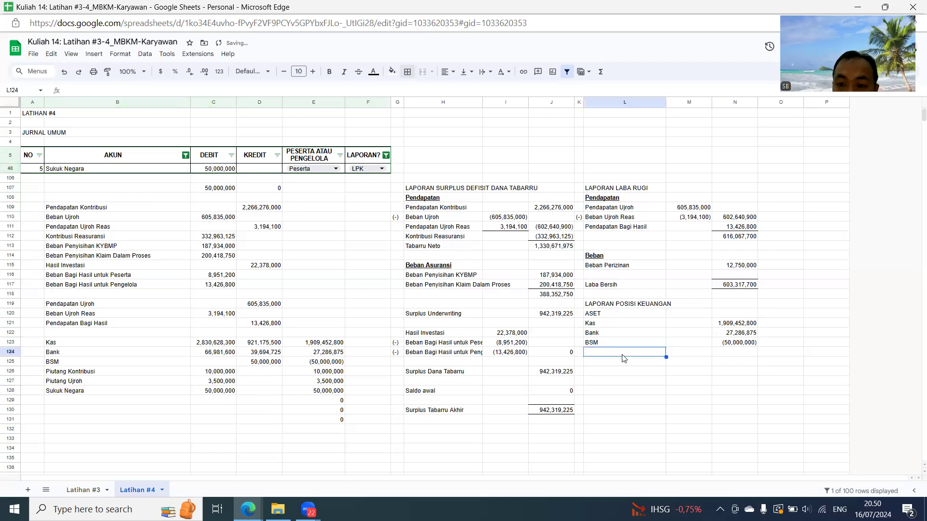
type("=")
left_click(54, 371)
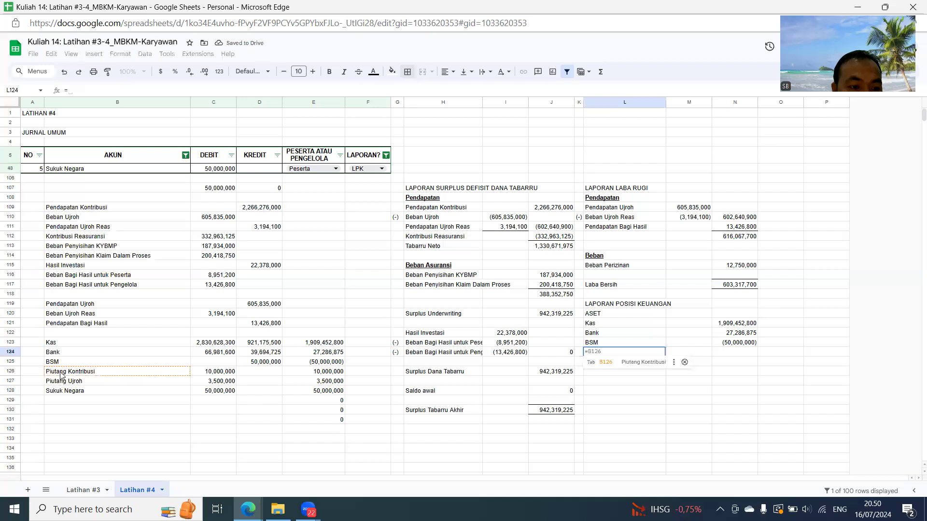
key("Return")
left_click(650, 352)
left_click_drag(665, 357, 665, 375)
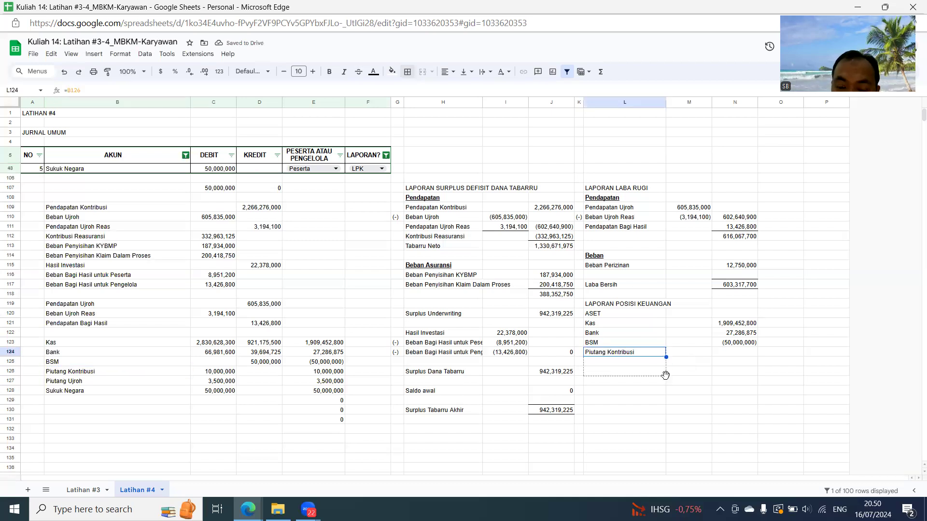
- Link N124 to the Piutang Kontribusi balance in E126 and fill the link down through N126
left_click(742, 353)
type("=")
left_click(338, 374)
key("Return")
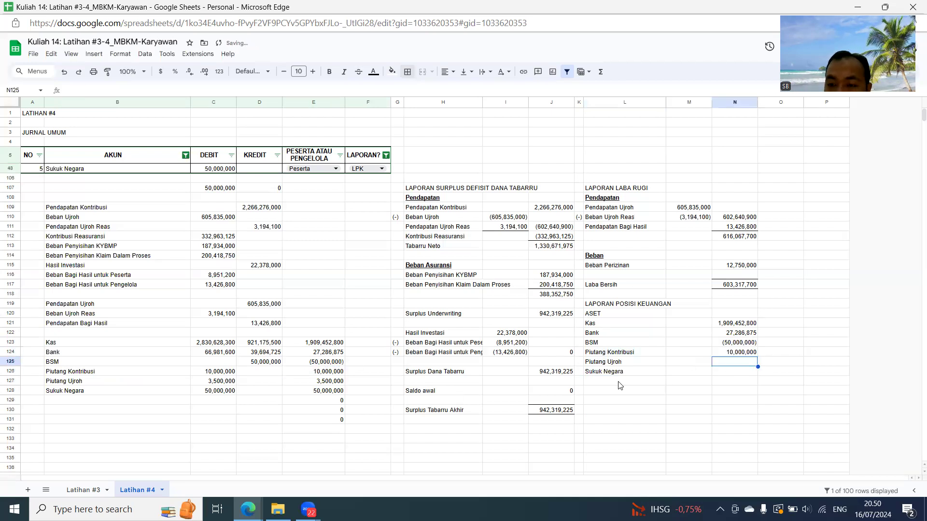
left_click(738, 356)
left_click_drag(758, 357, 756, 376)
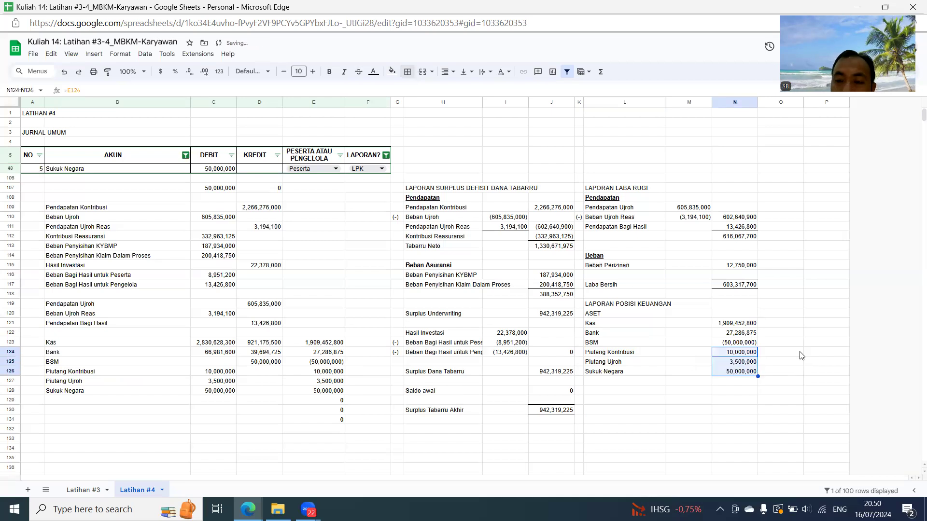
left_click(799, 344)
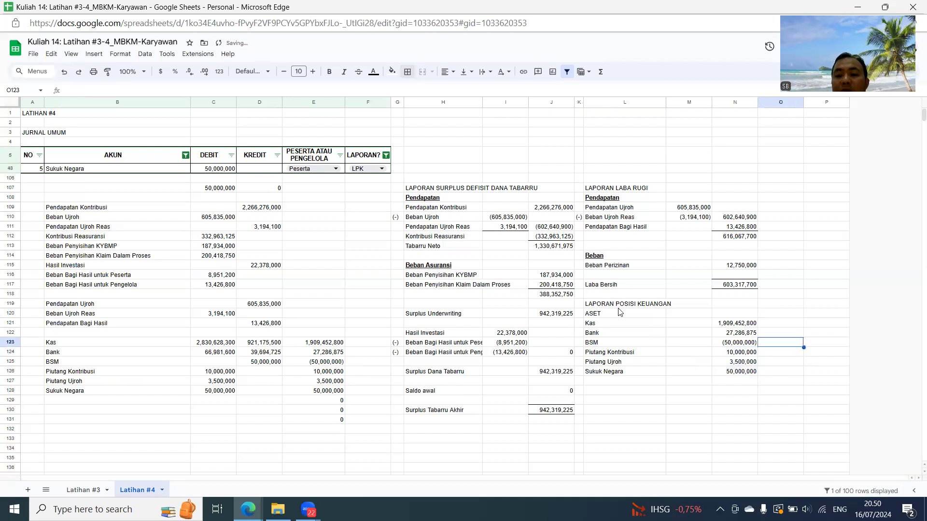
- Reset the journal's AKUN filter to include all accounts
left_click(185, 156)
left_click(77, 268)
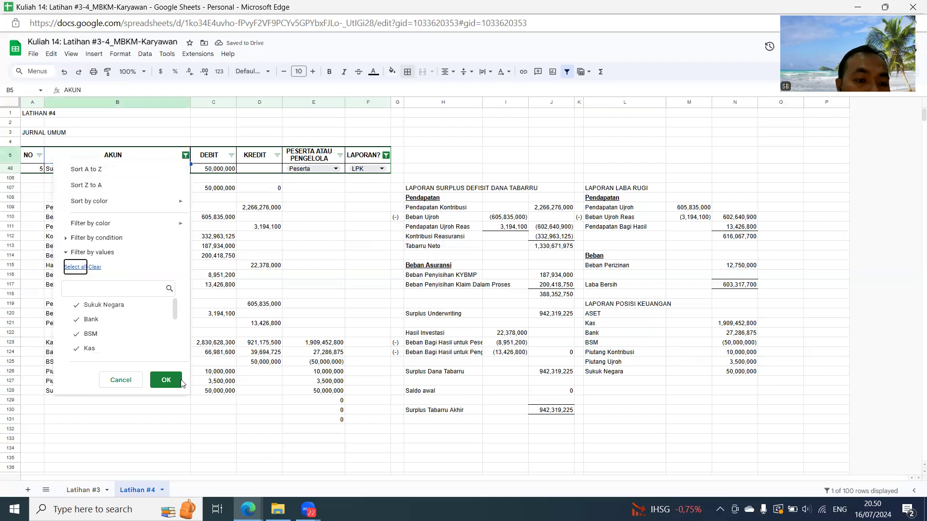
left_click(166, 380)
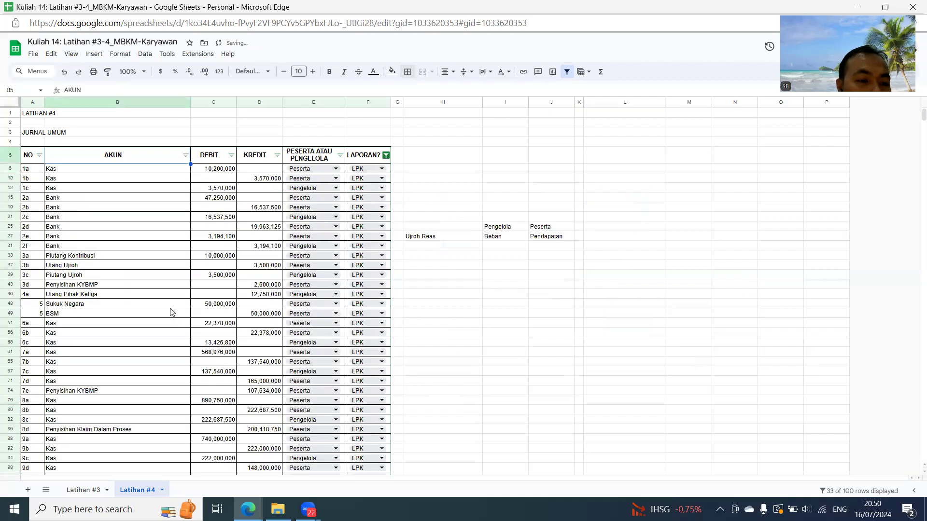
- Total the ASET balances from Kas to Sukuk Negara in O127 with a SUM of N121:N126
scroll(170, 313, "down", 4)
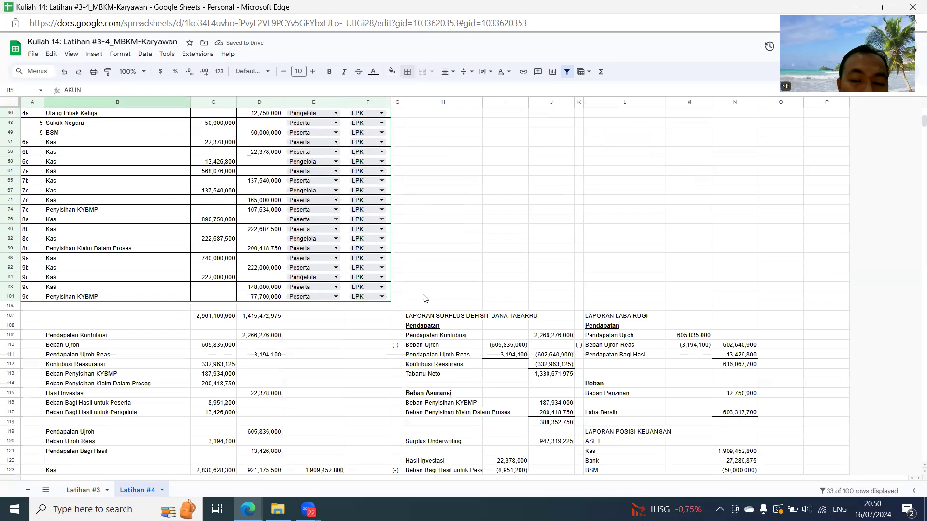
scroll(574, 342, "down", 5)
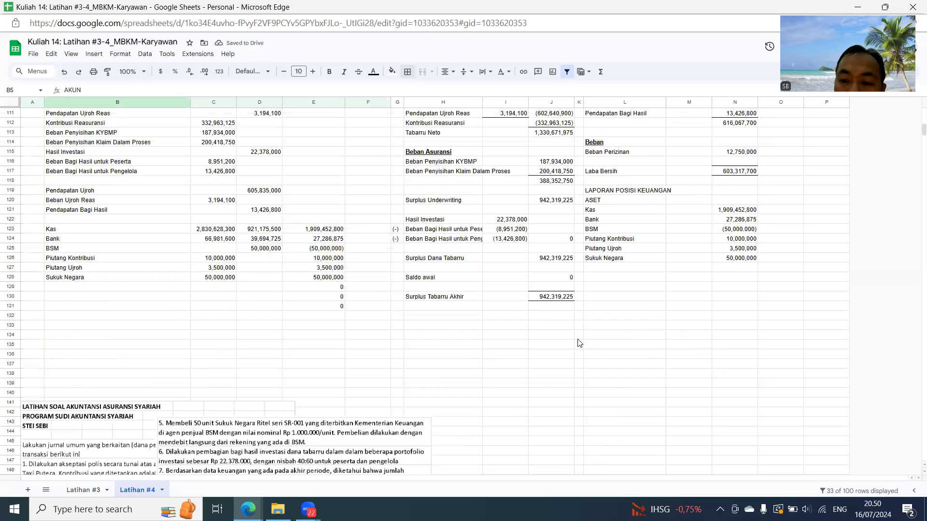
left_click(782, 268)
type("=sum(")
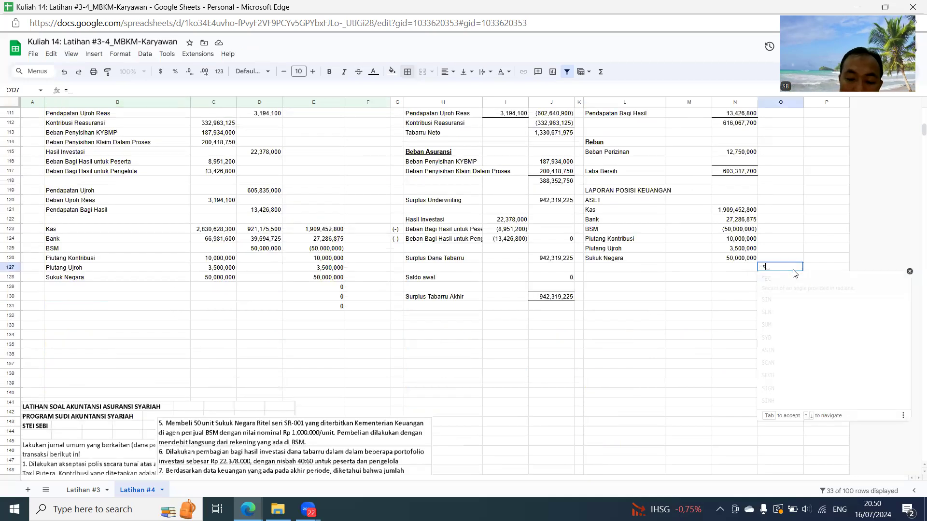
key("Left")
key("Up")
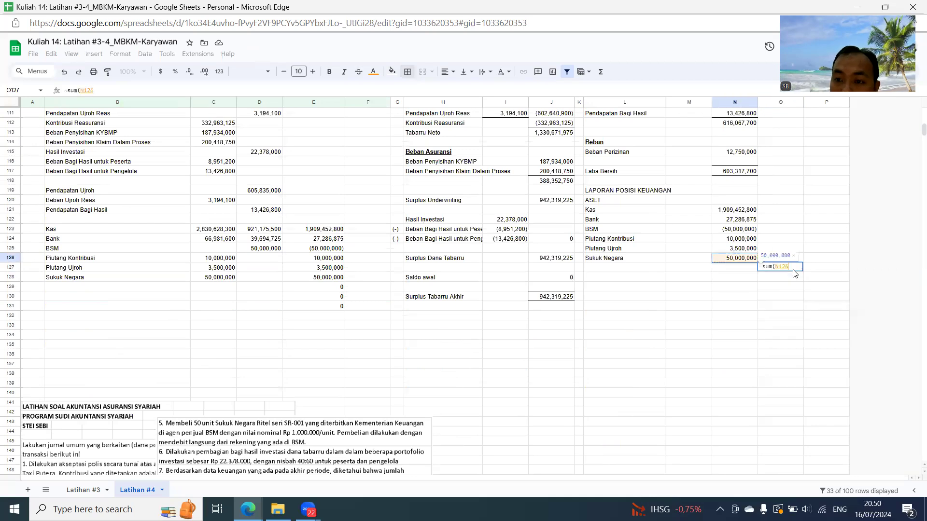
key("shift+Up")
key("shift+Up")
key("shift+Up")
key("shift+Up")
key("shift+Up")
key("Return")
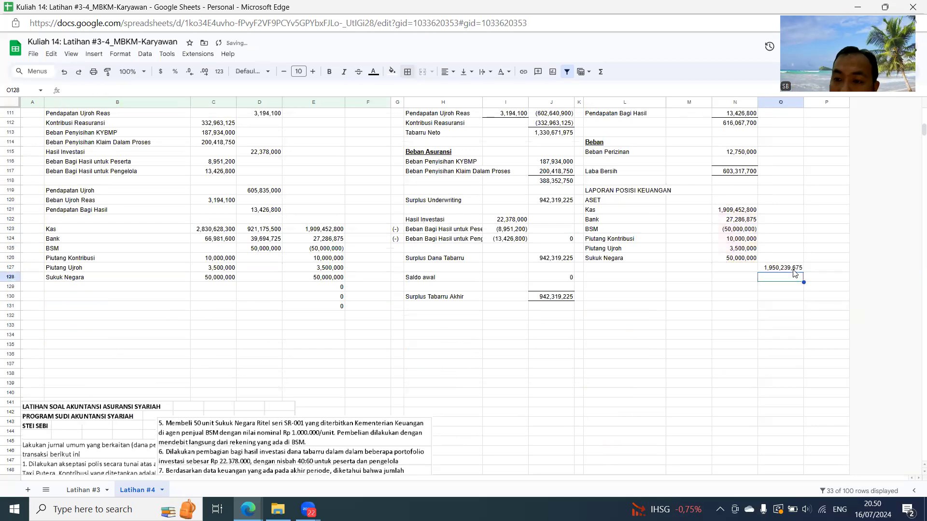
- Enter the section heading LIABILITAS in L129 below the assets
key("Down")
key("Left")
key("Left")
key("Left")
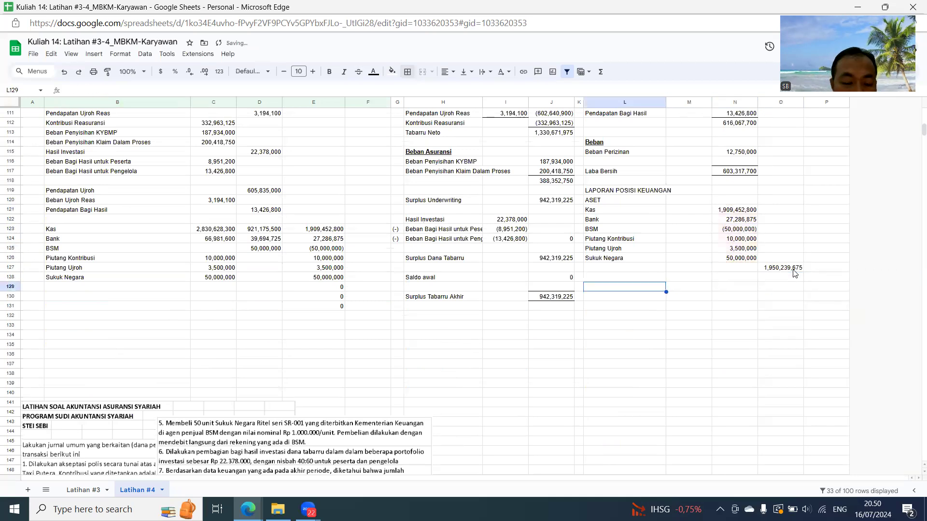
type("LIA")
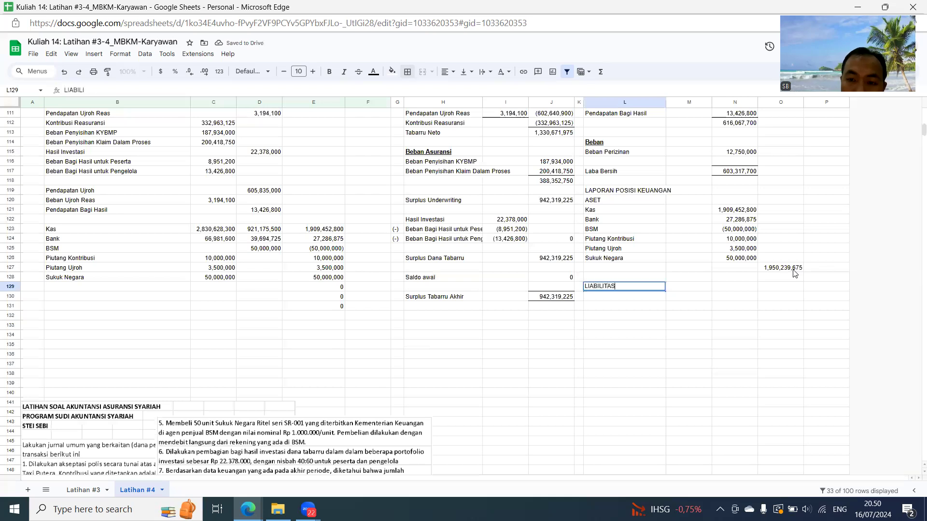
type("BILITAS")
key("Return")
- Filter the journal's AKUN column to show only Utang Pihak Ketiga and Utang Ujroh
scroll(386, 265, "up", 20)
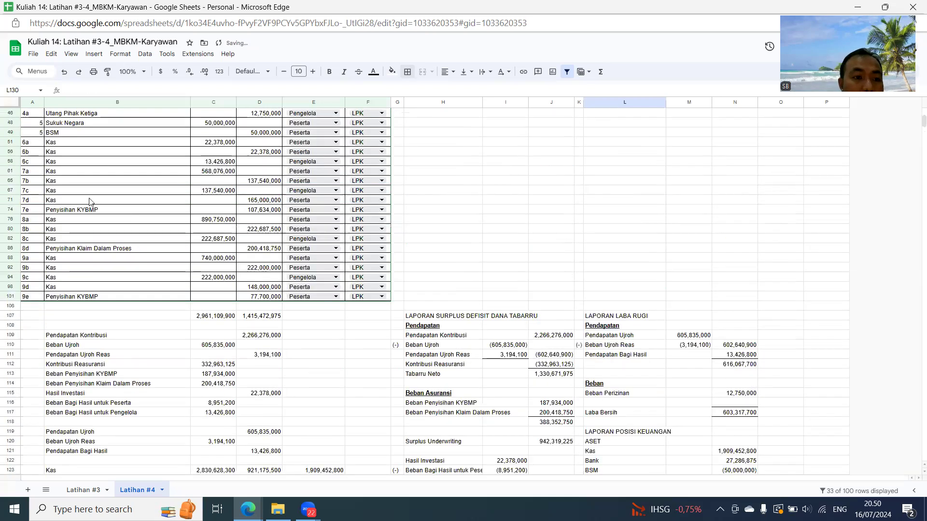
left_click(185, 155)
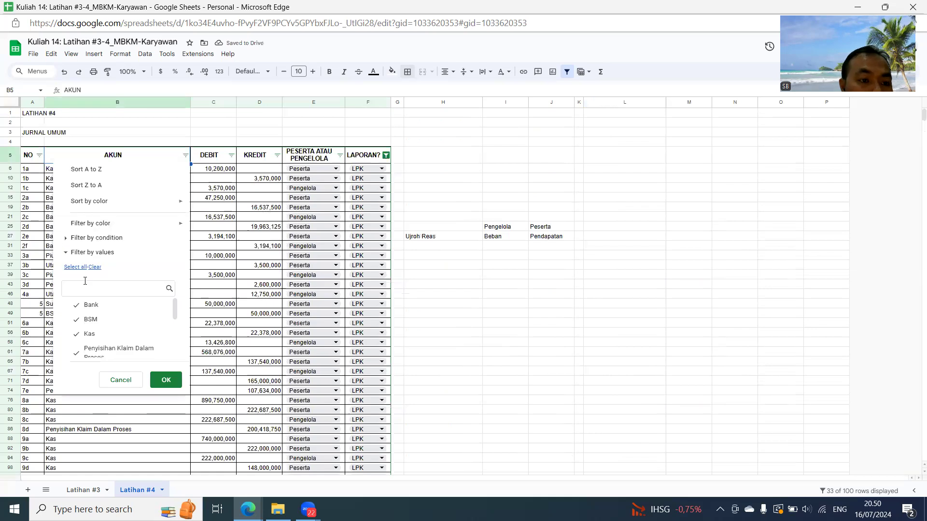
left_click(95, 267)
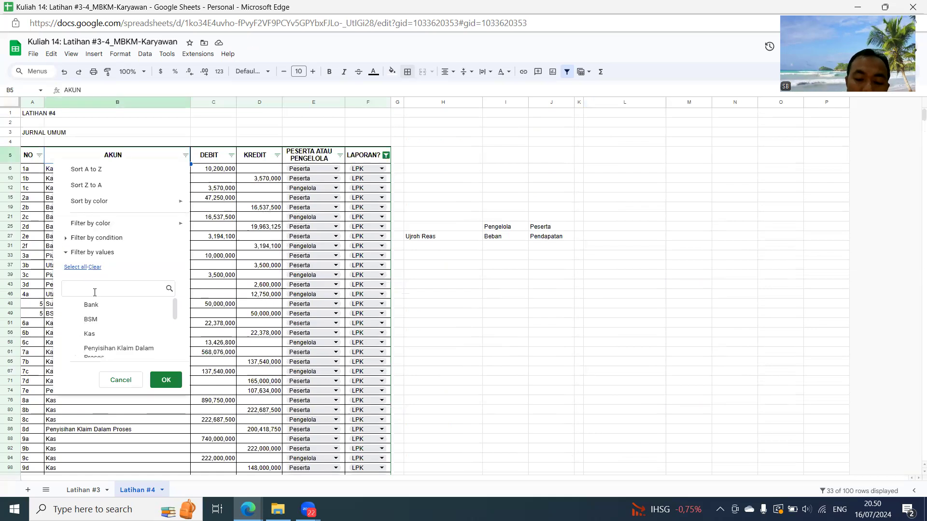
type("UT")
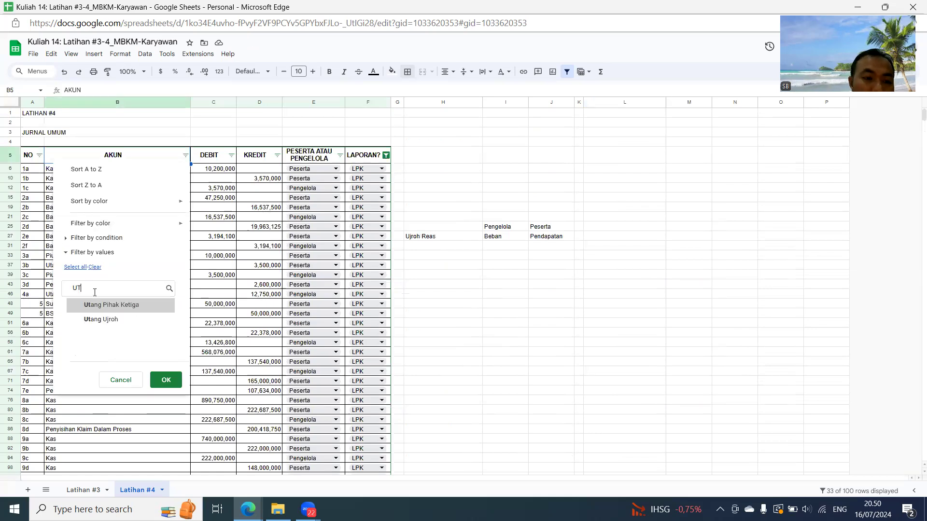
left_click(118, 320)
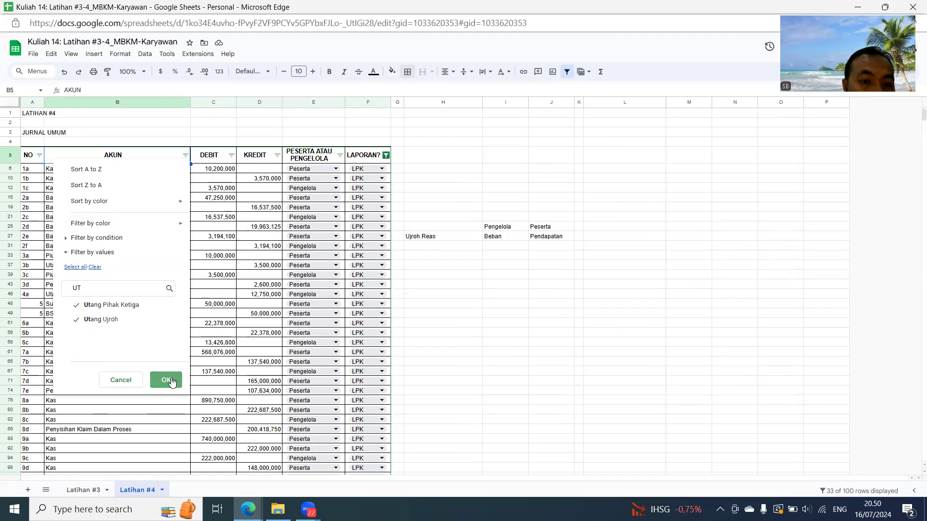
left_click(166, 379)
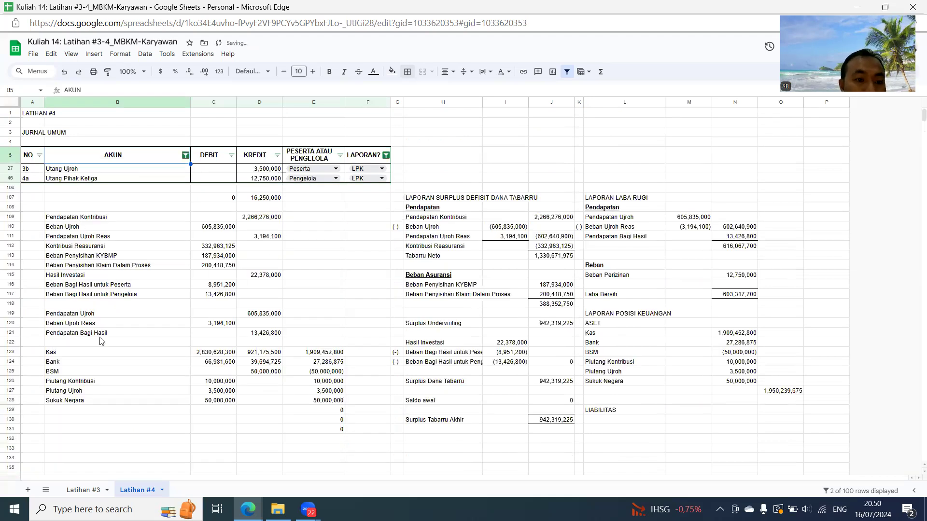
- Link B129 to the Utang Ujroh account name in B37 and B130 to Utang Pihak Ketiga in B46
left_click(102, 410)
type("=")
left_click(103, 170)
key("Return")
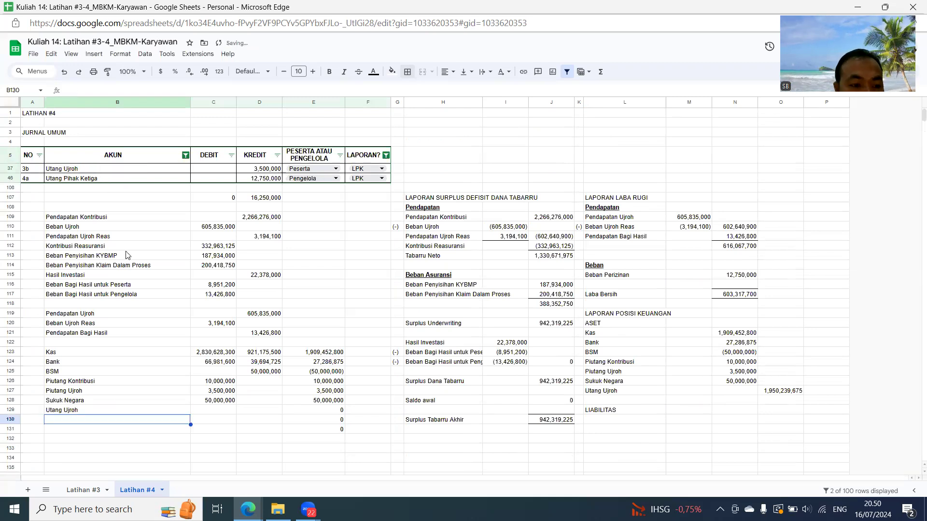
type("=")
left_click(109, 180)
key("Return")
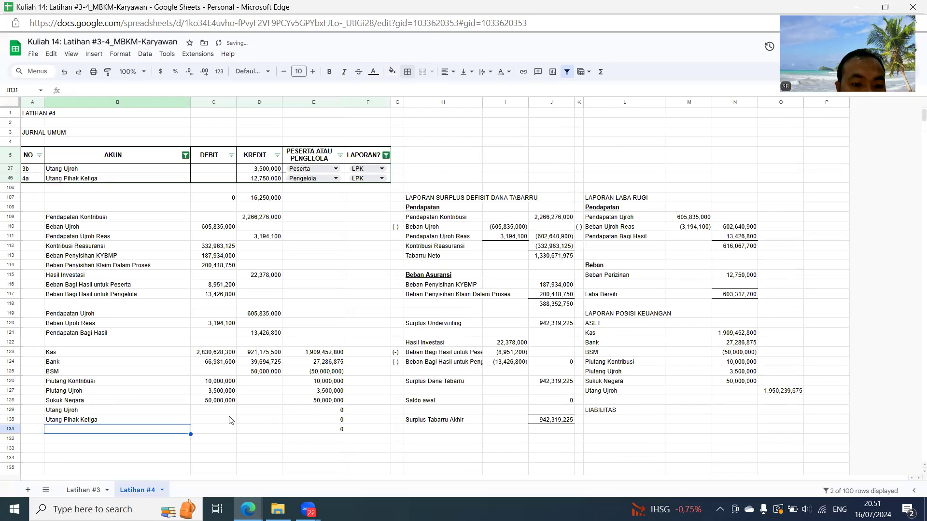
- Copy the credit amounts of Utang Ujroh and Utang Pihak Ketiga into D129:D130
left_click_drag(260, 172, 261, 179)
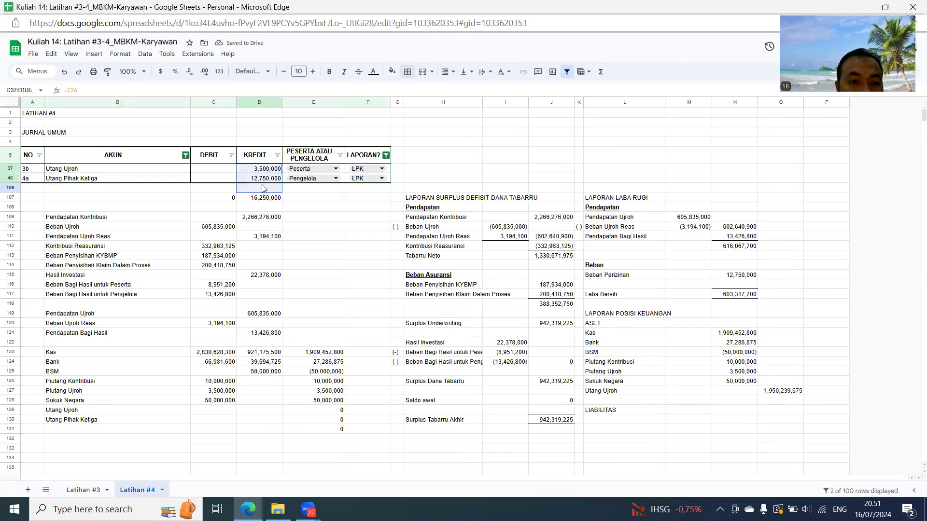
key("ctrl+c")
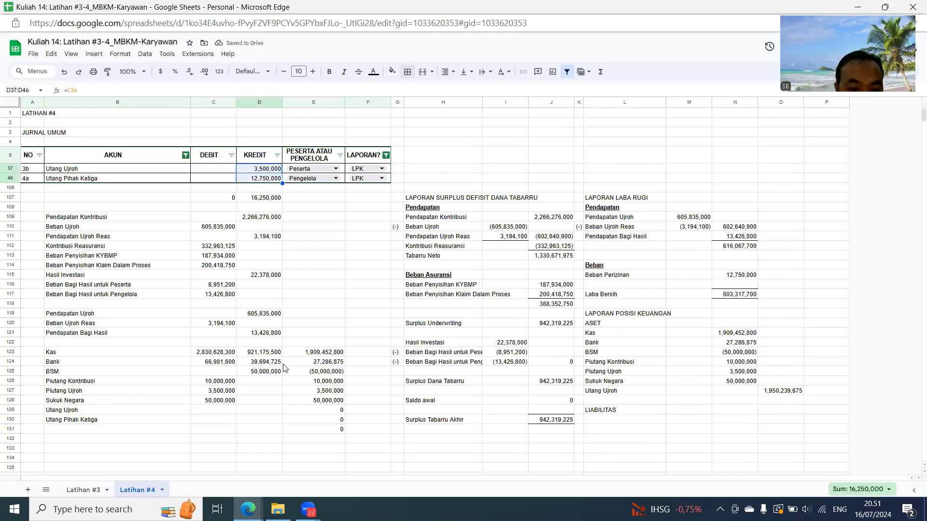
left_click(252, 411)
key("ctrl+v")
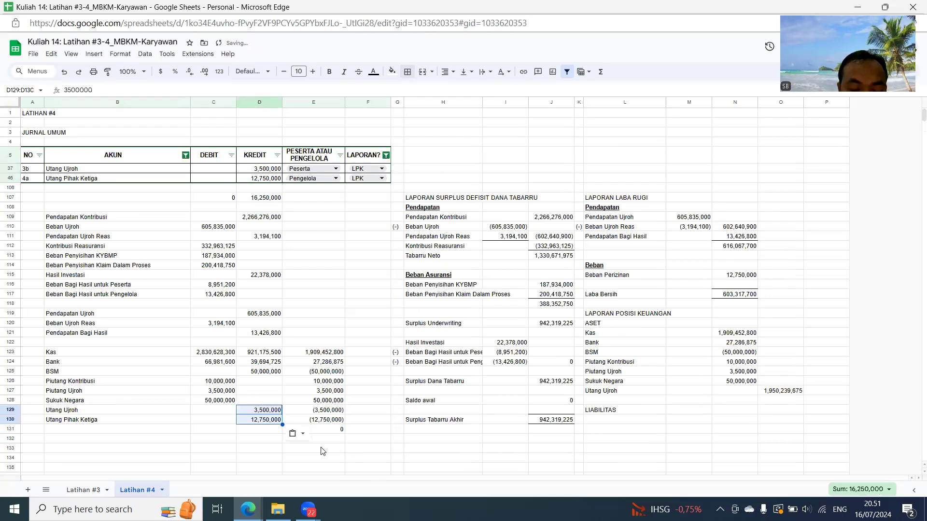
key("Right")
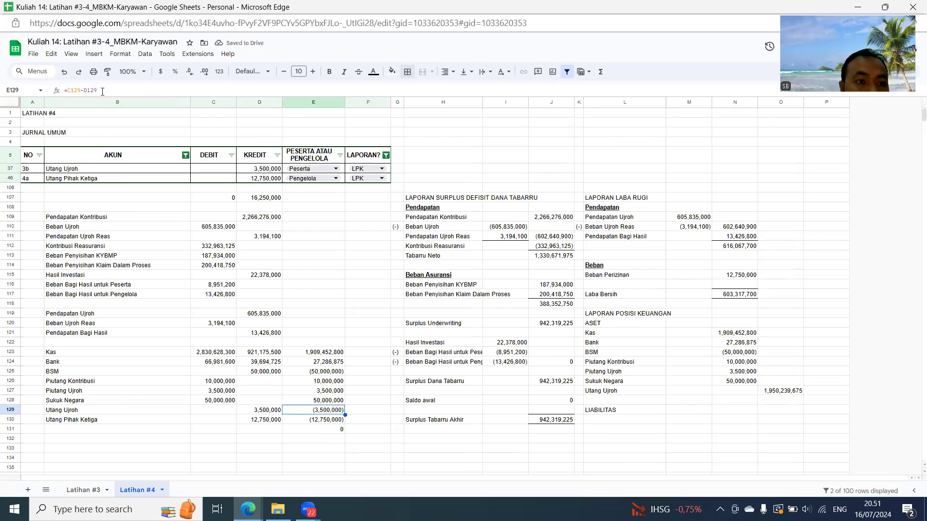
left_click_drag(102, 92, 75, 90)
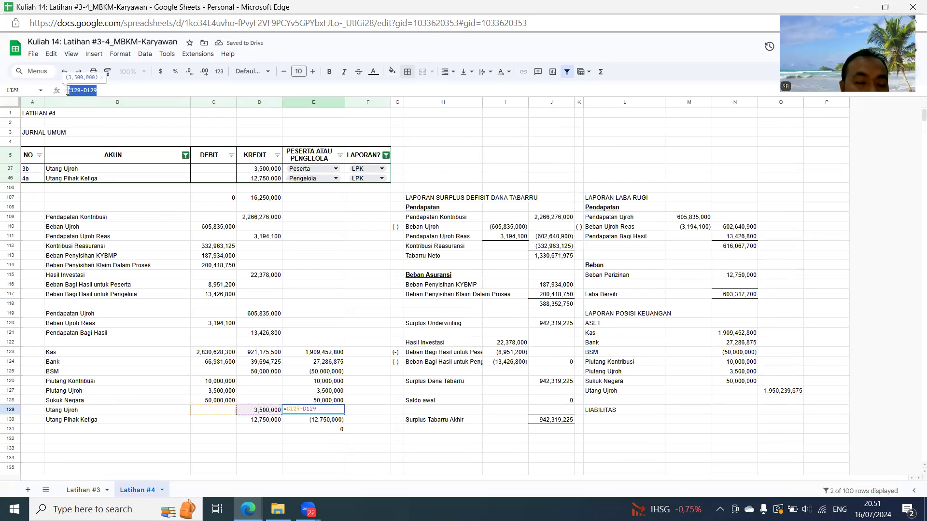
type("=")
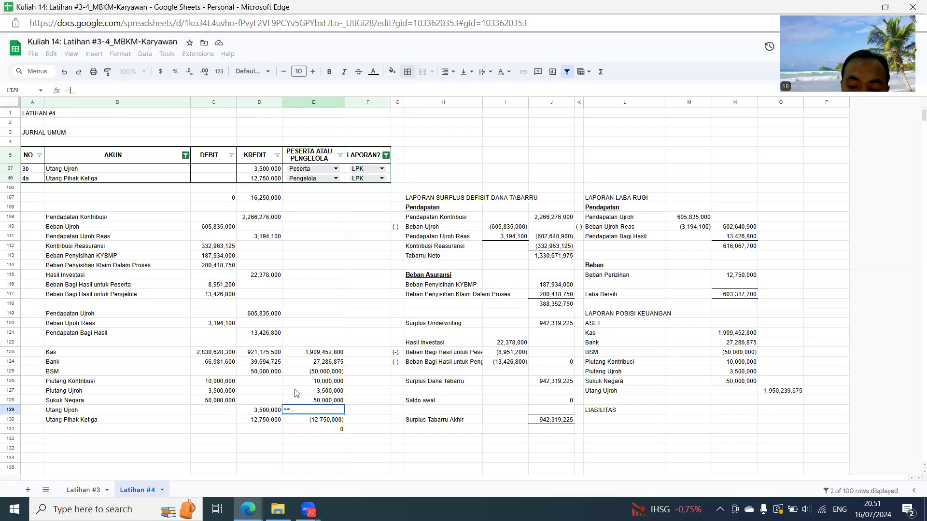
left_click(258, 410)
type("-")
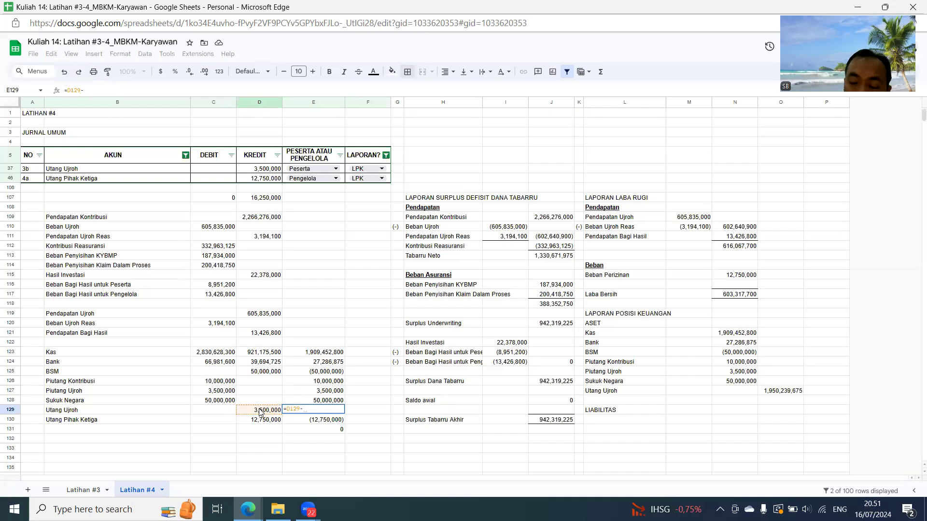
left_click(226, 410)
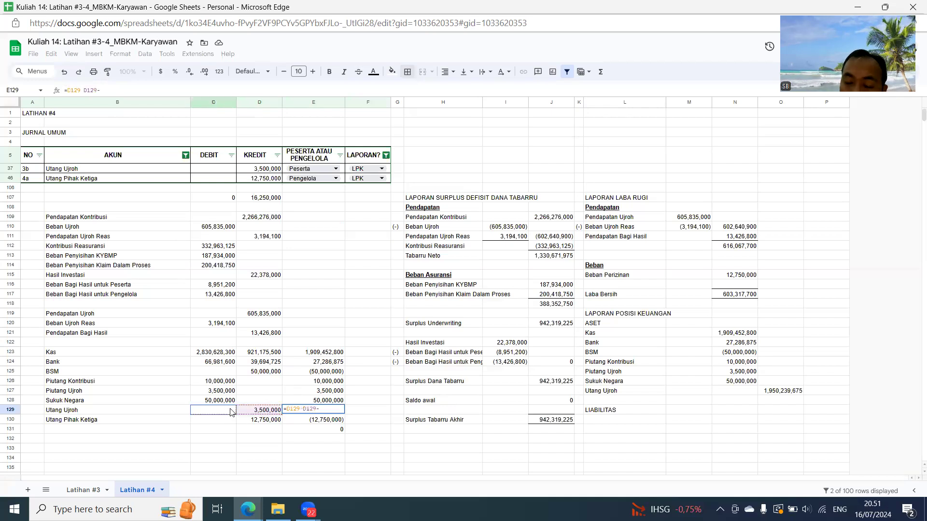
key("Return")
key("Return")
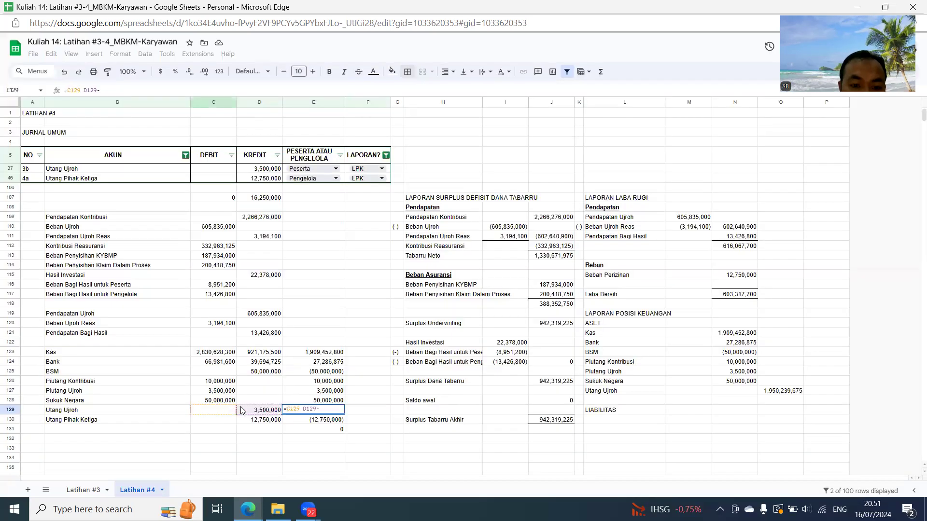
left_click(326, 409)
key("BackSpace")
key("BackSpace")
key("BackSpace")
key("BackSpace")
key("BackSpace")
key("BackSpace")
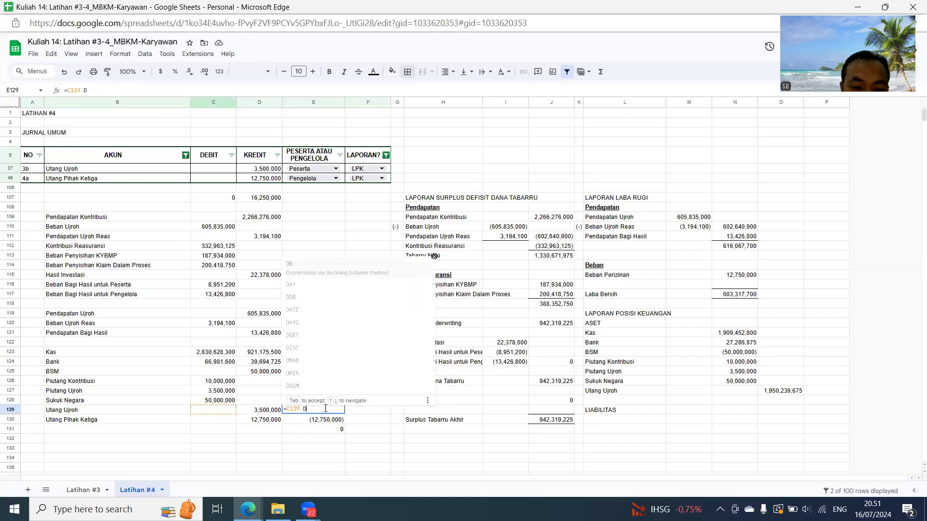
key("Escape")
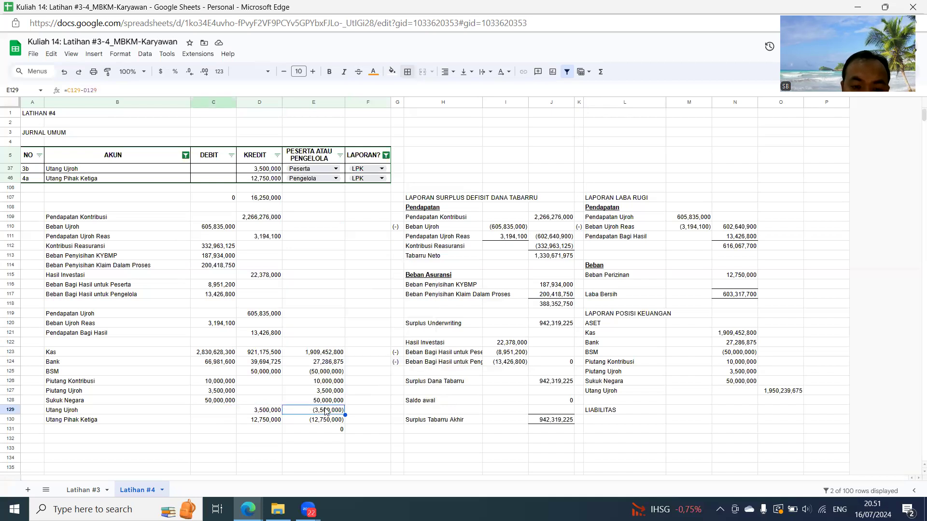
- Set the Utang Ujroh balance in E129 to =D129-C129 and copy the formula to E130
type("=D129-D129")
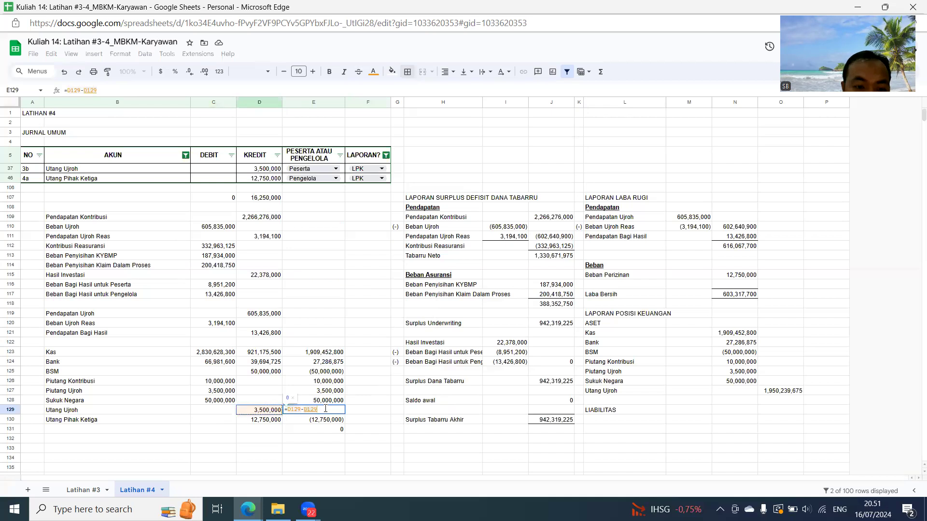
key("Left")
key("ctrl+c")
key("Down")
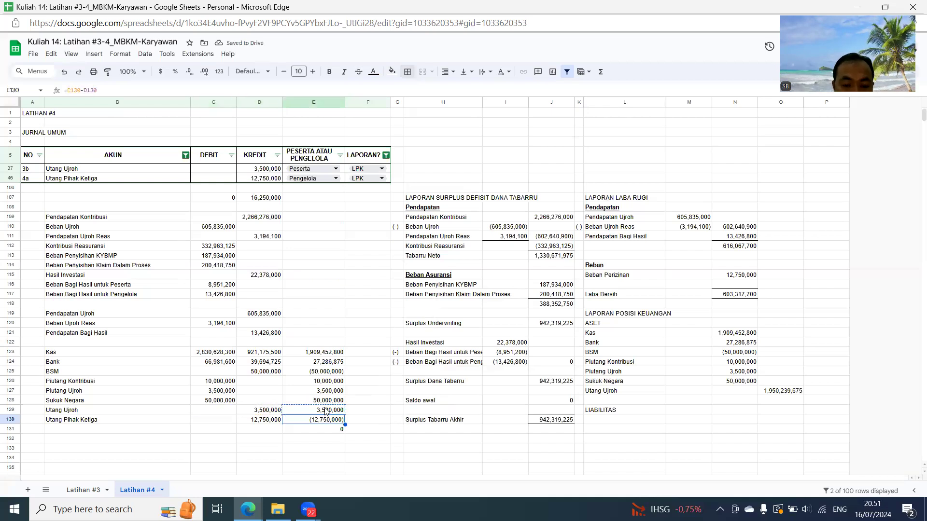
key("ctrl+v")
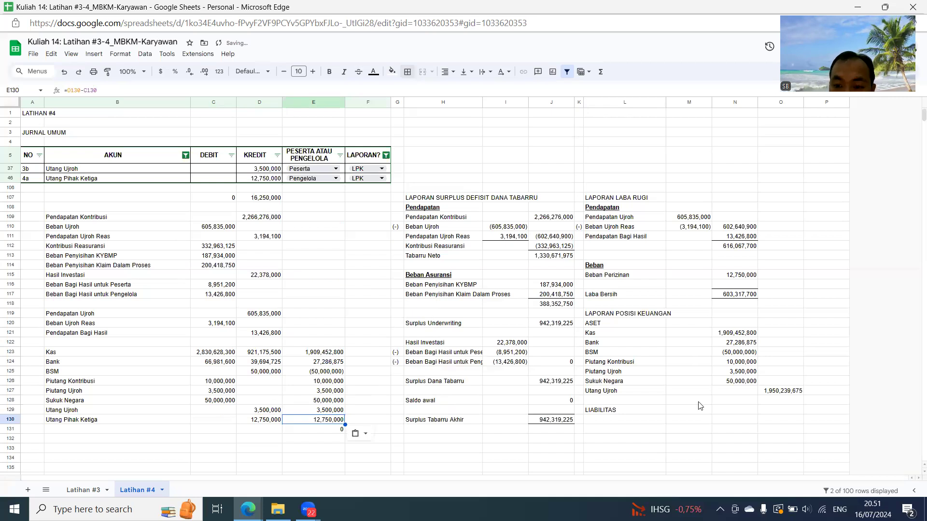
- Under LIABILITAS, link L130 to the Utang Ujroh name in B129 and L131 to Utang Pihak Ketiga in B130
left_click(619, 420)
type("=")
left_click(87, 412)
key("Return")
type("=")
left_click(81, 423)
key("Return")
- Link the LIABILITAS amounts N130 and N131 to the balances in E129 and E130
left_click(735, 420)
type("=")
left_click(314, 410)
key("Return")
type("=")
left_click(319, 420)
key("Return")
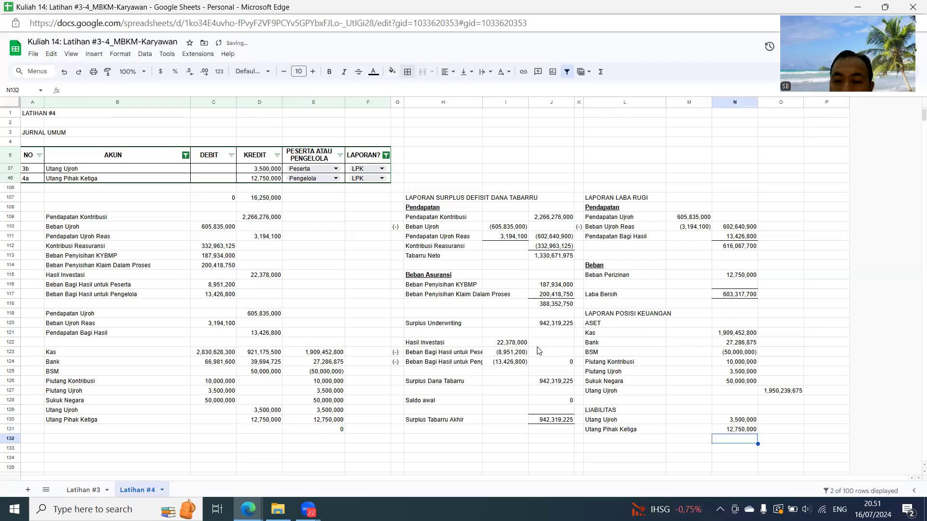
- Filter the journal's AKUN column to show only Penyisihan KYBMP
left_click(186, 156)
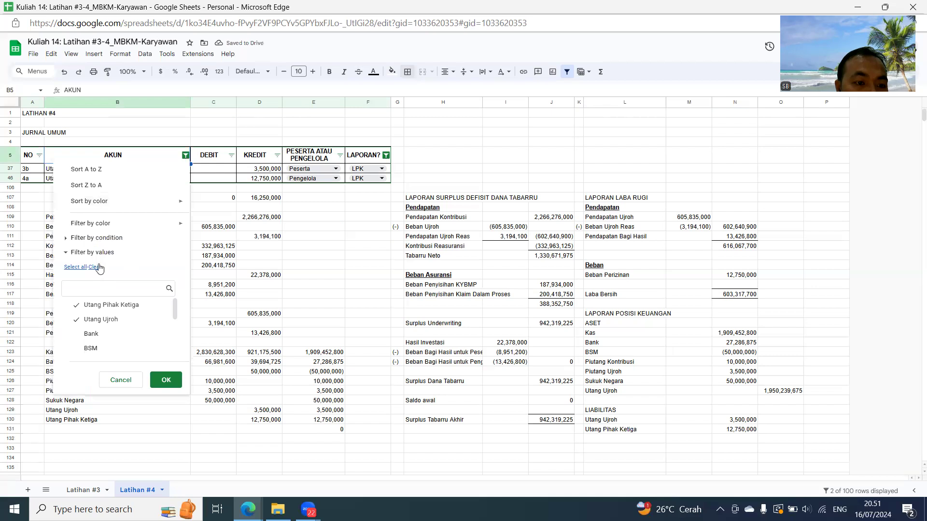
type("PENYI")
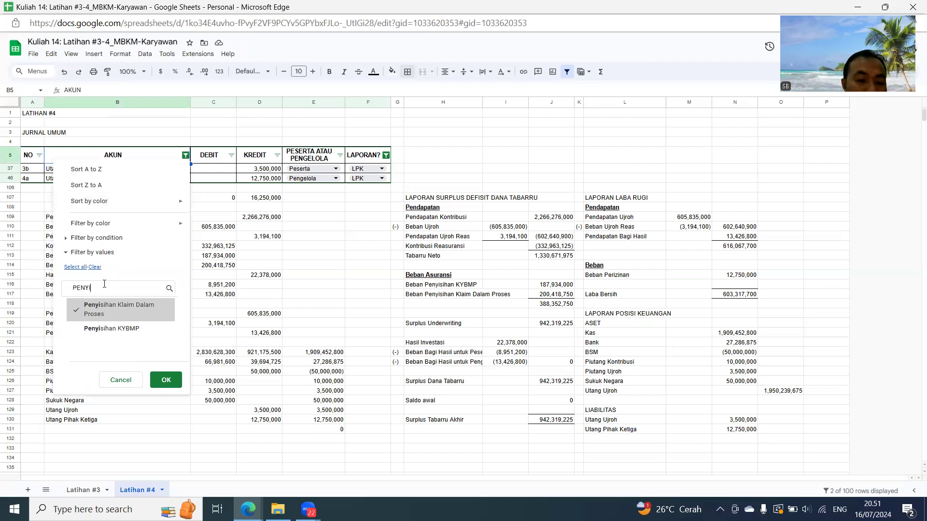
left_click(111, 329)
left_click(166, 380)
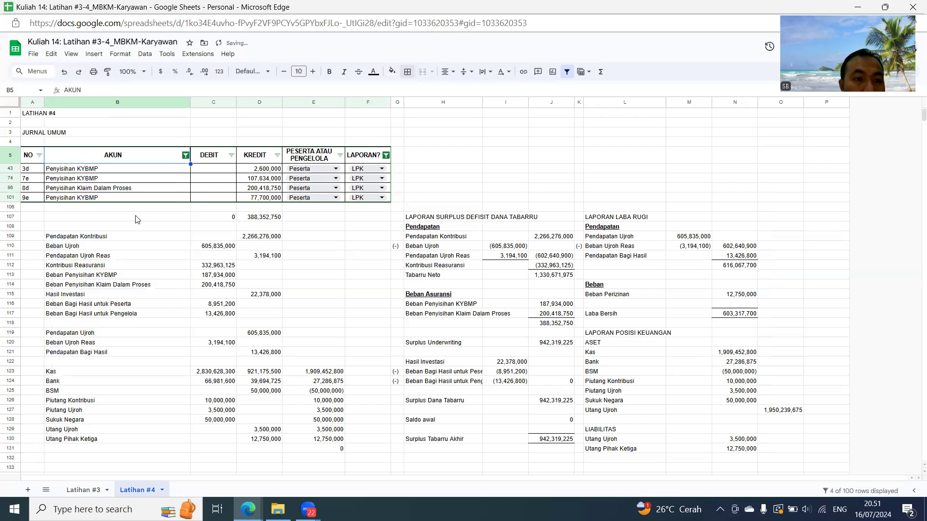
left_click(185, 155)
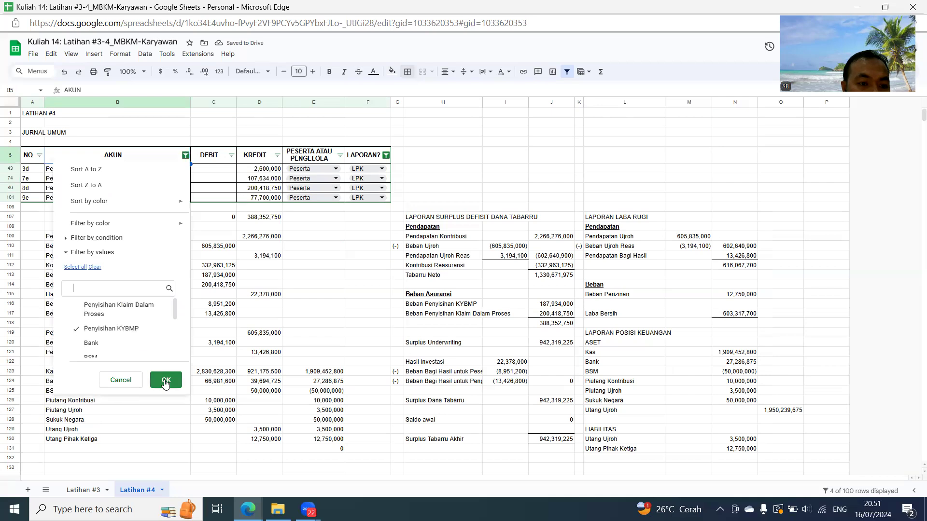
left_click(165, 380)
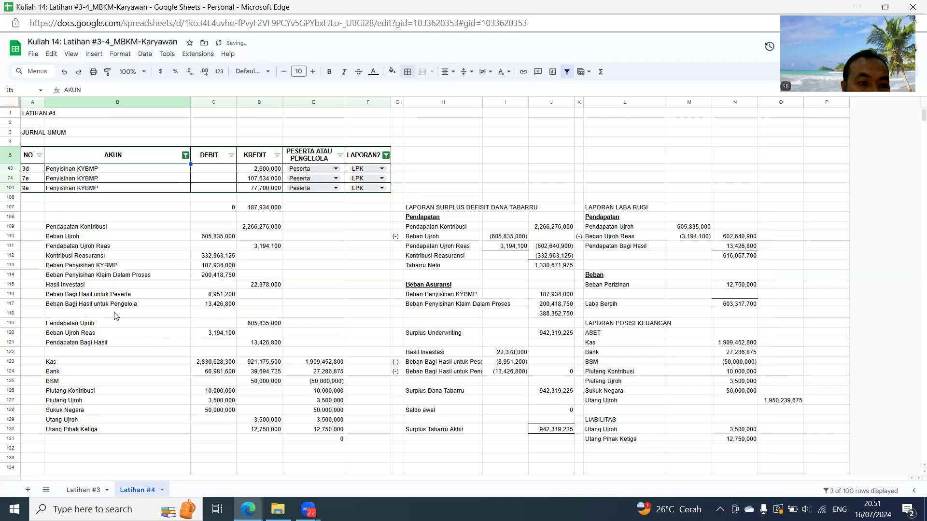
- Link B131 to the Penyisihan KYBMP name in B43 and paste the credit total from D107 as a value into D131
left_click(90, 441)
type("=")
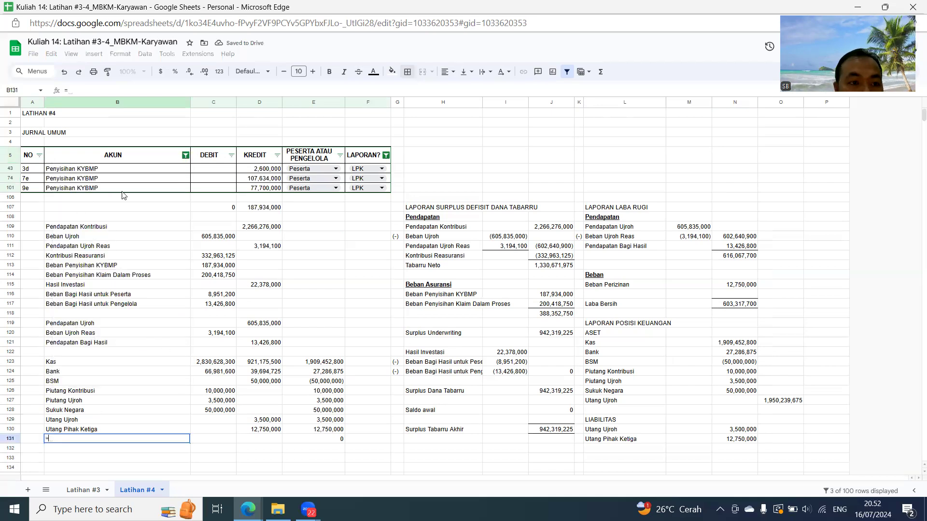
left_click(108, 170)
key("Return")
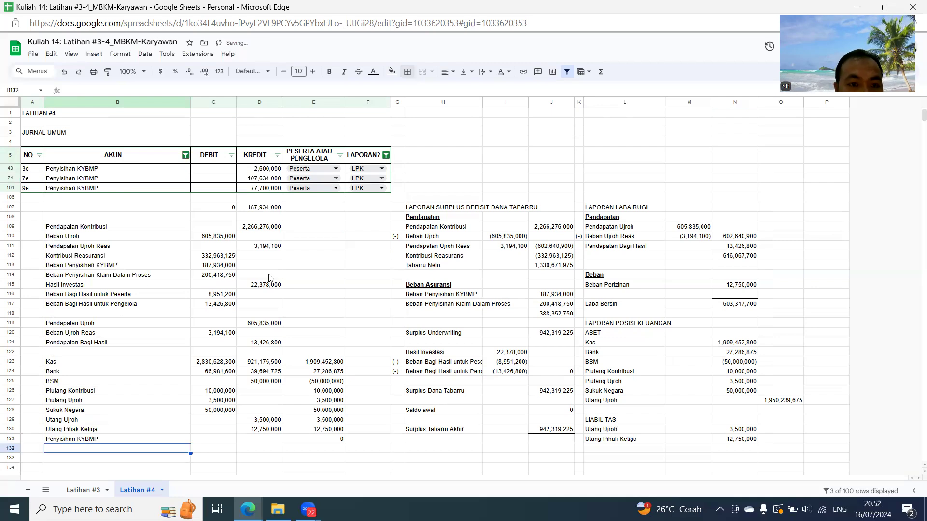
left_click(262, 208)
left_click(272, 440)
key("ctrl+shift+v")
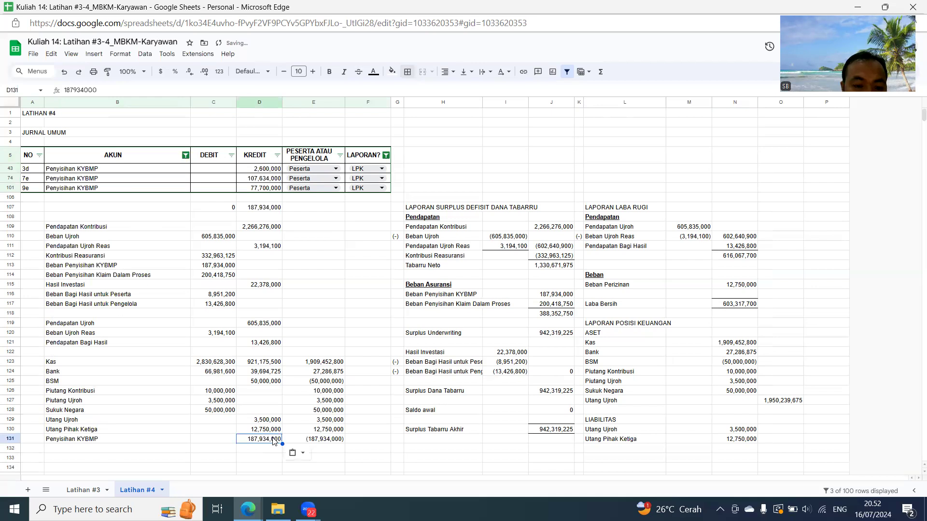
- Copy the credit-minus-debit balance formula from E130 into E131:E132
key("Up")
key("Right")
key("ctrl+c")
key("Down")
key("shift+Down")
key("ctrl+v")
key("Down")
key("Left")
key("Left")
key("Left")
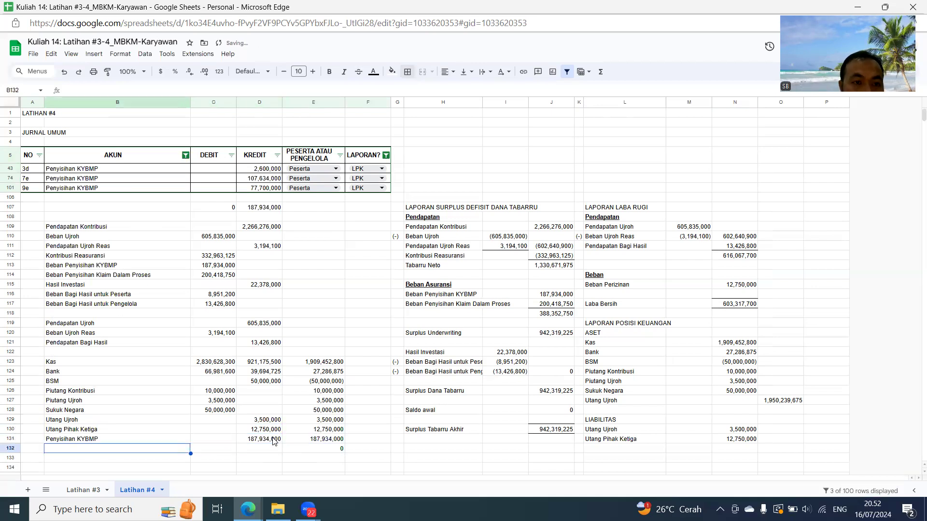
- Change the AKUN column filter to show only Penyisihan Klaim Dalam Proses
left_click(185, 155)
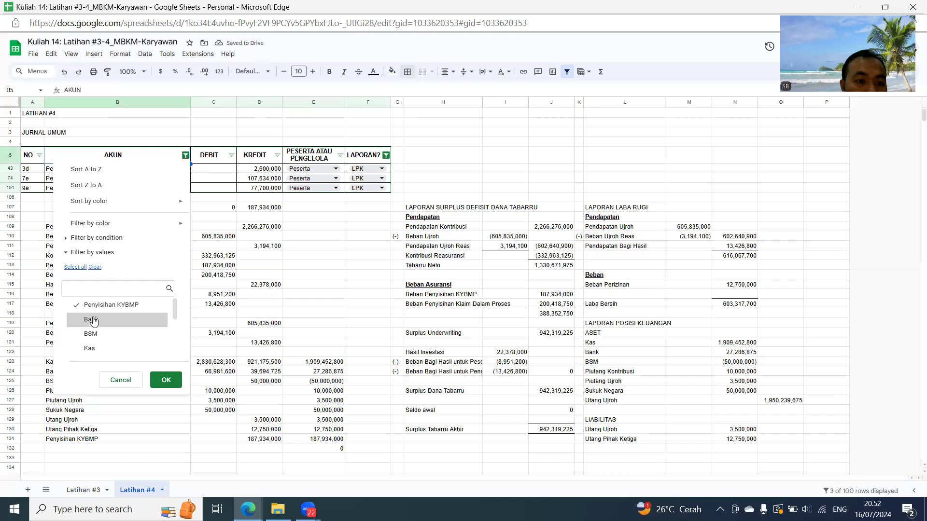
type("PEN")
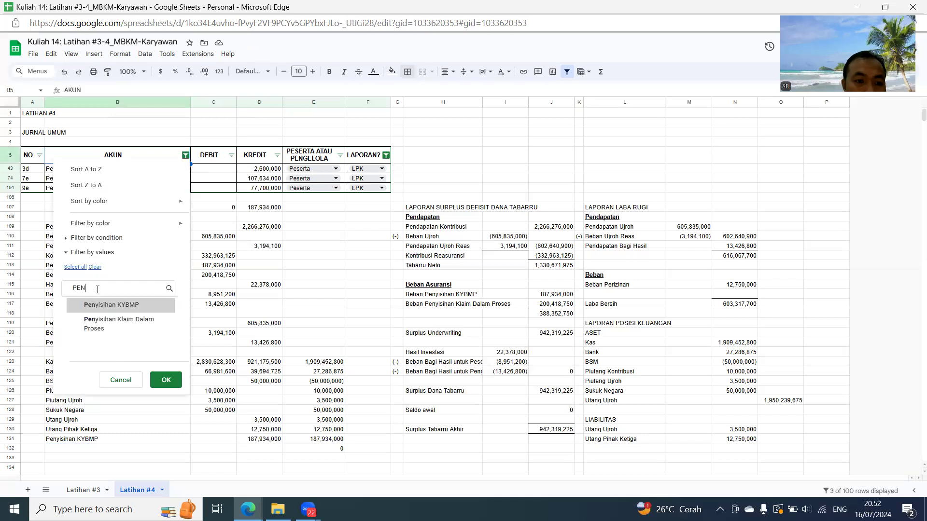
left_click(97, 322)
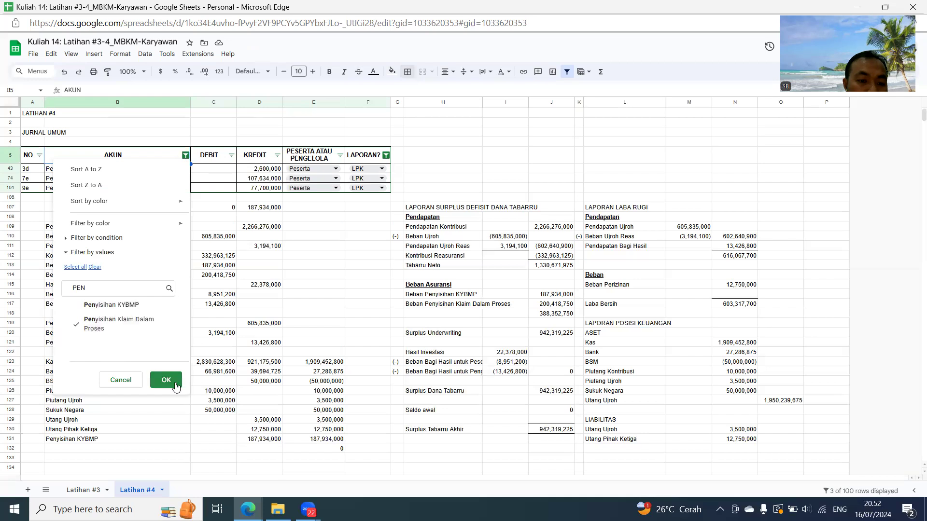
left_click(166, 379)
- Link B132 to the Penyisihan Klaim Dalam Proses name in B86 and copy its credit amount from D86 into D132
left_click(111, 429)
type("=")
left_click(99, 169)
key("Return")
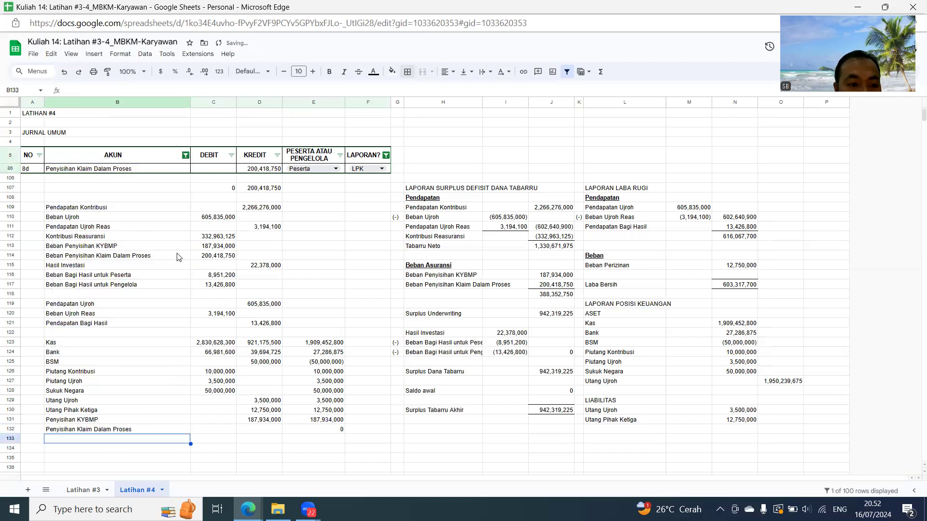
left_click(266, 170)
key("ctrl+c")
left_click(275, 432)
key("ctrl+v")
key("Down")
key("Up")
key("Up")
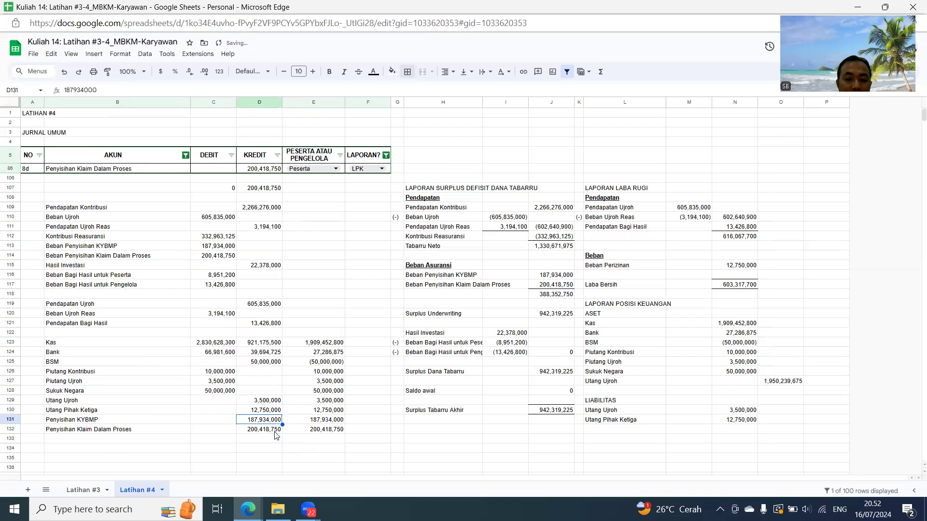
- Under LIABILITAS, link L132 to the Penyisihan KYBMP name in B131 and L133 to Penyisihan Klaim Dalam Proses in B132
left_click(618, 421)
left_click(622, 430)
type("=")
left_click(105, 421)
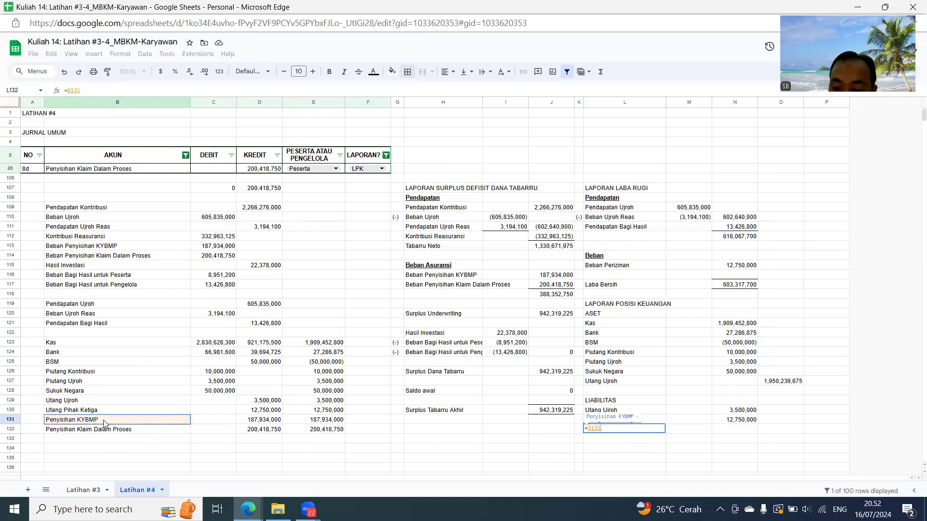
key("Return")
type("=")
left_click(115, 432)
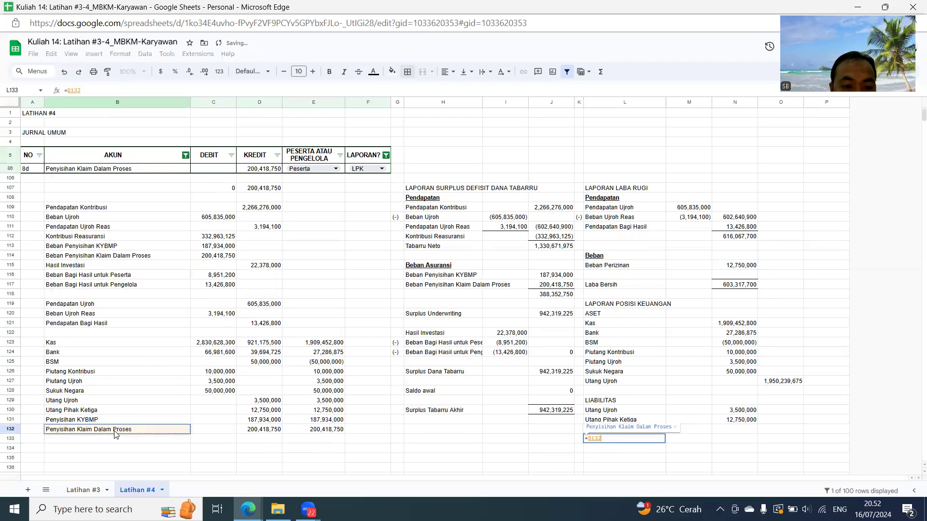
key("Return")
- Link the LIABILITAS amounts N132 and N133 to the balances in E131 and E132
left_click(731, 431)
type("=")
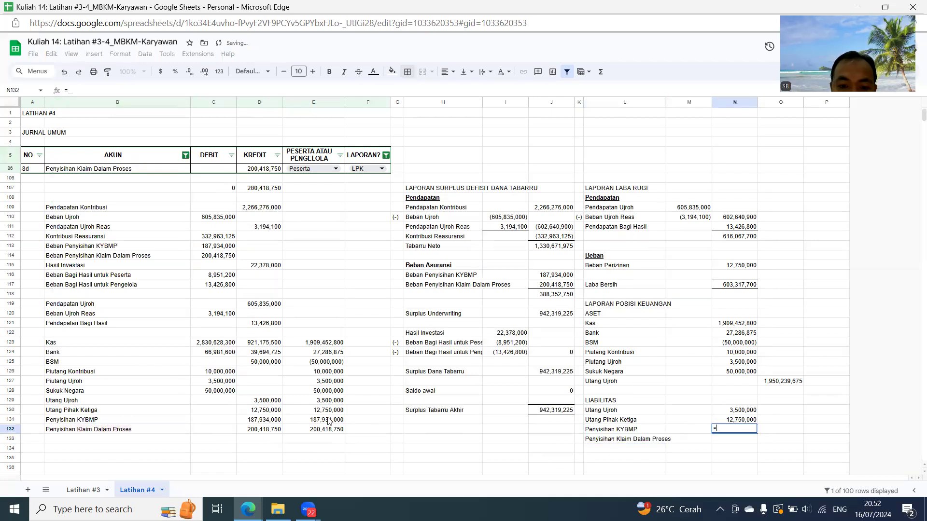
left_click(328, 420)
key("Return")
left_click(328, 430)
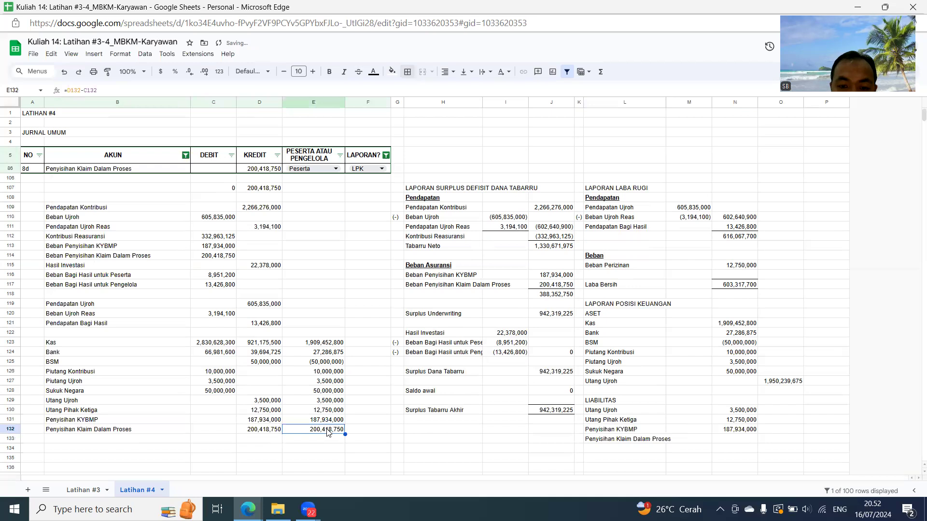
left_click(742, 440)
type("=")
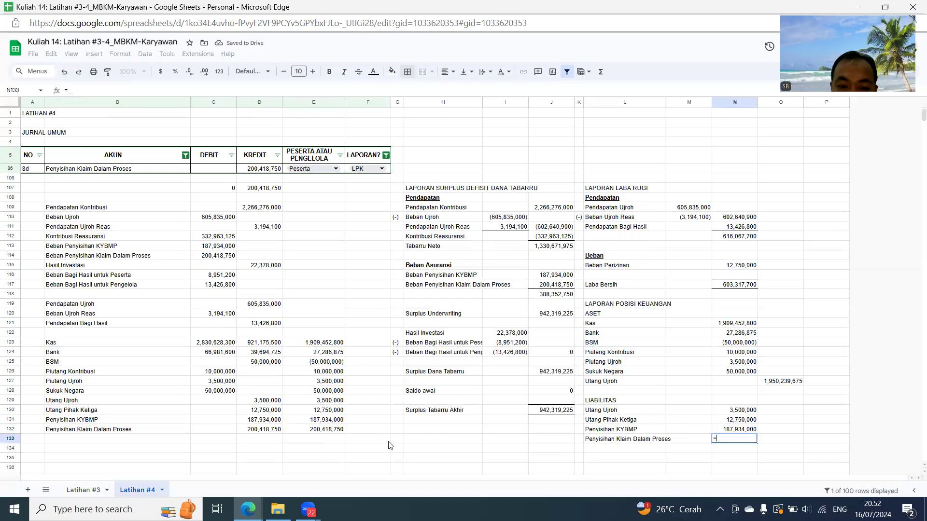
left_click(308, 431)
key("Return")
- Total the liabilities in O134 with =SUM(N130:N133)
left_click(773, 451)
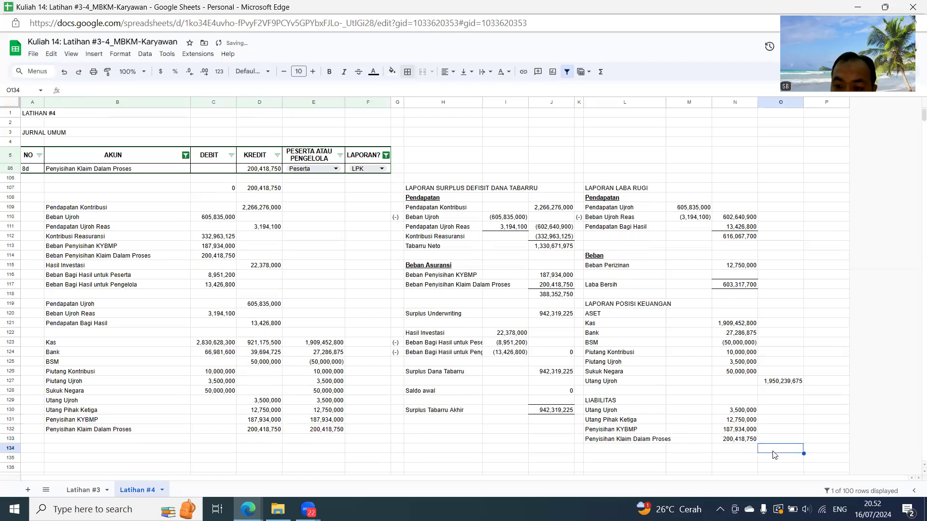
type("=SUM(N133")
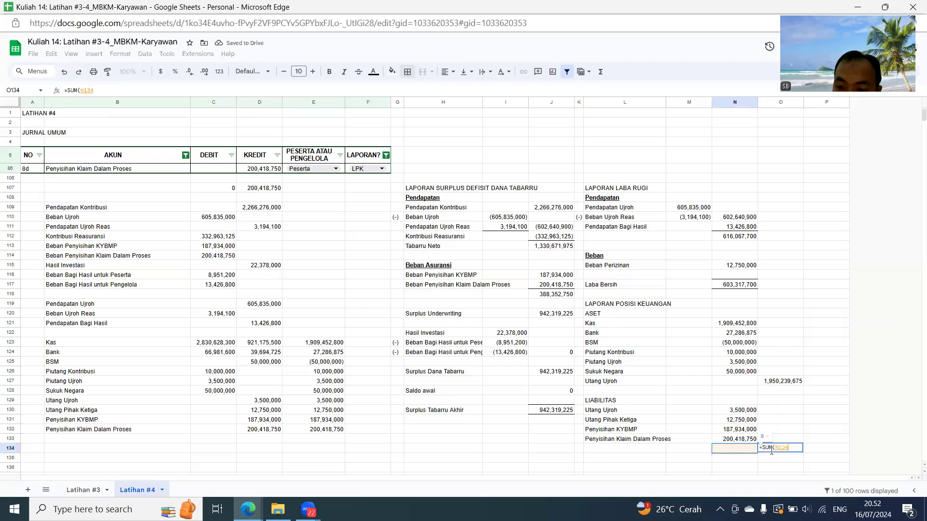
key("shift+Up")
key("shift+Up")
key("shift+Up")
key("Return")
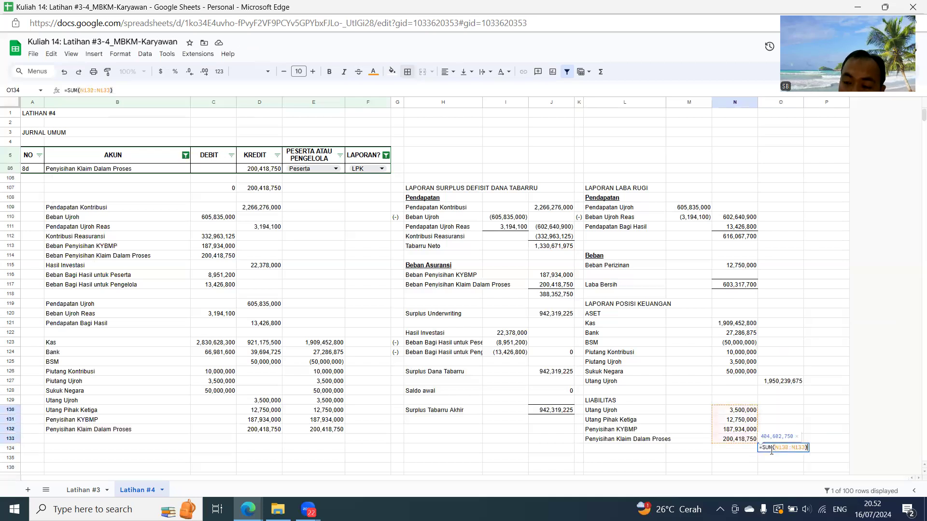
scroll(692, 417, "down", 2)
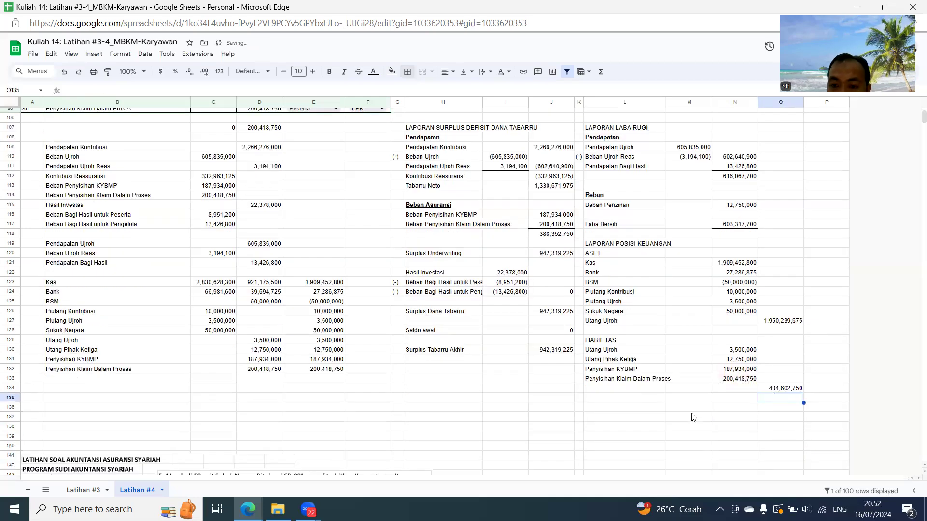
- Add the heading DANA PESERTA in L136 and link L137 to the Surplus Tabarru Akhir name in H130
left_click(618, 408)
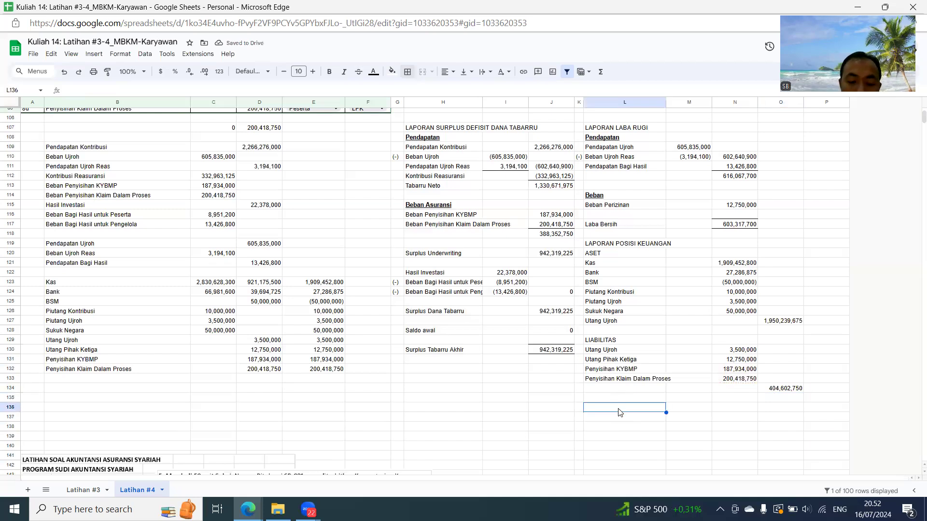
type("DANA PESERTA")
key("Return")
type("=")
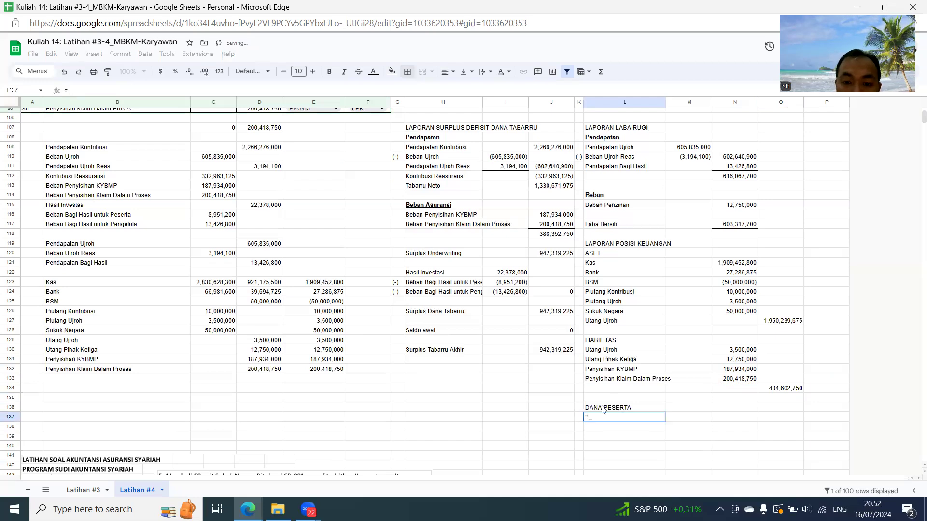
left_click(452, 349)
key("Return")
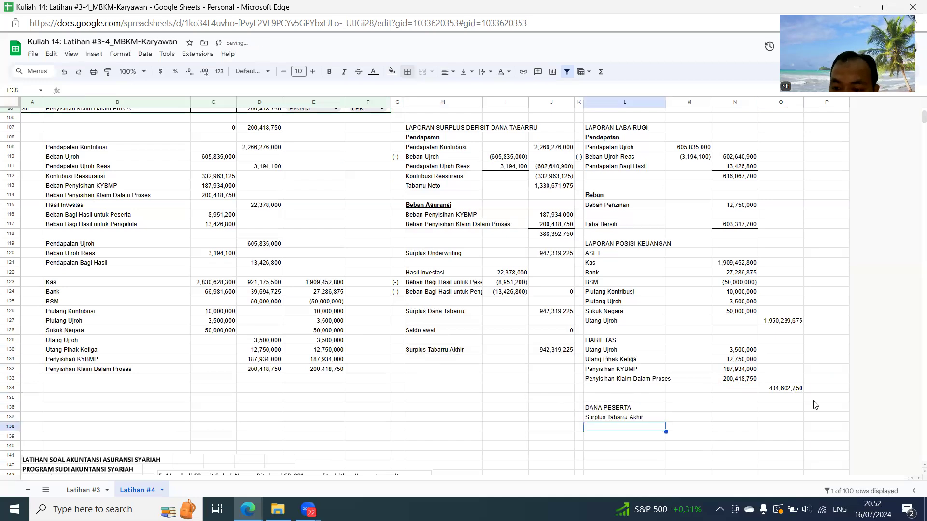
- Link the DANA PESERTA amount in O137 to the Surplus Tabarru Akhir amount in J130
left_click(785, 417)
type("=")
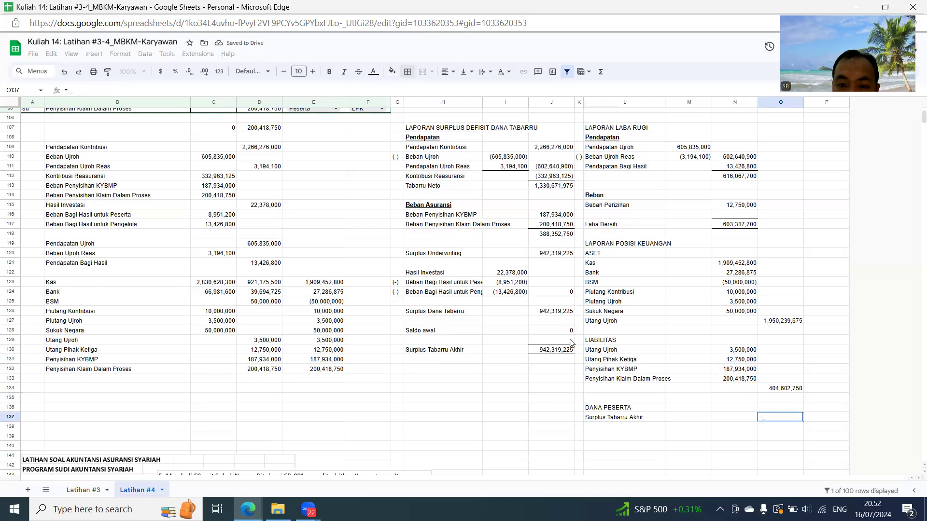
left_click(558, 351)
key("Return")
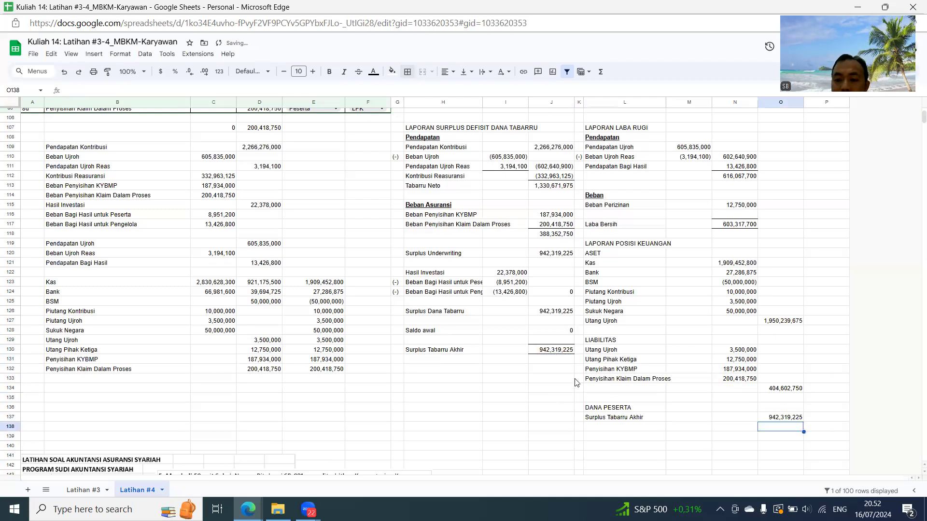
- Add the heading EKUITAS in L139, below the DANA PESERTA section
left_click(626, 438)
type("EKUITAS")
key("Return")
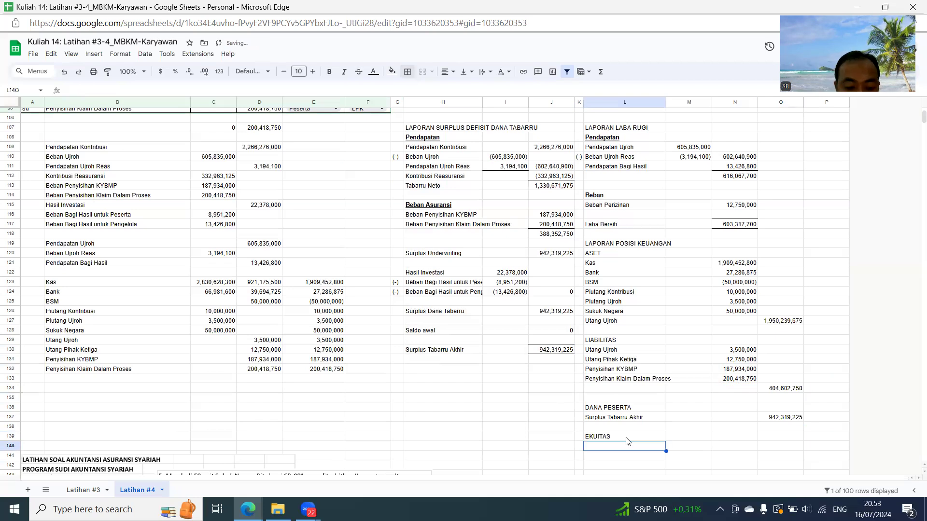
type("M'")
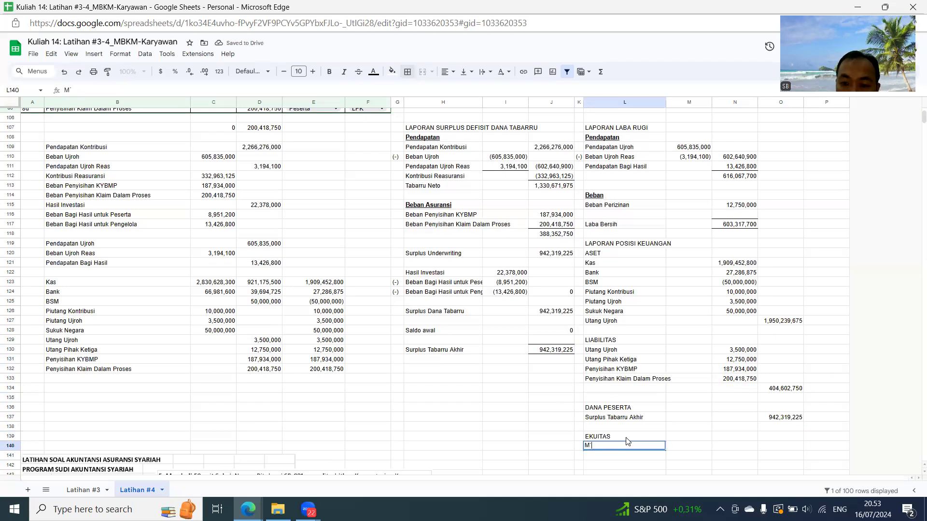
key("Escape")
- Under EKUITAS, link L140 to the Laba Bersih name in L117 and O140 to its amount in N117
type("=")
left_click(621, 227)
key("Return")
left_click(793, 445)
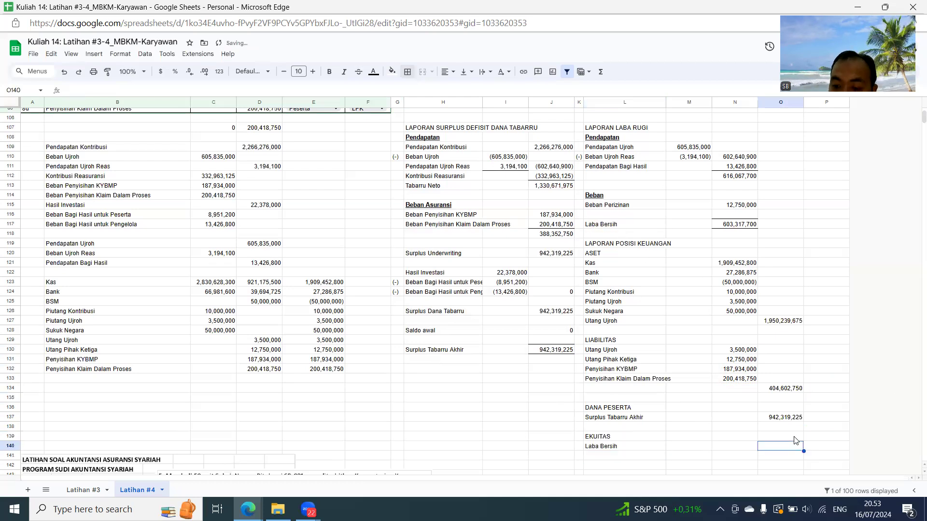
type("=")
left_click(736, 225)
key("Return")
- Label L142 as Total Liabilitas + DP + Ekuitas
scroll(706, 381, "down", 3)
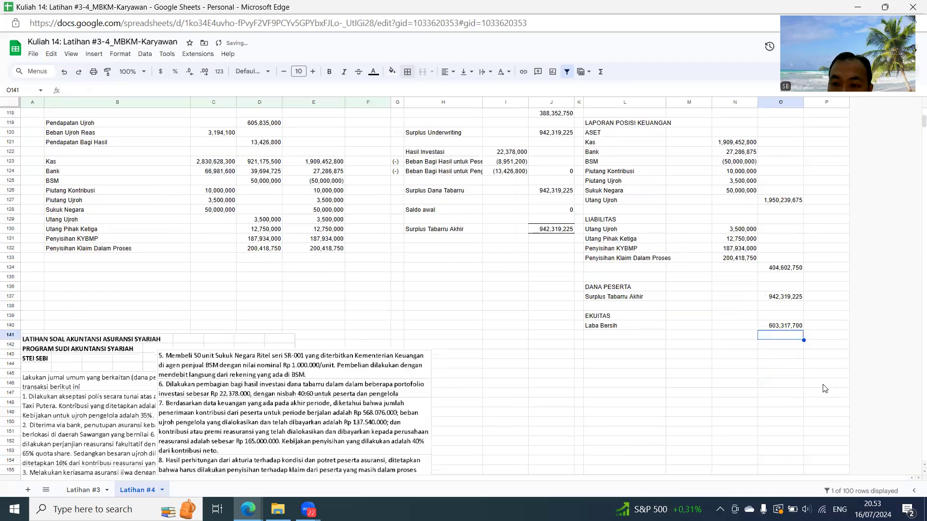
left_click(620, 345)
type("Total Liabilitas + DP + Ekui")
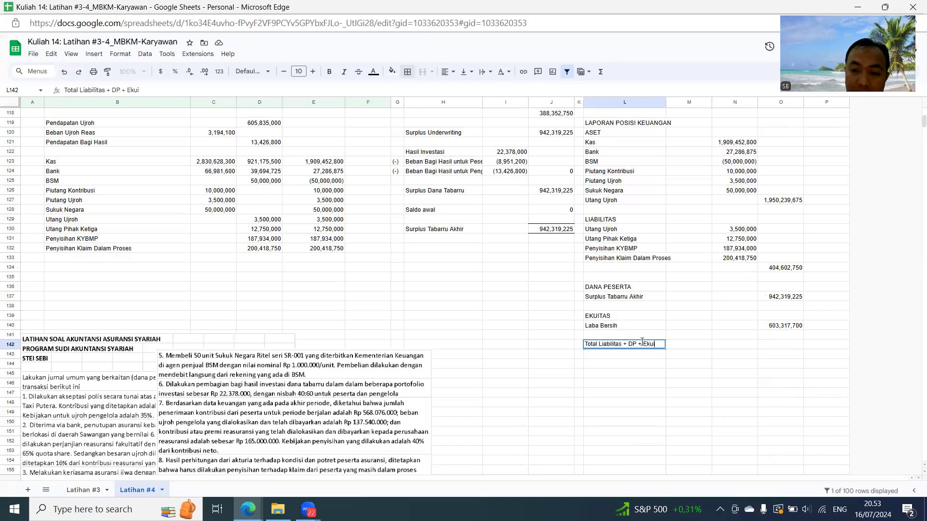
key("Tab")
key("Tab")
key("Tab")
- Add up liabilities, participant funds and equity in O142 with =O134+O137+O140
type("=")
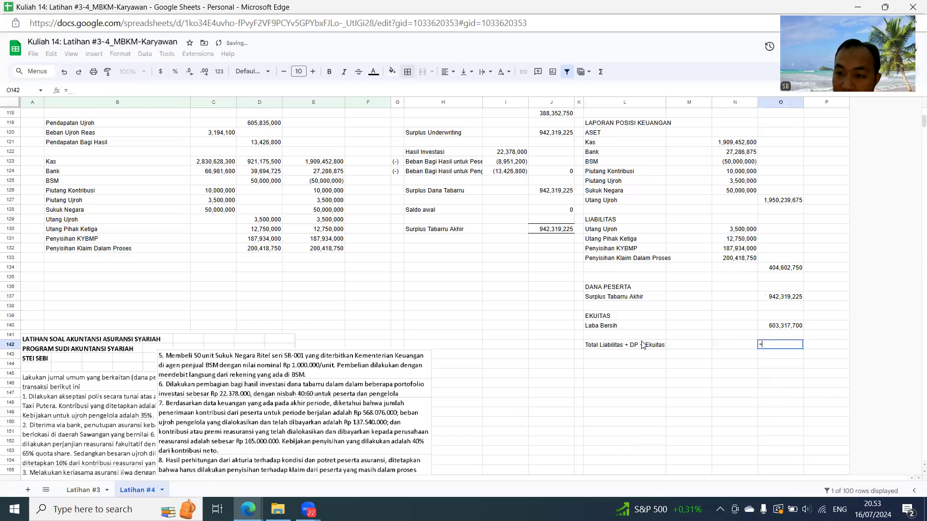
left_click(785, 269)
type("+")
left_click(789, 296)
type("+")
left_click(789, 326)
key("Return")
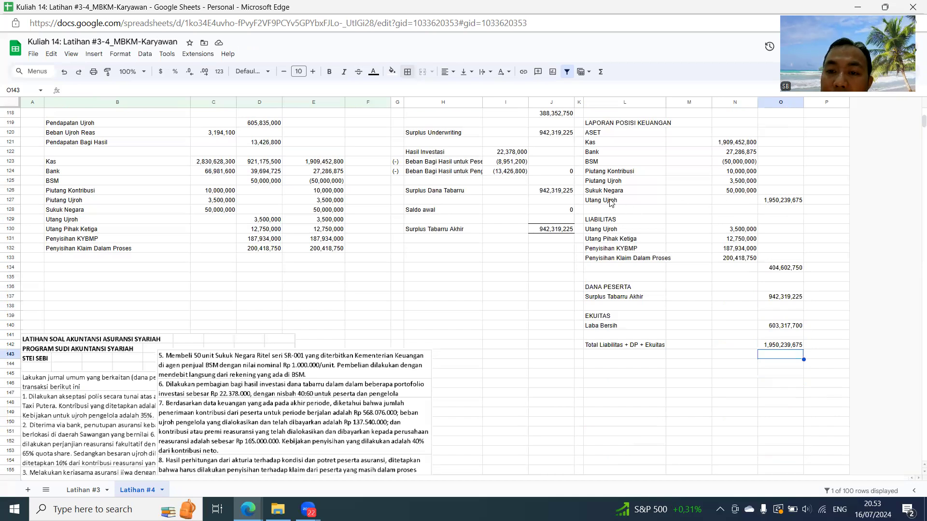
- Delete the stray Utang Ujroh label in L127 and enter Total Aset in M127
left_click(612, 202)
key("Delete")
key("Right")
key("Left")
key("Right")
type("T")
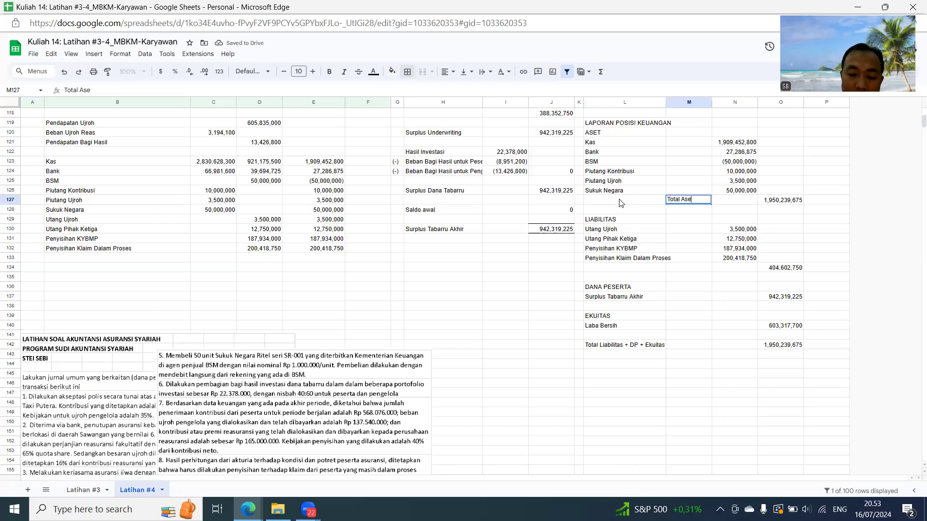
type("otal Aset")
key("Return")
- Move the Total Liabilitas + DP + Ekuitas label from L142 to M142
key("Down")
key("Down")
key("Down")
key("Down")
key("Down")
key("Down")
key("Down")
key("Down")
key("Down")
key("Down")
key("Down")
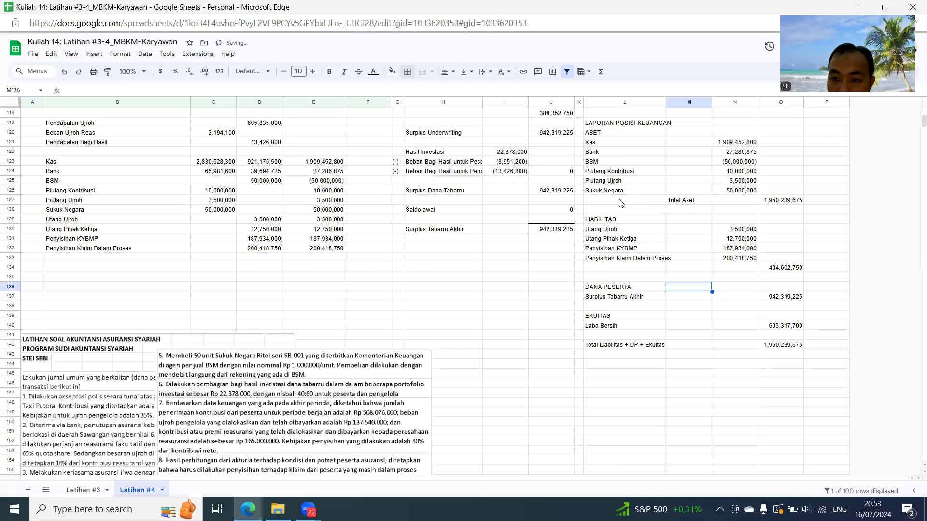
key("Down")
key("Down")
key("Down")
key("Left")
key("ctrl+c")
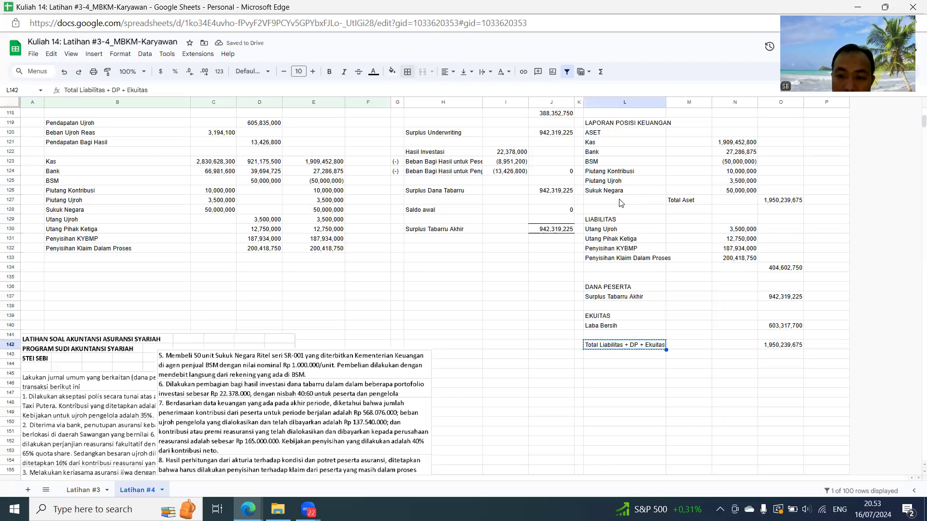
key("Right")
key("ctrl+v")
key("Left")
key("Delete")
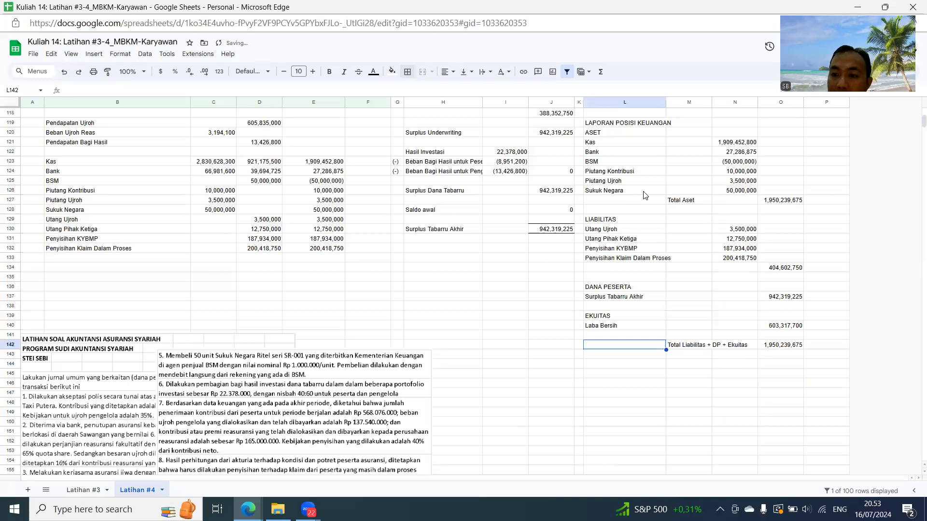
- Give the Total Aset amount in O127 top and bottom borders and copy its formatting to O142
left_click(795, 201)
left_click(407, 73)
left_click(457, 106)
left_click(426, 106)
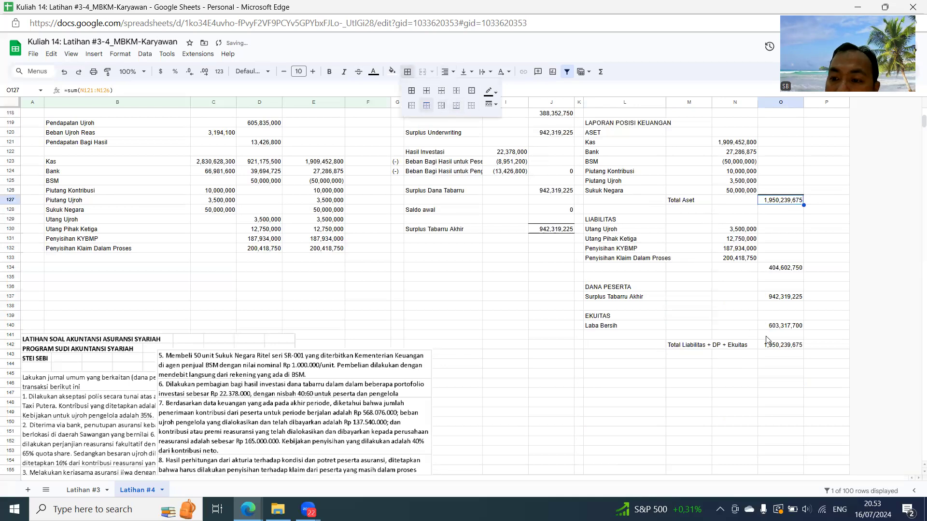
left_click(108, 73)
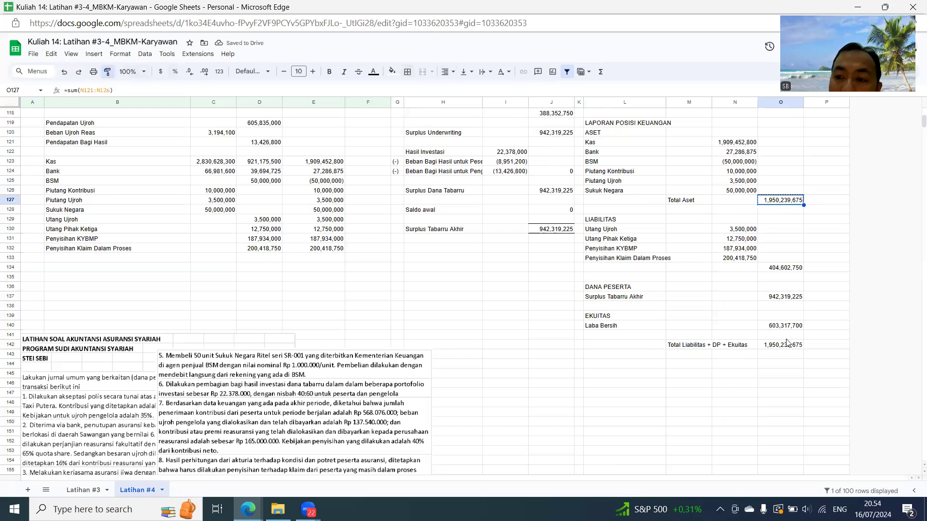
left_click(792, 347)
- Check in O144 whether both totals balance with the formula =O127=O142
left_click(789, 367)
type("=")
left_click(782, 199)
type("=")
left_click(787, 345)
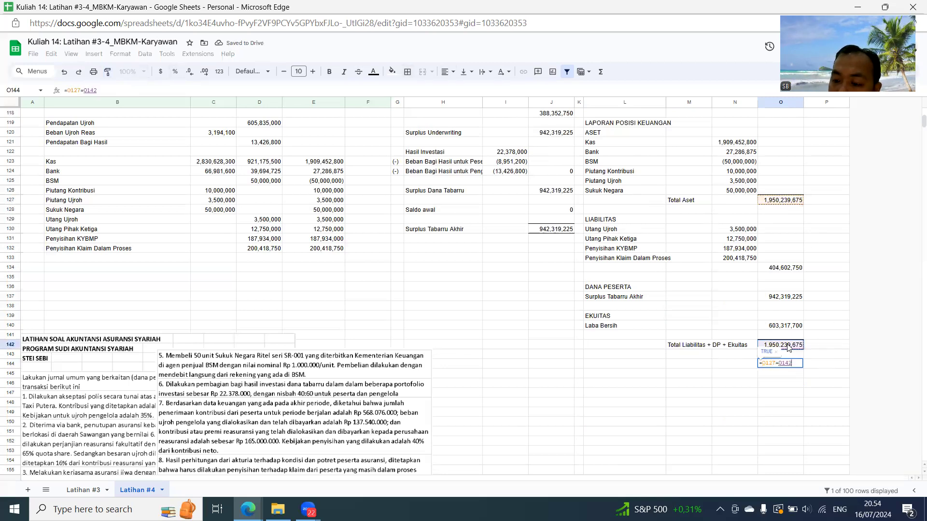
key("Return")
scroll(666, 362, "up", 4)
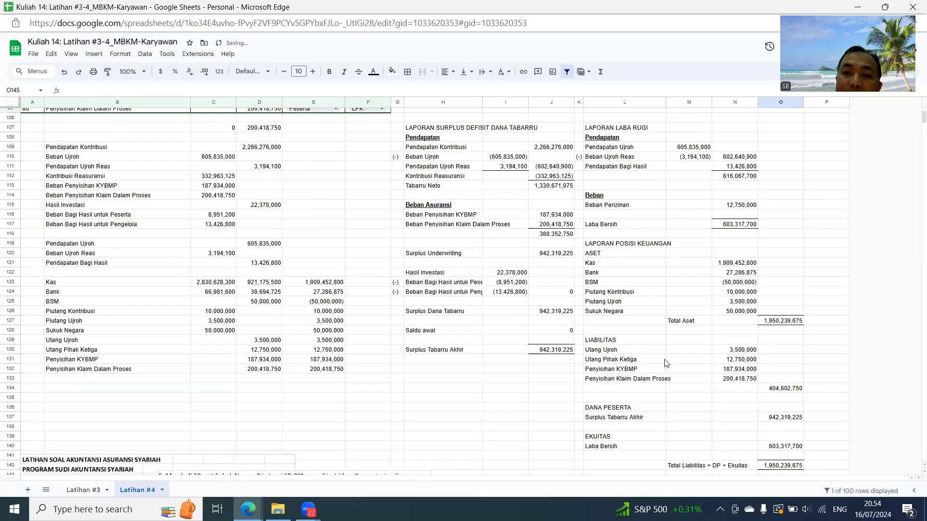
scroll(666, 358, "up", 2)
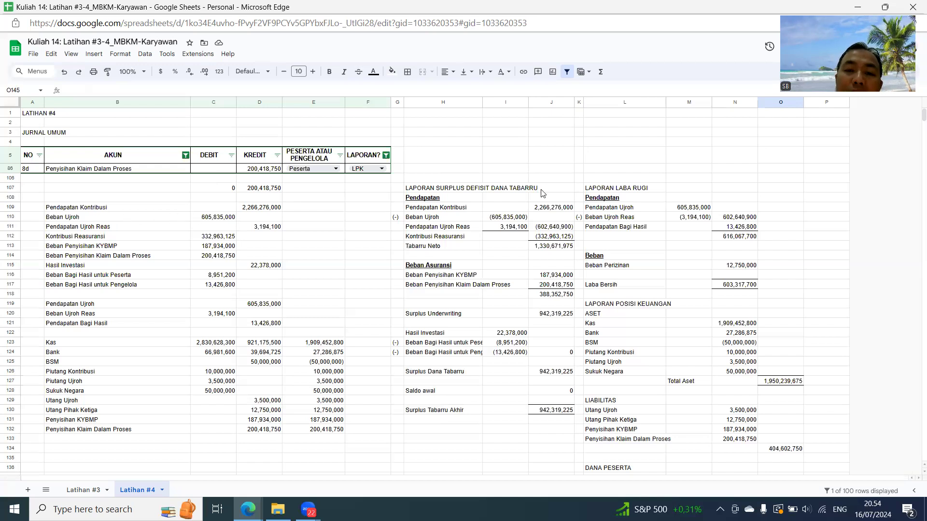
scroll(545, 192, "down", 3)
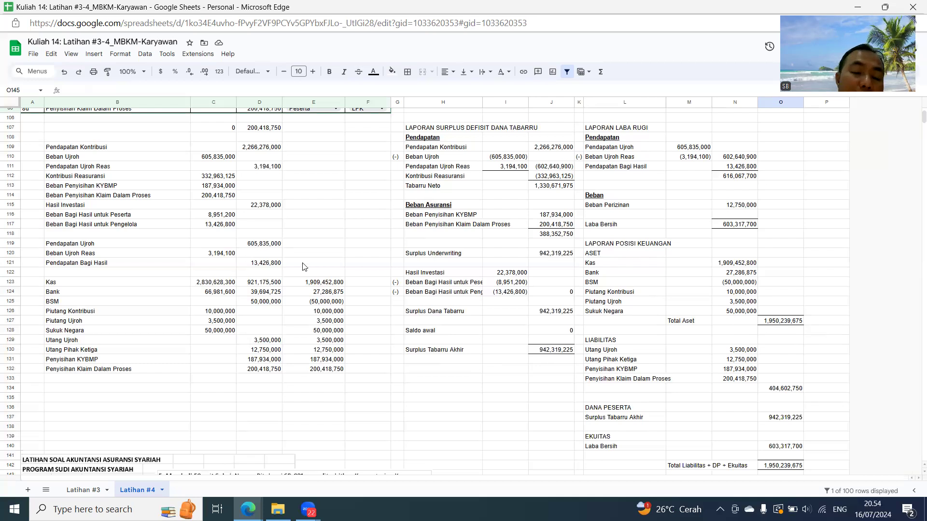
left_click(335, 235)
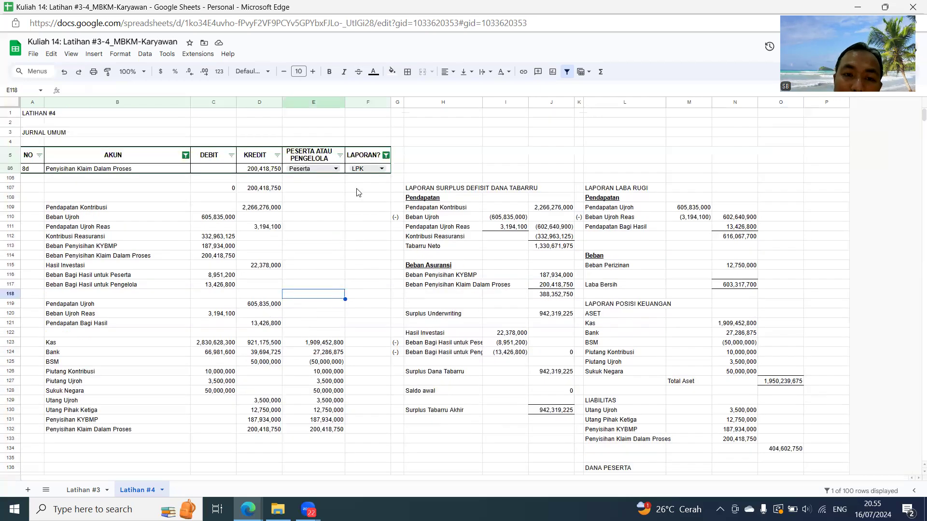
- Show all journal rows again by selecting all values in the AKUN and LAPORAN? column filters
left_click(185, 160)
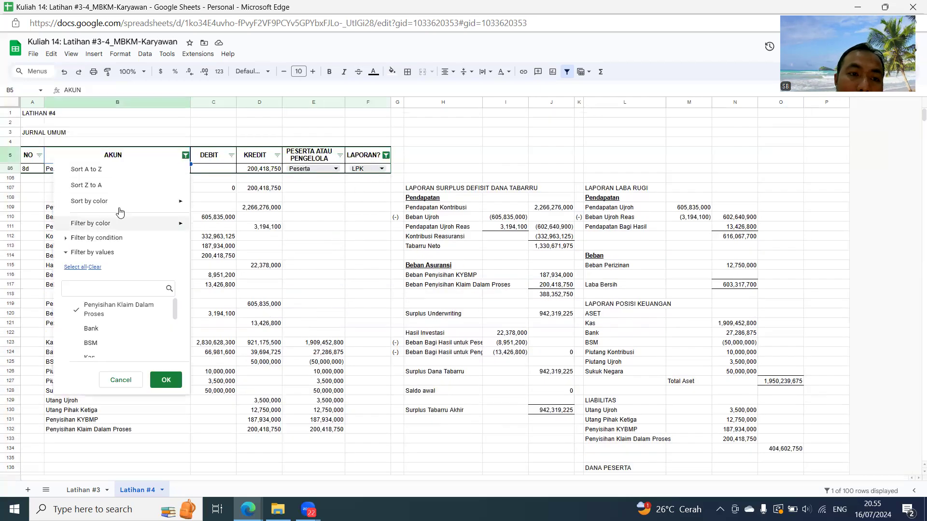
left_click(75, 267)
left_click(167, 384)
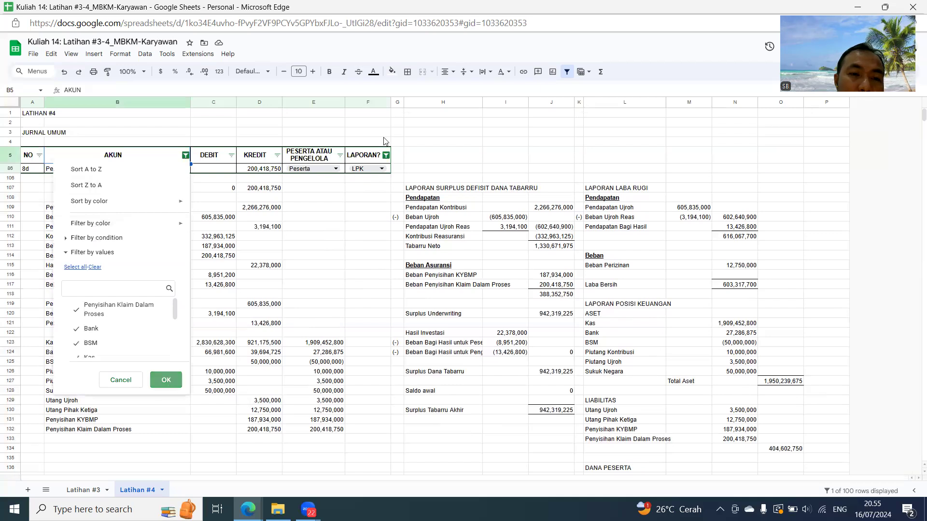
left_click(386, 155)
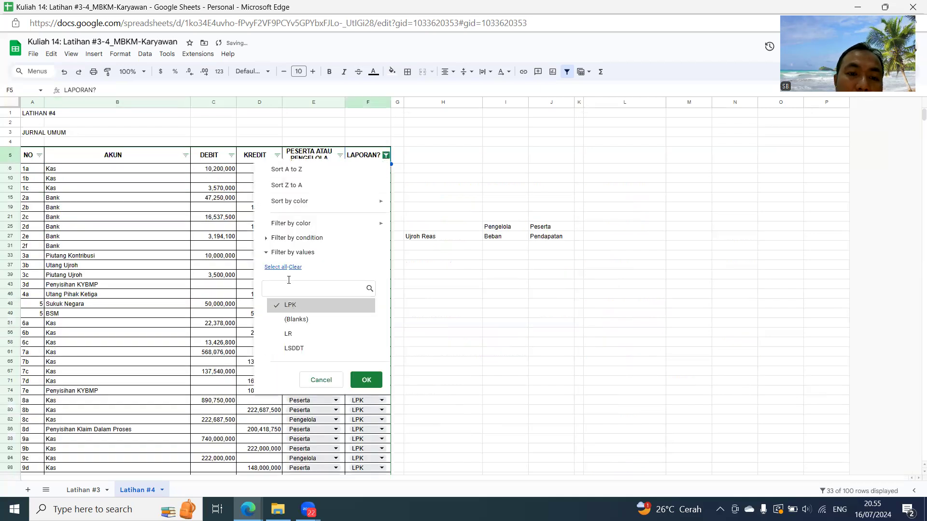
left_click(273, 267)
left_click(365, 382)
scroll(446, 272, "down", 15)
scroll(486, 300, "down", 6)
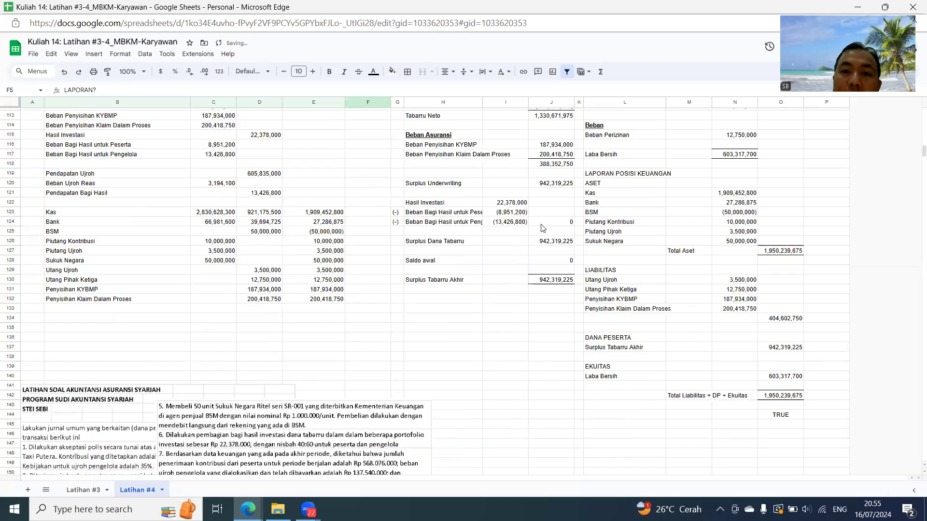
left_click(723, 35)
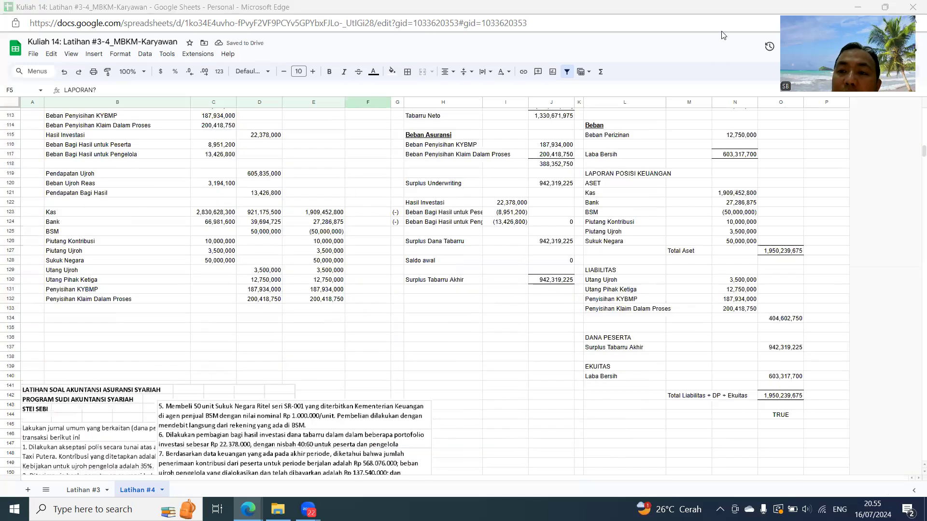